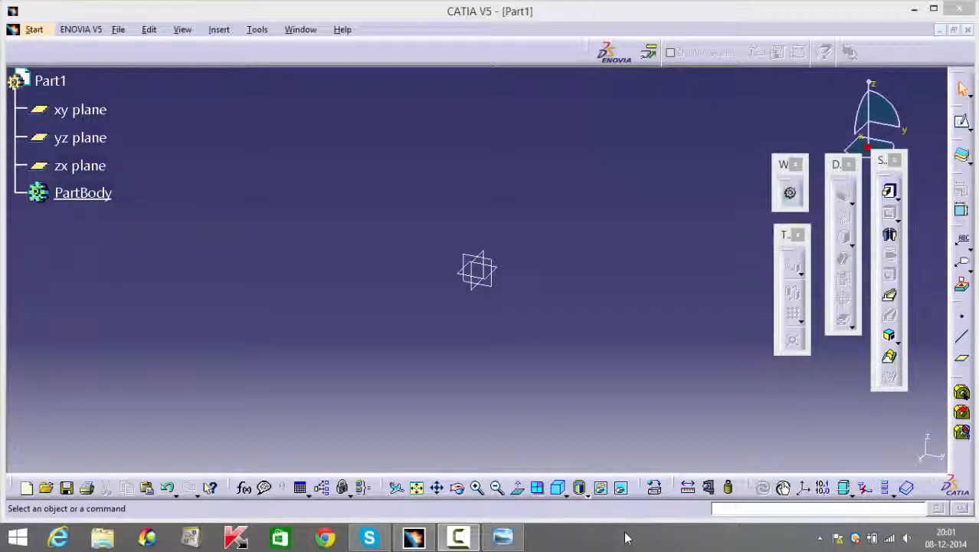
Step: Examine the plummer block detail drawing in Windows Photo Viewer and return to the CATIA part
left_click(507, 541)
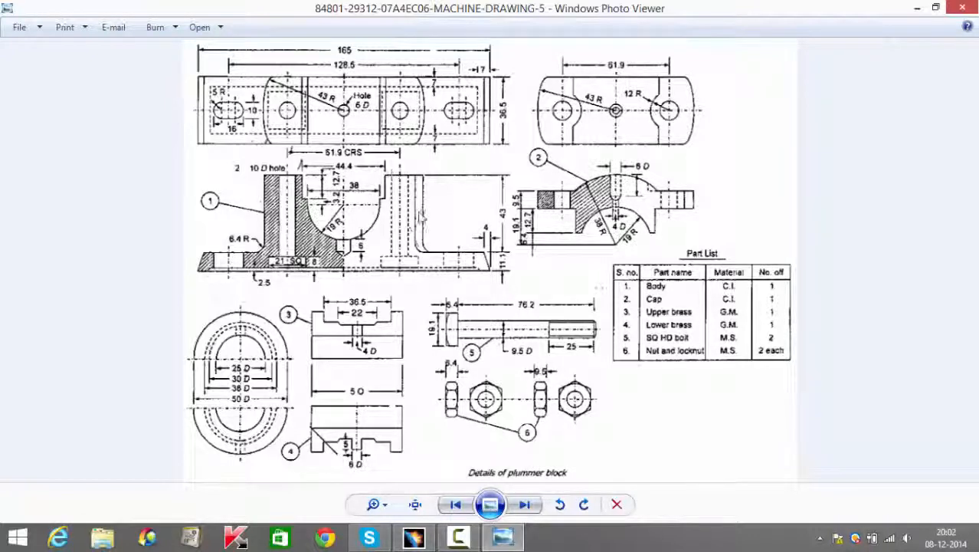
left_click(517, 543)
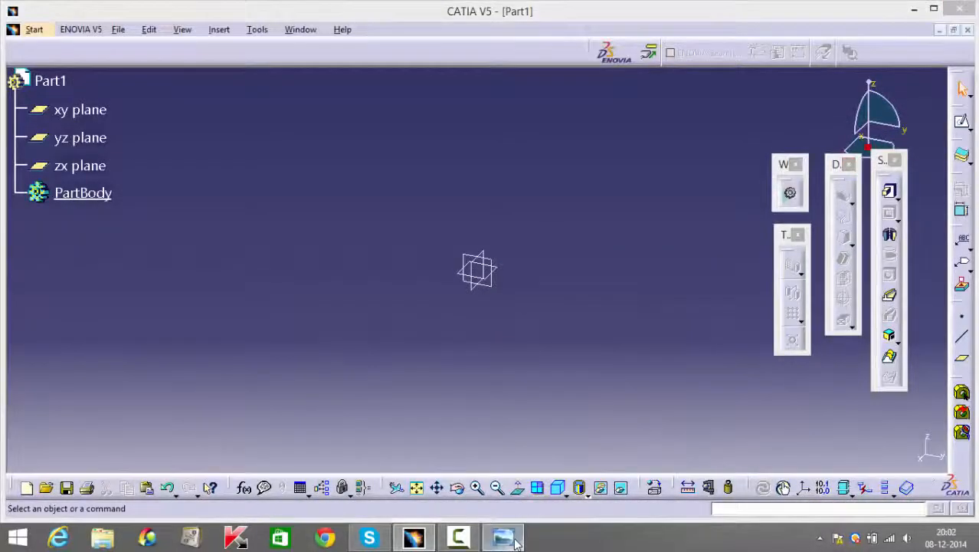
left_click(506, 538)
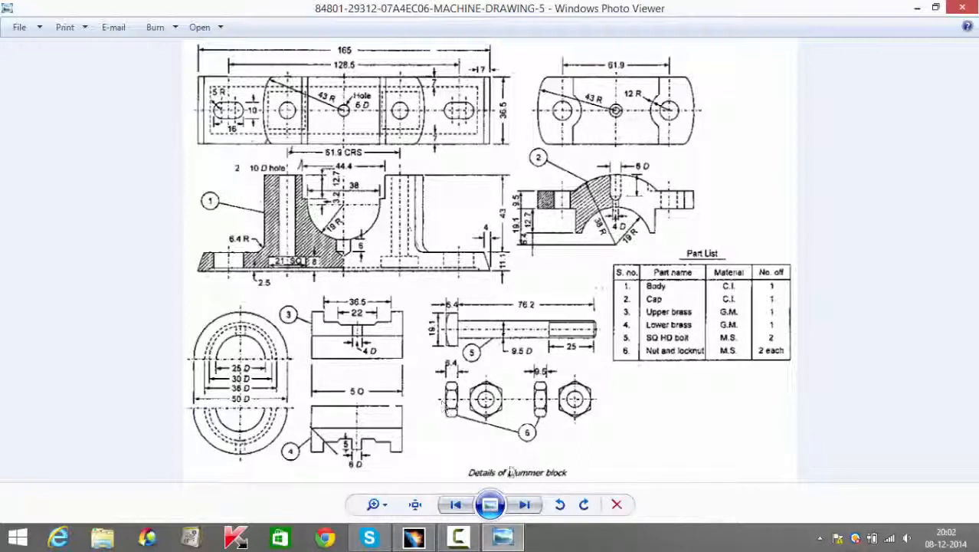
left_click(414, 536)
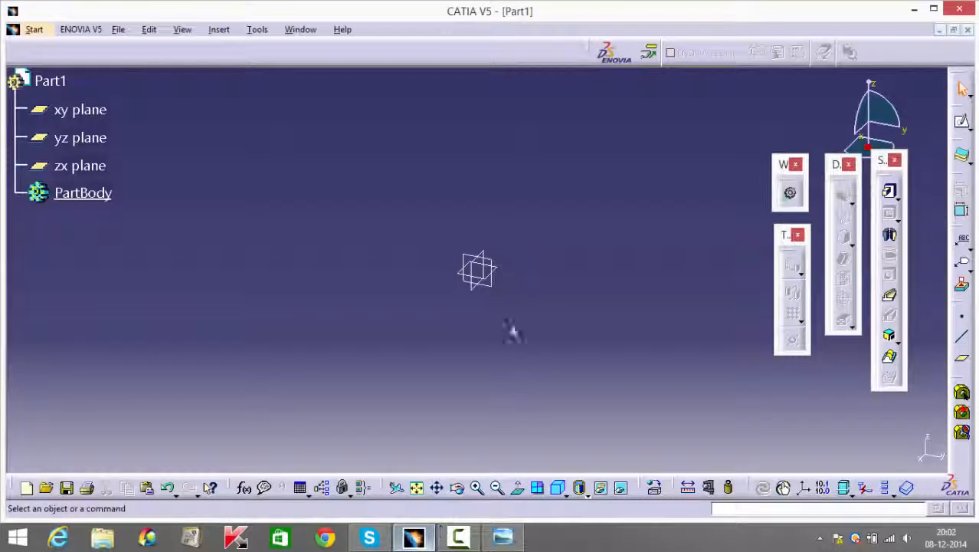
Step: Start a new sketch on the yz plane
left_click(497, 269)
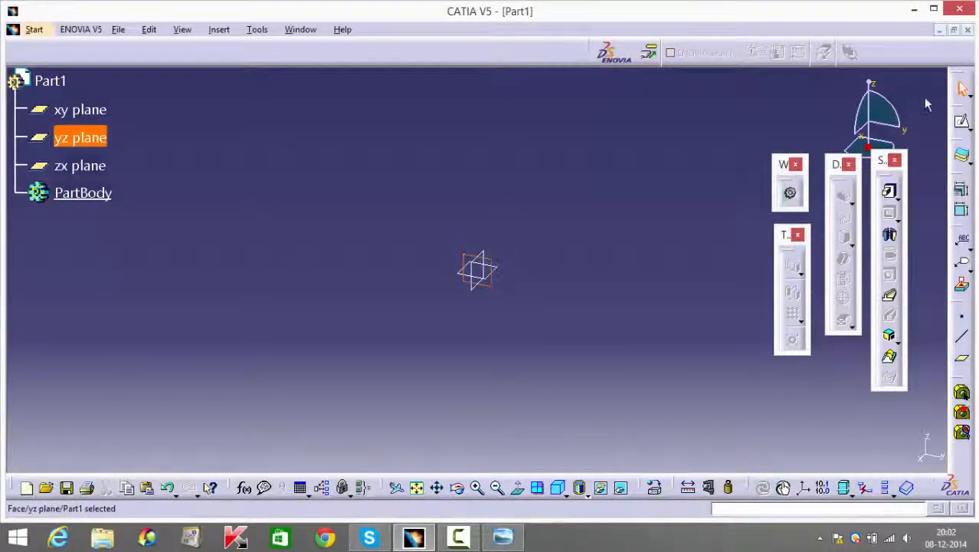
left_click(964, 125)
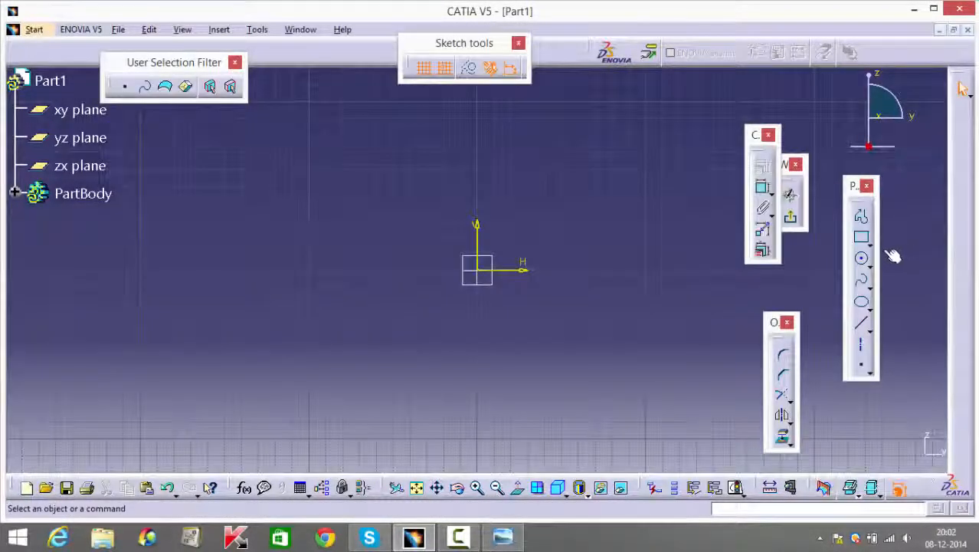
left_click(458, 537)
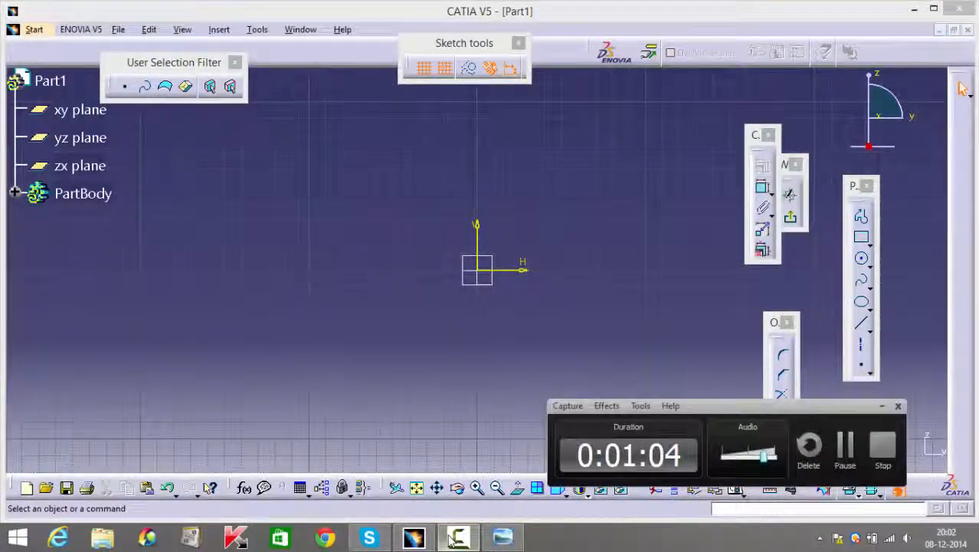
left_click(451, 537)
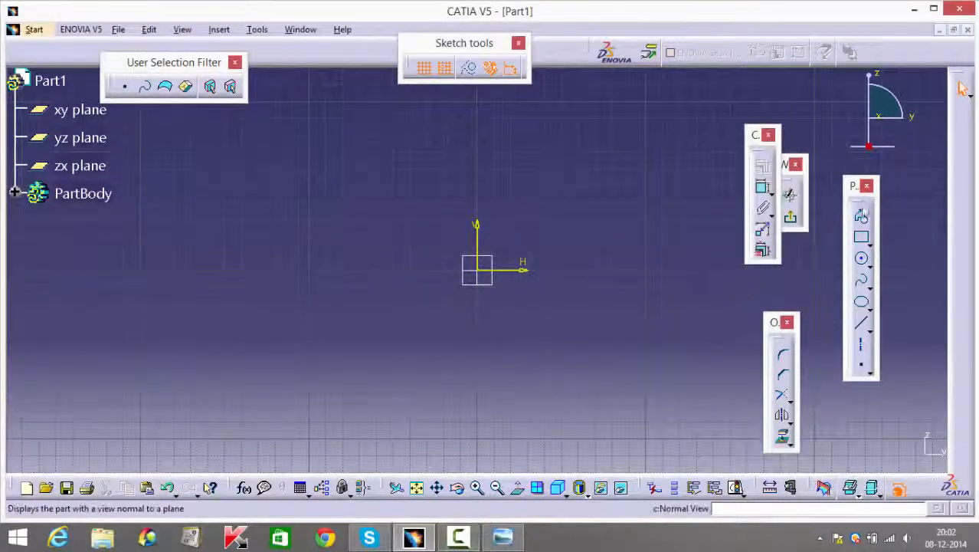
Step: Sketch an open profile through about (40, 70), (70, 70), (70, 20), (110, 20) and (120, 0) mm, ending at the origin
left_click(862, 217)
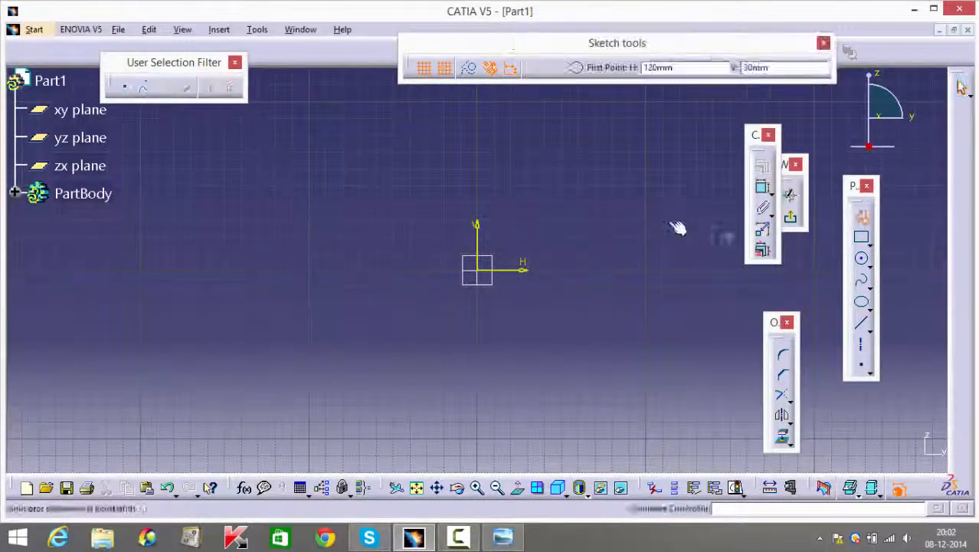
left_click(544, 151)
left_click(595, 151)
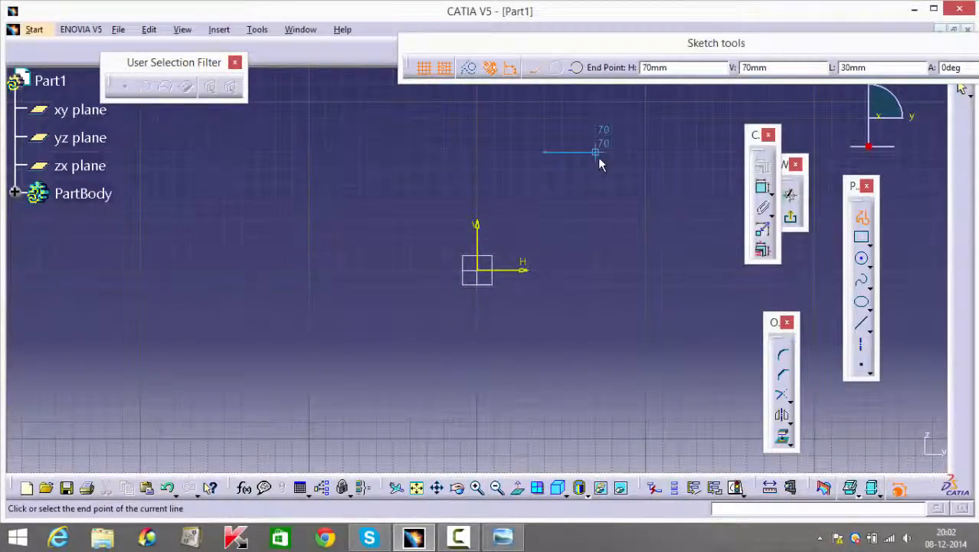
left_click(595, 235)
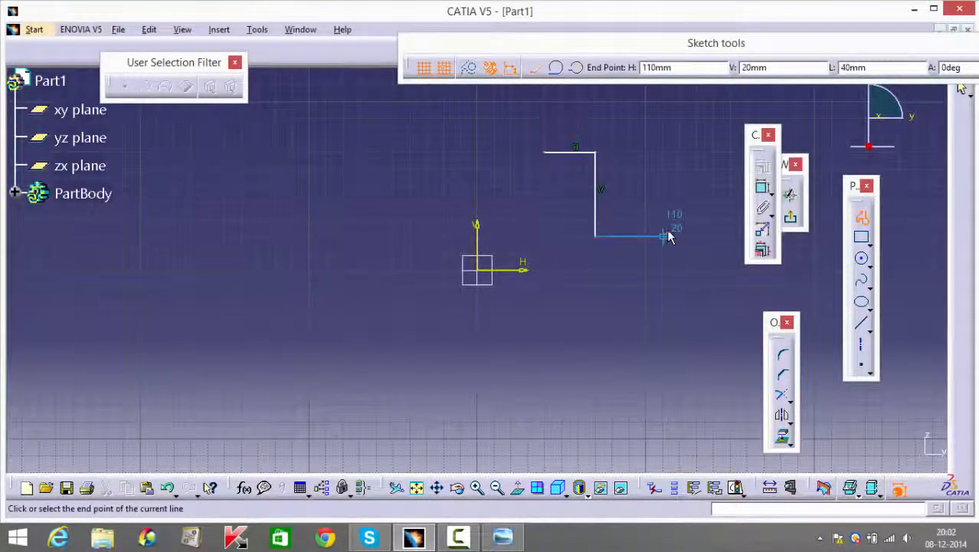
left_click(663, 235)
left_click(680, 267)
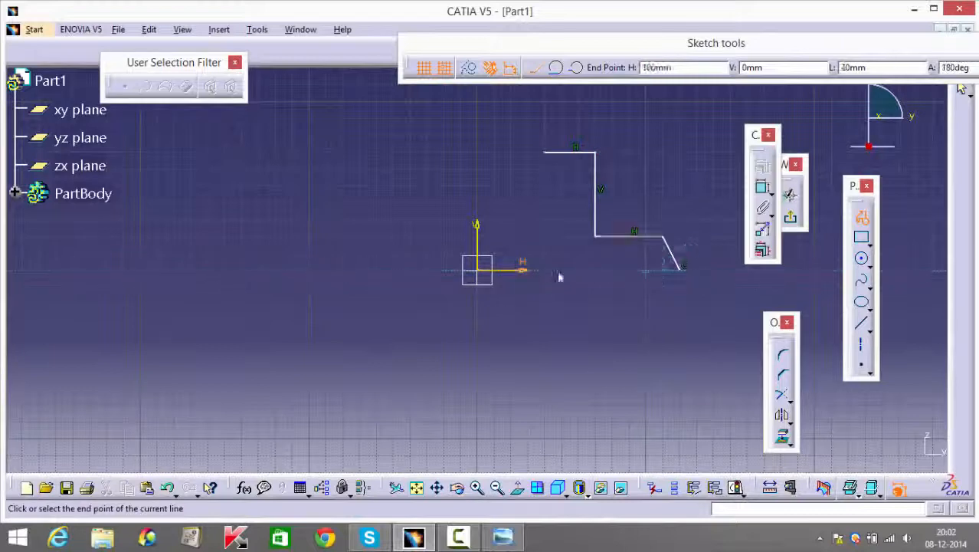
left_click(481, 268)
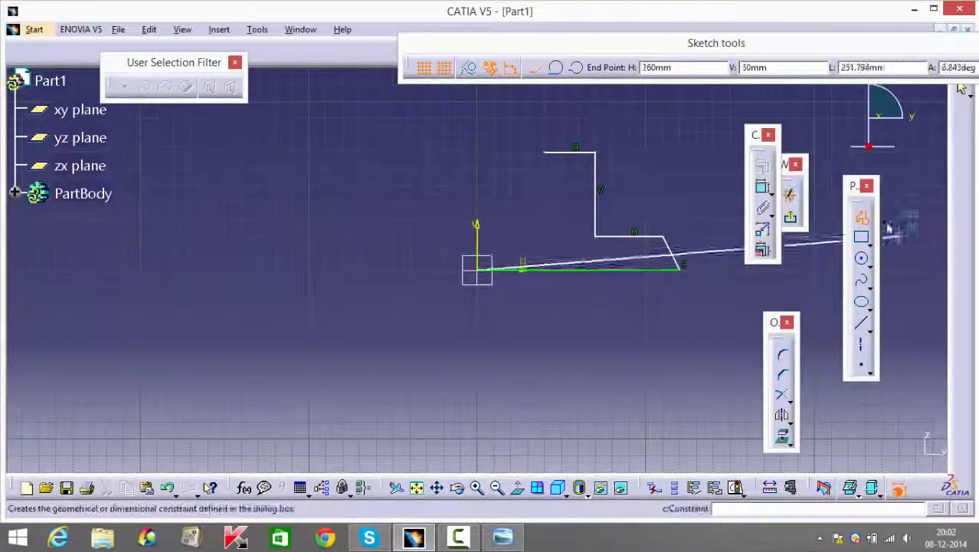
left_click(862, 217)
left_click(587, 215)
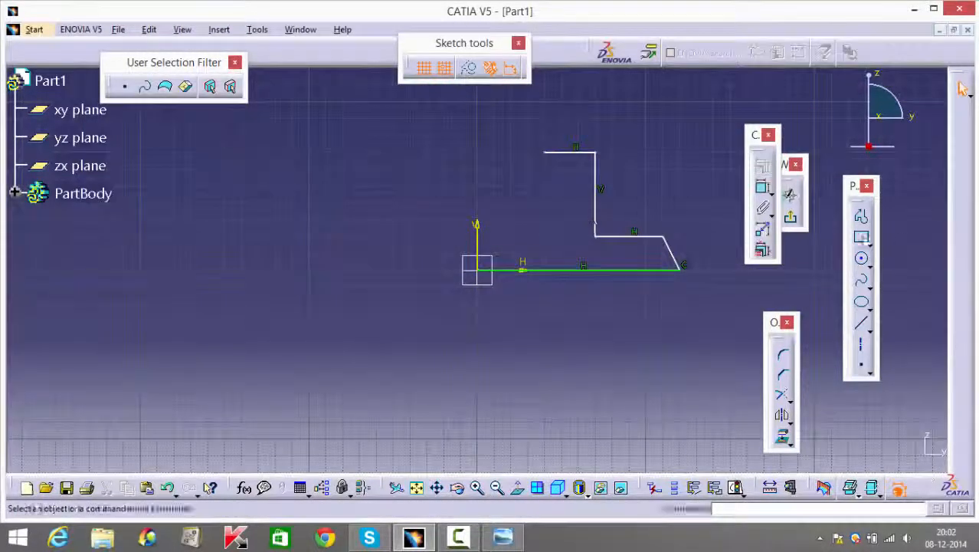
Step: Continue the profile from its open upper end: 20 mm down, 10 mm towards the vertical axis, and about 10 mm down
left_click(861, 218)
left_click(545, 153)
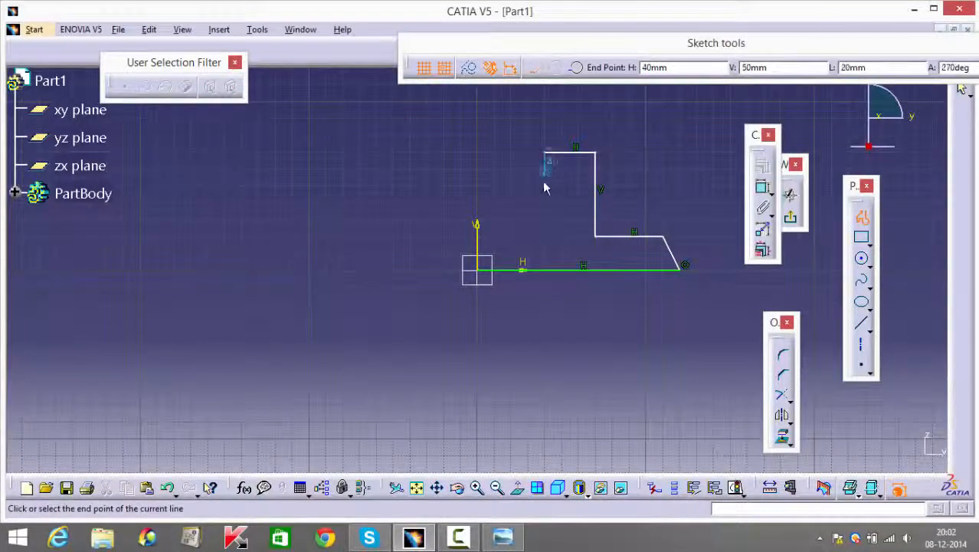
left_click(523, 189)
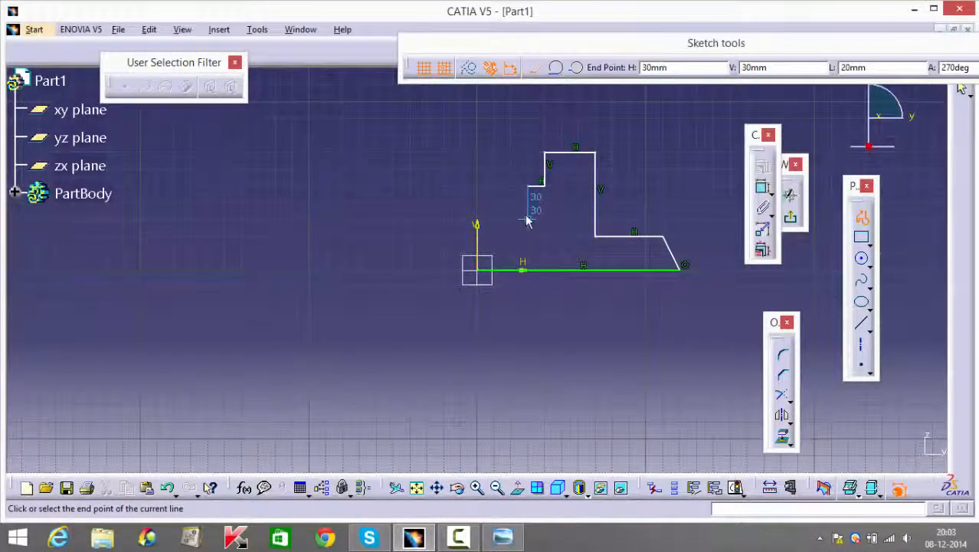
left_click(525, 206)
left_click(861, 218)
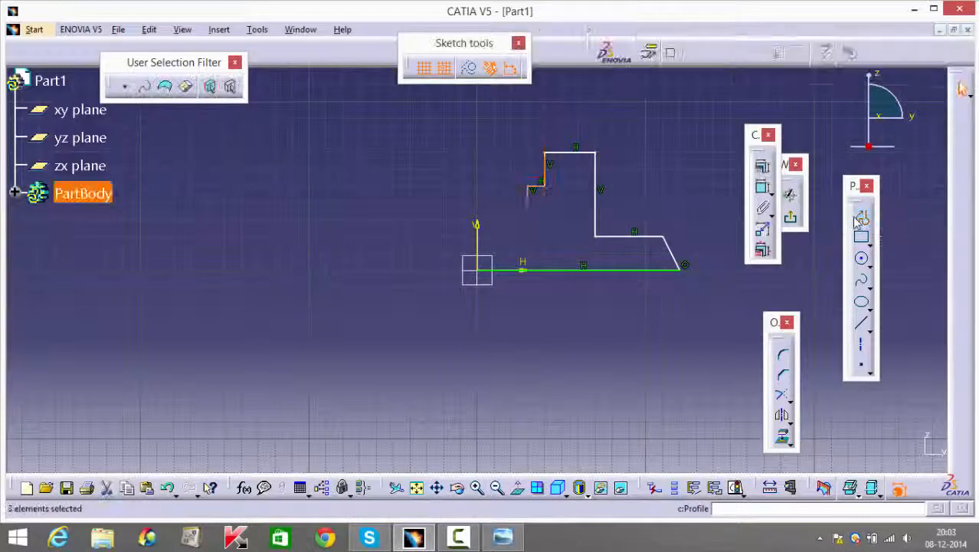
Step: Dimension the foot's upper horizontal edge from the base line and set its height to 14 mm
middle_click_drag(695, 322, 578, 299)
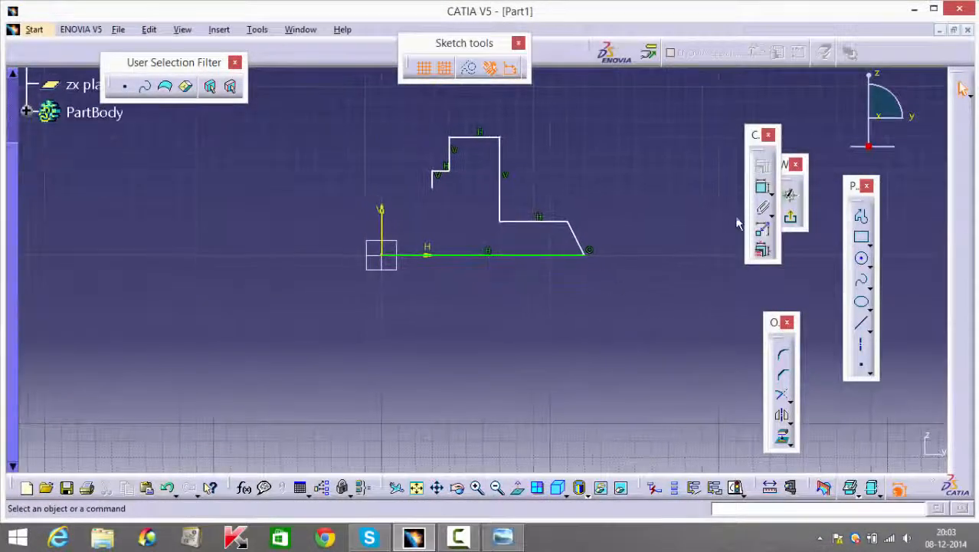
left_click(765, 188)
left_click(536, 222)
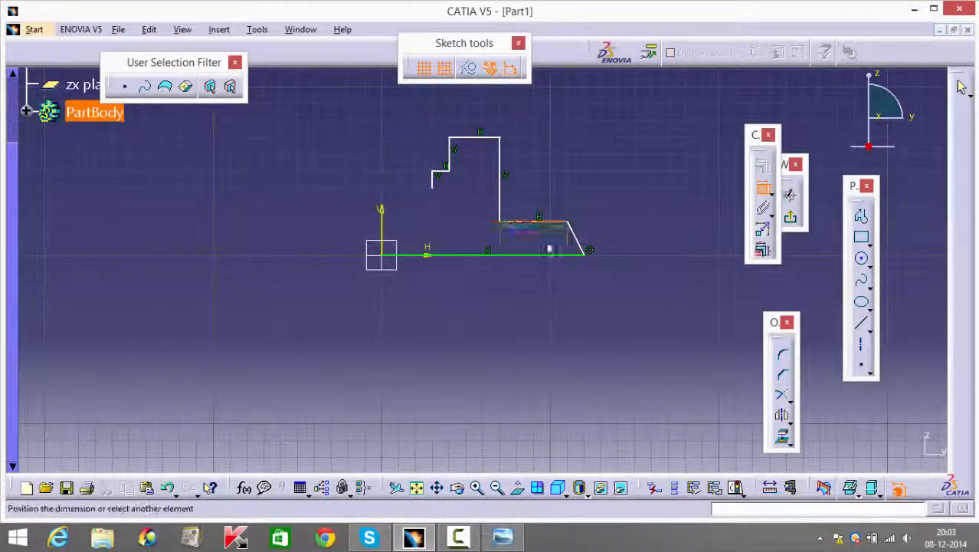
left_click(617, 247)
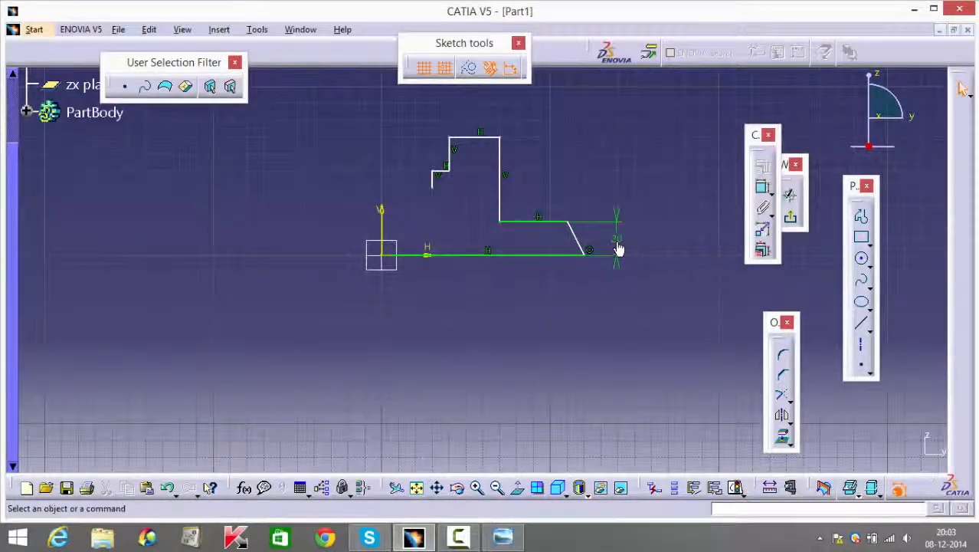
double_click(616, 232)
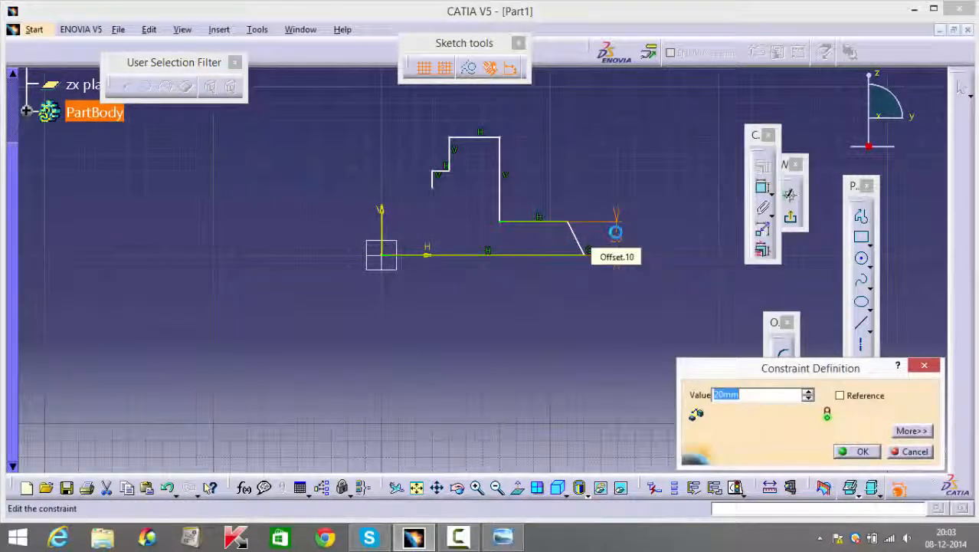
type("14")
key("Return")
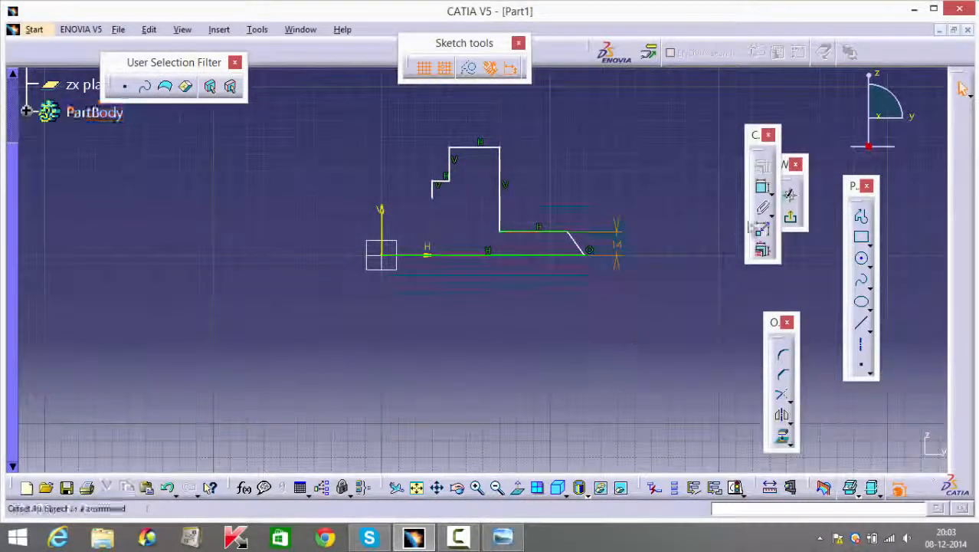
Step: Dimension the slanted end edge of the foot in the horizontal measure direction and set it to 4 mm
left_click(763, 188)
left_click(578, 242)
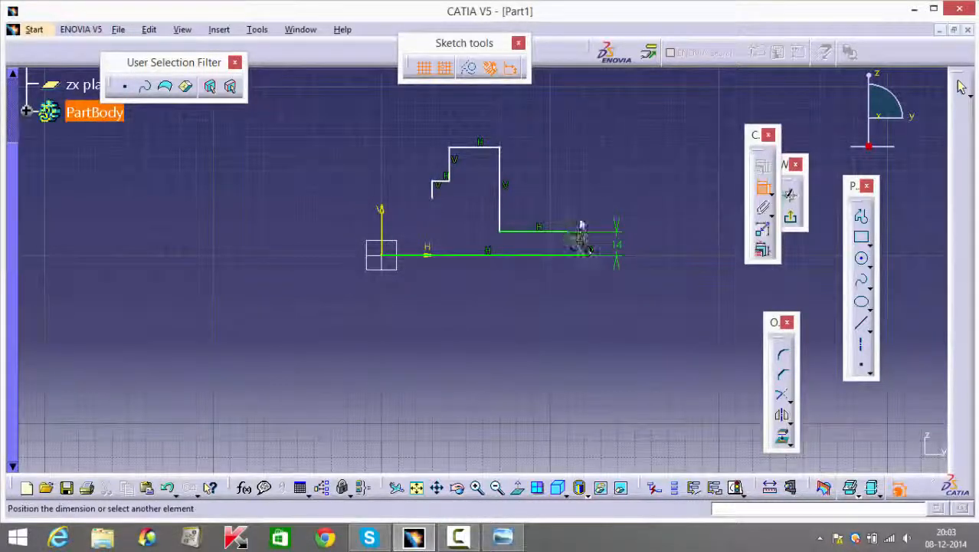
right_click(615, 185)
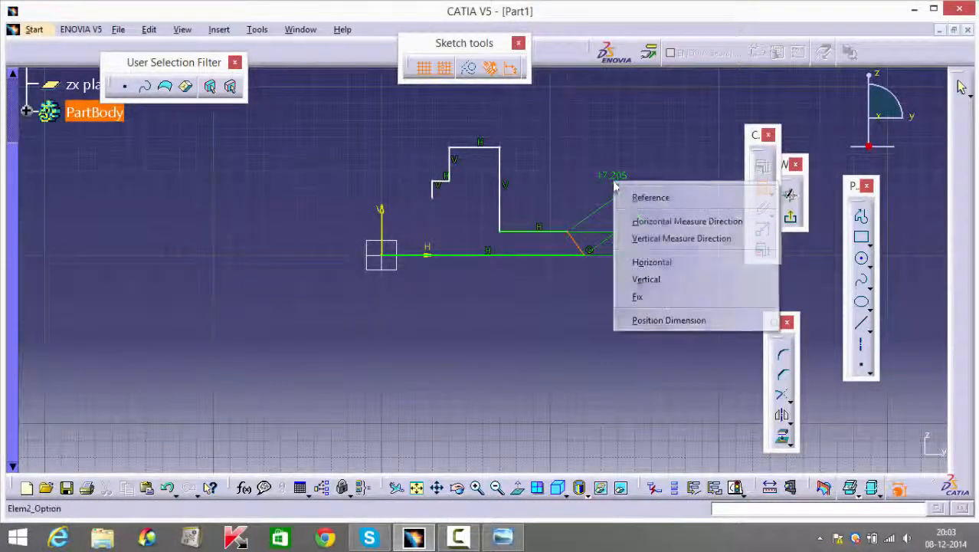
left_click(663, 222)
left_click(569, 179)
double_click(569, 180)
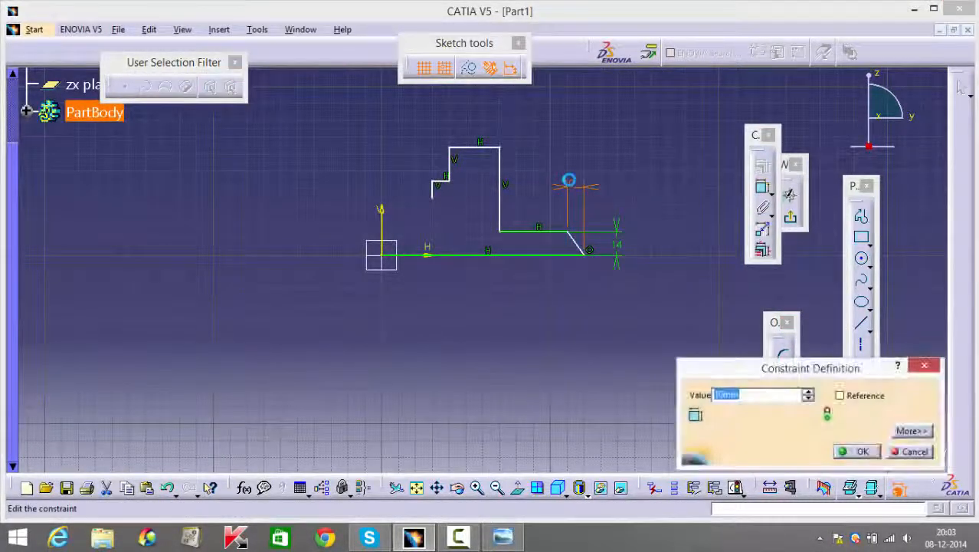
type("4")
key("Return")
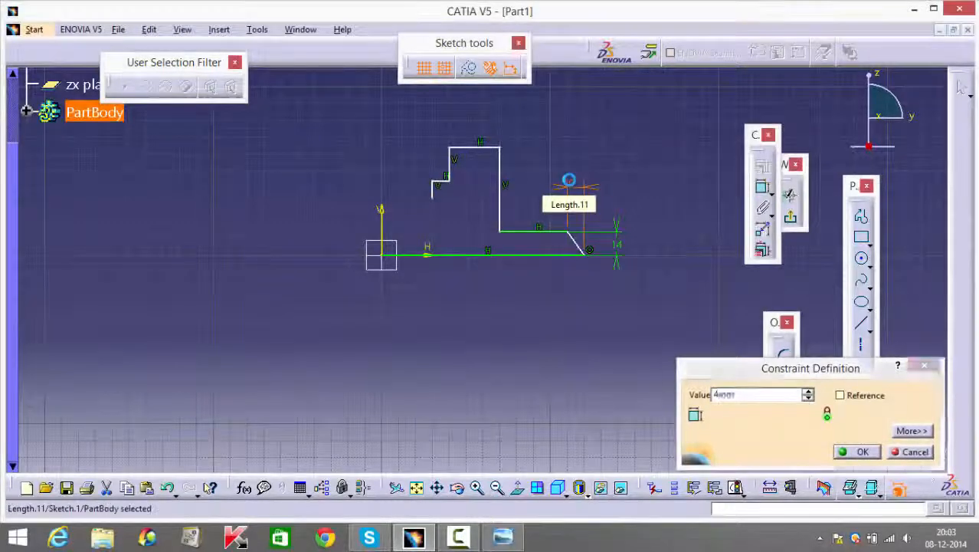
left_click(604, 297)
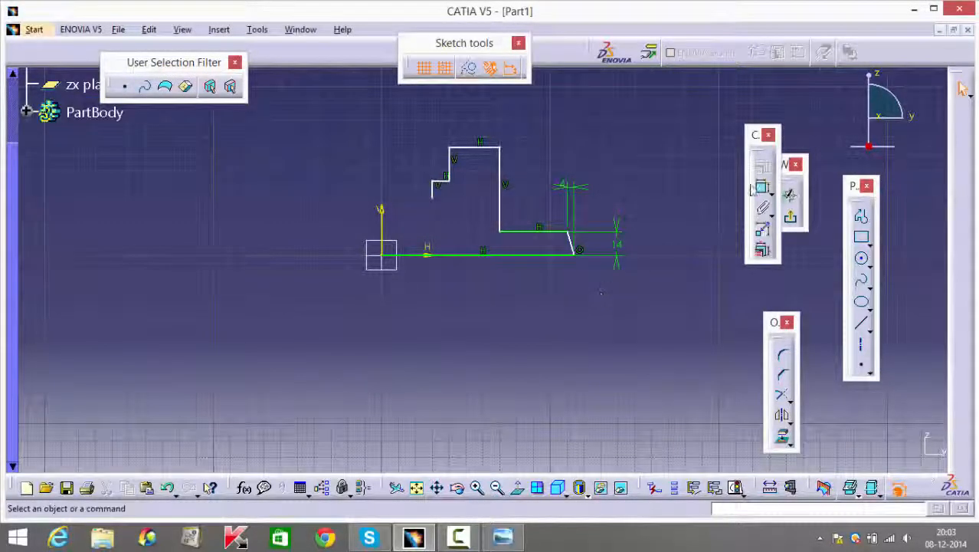
Step: Dimension the length of the base line below the profile and set it to 168/2 mm
left_click(764, 188)
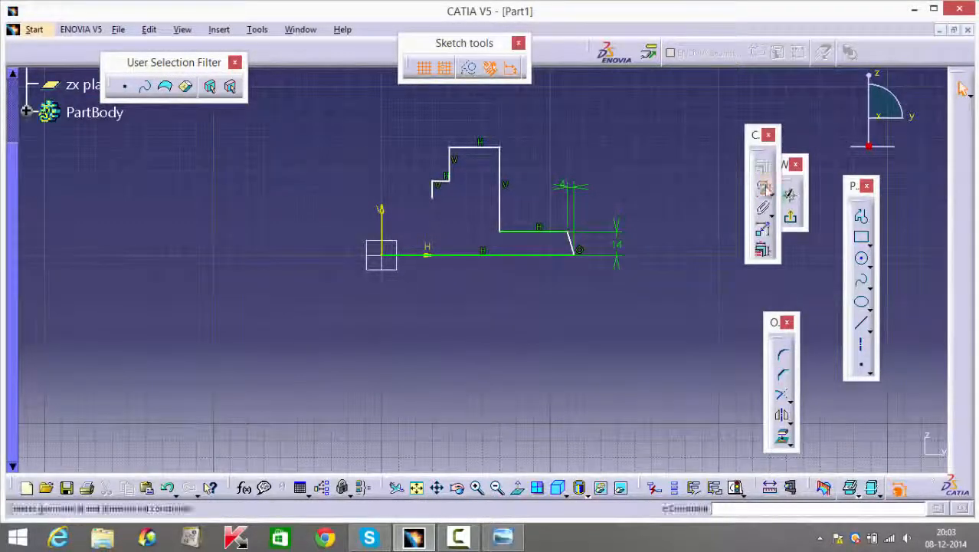
left_click(574, 256)
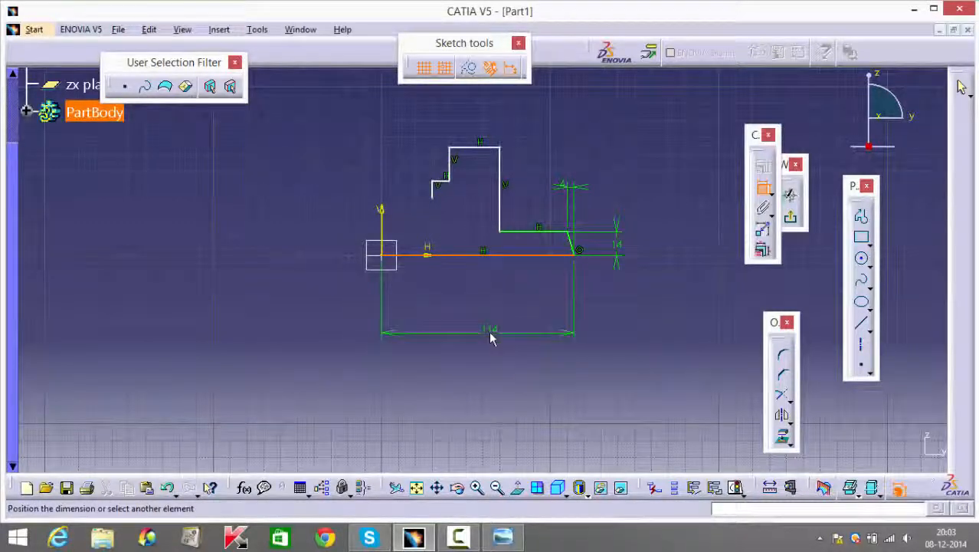
left_click(491, 336)
double_click(494, 328)
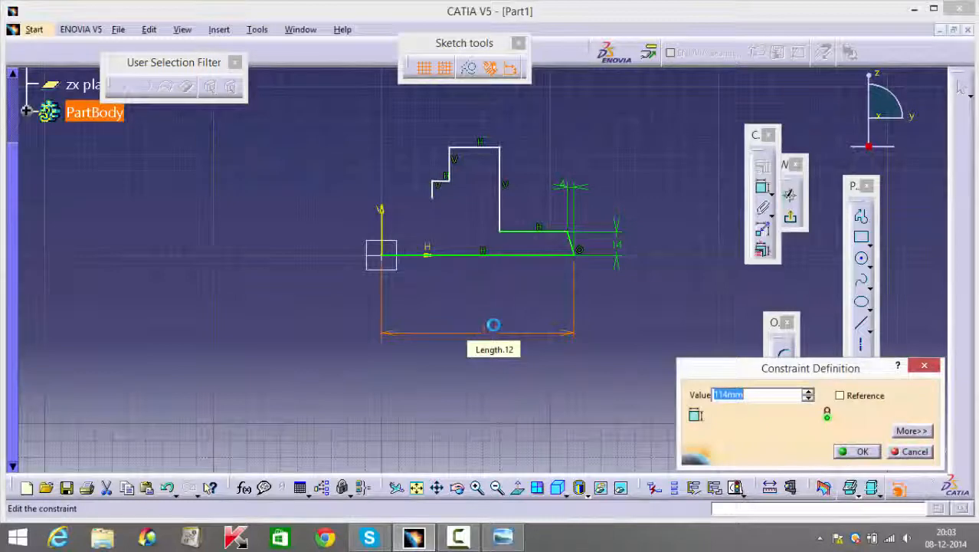
type("165")
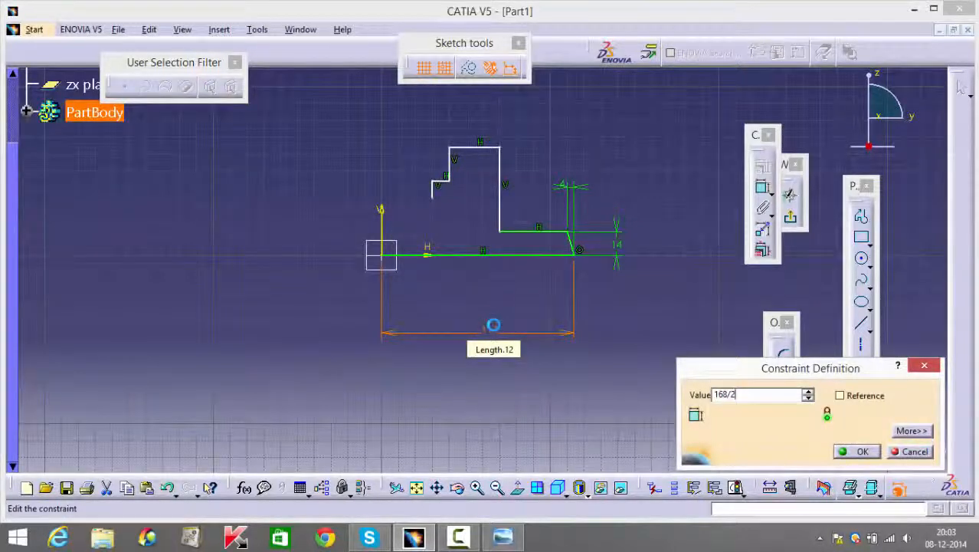
key("Return")
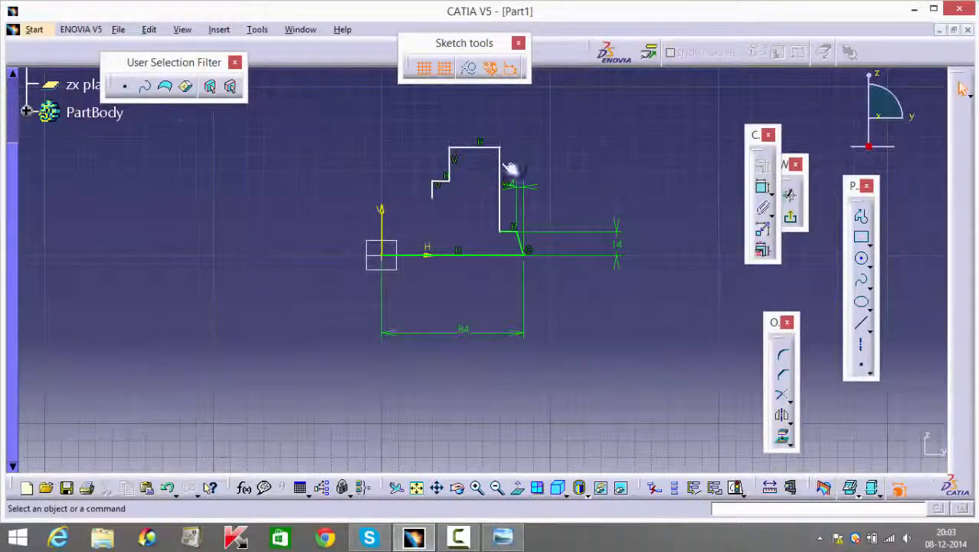
Step: Move the profile's tall outer vertical edge closer to the vertical axis, dimension its length and set it to 55-14 mm
mouse_move(508, 184)
left_mouse_down()
mouse_move(475, 182)
mouse_move(485, 188)
left_mouse_up()
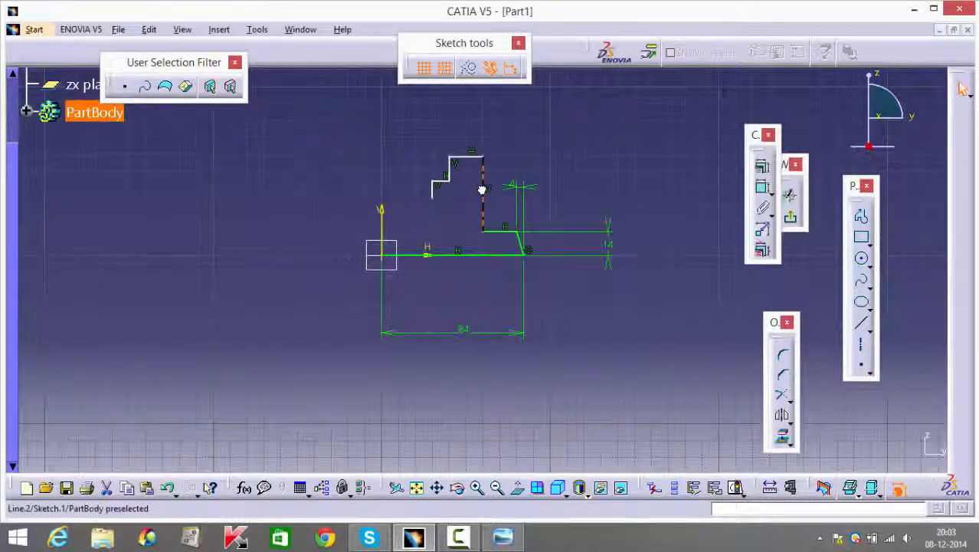
left_click(763, 187)
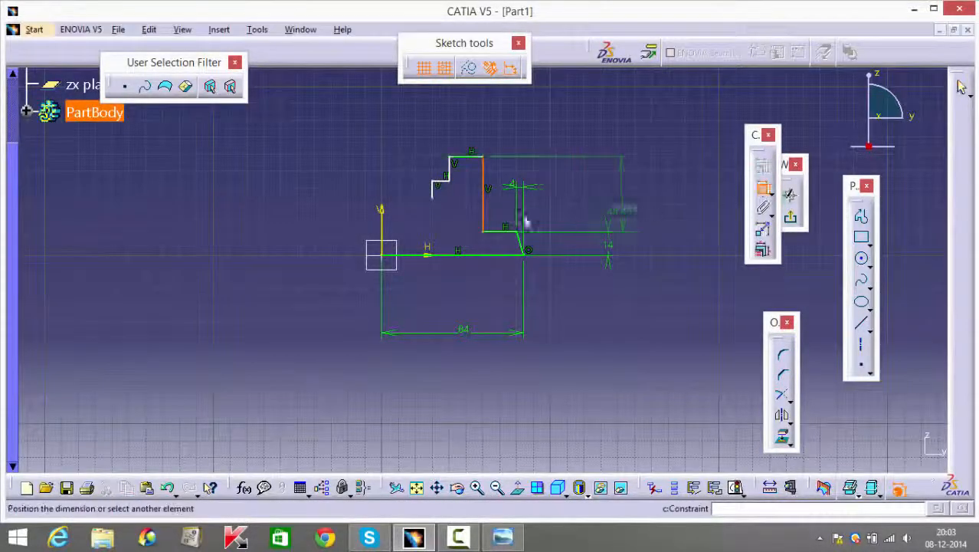
left_click(607, 208)
double_click(617, 205)
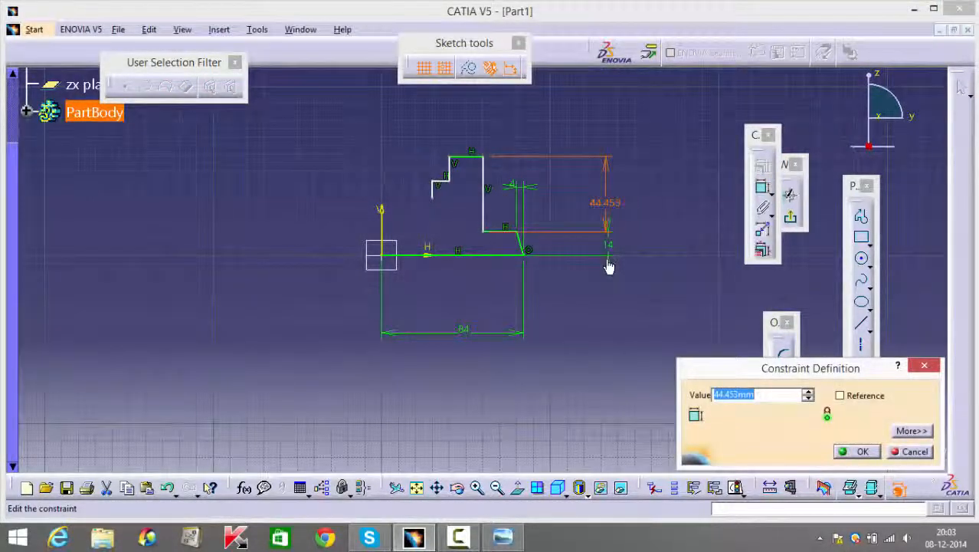
type("55")
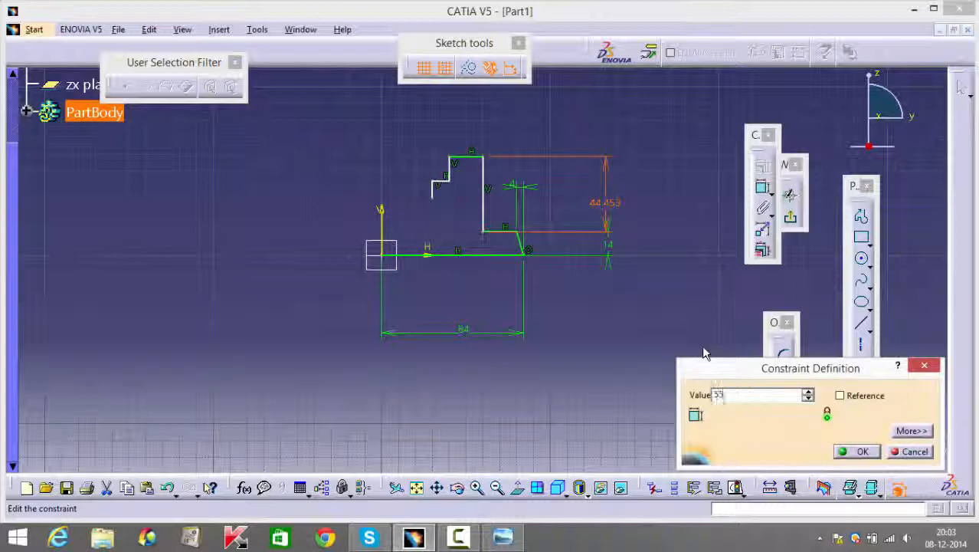
type("-14")
key("Return")
left_click(633, 347)
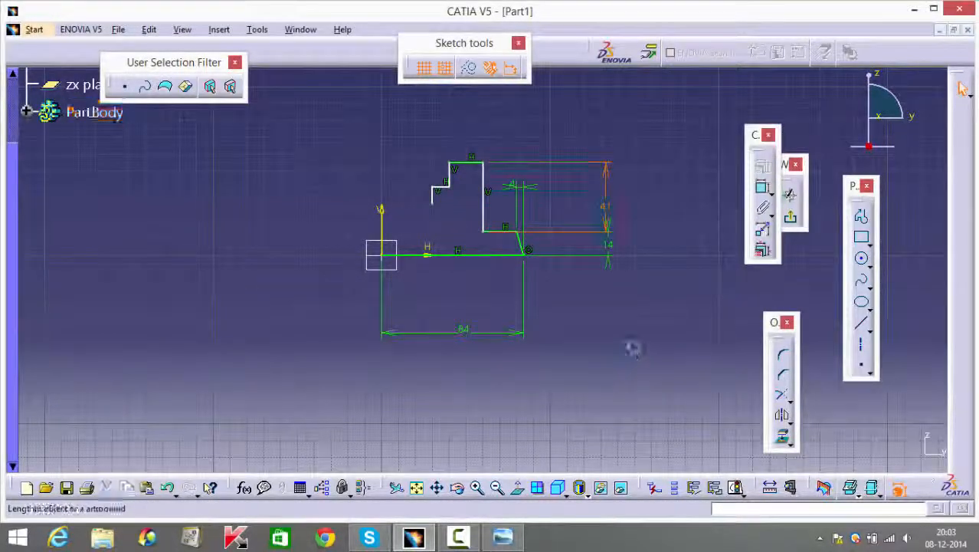
Step: Check the plummer block reference drawing, then dimension the tall outer vertical edge from the vertical axis and set the distance to 31 mm
left_click(762, 191)
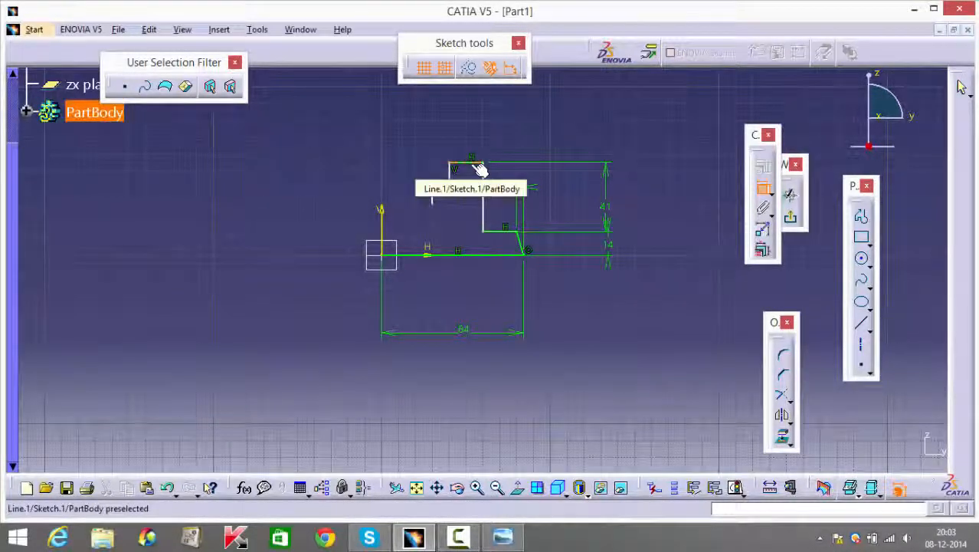
left_click(503, 536)
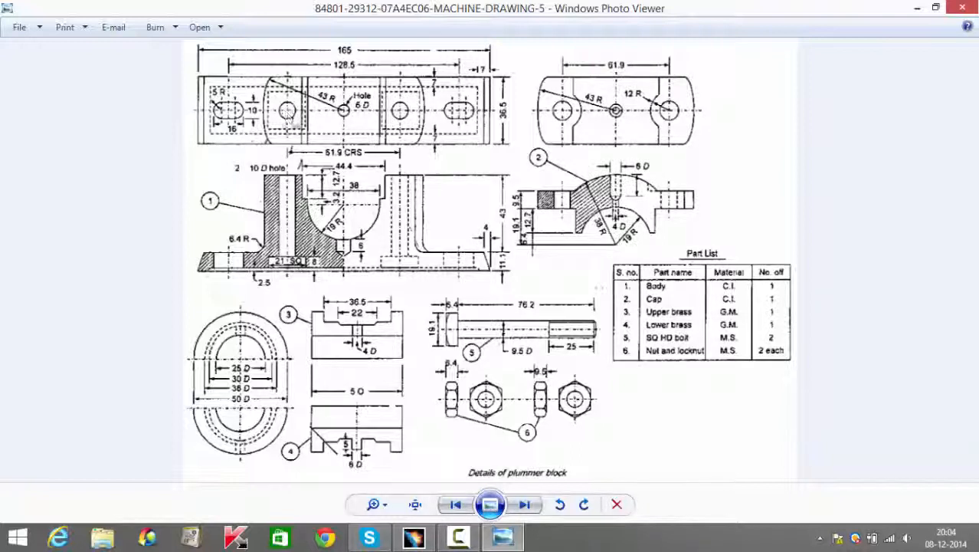
mouse_move(516, 545)
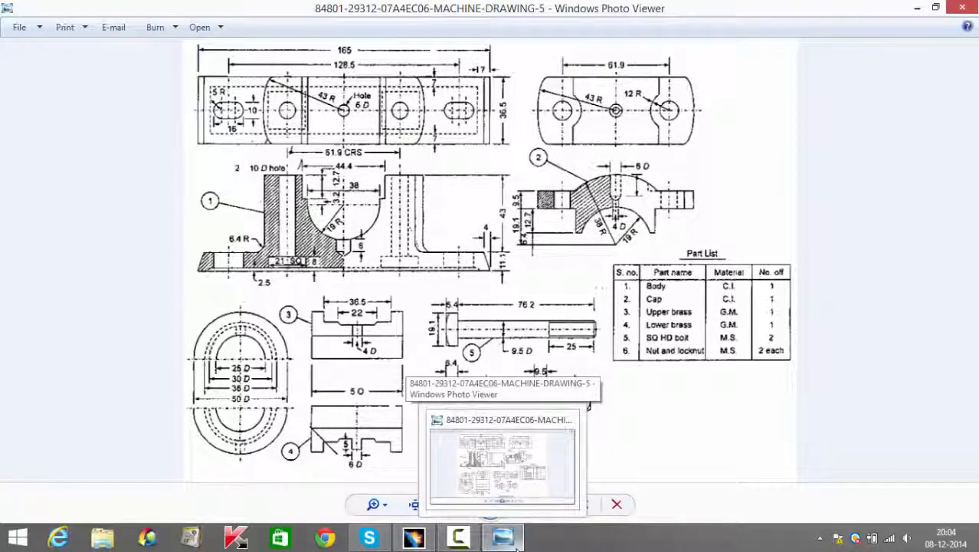
left_click(515, 545)
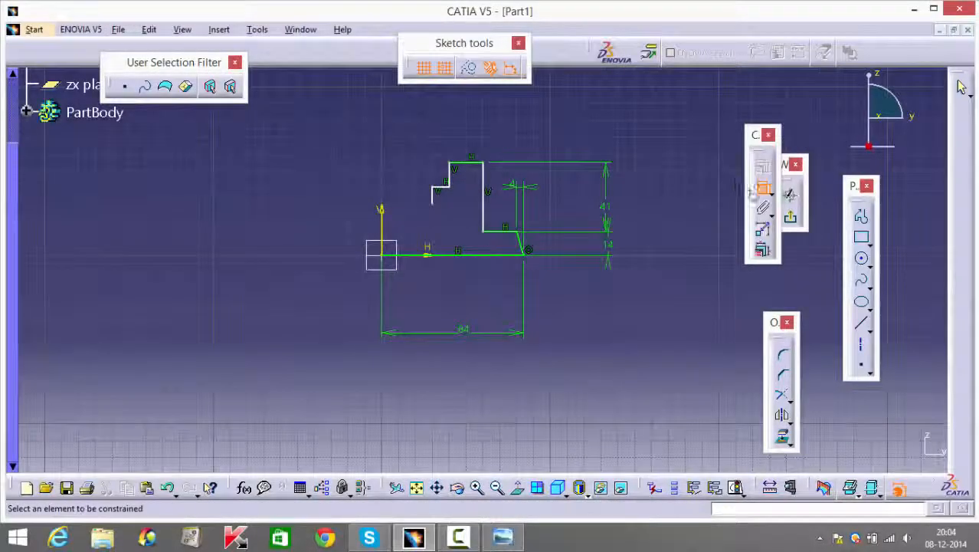
left_click(484, 176)
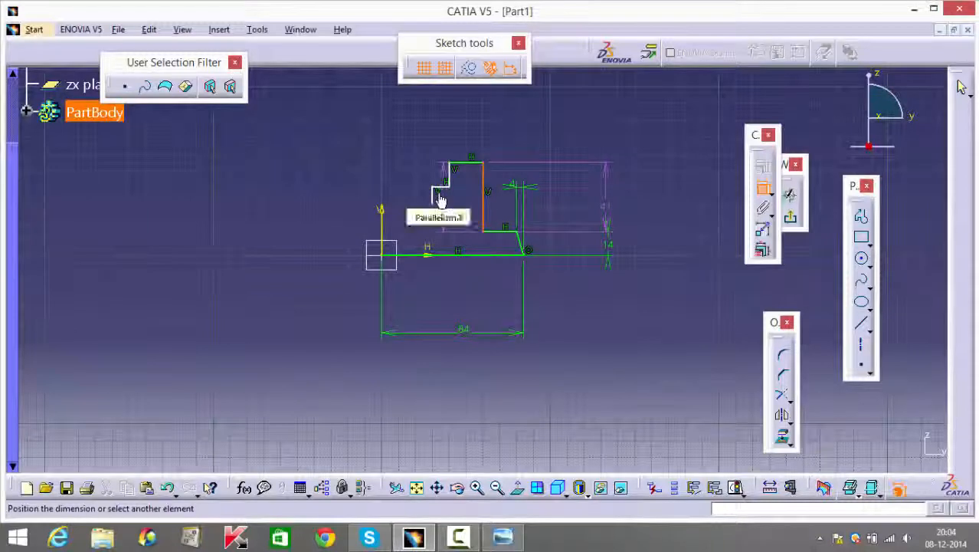
left_click(383, 213)
left_click(410, 125)
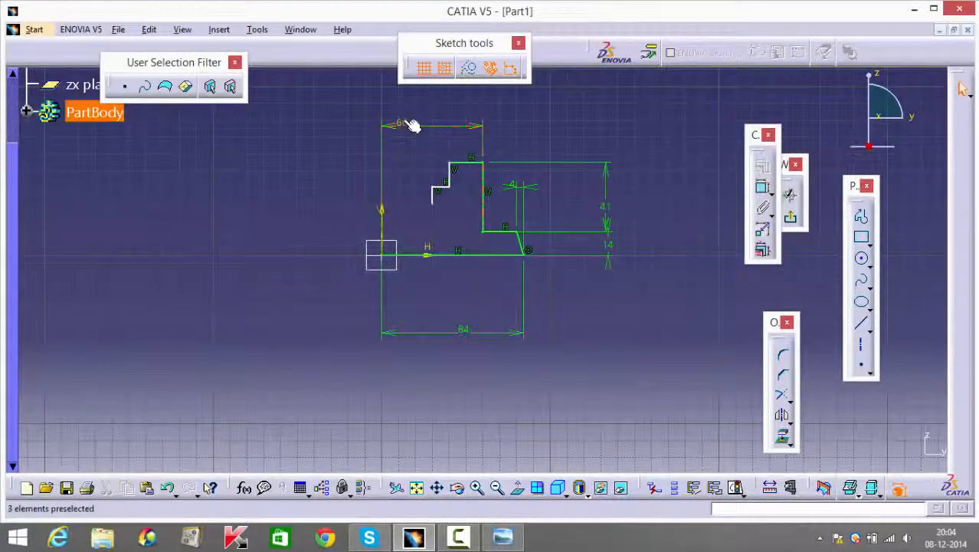
double_click(412, 125)
key("Return")
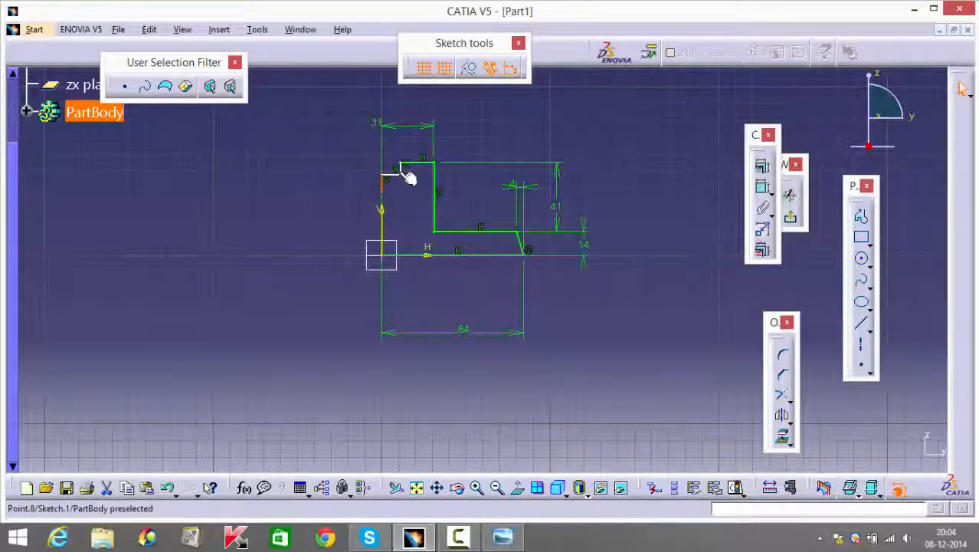
Step: Pull the stepped inner end away from the vertical axis, then dimension the step's upper vertical edge and set it to 12 mm
mouse_move(400, 174)
left_mouse_down()
mouse_move(416, 171)
mouse_move(398, 190)
left_mouse_up()
left_click(387, 178)
left_click(407, 215)
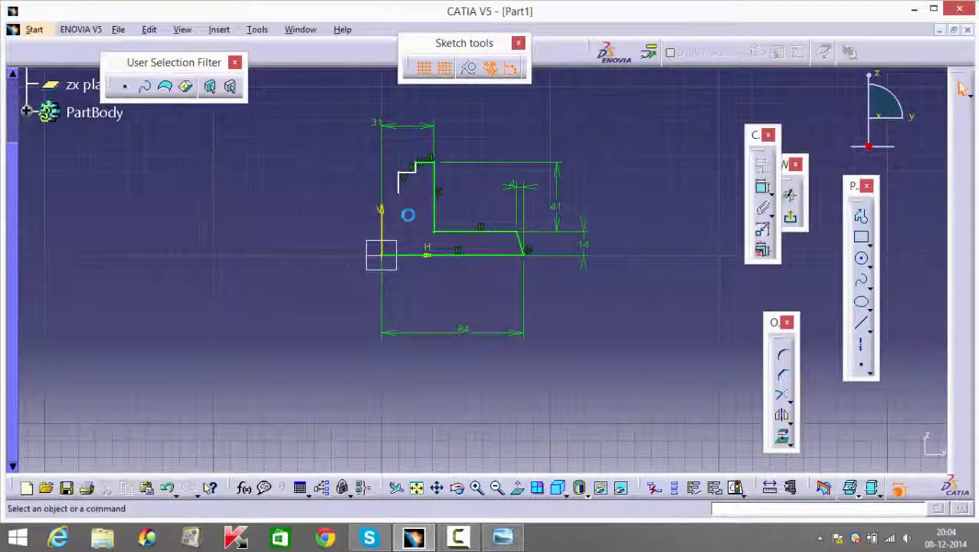
left_click(763, 192)
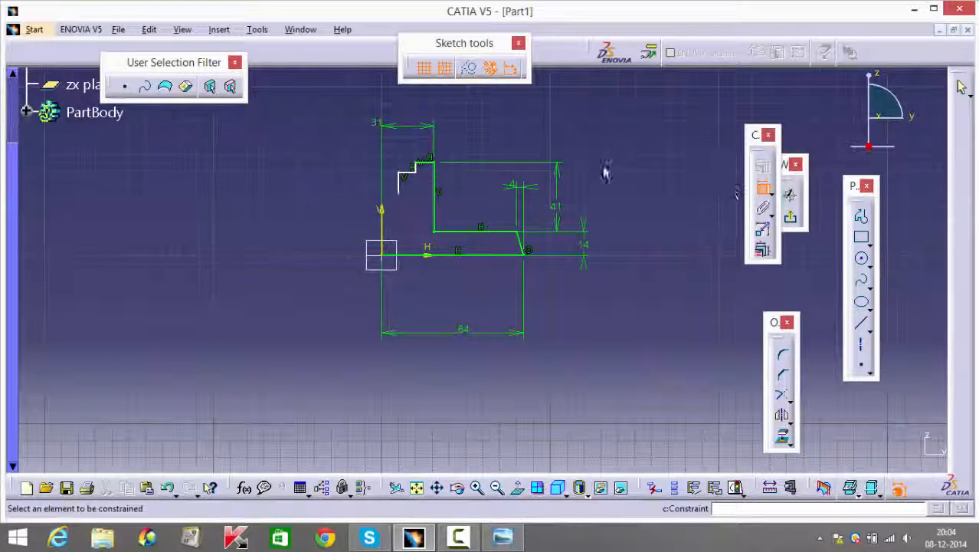
left_click(427, 172)
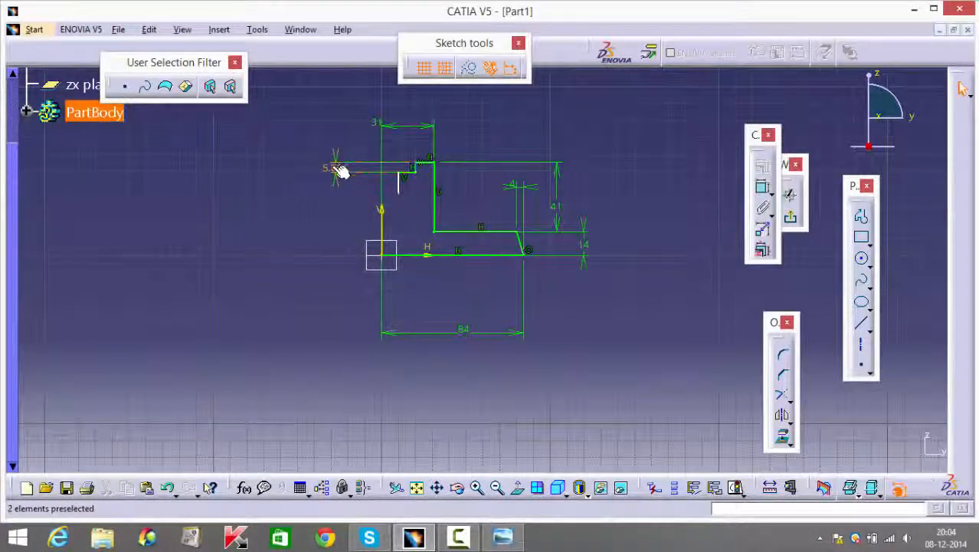
double_click(336, 167)
type("12")
key("Return")
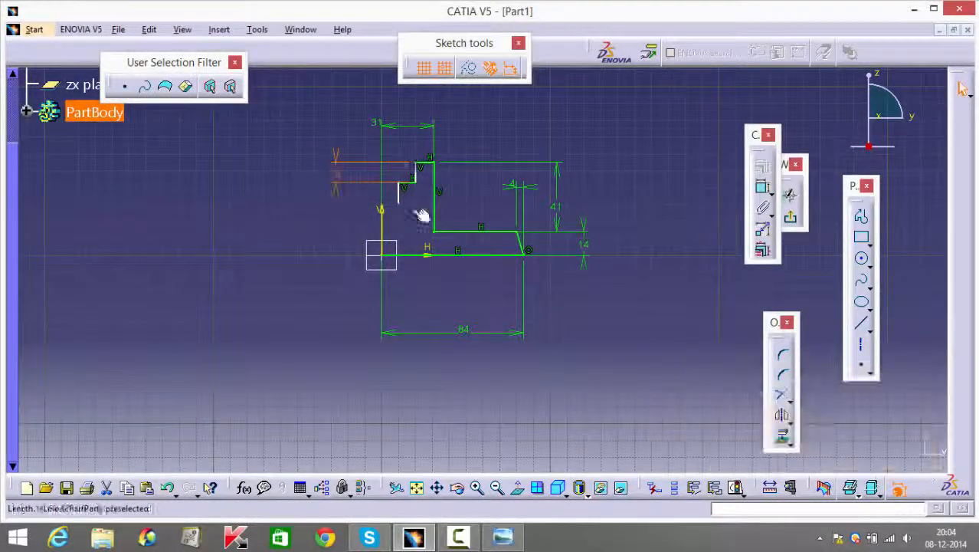
Step: Dimension the length of the lower vertical edge at the profile's open inner end and set it to 3 mm
left_click(764, 187)
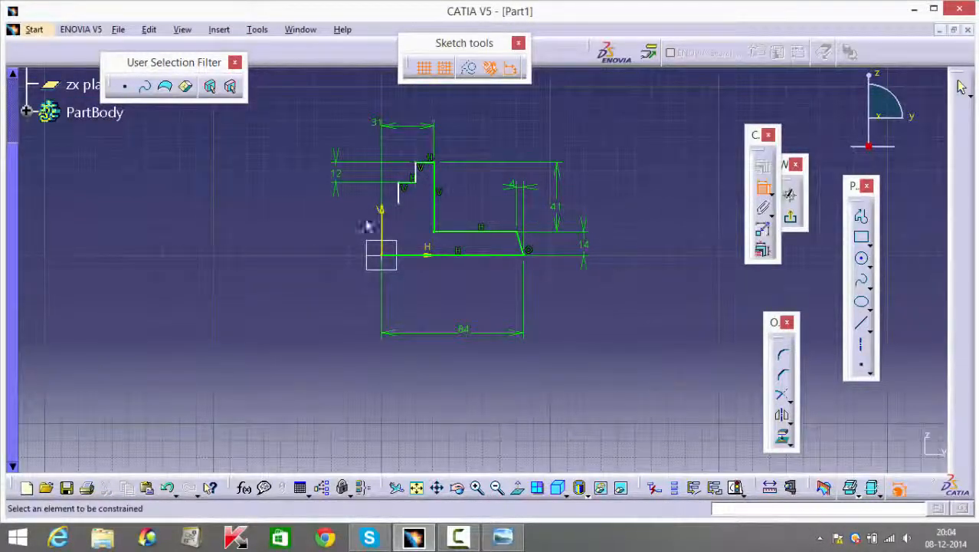
left_click(399, 199)
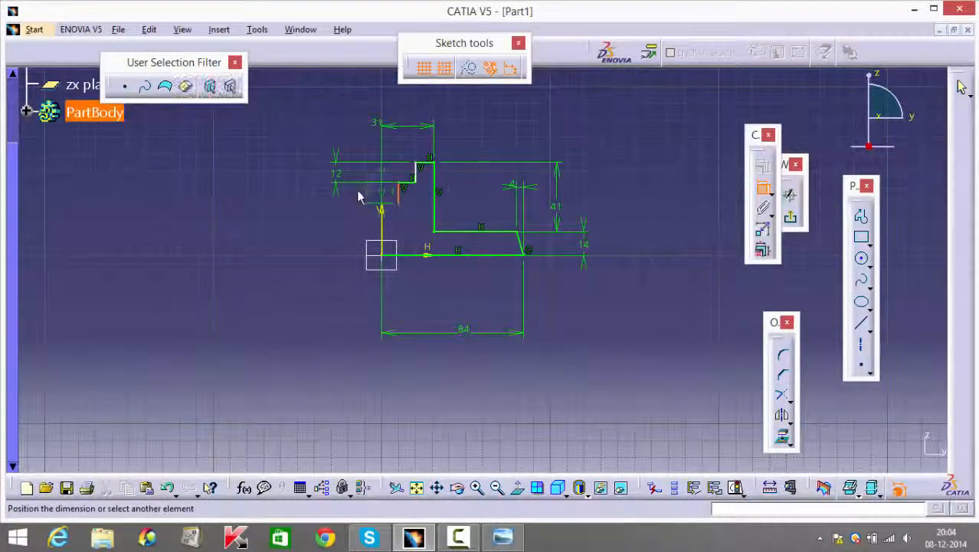
left_click(332, 196)
double_click(332, 193)
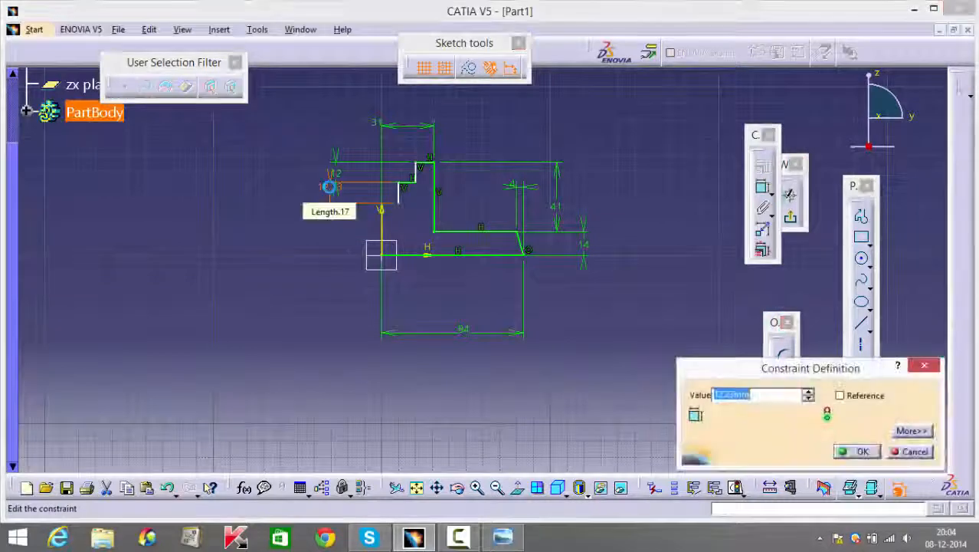
type("3")
key("Return")
left_click(634, 233)
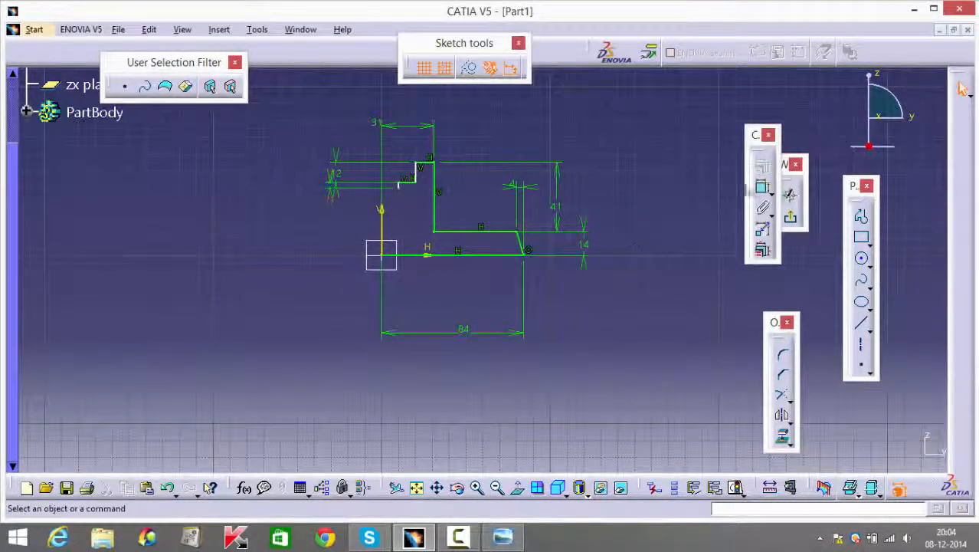
Step: Dimension the step's upper vertical edge from the vertical axis and set the distance to 22 mm
left_click(763, 188)
left_click(416, 170)
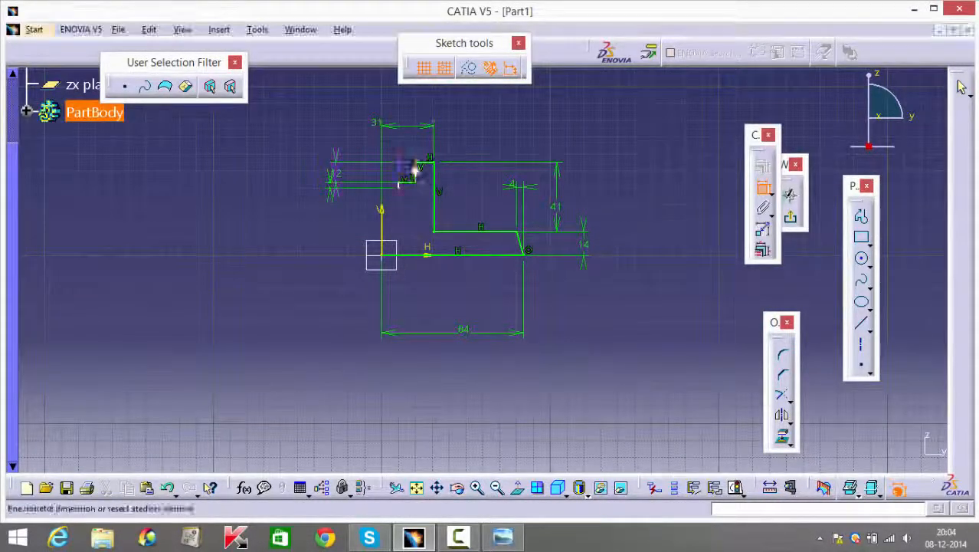
left_click(381, 218)
left_click(386, 87)
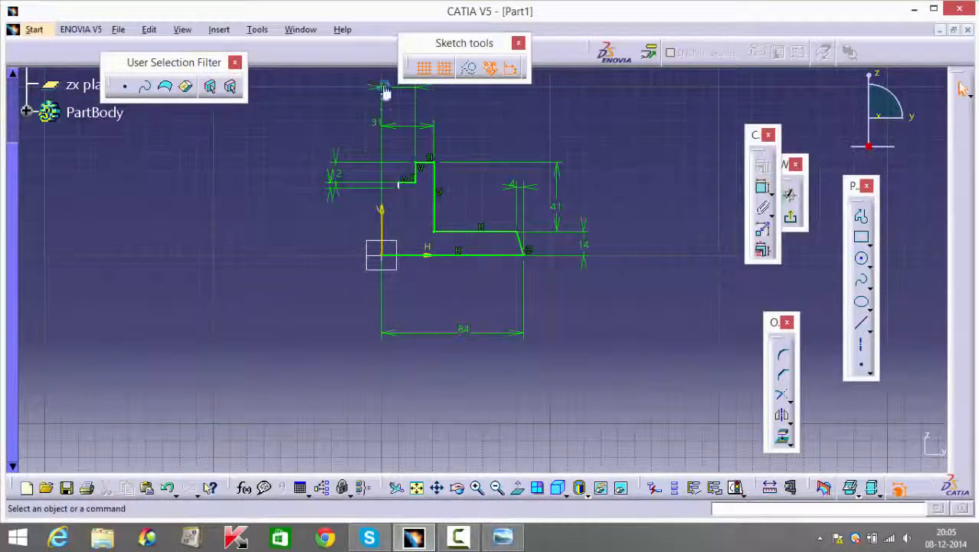
double_click(383, 82)
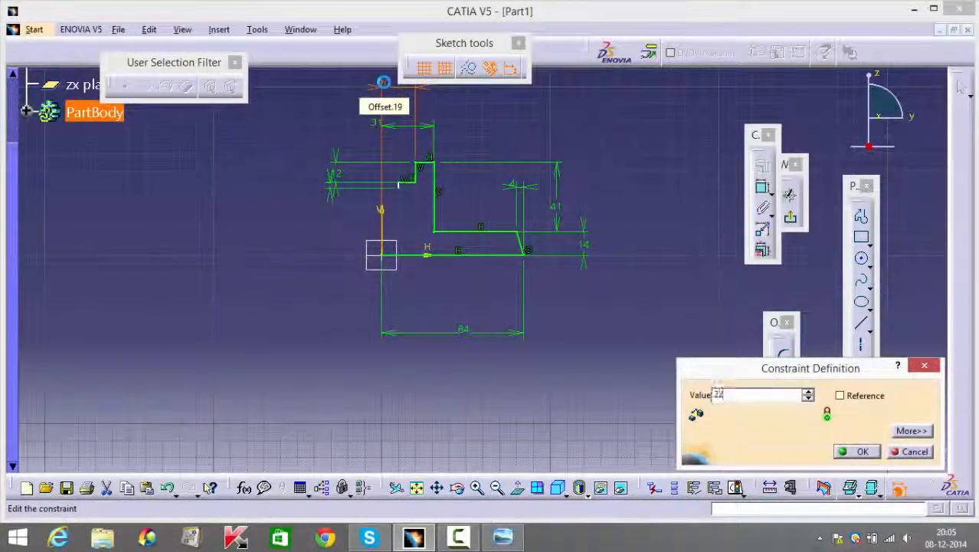
key("Return")
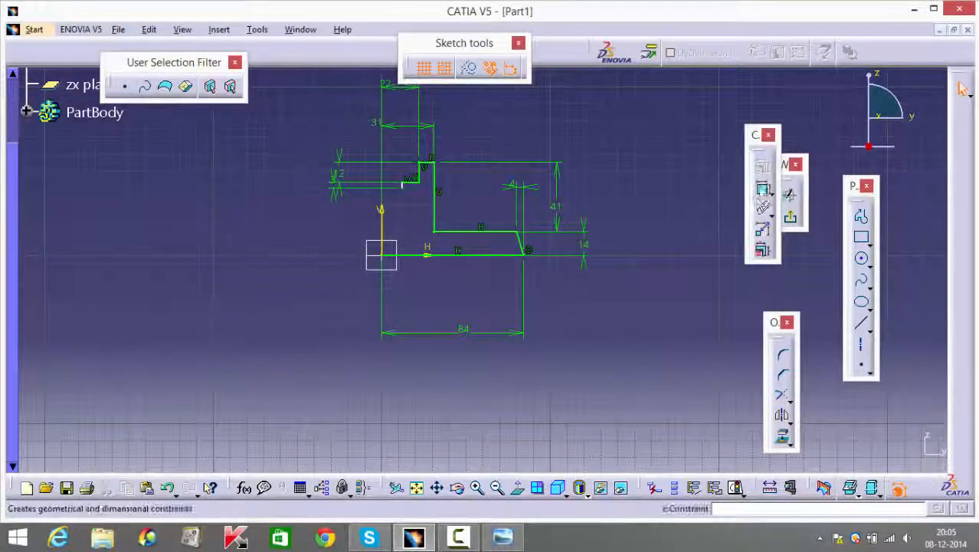
Step: Dimension the short lower vertical edge at the open inner end from the vertical axis and set the distance to 19 mm
left_click(763, 188)
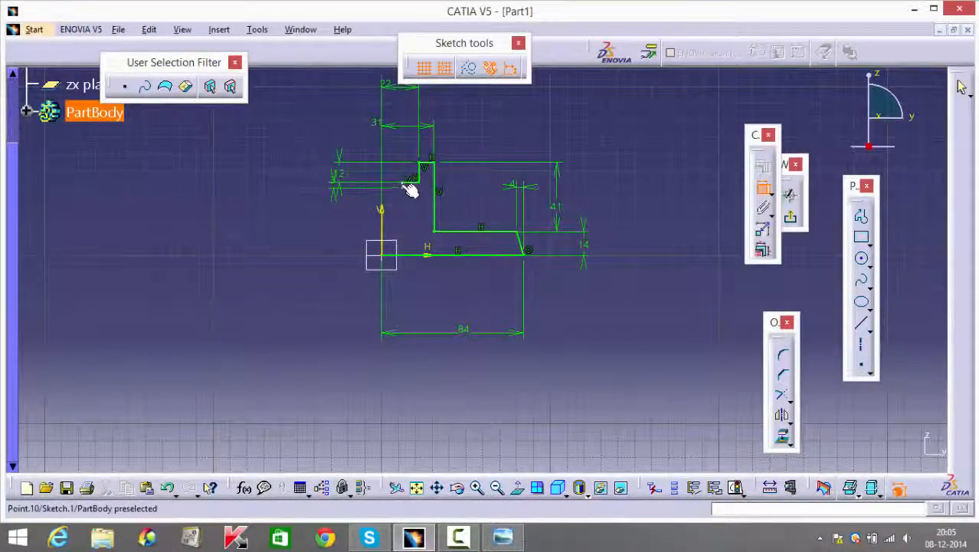
left_click(407, 185)
left_click(389, 223)
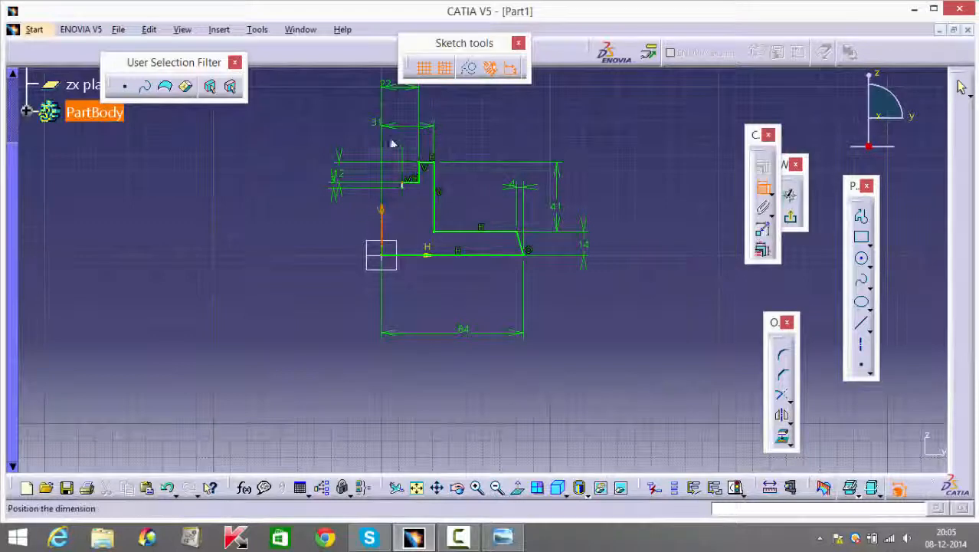
double_click(396, 102)
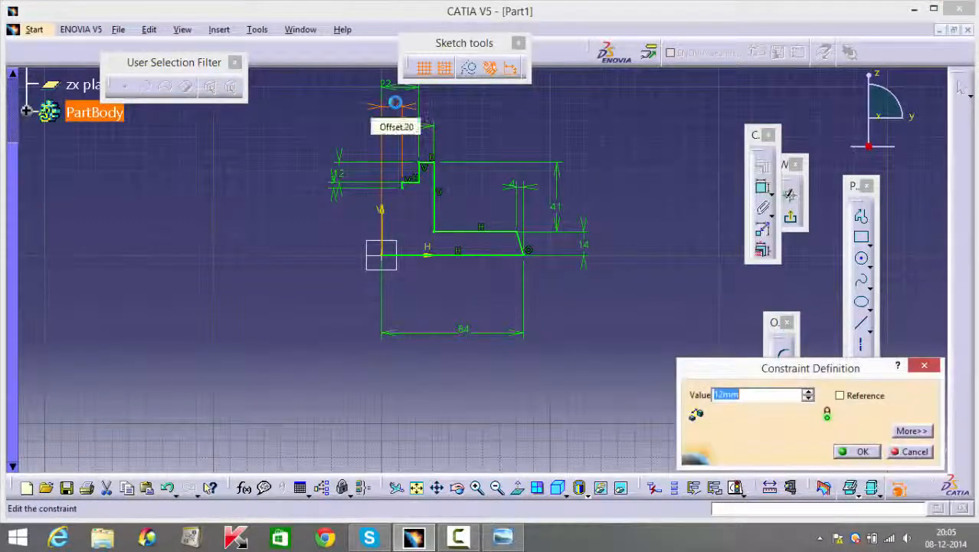
type("19")
key("Return")
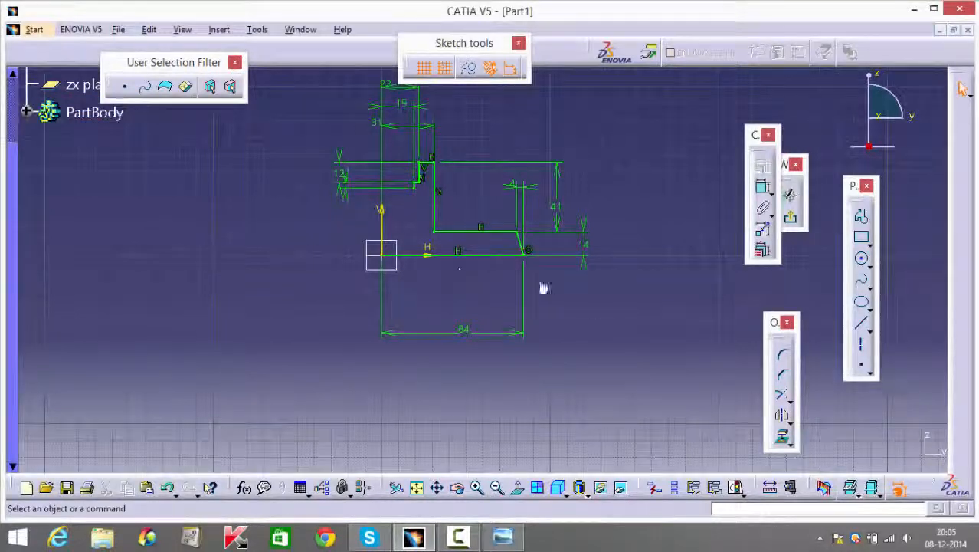
Step: Mirror the complete half profile, including the base line, about the vertical axis
middle_click_drag(617, 360, 616, 409)
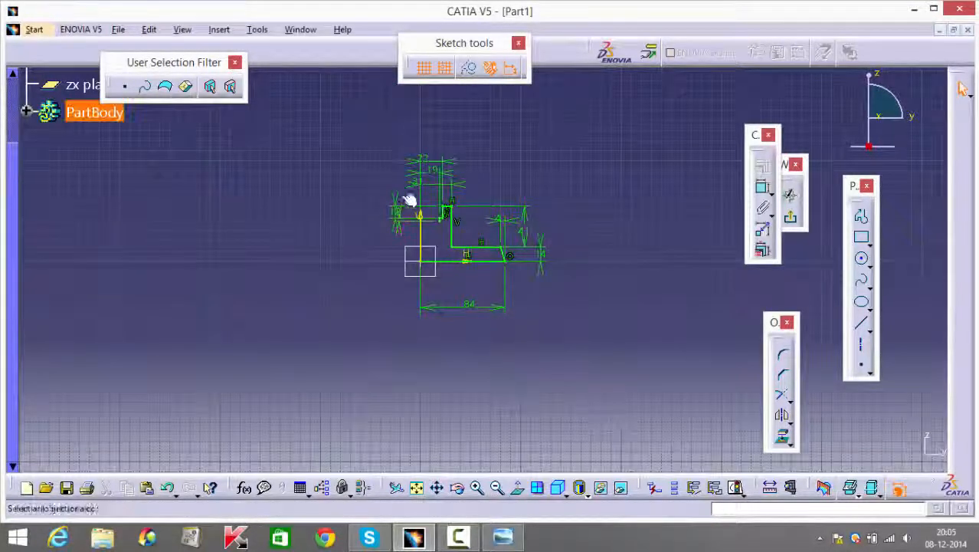
left_click_drag(498, 326, 525, 340)
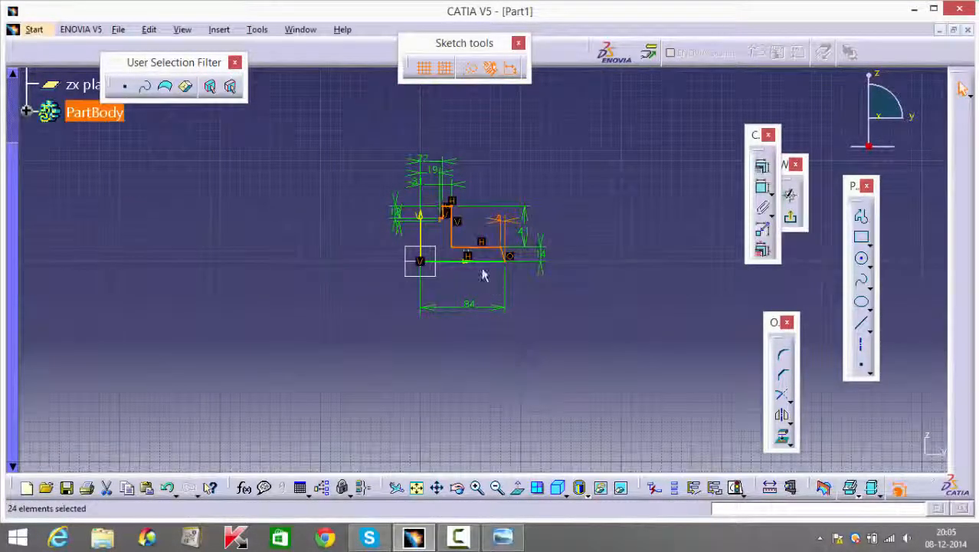
left_click(491, 262, "ctrl")
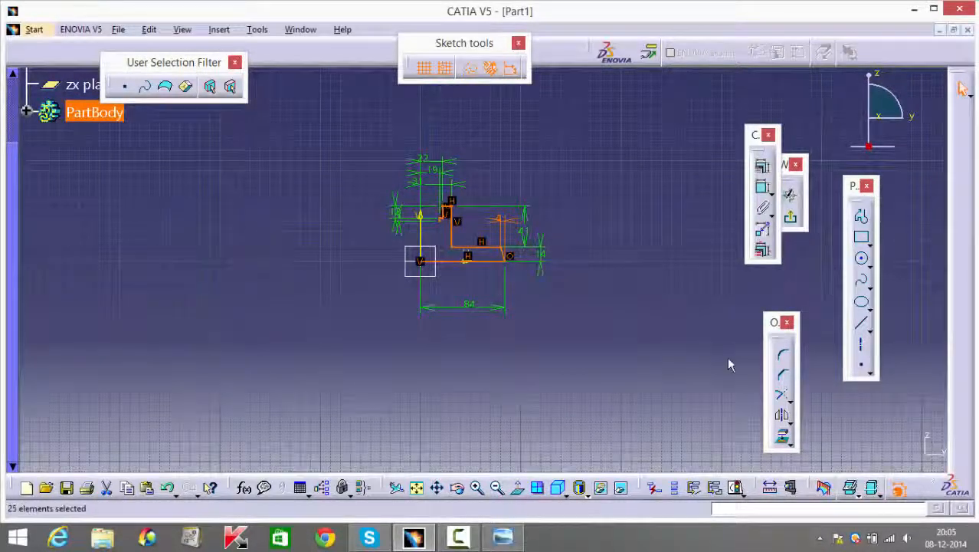
left_click(782, 414)
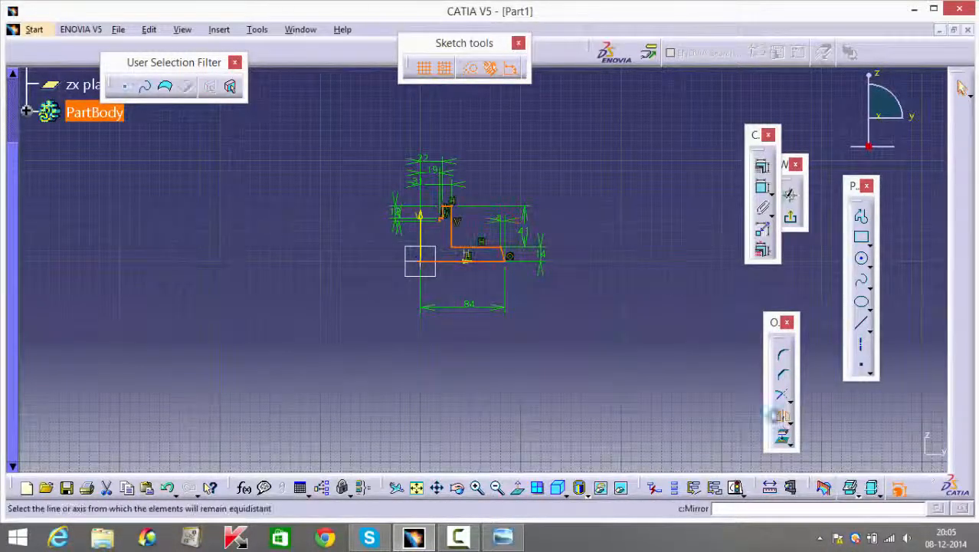
left_click(422, 237)
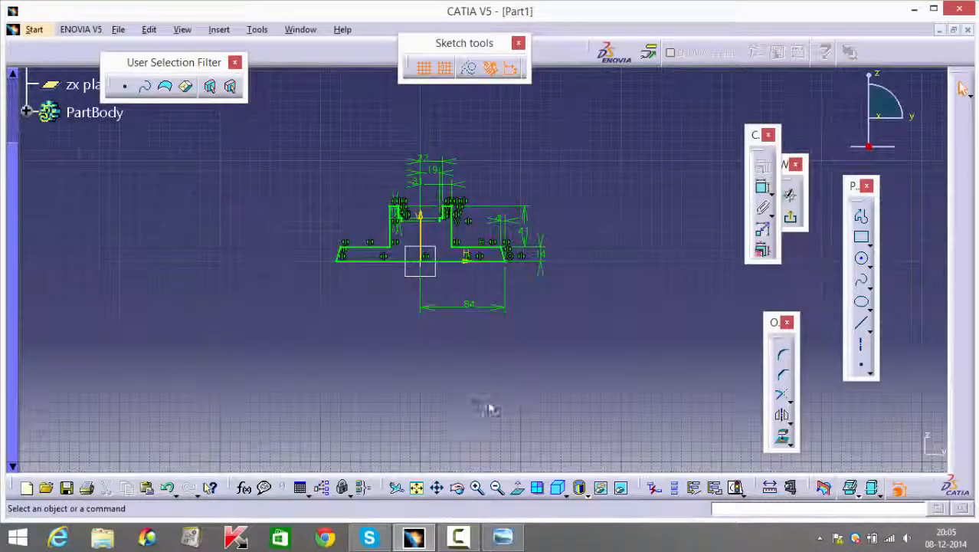
Step: Draw a circle of about 50 mm radius centred on the vertical axis about 30 mm above the origin
mouse_move(486, 396)
middle_mouse_down()
mouse_move(475, 279)
mouse_move(559, 387)
mouse_move(536, 356)
mouse_move(551, 395)
middle_mouse_up()
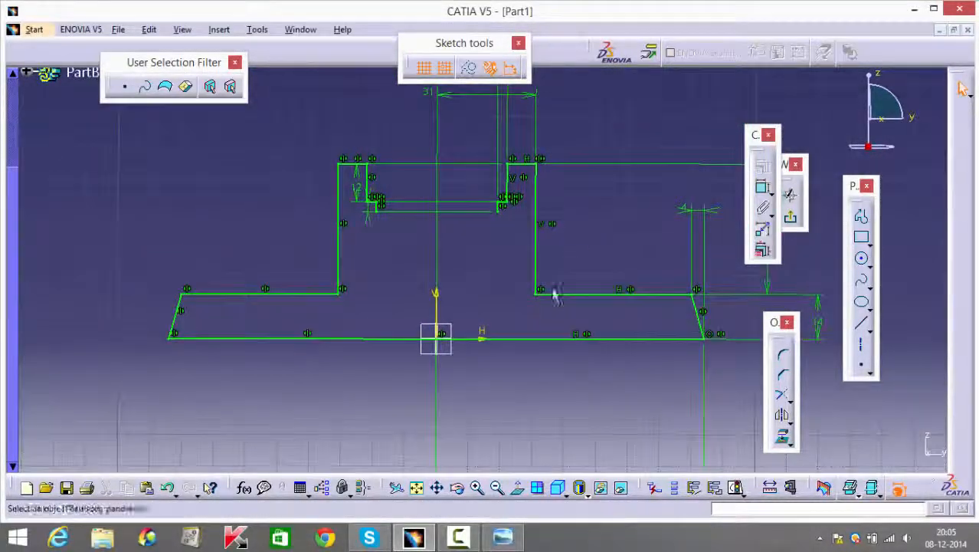
left_click(862, 259)
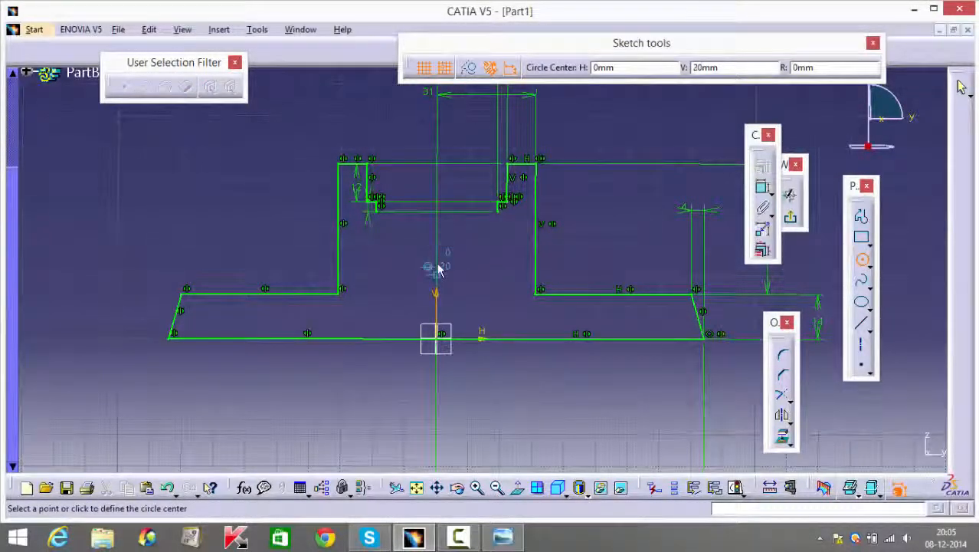
left_click(503, 537)
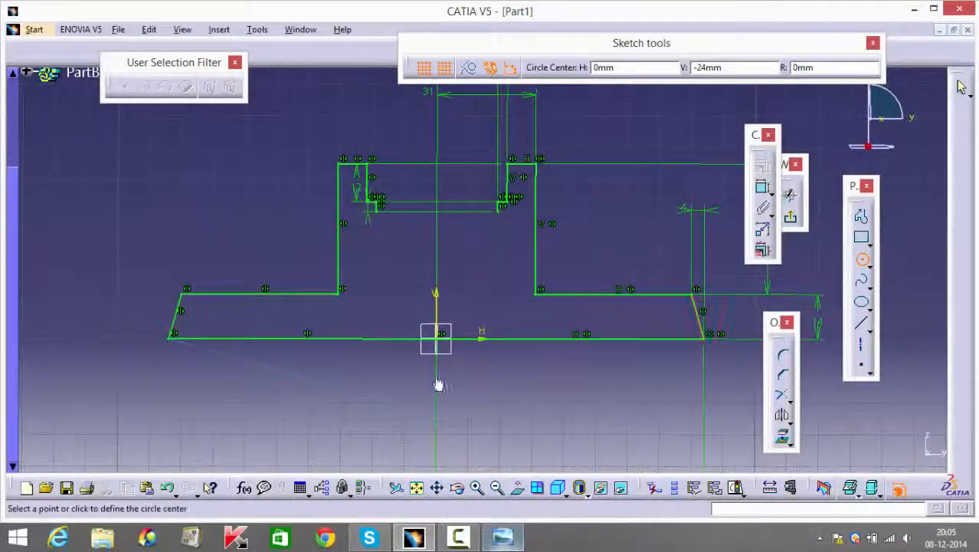
left_click(437, 244)
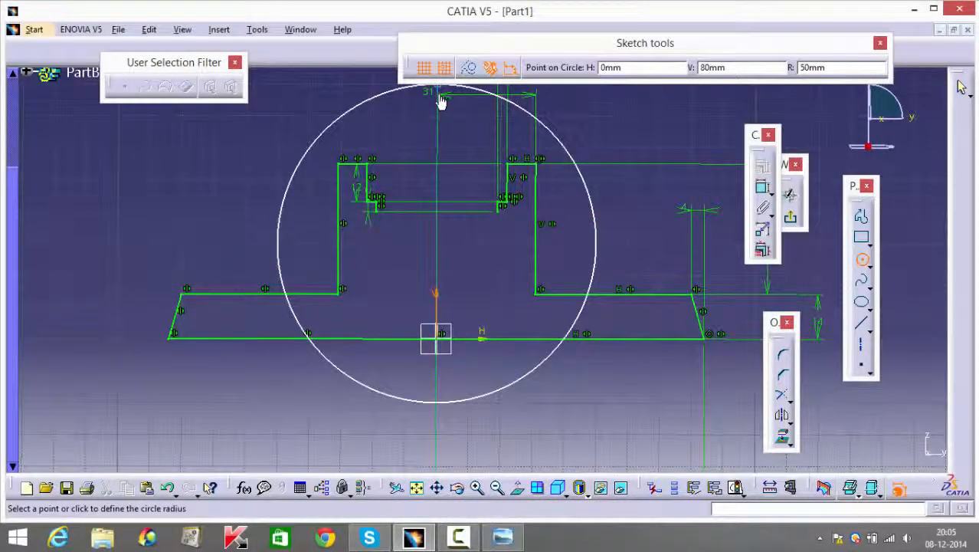
left_click(441, 102)
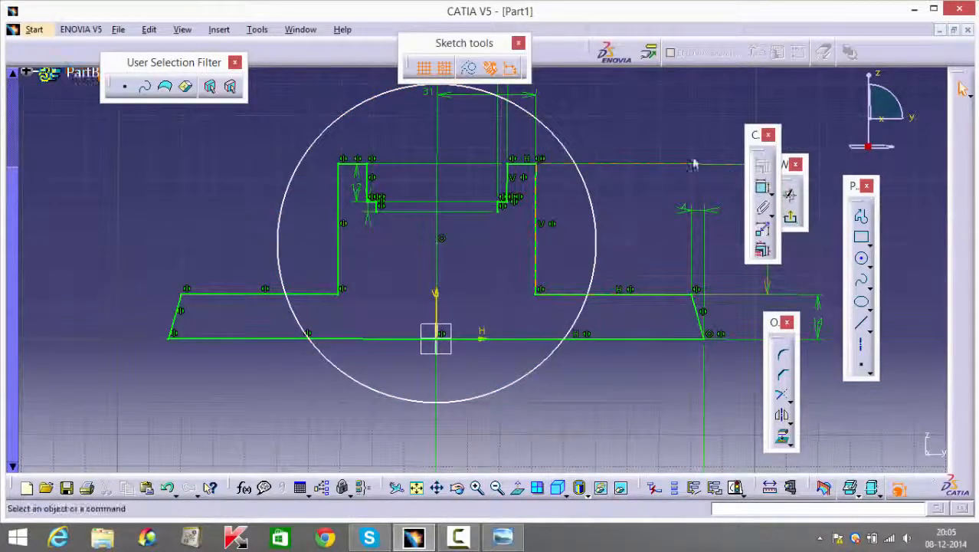
Step: Dimension the circle and set its diameter to 38 mm
mouse_move(641, 120)
middle_mouse_down()
mouse_move(642, 164)
mouse_move(601, 208)
middle_mouse_up()
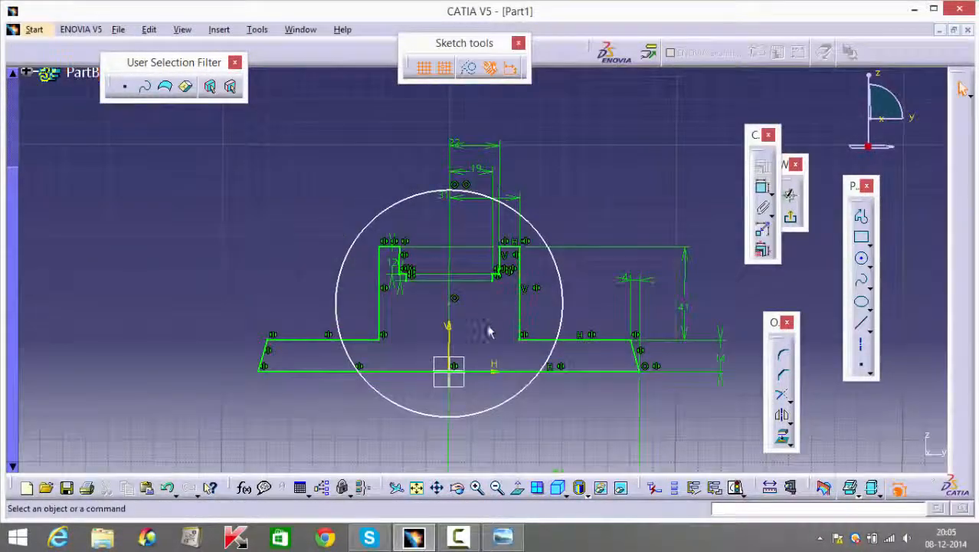
left_click(764, 189)
left_click(547, 233)
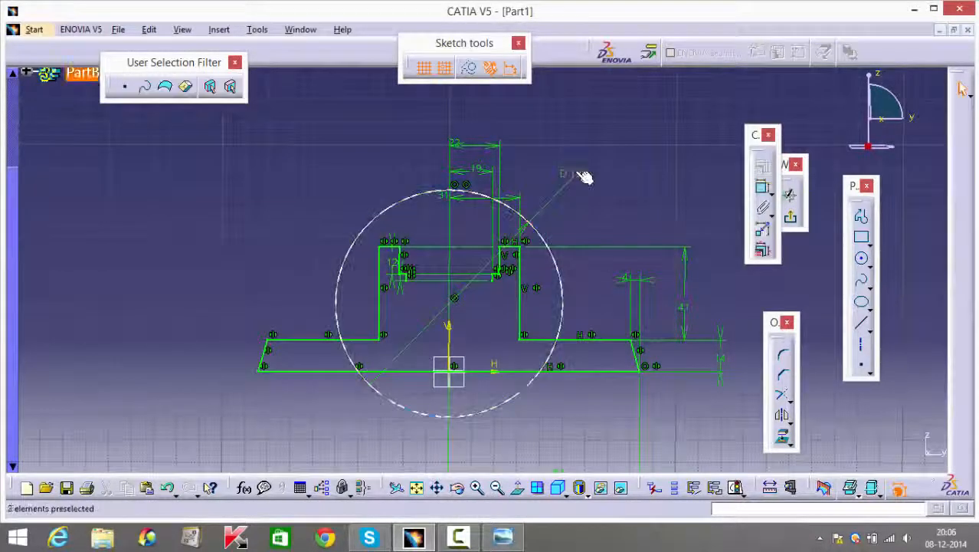
double_click(581, 175)
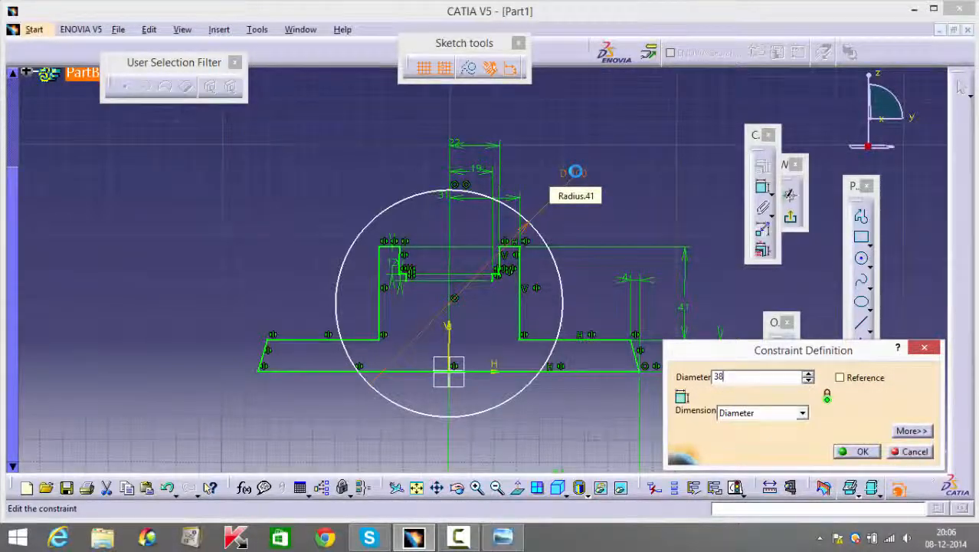
key("Return")
Step: Dimension the vertical distance between the circle's centre and the horizontal ledge at the profile's inner opening
middle_click_drag(577, 176, 569, 98)
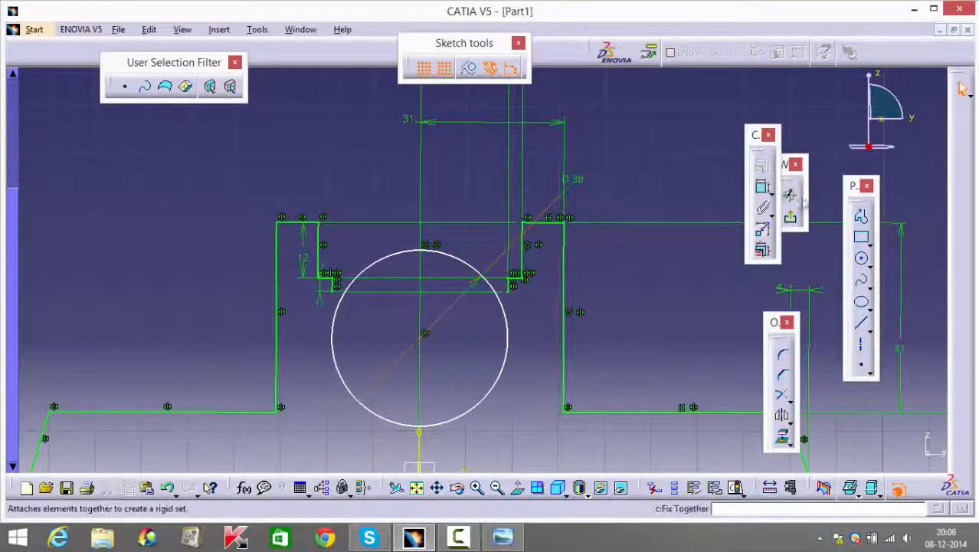
left_click(762, 187)
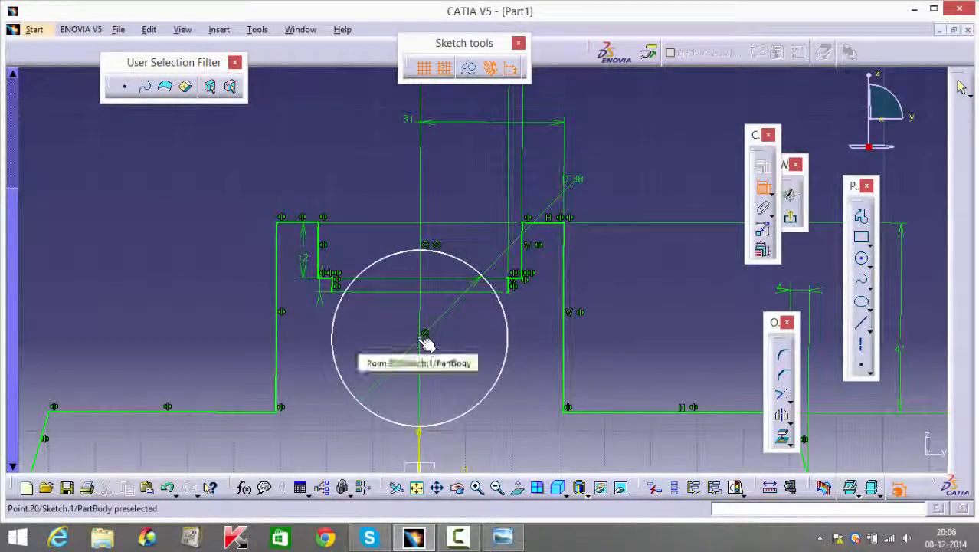
left_click(426, 336)
left_click(519, 280)
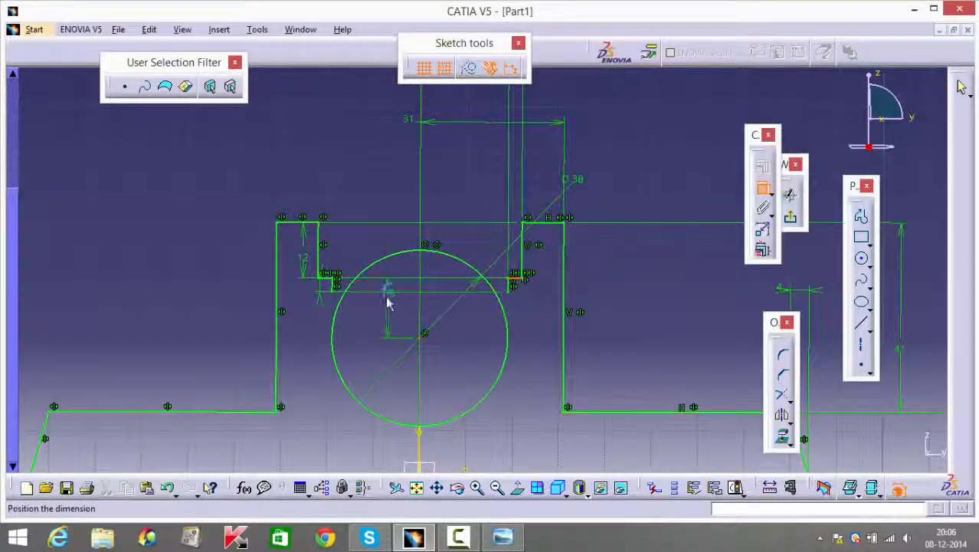
left_click(390, 291)
Step: Try to set the distance between the circle's centre and the horizontal ledge to 3 mm
double_click(387, 295)
type("3")
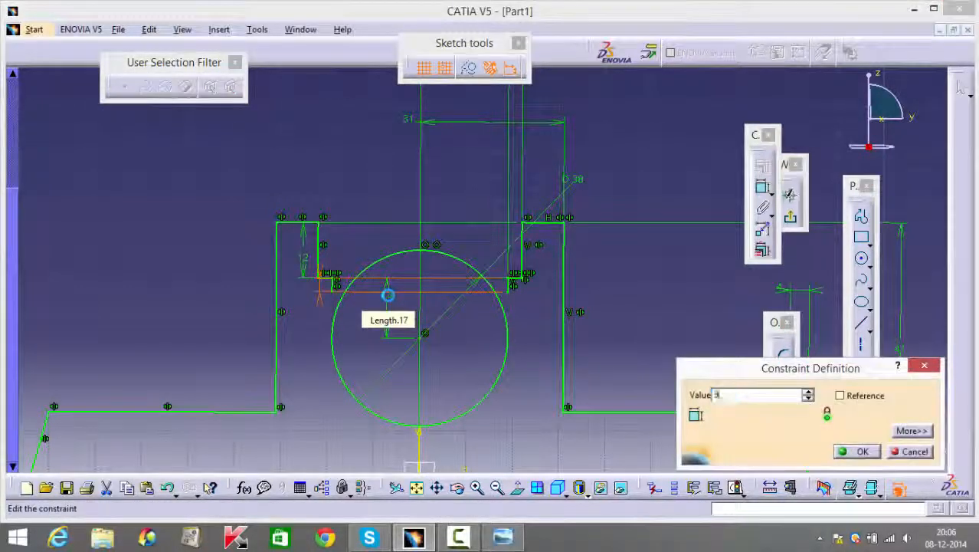
key("Return")
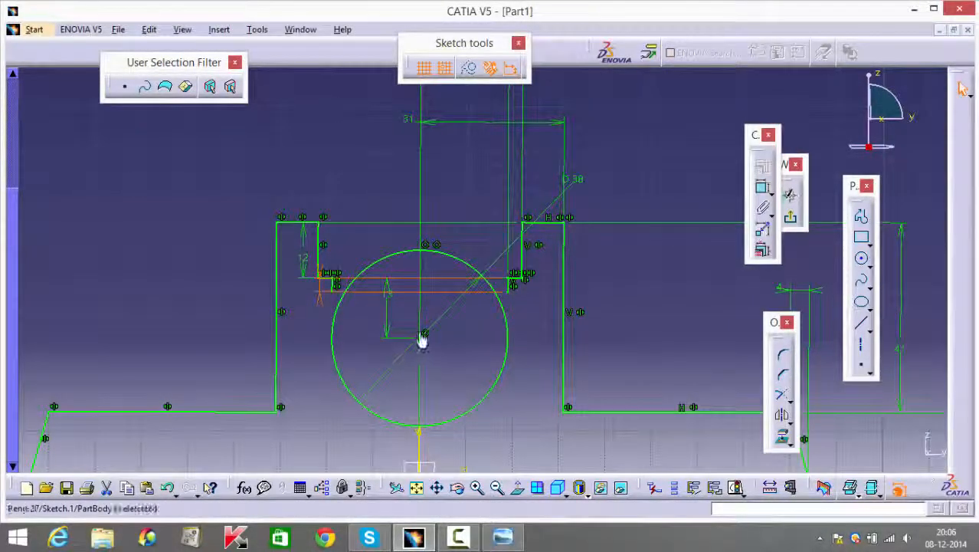
double_click(389, 296)
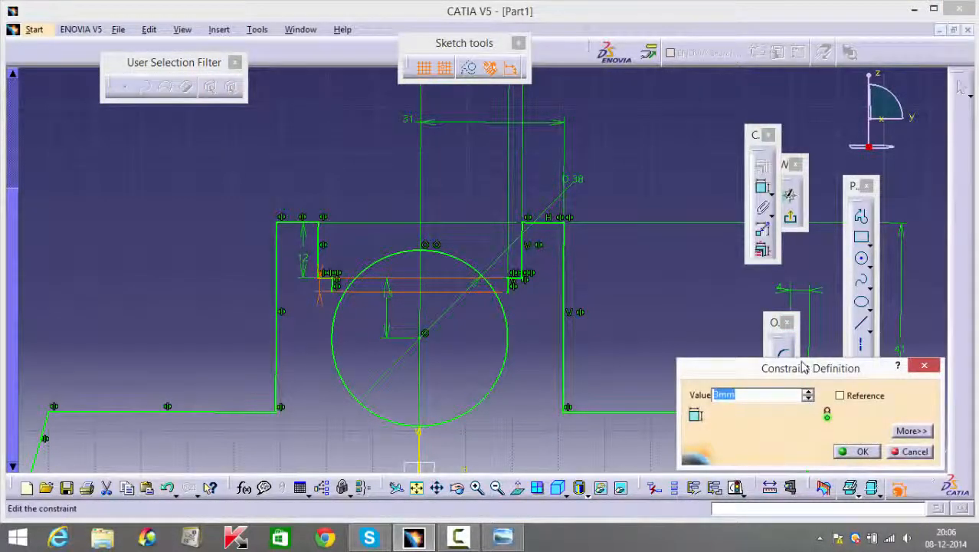
key("Return")
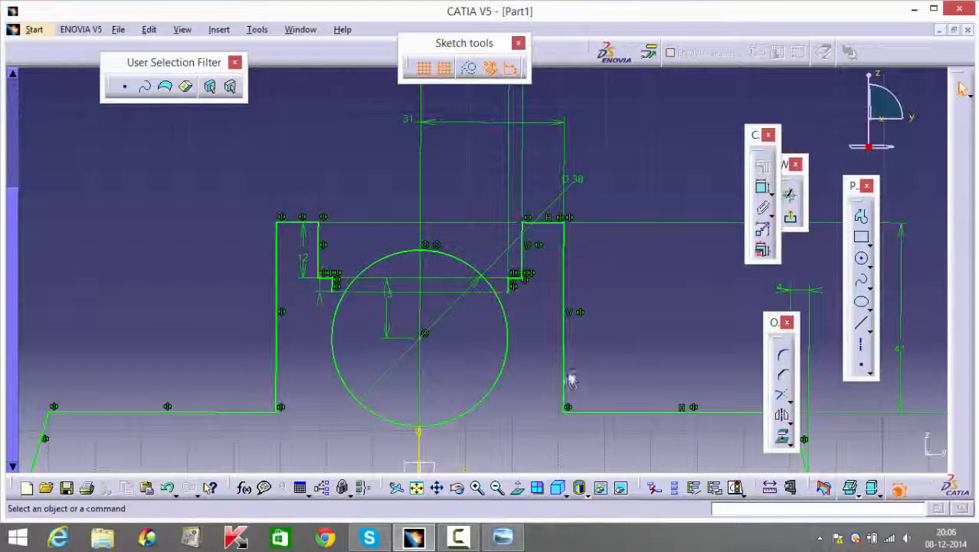
Step: Set the vertical distance between the inner ledge and the circle's centre to 3 mm
mouse_move(535, 392)
middle_mouse_down()
mouse_move(503, 236)
mouse_move(314, 276)
middle_mouse_up()
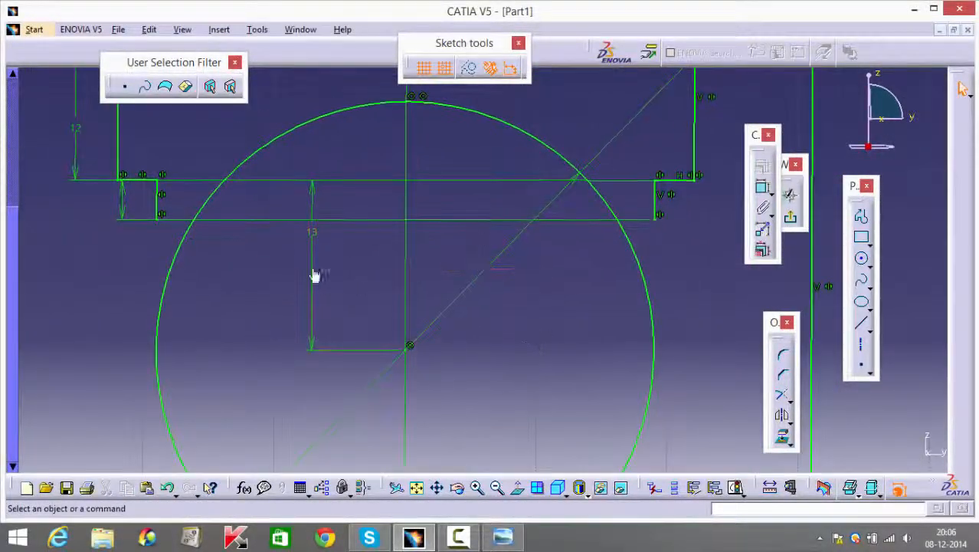
double_click(311, 232)
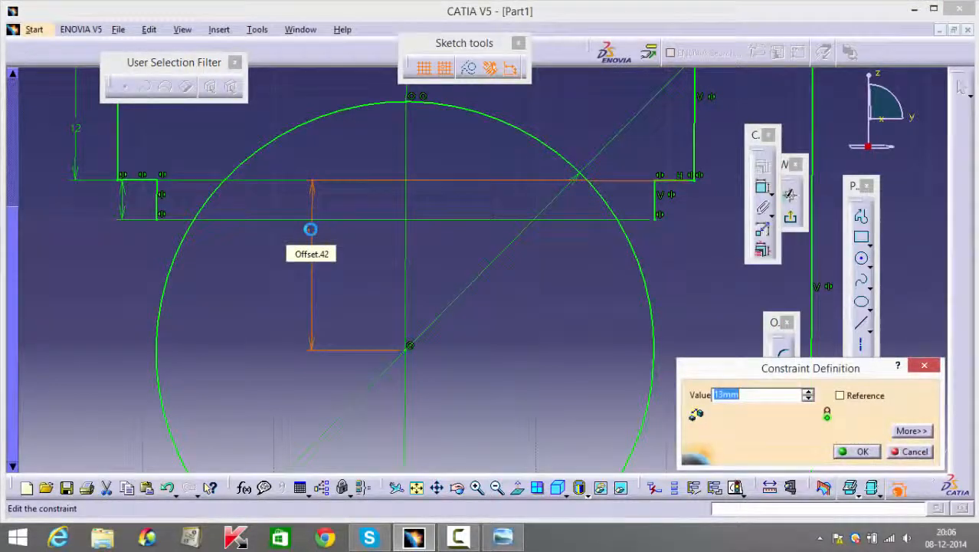
key("Return")
Step: Quick Trim the upper arc of the circle so only the lower semicircle joins the two short vertical edges
mouse_move(337, 305)
middle_mouse_down()
mouse_move(338, 347)
mouse_move(447, 261)
middle_mouse_up()
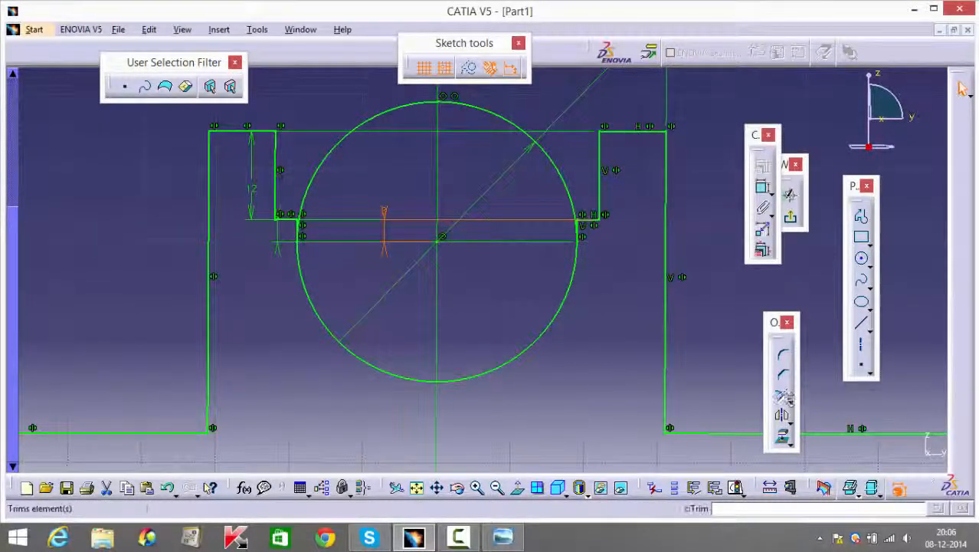
left_click(787, 398)
left_click(849, 414)
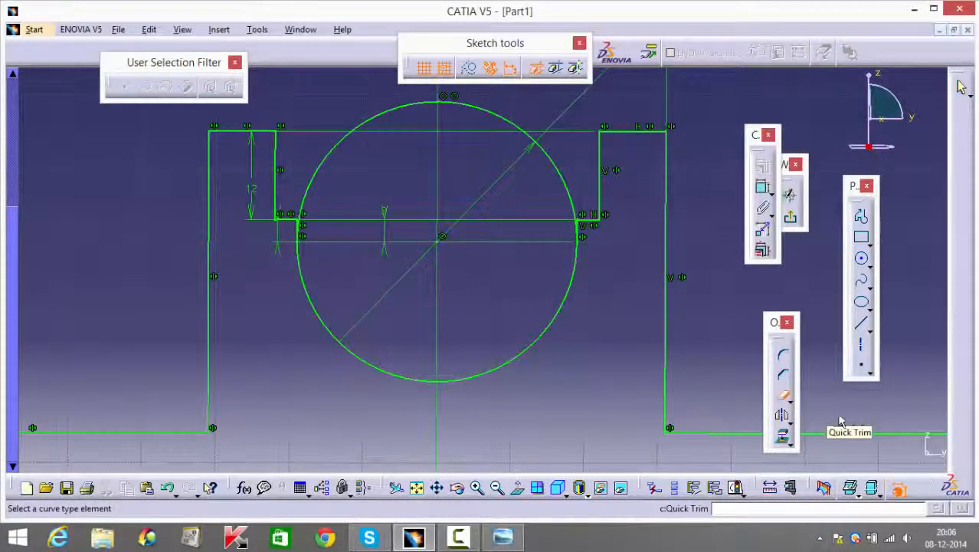
left_click(504, 118)
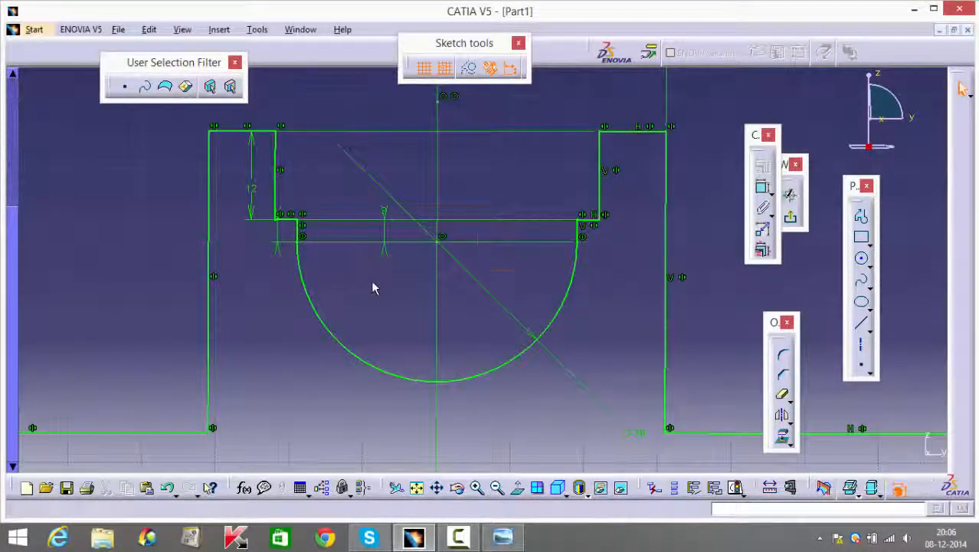
middle_click_drag(373, 282, 377, 393, "ctrl")
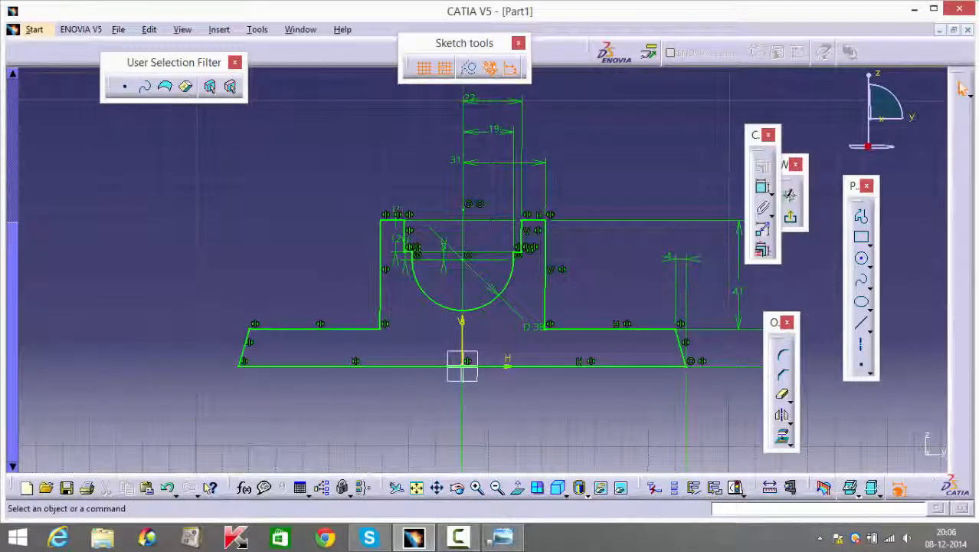
left_click(461, 542)
left_click(460, 543)
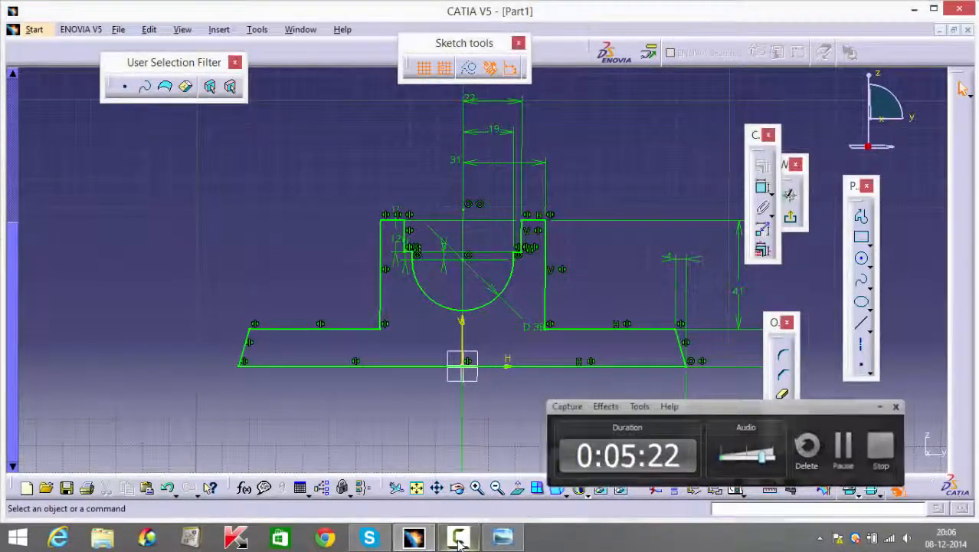
Step: Exit the sketch and pad the profile with a length of 18 mm and mirrored extent
left_click(790, 217)
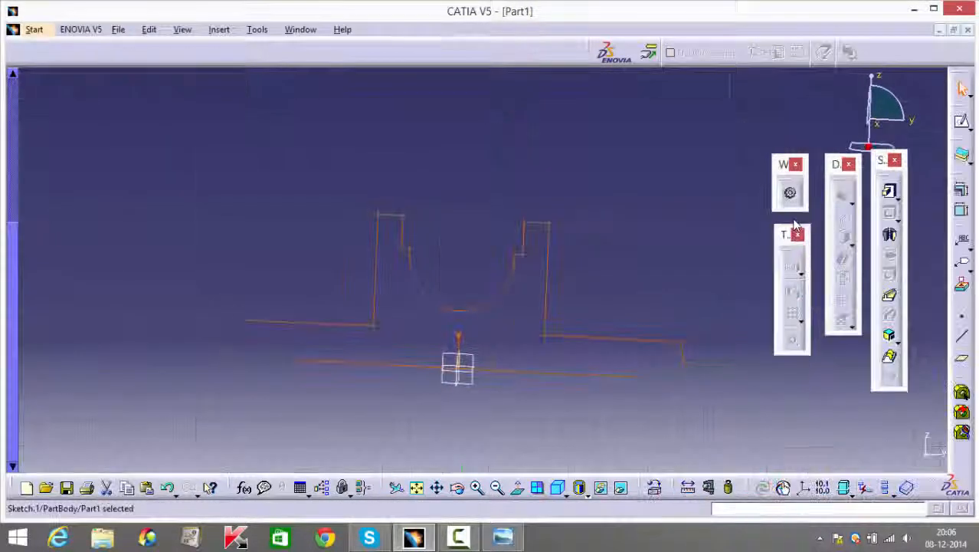
left_click(889, 190)
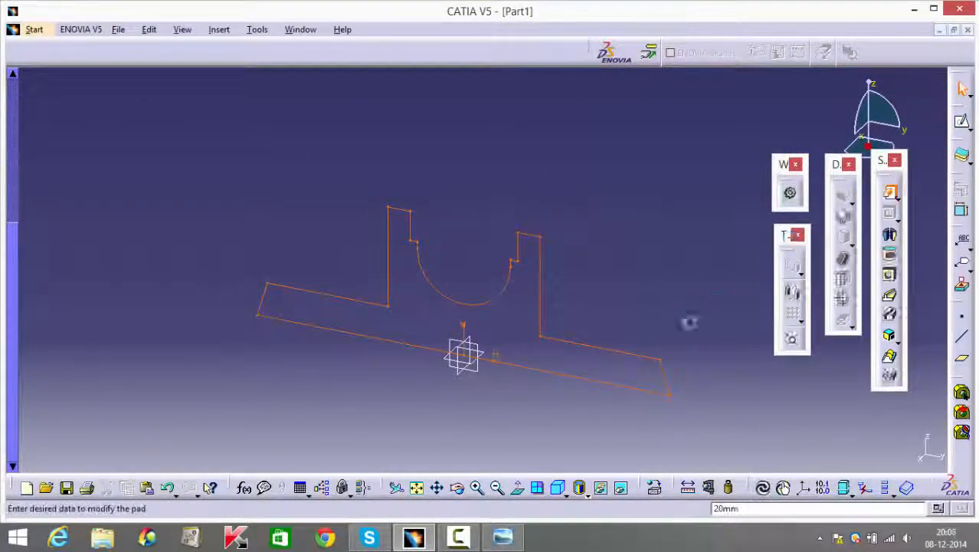
left_click(779, 385)
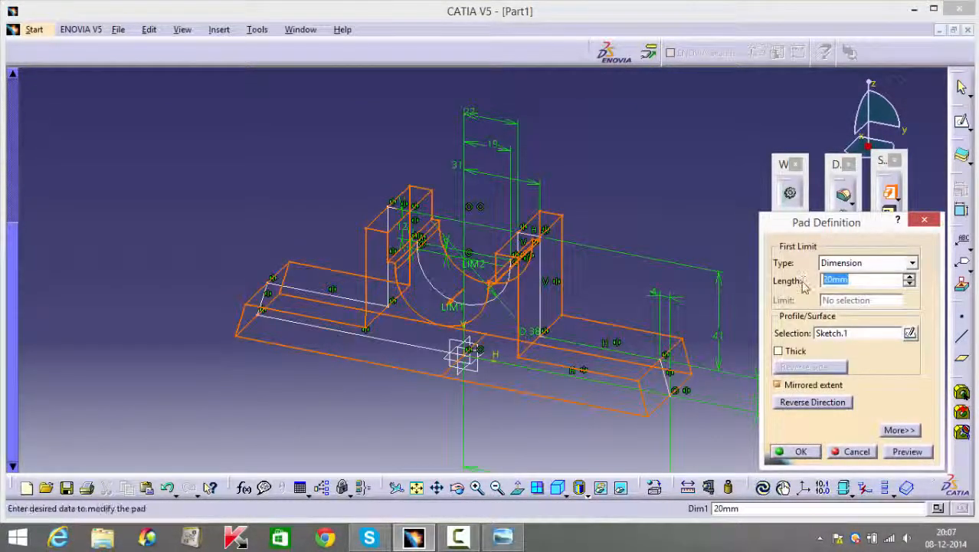
type("18")
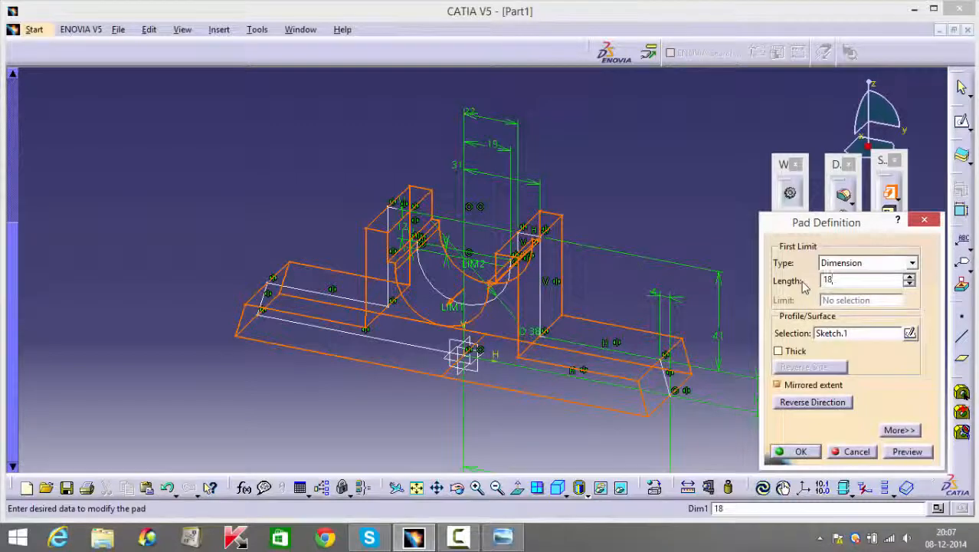
key("Return")
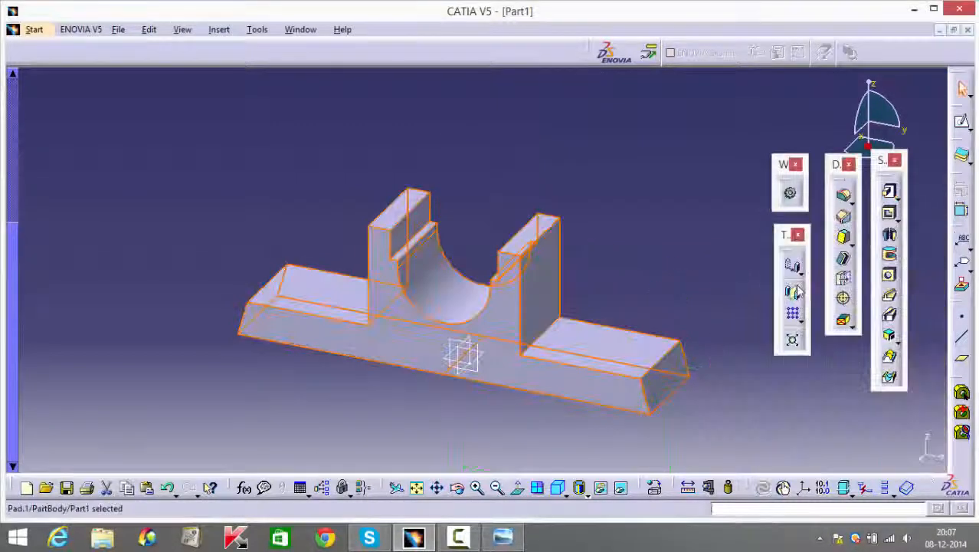
left_click(682, 305)
Step: Check the body's plan view in the reference drawing and start a sketch on the top face of one upright
middle_click_drag(627, 231, 518, 317)
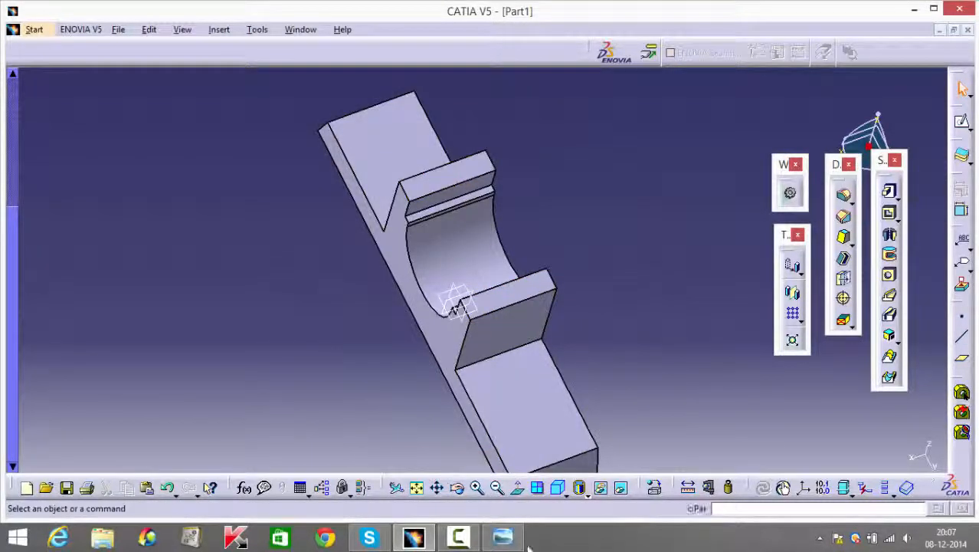
left_click(504, 538)
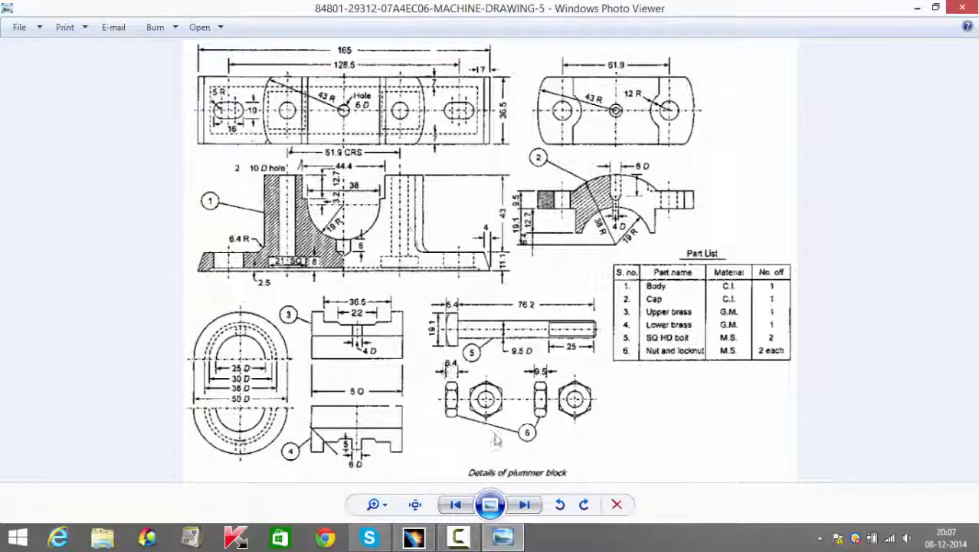
left_click(505, 539)
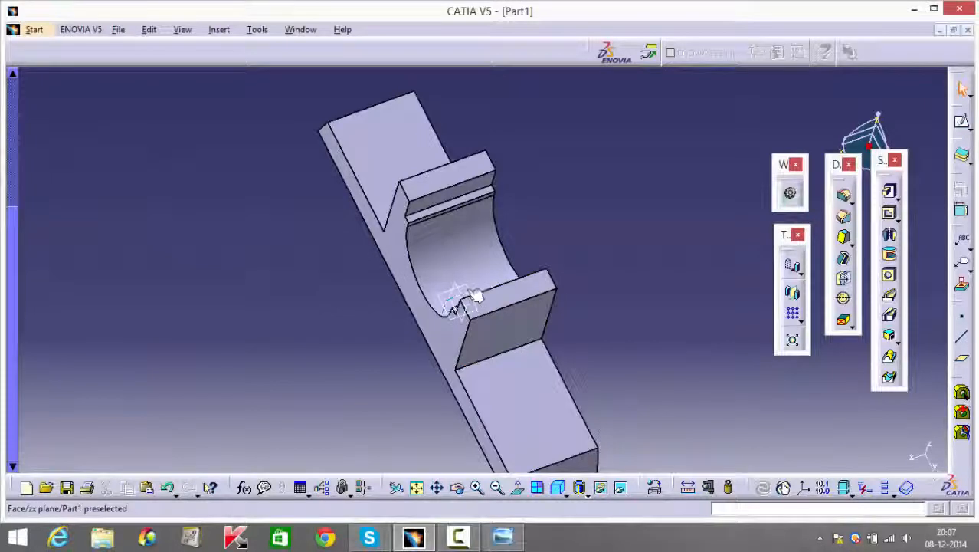
left_click(452, 170)
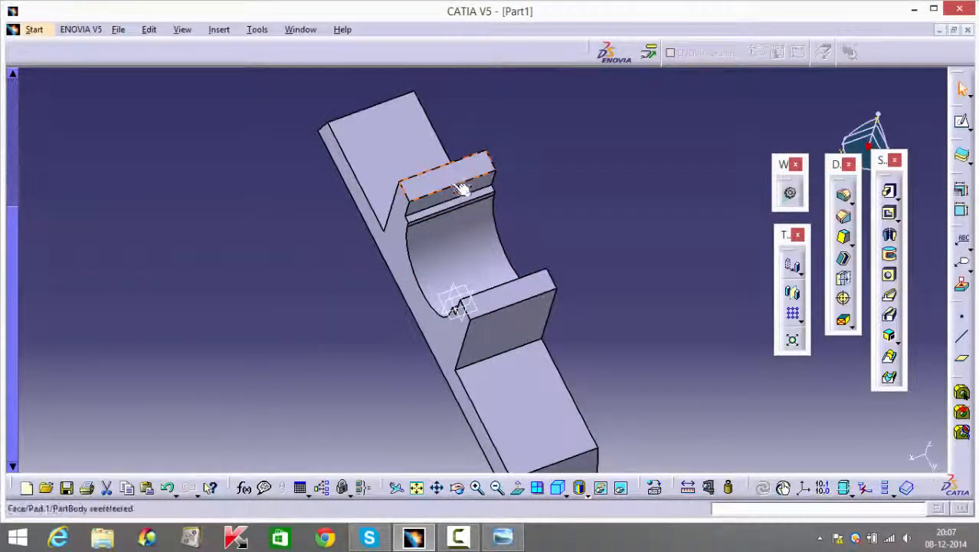
left_click(963, 122)
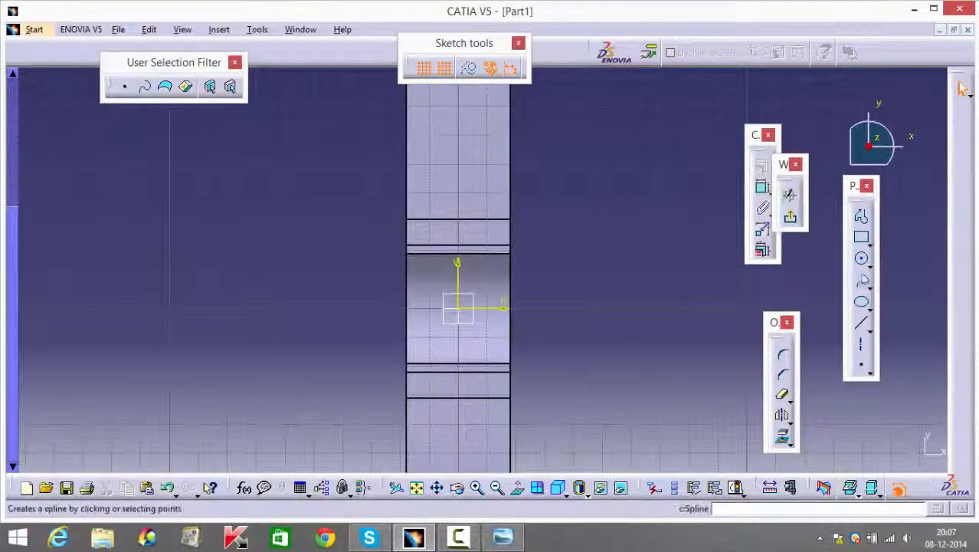
Step: Draw a circle centred on the sketch origin and set its diameter to 86 mm
left_click(862, 259)
left_click(458, 308)
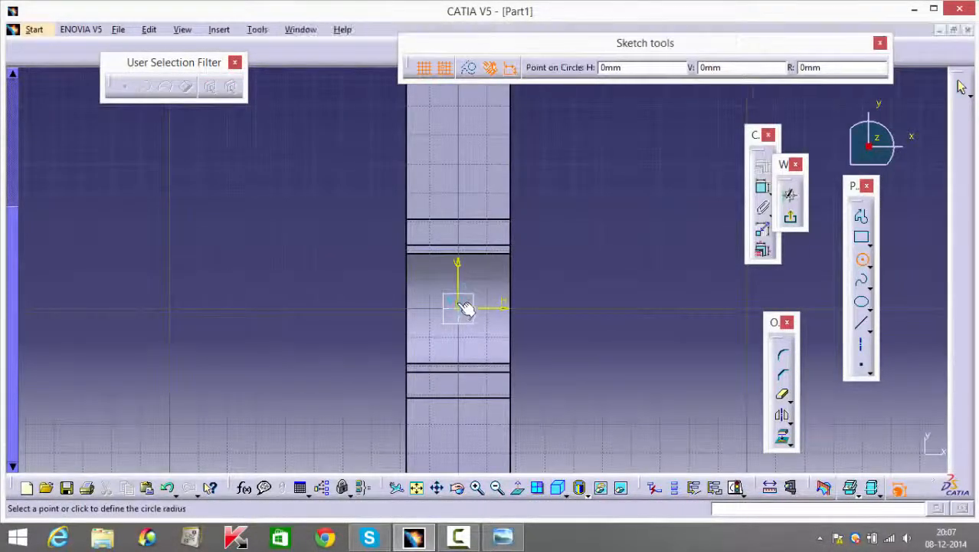
left_click(485, 159)
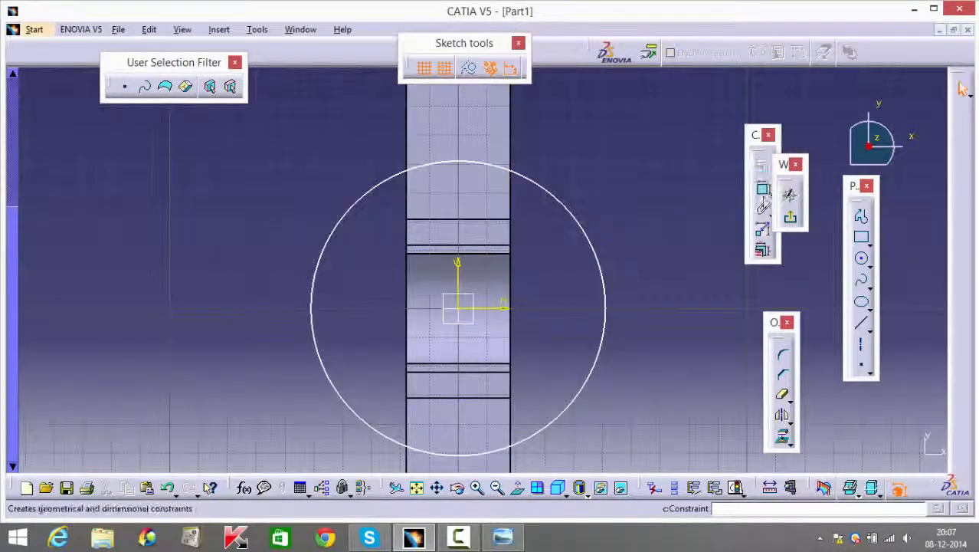
left_click(763, 188)
left_click(601, 256)
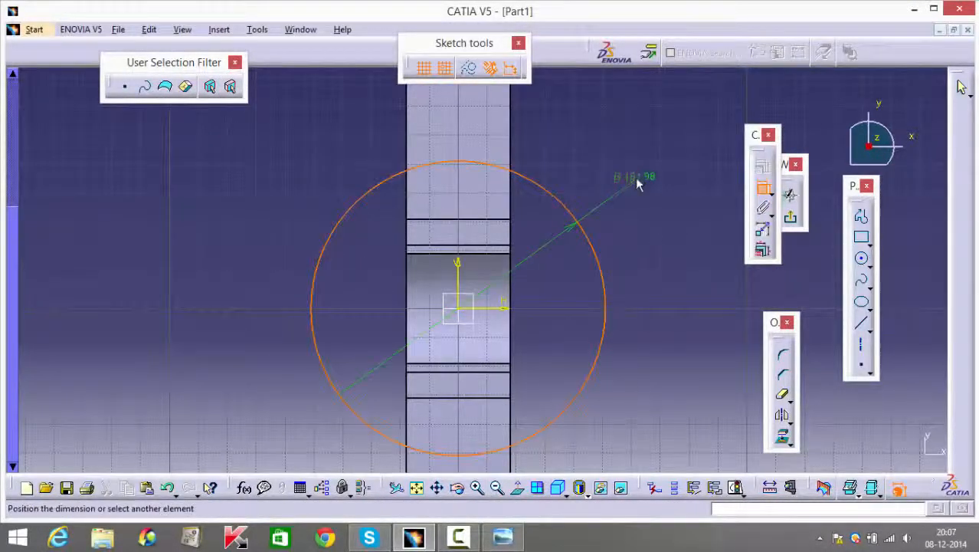
left_click(646, 179)
double_click(642, 177)
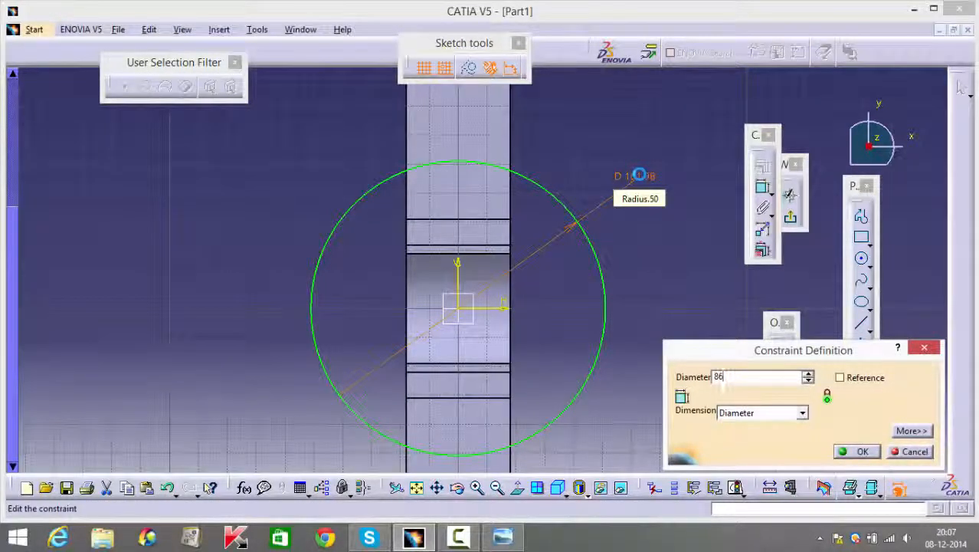
key("Return")
mouse_move(678, 350)
middle_mouse_down()
mouse_move(667, 288)
mouse_move(676, 349)
middle_mouse_up()
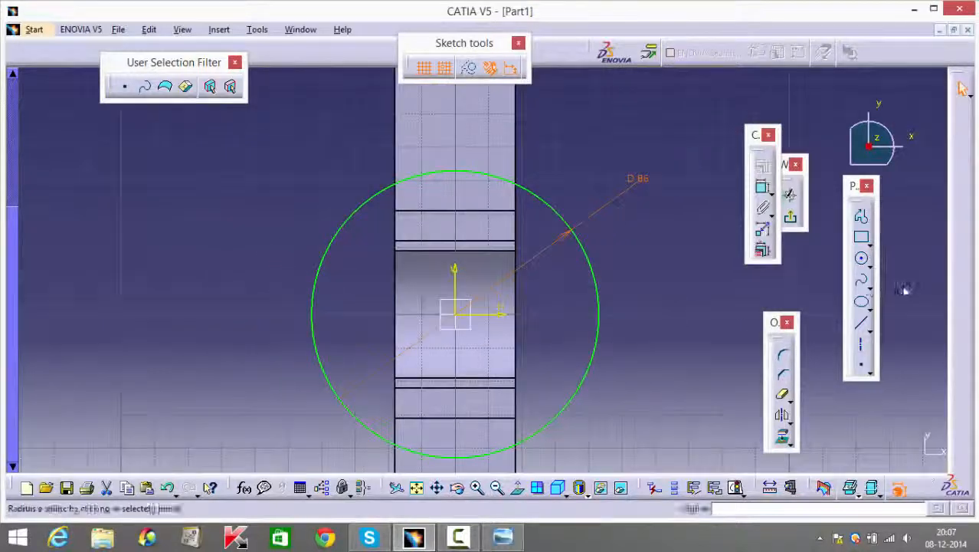
Step: Draw a rectangle over one end of the body, with its lower edge near the upright's outer top edge and crossing the circle
left_click(863, 238)
left_click(389, 80)
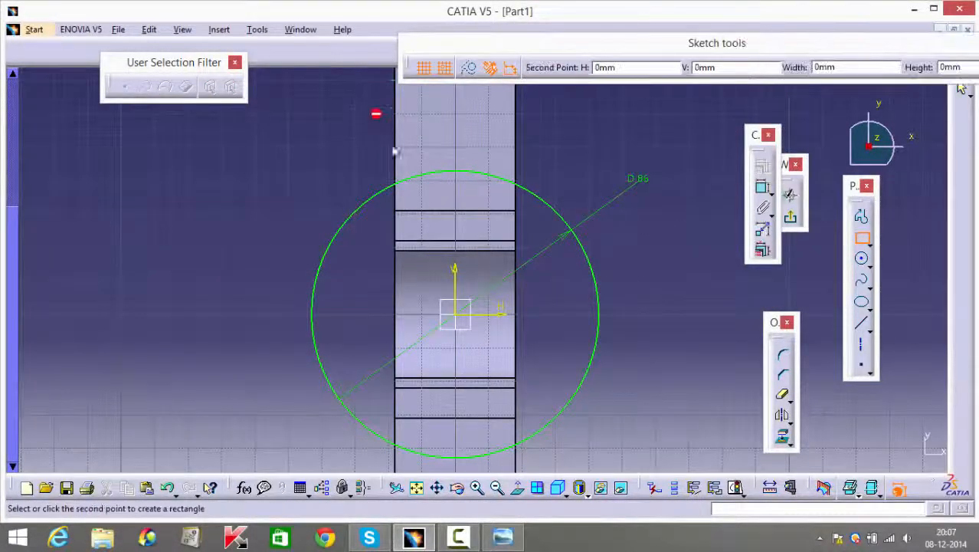
left_click(522, 213)
left_click_drag(510, 213, 500, 212)
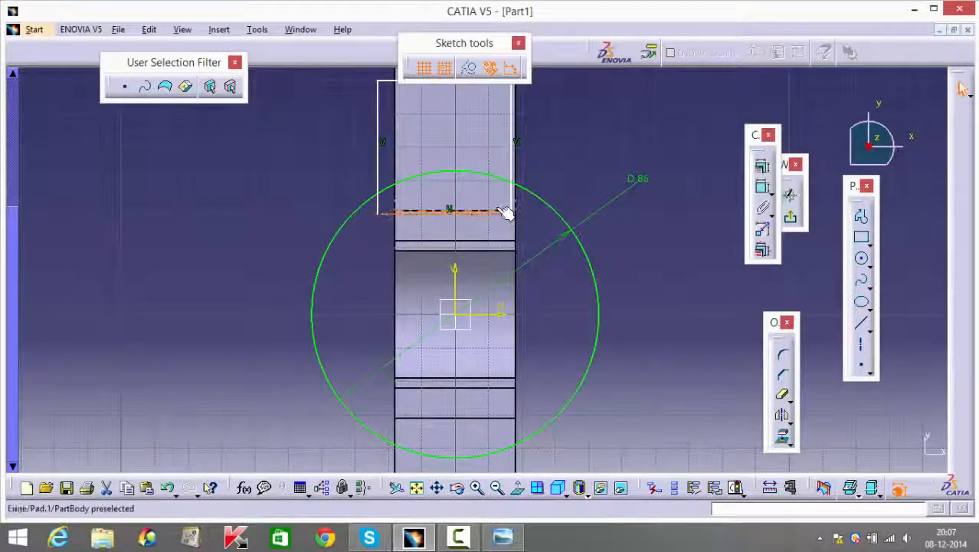
Step: Make the rectangle's lower edge coincident with the outer top edge of the upright
left_click(763, 167)
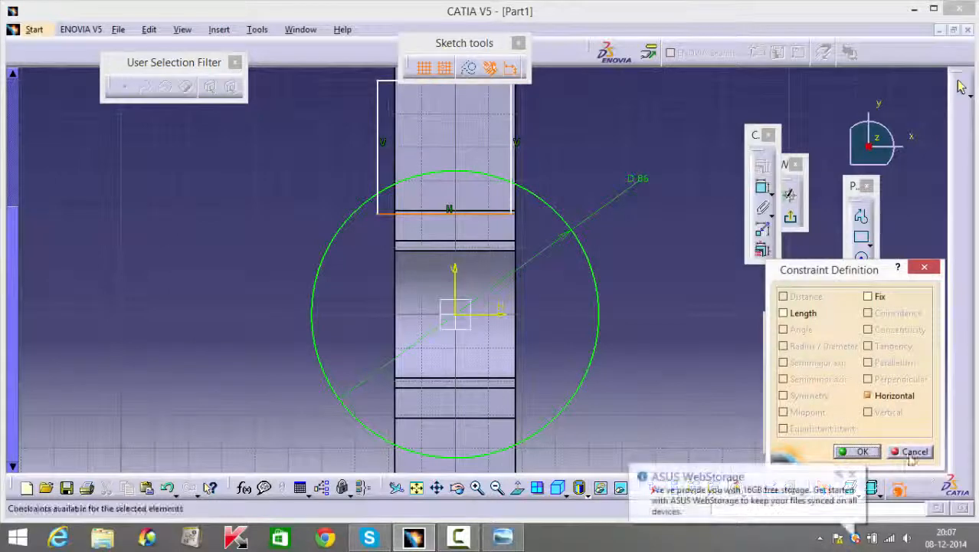
left_click(856, 451)
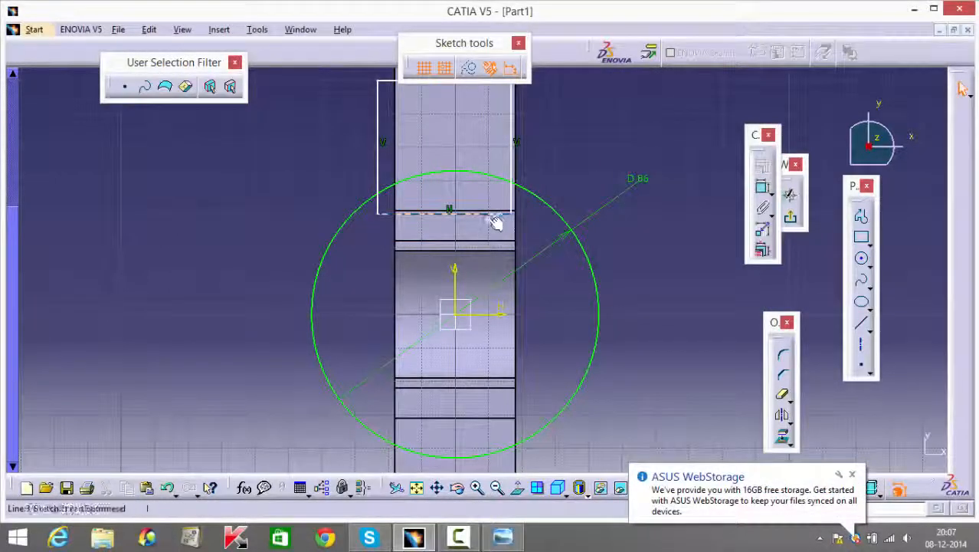
left_click_drag(496, 219, 515, 241)
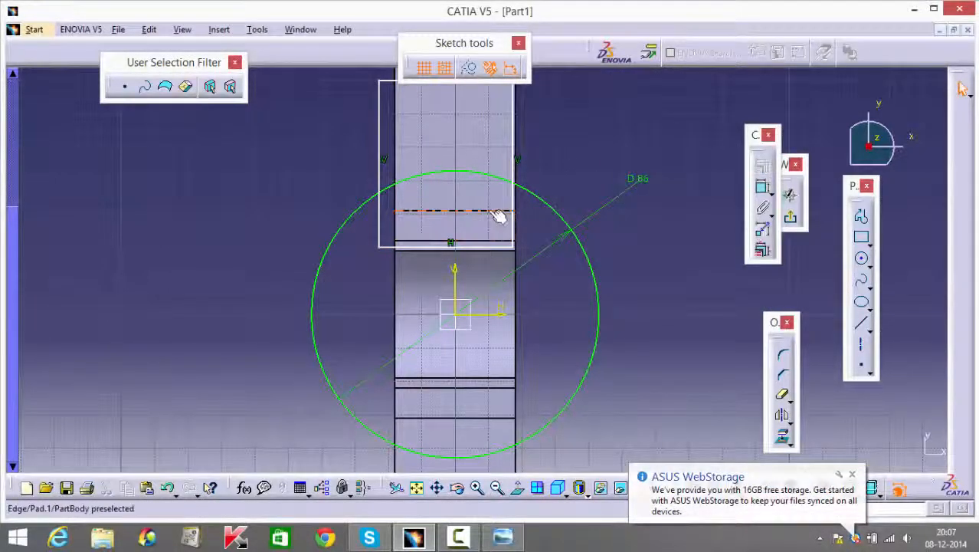
left_click(492, 212)
left_click(504, 247, "ctrl")
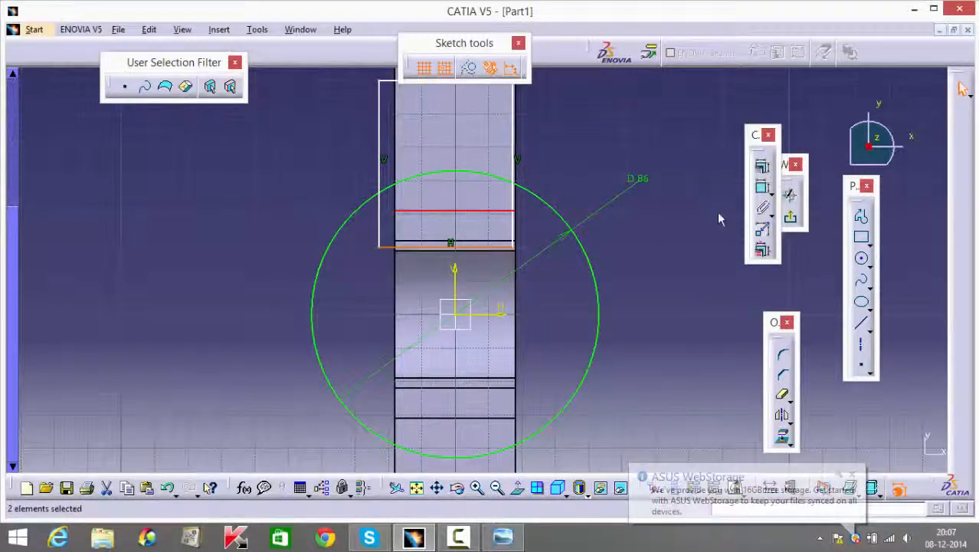
left_click(761, 166)
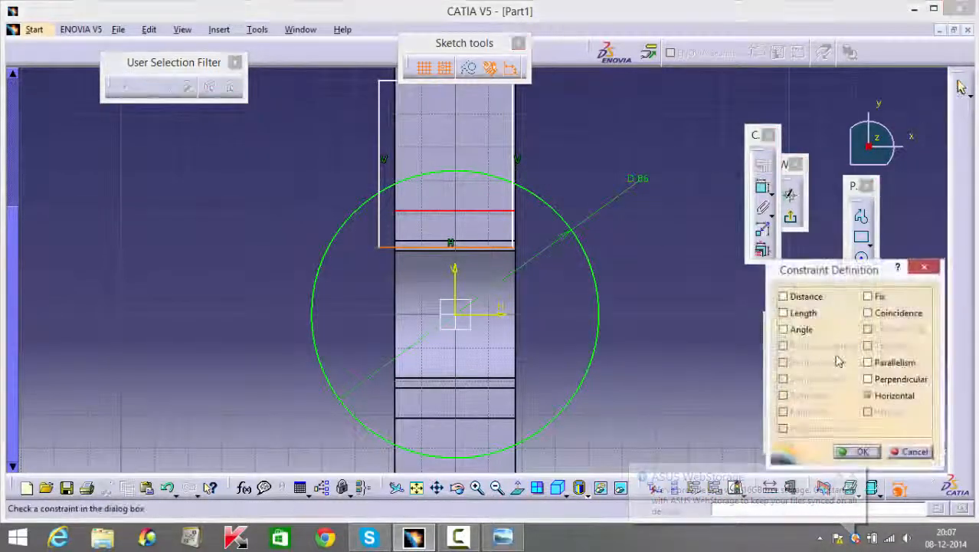
left_click(896, 320)
left_click(855, 451)
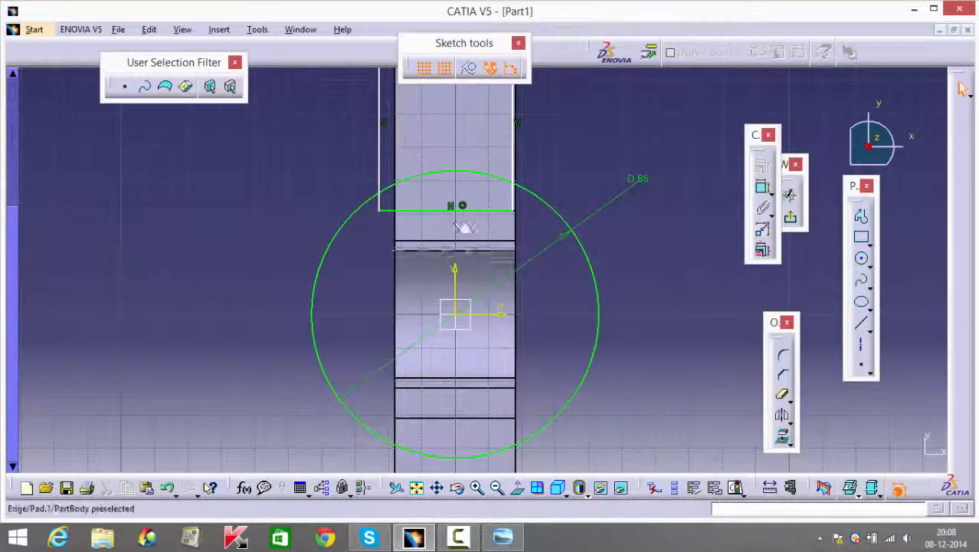
Step: Make the rectangle's two vertical sides coincident with the body's side edges
left_click(382, 178)
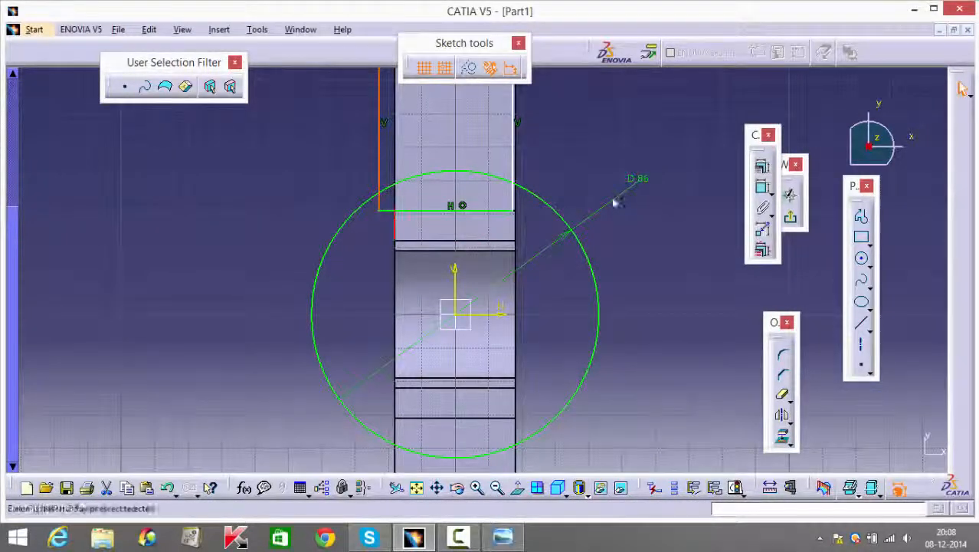
left_click(762, 166)
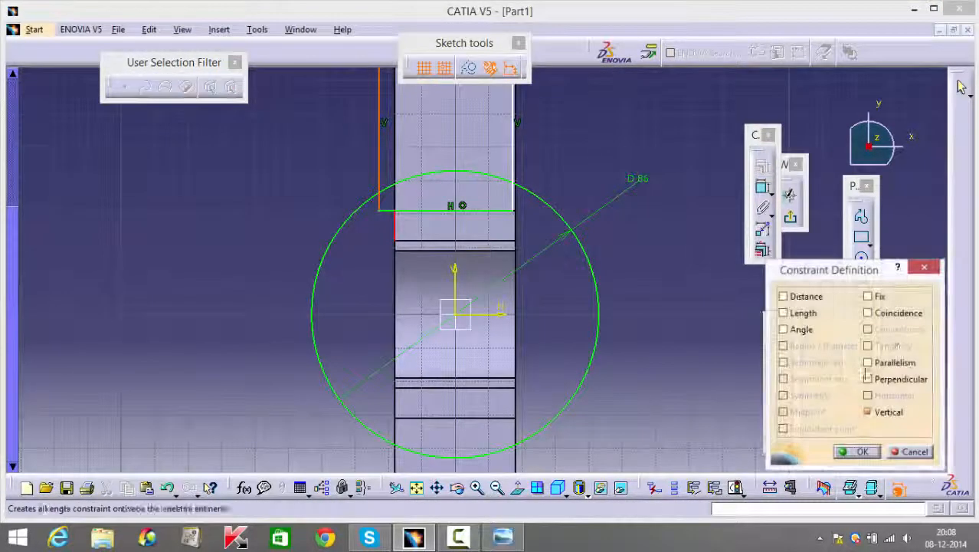
left_click(897, 321)
left_click(857, 451)
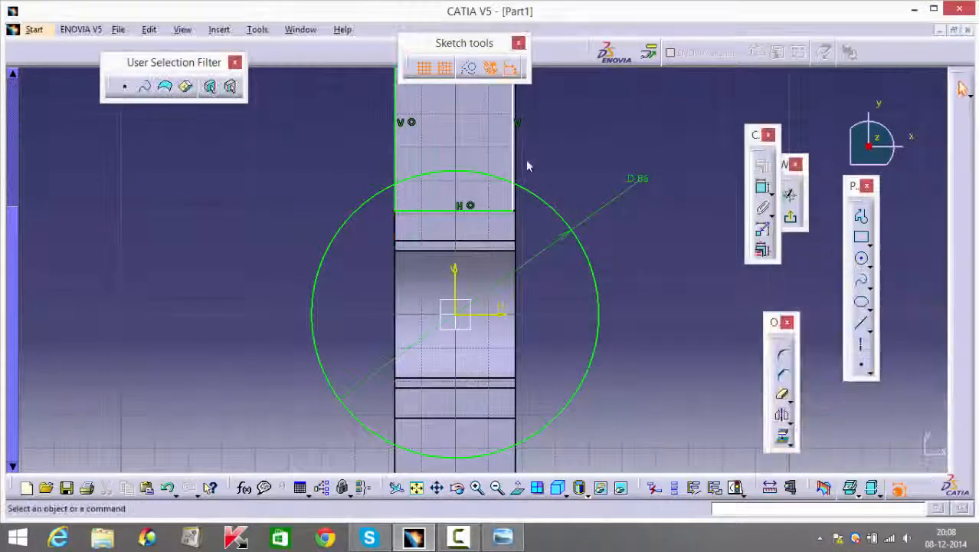
left_click(518, 161)
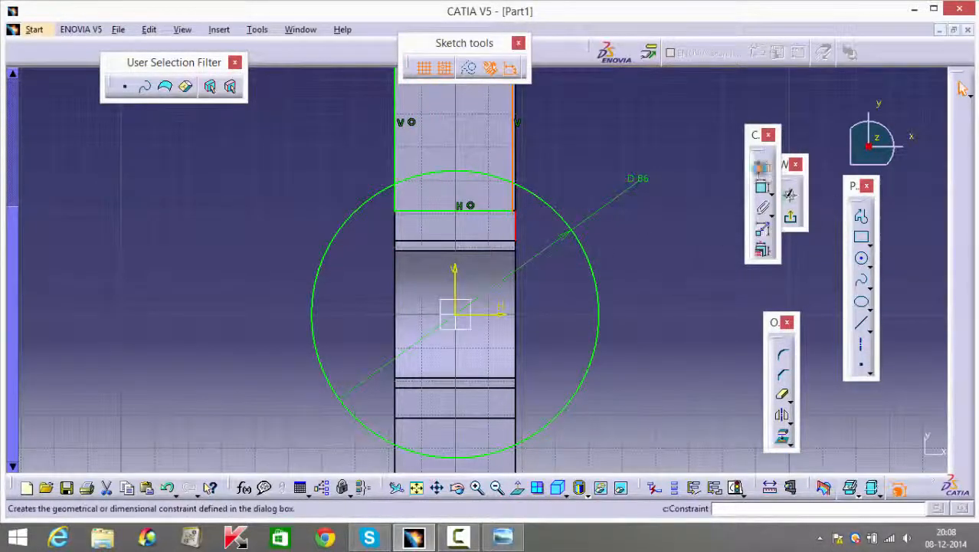
left_click(762, 166)
left_click(873, 314)
left_click(856, 452)
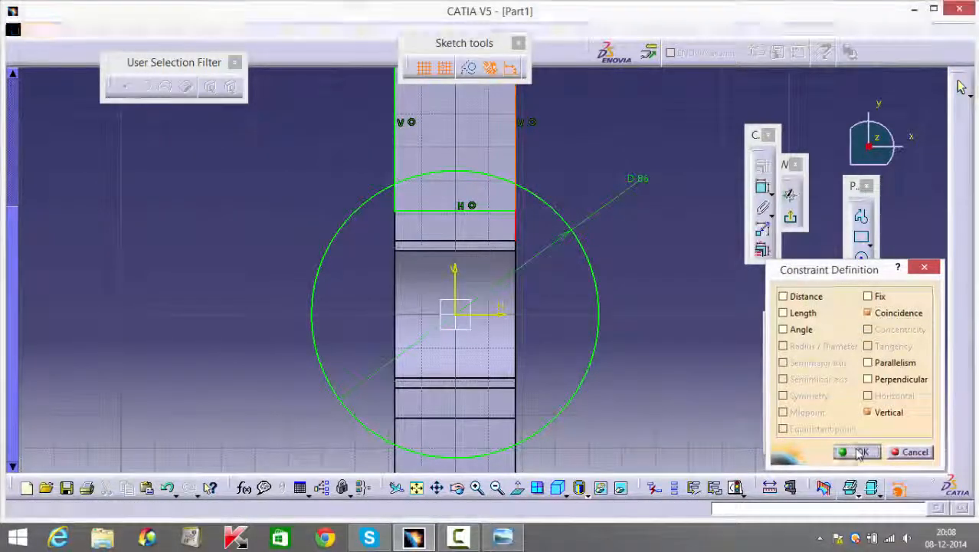
Step: Quick Trim the circle outside the rectangle and the vertical sides beyond the arc, leaving an arc-topped outline
middle_click_drag(576, 161, 586, 208)
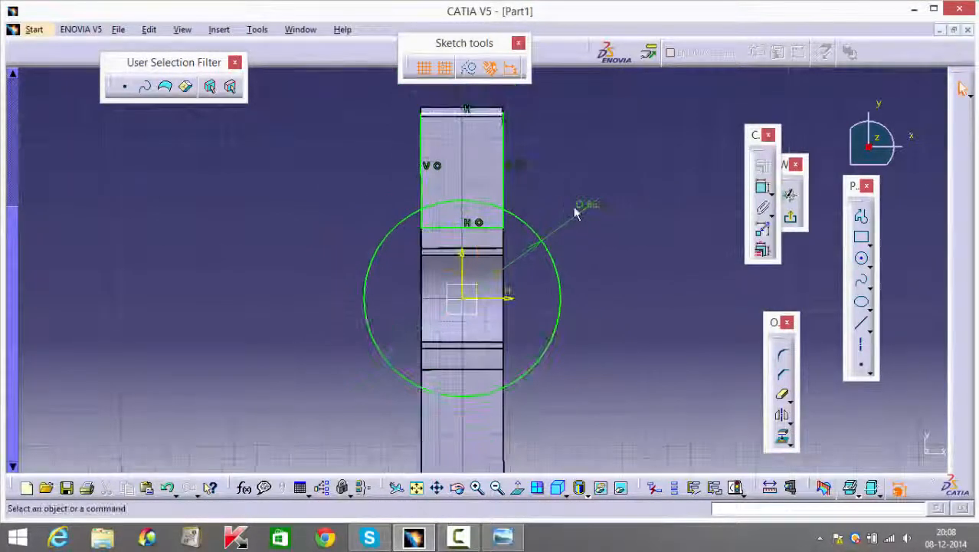
left_click(783, 397)
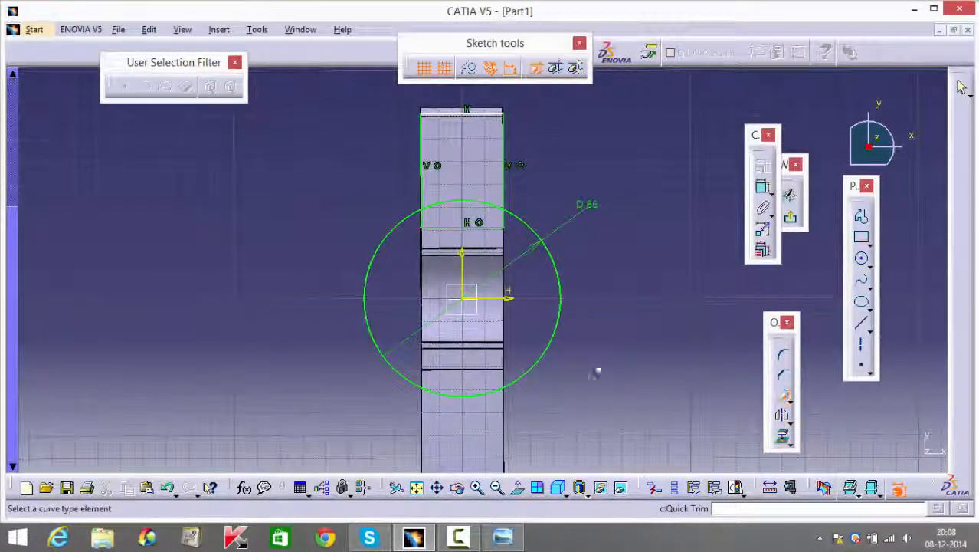
left_click(381, 264)
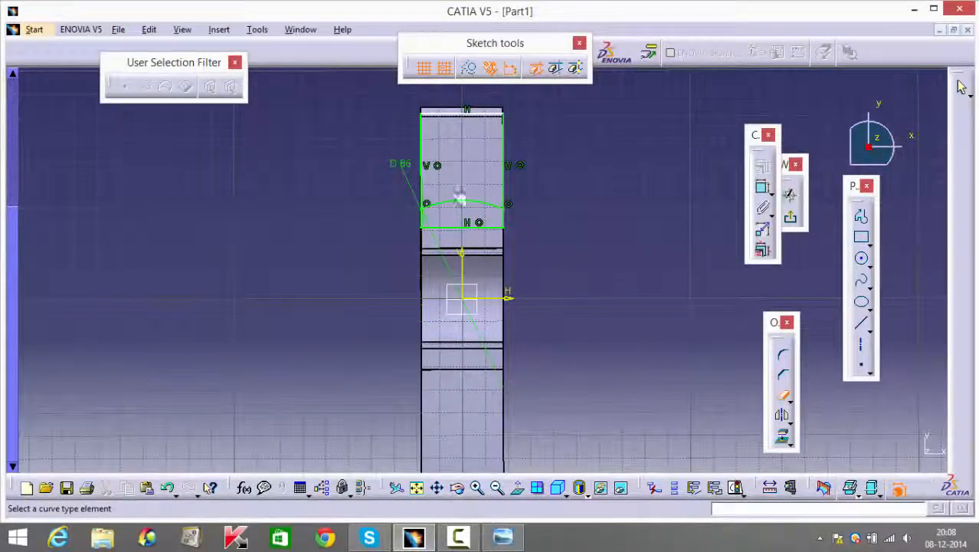
left_click(430, 163)
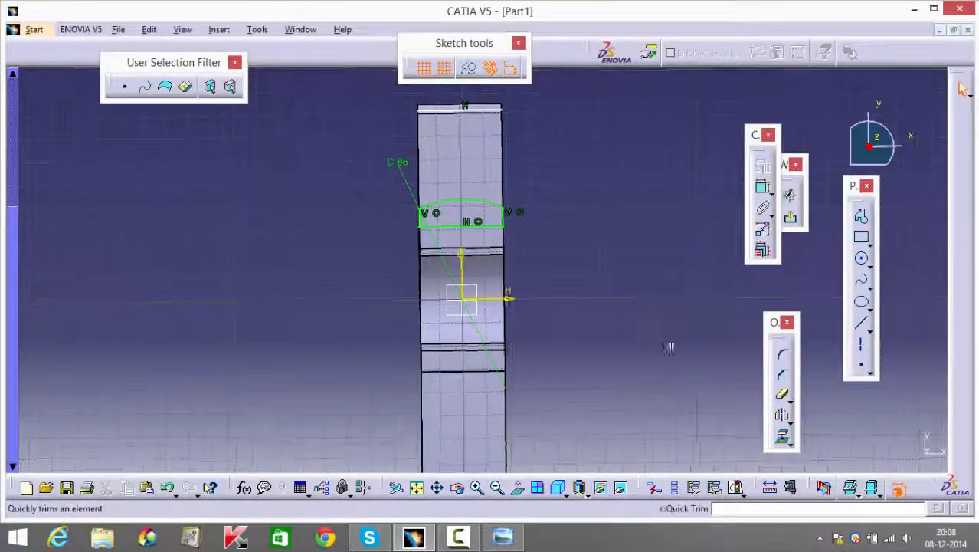
Step: Remove the rectangle's leftover far horizontal line from the sketch with Quick Trim
mouse_move(662, 339)
middle_mouse_down()
mouse_move(654, 256)
mouse_move(649, 320)
mouse_move(526, 349)
mouse_move(640, 345)
mouse_move(483, 322)
mouse_move(478, 347)
middle_mouse_up()
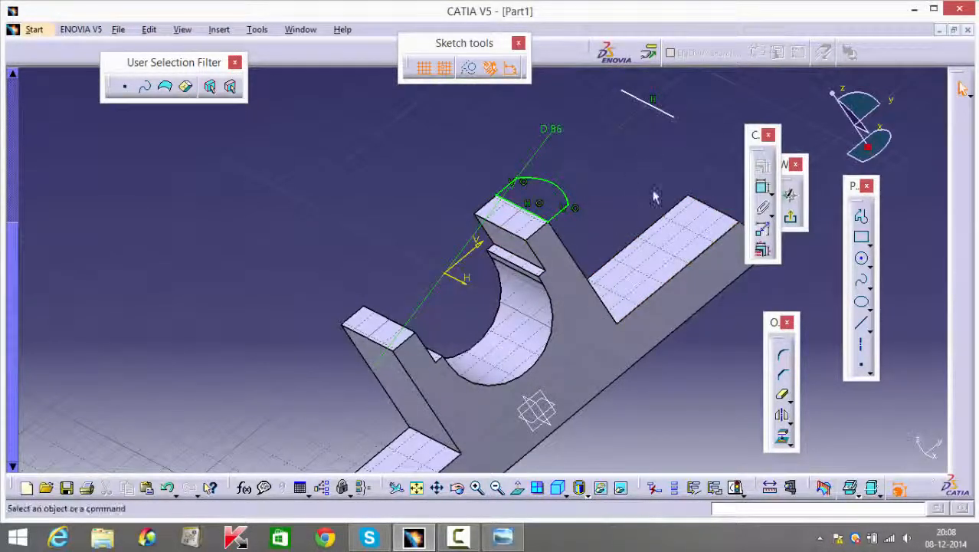
scroll(644, 203, "up", 2)
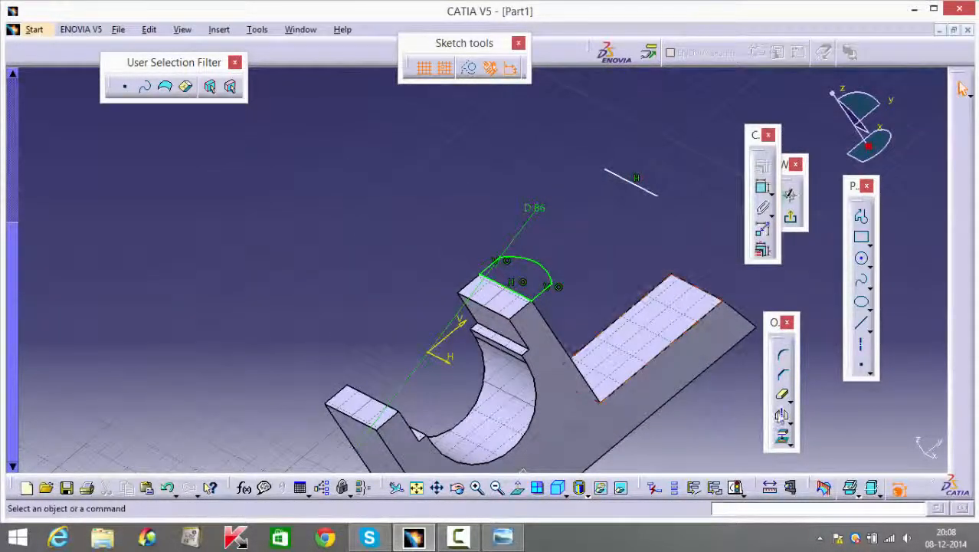
left_click(783, 394)
left_click(658, 197)
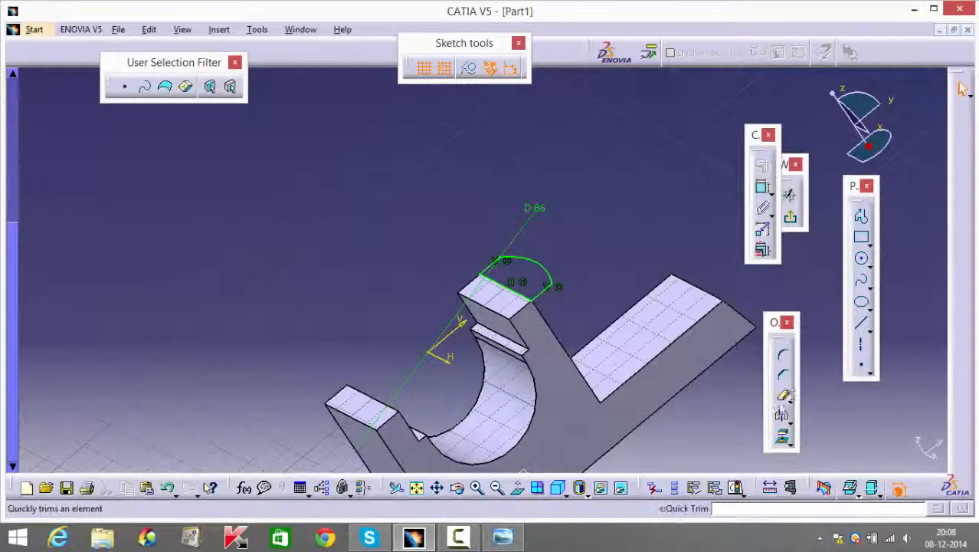
Step: Mirror the arc-topped outline about the horizontal sketch axis onto the opposite upright
middle_click_drag(527, 240, 630, 325)
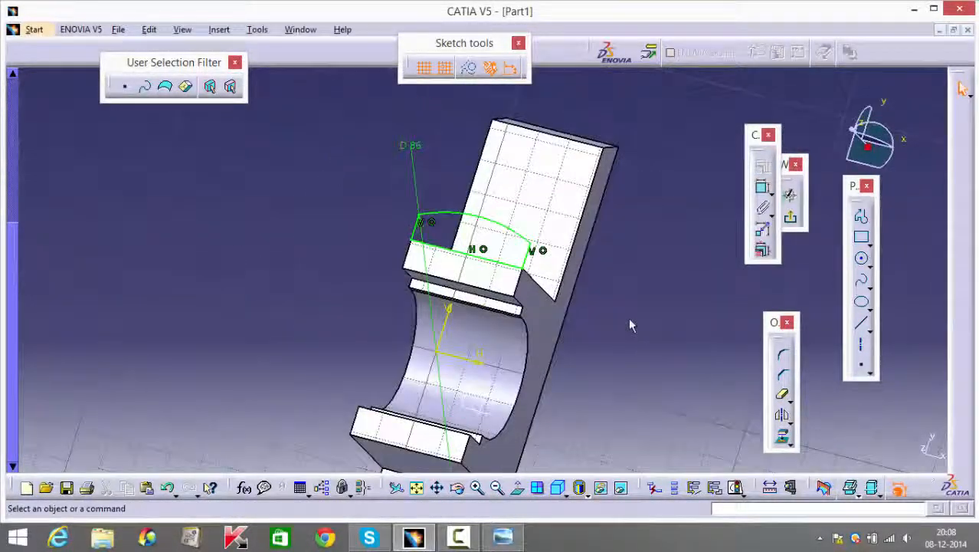
left_click(518, 488)
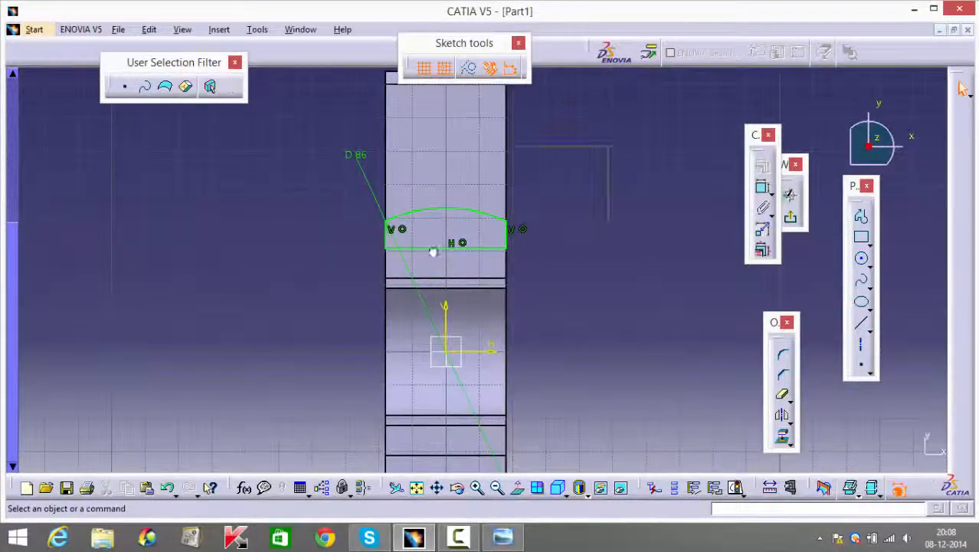
left_click_drag(371, 285, 608, 188)
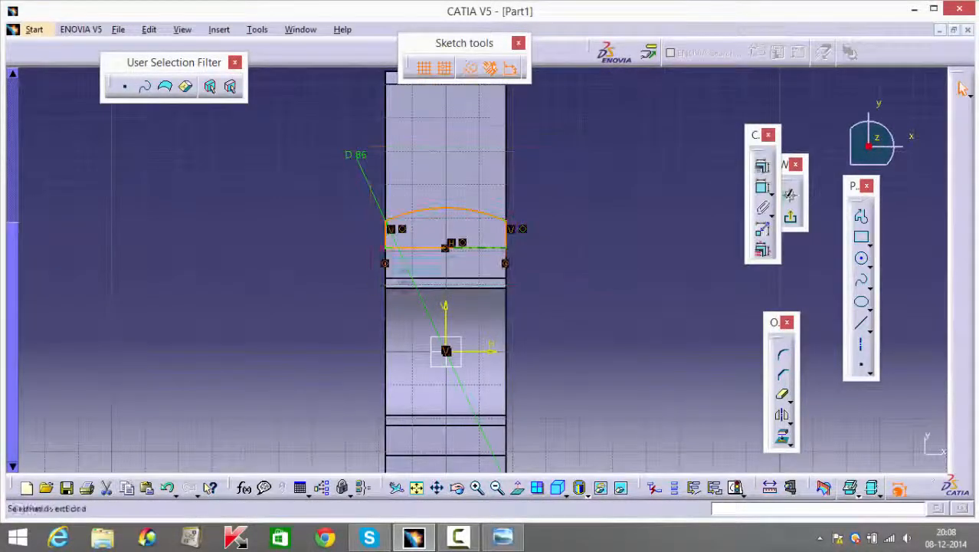
left_click(783, 418)
left_click(487, 351)
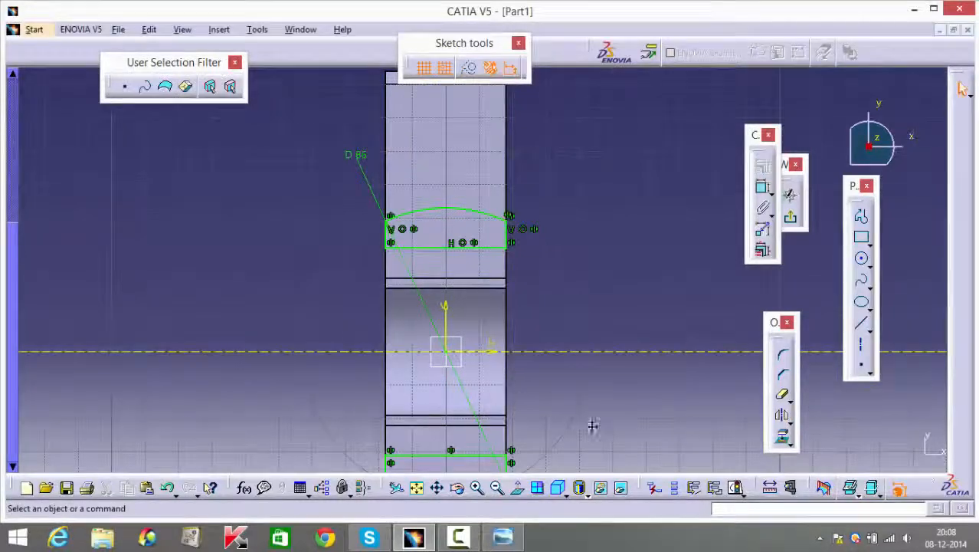
middle_click_drag(592, 426, 600, 249)
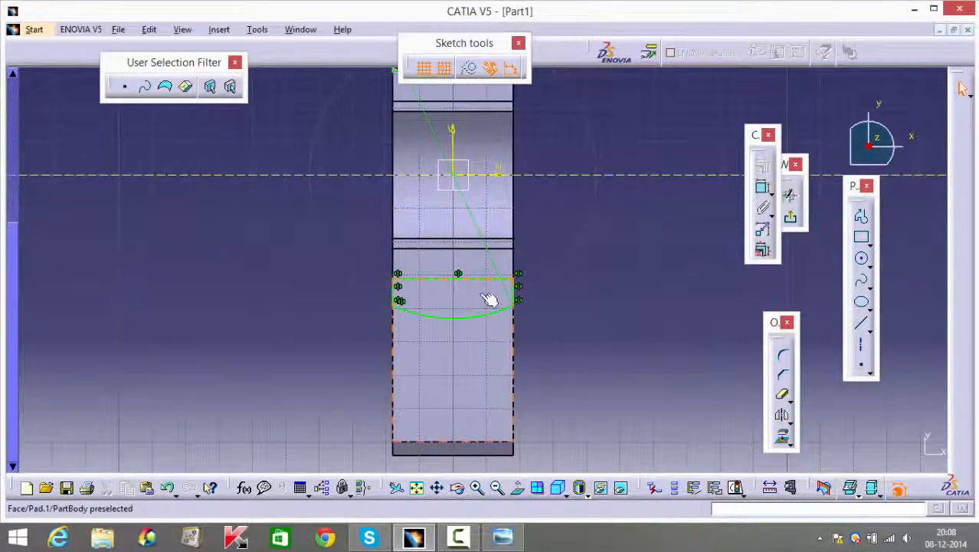
Step: Exit the sketch and pad both outlines downward in the reversed direction with a length of 55-14 mm
left_click(790, 217)
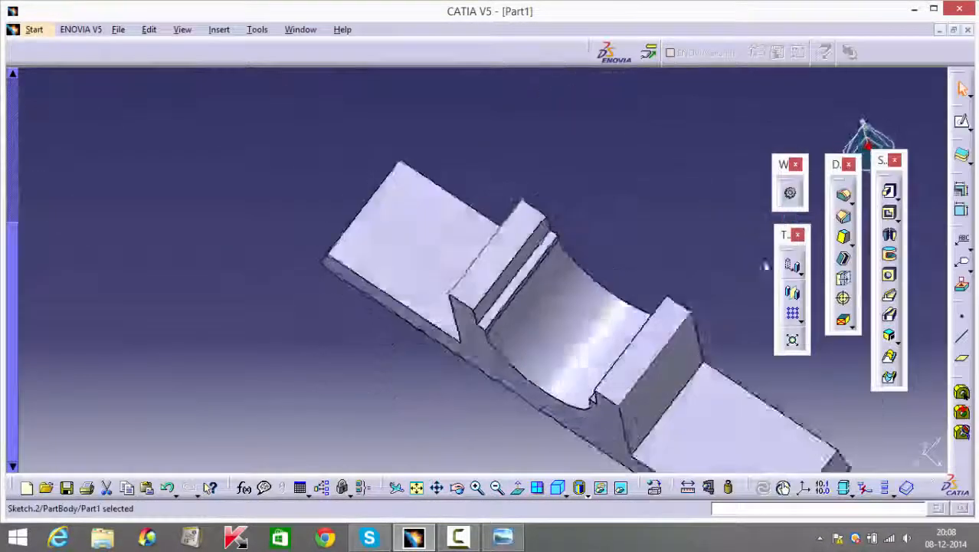
mouse_move(658, 314)
middle_mouse_down()
mouse_move(638, 241)
mouse_move(666, 260)
mouse_move(645, 236)
mouse_move(750, 179)
mouse_move(700, 176)
mouse_move(706, 232)
mouse_move(647, 227)
mouse_move(676, 245)
mouse_move(713, 184)
middle_mouse_up()
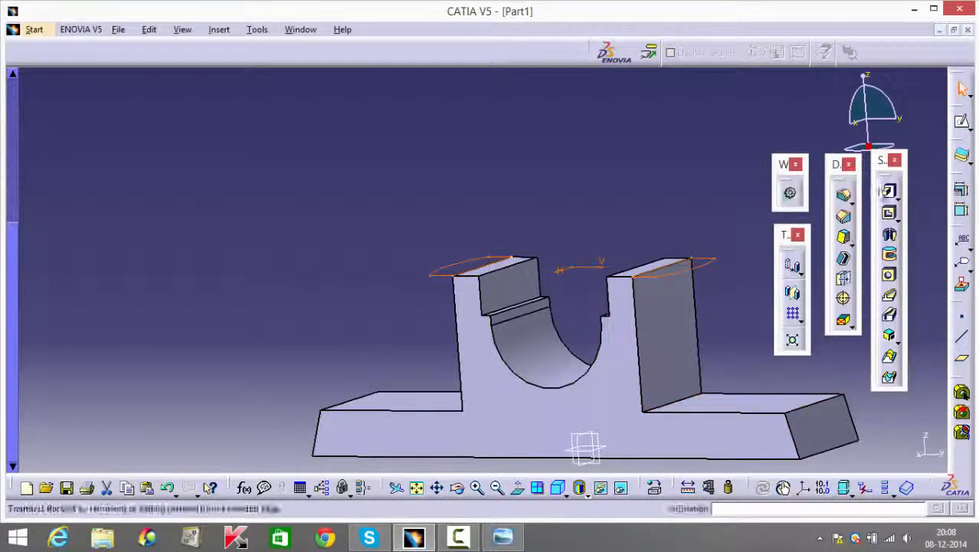
left_click(887, 191)
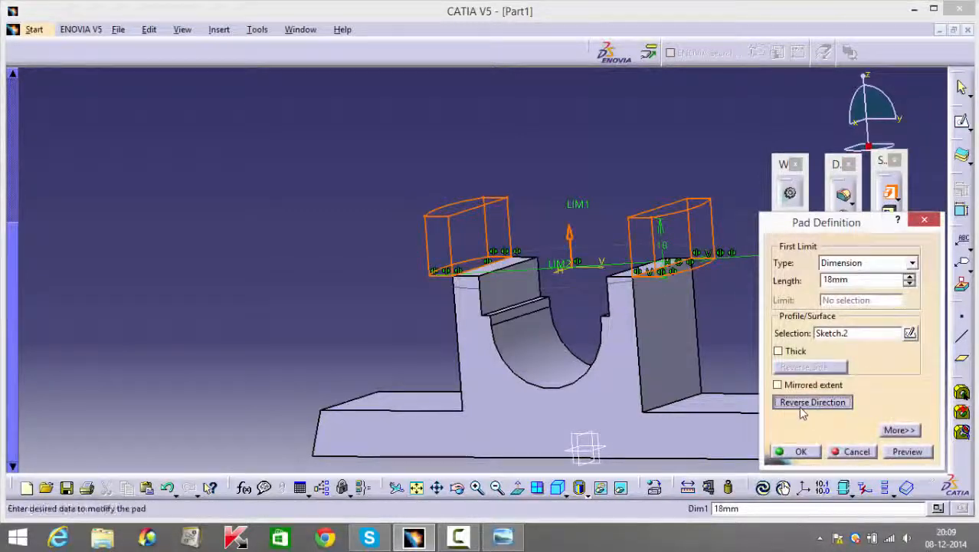
left_click(802, 403)
type("55")
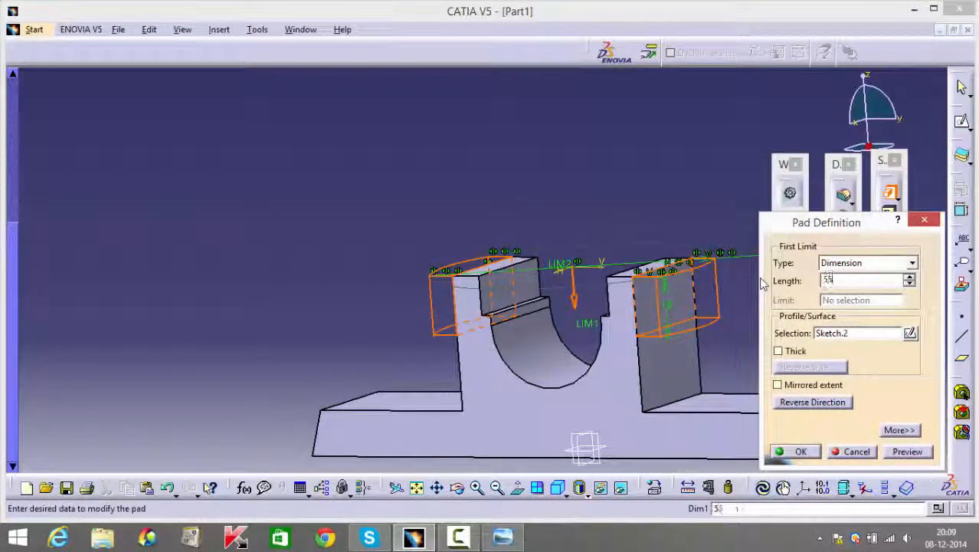
type("-14")
key("Return")
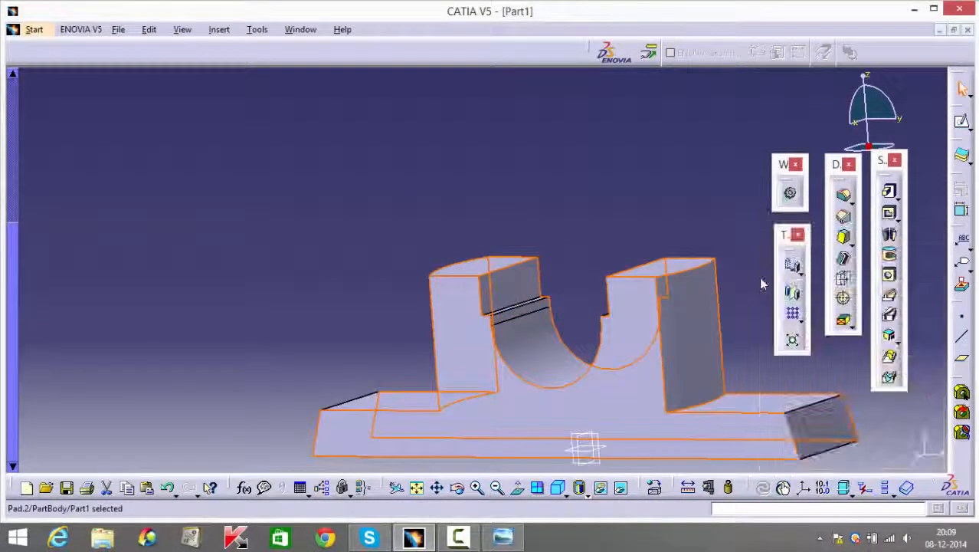
Step: Start a sketch on the upright's upper face and draw a circle about 20 mm in diameter, centred on the vertical sketch axis
left_click(557, 200)
middle_click_drag(557, 201, 619, 340)
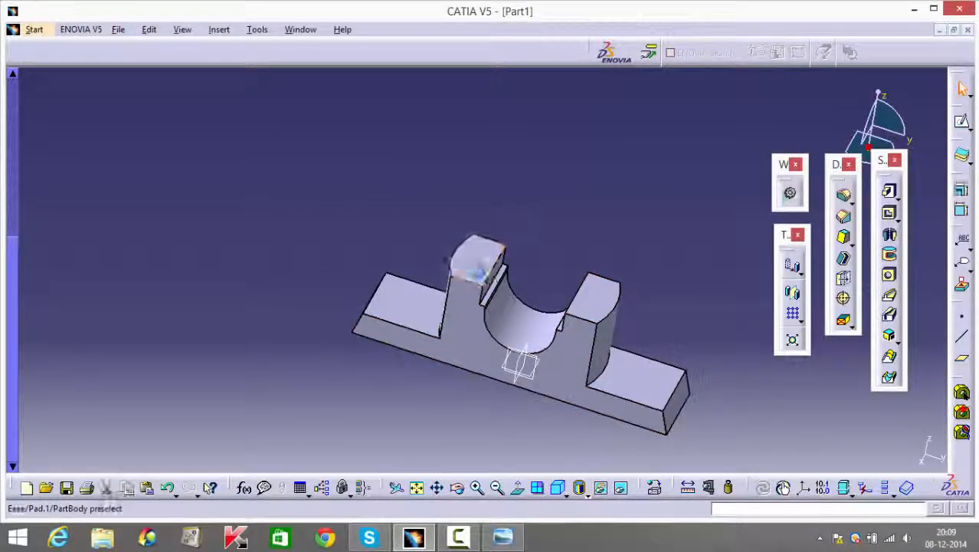
left_click(477, 256)
left_click(963, 123)
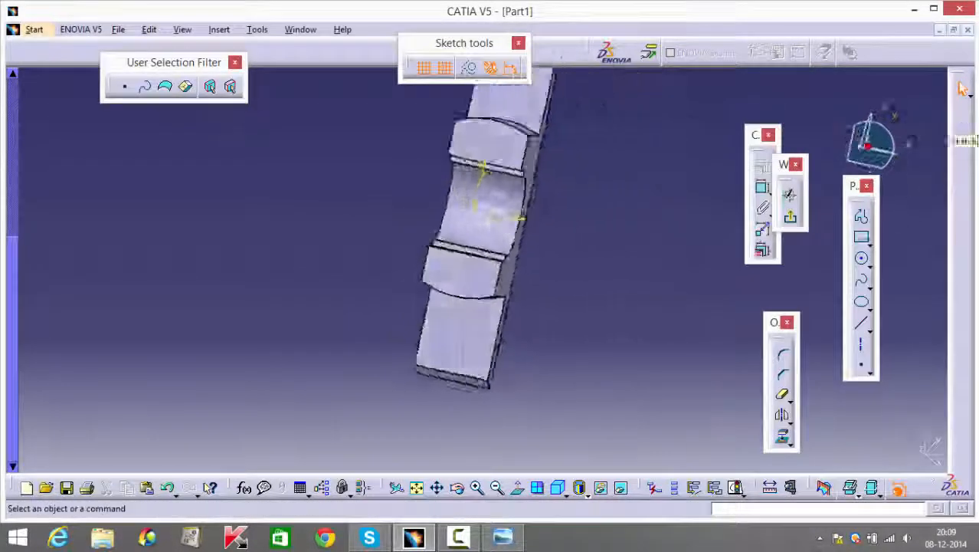
left_click(863, 261)
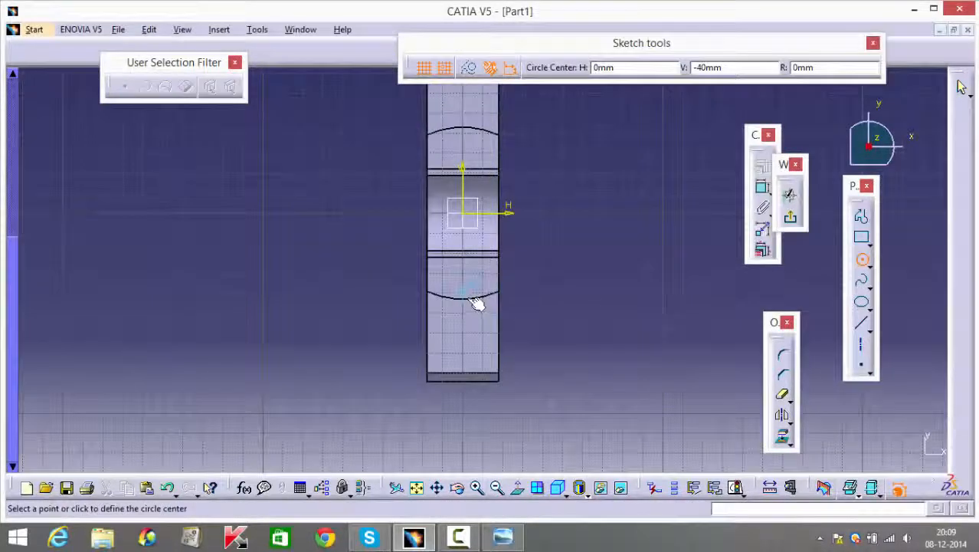
left_click(469, 267)
left_click(478, 284)
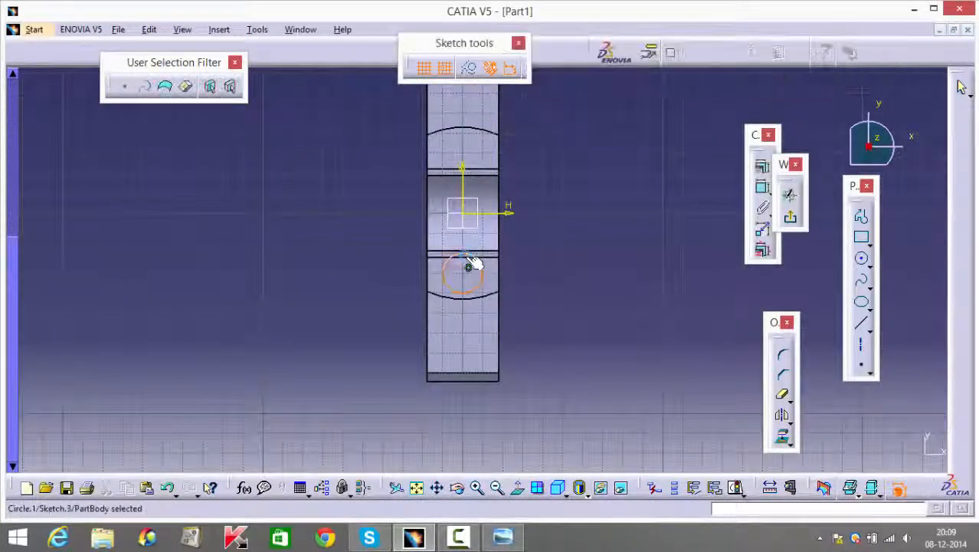
Step: Dimension the circle's diameter and set it to 10.5 mm
middle_click_drag(551, 277, 553, 222, "ctrl")
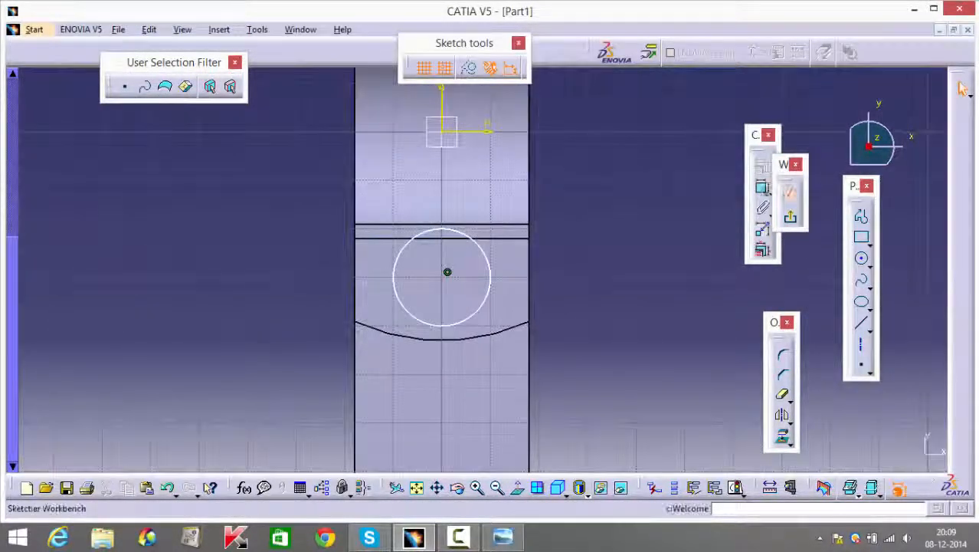
left_click(764, 188)
left_click(496, 278)
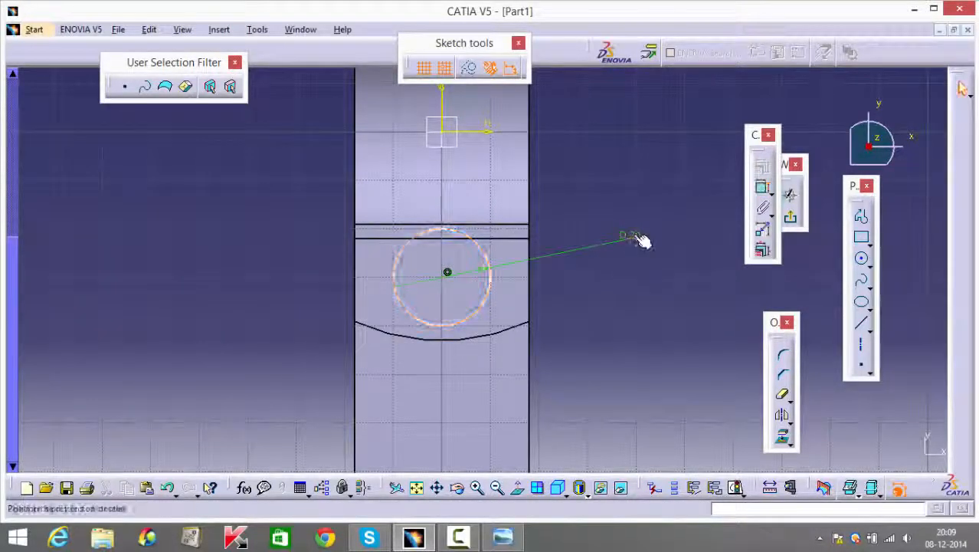
double_click(633, 234)
type(".5")
key("Return")
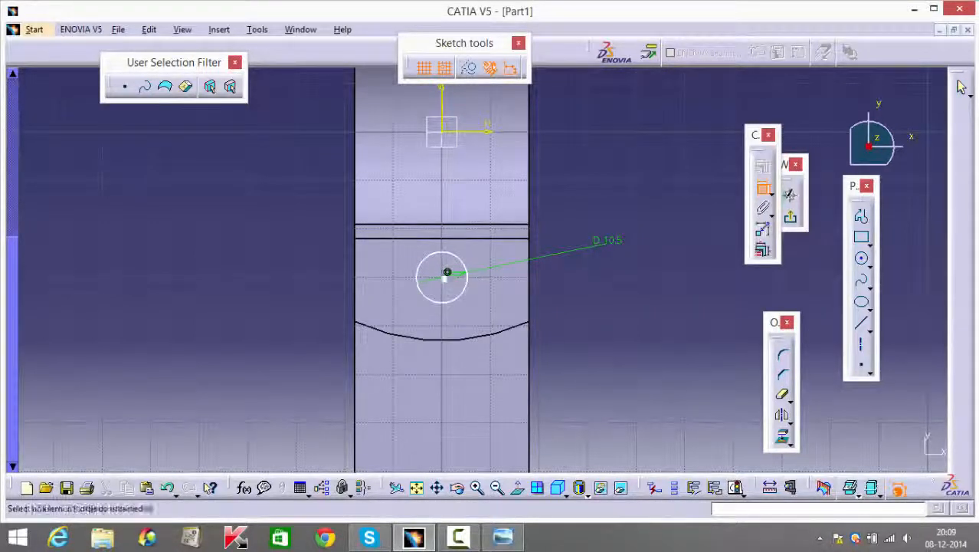
Step: Constrain the circle's centre 31 mm from the horizontal sketch axis and check the hole spacing in the reference drawing
left_click(486, 136)
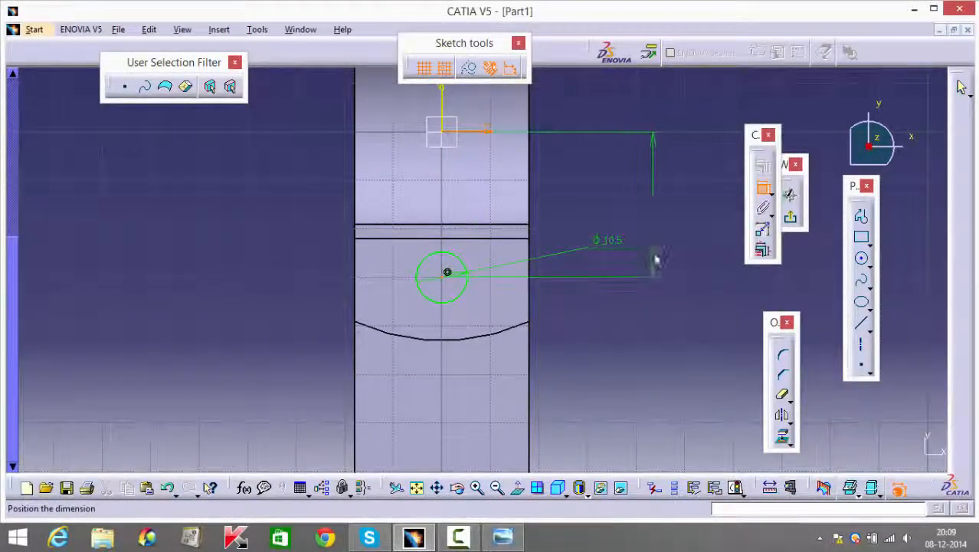
double_click(660, 230)
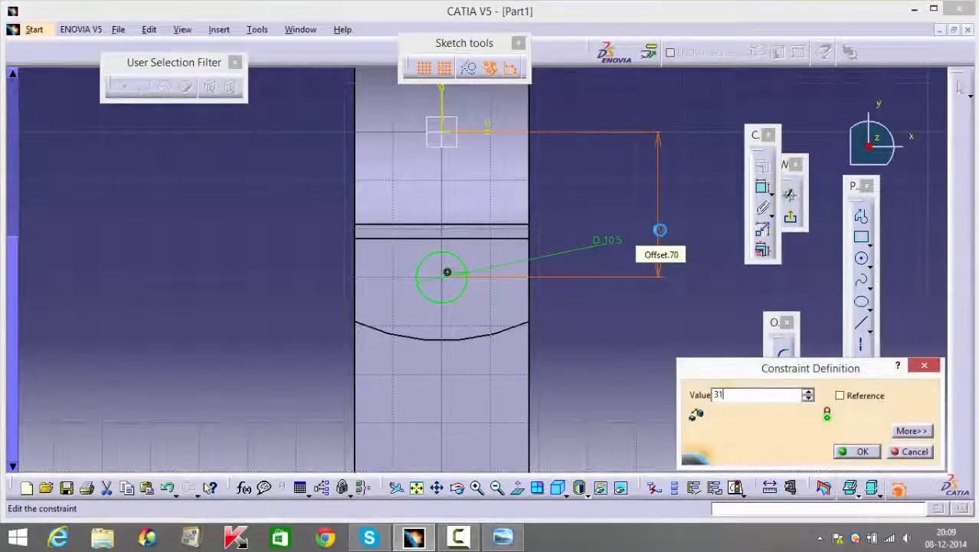
key("Return")
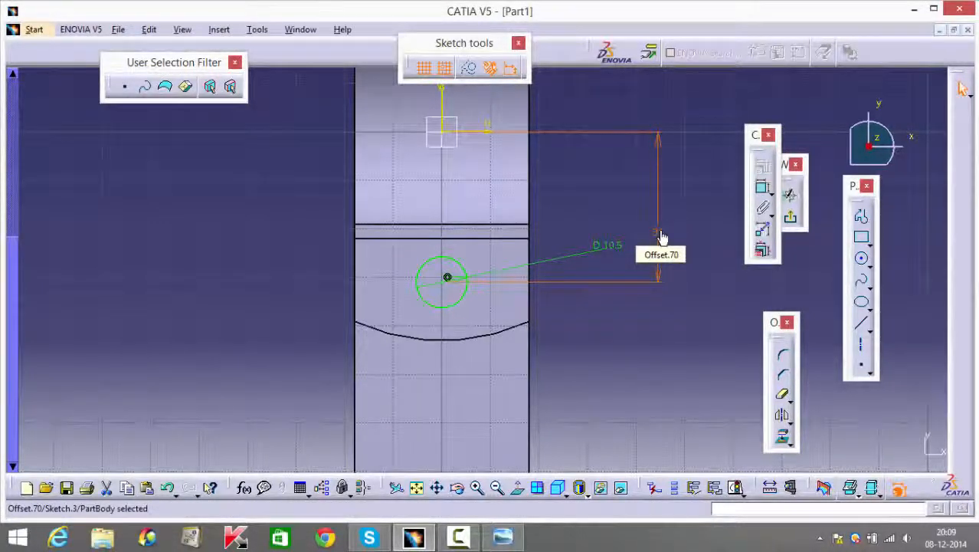
key("alt+Tab")
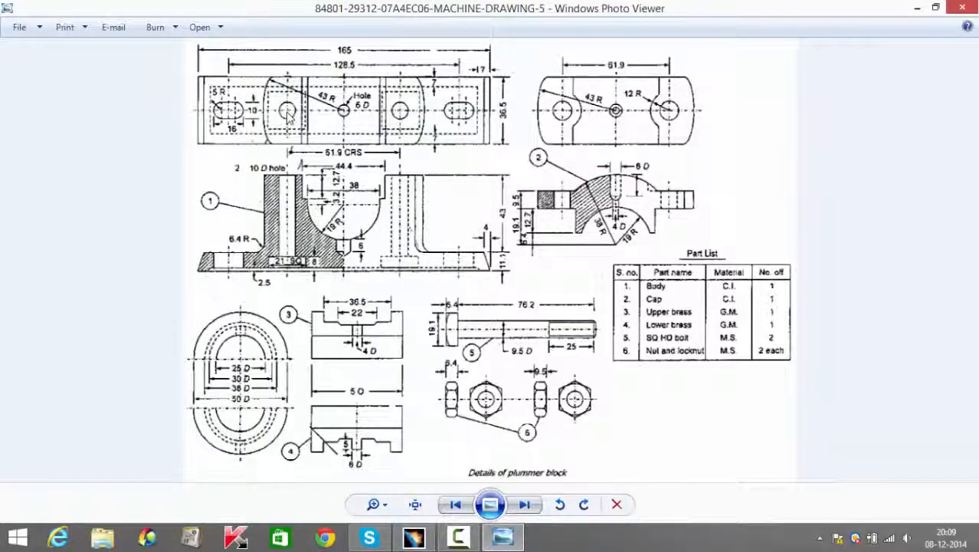
left_click(483, 542)
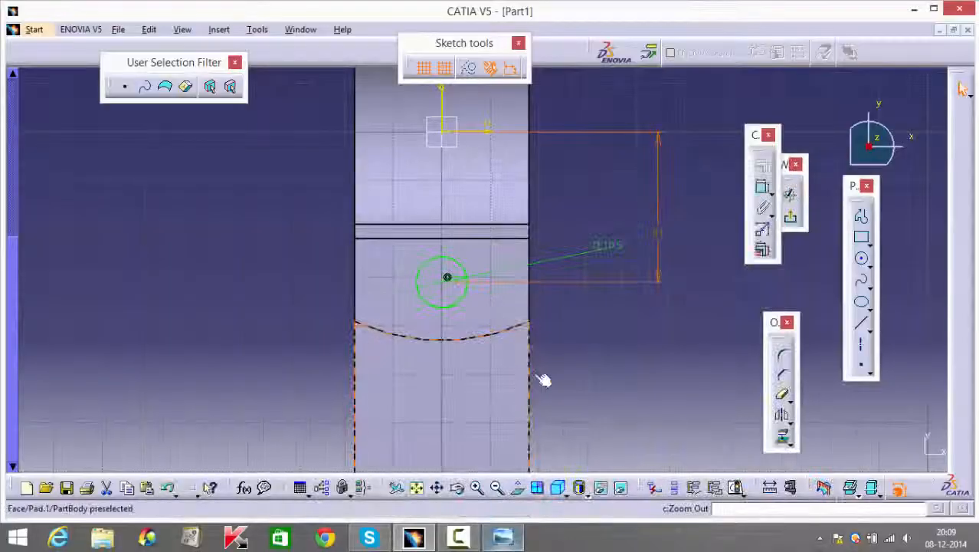
Step: Mirror the 10.5 mm circle about the horizontal sketch axis onto the opposite upright
middle_click_drag(594, 404, 590, 420)
left_click_drag(564, 216, 463, 282)
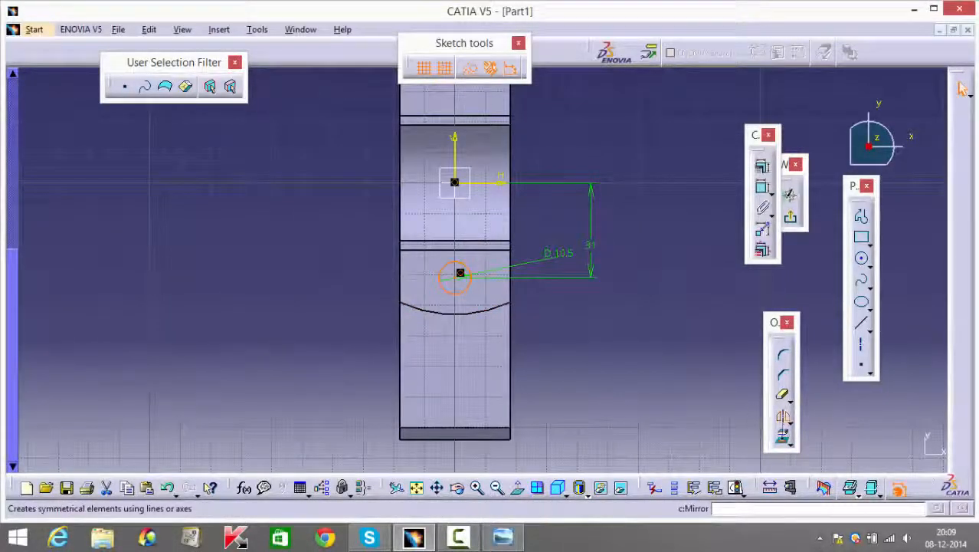
left_click(499, 184)
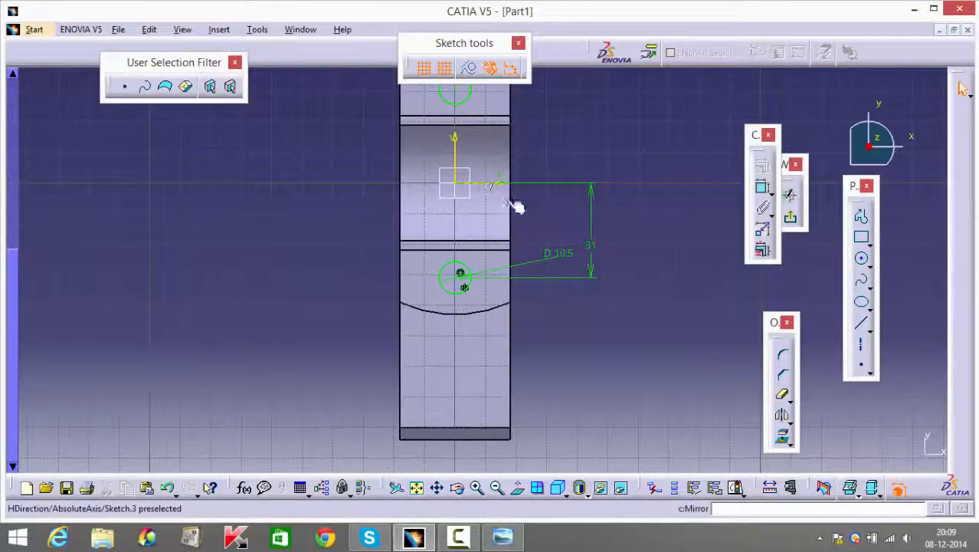
Step: Exit the sketch and cut both circles through the uprights as a Pocket with the Up to next limit
left_click(793, 220)
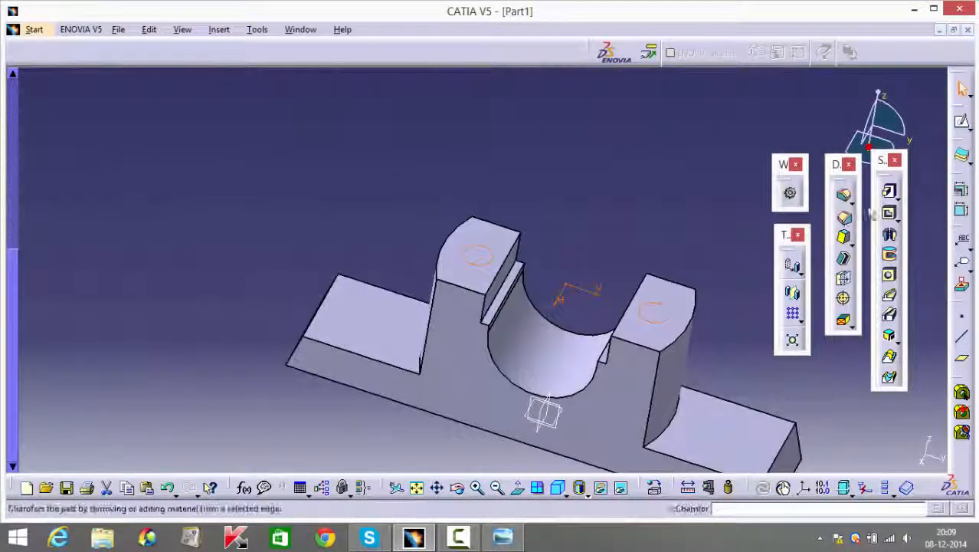
left_click(889, 212)
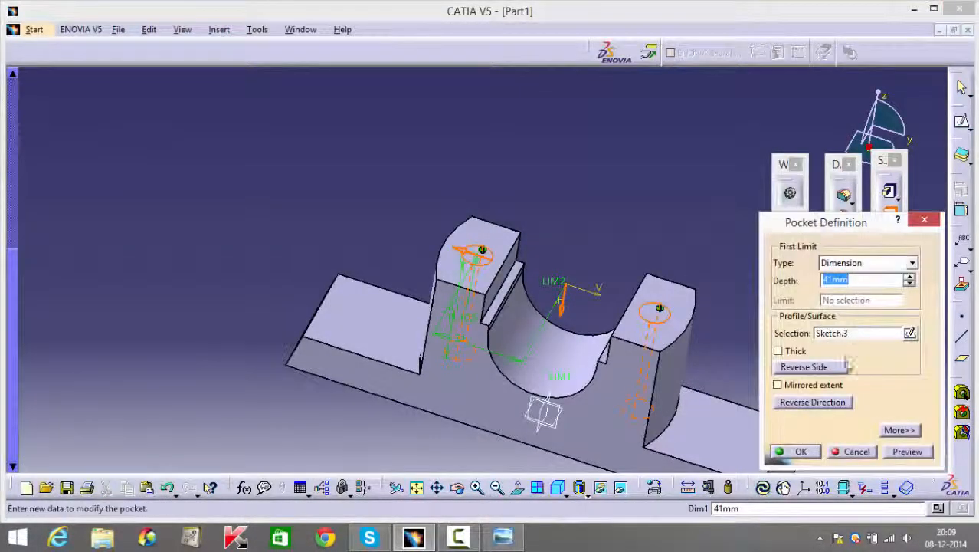
left_click(856, 263)
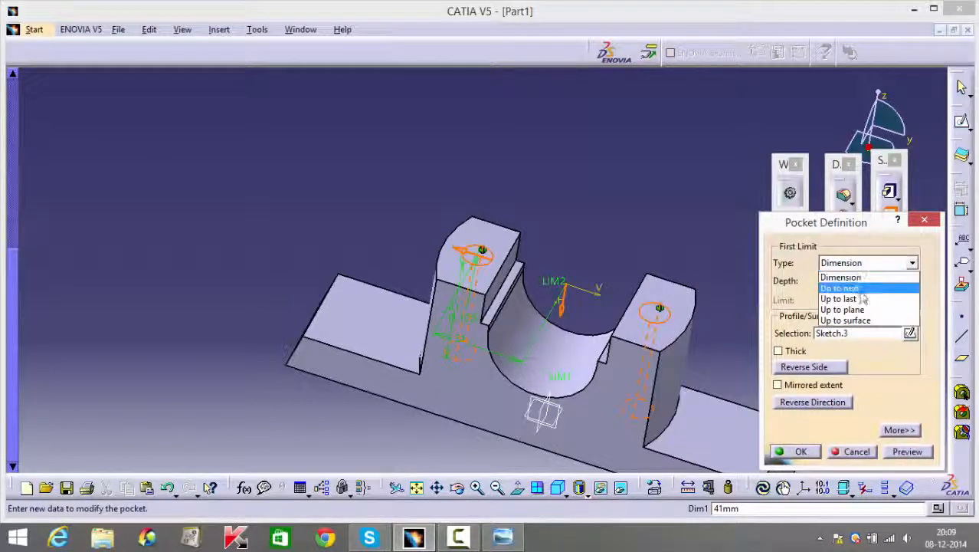
left_click(849, 292)
left_click(800, 452)
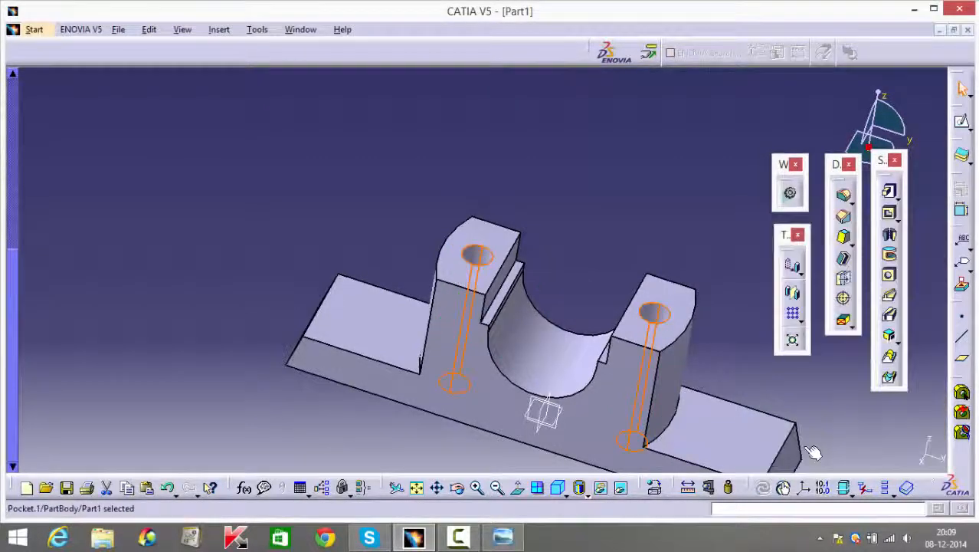
Step: Sketch a vertical elongated hole on the base flange's upper face, about 10 mm in radius with centres about 10 mm apart
middle_click_drag(617, 176, 625, 325)
middle_click_drag(601, 394, 476, 411)
left_click(481, 397)
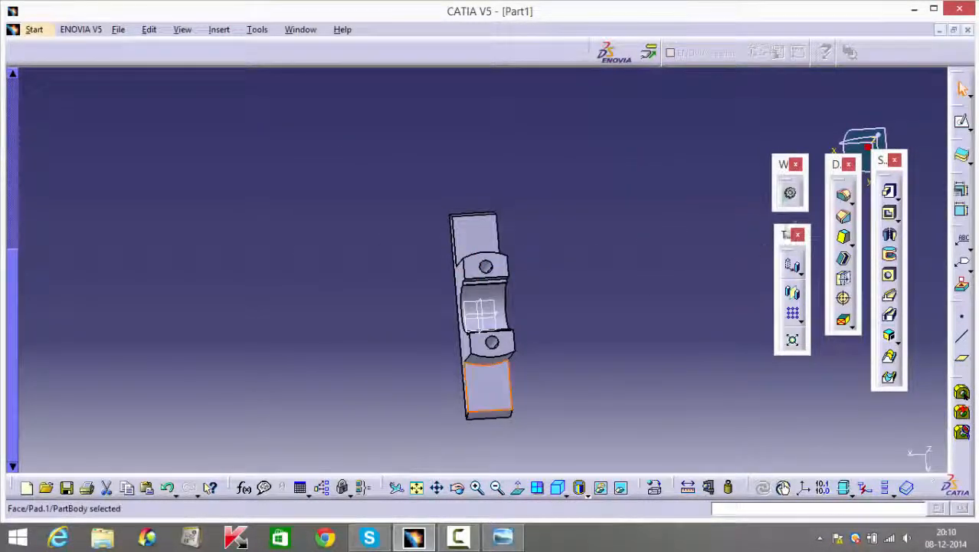
left_click(962, 120)
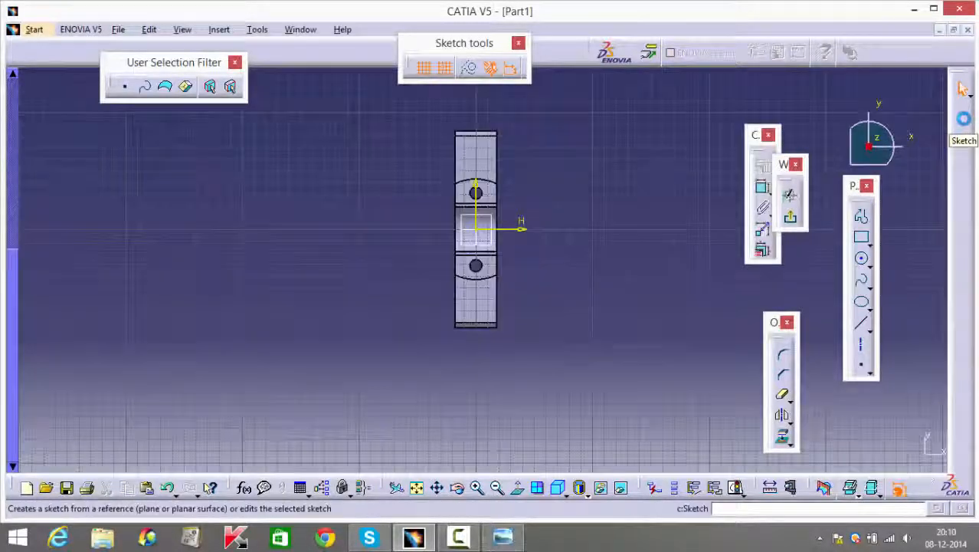
mouse_move(574, 333)
middle_mouse_down()
mouse_move(566, 212)
mouse_move(576, 285)
mouse_move(567, 391)
middle_mouse_up()
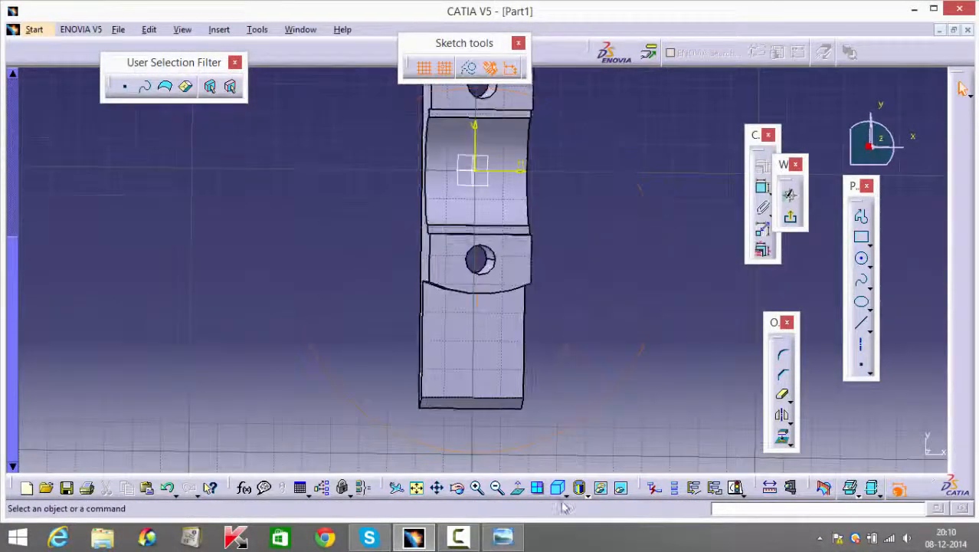
left_click(524, 492)
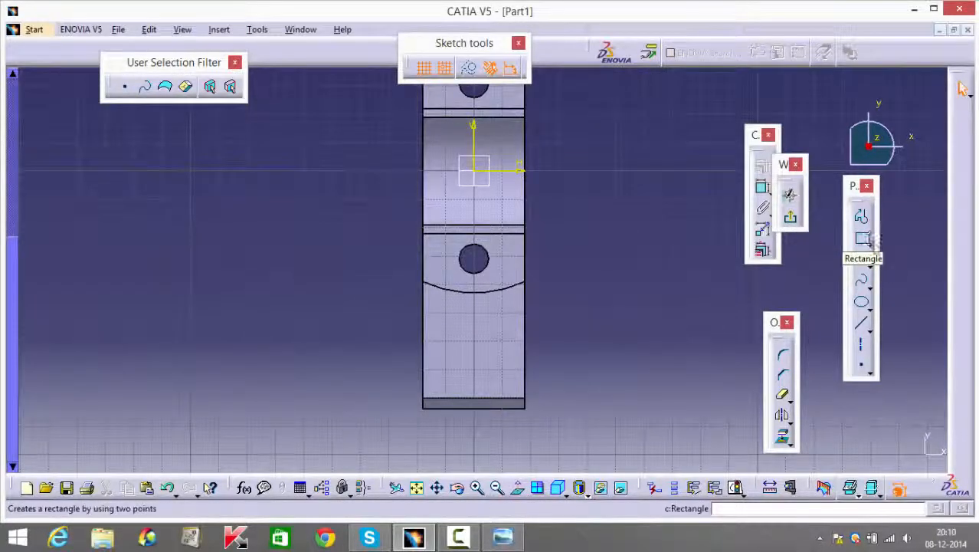
left_click(874, 253)
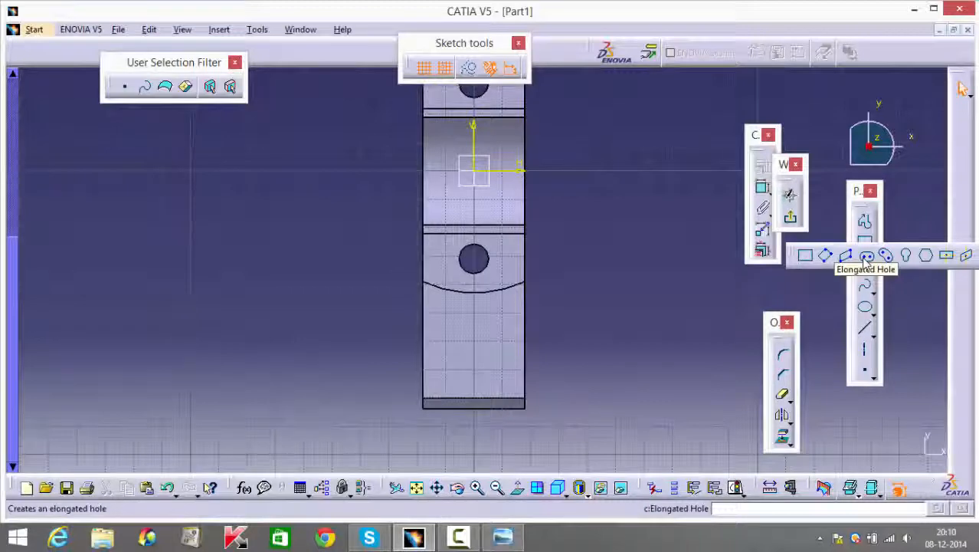
left_click(866, 258)
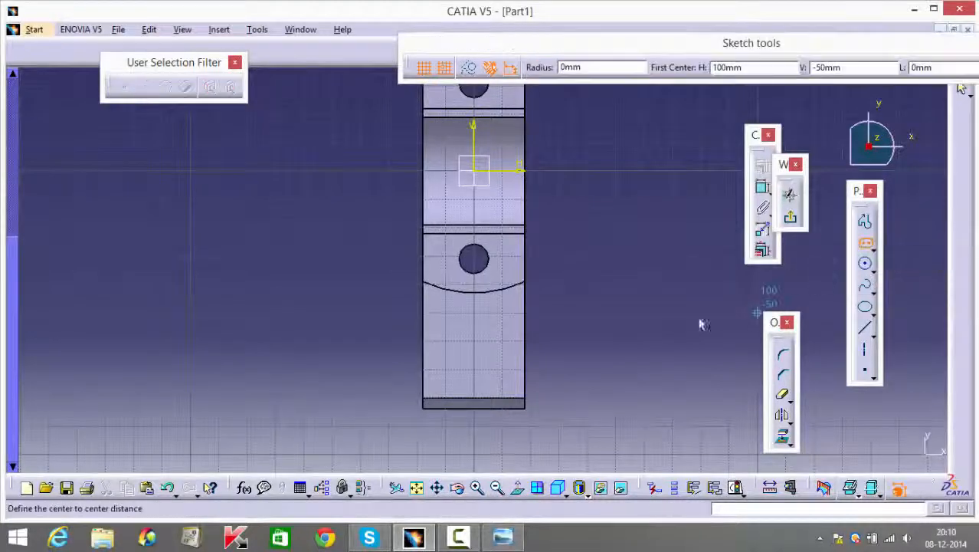
left_click(474, 368)
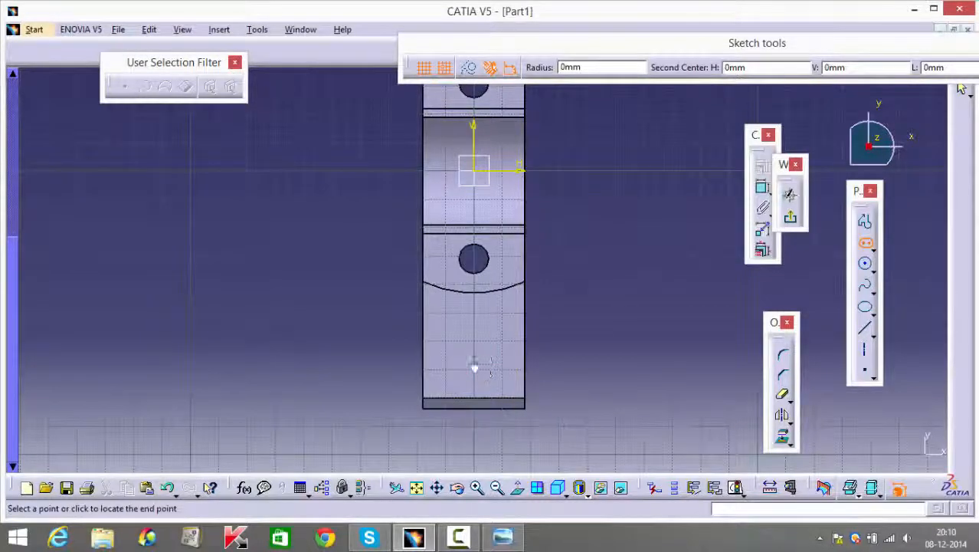
left_click(486, 343)
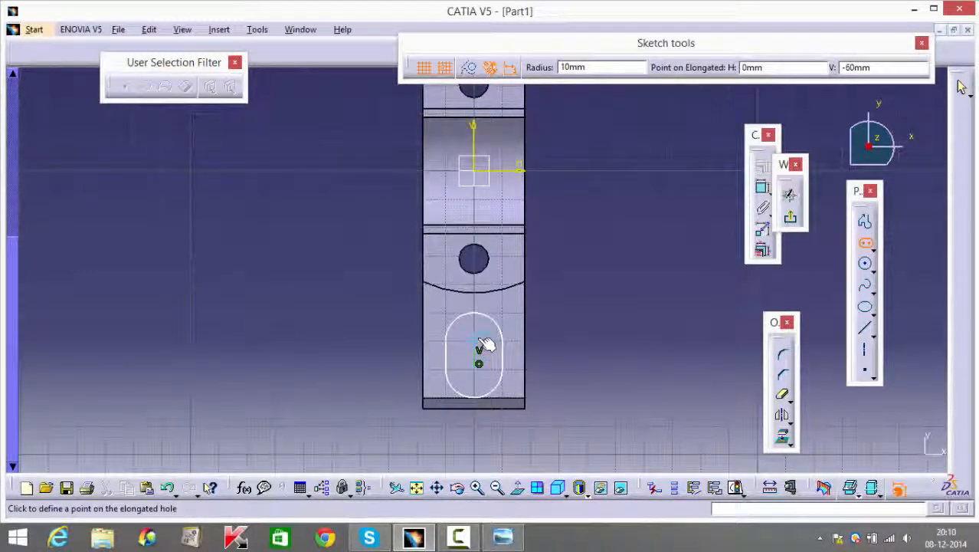
left_click(519, 355)
Step: Set the elongated hole's radius to 5 mm
mouse_move(582, 371)
middle_mouse_down()
mouse_move(572, 369)
mouse_move(631, 129)
middle_mouse_up()
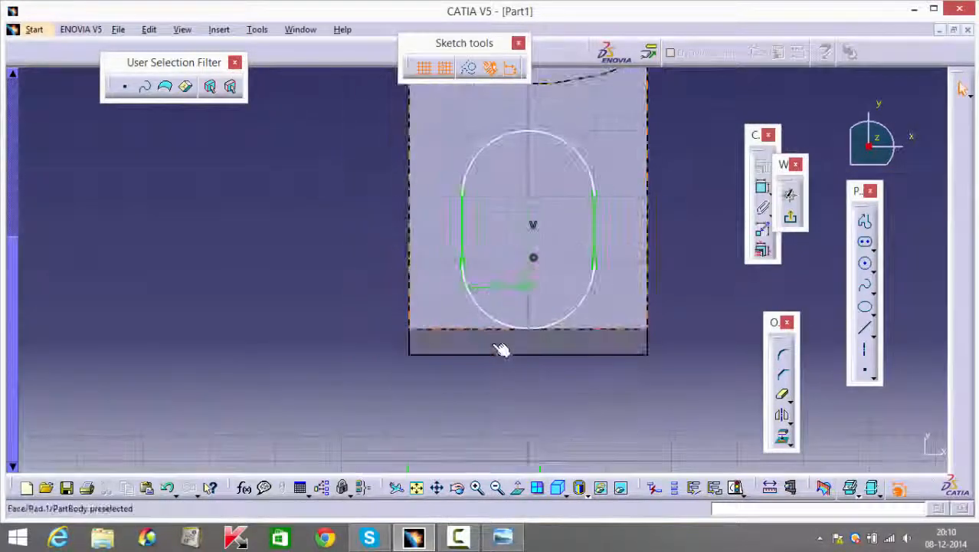
double_click(494, 287)
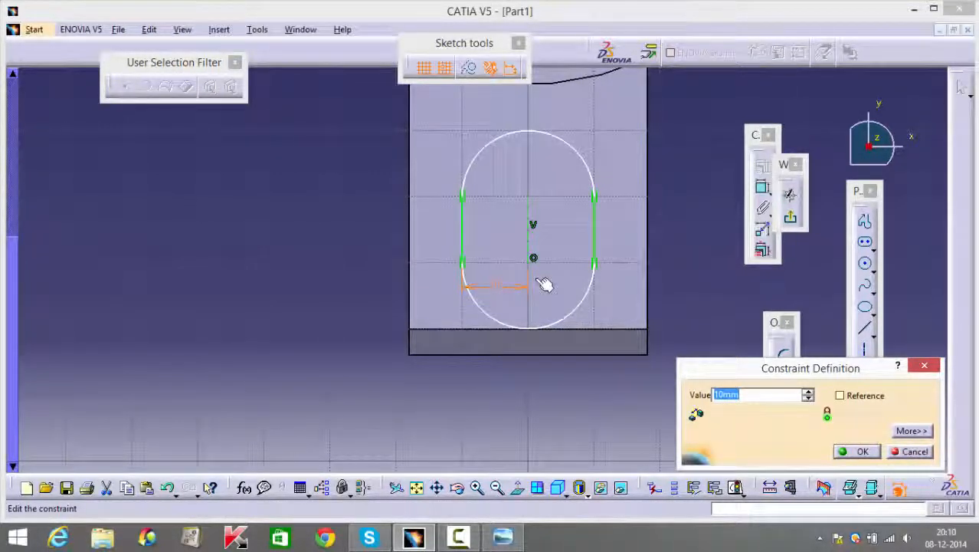
key("Return")
left_click(724, 308)
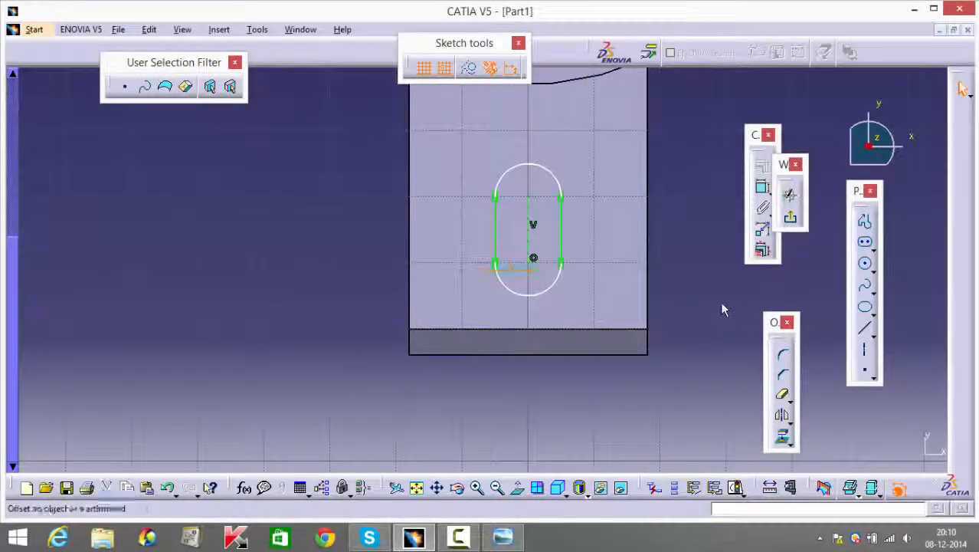
Step: Draw a horizontal axis about 40 mm long through the centre of the elongated hole's outer arc
middle_click_drag(723, 308, 720, 263)
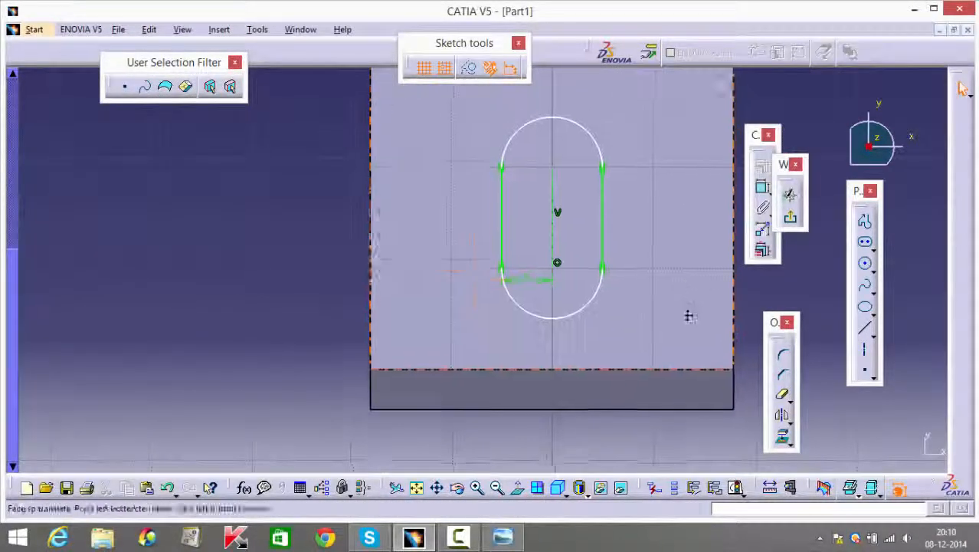
middle_click_drag(689, 313, 683, 359)
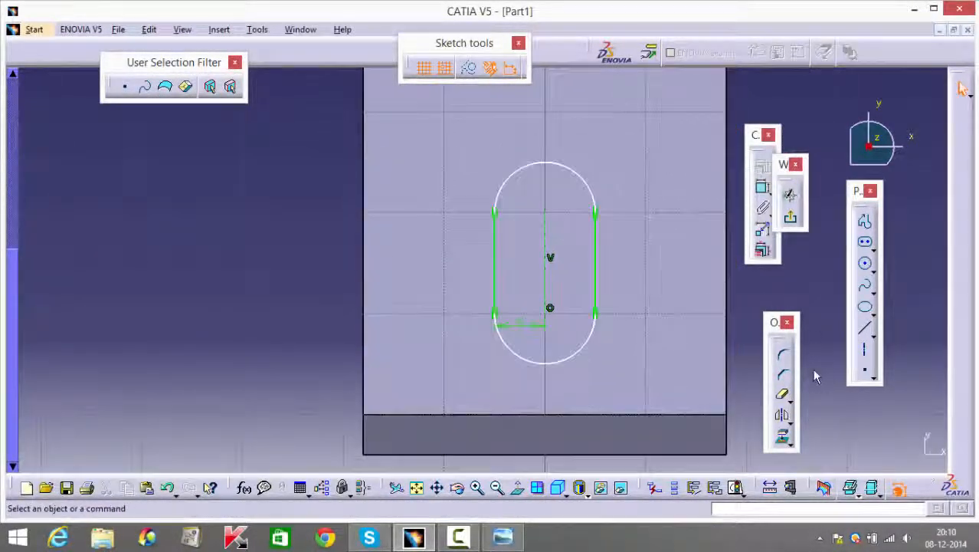
left_click(867, 353)
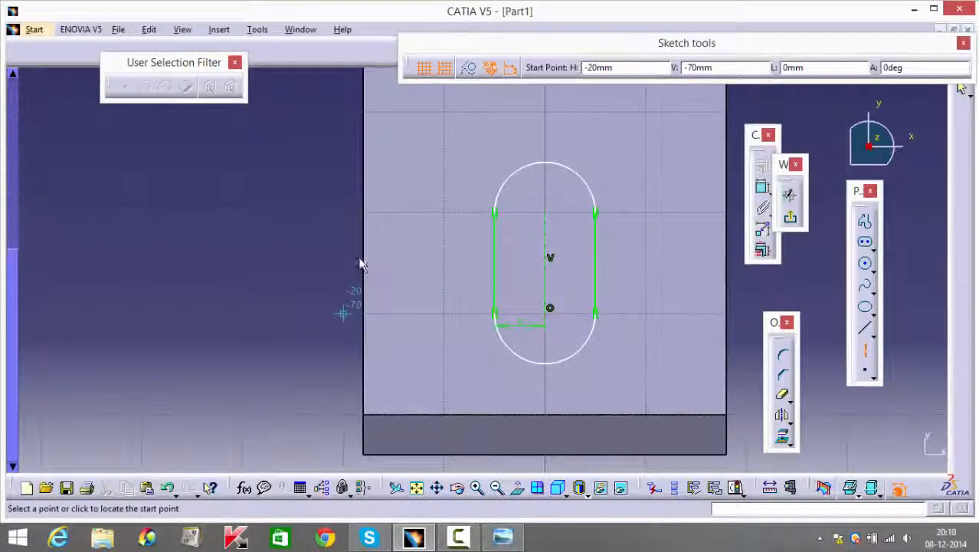
left_click(401, 310)
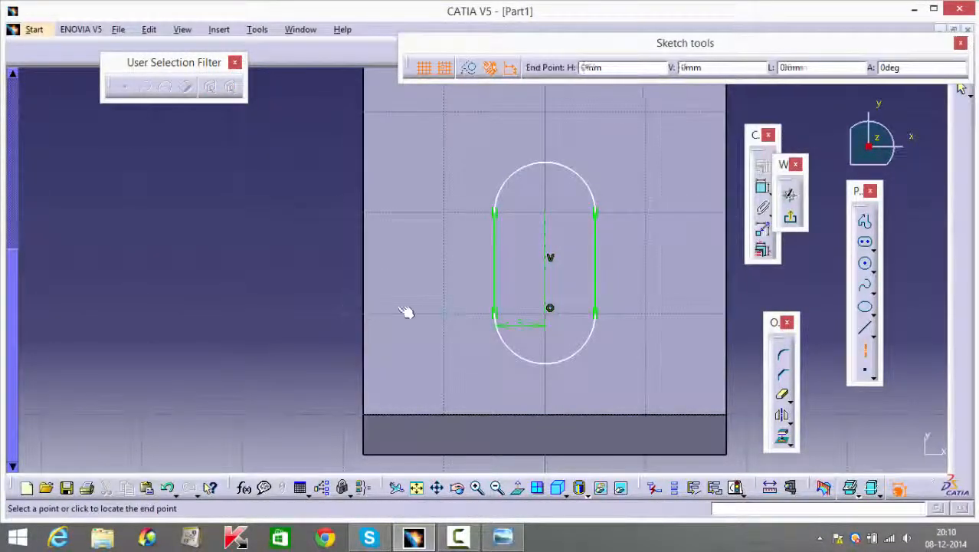
left_click(724, 325)
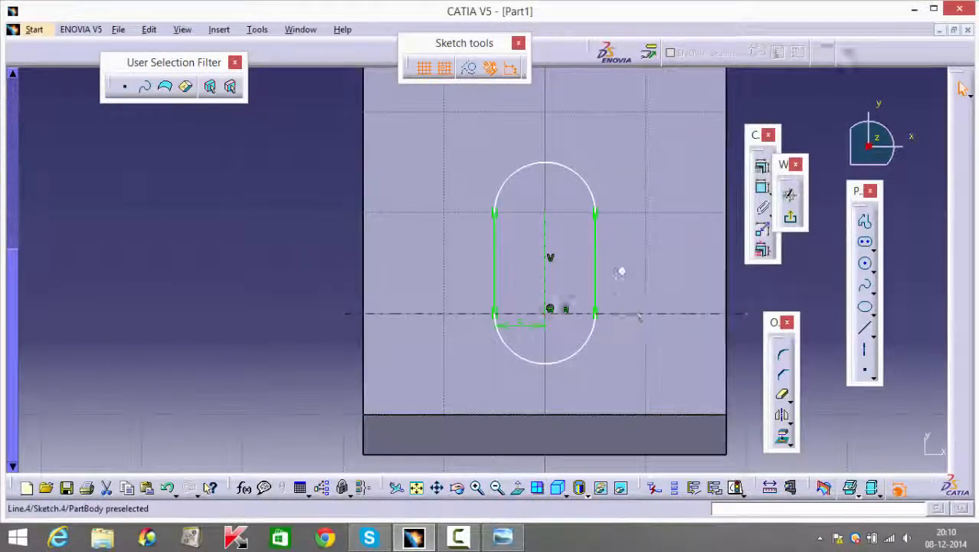
left_click(747, 299)
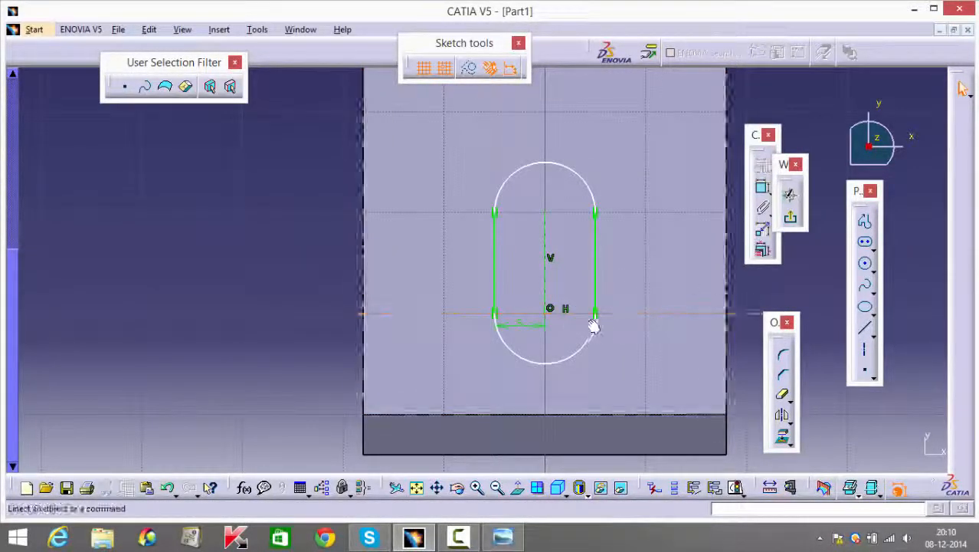
Step: Delete the coincidence constraint tying the horizontal axis to the outer arc's centre and slide the axis sideways
right_click(550, 310)
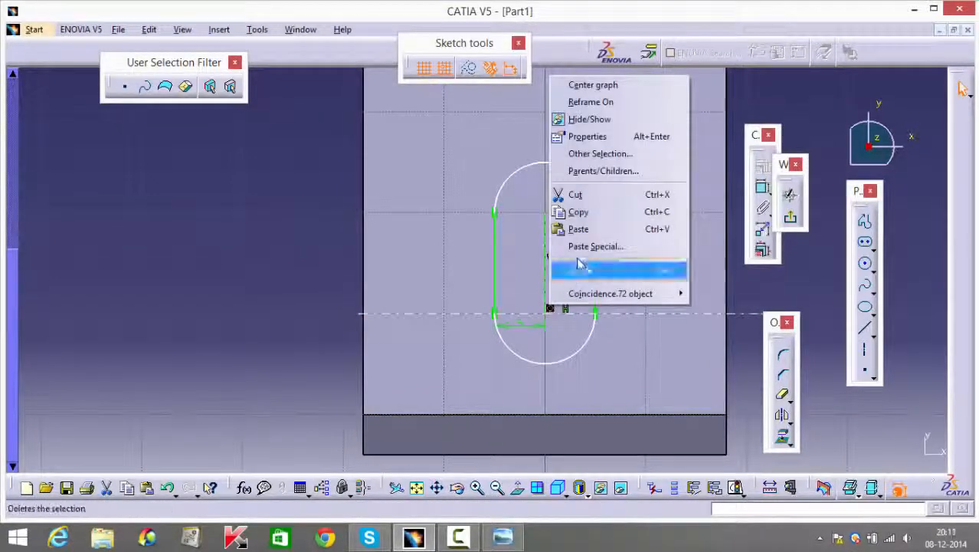
left_click(584, 268)
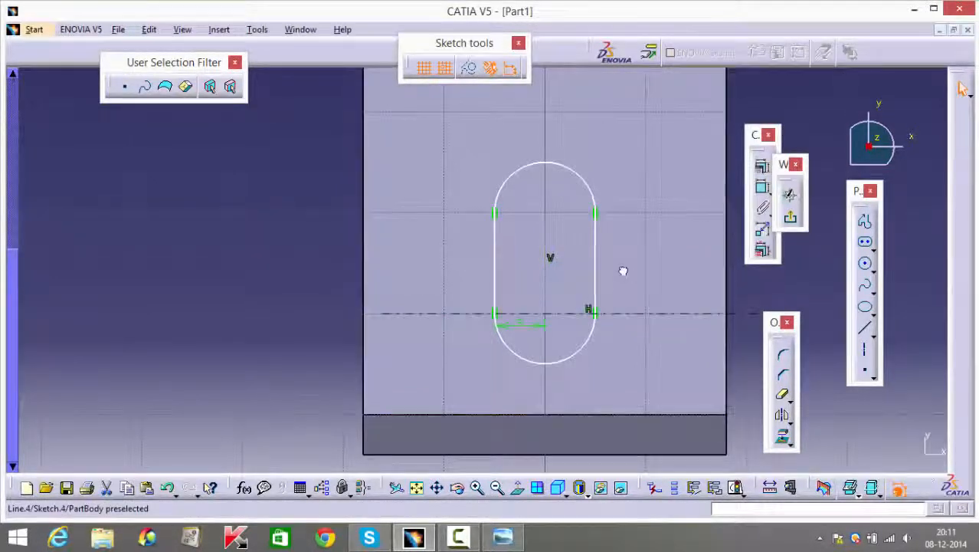
left_click(592, 311)
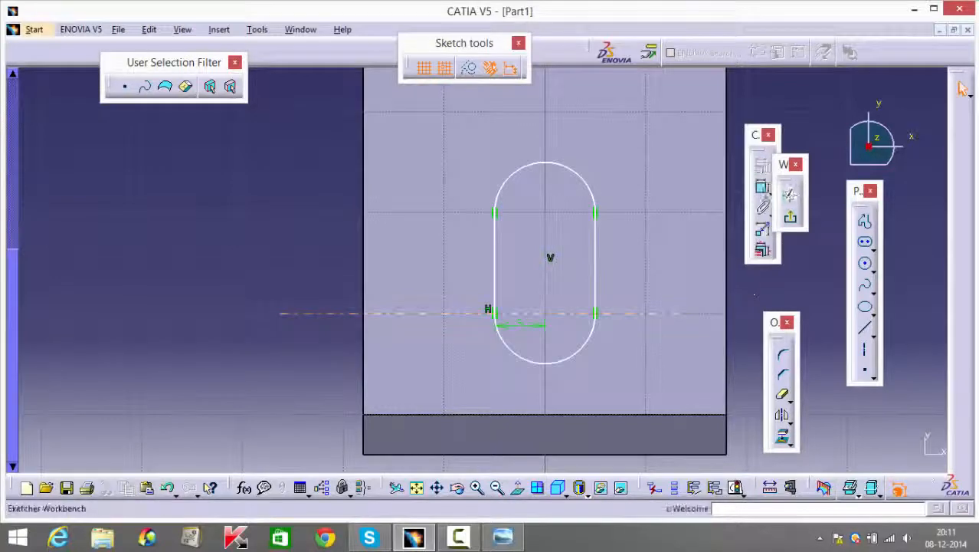
Step: Constrain the distance between the horizontal axis and the elongated hole's inner arc centre to 4 mm
left_click(762, 186)
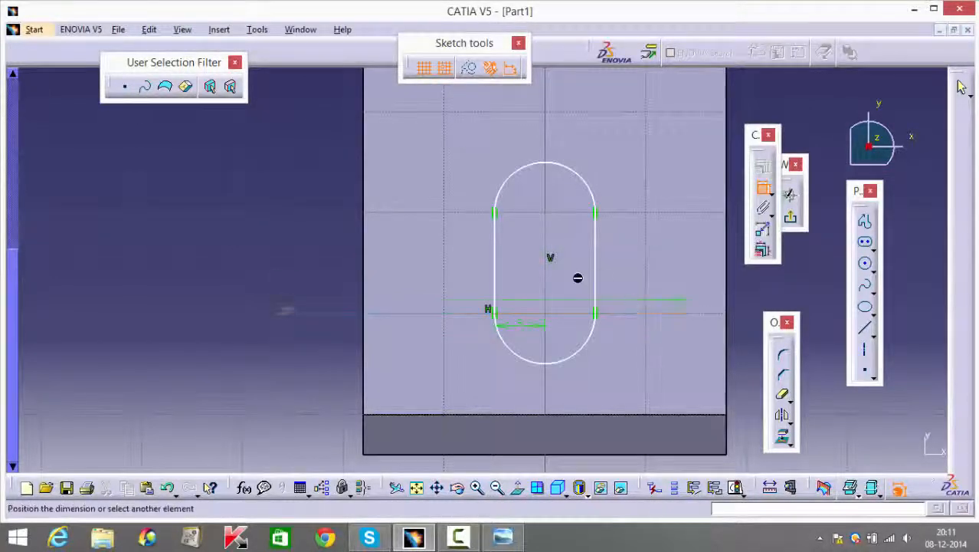
left_click(547, 215)
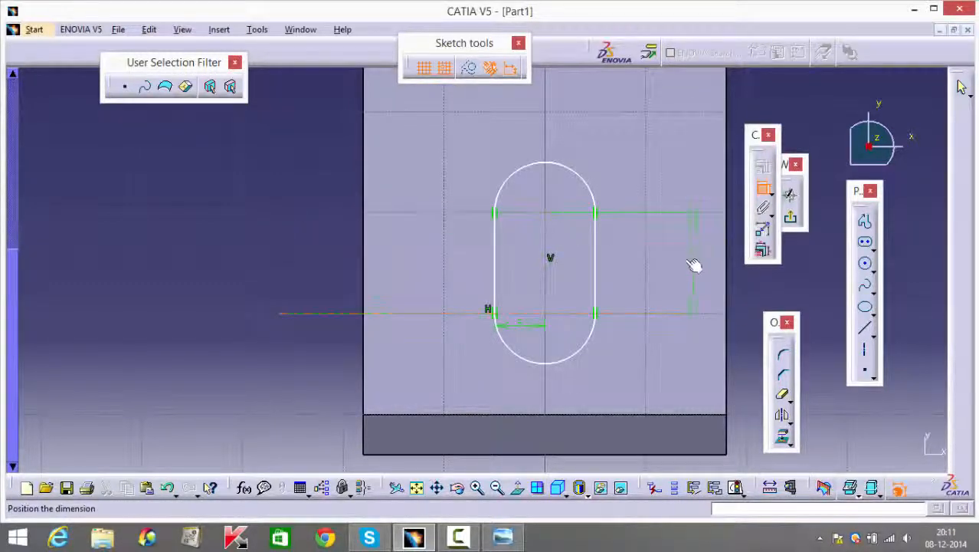
left_click(666, 263)
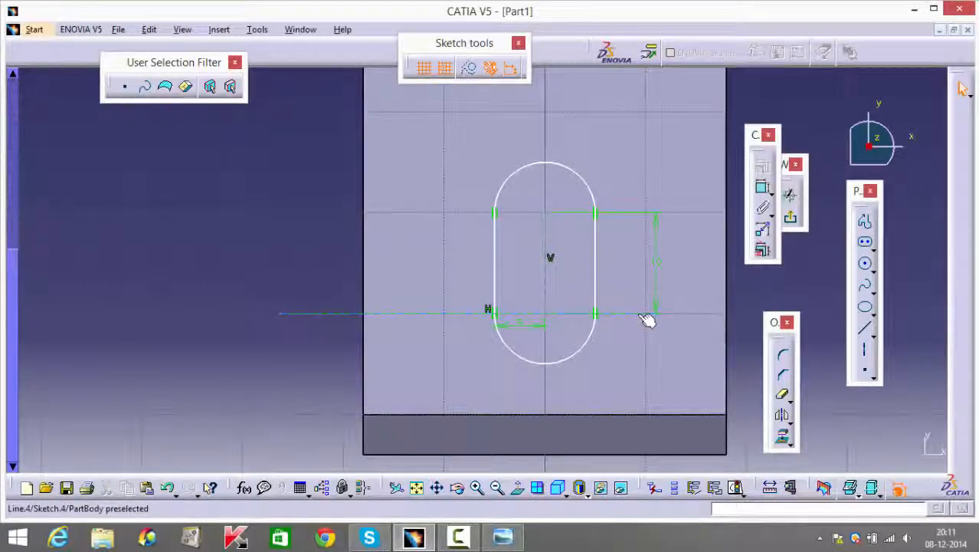
double_click(652, 259)
type("4mm")
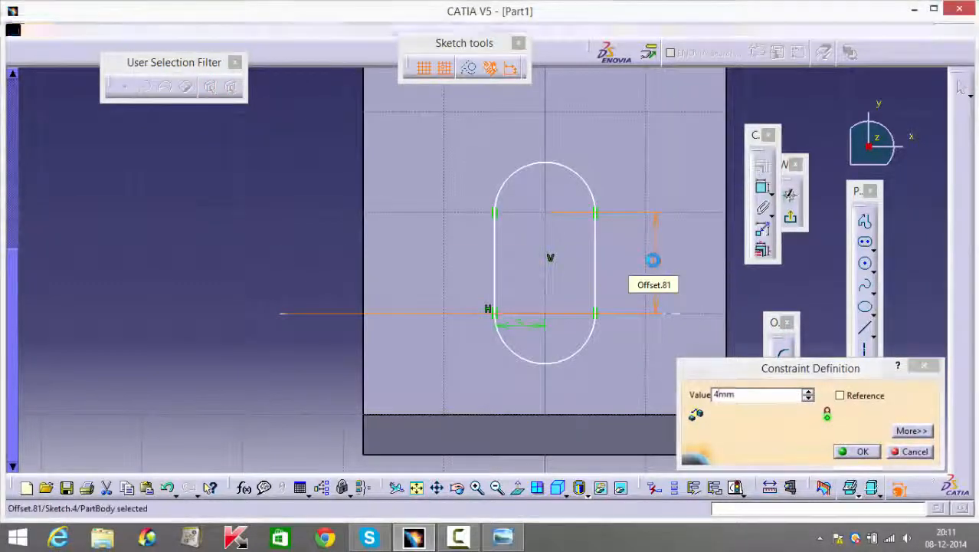
key("Return")
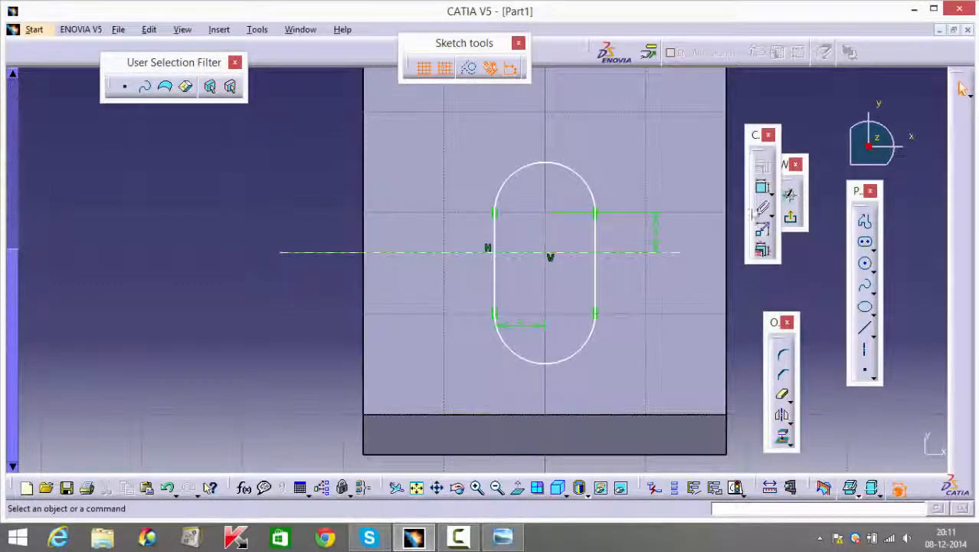
Step: Constrain the distance between the elongated hole's outer arc centre and the horizontal axis to 4 mm
left_click(762, 187)
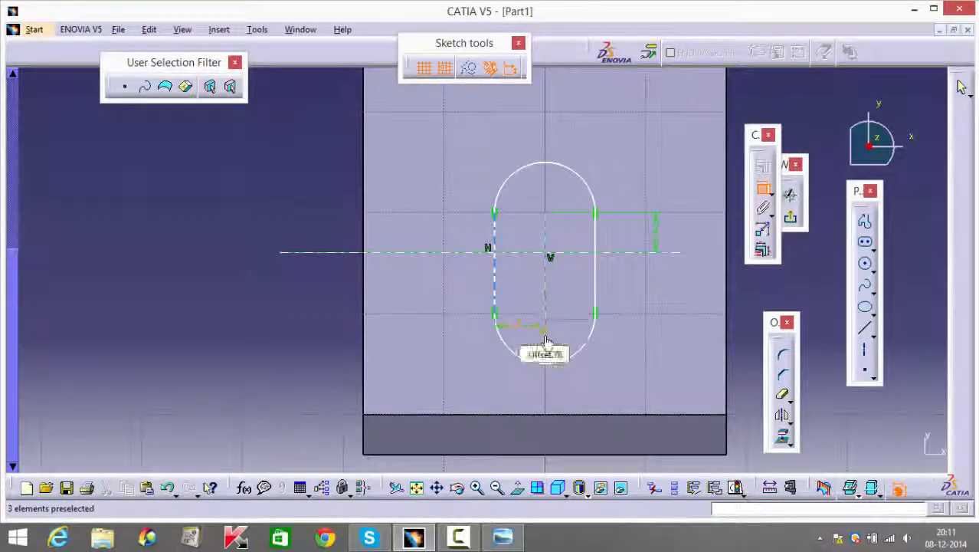
middle_click_drag(548, 337, 552, 306)
middle_click_drag(572, 380, 564, 322)
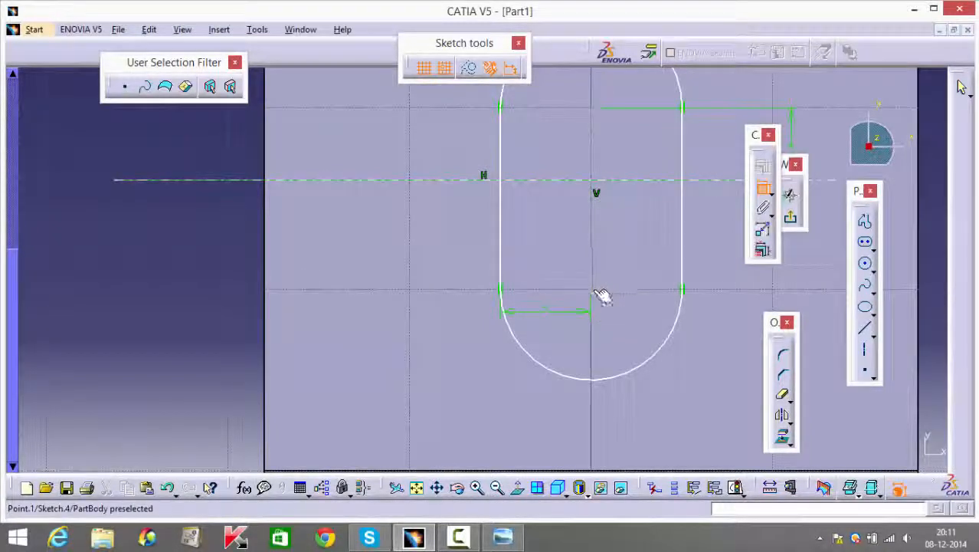
left_click(632, 183)
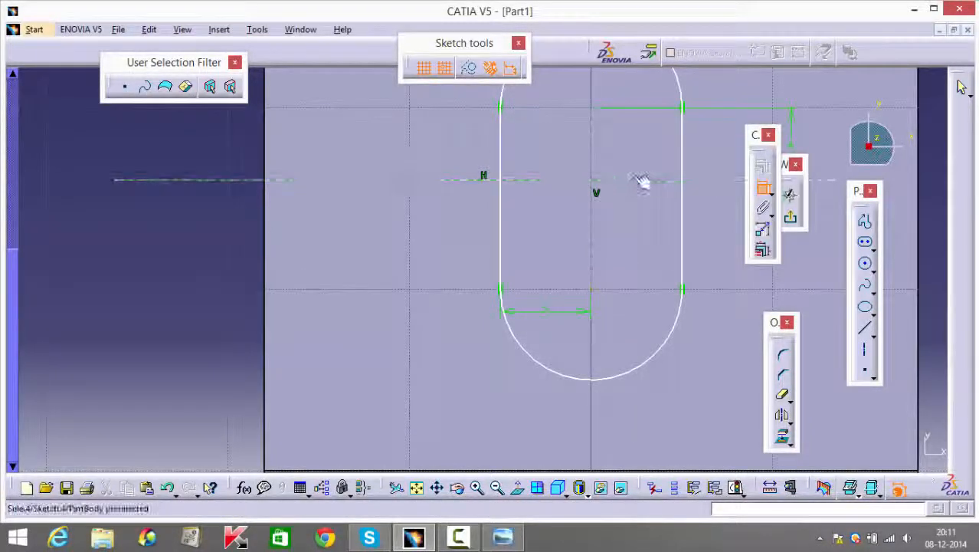
double_click(642, 244)
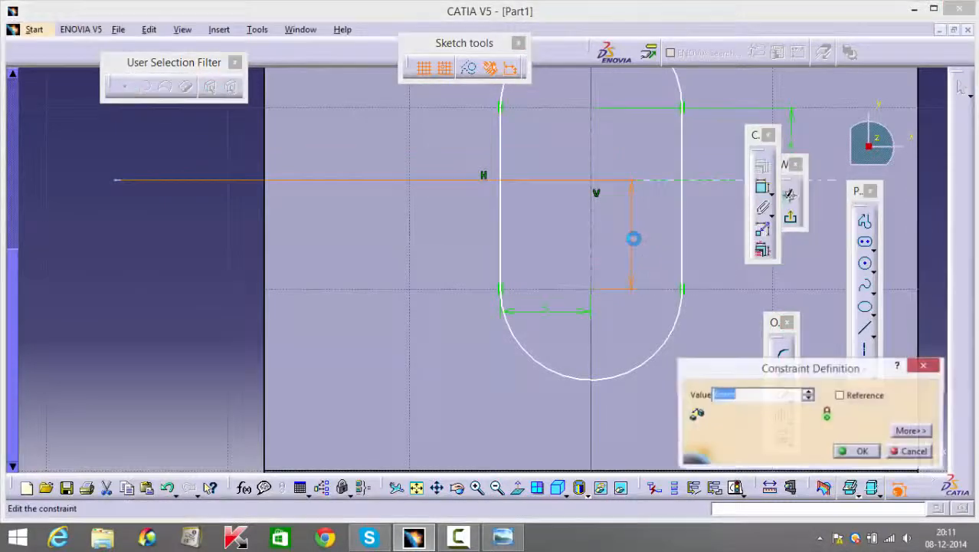
type("4")
key("Return")
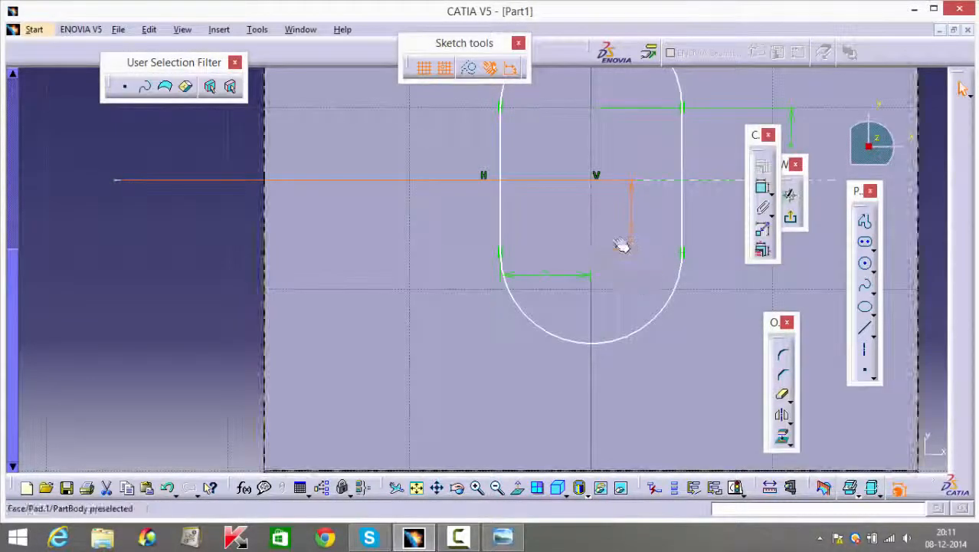
mouse_move(623, 243)
middle_mouse_down()
mouse_move(610, 246)
mouse_move(593, 365)
mouse_move(551, 277)
middle_mouse_up()
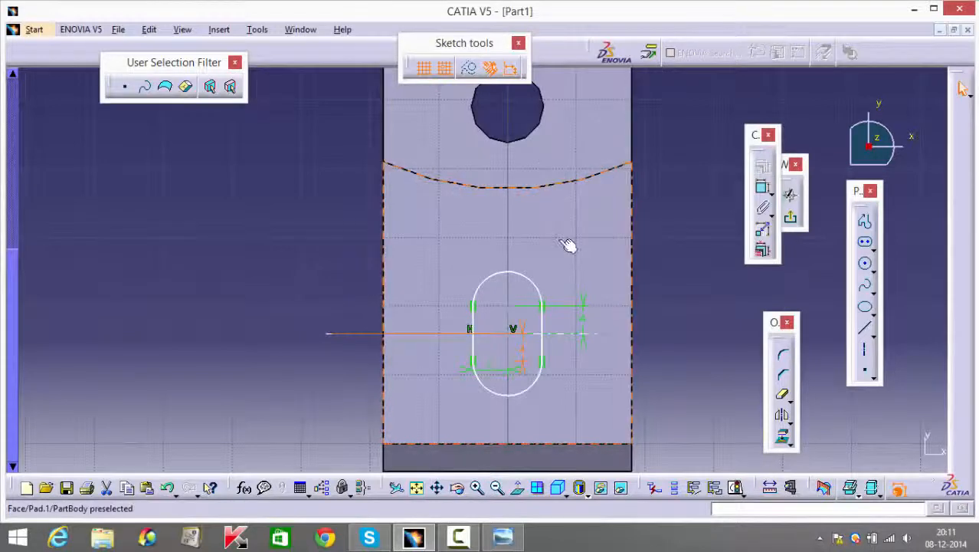
middle_click_drag(560, 240, 607, 271)
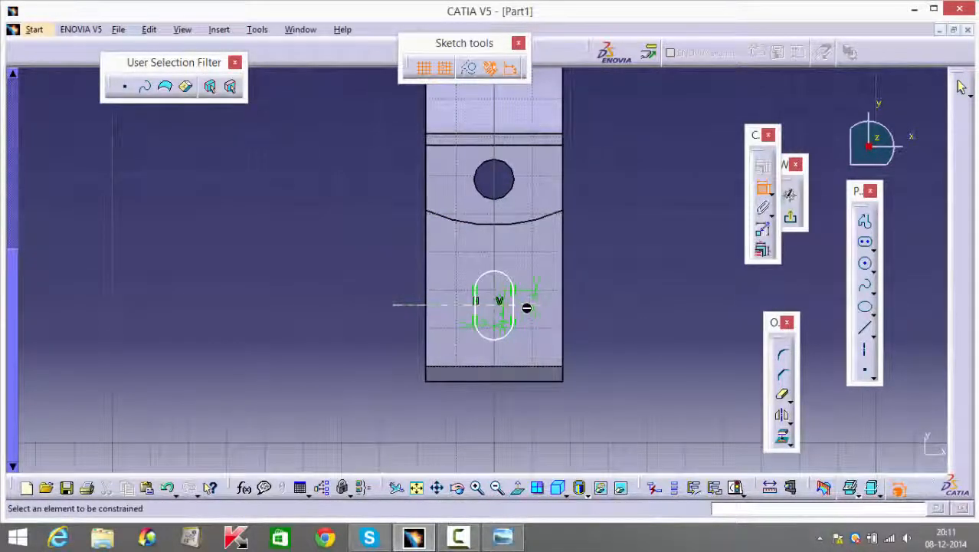
Step: Dimension the elongated hole's horizontal axis from the sketch's H direction and set the distance to 64 mm
left_click(528, 308)
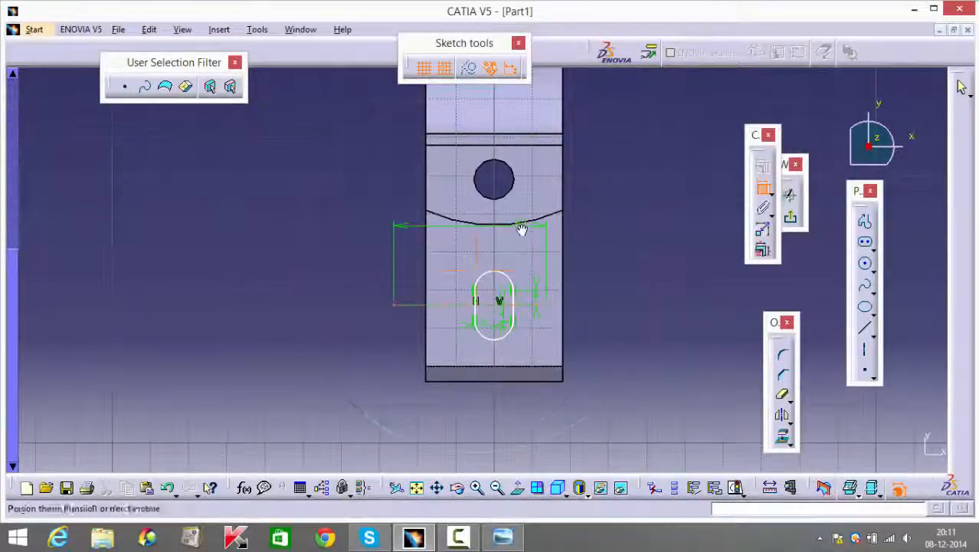
middle_click_drag(521, 229, 521, 308)
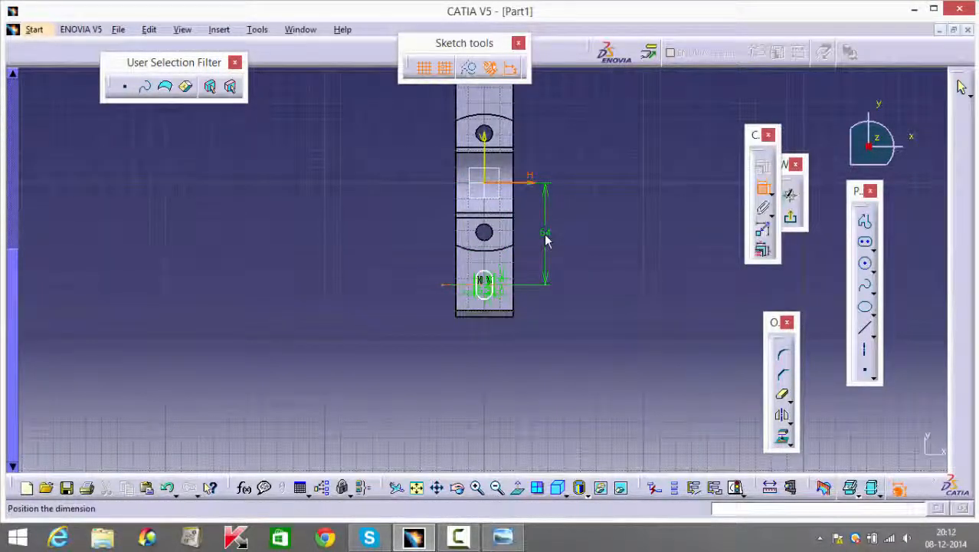
left_click(546, 240)
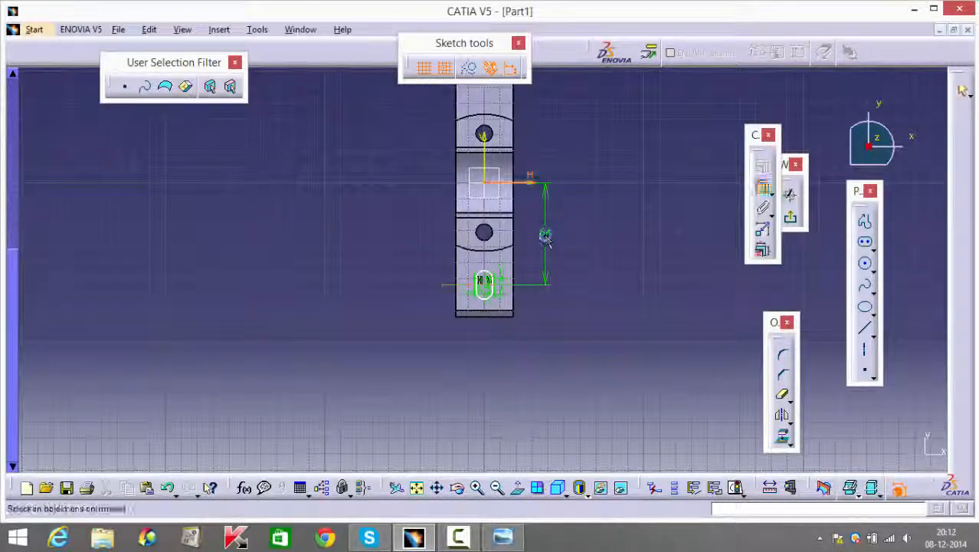
middle_click_drag(597, 337, 613, 220)
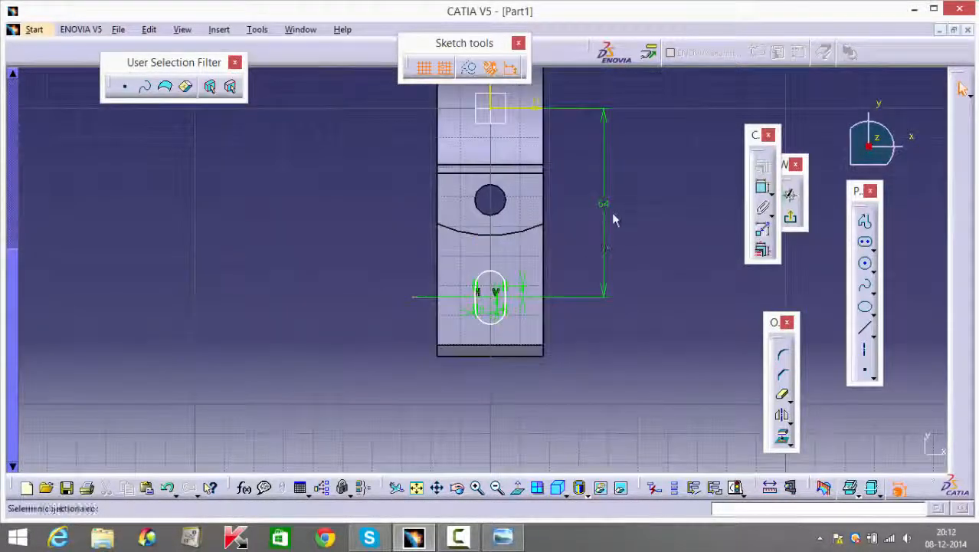
double_click(604, 203)
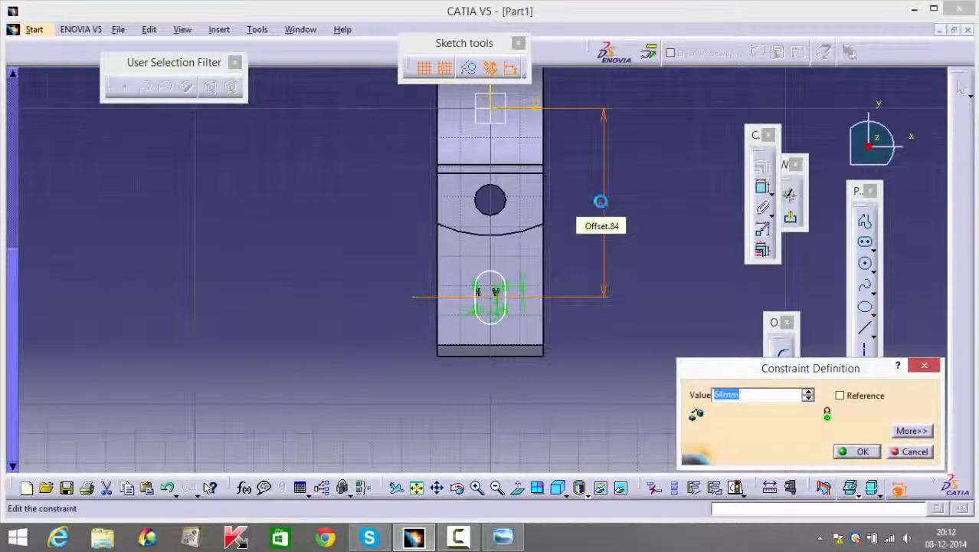
type("/2")
key("Return")
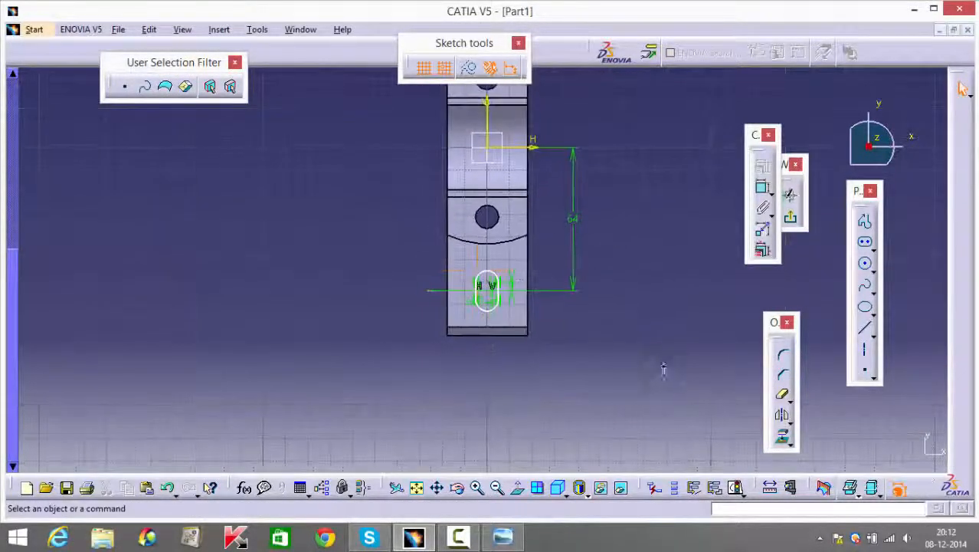
Step: Test the elongated hole's sideways freedom and make its vertical centre line coincident with the sketch's V direction
middle_click_drag(666, 338, 571, 300)
left_click_drag(551, 296, 535, 300)
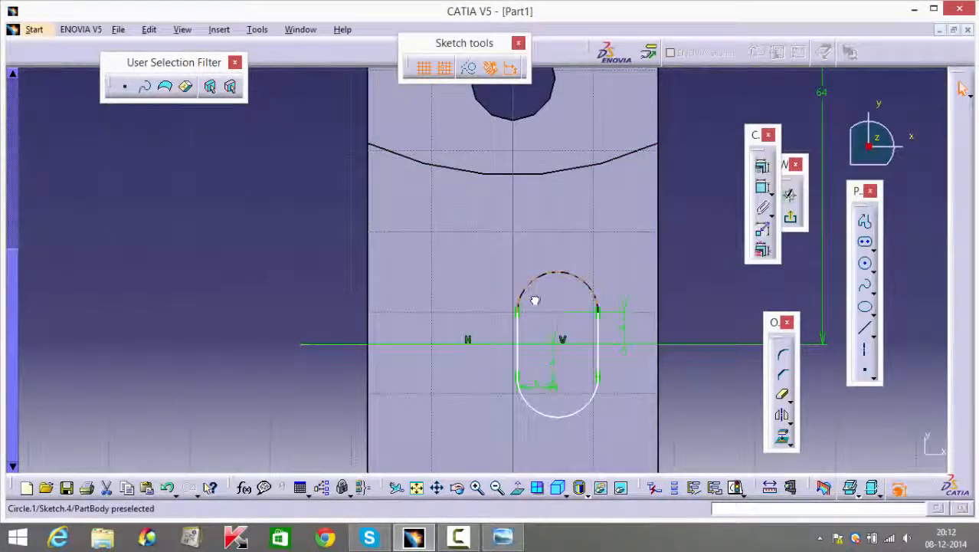
left_click(688, 251)
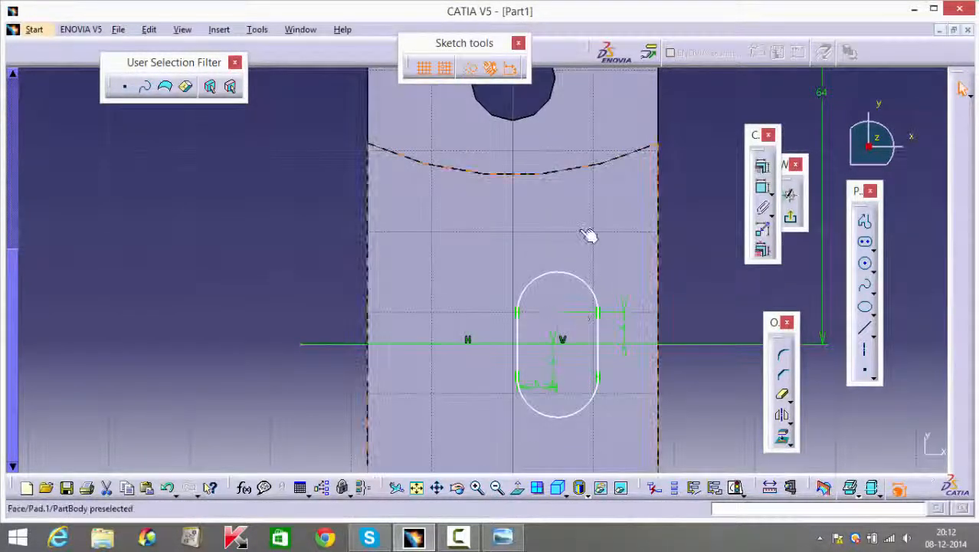
middle_click_drag(580, 234, 564, 301)
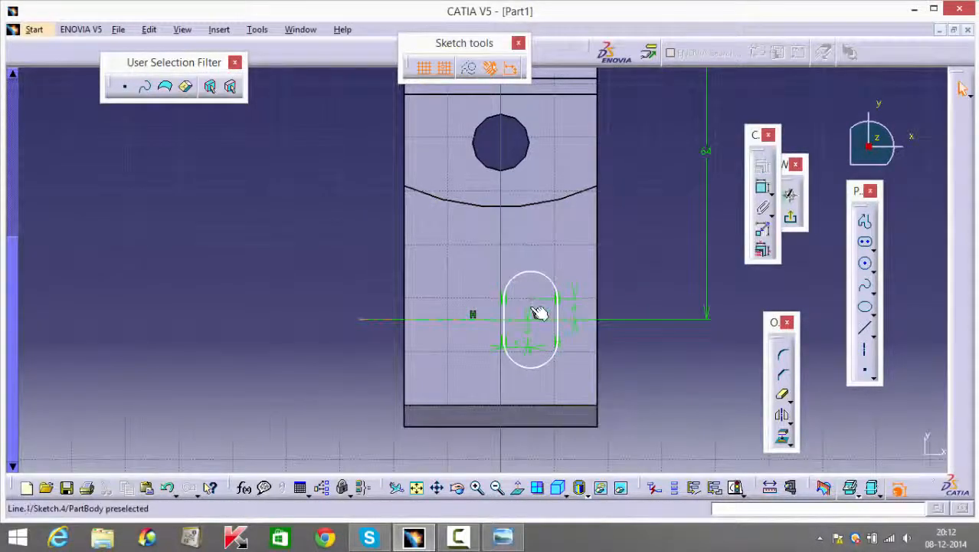
left_click(539, 313)
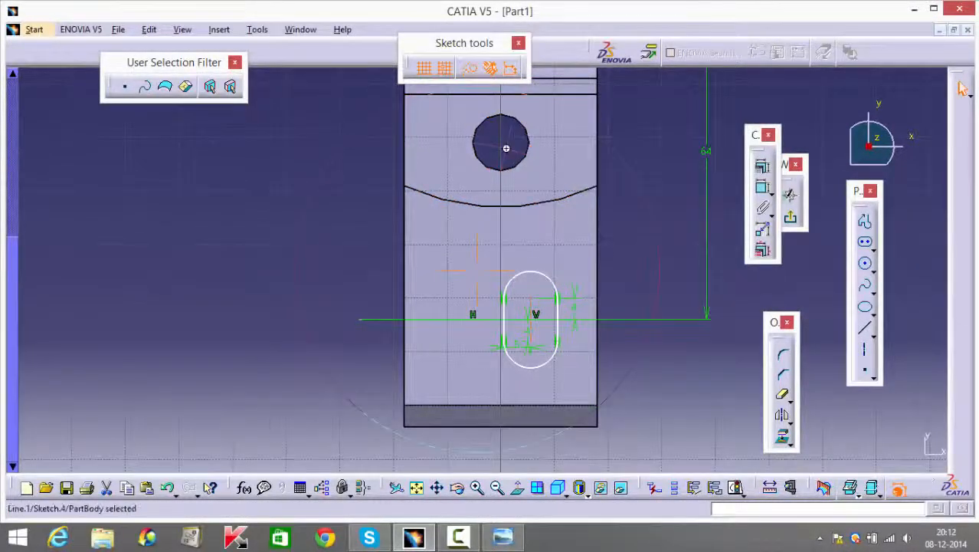
mouse_move(505, 149)
middle_mouse_down()
mouse_move(501, 206)
mouse_move(499, 136)
middle_mouse_up()
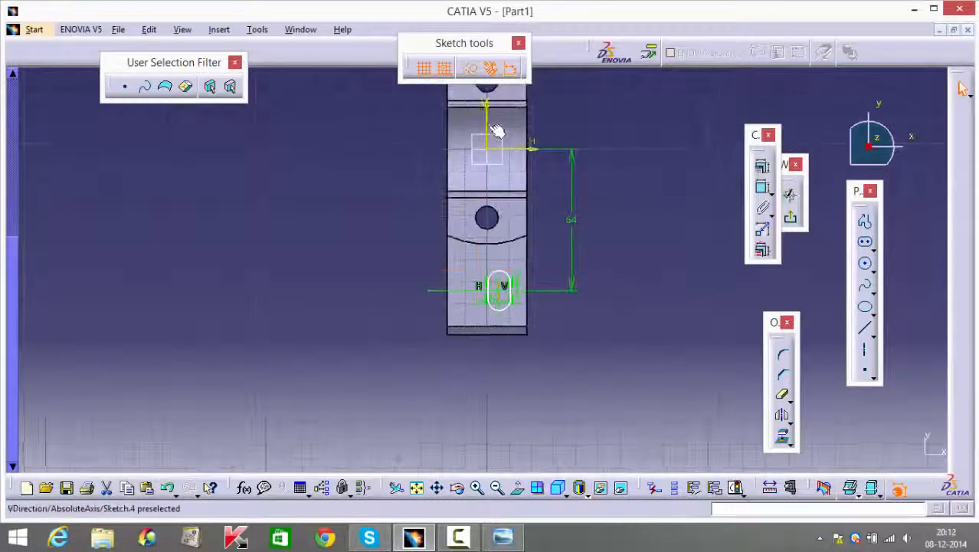
left_click(762, 166)
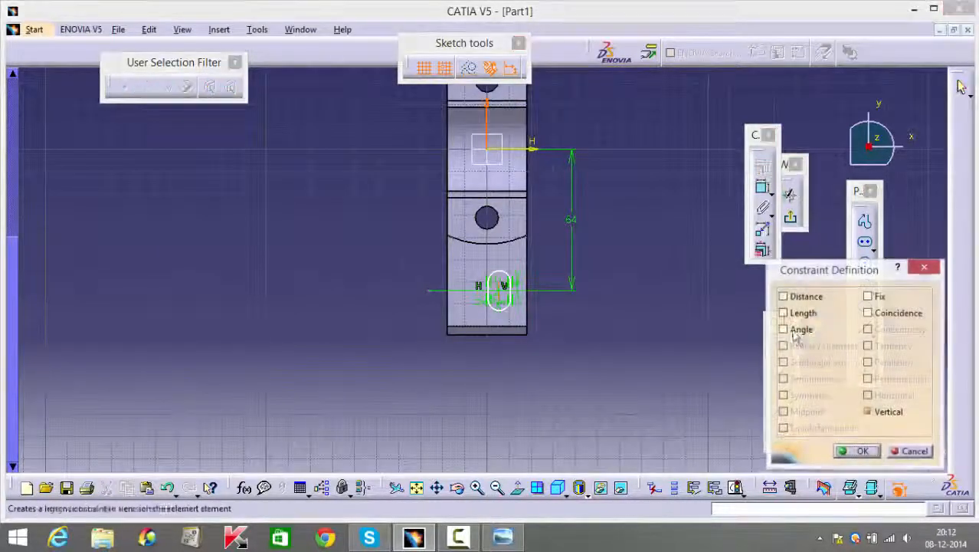
left_click(879, 317)
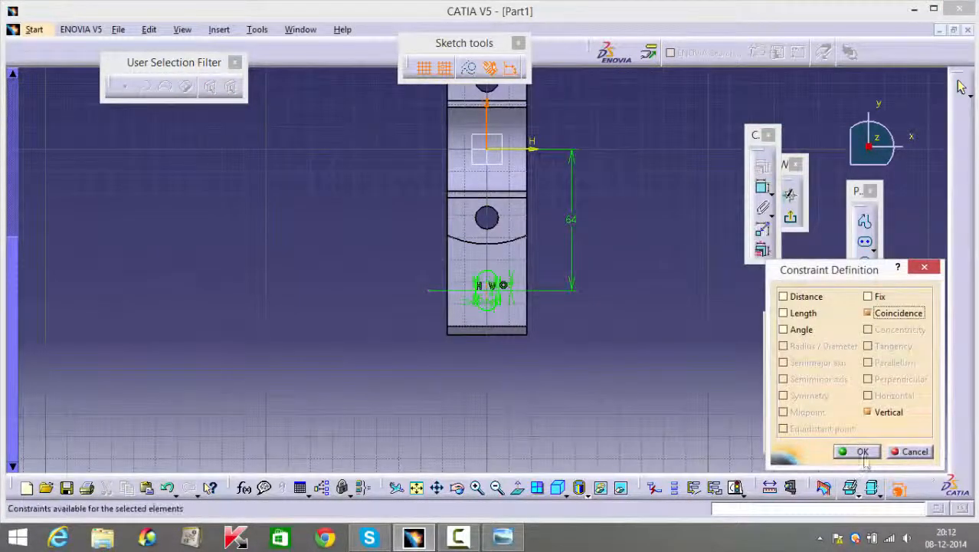
left_click(861, 452)
Step: Mirror the elongated hole about the sketch's H direction onto the opposite base flange
middle_click_drag(557, 396, 686, 203, "ctrl")
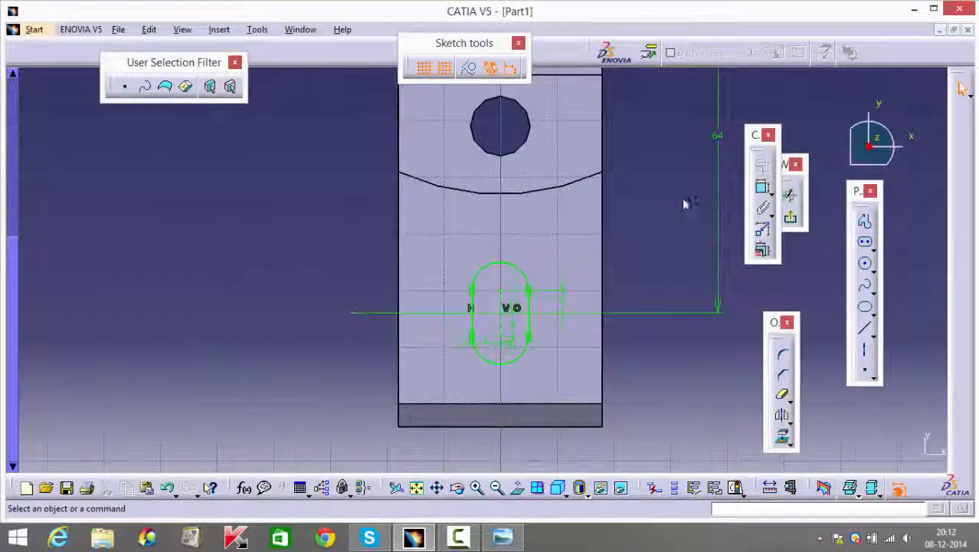
left_click(516, 376)
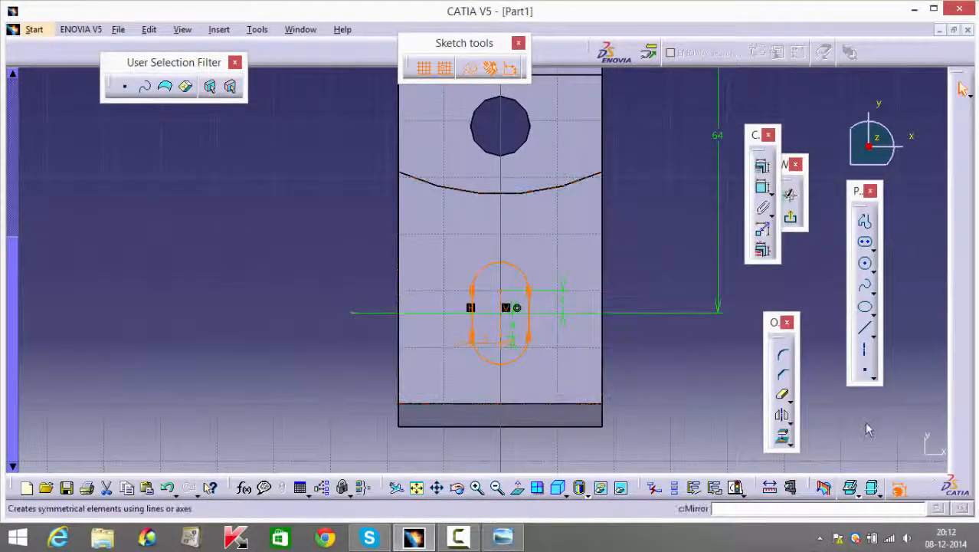
left_click(783, 414)
mouse_move(586, 93)
middle_mouse_down()
mouse_move(556, 264)
mouse_move(610, 280)
mouse_move(586, 357)
middle_mouse_up()
left_click(506, 120)
middle_click_drag(545, 251, 530, 343)
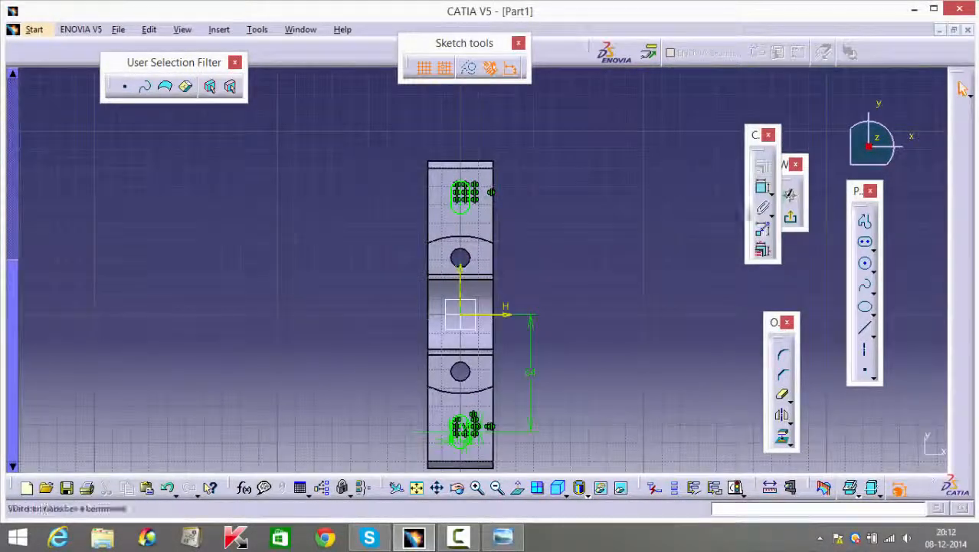
Step: Exit the sketch and cut both elongated holes through the base as a Pocket with the Up to last limit
left_click(790, 217)
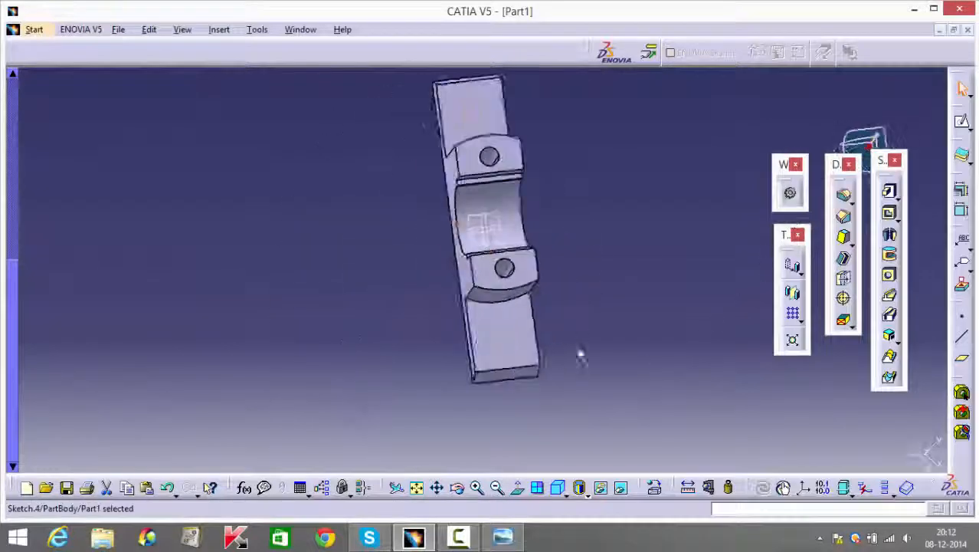
middle_click_drag(605, 339, 613, 216)
left_click(890, 213)
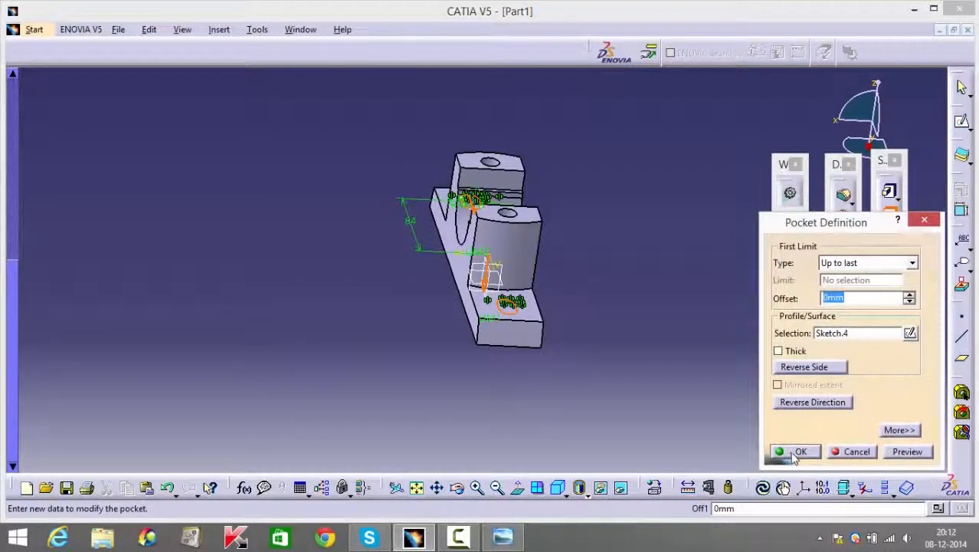
left_click(794, 453)
middle_click_drag(634, 366, 487, 224)
middle_click_drag(623, 126, 540, 378)
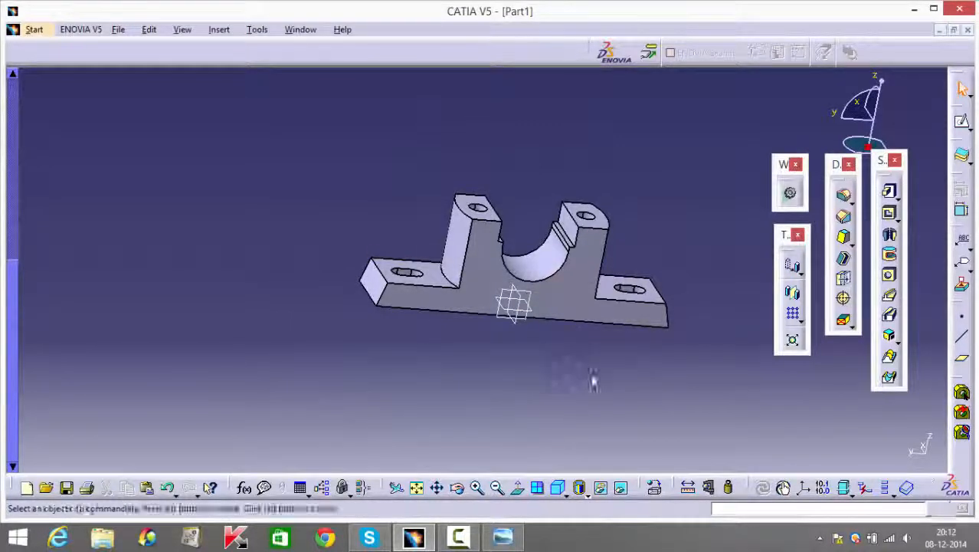
middle_click_drag(593, 379, 515, 243)
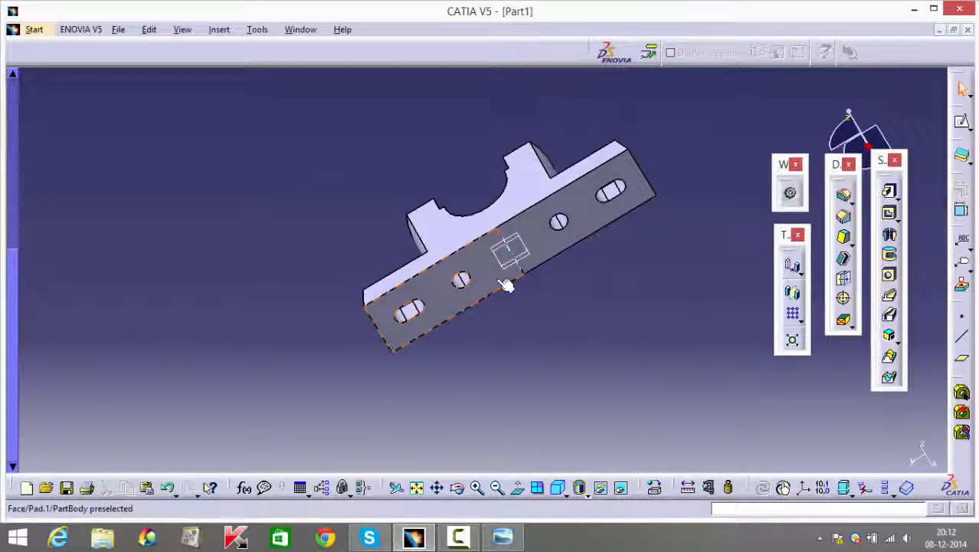
Step: Sketch on the base's underside a rectangle about 20 mm wide enclosing one flange's round and elongated holes
left_click(497, 275)
left_click(964, 123)
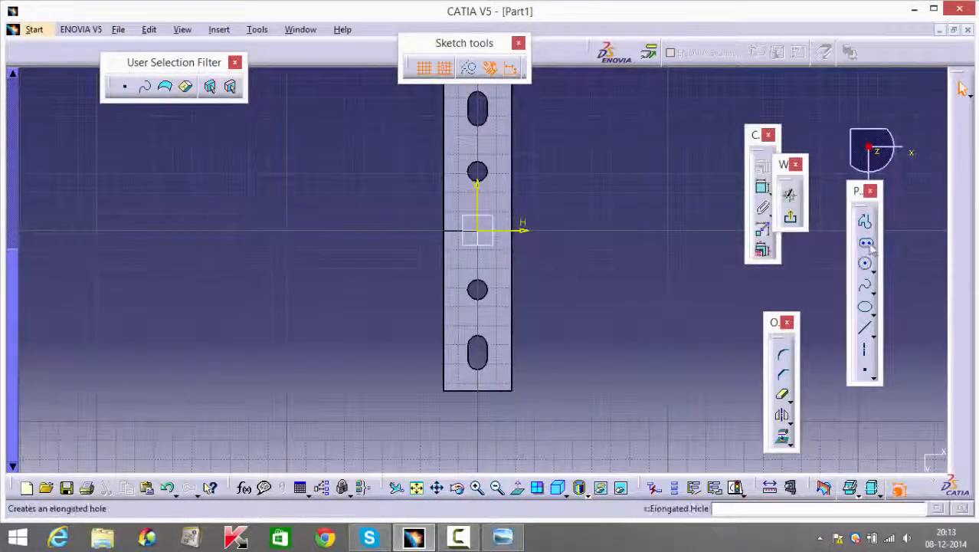
left_click(870, 246)
left_click(805, 259)
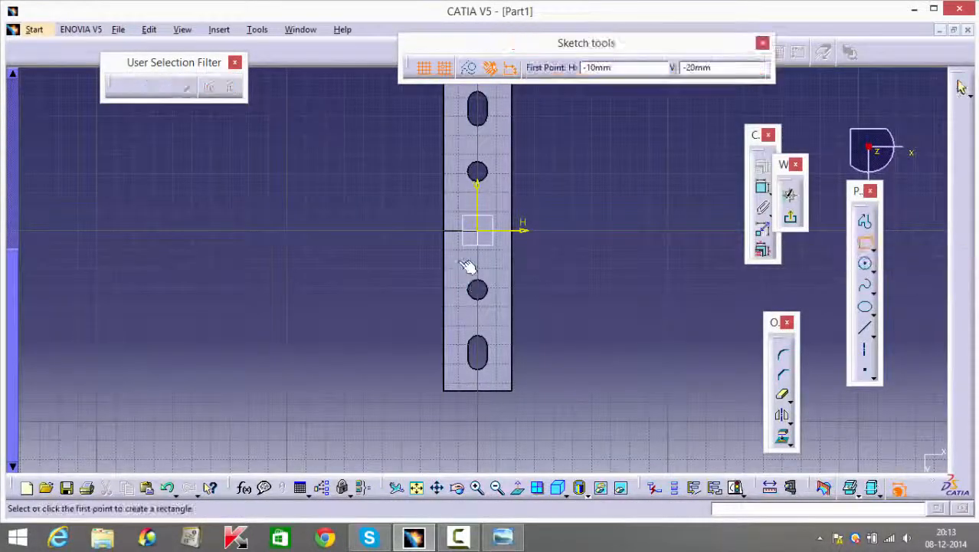
left_click(459, 250)
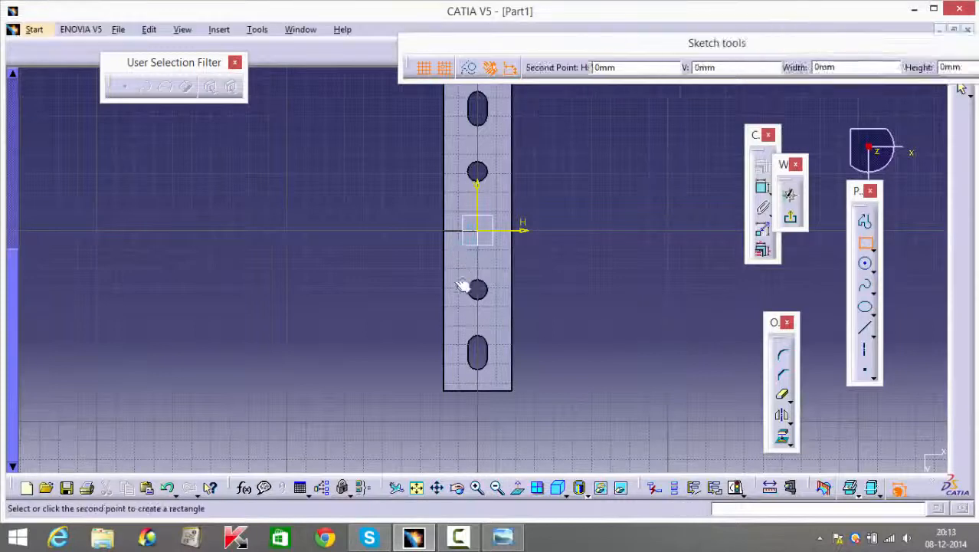
left_click(497, 383)
middle_click_drag(602, 379, 583, 263)
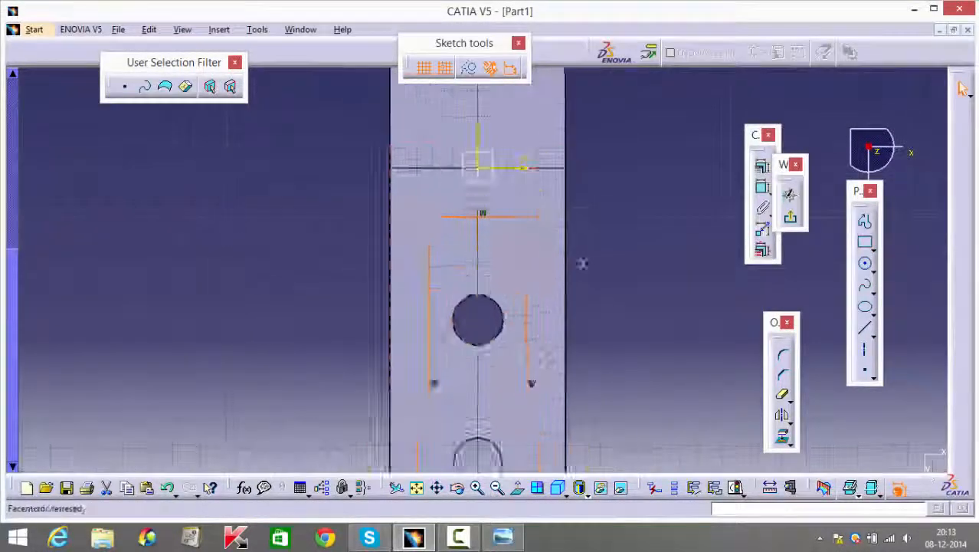
left_click(636, 303)
Step: Make the rectangle's two long sides symmetric about the sketch's V direction
left_click(426, 312)
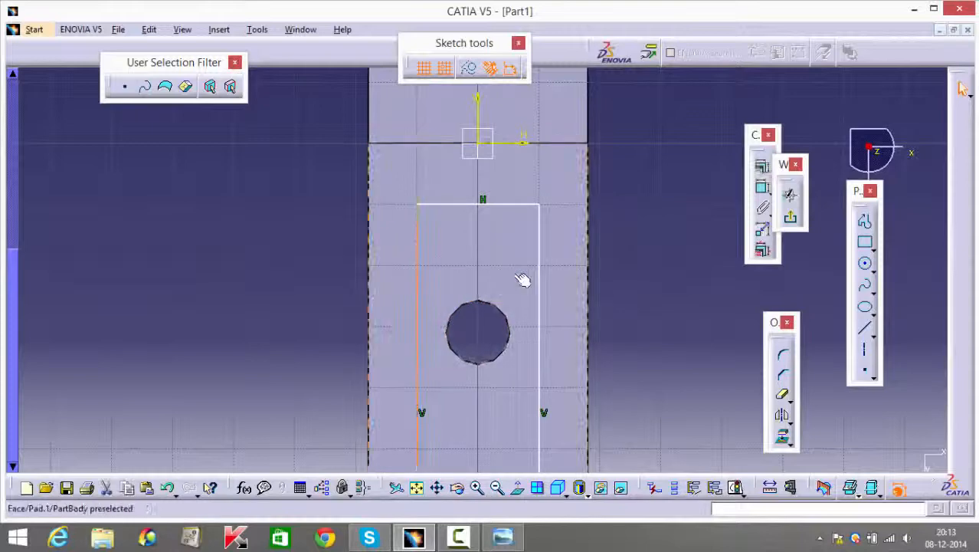
left_click(547, 274, "ctrl")
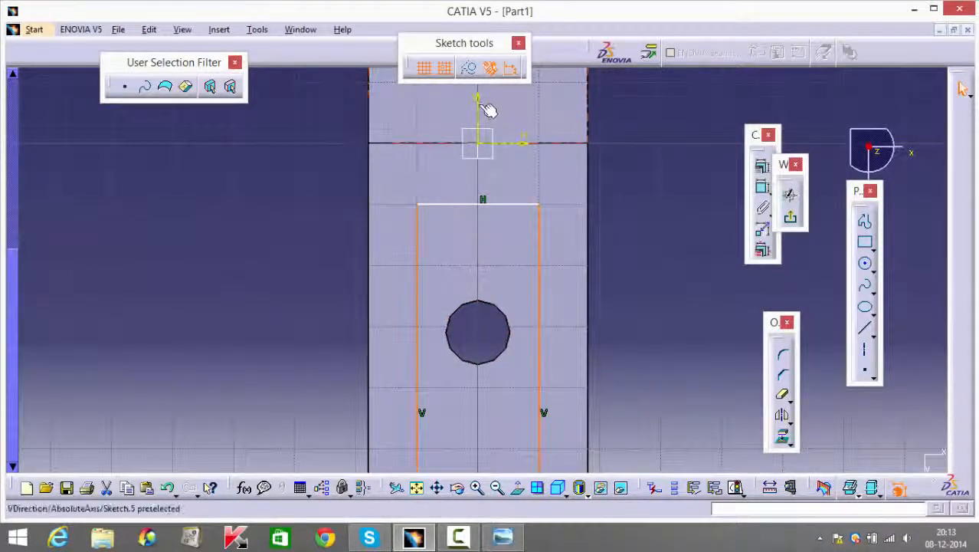
left_click(761, 166)
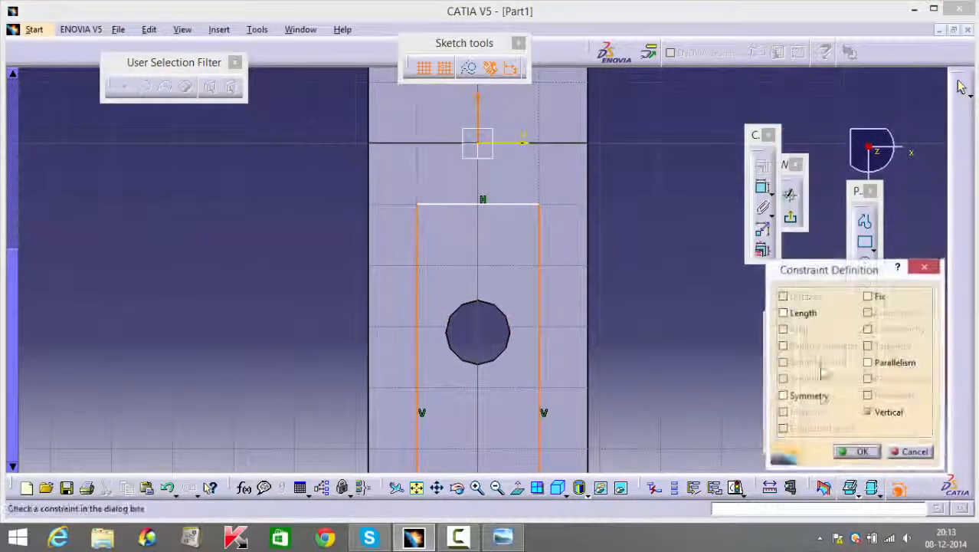
left_click(810, 395)
left_click(859, 452)
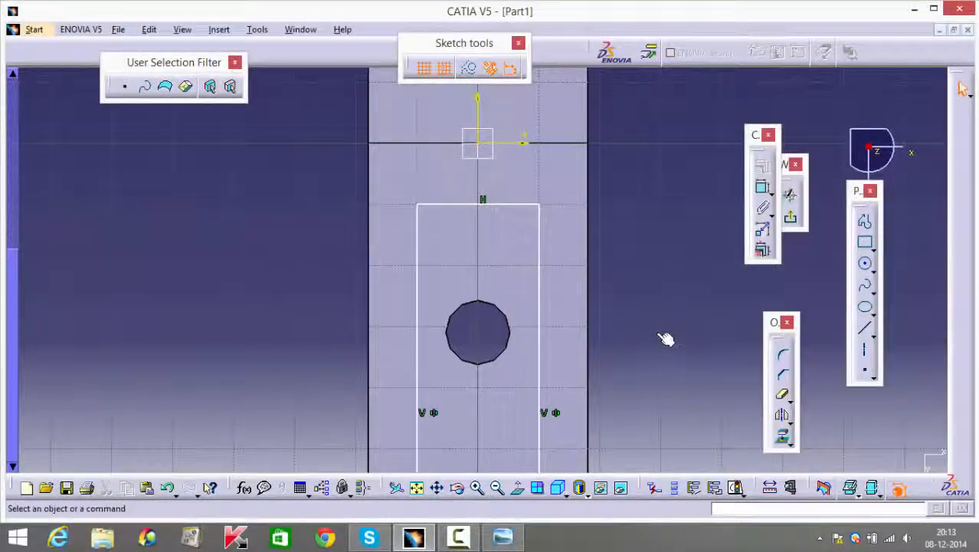
Step: Dimension the rectangle's width and set its outer short side 8 mm from the base's end edge
mouse_move(631, 329)
middle_mouse_down()
mouse_move(628, 428)
mouse_move(622, 261)
middle_mouse_up()
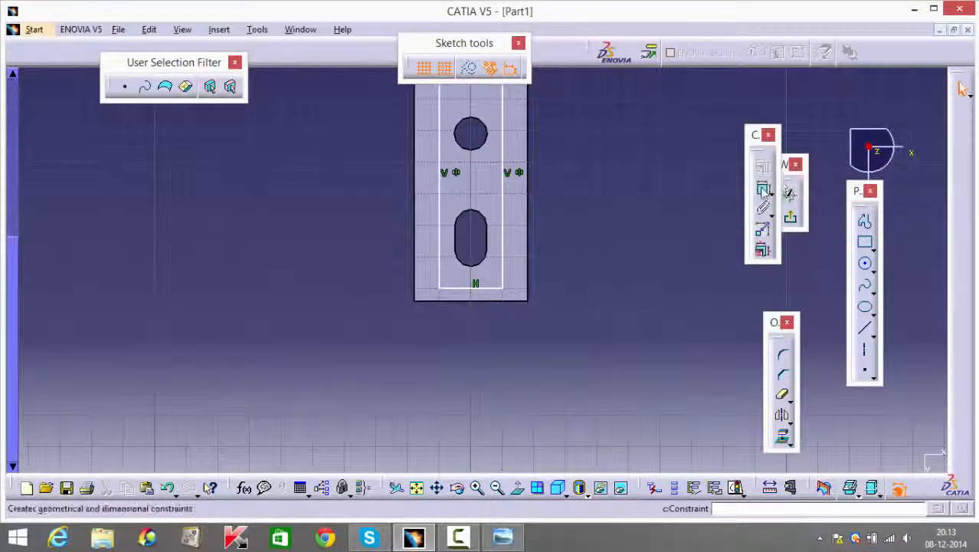
left_click(492, 289)
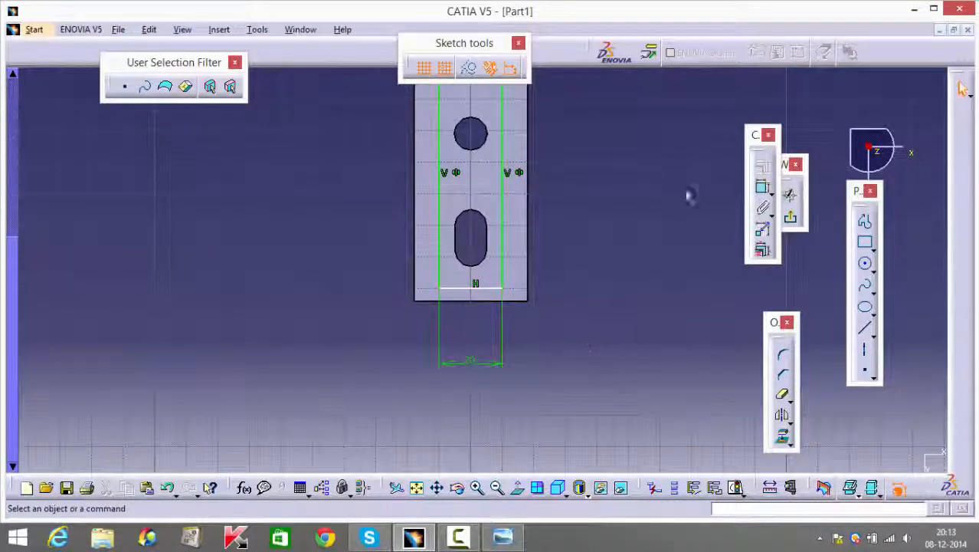
left_click(477, 289)
left_click(571, 294)
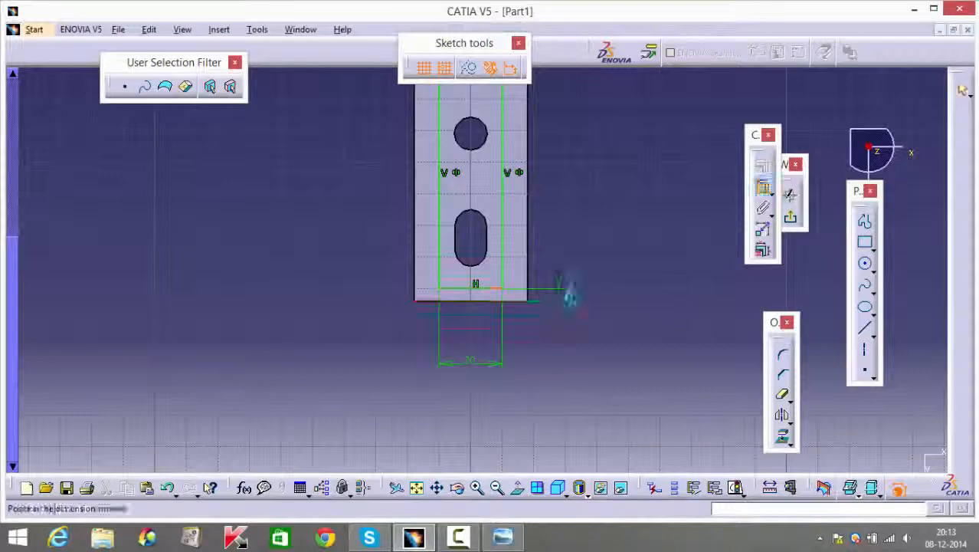
double_click(571, 294)
type("8")
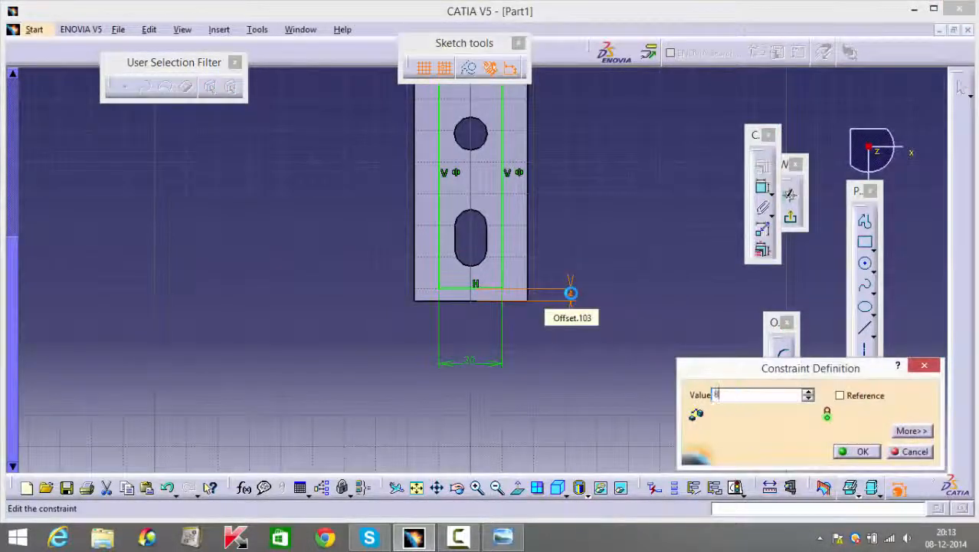
key("Return")
middle_click_drag(637, 144, 626, 287)
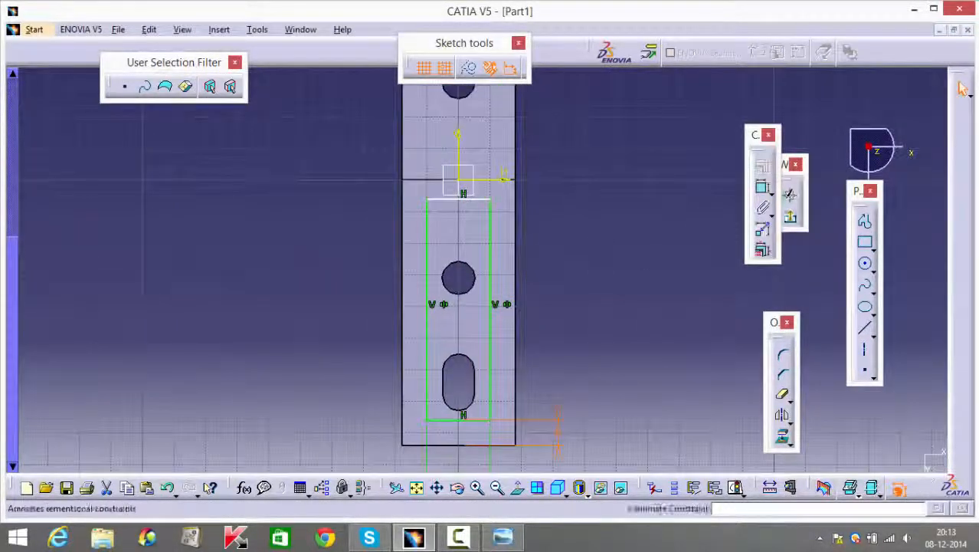
left_click(763, 187)
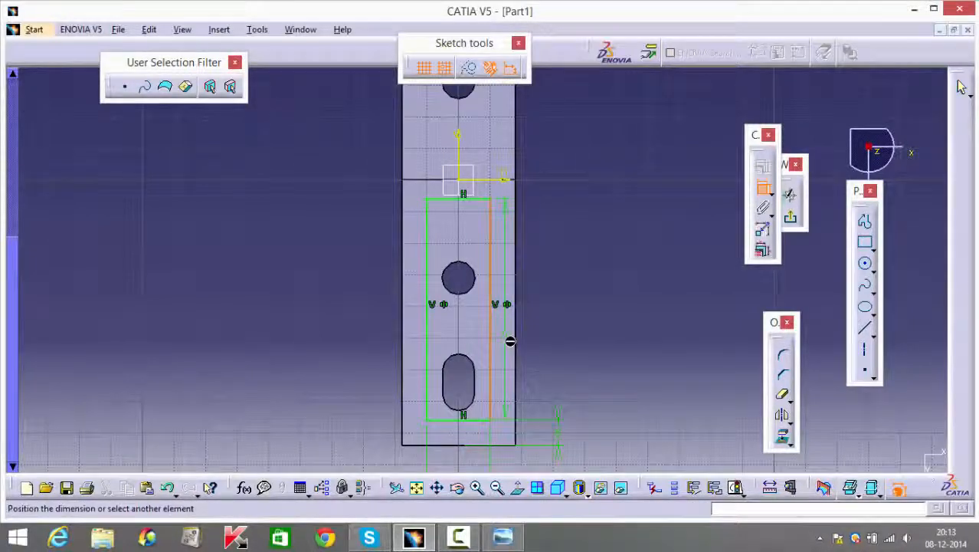
left_click(514, 330)
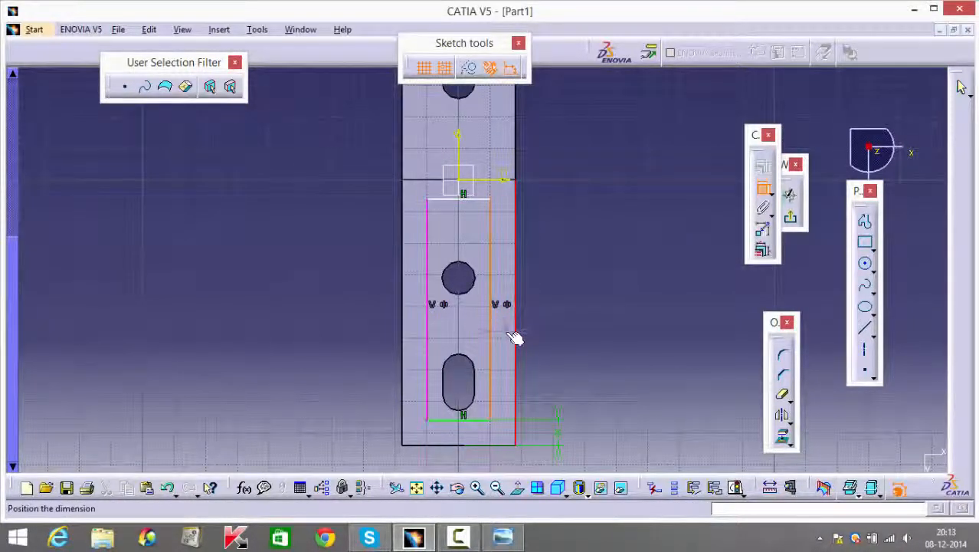
left_click(514, 334)
key("Delete")
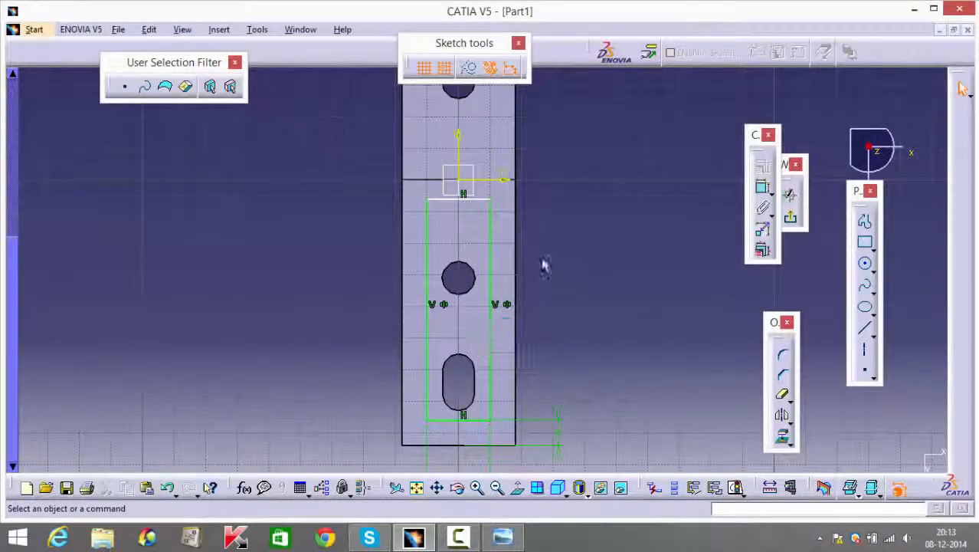
Step: Dimension the rectangle's inner short side from the sketch's H direction and set the distance to 8 mm
left_click(474, 199)
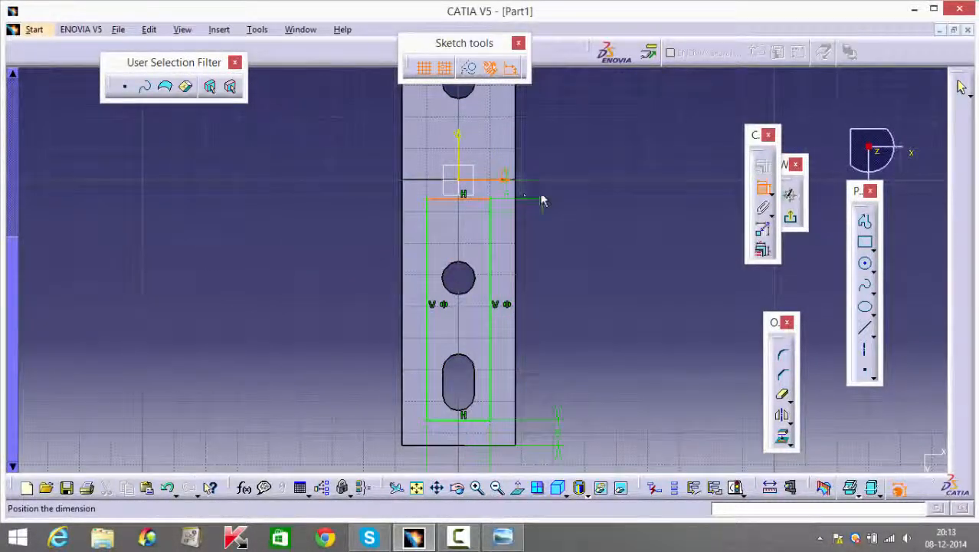
left_click(548, 199)
double_click(547, 191)
type("8mm")
key("Return")
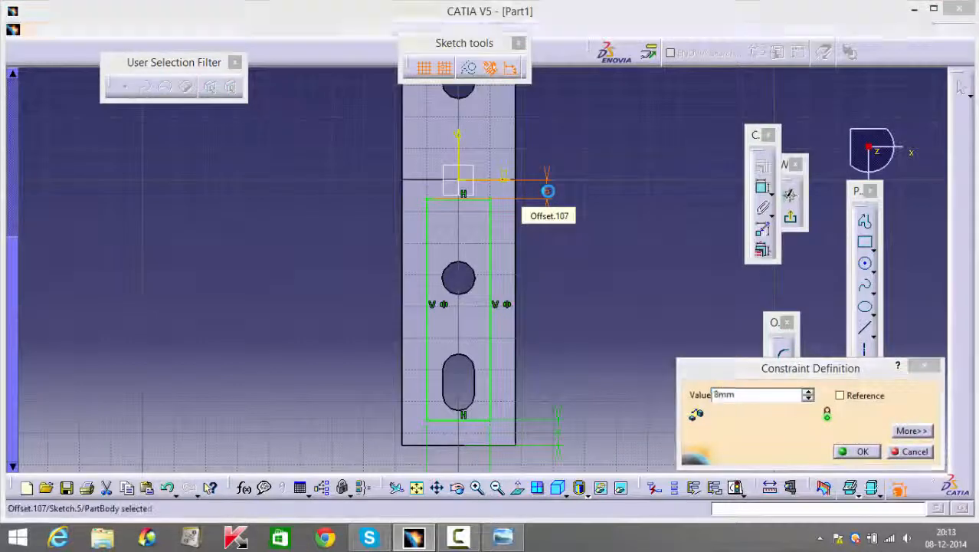
Step: Mirror the constrained rectangle about the sketch's H direction onto the other half of the base
left_click_drag(619, 181, 337, 469)
mouse_move(618, 332)
middle_mouse_down()
mouse_move(626, 389)
mouse_move(665, 330)
mouse_move(625, 365)
mouse_move(624, 395)
middle_mouse_up()
middle_click_drag(615, 309, 620, 380)
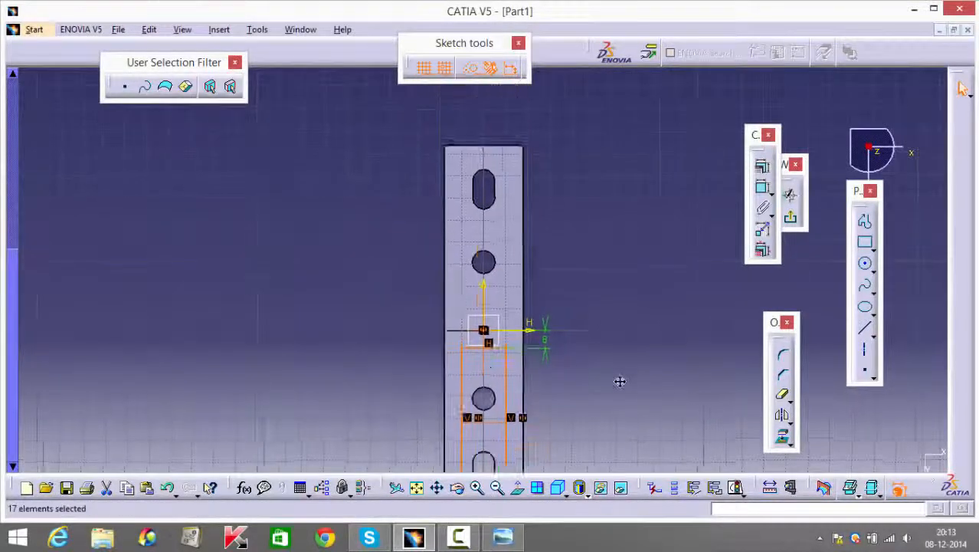
left_click(783, 415)
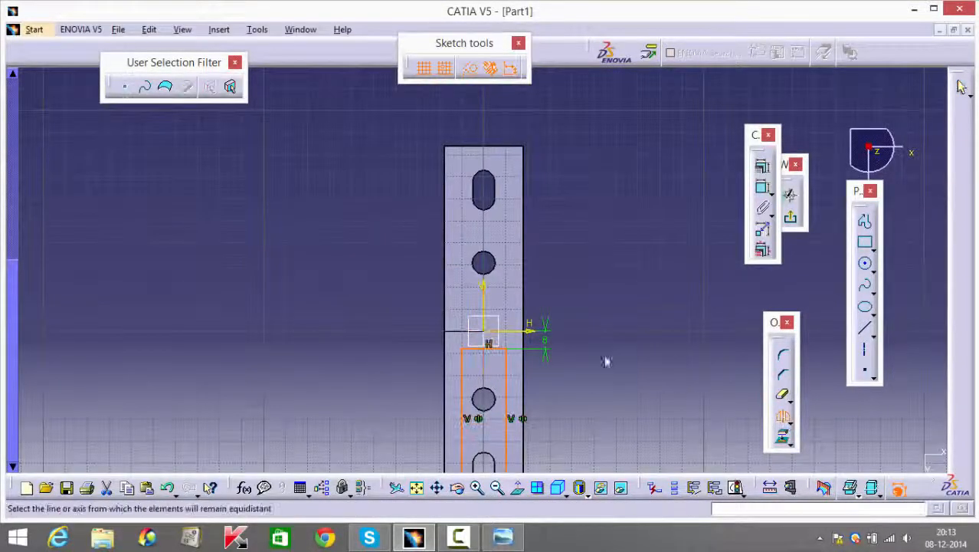
left_click(529, 337)
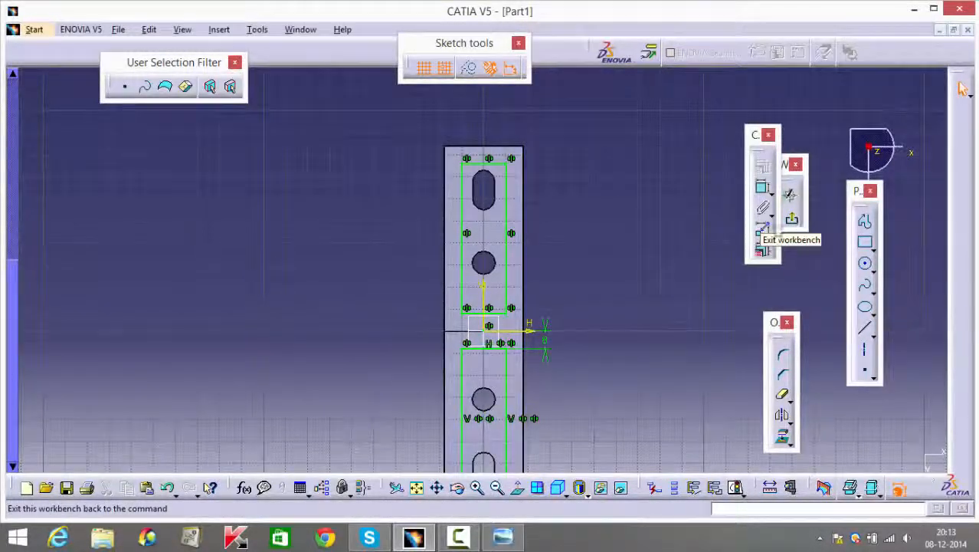
Step: Exit the sketch and cut both rectangles into the underside as a Pocket with the Dimension type and 3 mm depth
left_click(763, 233)
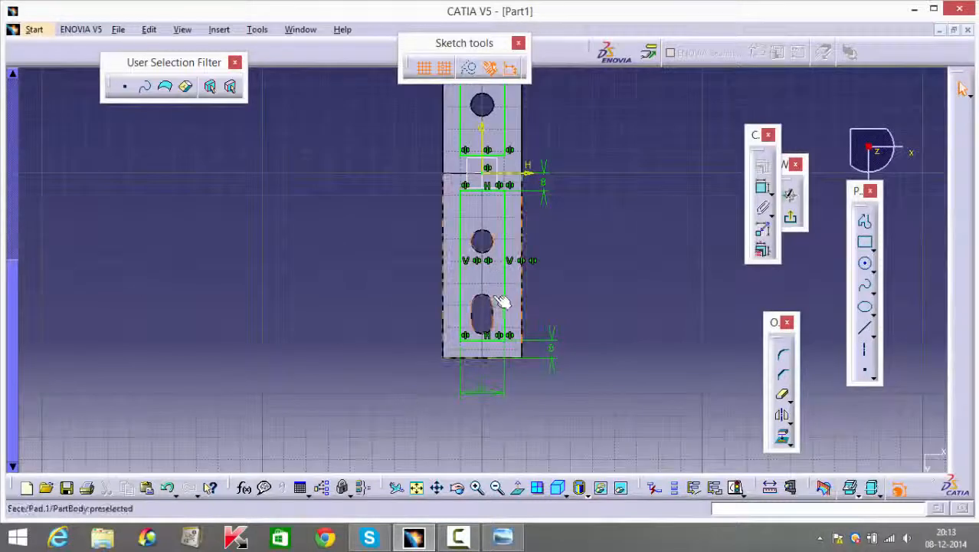
middle_click_drag(621, 237, 616, 400)
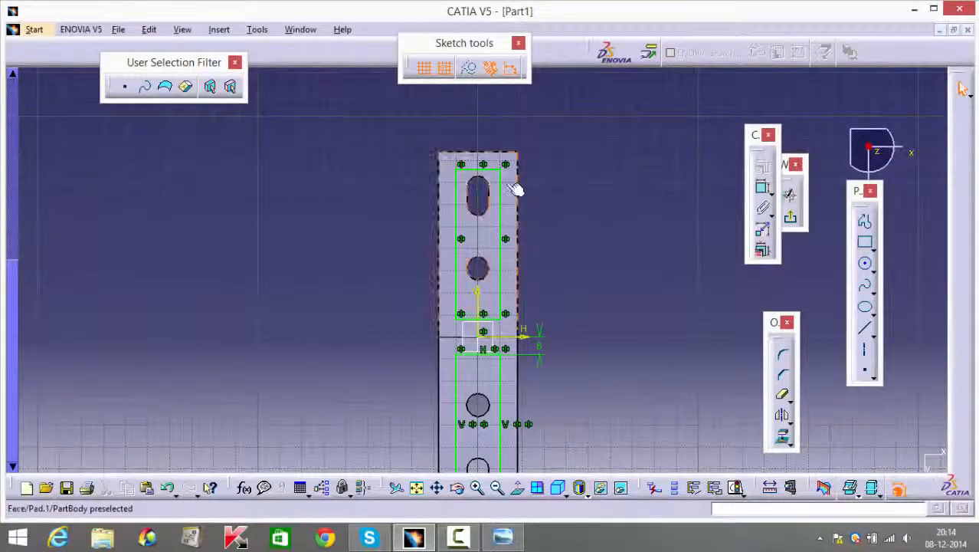
left_click(794, 220)
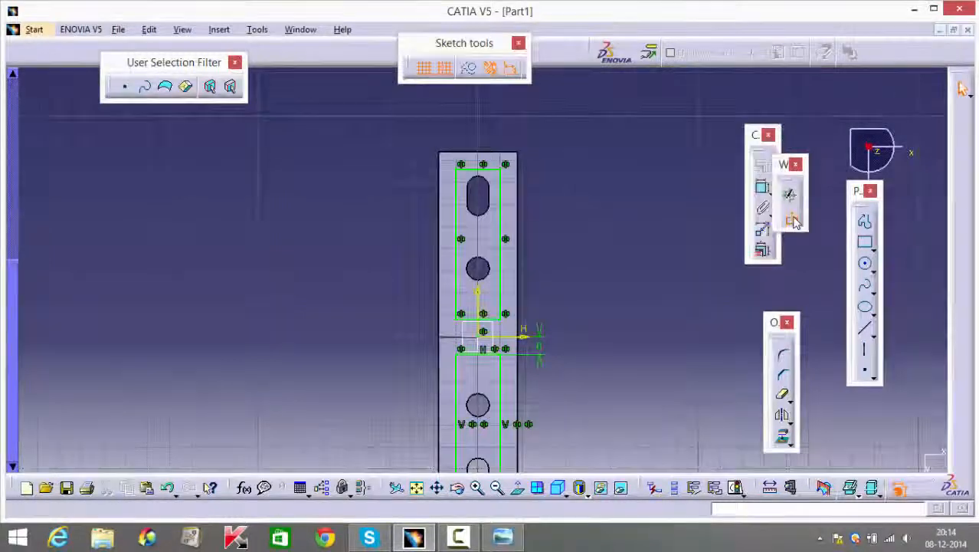
middle_click_drag(499, 379, 562, 301)
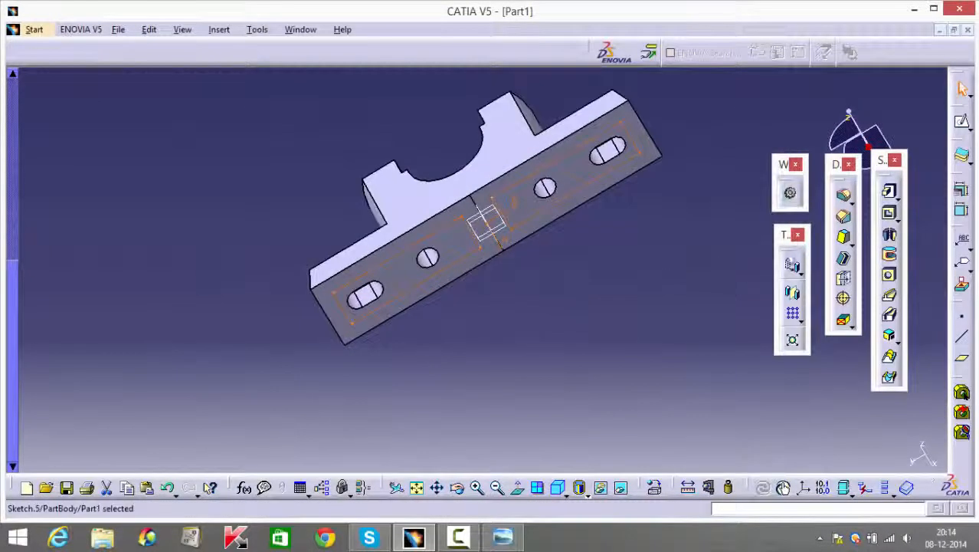
left_click(891, 215)
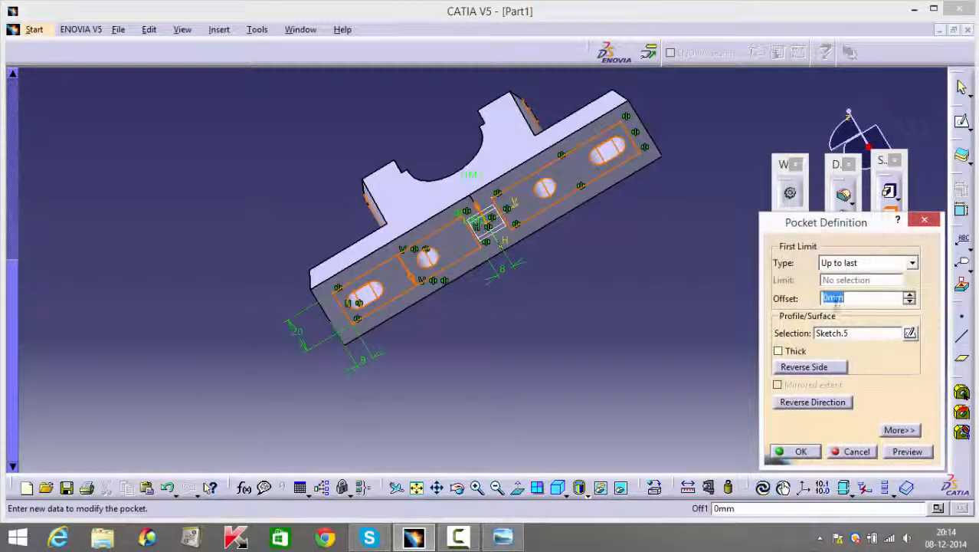
left_click(891, 263)
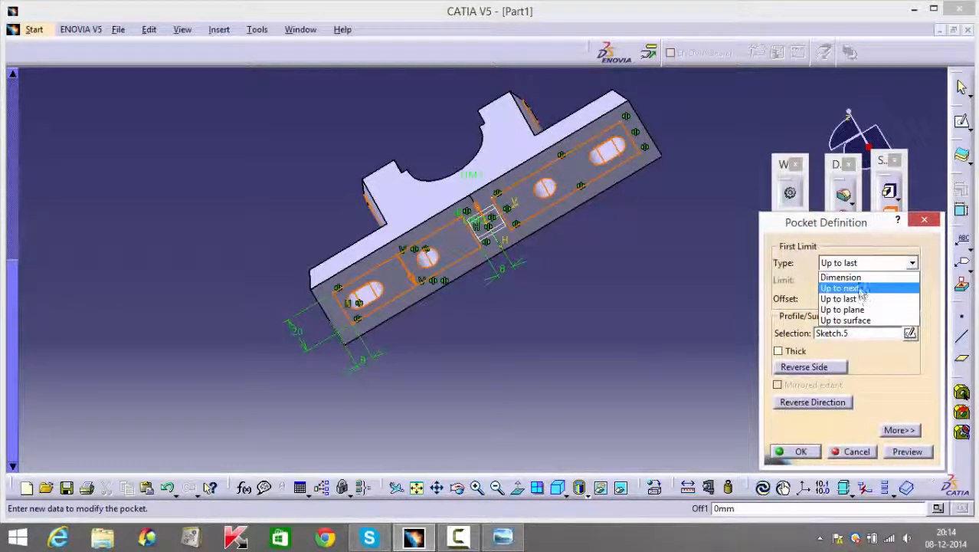
left_click(843, 278)
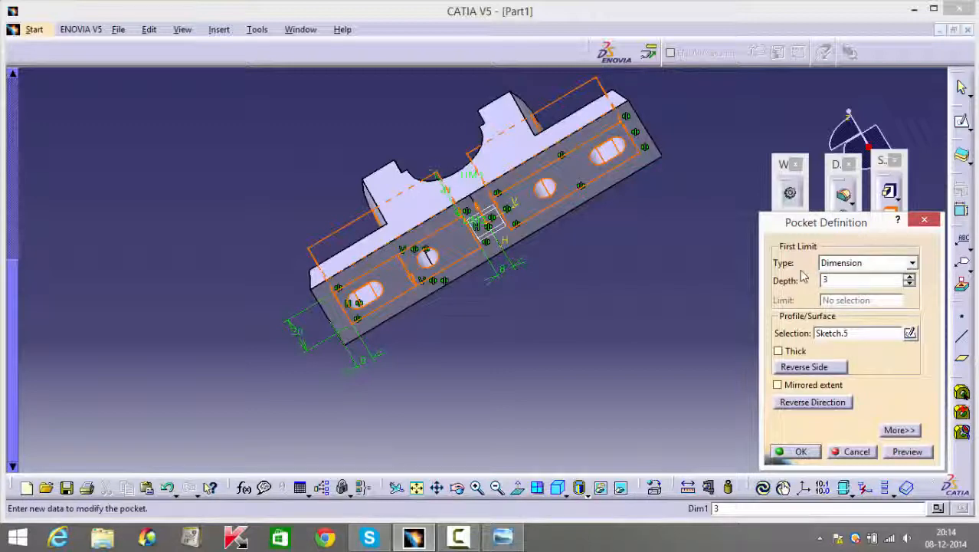
type("3")
key("Return")
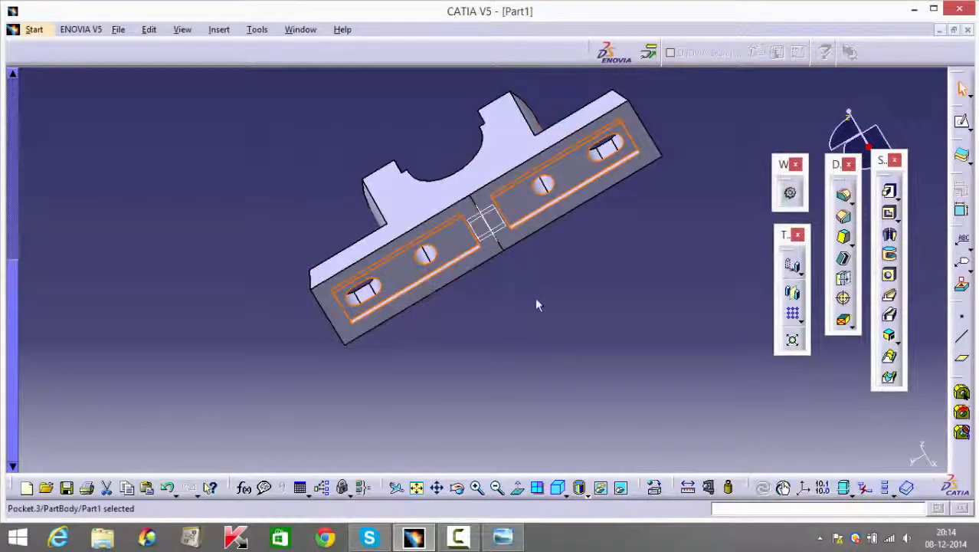
Step: Start a sketch on one recess floor and draw a rectangle about 20 mm by 20 mm around its round hole
middle_click_drag(535, 299, 459, 295)
left_click(475, 262)
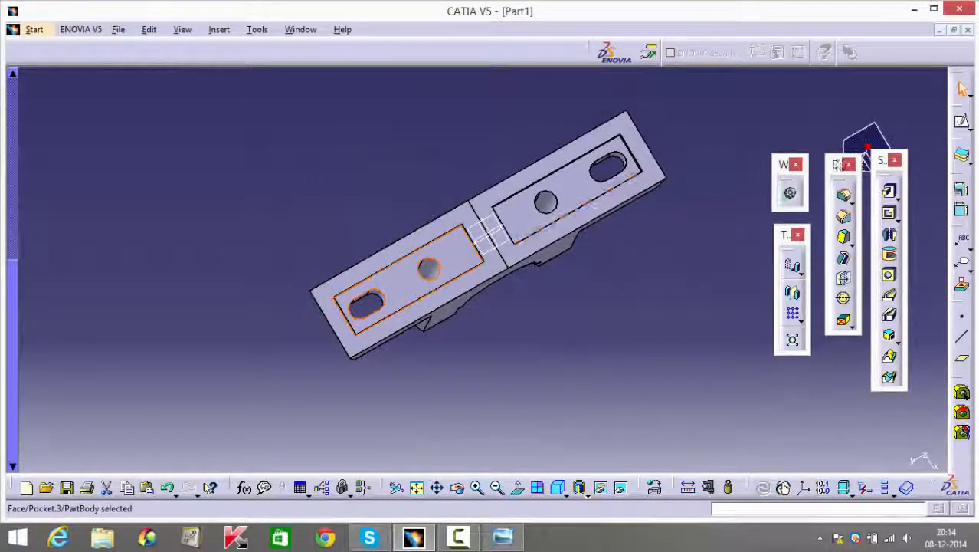
left_click(961, 121)
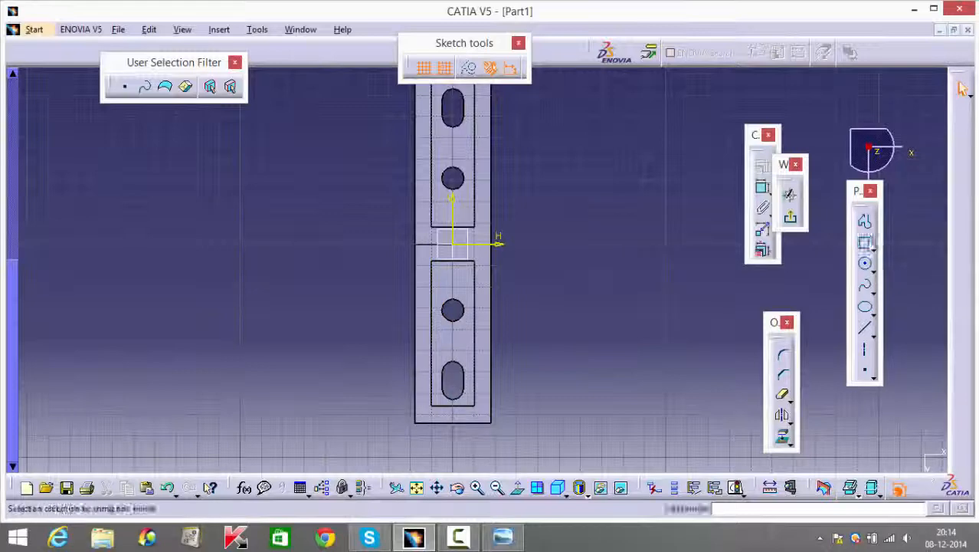
left_click(865, 243)
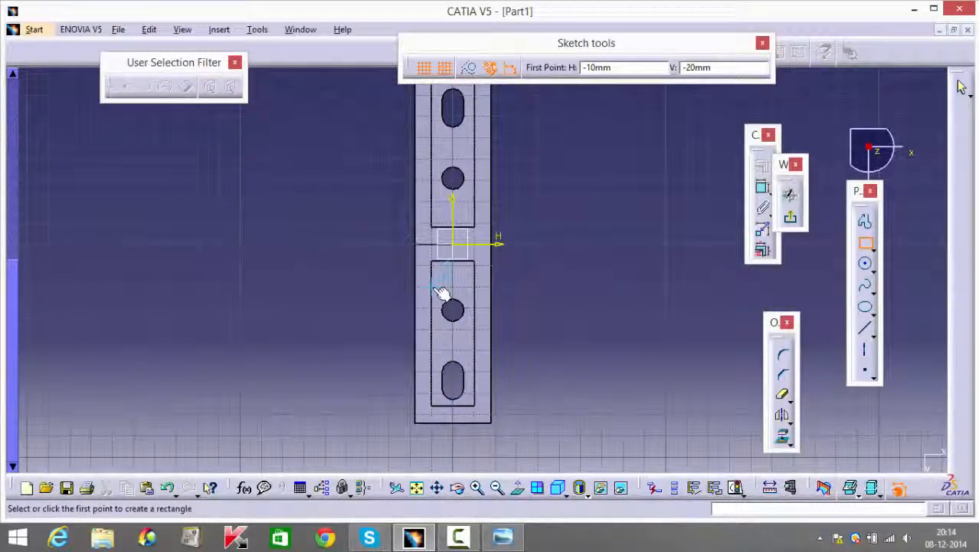
left_click(432, 288)
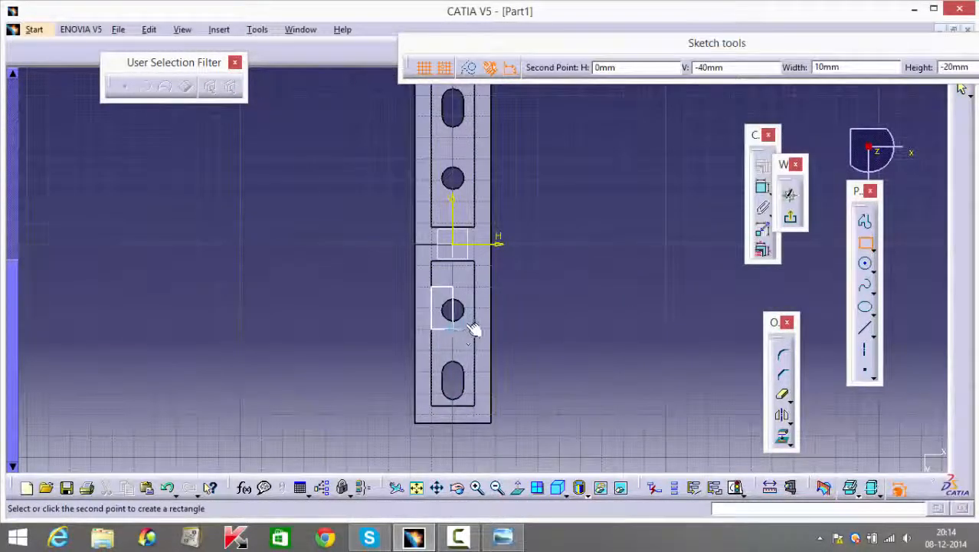
left_click(474, 328)
left_click(604, 299)
mouse_move(605, 299)
middle_mouse_down()
mouse_move(593, 182)
mouse_move(626, 158)
mouse_move(647, 87)
middle_mouse_up()
Step: Dimension the width and height of the rectangle around the round hole
left_click(763, 188)
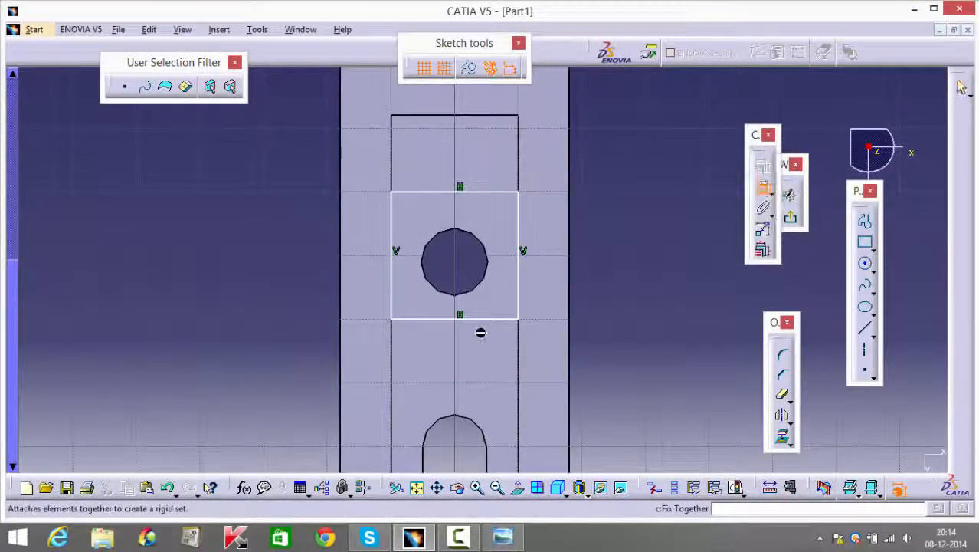
left_click(484, 321)
left_click(490, 361)
left_click(762, 189)
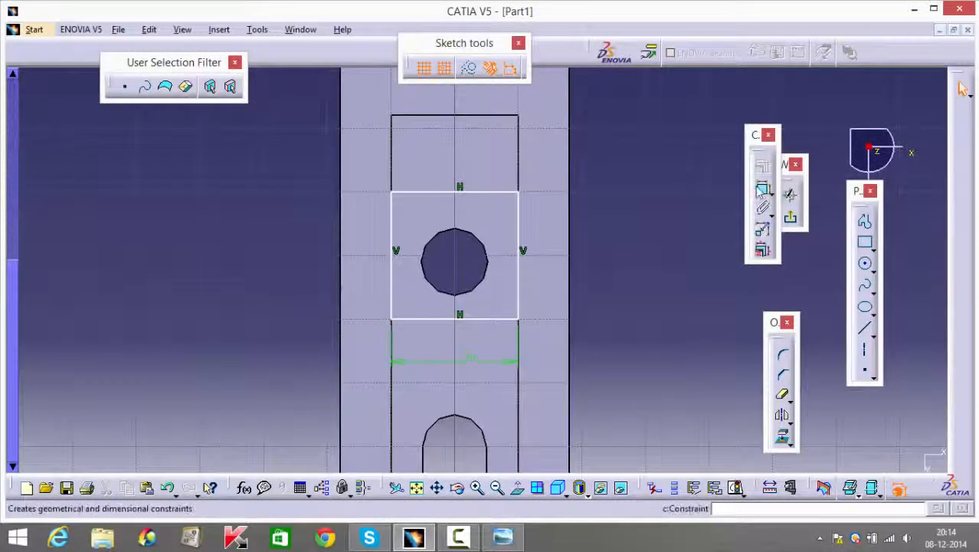
left_click(520, 251)
left_click(618, 256)
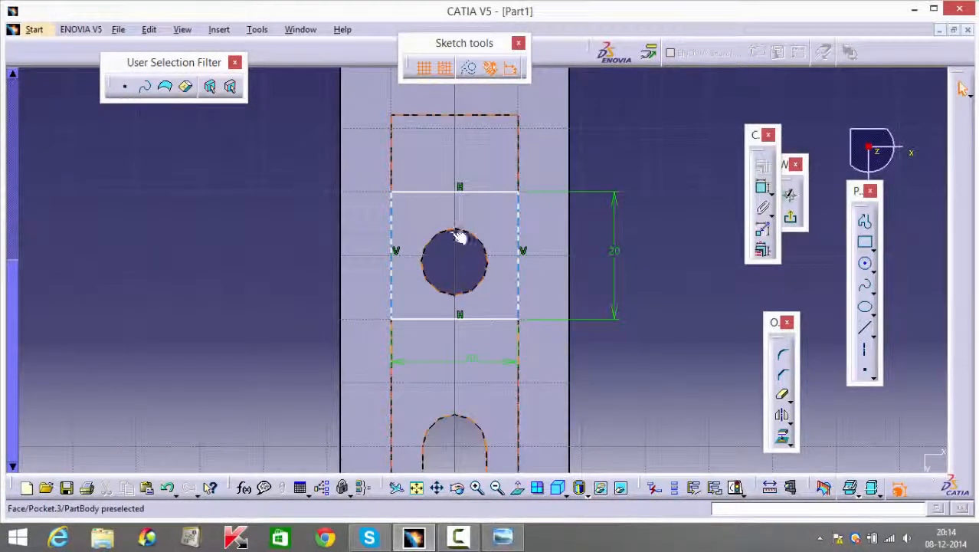
Step: Dimension the rectangle's inner side from the sketch's H direction and set the distance to 21 mm
middle_click_drag(662, 125, 658, 199)
left_click(762, 187)
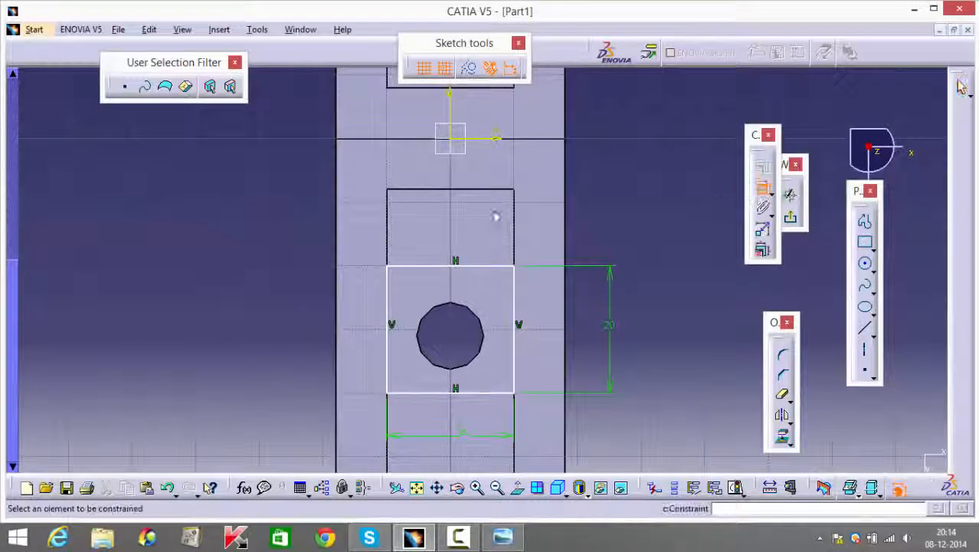
left_click(493, 267)
left_click(610, 201)
double_click(611, 197)
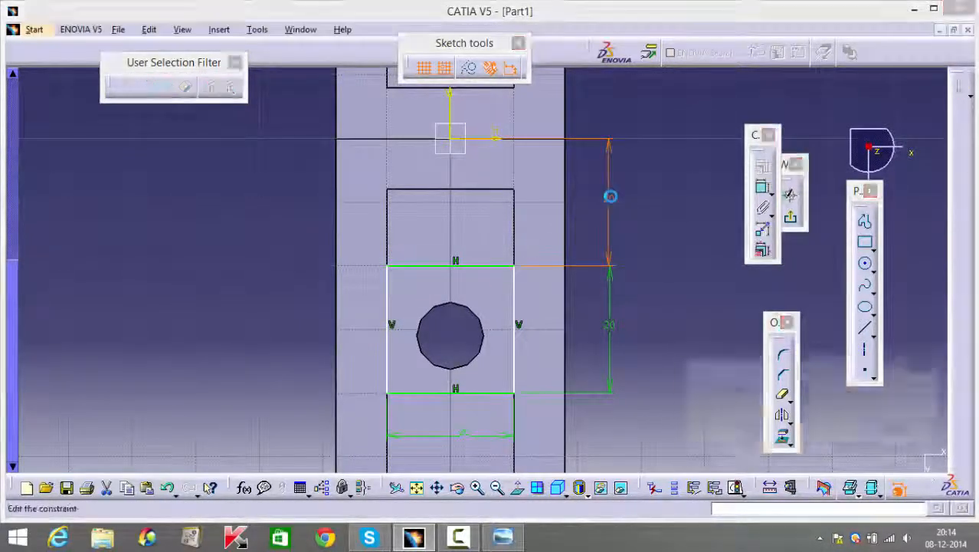
type("21")
key("Return")
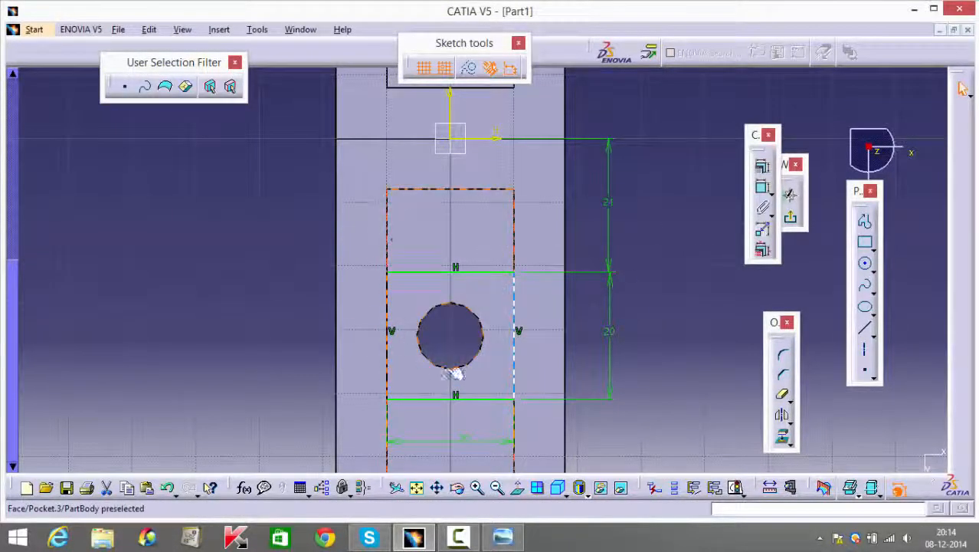
Step: Constrain one vertical side of the rectangle with Coincidence to the long edge of the recess
left_click(651, 246)
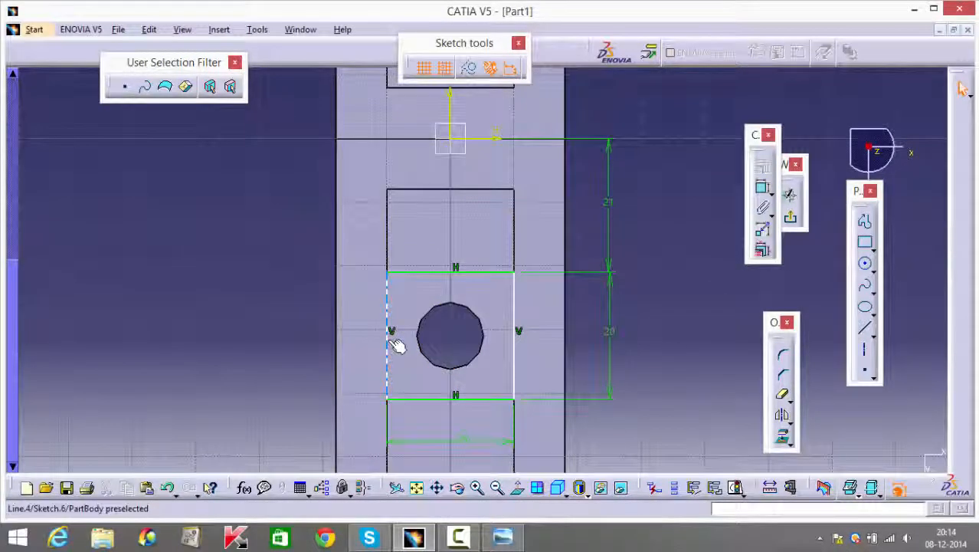
left_click(398, 240)
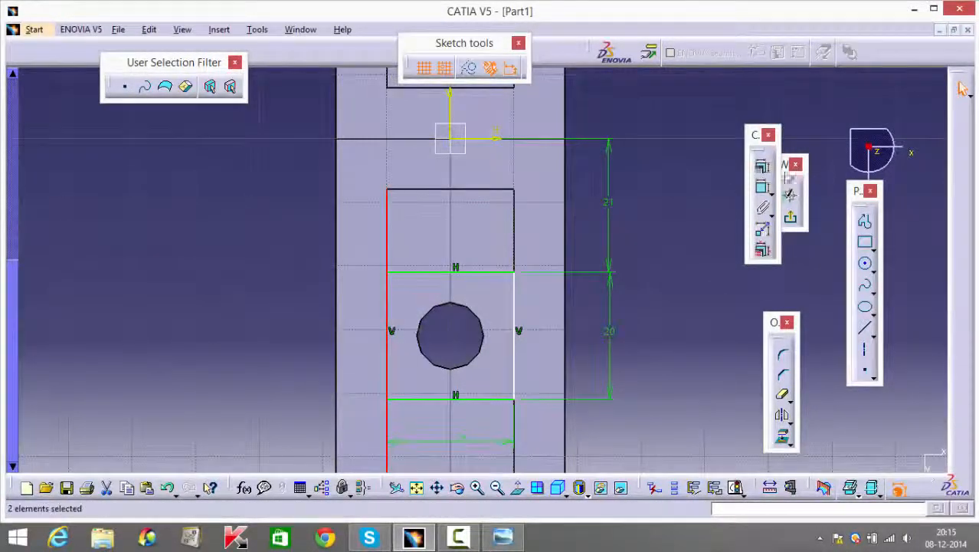
left_click(763, 169)
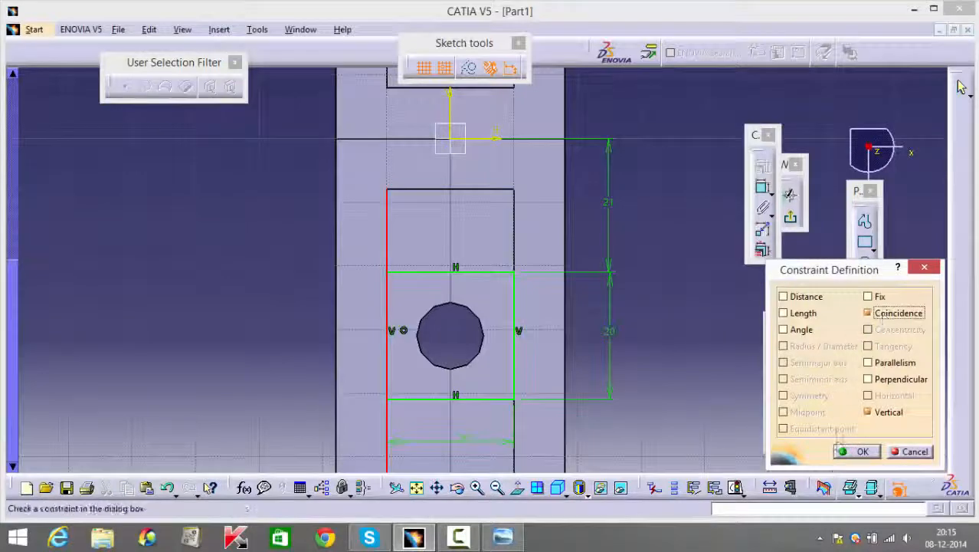
left_click(852, 452)
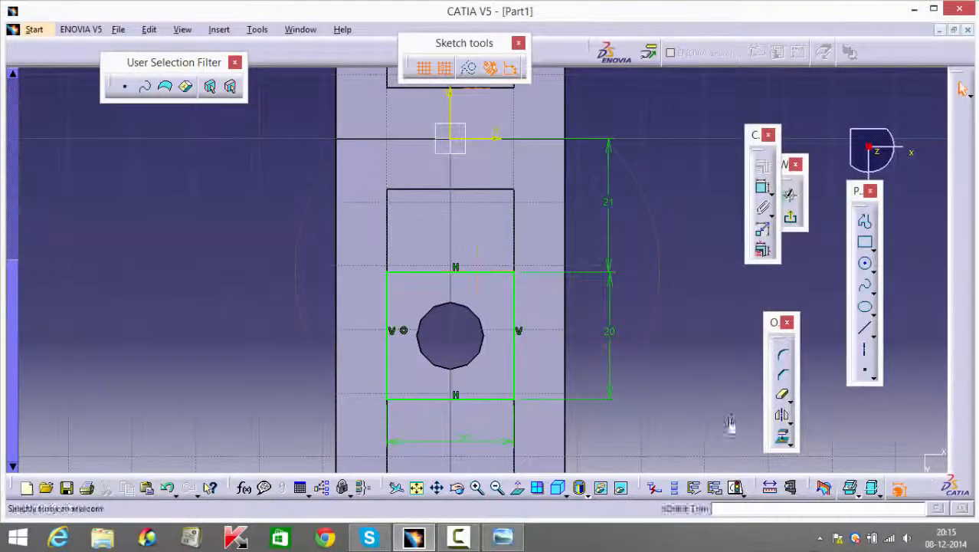
Step: Mirror the constrained rectangle about the sketch's H direction onto the recess in the other half of the base
middle_click_drag(731, 426, 712, 471)
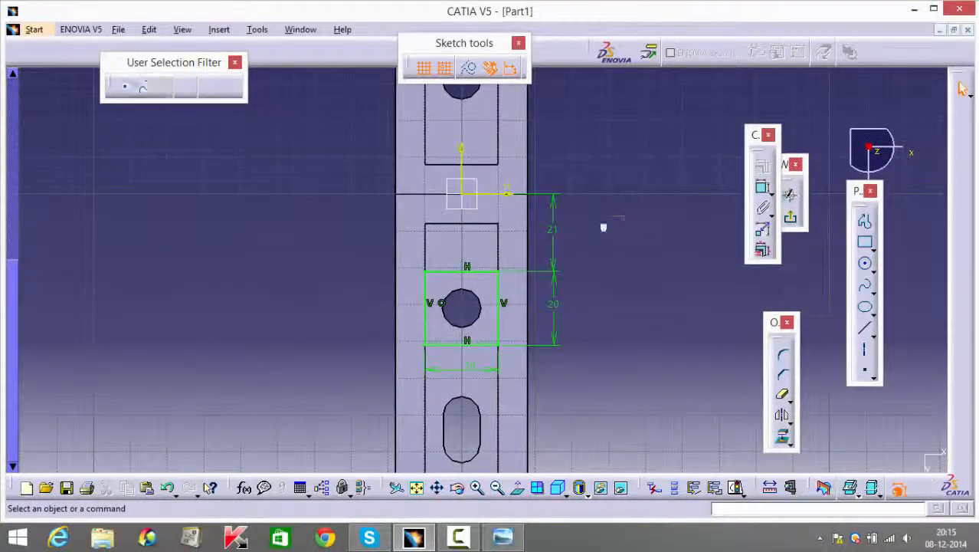
left_click_drag(624, 217, 411, 379)
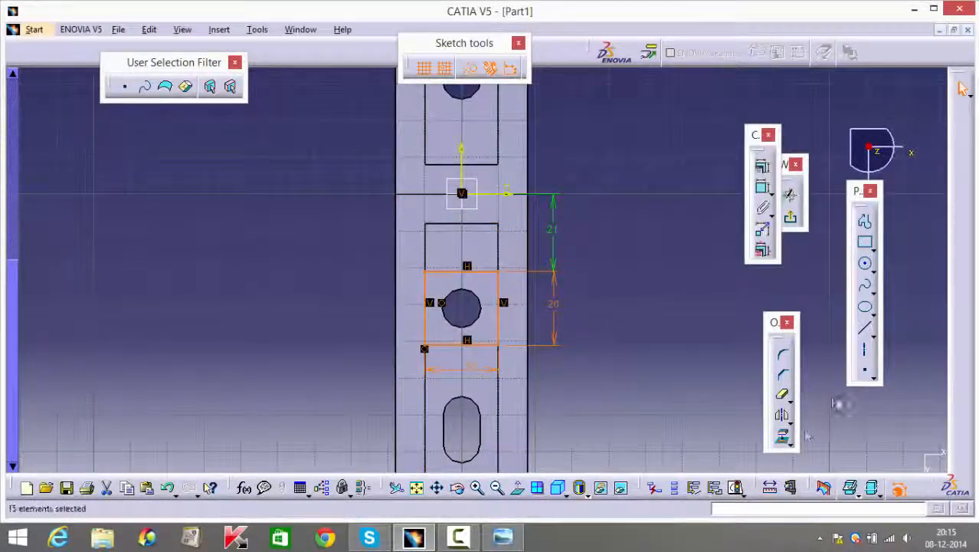
left_click(782, 416)
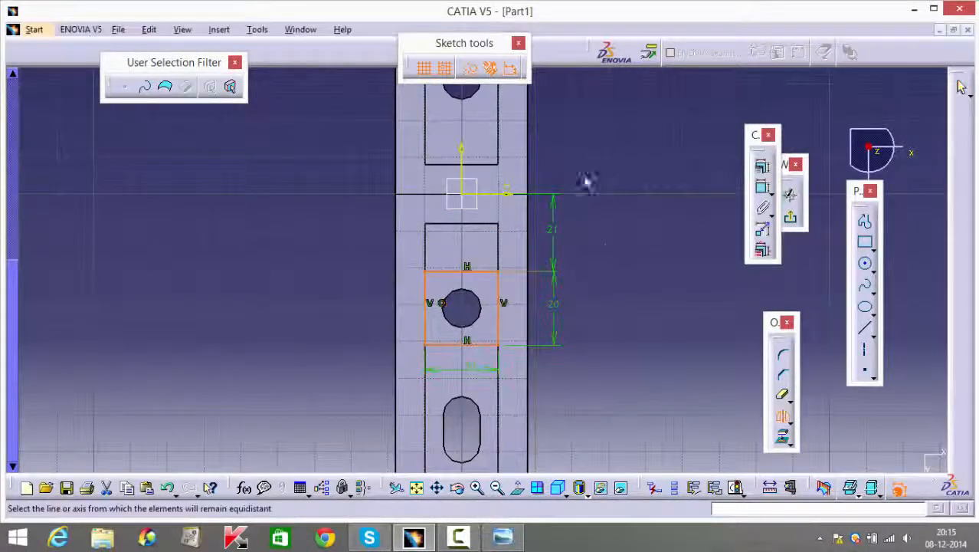
middle_click_drag(586, 179, 604, 403)
left_click(524, 430)
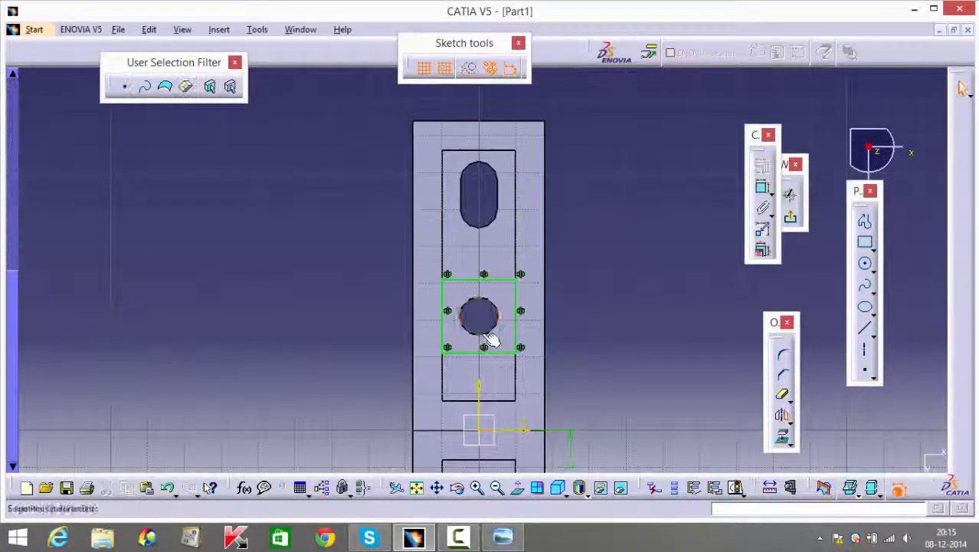
Step: Exit the sketch and create a Pocket from both rectangles with the Dimension type and 7 mm depth
left_click(790, 216)
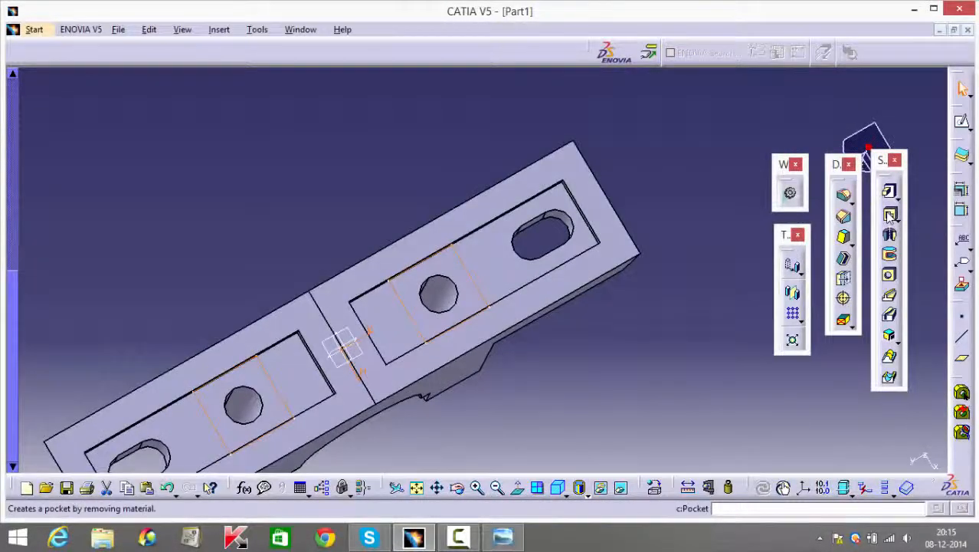
left_click(890, 216)
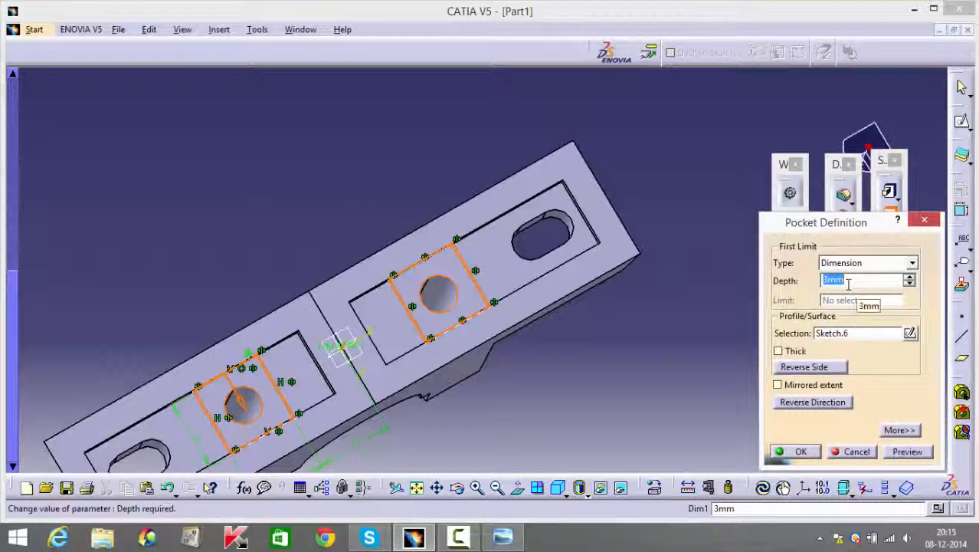
key("Return")
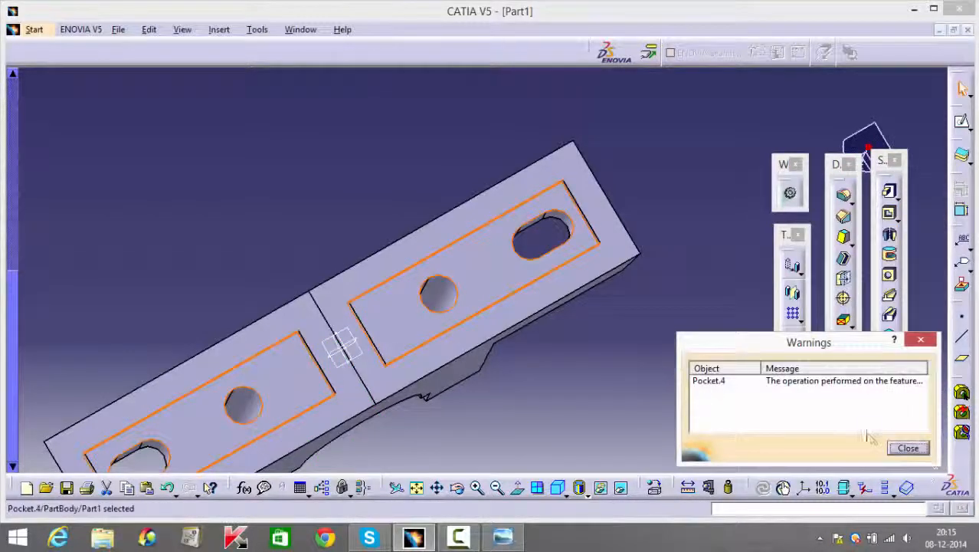
left_click(908, 447)
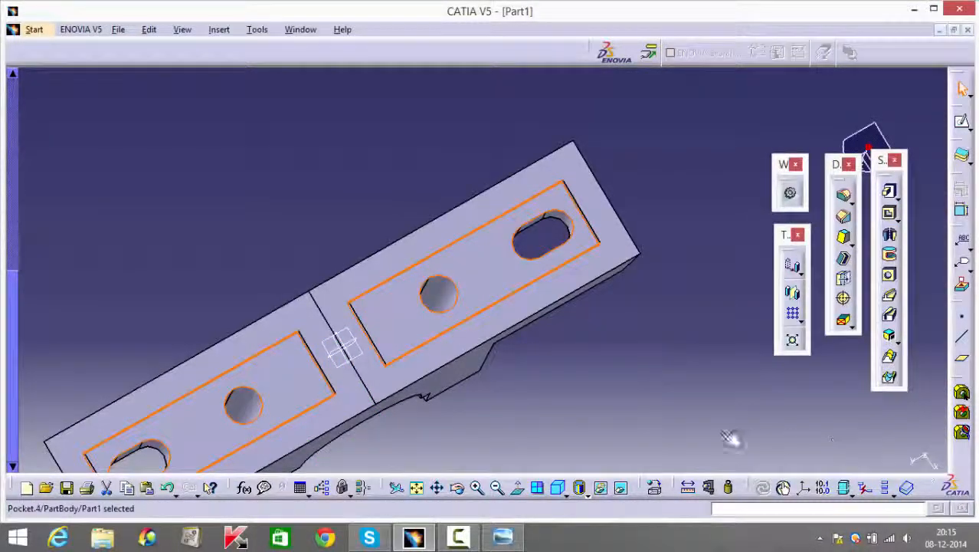
left_click(559, 362)
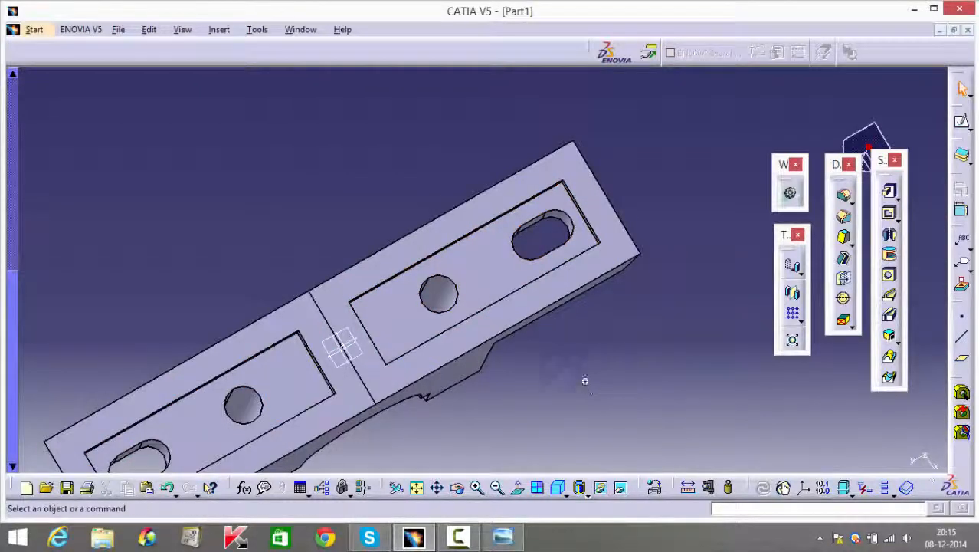
Step: Reopen the last pocket from the part body and reverse its direction so it cuts into the base
middle_click_drag(584, 380, 589, 469)
scroll(77, 249, "up", 5)
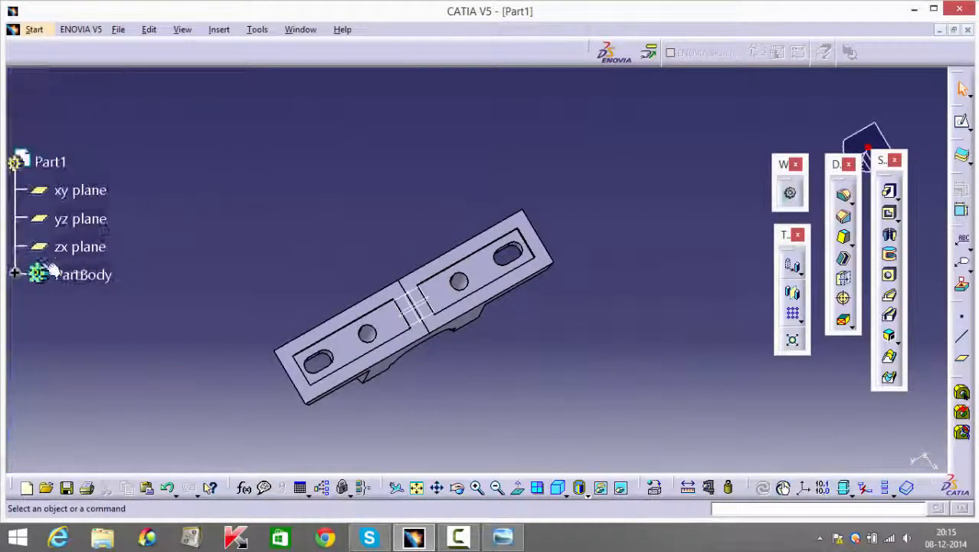
left_click(15, 274)
scroll(271, 273, "down", 10)
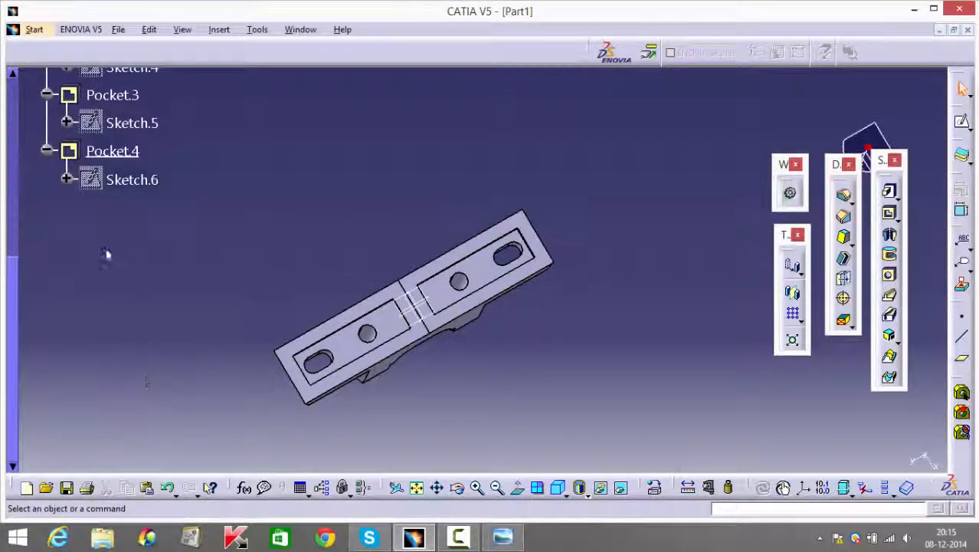
scroll(111, 238, "up", 2)
double_click(117, 197)
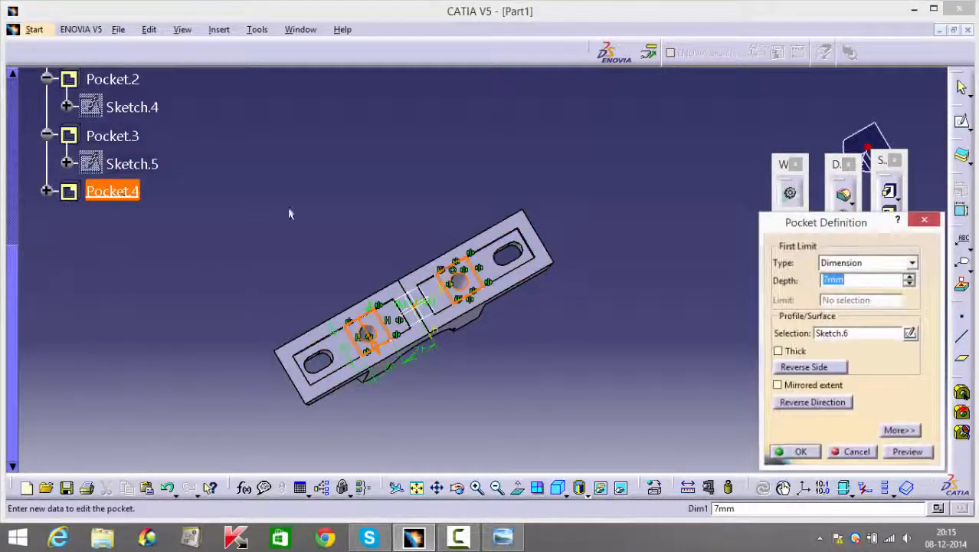
middle_click_drag(375, 253, 494, 290)
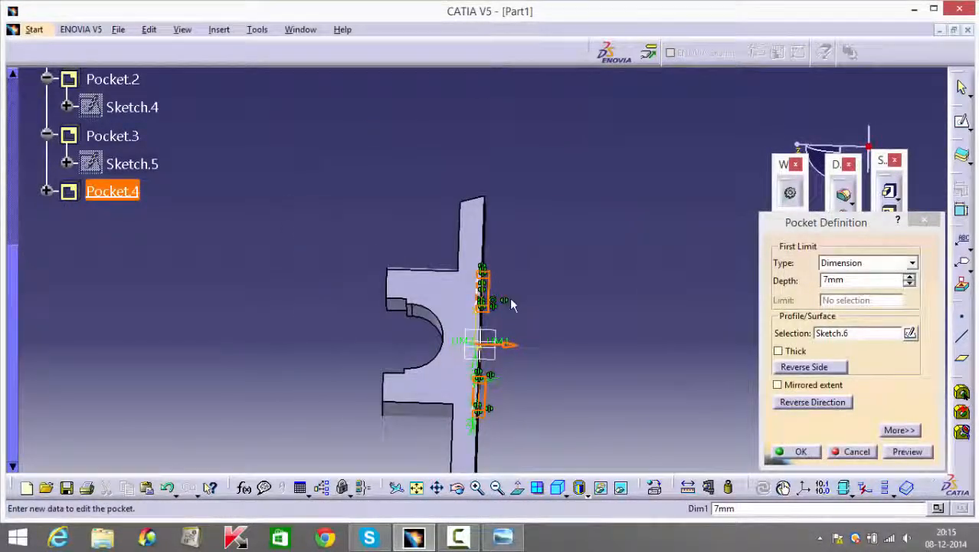
left_click(826, 407)
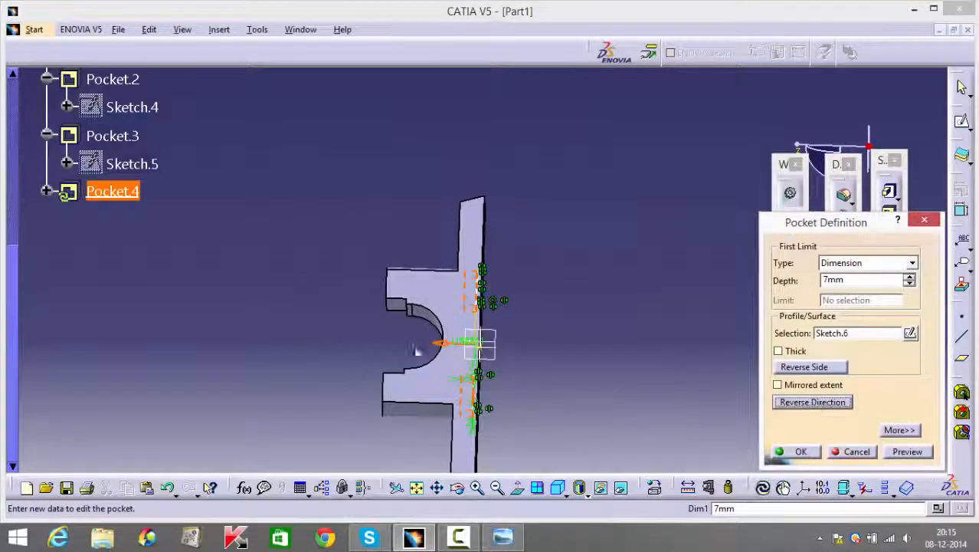
middle_click_drag(534, 324, 359, 271)
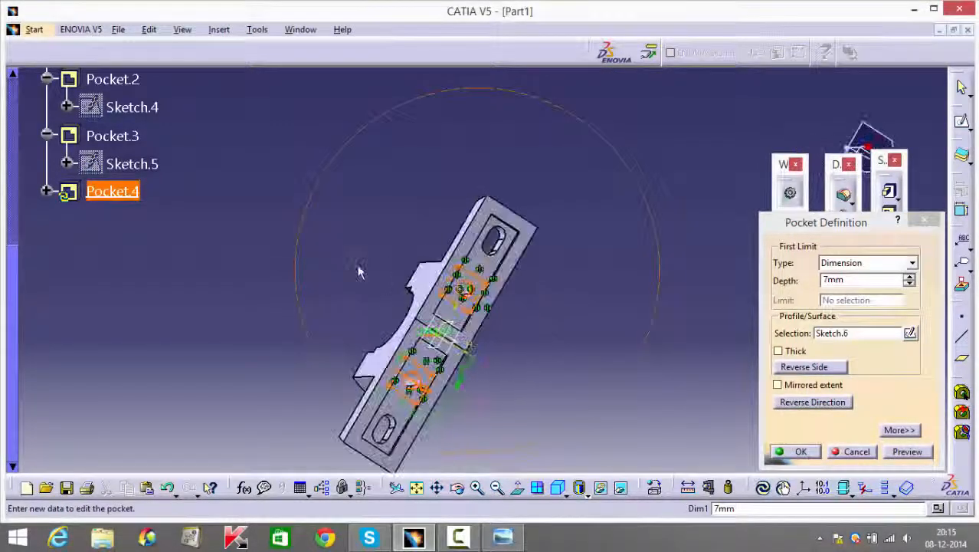
left_click(801, 451)
Step: Start a Hole on the semicircular bearing surface and open its positioning sketch
middle_click_drag(562, 381, 557, 311)
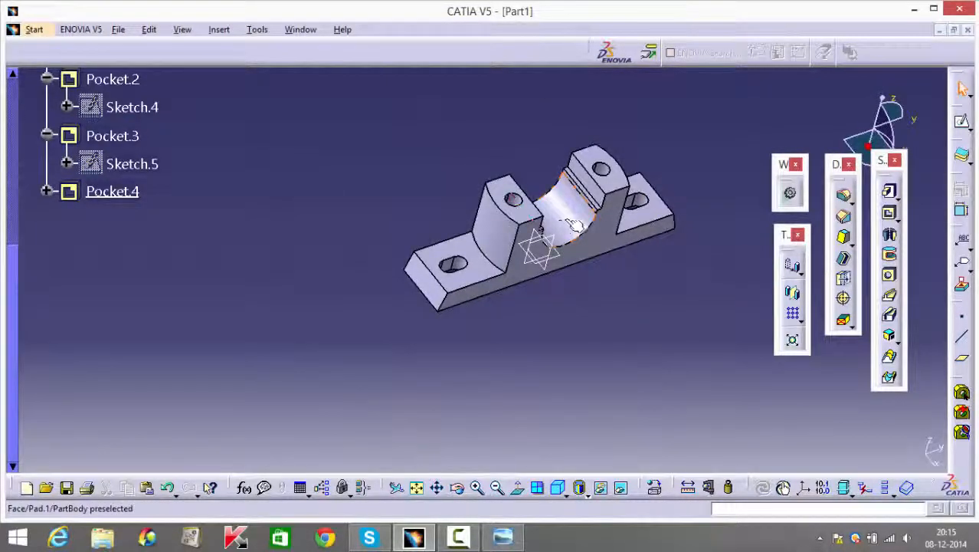
middle_click_drag(578, 217, 552, 337)
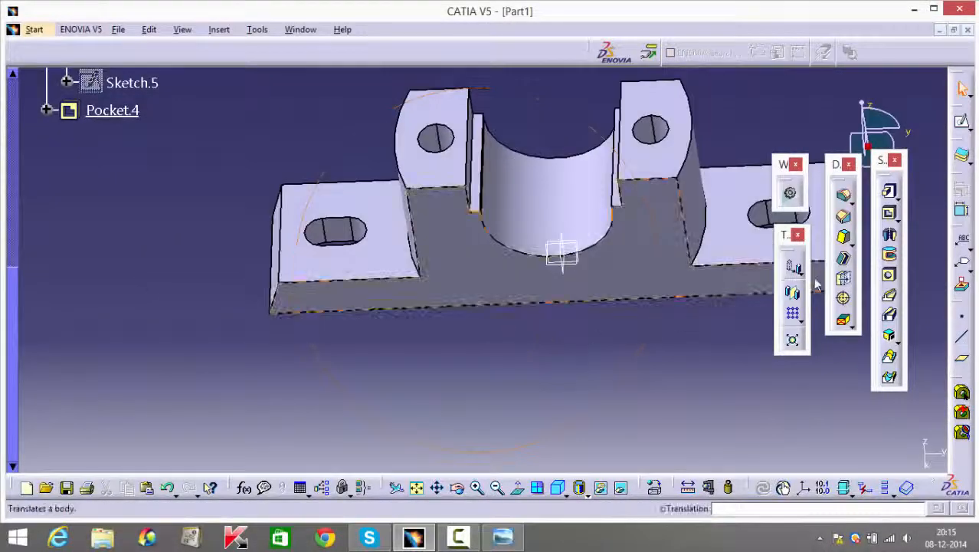
left_click(889, 278)
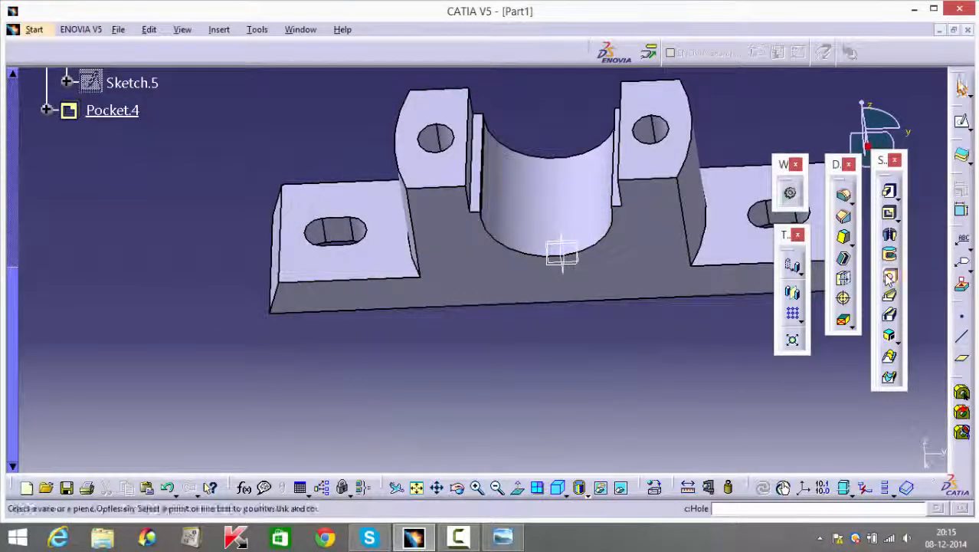
left_click(564, 212)
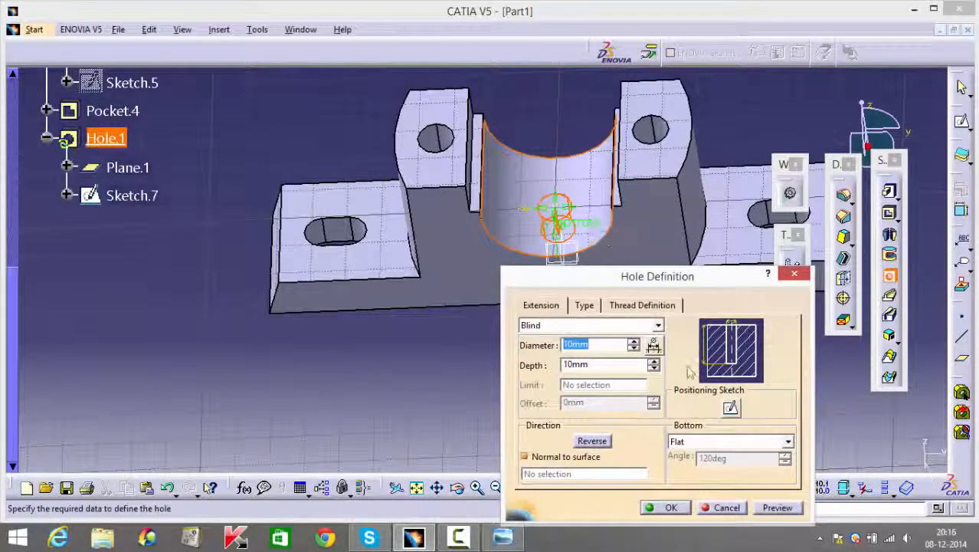
left_click(730, 408)
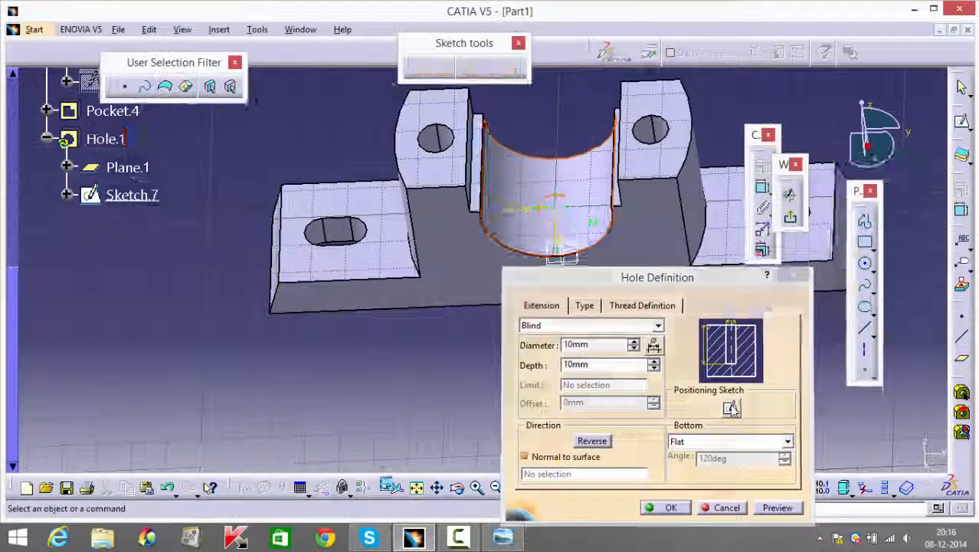
Step: Move the hole's centre point away from the sketch origin to a spot beside the recess
mouse_move(522, 337)
middle_mouse_down()
mouse_move(523, 348)
mouse_move(551, 287)
mouse_move(567, 170)
mouse_move(555, 309)
middle_mouse_up()
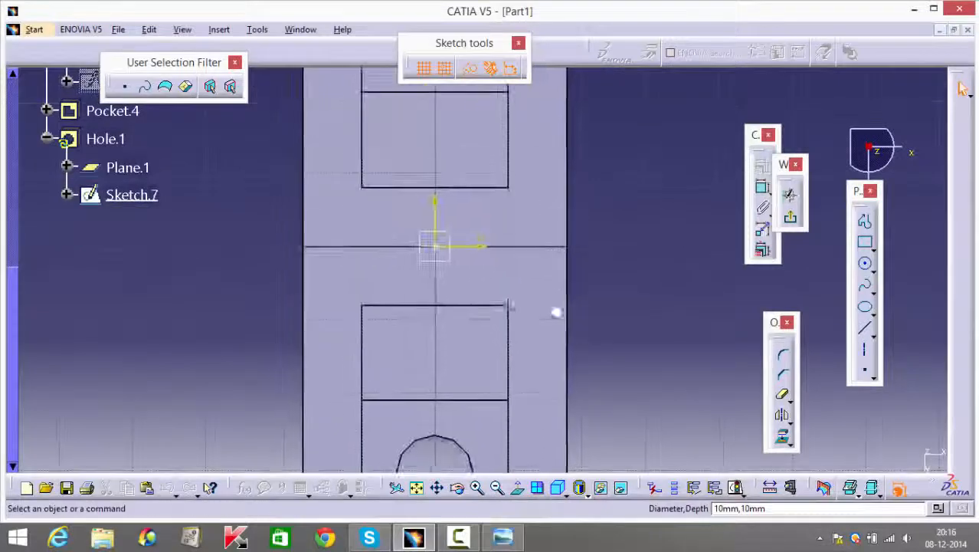
left_click(434, 244)
left_click_drag(480, 153, 506, 172)
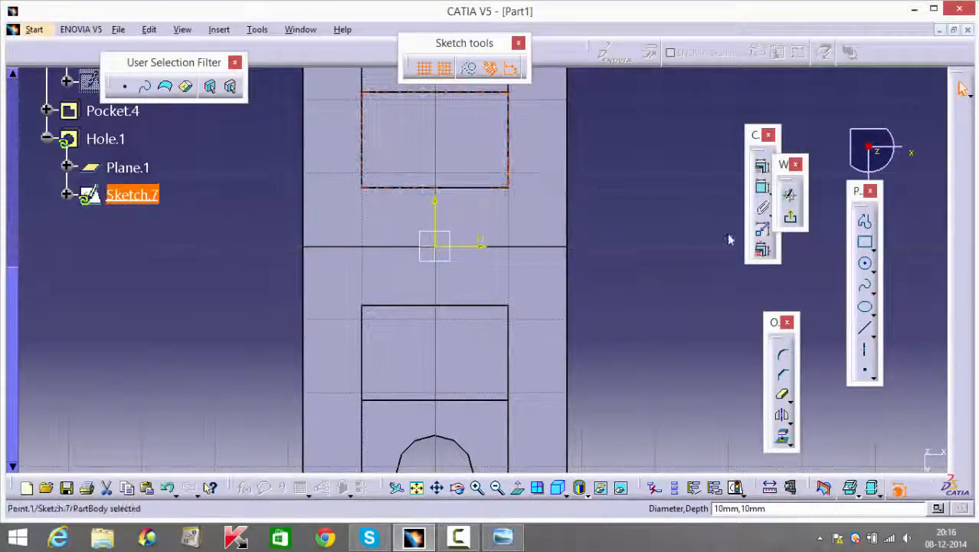
left_click(727, 233)
Step: Constrain the hole's centre point with a Coincidence to the reference plane that aligns it with the sketch's vertical axis
mouse_move(549, 190)
middle_mouse_down()
mouse_move(556, 182)
mouse_move(546, 187)
middle_mouse_up()
left_click(497, 172)
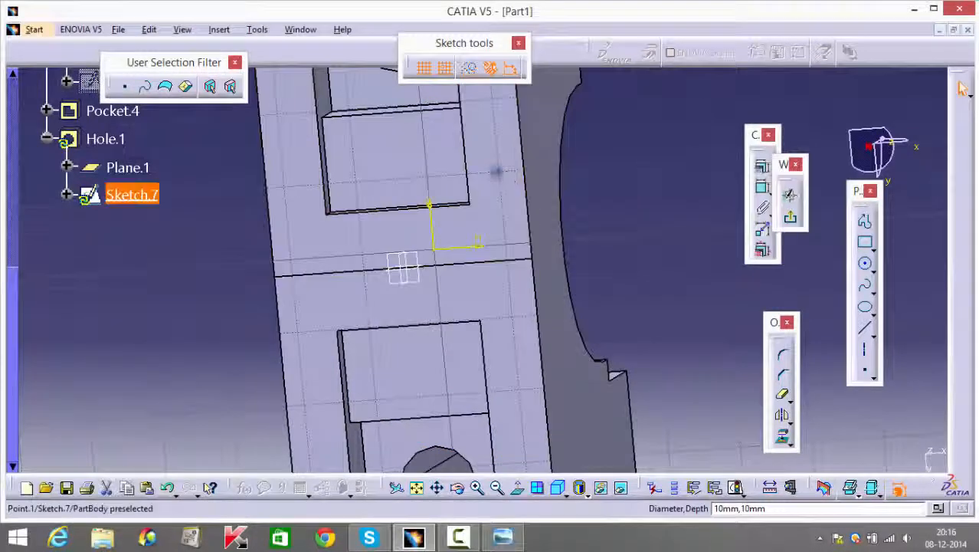
left_click(409, 263, "ctrl")
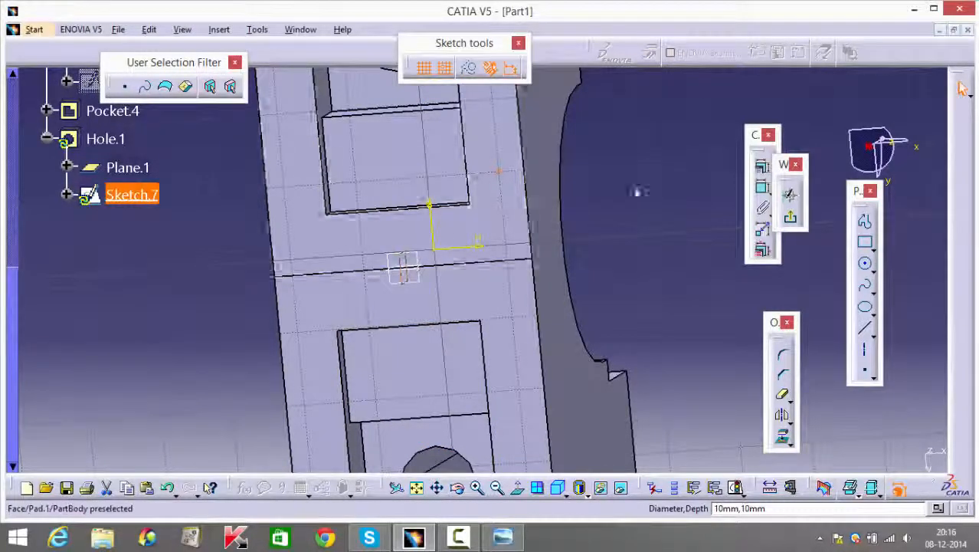
left_click(761, 165)
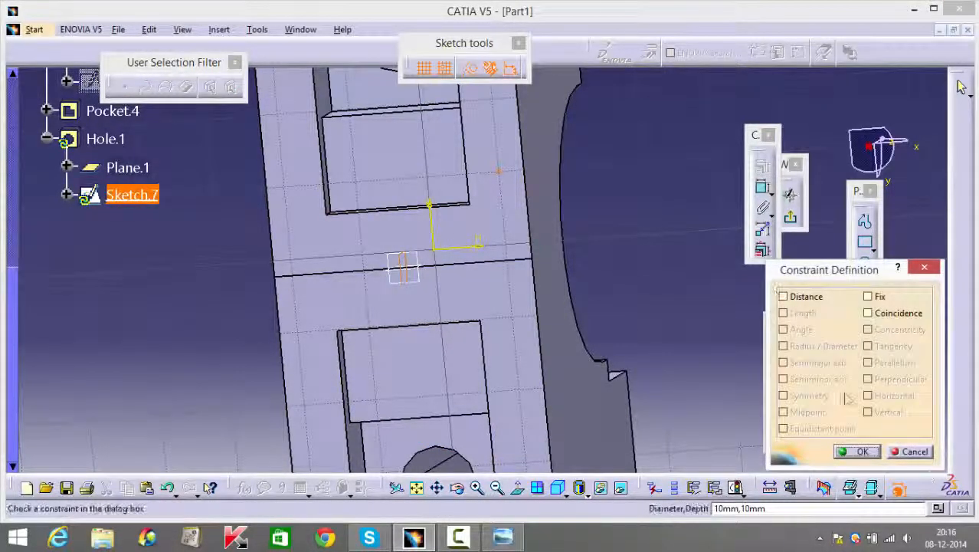
left_click(883, 315)
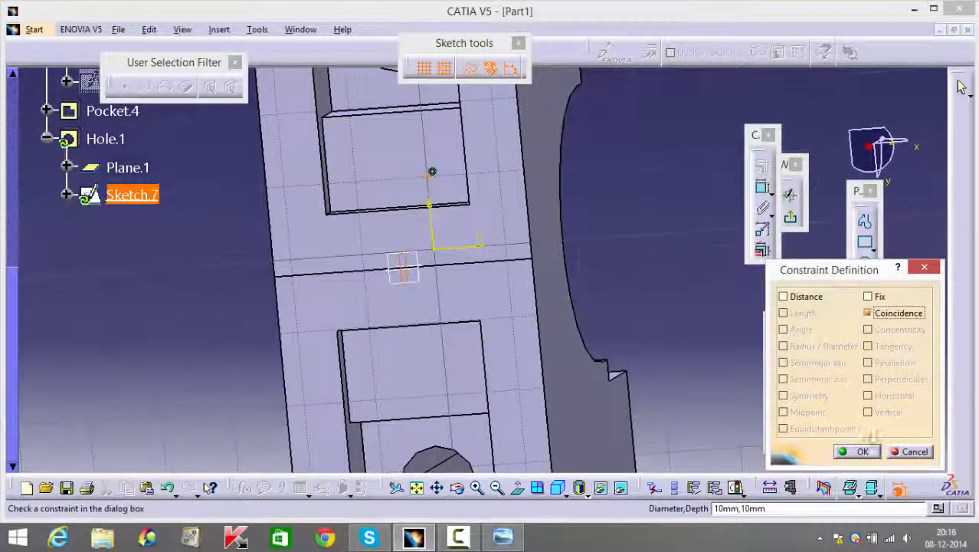
left_click(856, 452)
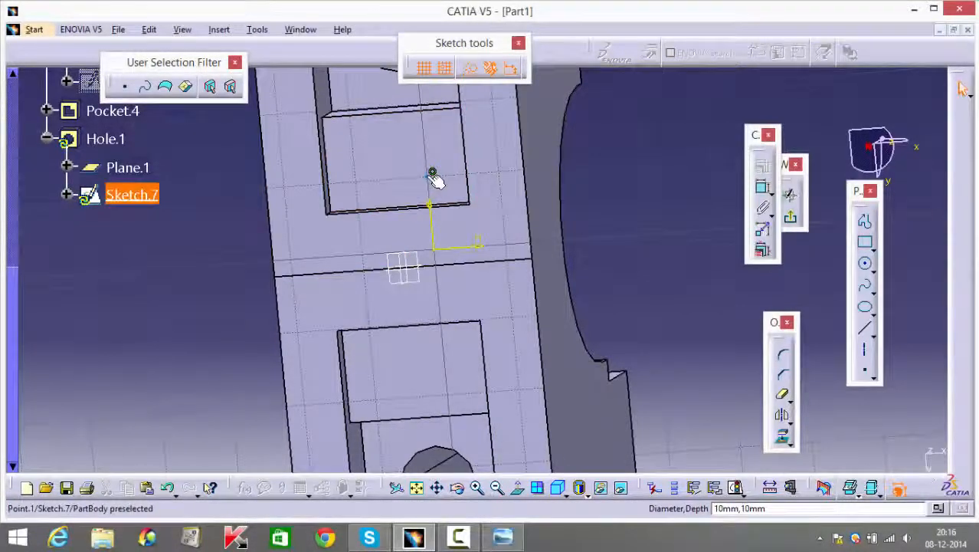
Step: Add a Coincidence between the hole's centre point and the other perpendicular reference plane, and exit the positioning sketch
left_click(427, 177)
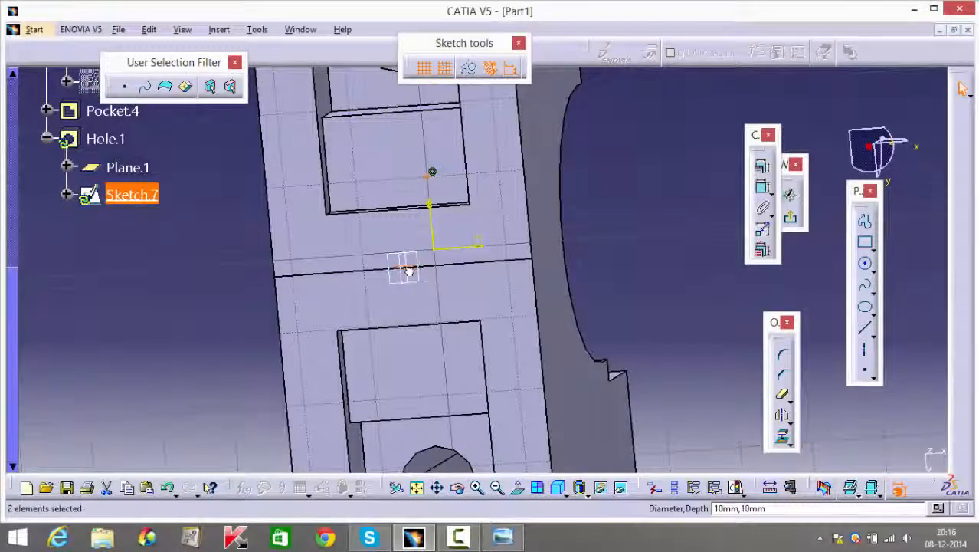
left_click(762, 166)
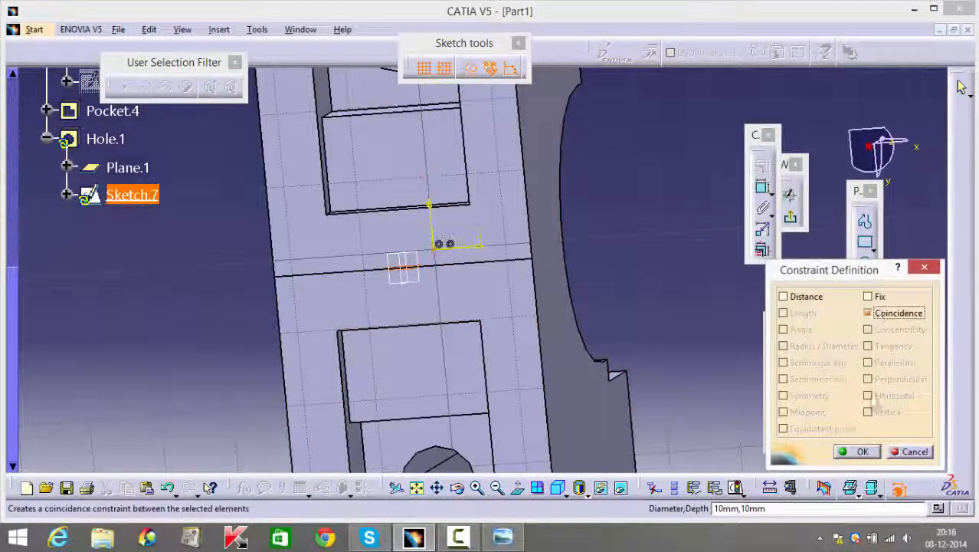
left_click(857, 451)
middle_click_drag(669, 302, 410, 295)
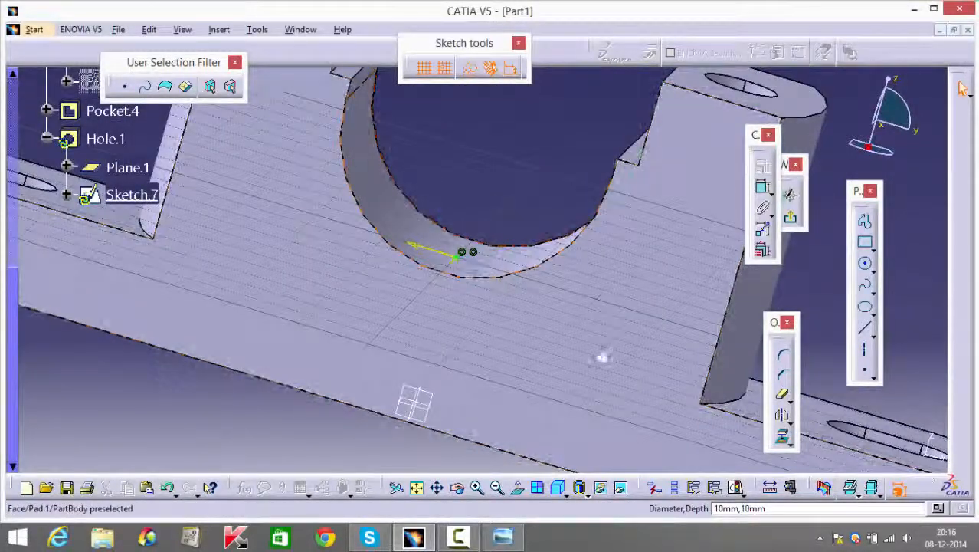
middle_click_drag(465, 140, 500, 282)
scroll(471, 218, "up", 1)
scroll(536, 260, "up", 1)
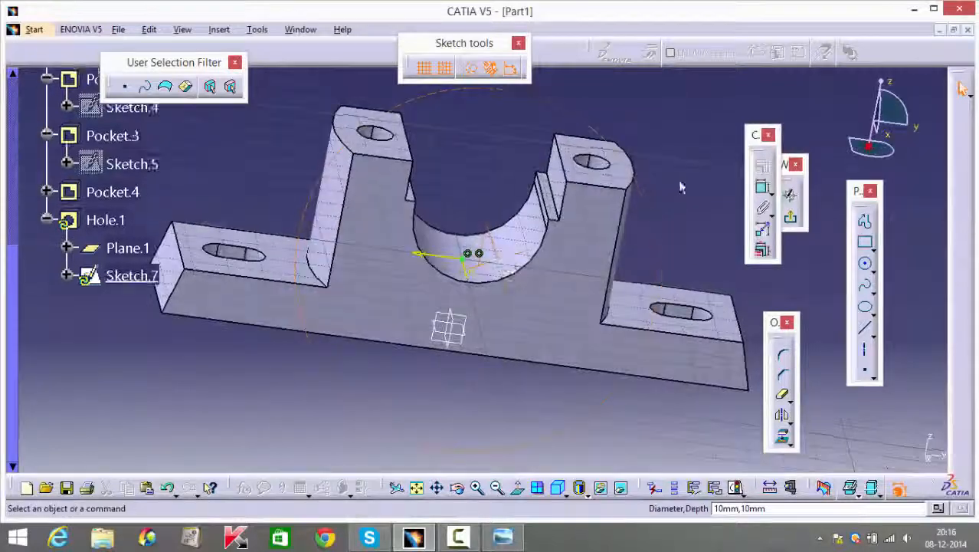
left_click(790, 217)
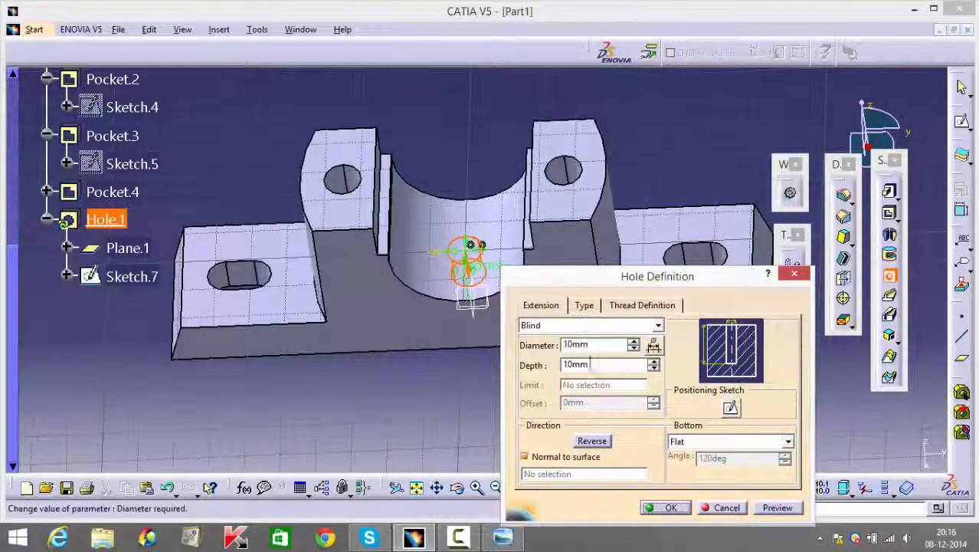
Step: Give the blind hole a V-Bottom, a 6 mm diameter and a 6 mm depth
left_click(685, 442)
left_click(689, 463)
left_click_drag(592, 344, 528, 350)
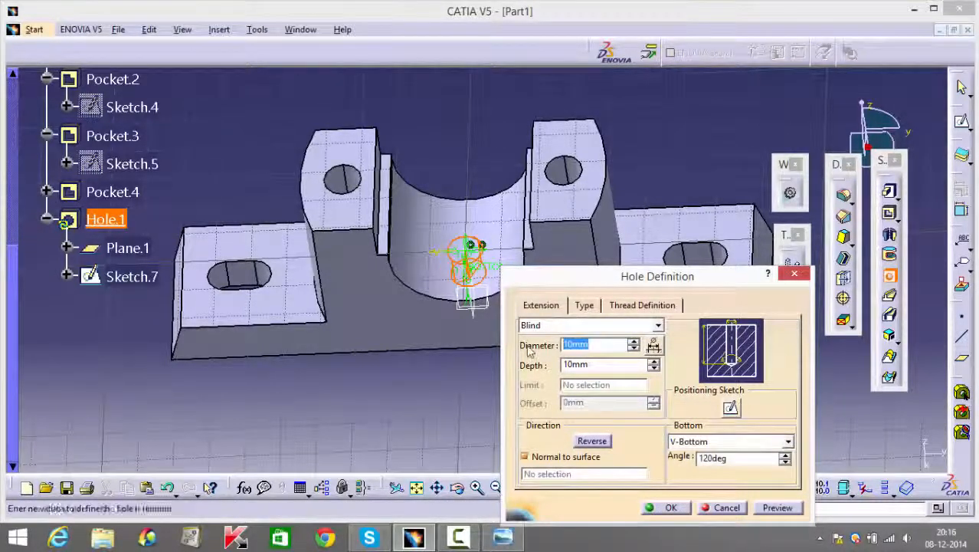
type("1")
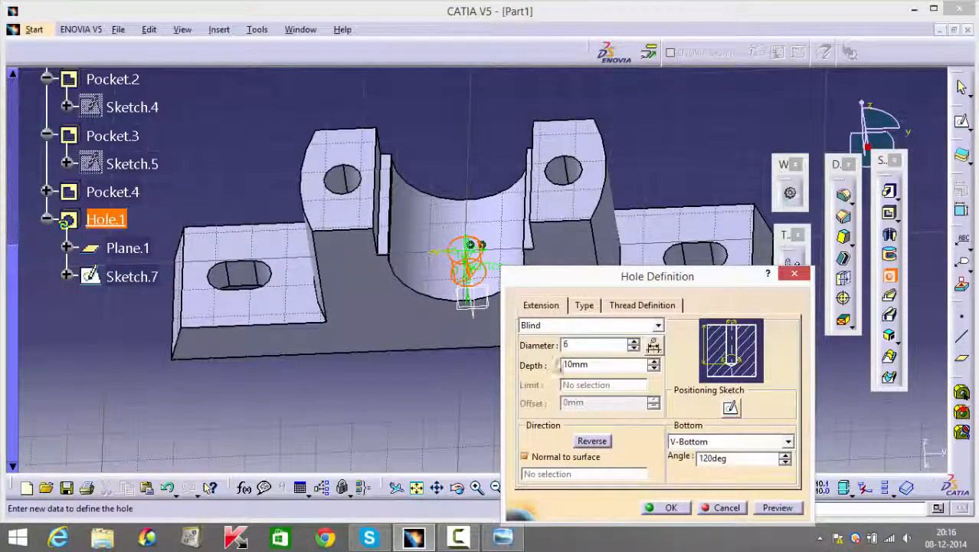
left_click_drag(591, 364, 552, 365)
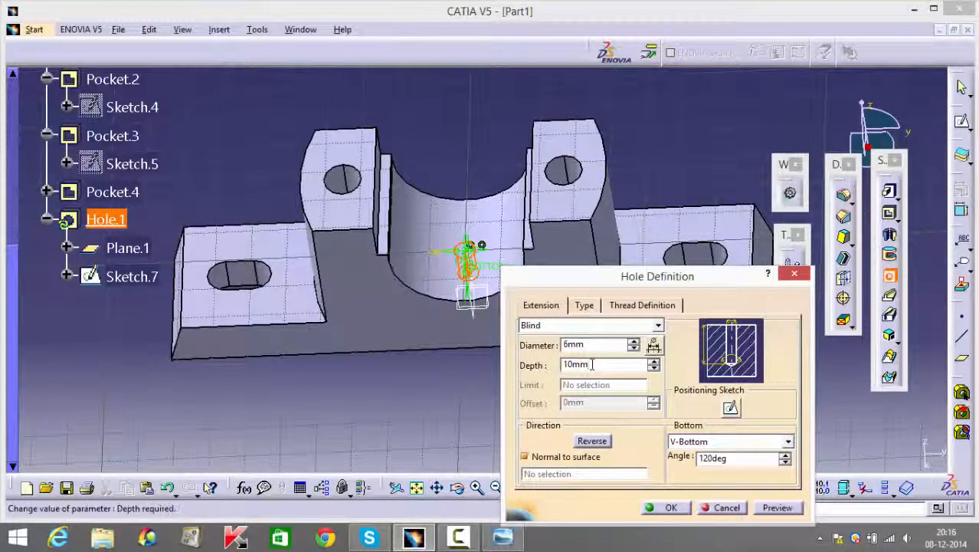
left_click_drag(591, 365, 542, 368)
middle_click_drag(443, 432, 534, 416)
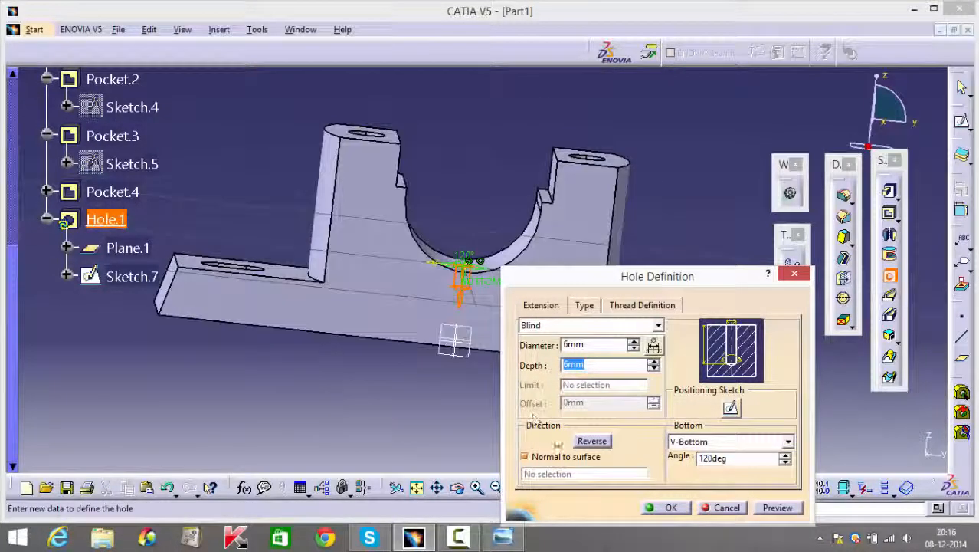
Step: Create the blind hole in the curved seat with 6 mm diameter and 6 mm depth, and minimize the part window
left_click(664, 508)
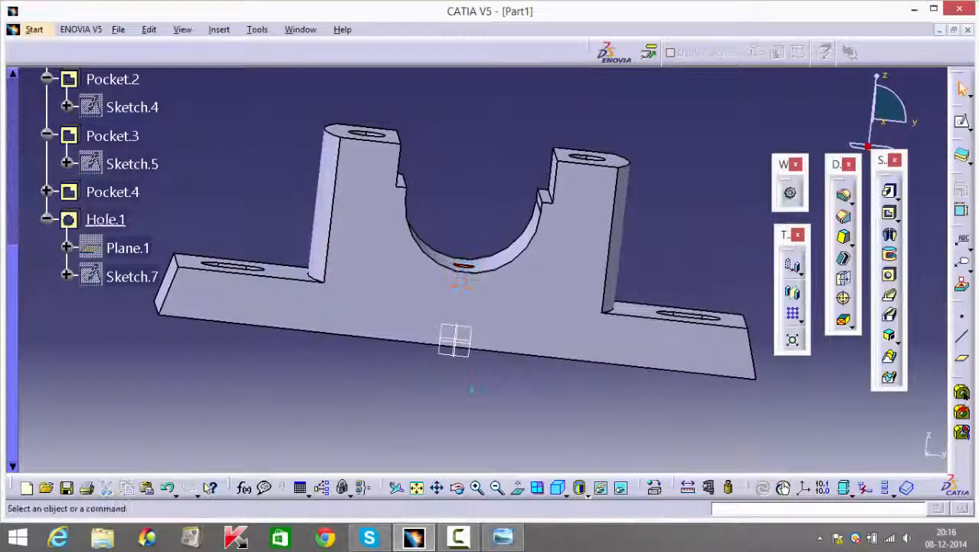
middle_click_drag(477, 389, 423, 277)
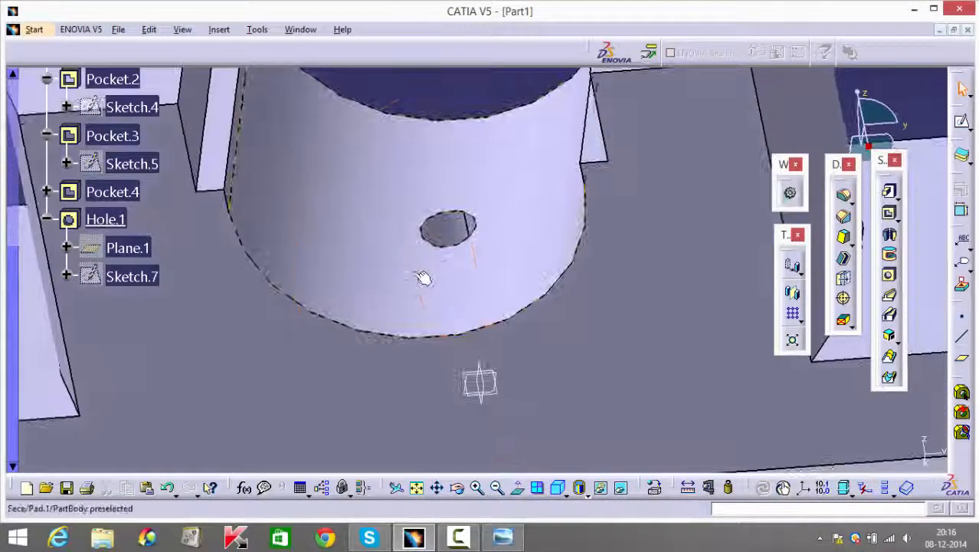
middle_click_drag(415, 330, 466, 370)
scroll(466, 369, "down", 1)
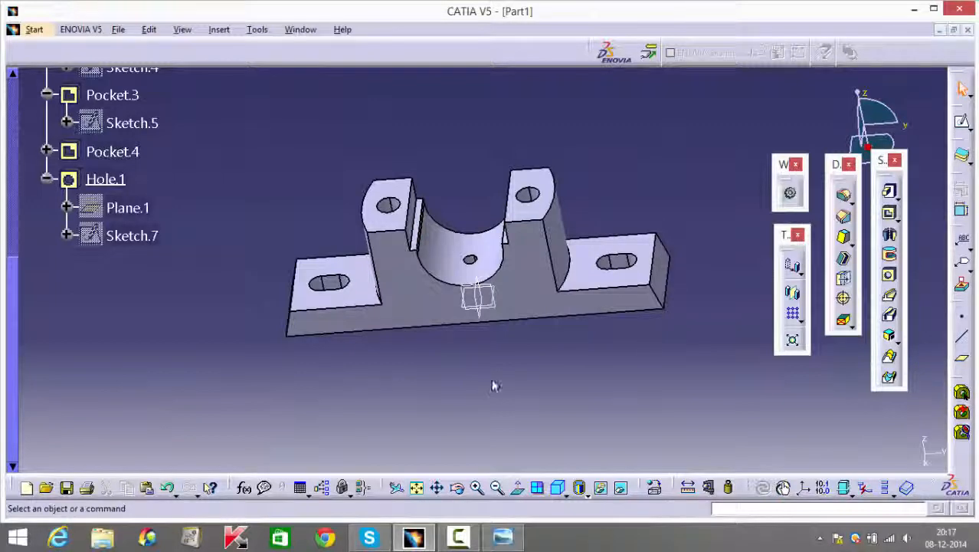
middle_click_drag(538, 387, 523, 339)
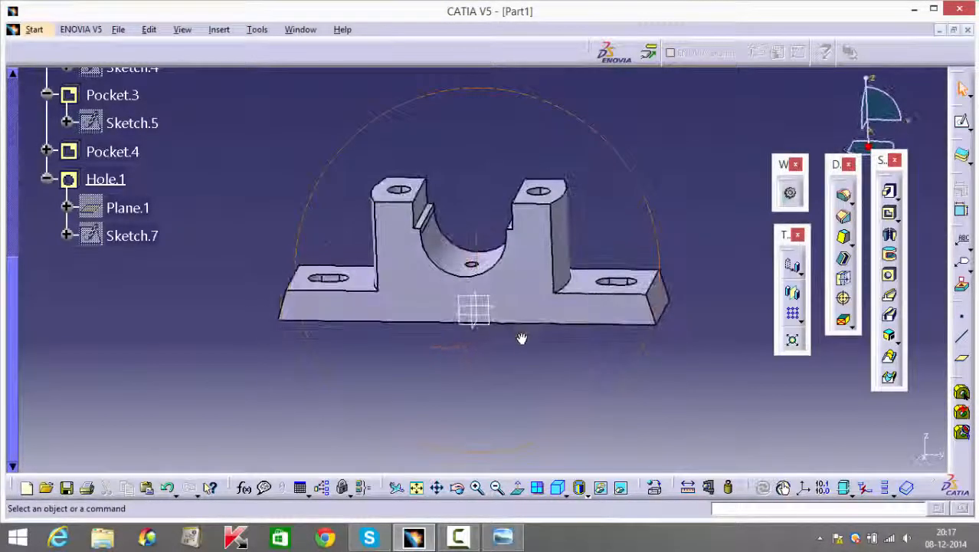
left_click(940, 29)
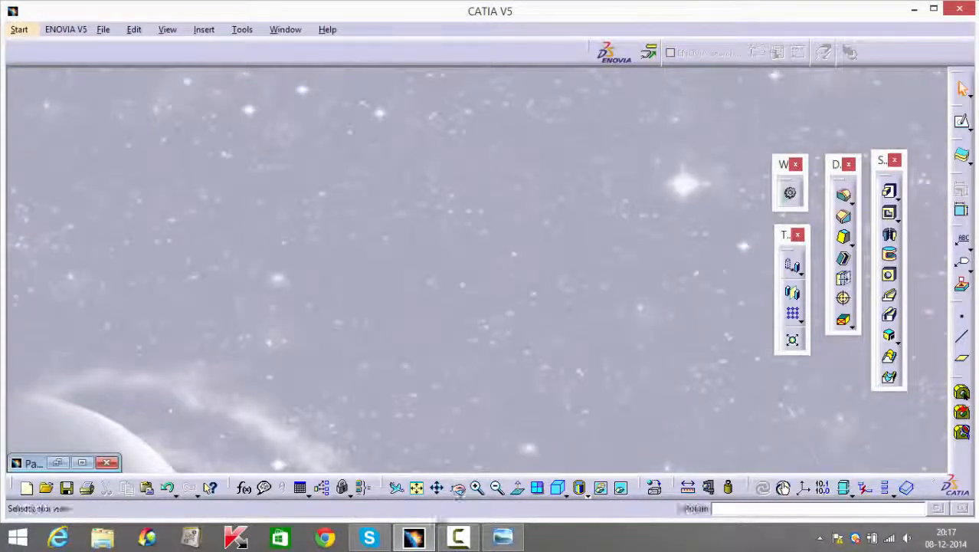
left_click(460, 538)
left_click(463, 540)
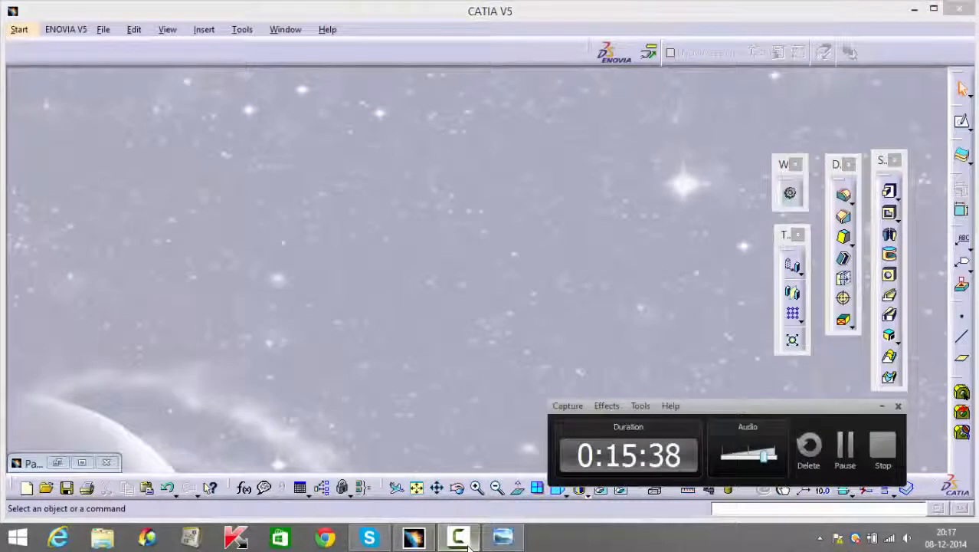
left_click(468, 545)
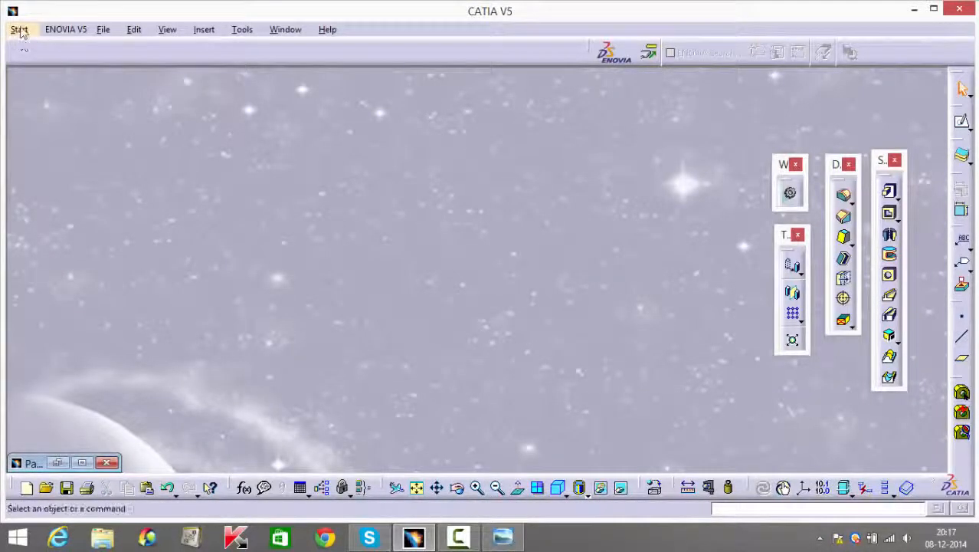
Step: Create a new part
left_click(19, 30)
mouse_move(66, 64)
left_click(220, 65)
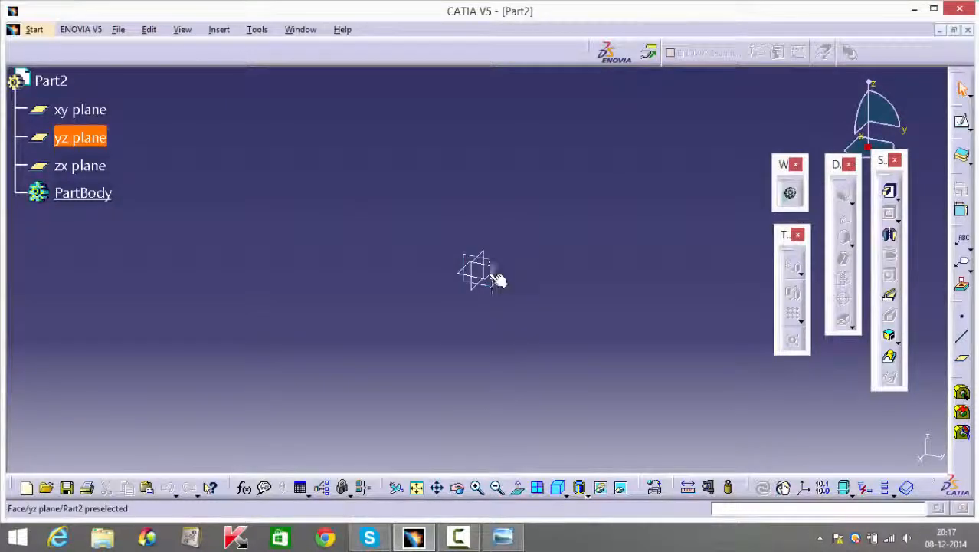
Step: Check the plummer block drawing in Windows Photo Viewer, return to CATIA and start a sketch on the yz plane
left_click(494, 538)
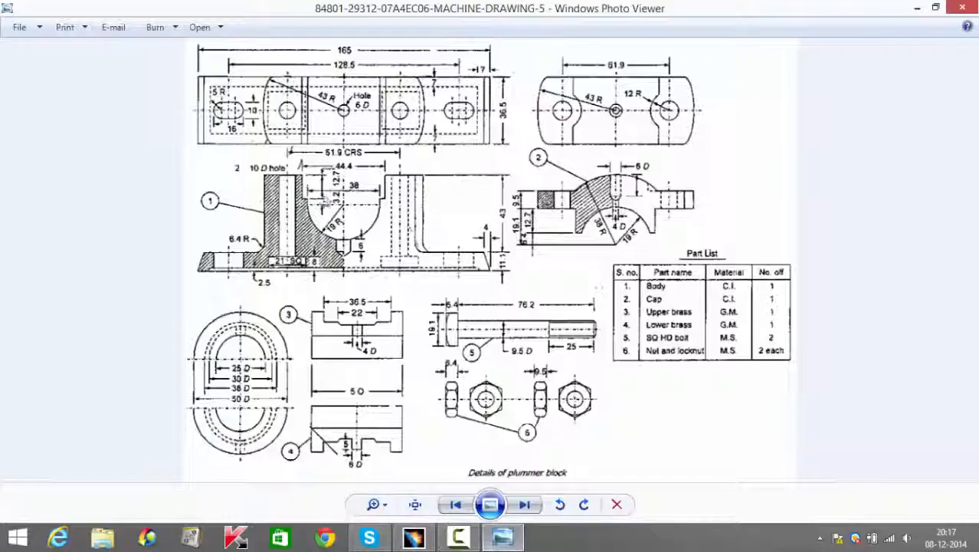
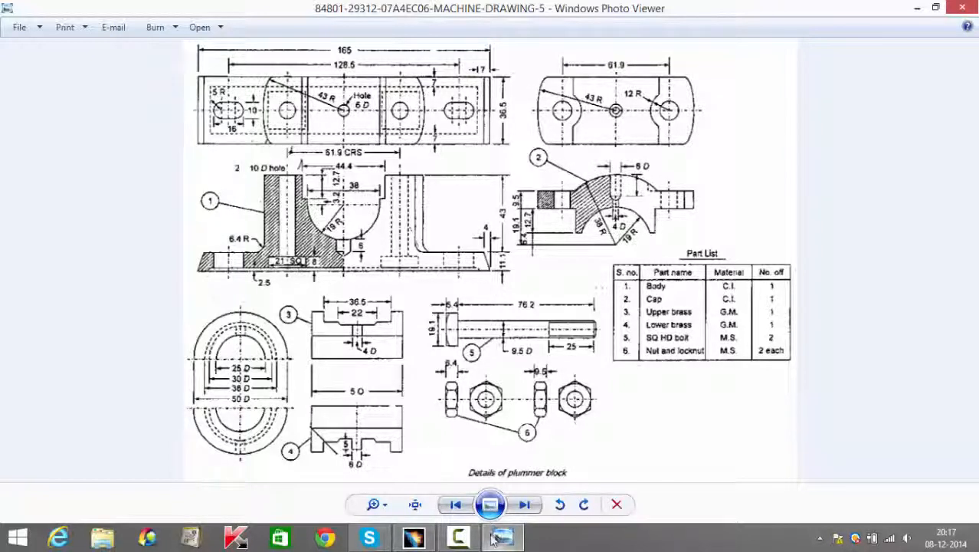
left_click(414, 538)
left_click(491, 266)
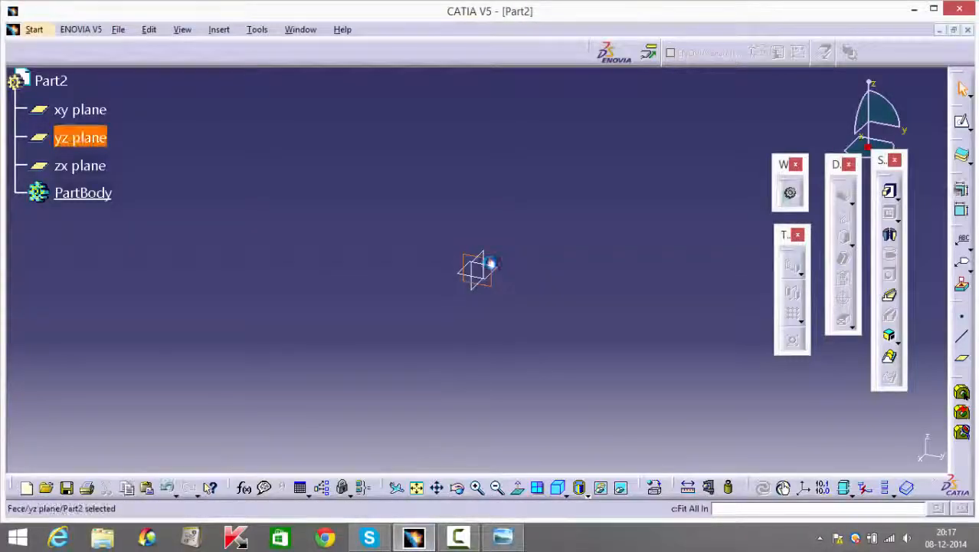
left_click(963, 122)
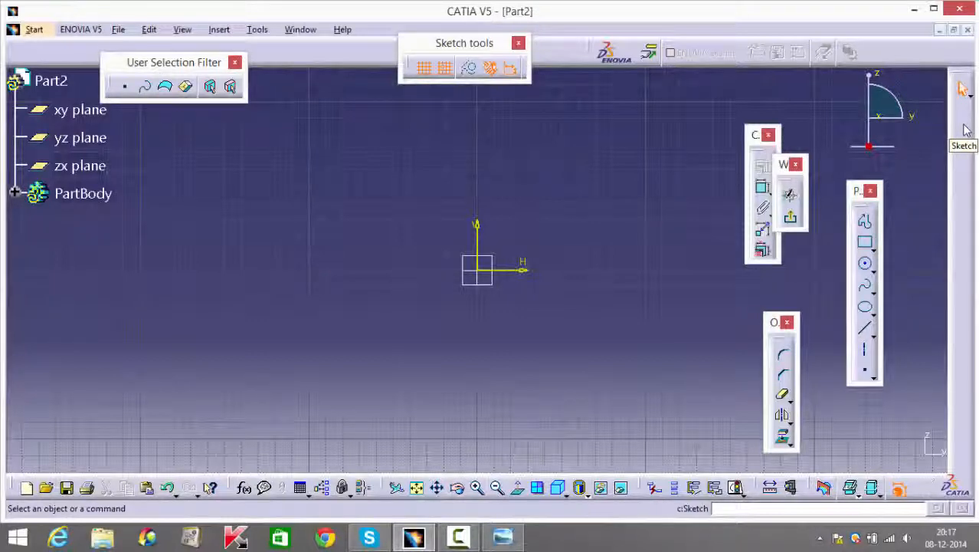
Step: Recheck the plummer block drawing and sketch a rectangle about 30 mm high across the vertical axis, with its bottom edge on the horizontal axis
left_click(504, 538)
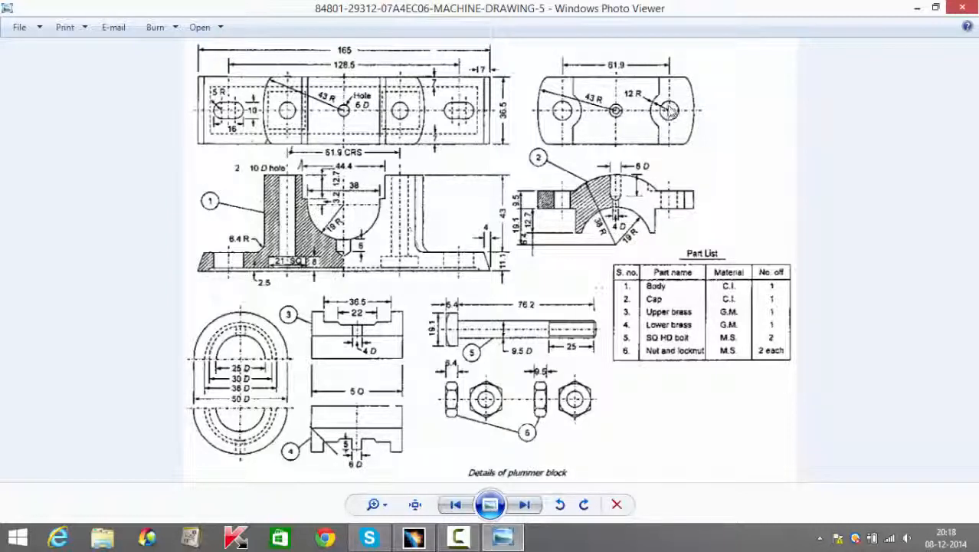
left_click(528, 541)
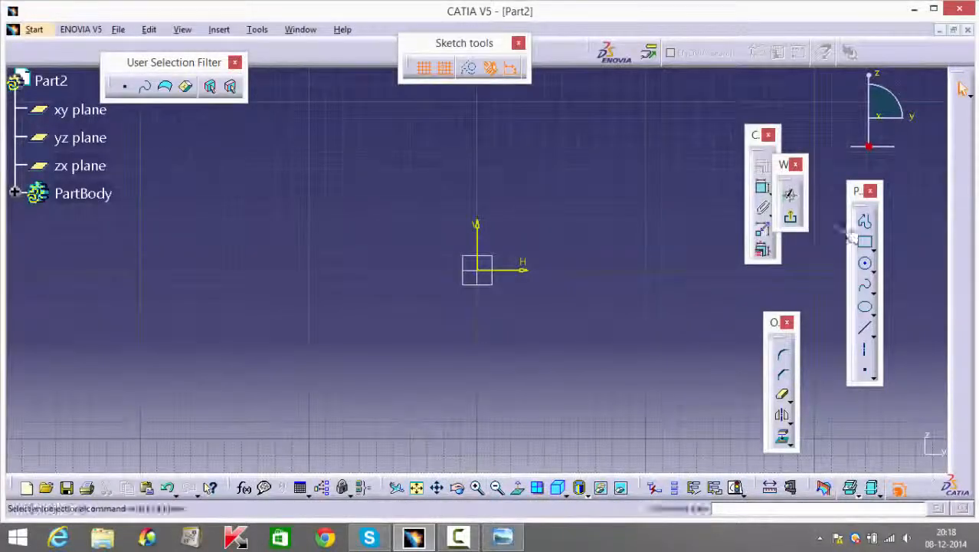
left_click(860, 250)
left_click(375, 220)
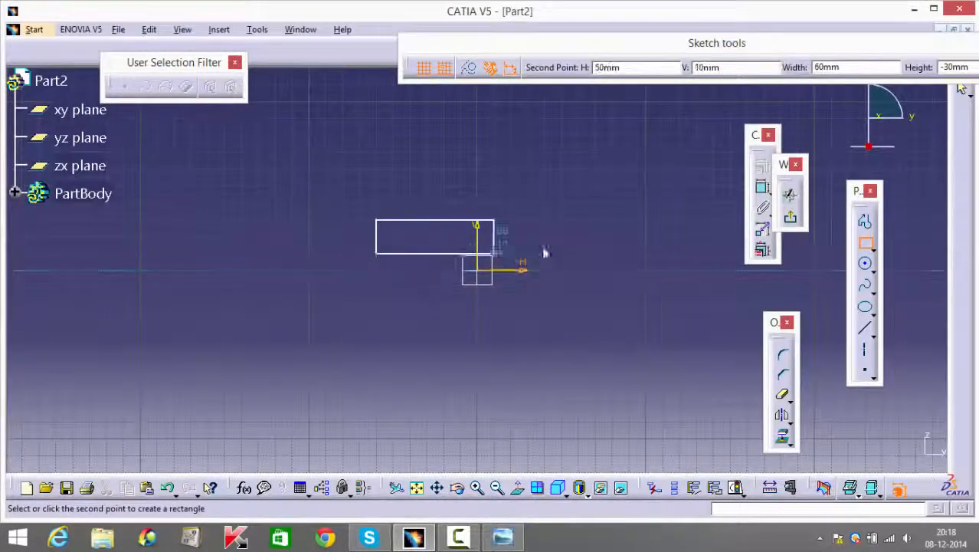
left_click(612, 269)
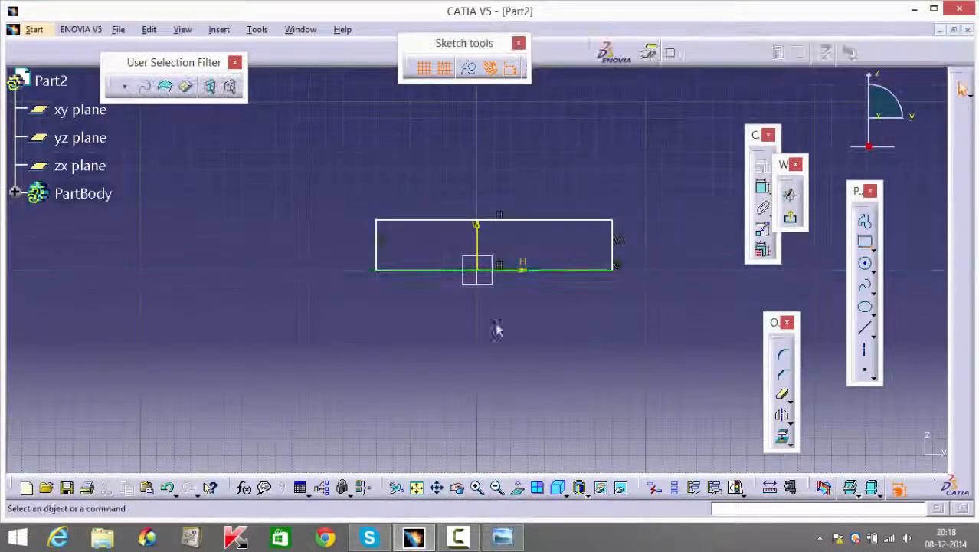
Step: Constrain the rectangle's two vertical sides symmetric about the vertical axis
left_click(377, 246)
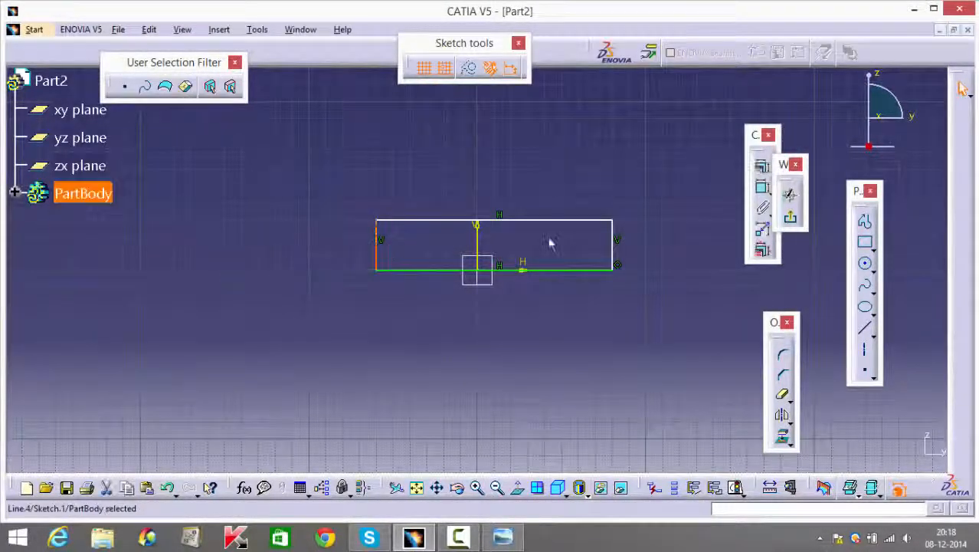
left_click(614, 252, "ctrl")
left_click(478, 253, "ctrl")
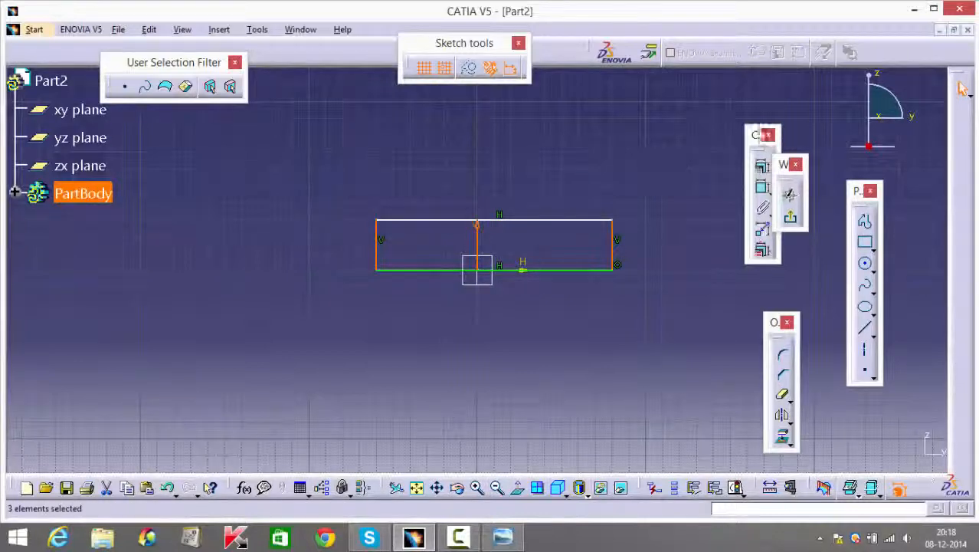
left_click(767, 172)
left_click(819, 395)
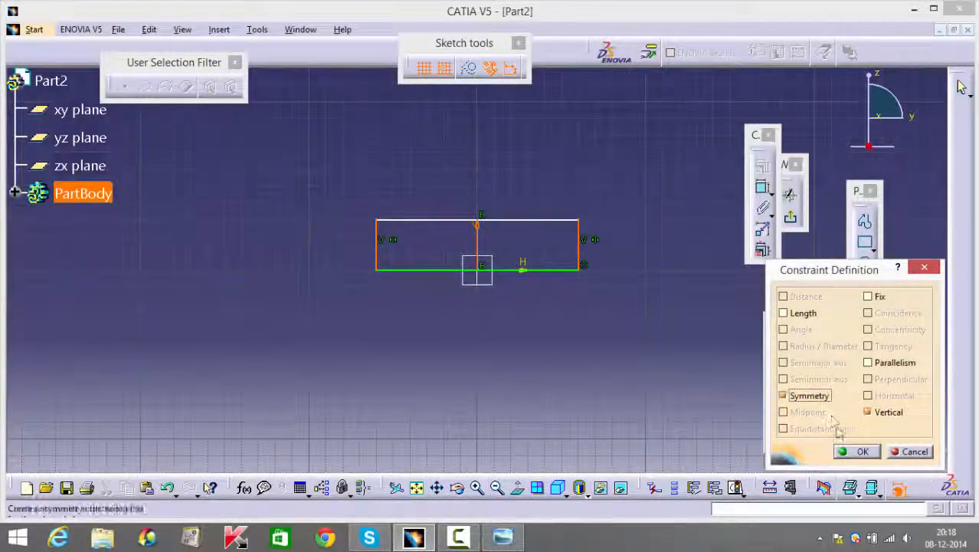
left_click(855, 451)
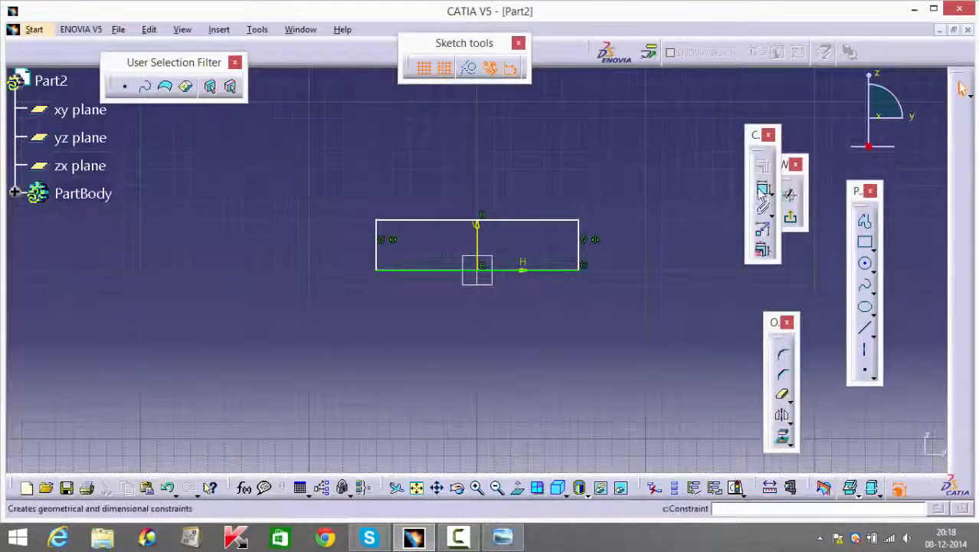
Step: Dimension the rectangle's top edge and set its width to 62 mm
left_click(762, 187)
left_click(506, 222)
double_click(486, 164)
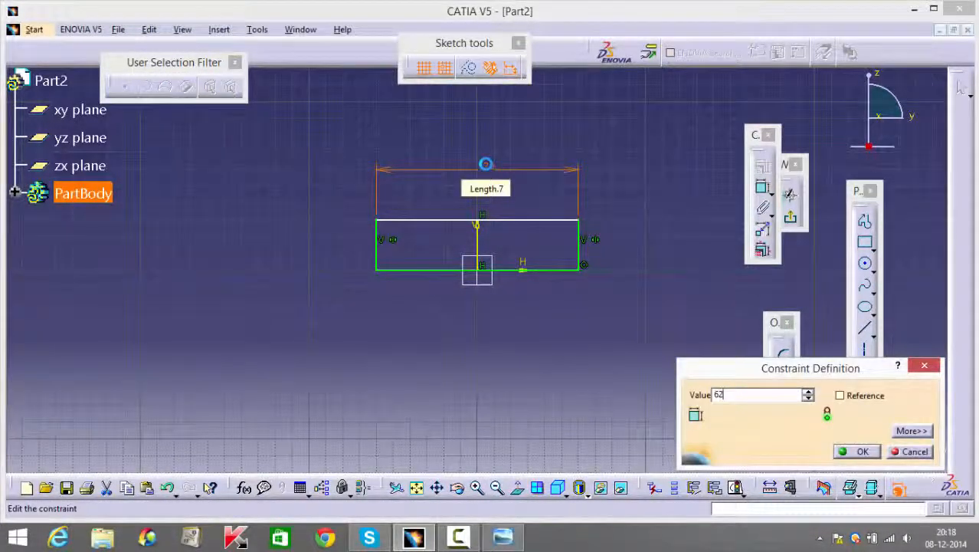
type("62")
key("Return")
left_click(602, 330)
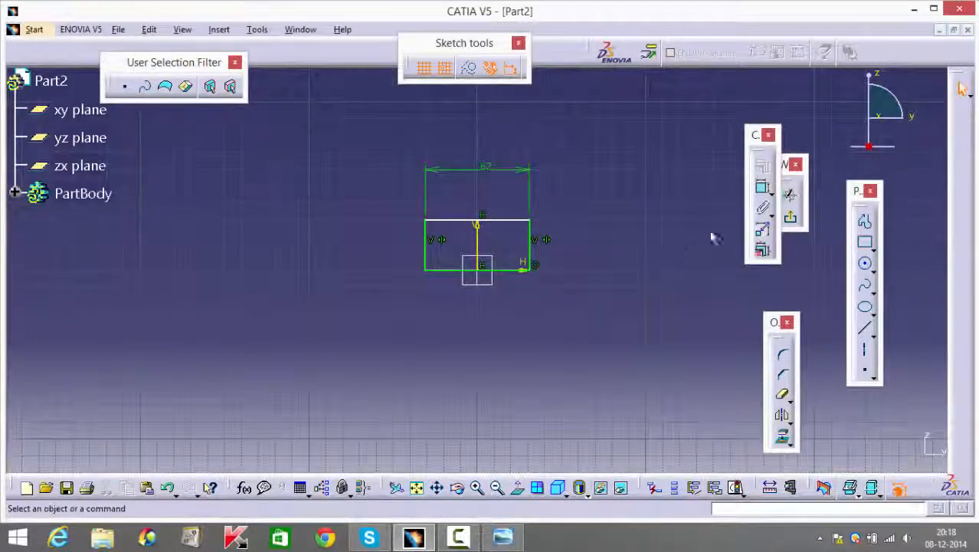
Step: Dimension the rectangle's vertical side and set its height to 10 mm
left_click(764, 189)
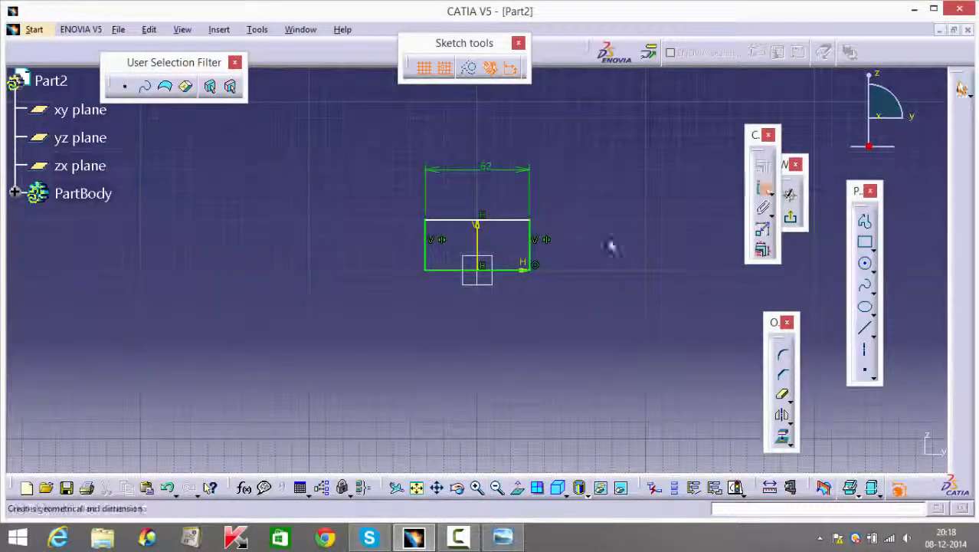
left_click(535, 259)
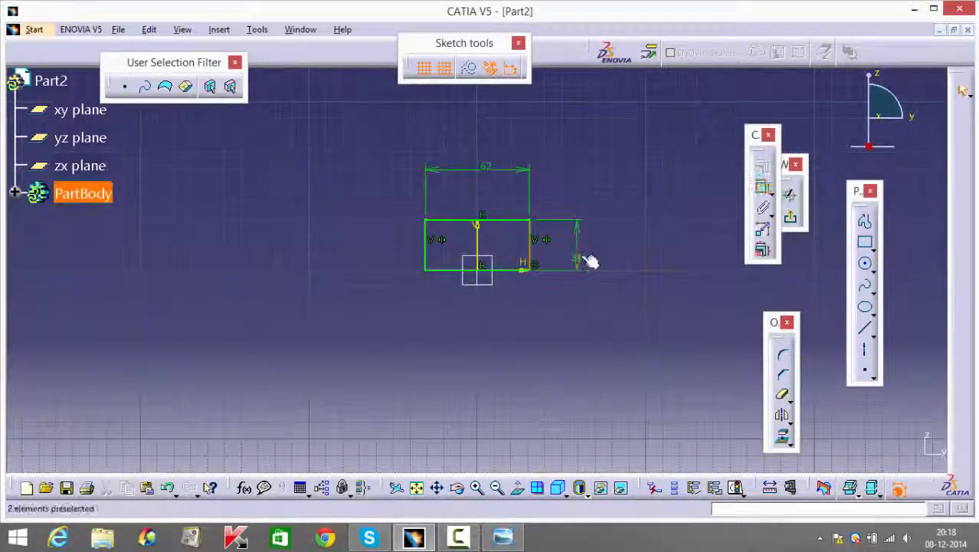
left_click(584, 256)
double_click(581, 255)
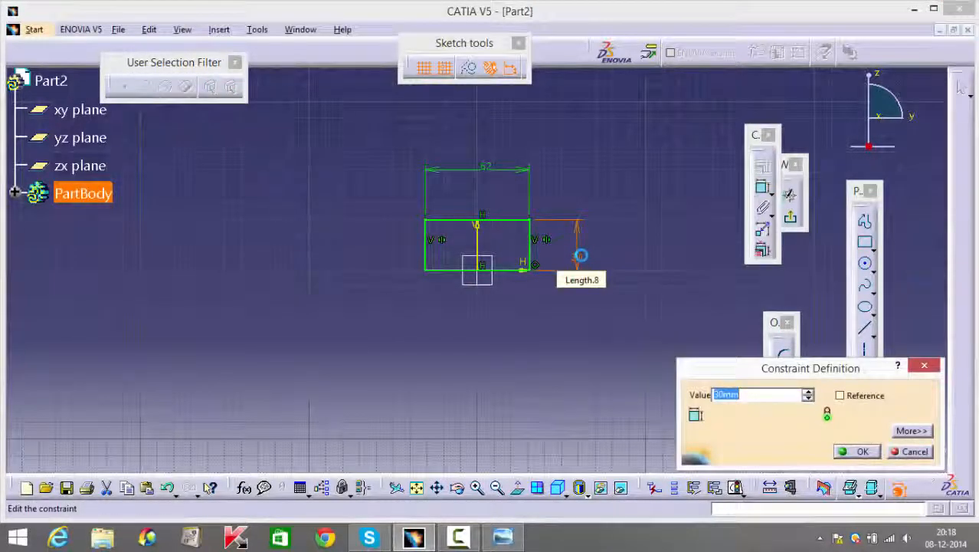
type("25")
key("Return")
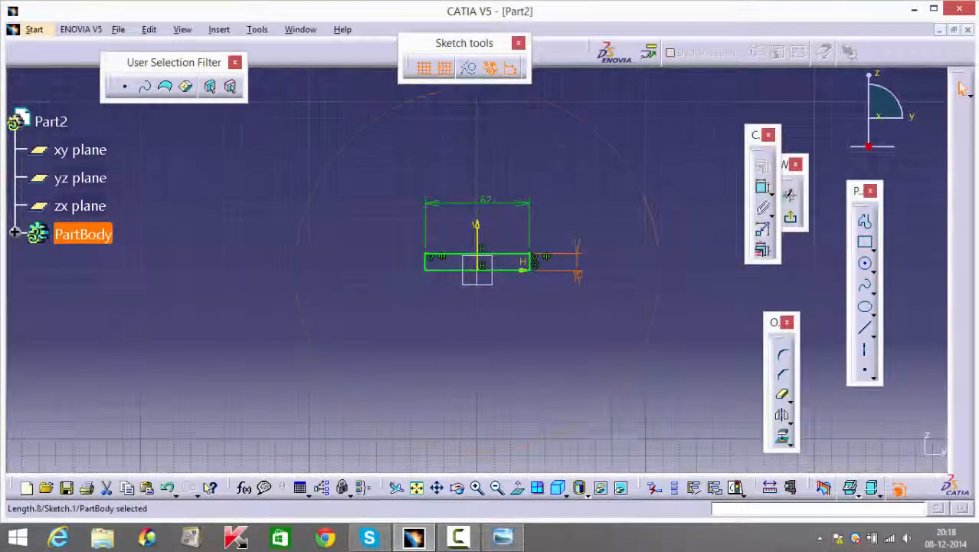
middle_click_drag(591, 376, 591, 314)
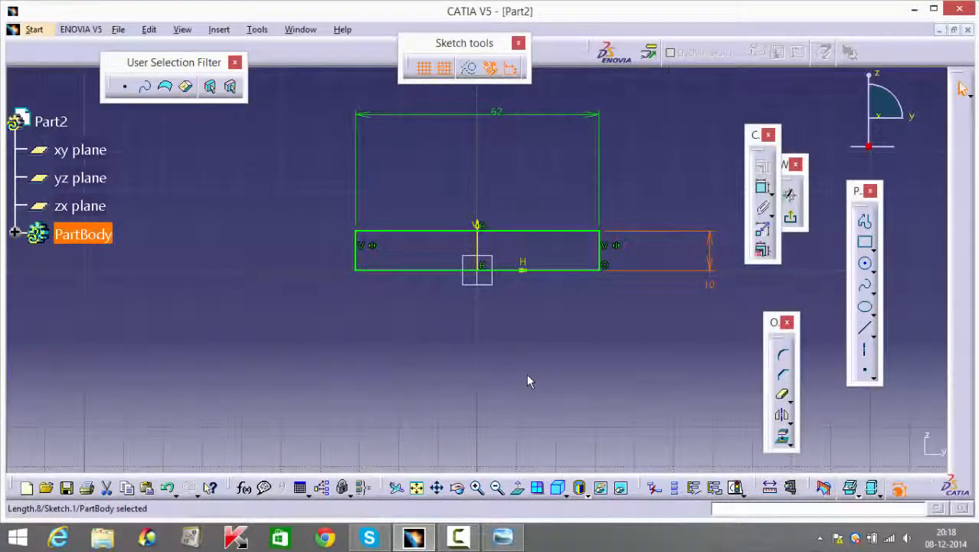
Step: Sketch a second rectangle about 30 mm wide and 20 mm high directly below the first one
left_click(864, 242)
left_click(438, 270)
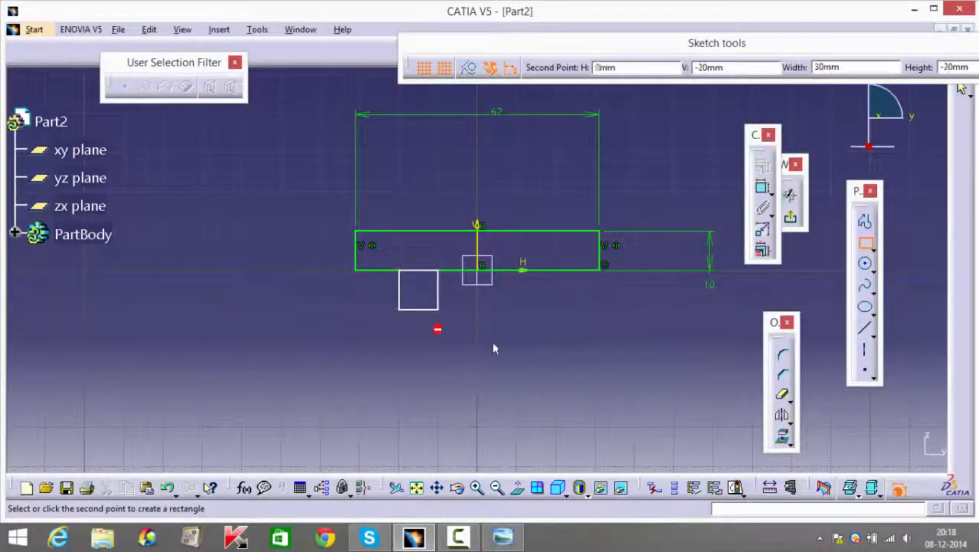
left_click(537, 361)
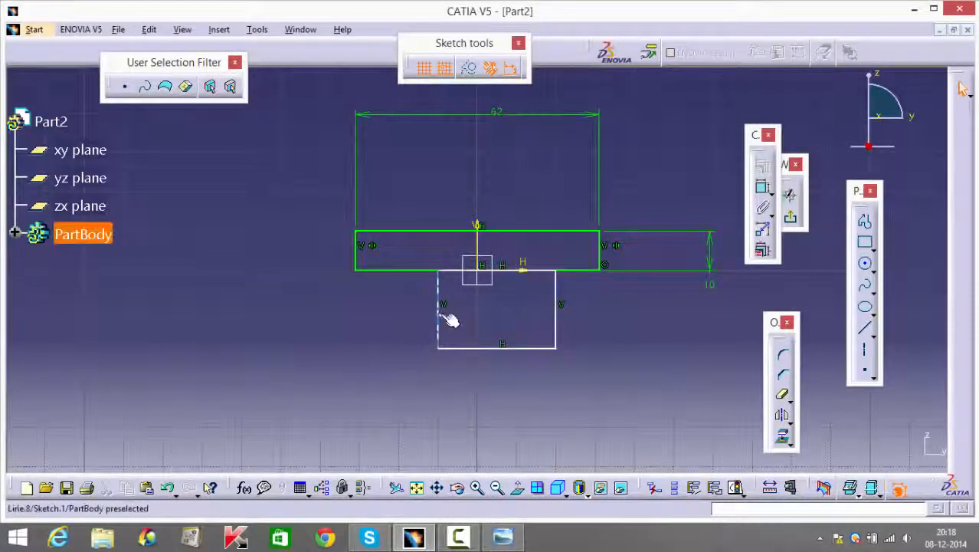
Step: Constrain the lower rectangle's two vertical sides symmetric about the vertical axis
left_click_drag(561, 324, 553, 305)
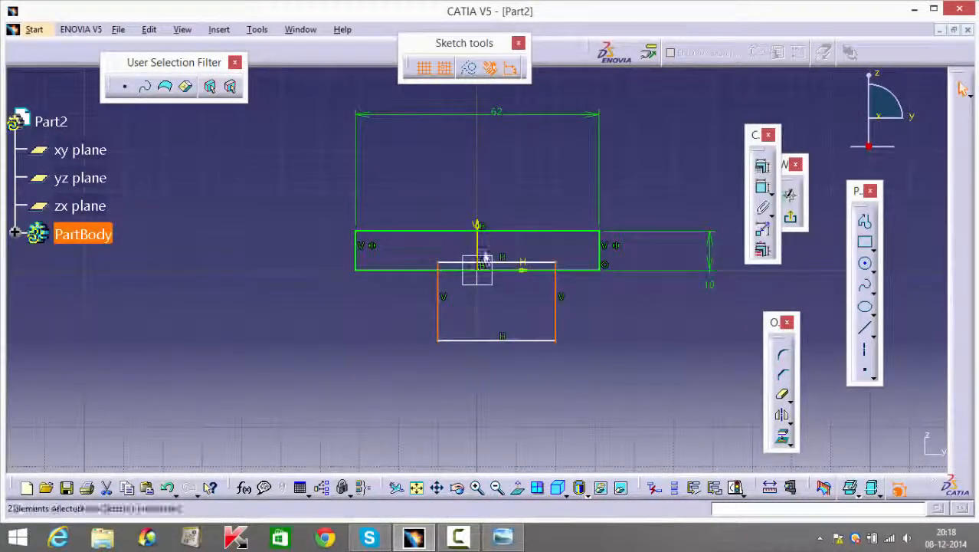
left_click(483, 243, "ctrl")
left_click(761, 166)
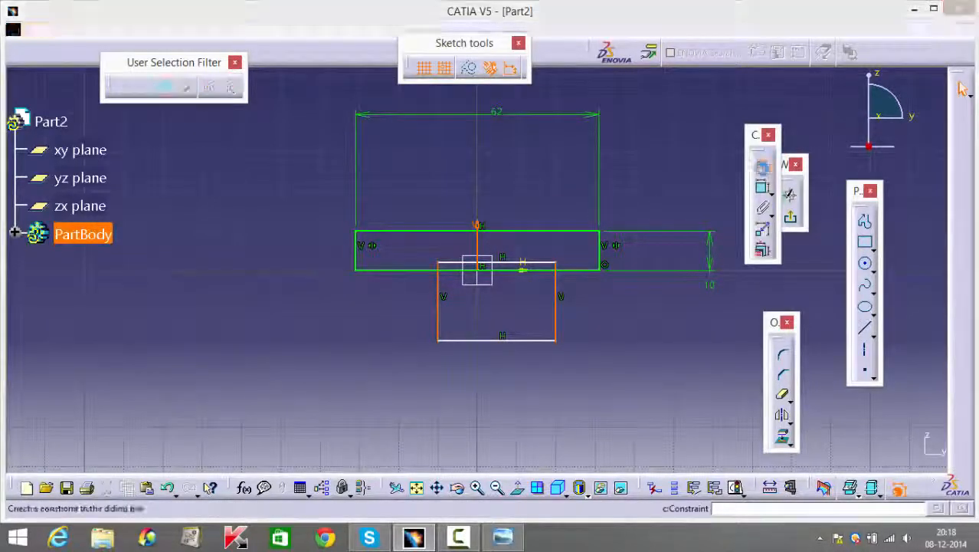
left_click(783, 395)
left_click(872, 454)
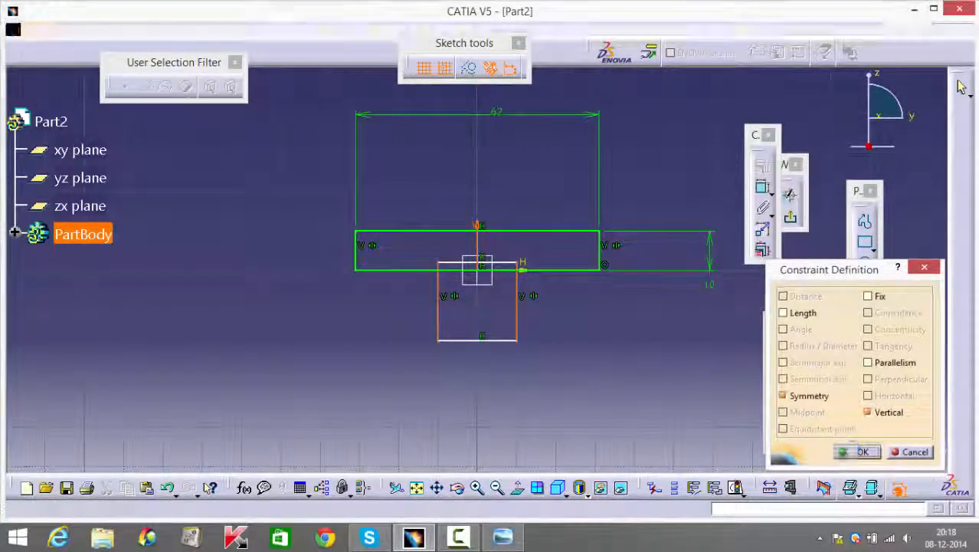
Step: Constrain the lower rectangle's top edge coincident with the upper rectangle's bottom edge
left_click(509, 268)
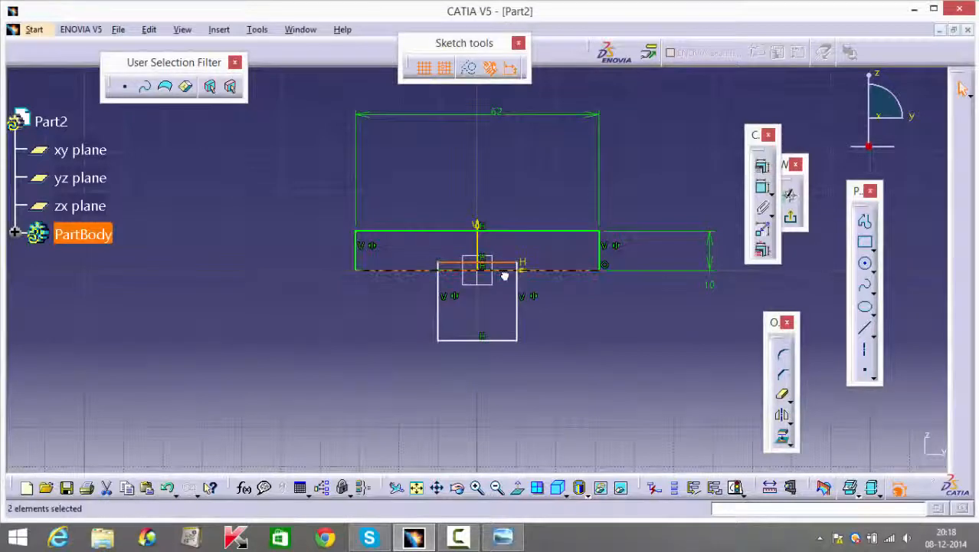
left_click(762, 167)
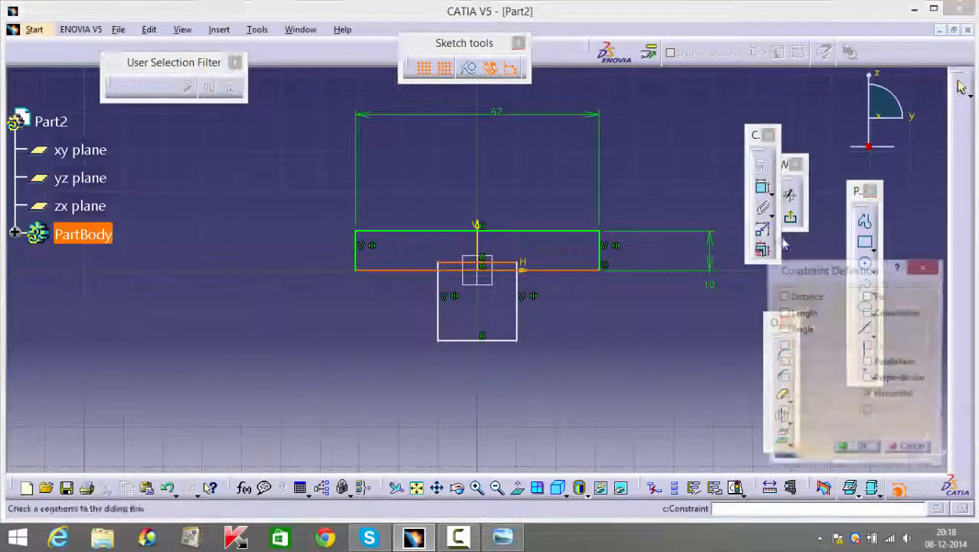
left_click(900, 314)
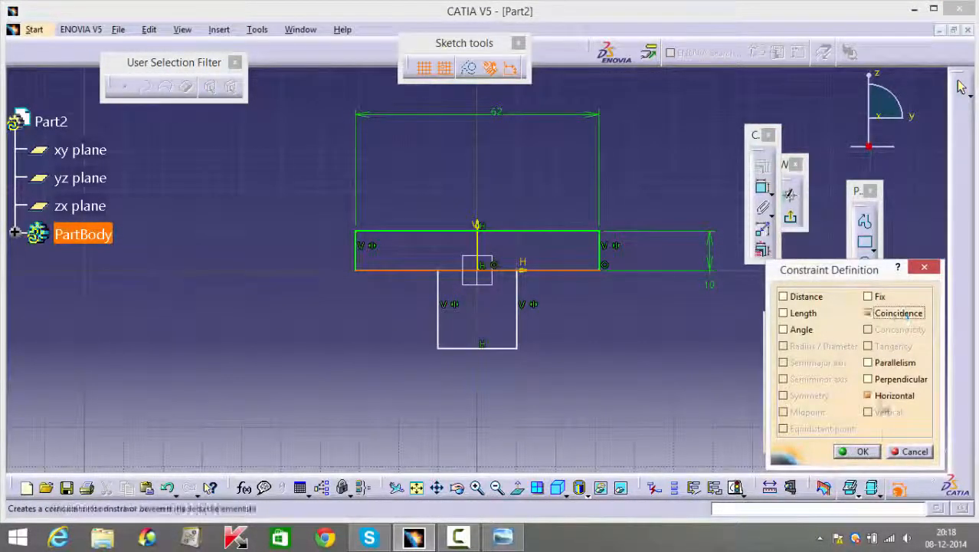
left_click(856, 451)
Step: Dimension the lower rectangle's bottom edge and set its width to 44 mm
left_click(762, 187)
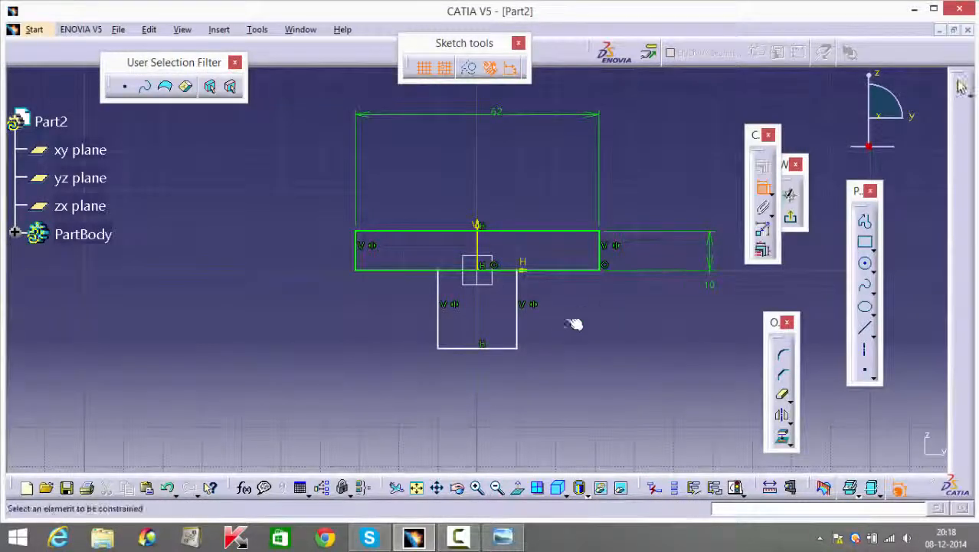
left_click(476, 348)
double_click(473, 398)
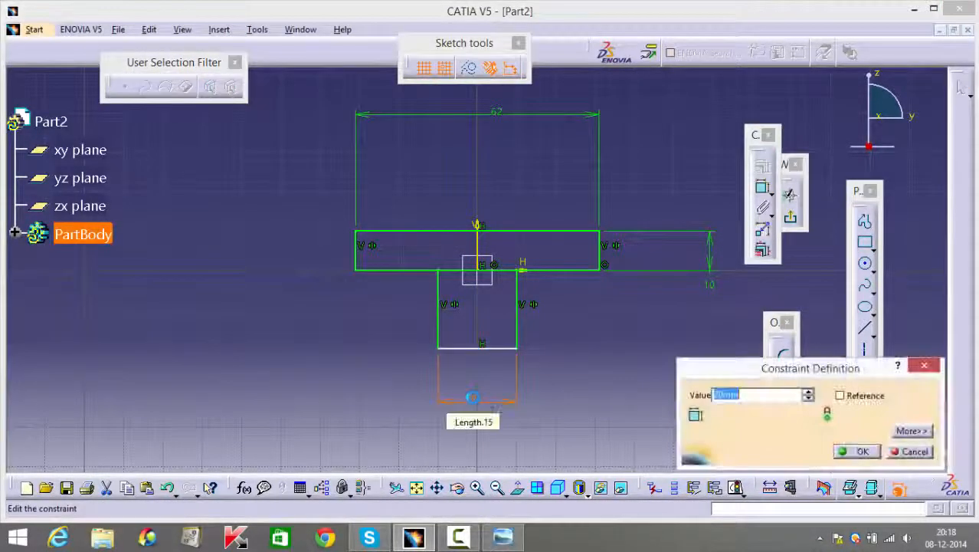
type("44")
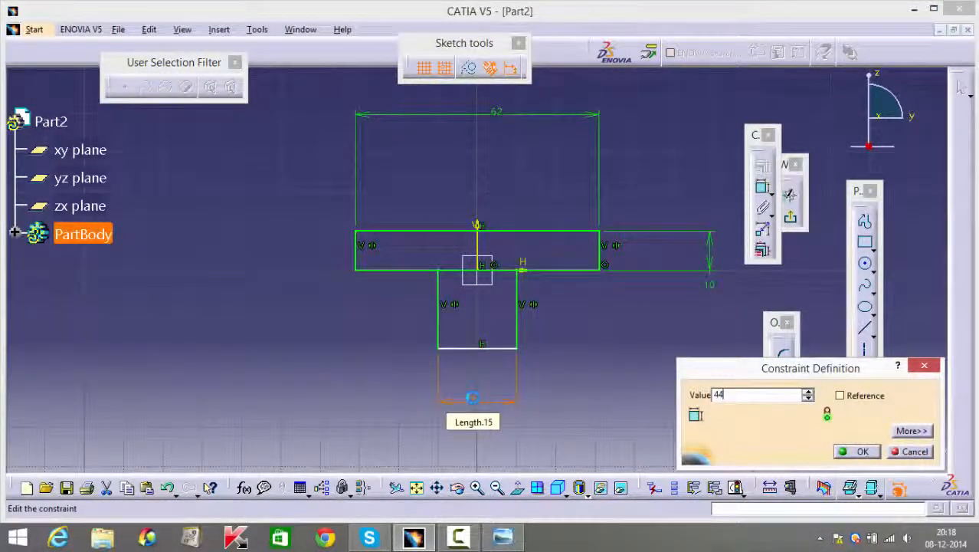
key("Return")
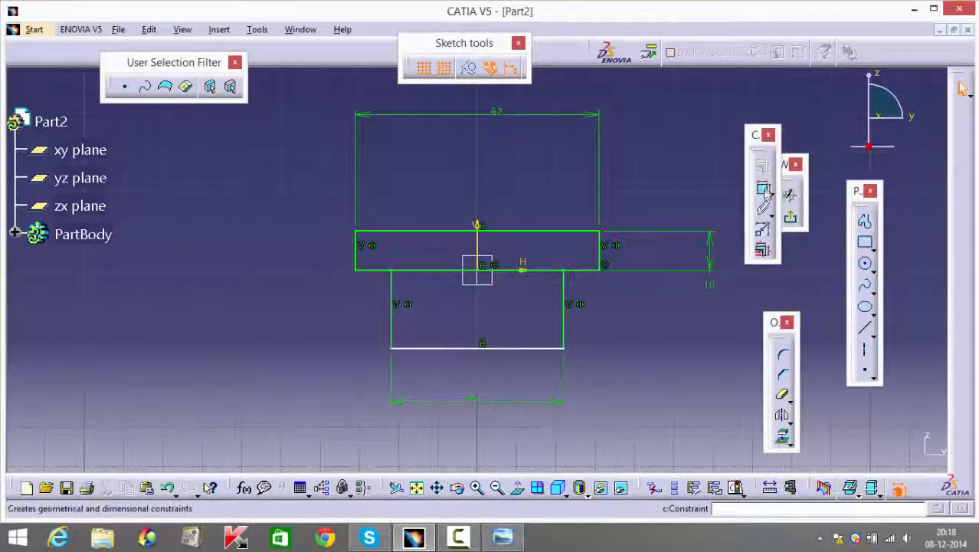
Step: Dimension the lower rectangle's vertical side and set its height to 12 mm
left_click(762, 188)
left_click(566, 318)
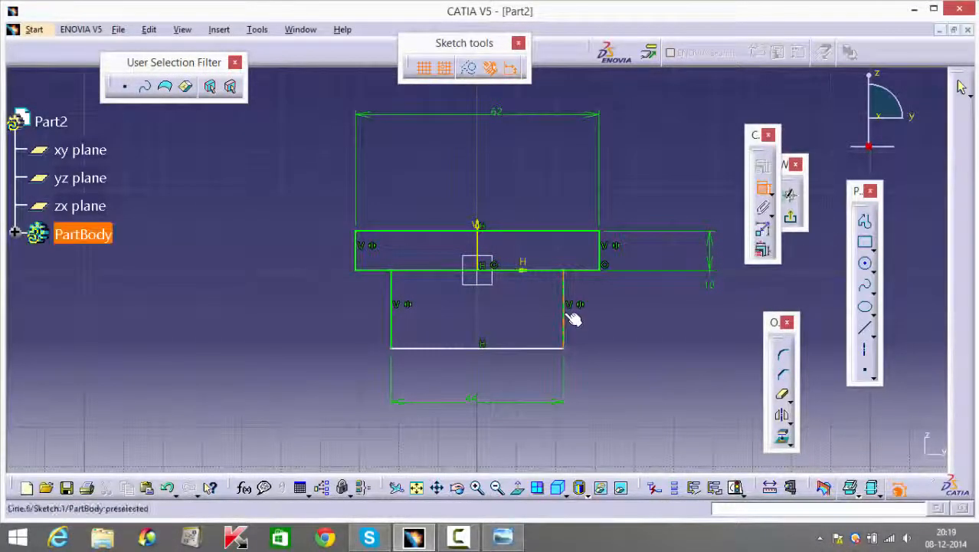
left_click(711, 310)
double_click(711, 309)
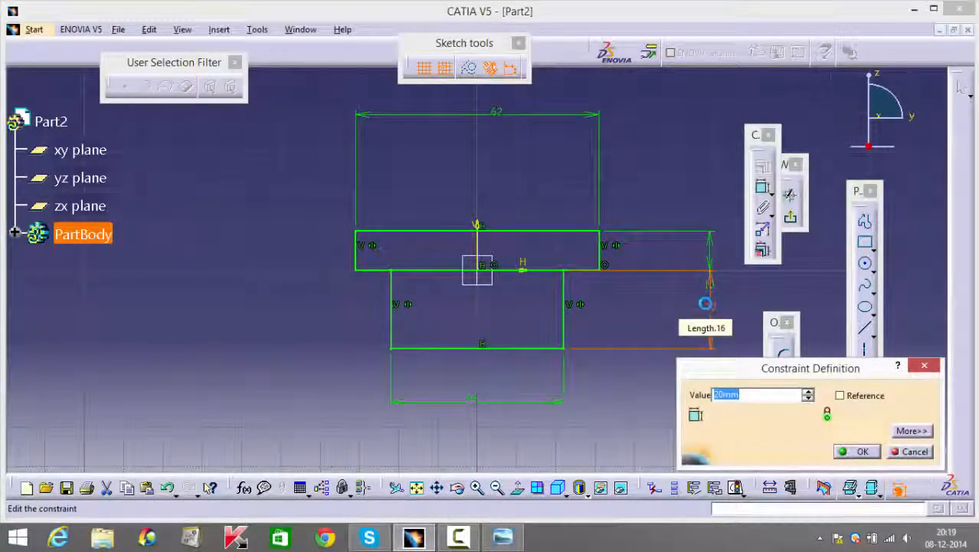
type("12")
key("Return")
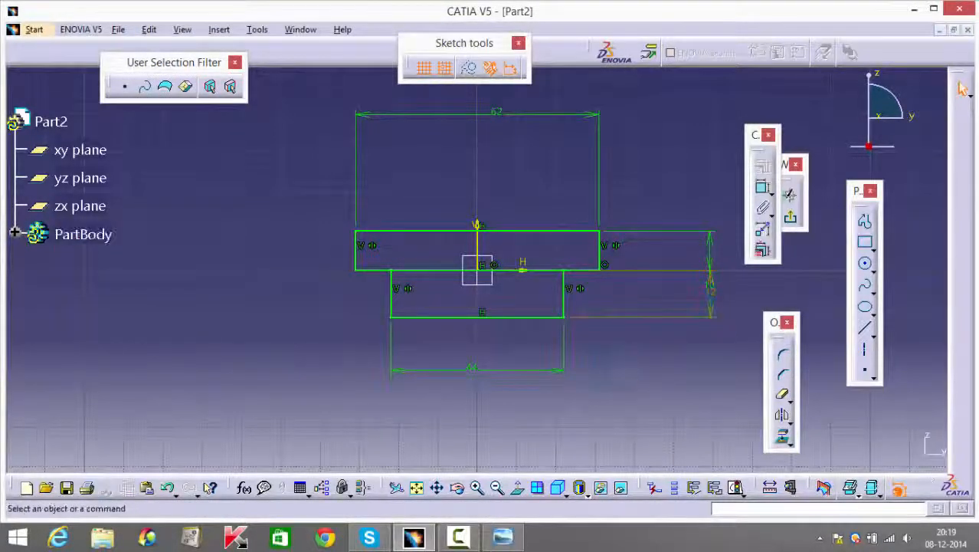
Step: Quick-trim both overlapping line segments between the two rectangles to leave a single T-shaped outline
left_click(782, 394)
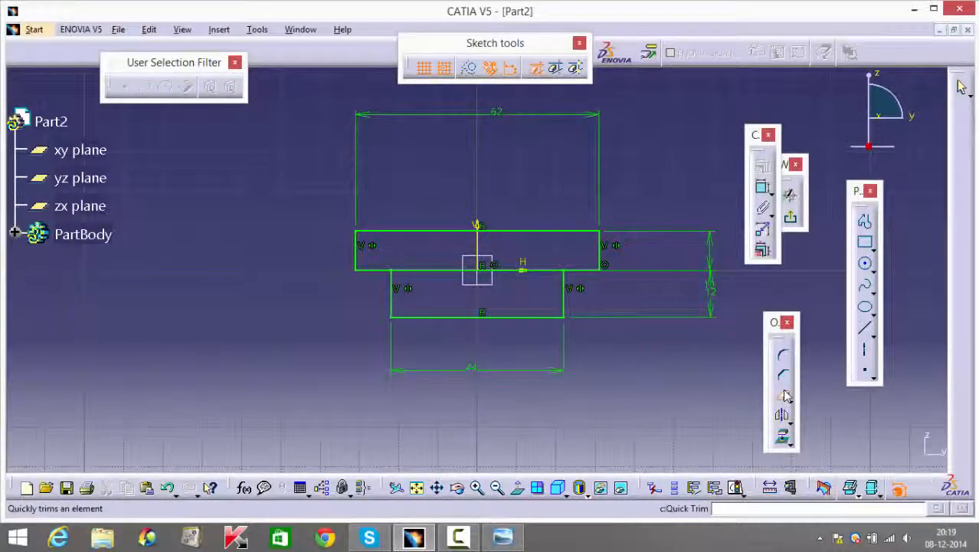
left_click(506, 268)
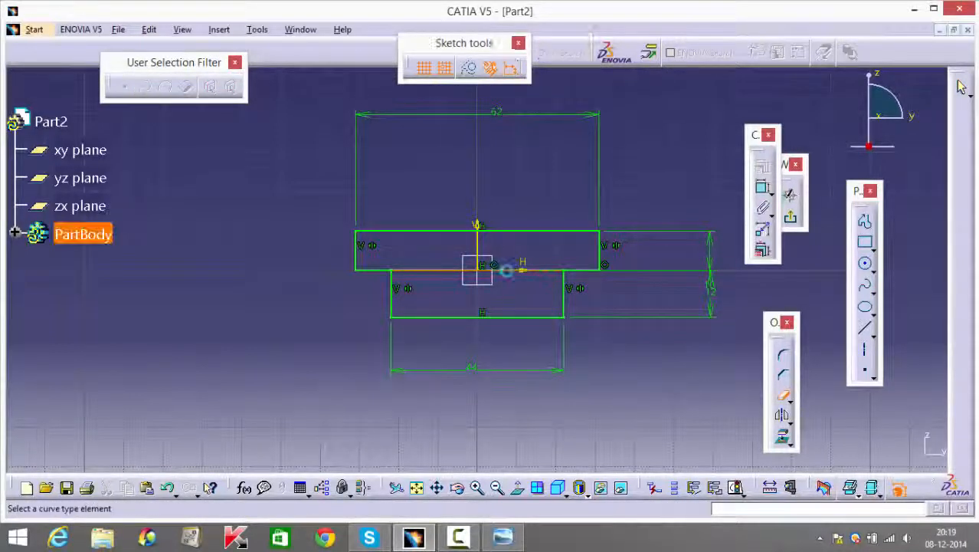
left_click(782, 393)
left_click(524, 269)
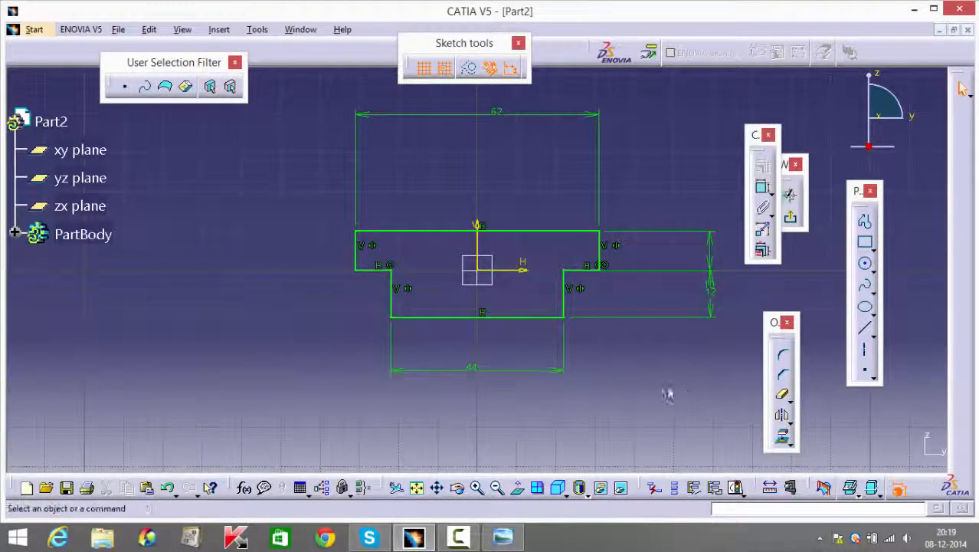
middle_click_drag(652, 370, 653, 420)
double_click(782, 395)
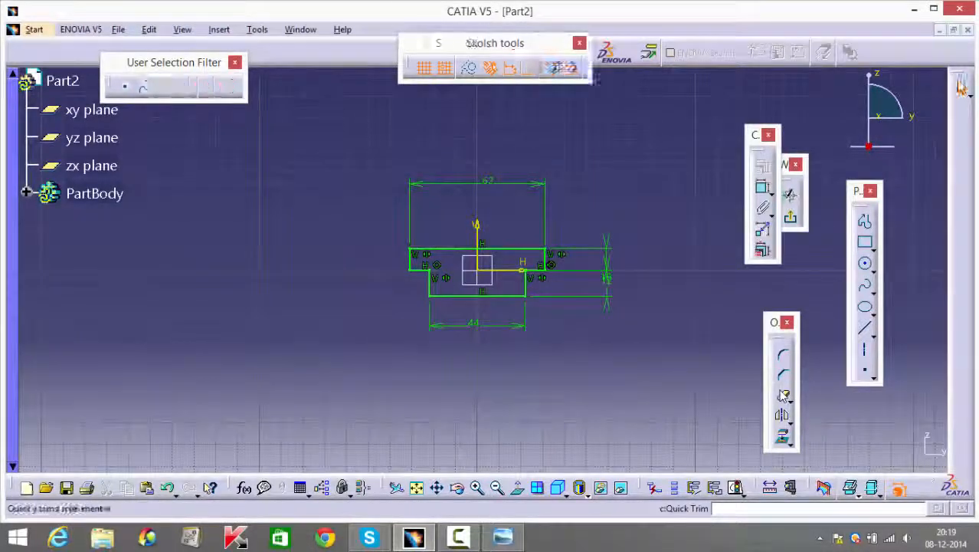
key("Escape")
Step: Sketch a circle about 28 mm in diameter below the T-shaped outline, centred on the vertical axis 30 mm below the origin
middle_click_drag(654, 361, 631, 247)
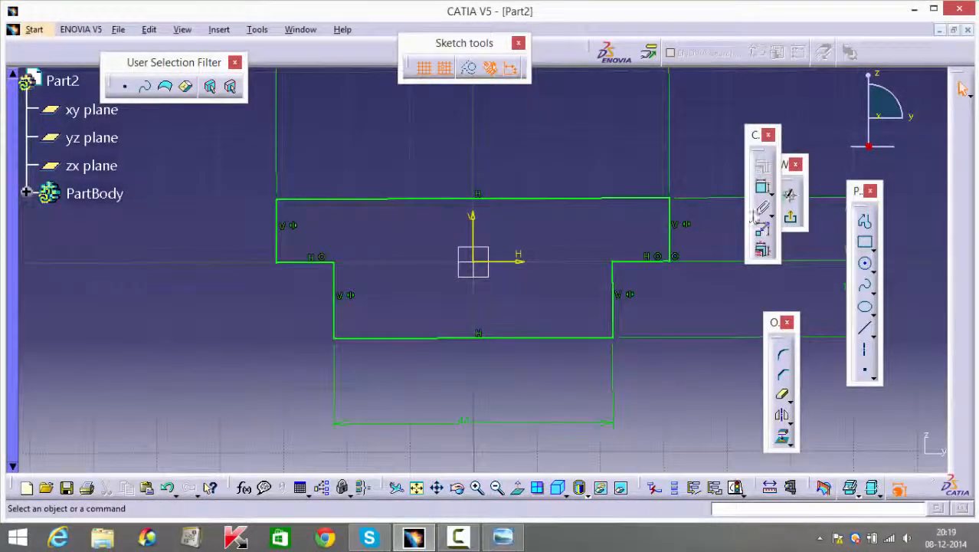
left_click(860, 262)
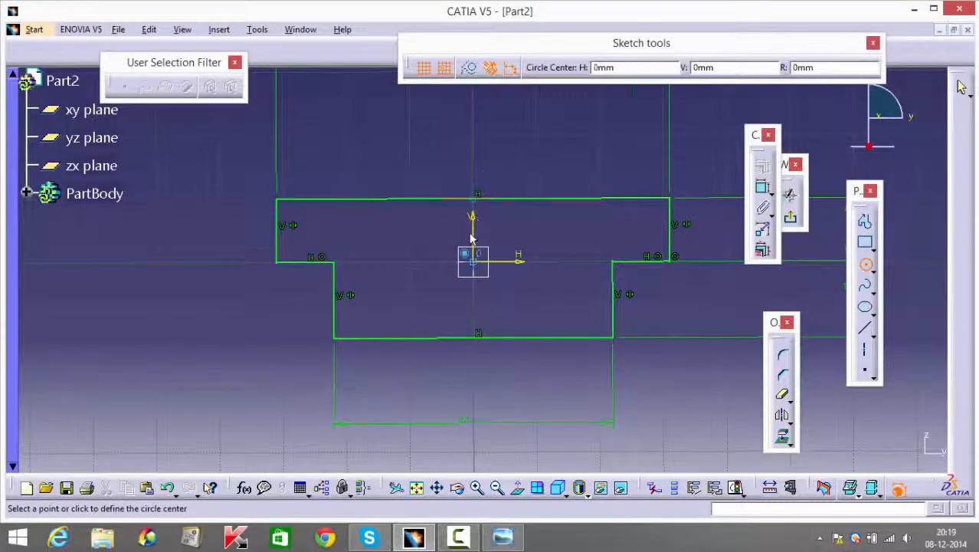
middle_click_drag(483, 318, 485, 208)
scroll(483, 288, "down", 2)
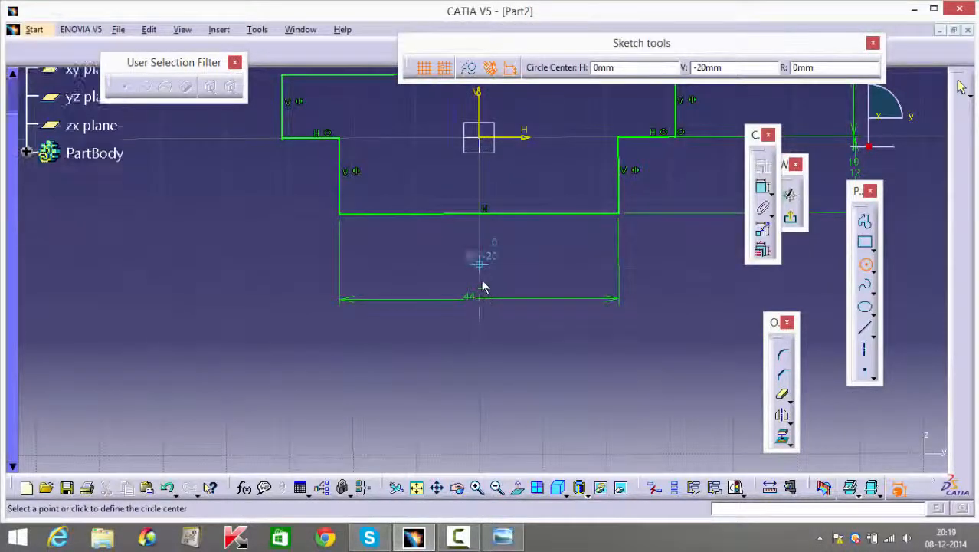
middle_click_drag(484, 288, 482, 306)
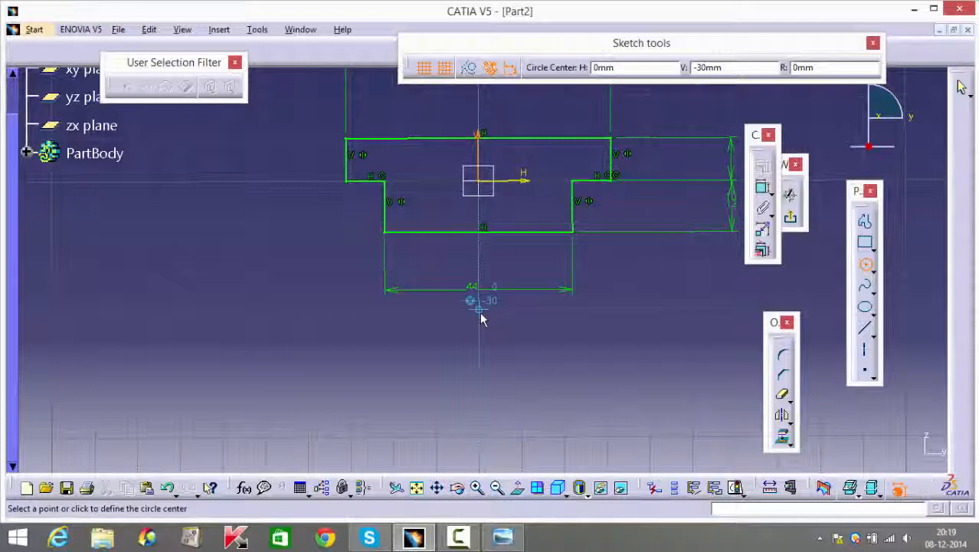
left_click(482, 318)
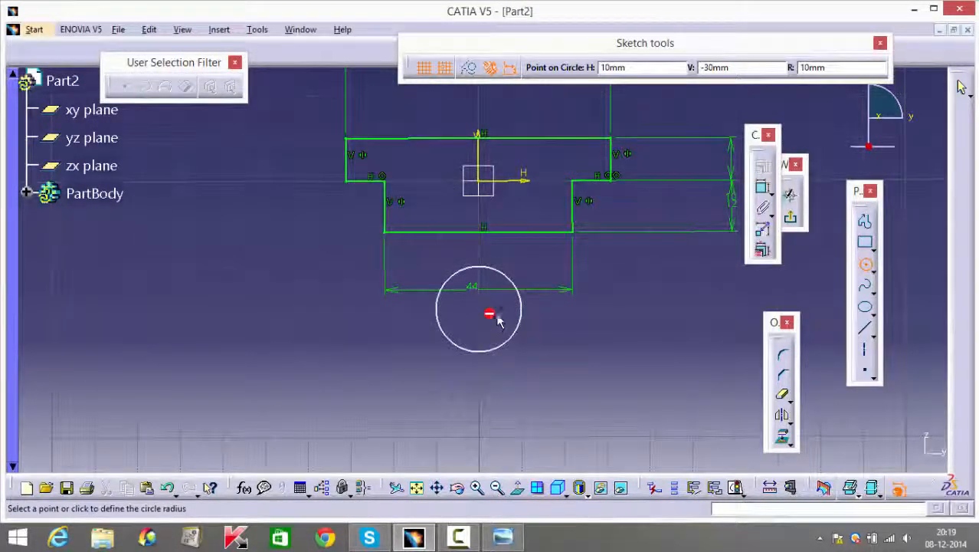
left_click(504, 274)
Step: Dimension the circle below the outline and set its diameter to 38 mm
left_click(763, 188)
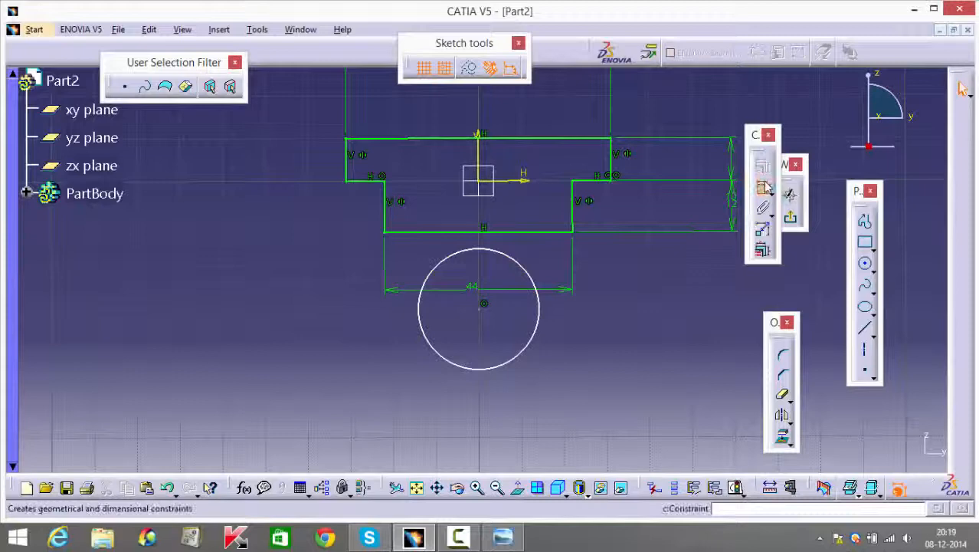
left_click(542, 331)
left_click(615, 298)
double_click(613, 293)
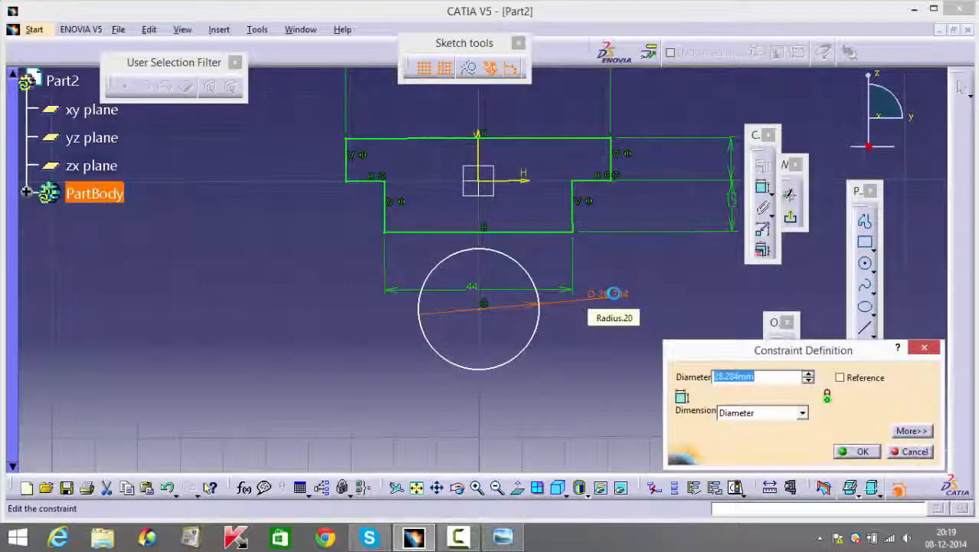
type("38")
key("Return")
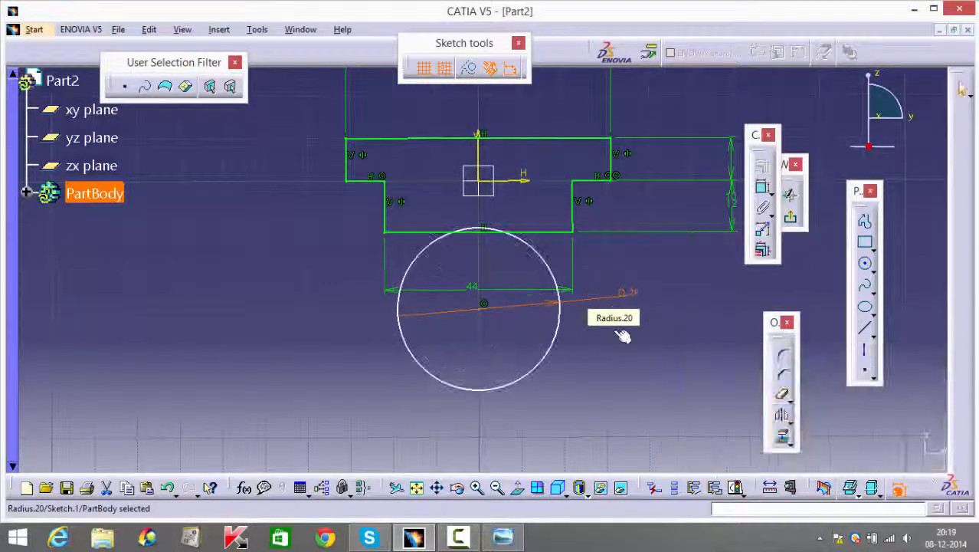
Step: Consult the machine drawing and dimension the circle's centre from the outline's bottom edge, setting the distance to 6 mm
left_click(505, 536)
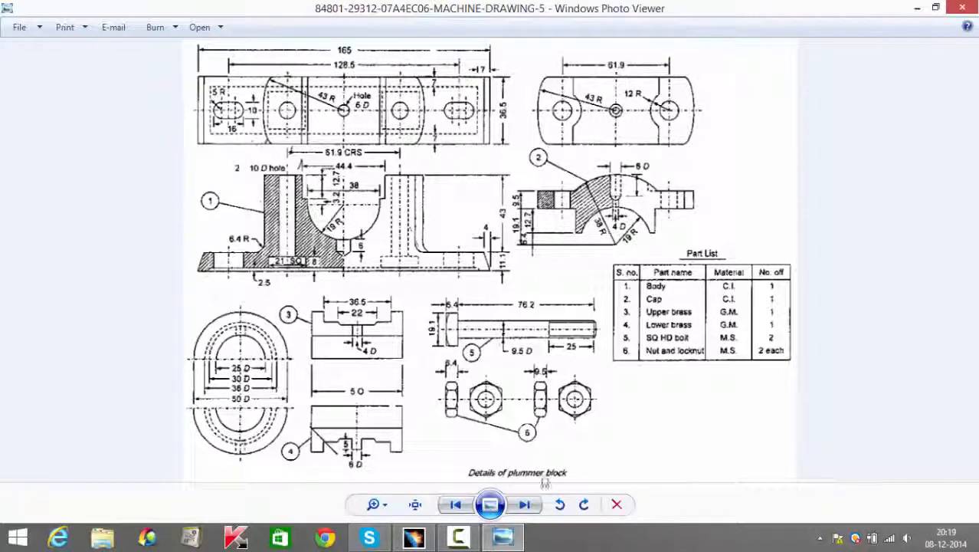
left_click(506, 537)
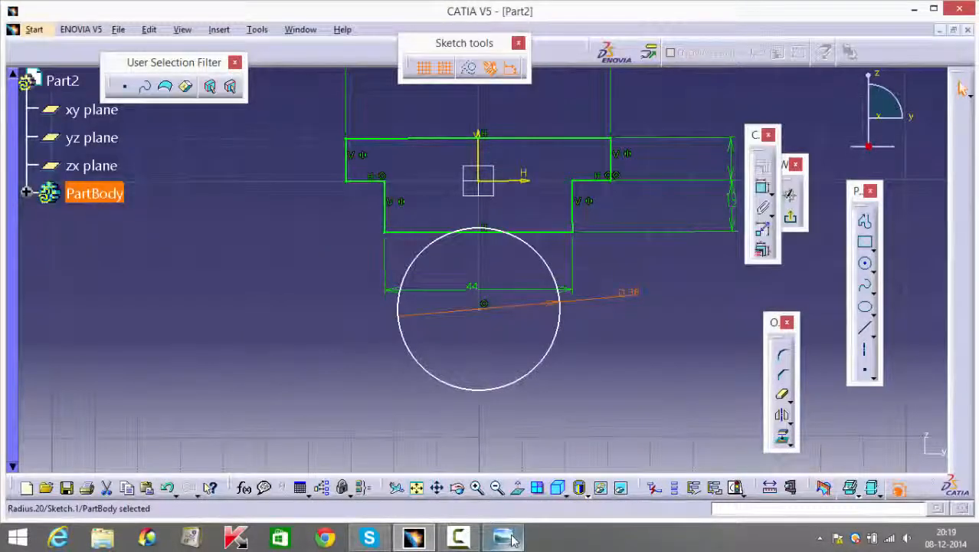
left_click(640, 361)
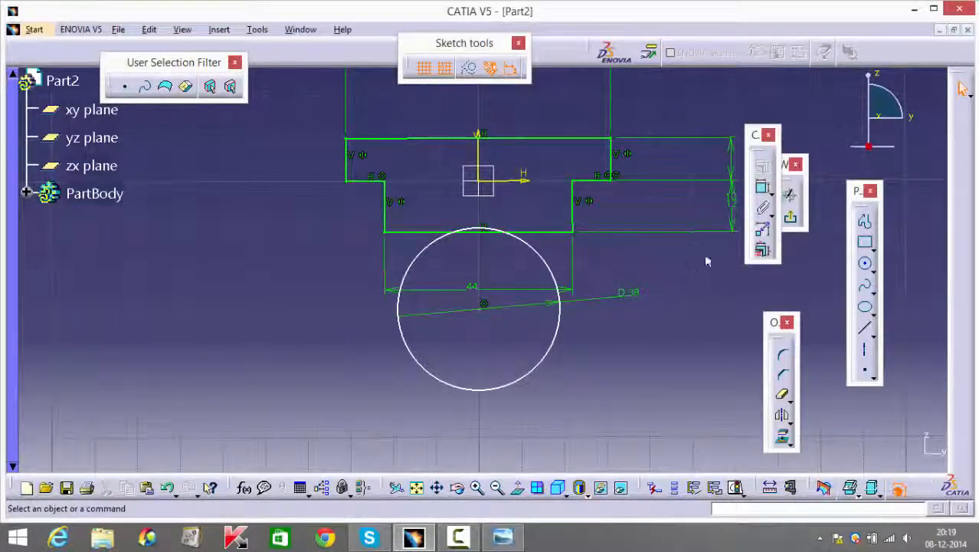
left_click(763, 188)
left_click(485, 307)
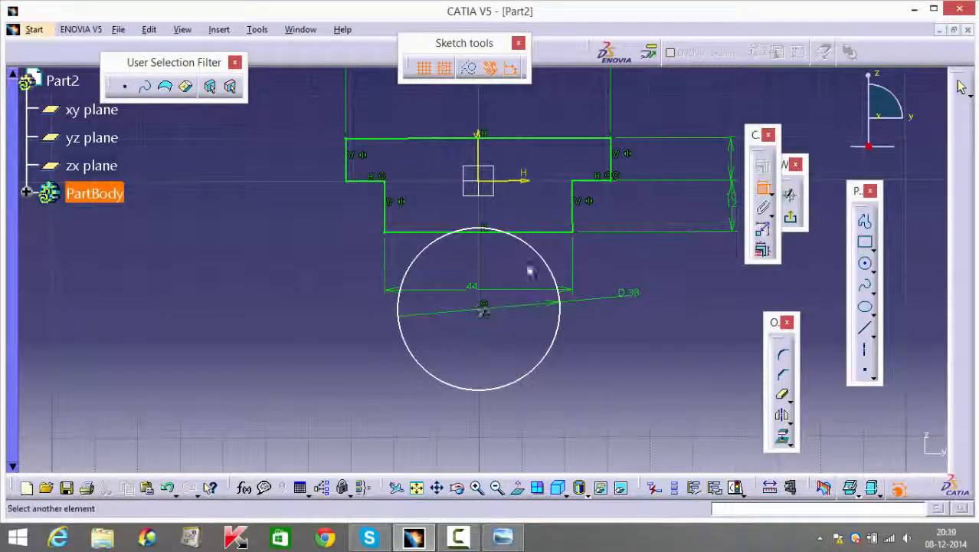
left_click(575, 236)
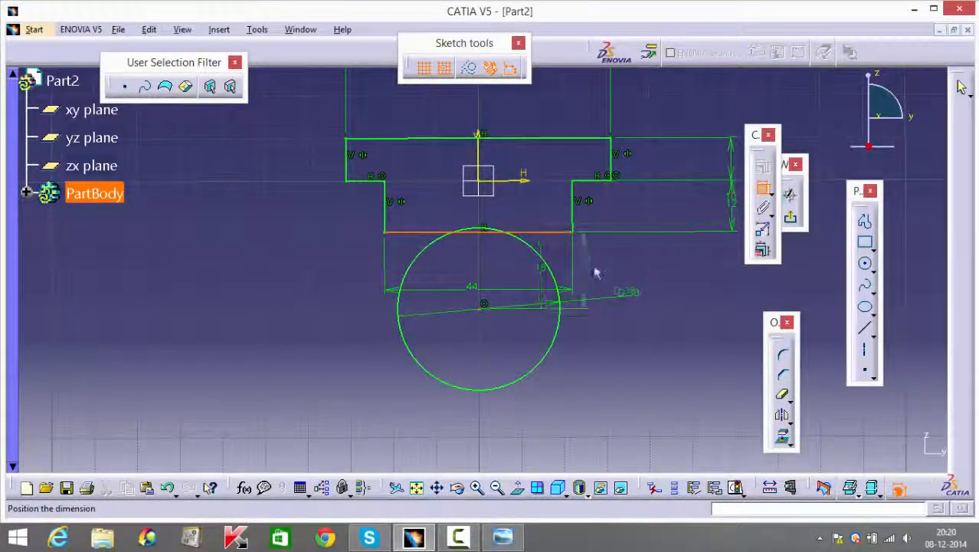
left_click(734, 263)
double_click(739, 260)
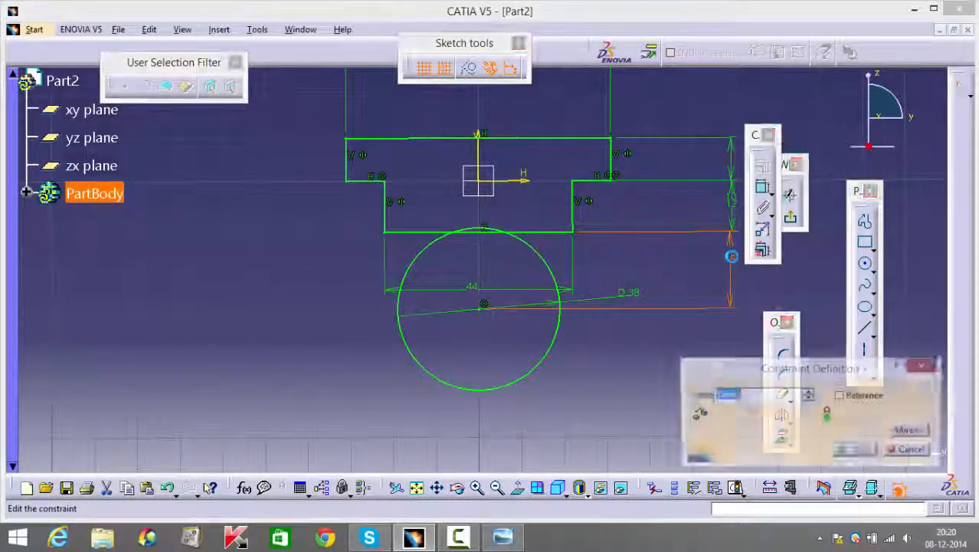
type("5")
key("Return")
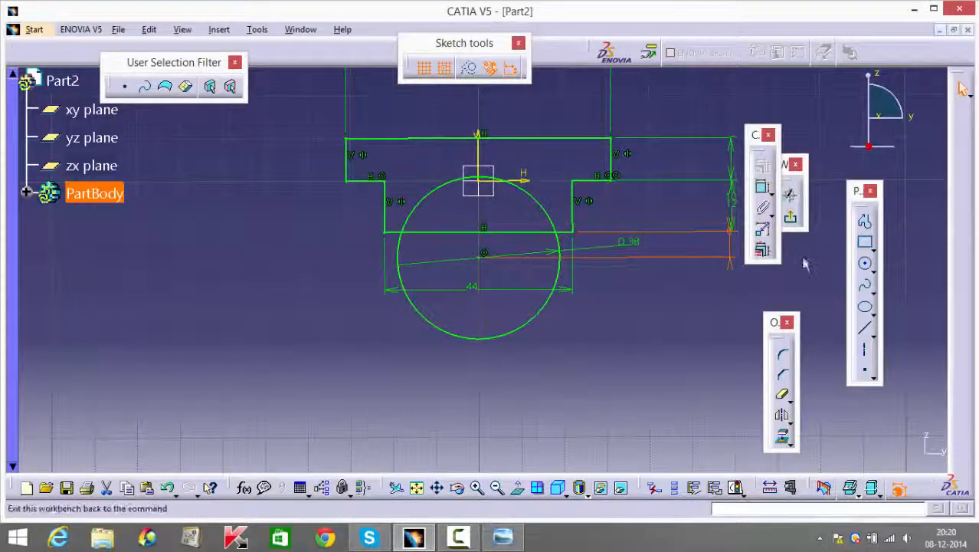
Step: Quick-trim the circle's lower part and the bottom edge inside it, converting the edge's length into a distance, to leave an arched cutout
left_click(783, 393)
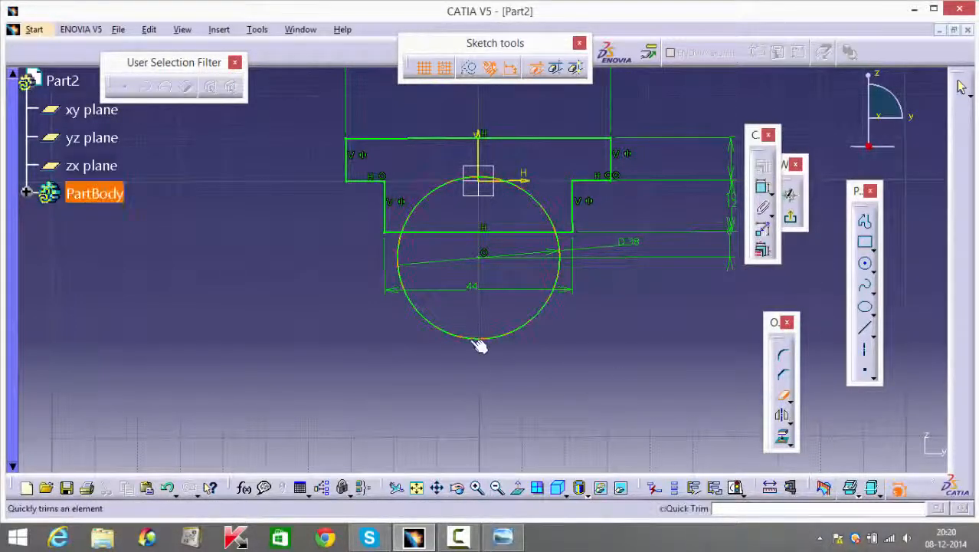
left_click(476, 338)
left_click(472, 254)
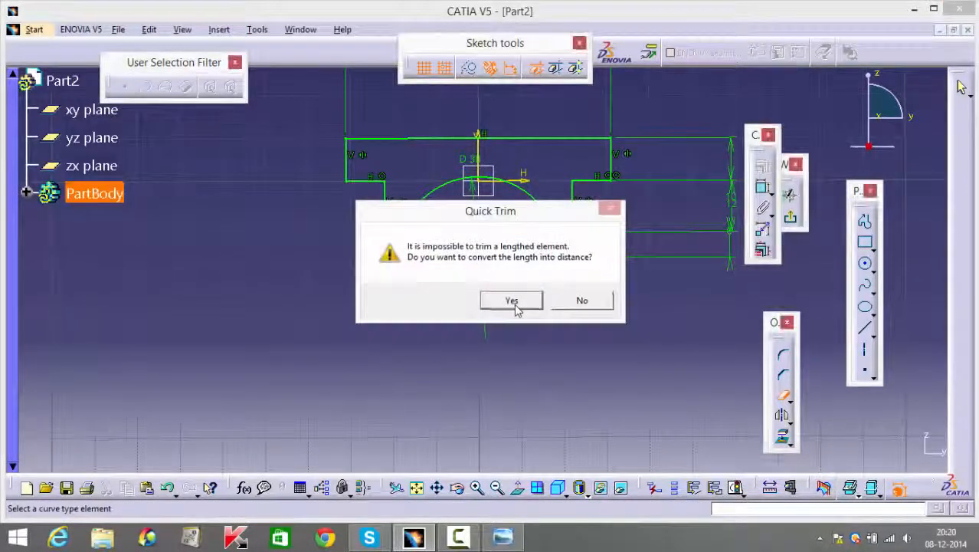
left_click(513, 300)
mouse_move(495, 222)
middle_mouse_down()
mouse_move(479, 264)
mouse_move(481, 352)
middle_mouse_up()
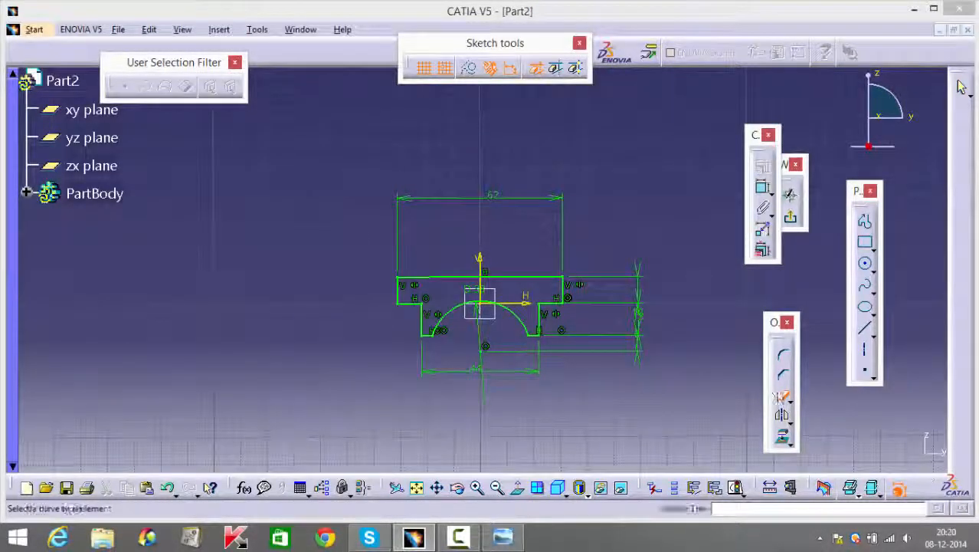
left_click(781, 396)
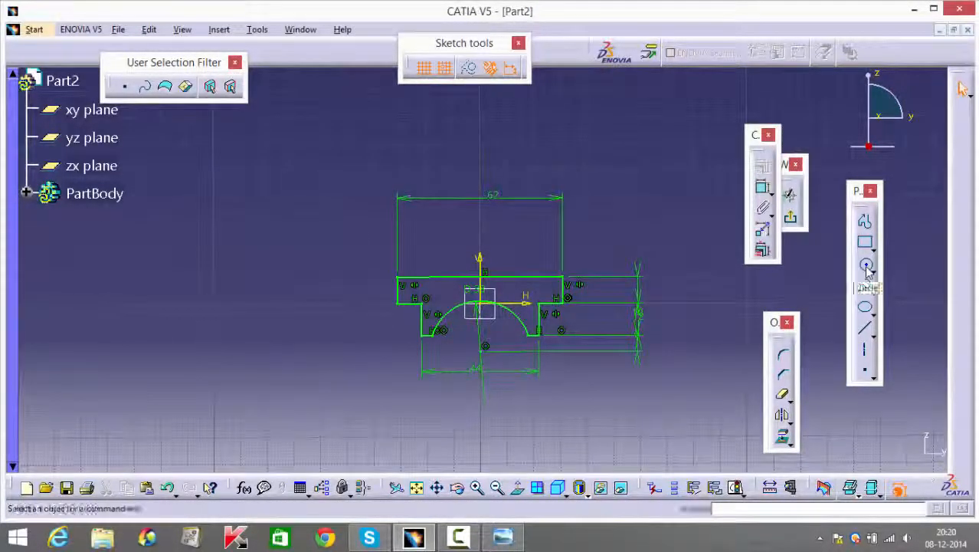
Step: Sketch a large circle centred on the arch's centre point, extending well beyond the top edge of the profile
left_click(866, 266)
middle_click_drag(499, 366, 497, 279)
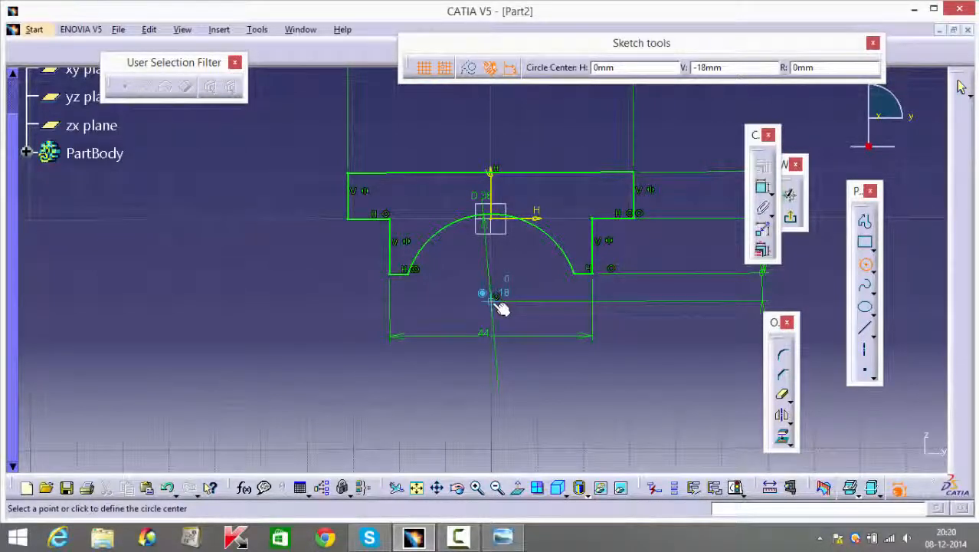
left_click(499, 303)
left_click(507, 93)
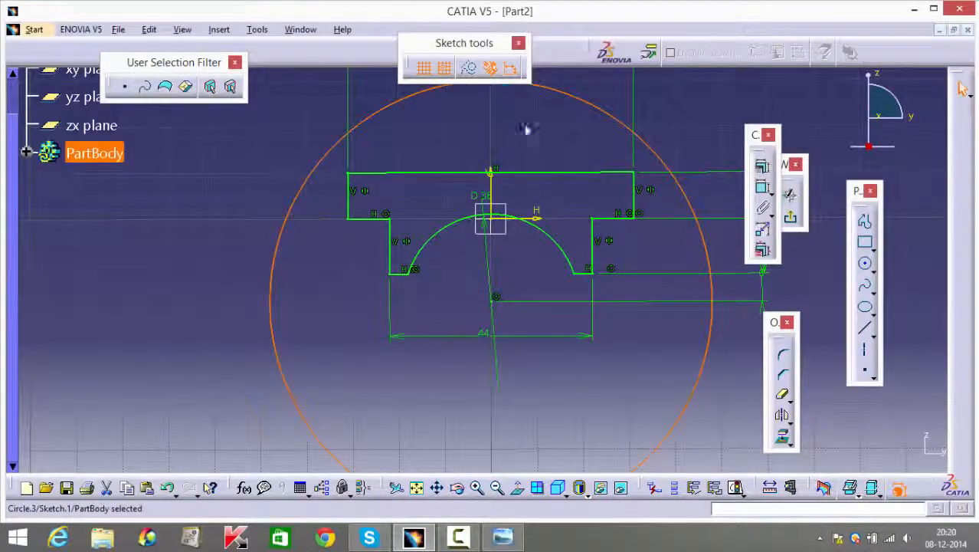
Step: Dimension the large circle and set its diameter to 36*2 mm
left_click(547, 135)
middle_click_drag(599, 142, 593, 190)
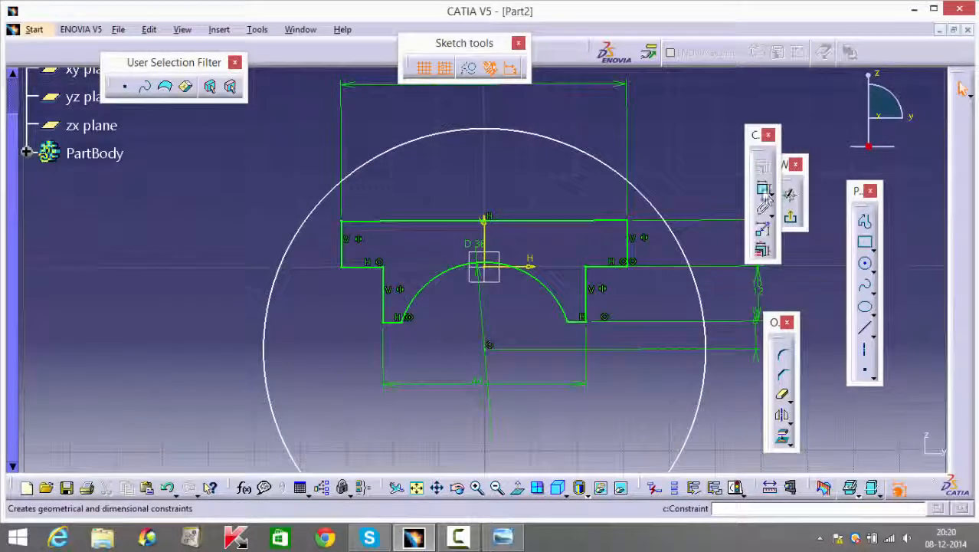
left_click(764, 194)
left_click(622, 174)
left_click(663, 138)
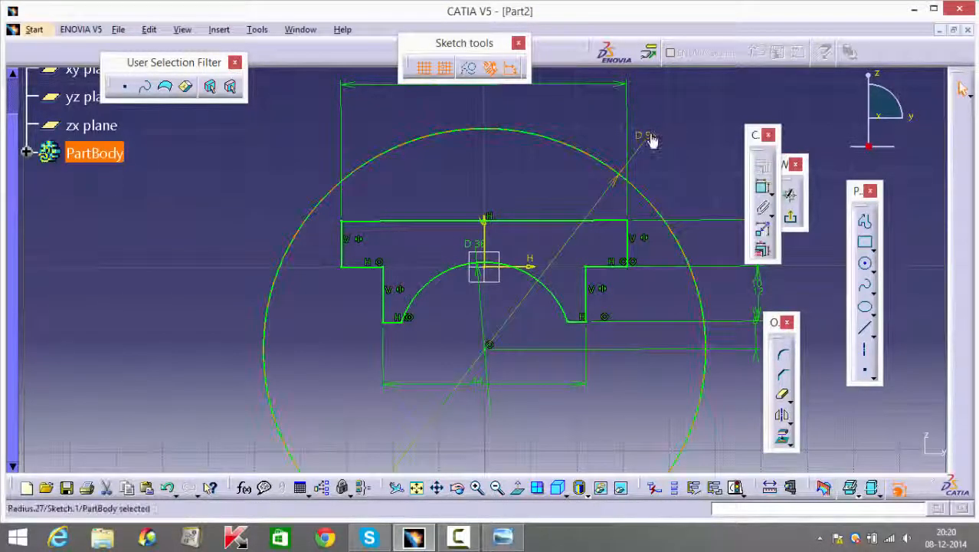
double_click(648, 136)
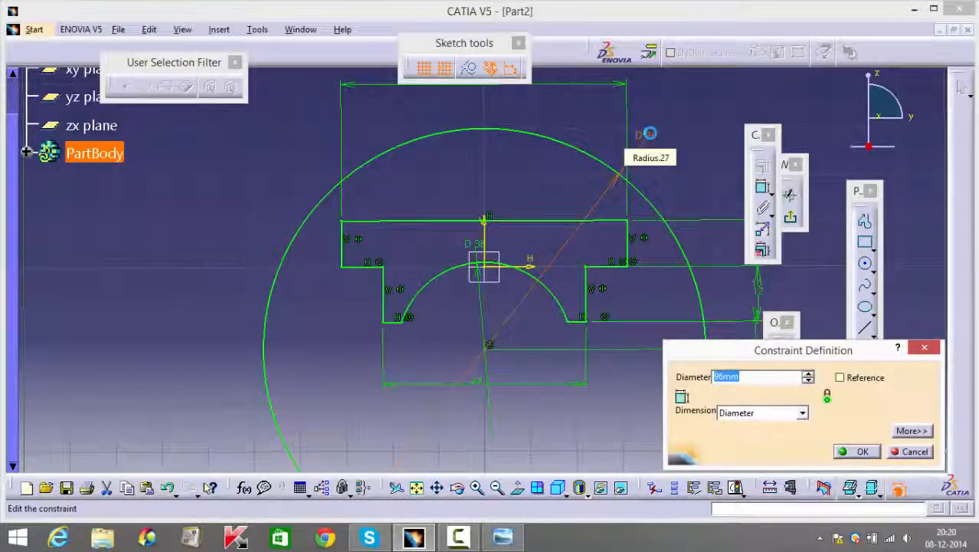
type("36*2")
key("Return")
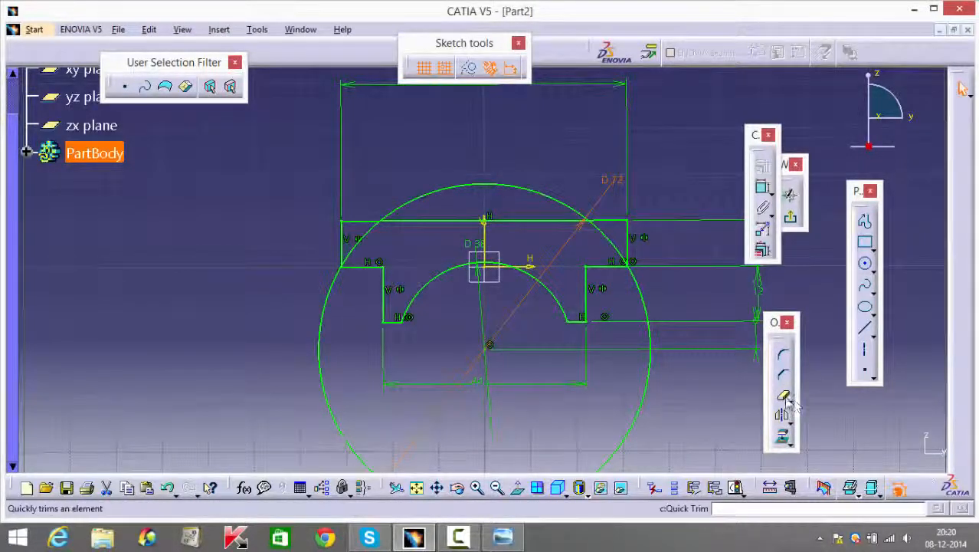
Step: Quick-trim the large circle below the top edge and the edge portion under its arc, converting the edge's length into a distance
left_click(782, 394)
left_click(643, 385)
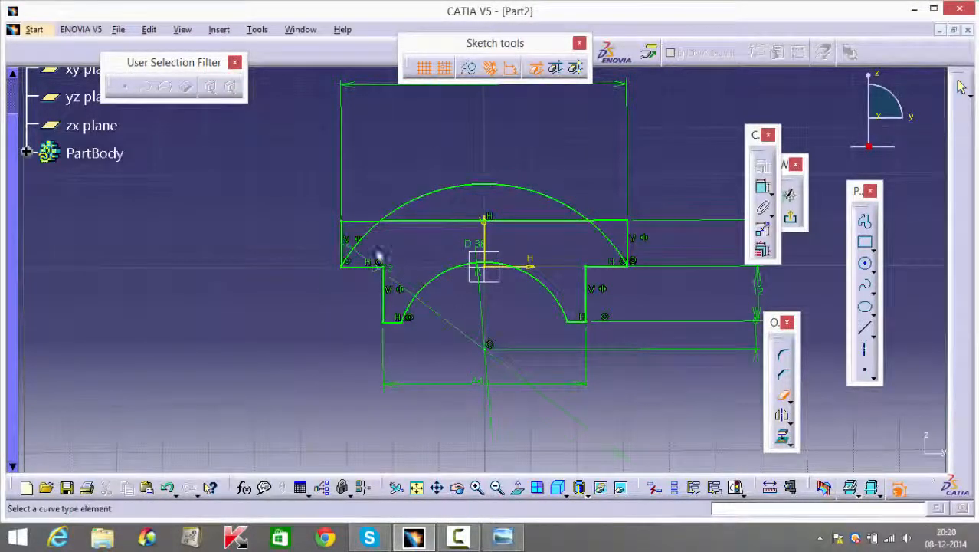
left_click(371, 242)
left_click(602, 245)
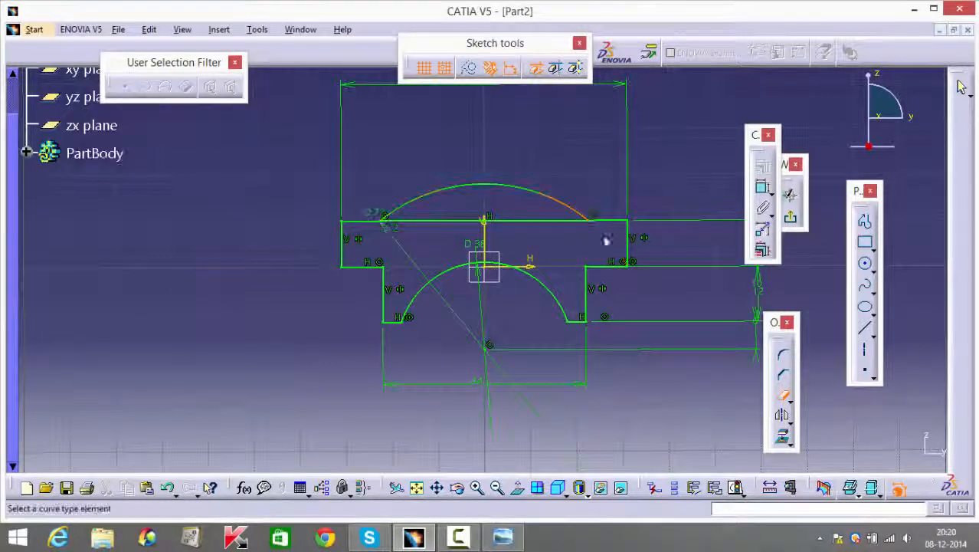
left_click(556, 221)
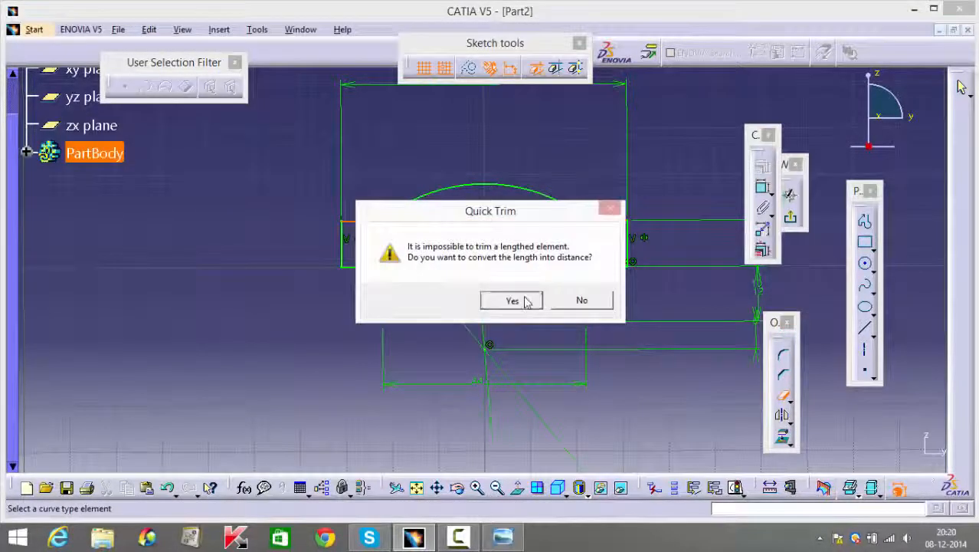
left_click(511, 300)
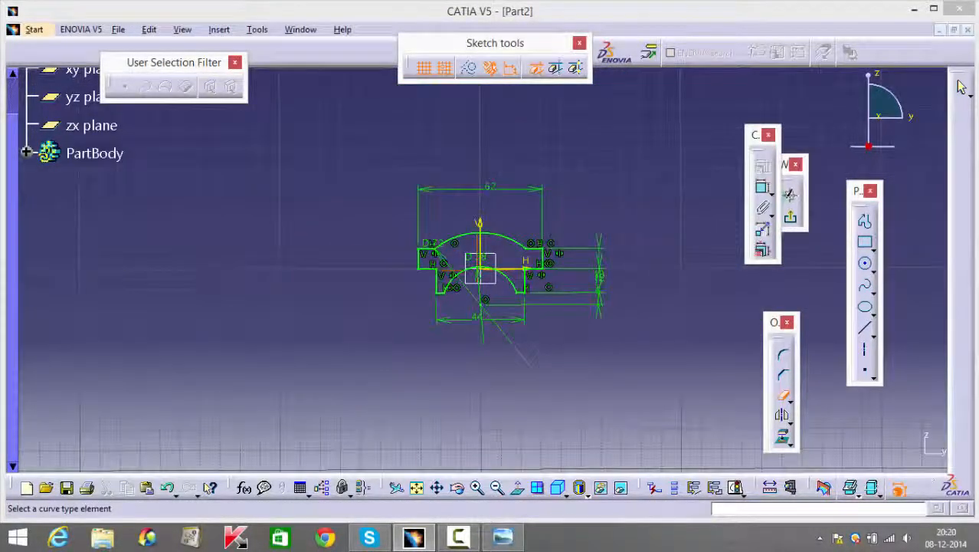
Step: Consult the machine drawing for the cap's depth and exit the finished profile sketch
left_click(503, 537)
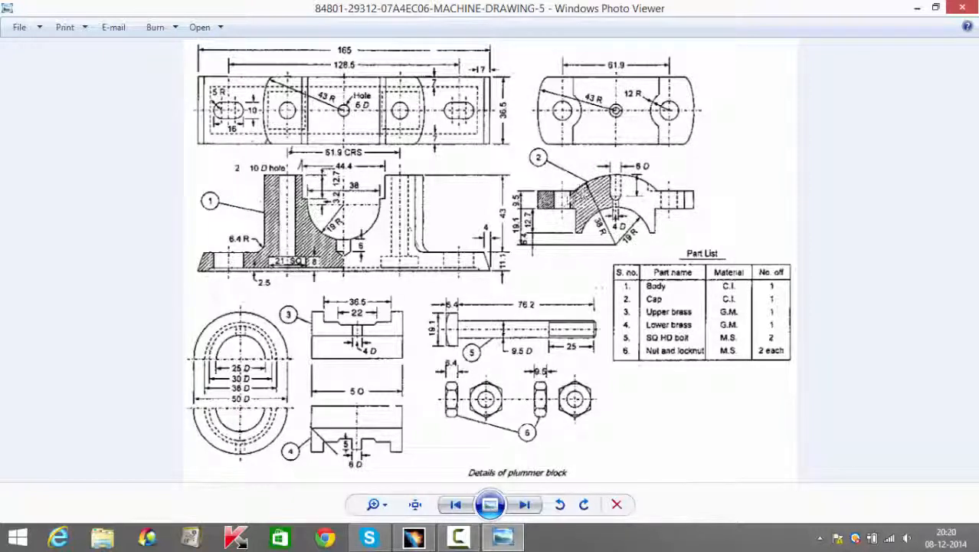
left_click(506, 538)
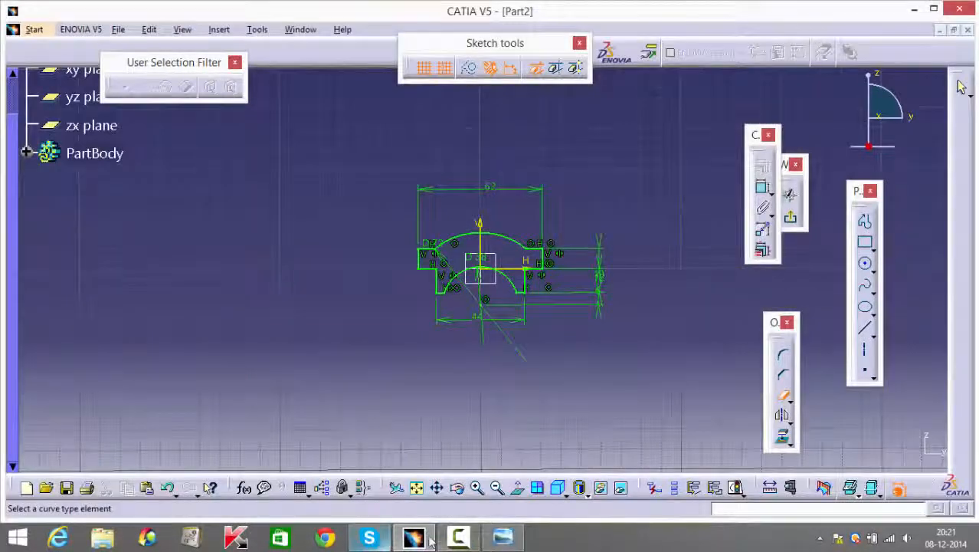
left_click(457, 539)
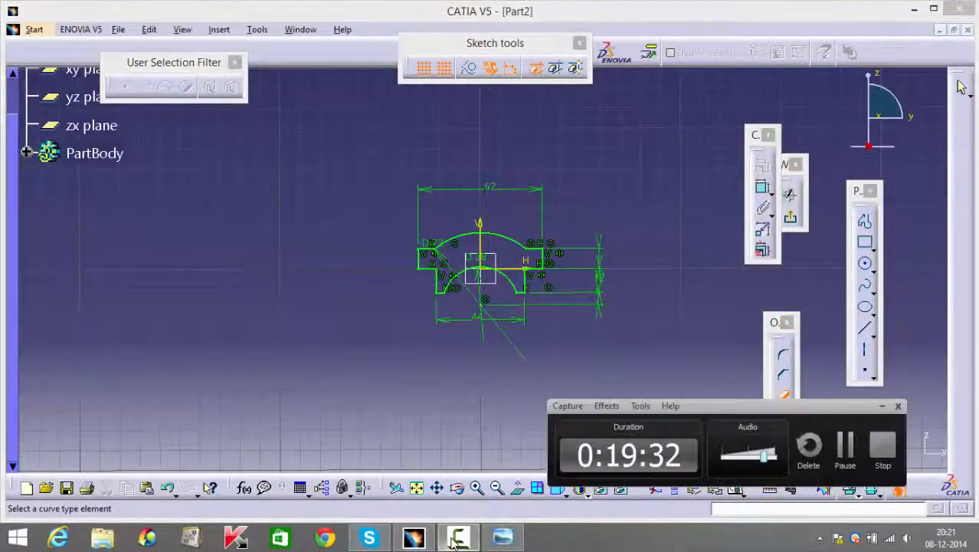
left_click(457, 540)
scroll(598, 392, "up", 1)
mouse_move(600, 391)
middle_mouse_down()
mouse_move(659, 276)
mouse_move(689, 246)
middle_mouse_up()
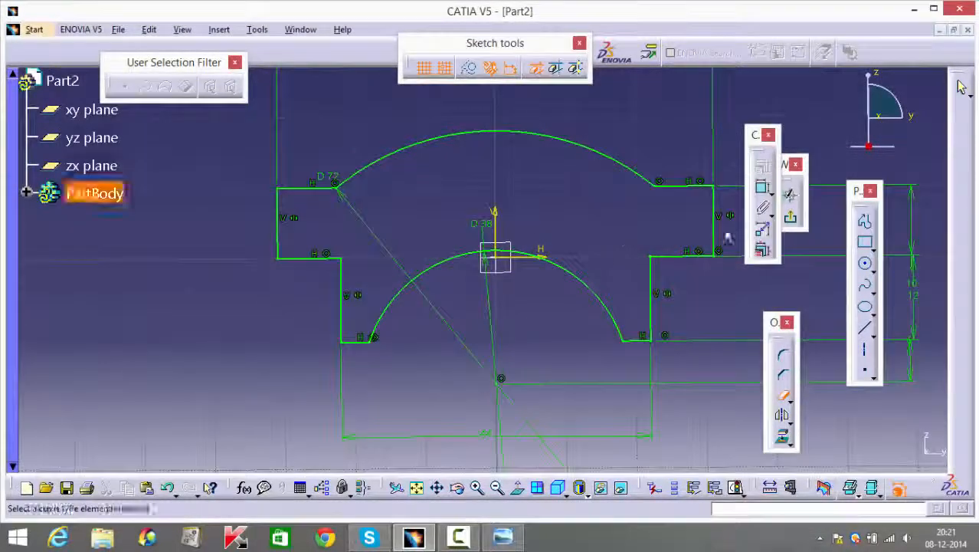
left_click(798, 221)
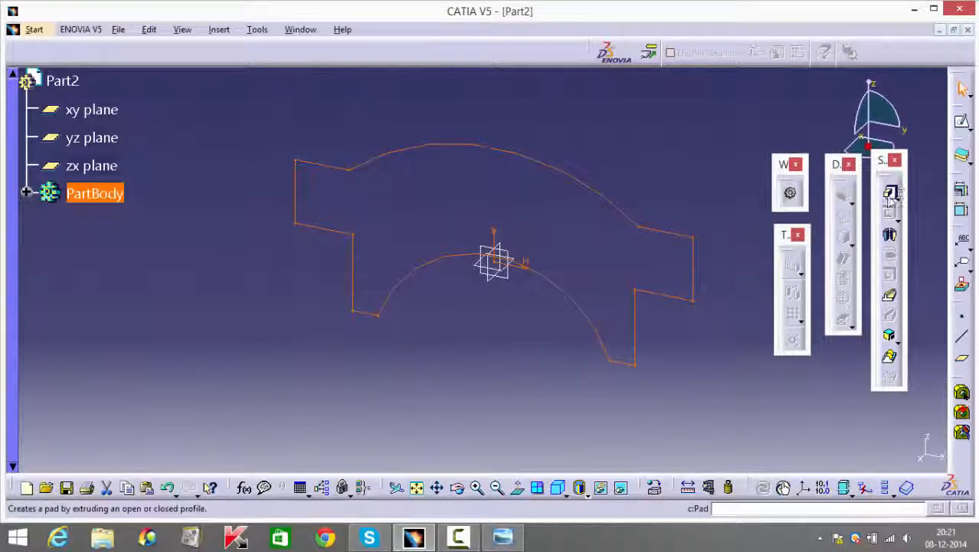
Step: Pad the cap profile with mirrored extent and a length of 18 mm
left_click(889, 196)
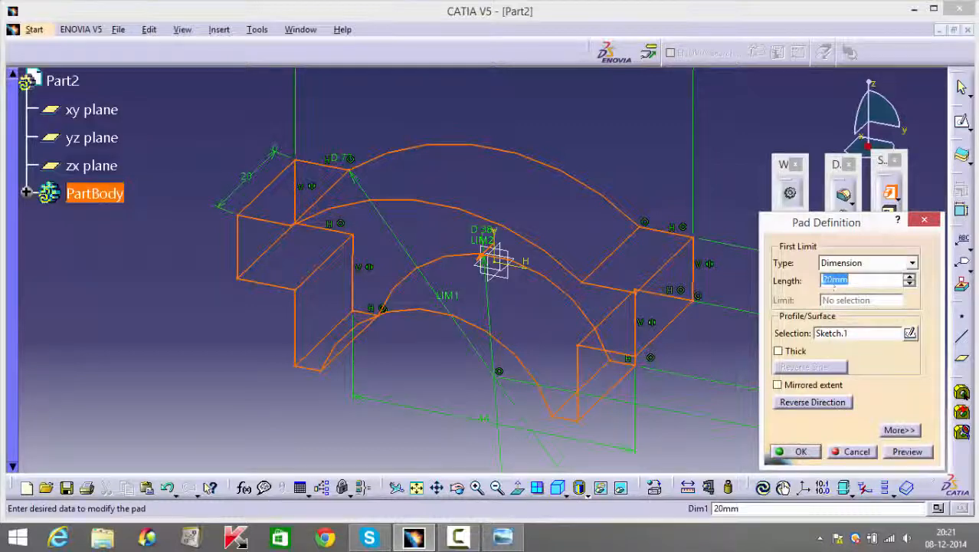
left_click(788, 389)
double_click(831, 280)
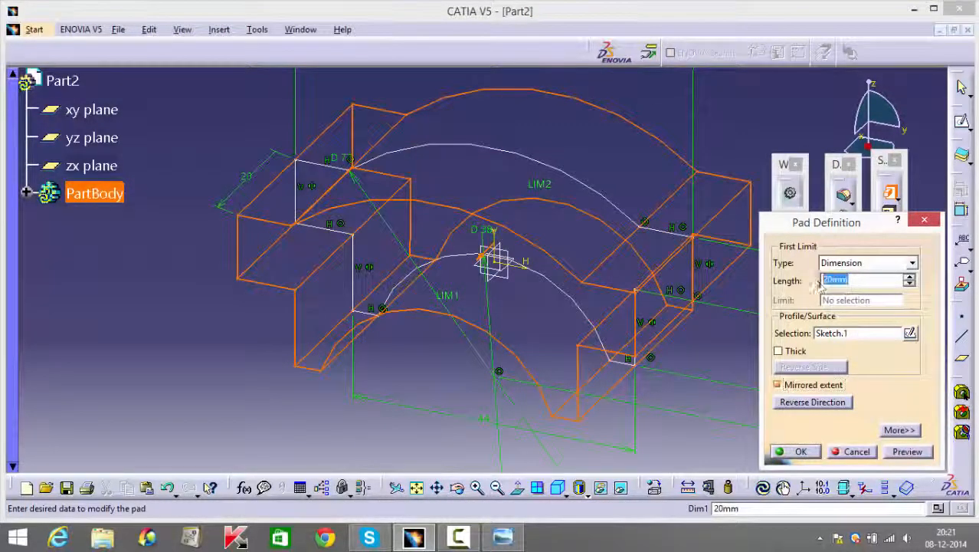
type("18")
key("Return")
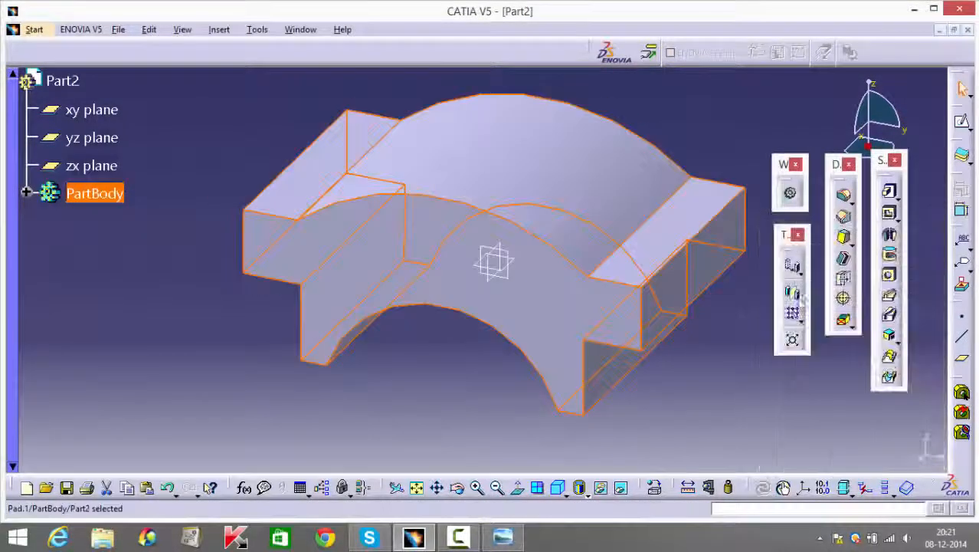
left_click(704, 368)
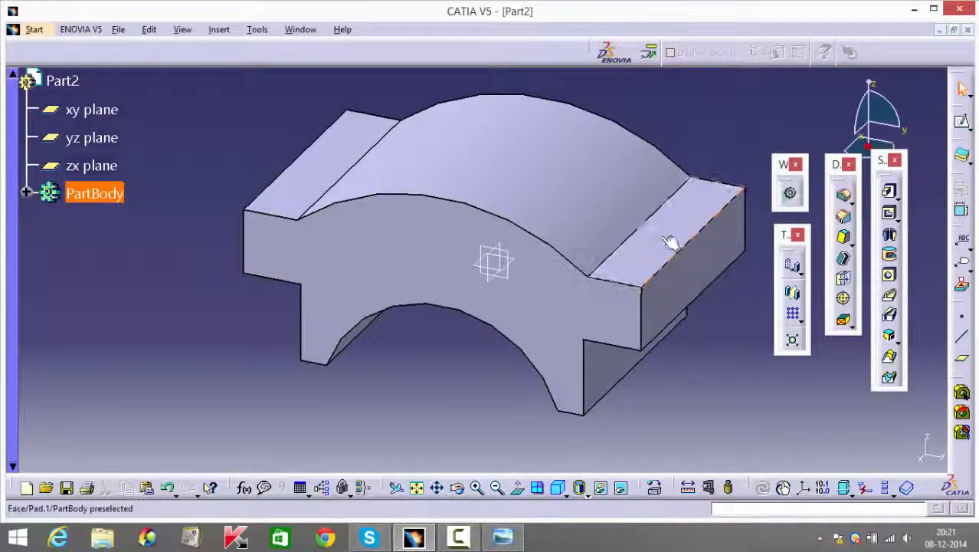
Step: Start a sketch on the cap's flat lug top face and draw a circle about 102 mm in diameter centred on the origin
left_click(717, 220)
left_click(962, 121)
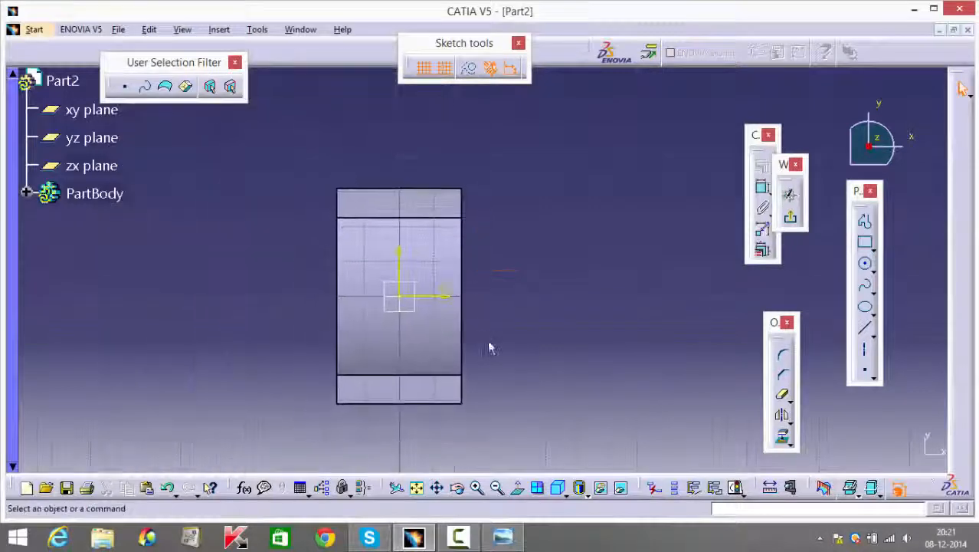
left_click(867, 265)
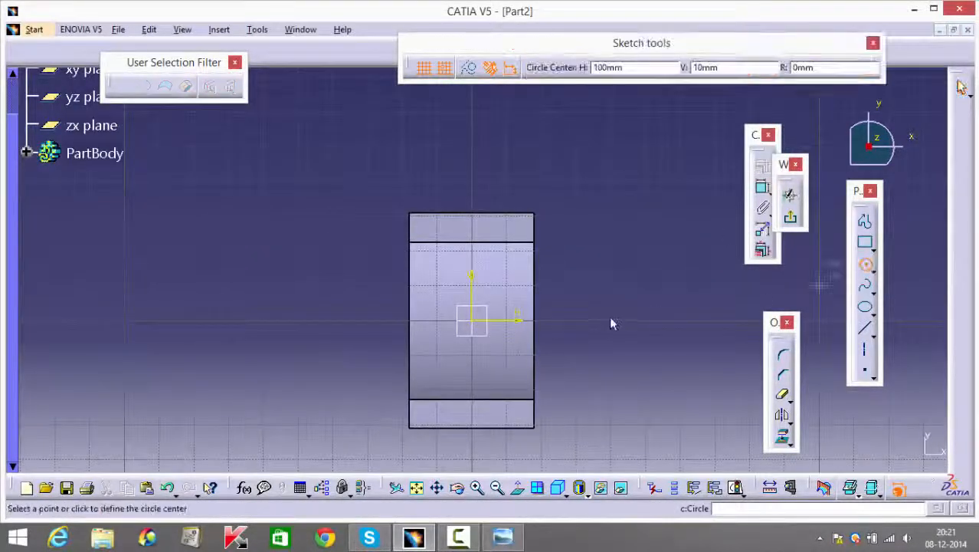
left_click(477, 322)
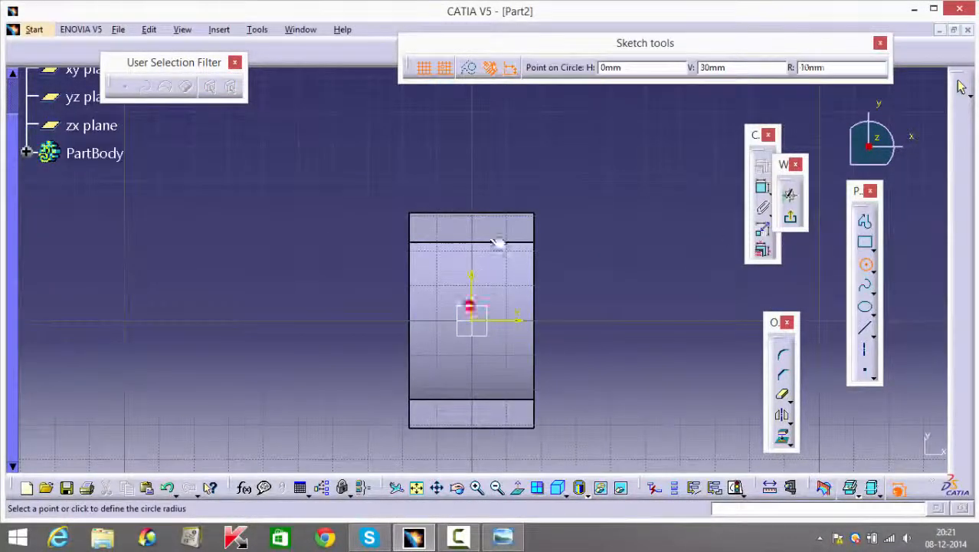
left_click(510, 145)
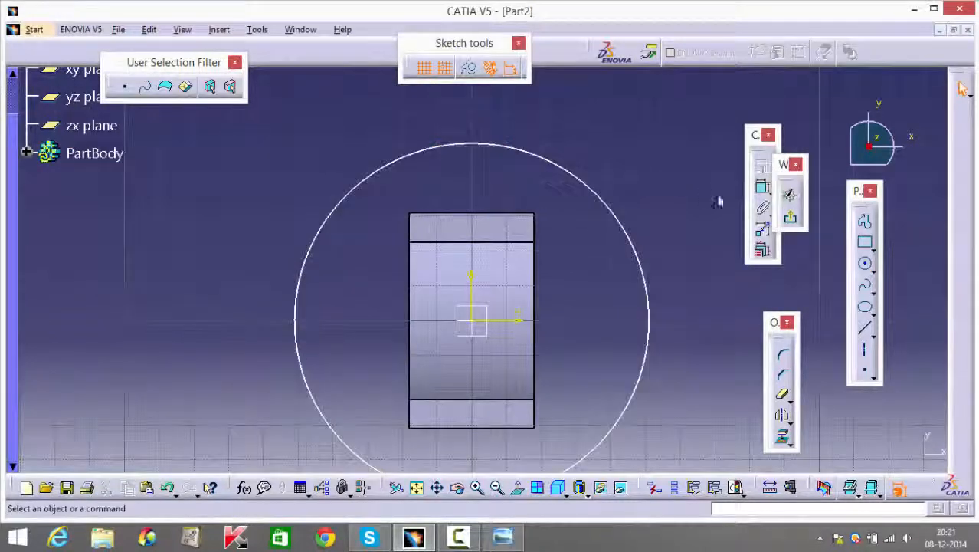
Step: Dimension the origin-centred circle and set its diameter to 86 mm
left_click(763, 188)
left_click(616, 216)
left_click(646, 152)
double_click(644, 151)
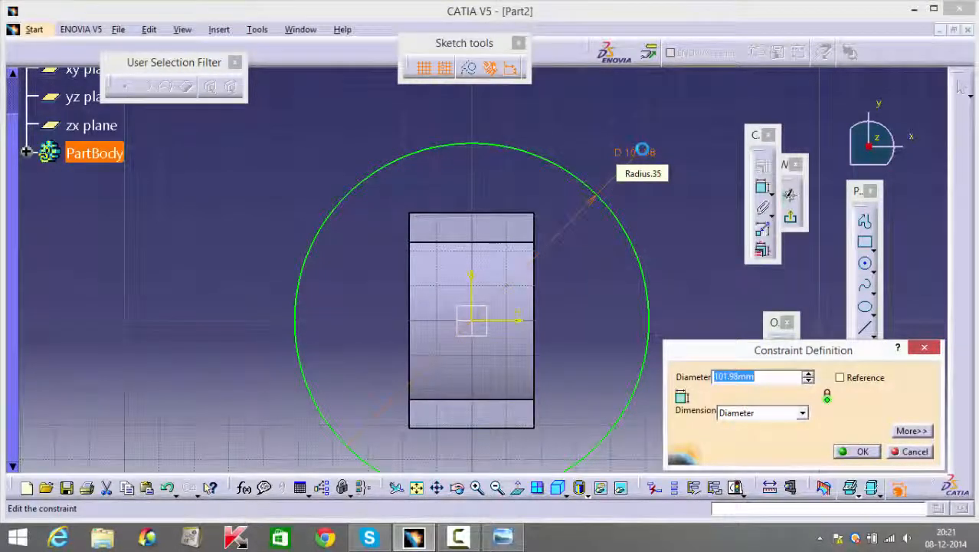
type("86")
key("Return")
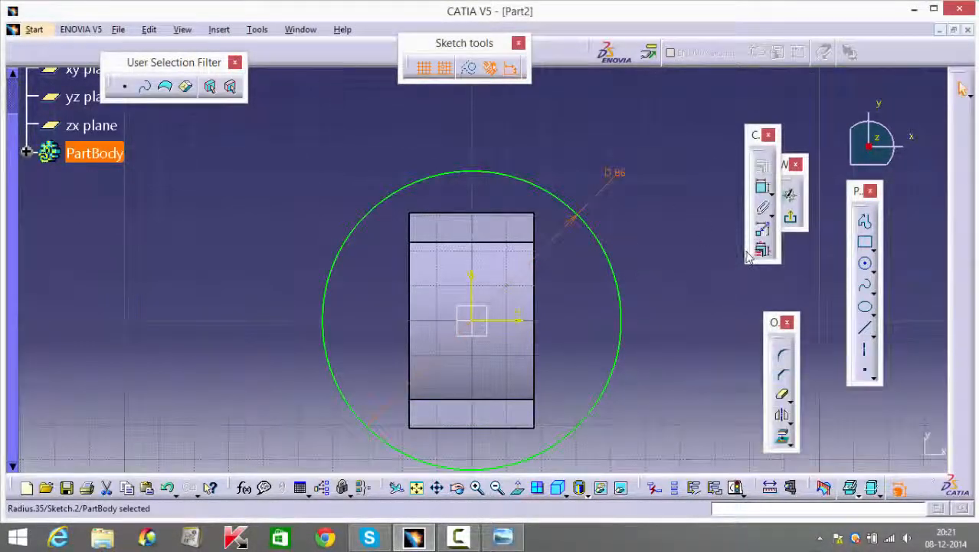
Step: Sketch a rectangle about 40 mm wide over the cap's upper end and make its lower edge coincident with the cap's end edge
left_click(865, 244)
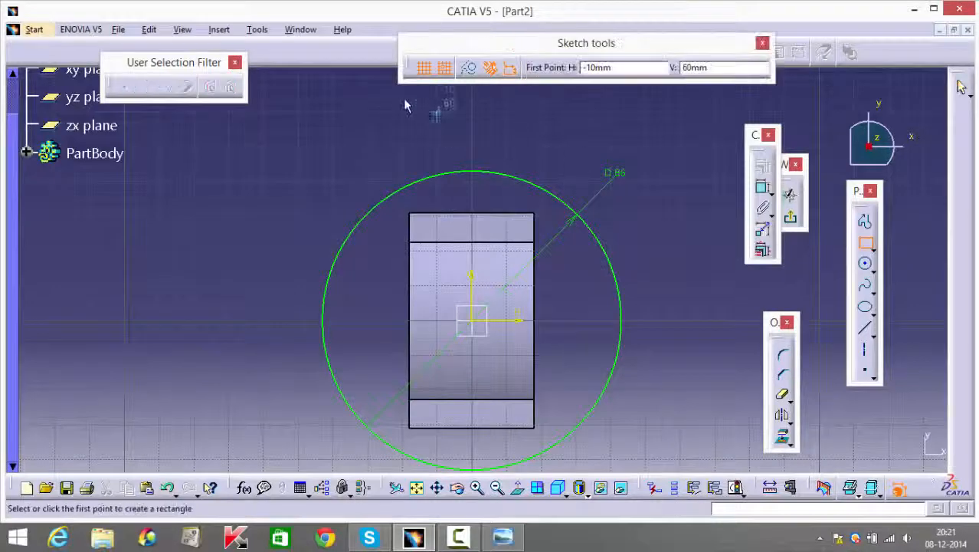
left_click(402, 112)
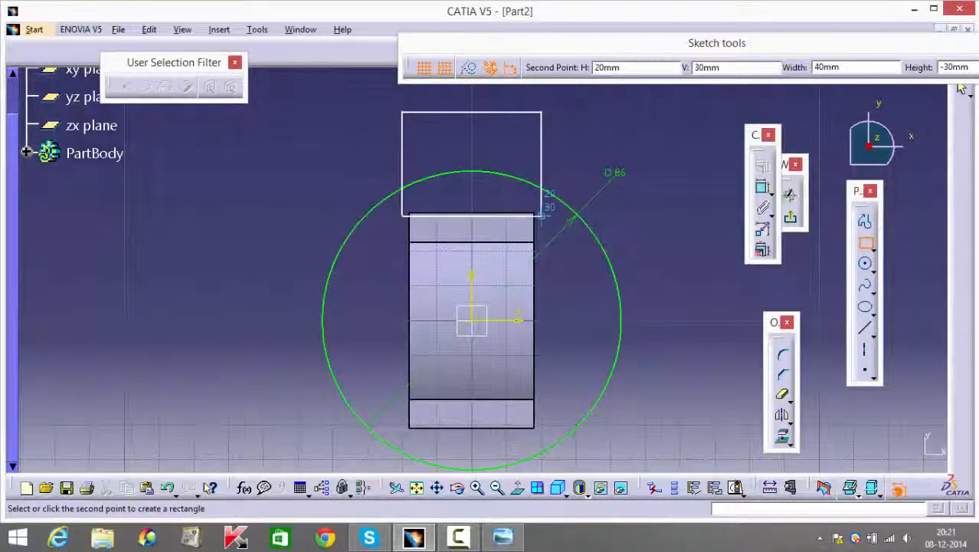
left_click(536, 250)
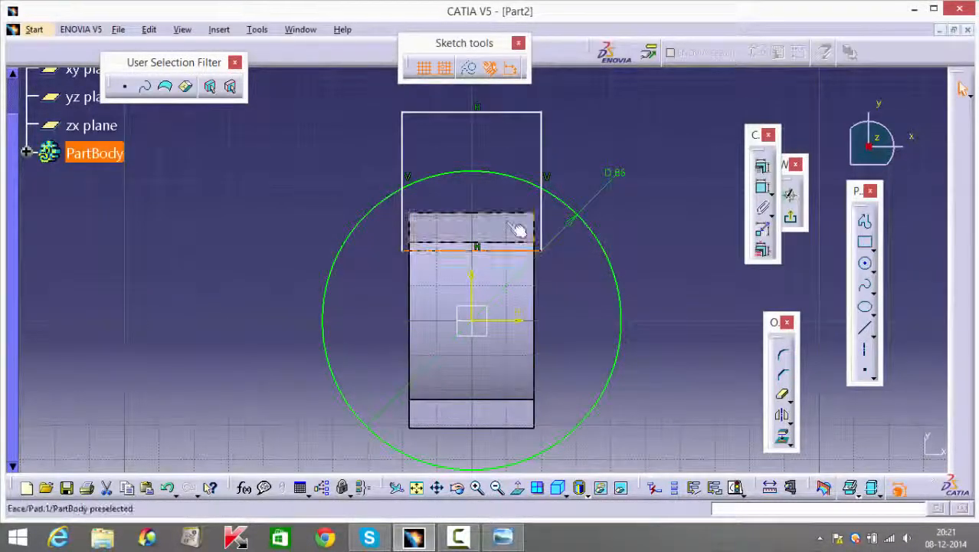
left_click(762, 165)
left_click(869, 313)
left_click(856, 452)
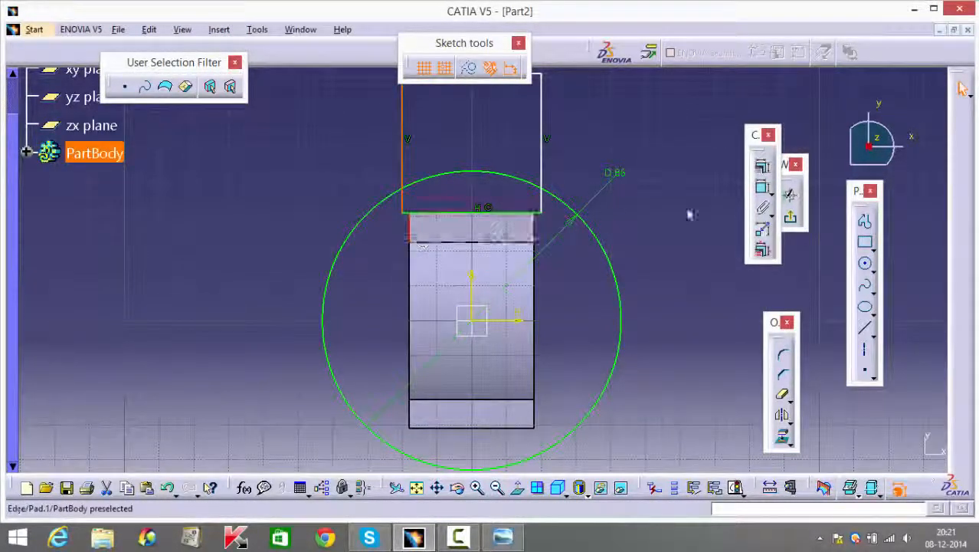
Step: Make both vertical sides of the rectangle coincident with the matching side edges of the cap
left_click(762, 166)
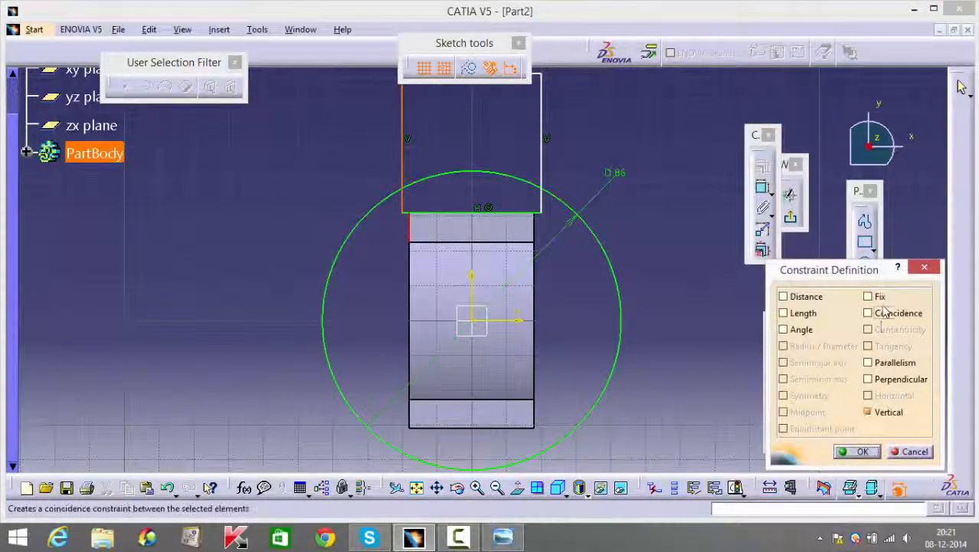
left_click(874, 312)
left_click(846, 452)
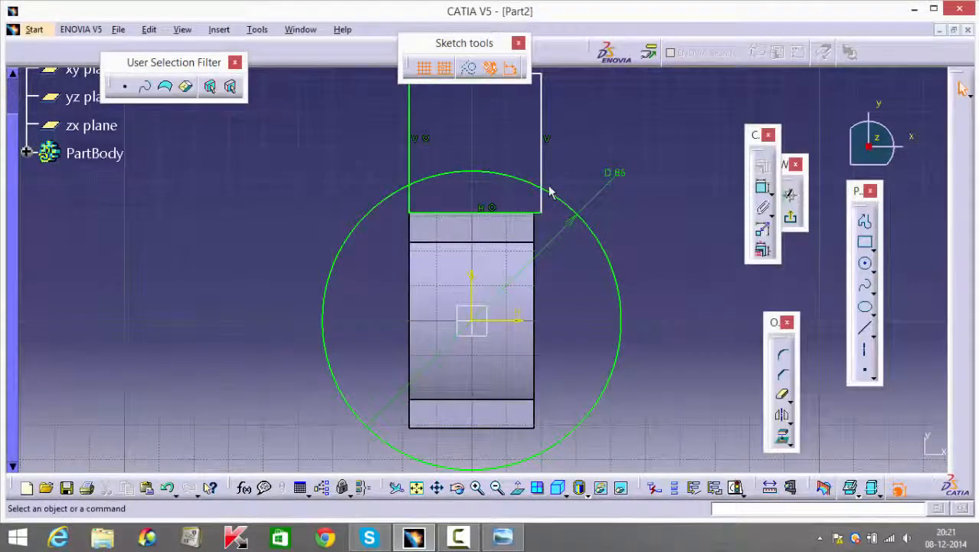
left_click(545, 169)
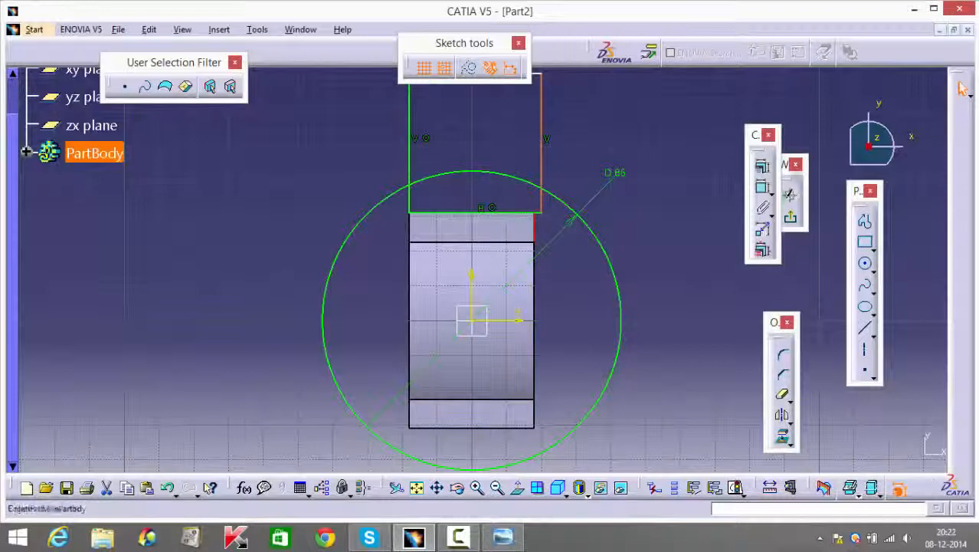
left_click(762, 167)
left_click(868, 313)
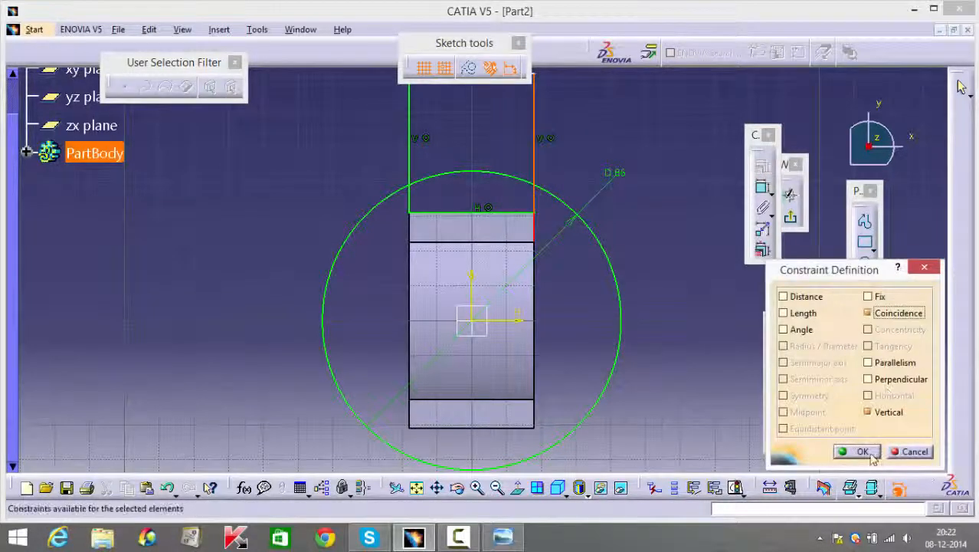
left_click(864, 452)
Step: Quick-trim the rectangle beyond the circle and the circle outside the rectangle, leaving a closed, arc-topped profile at the cap's end
left_click(782, 394)
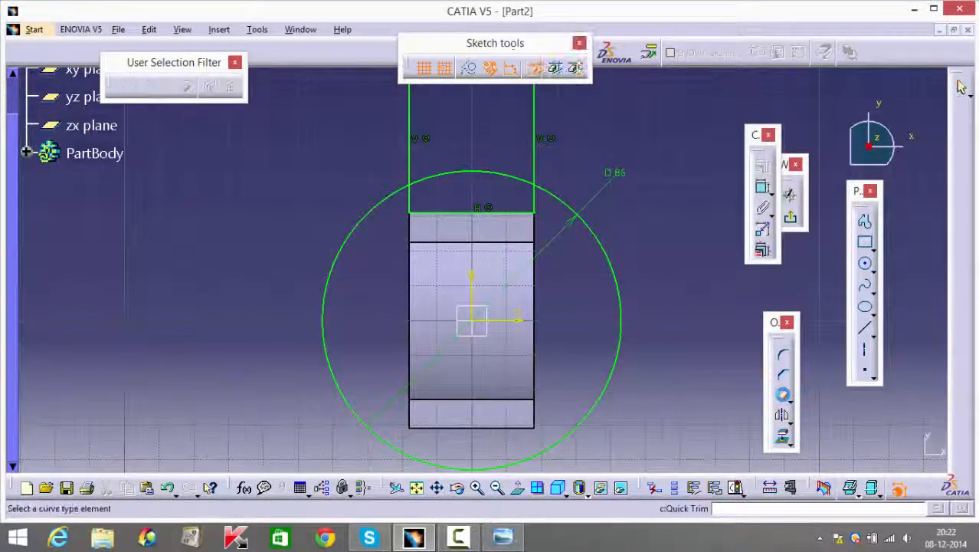
left_click(537, 176)
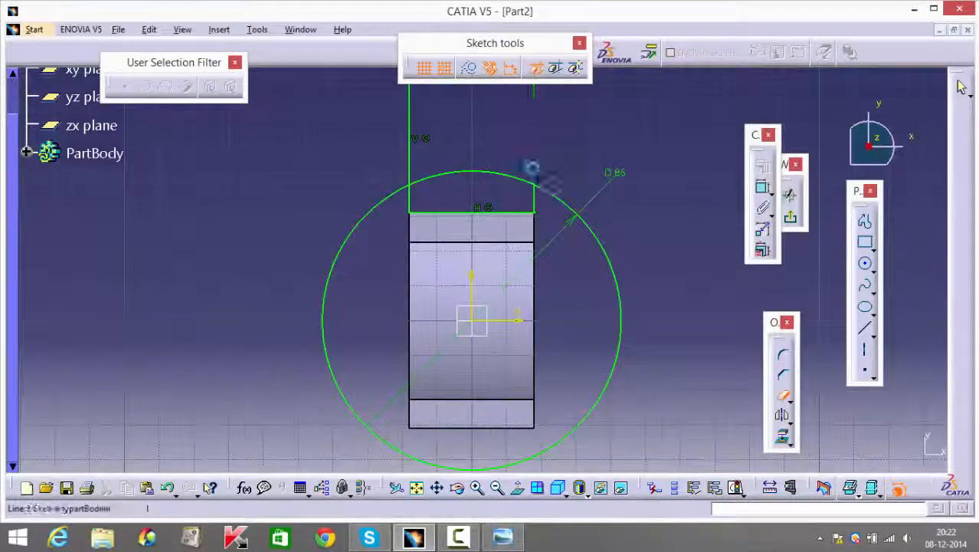
left_click(412, 149)
middle_click_drag(450, 133, 456, 210)
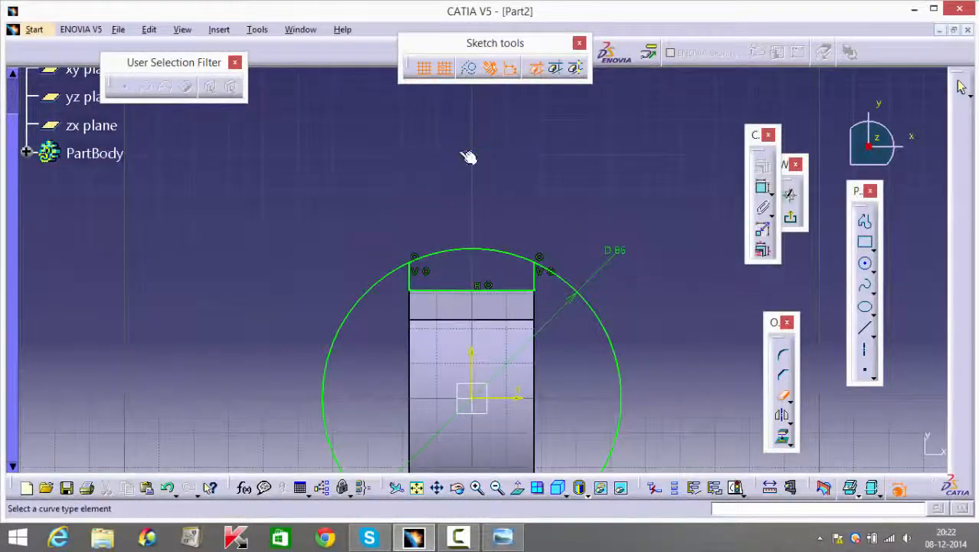
left_click(367, 309)
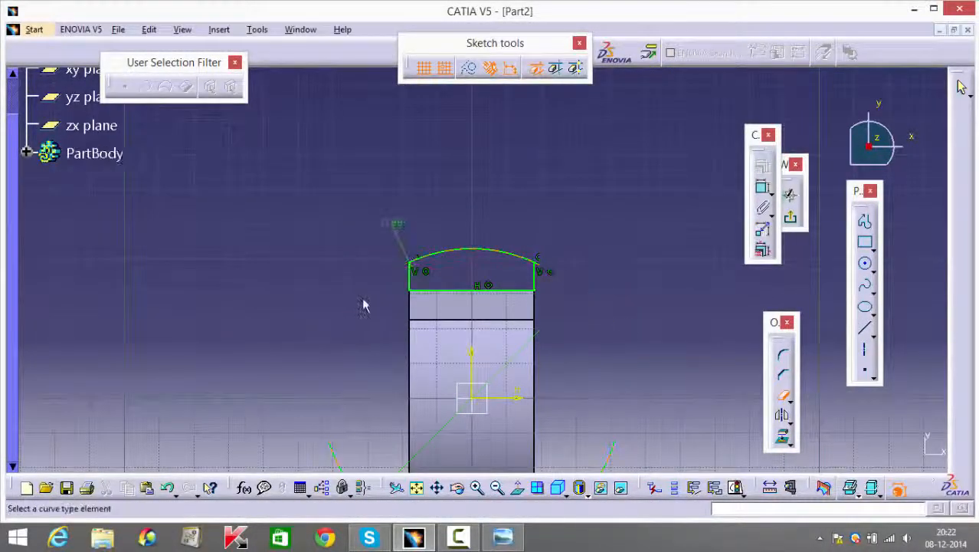
Step: Mirror the closed, arc-topped end profile about the sketch's horizontal axis onto the cap's opposite end
left_click(783, 392)
left_click_drag(623, 193, 353, 311)
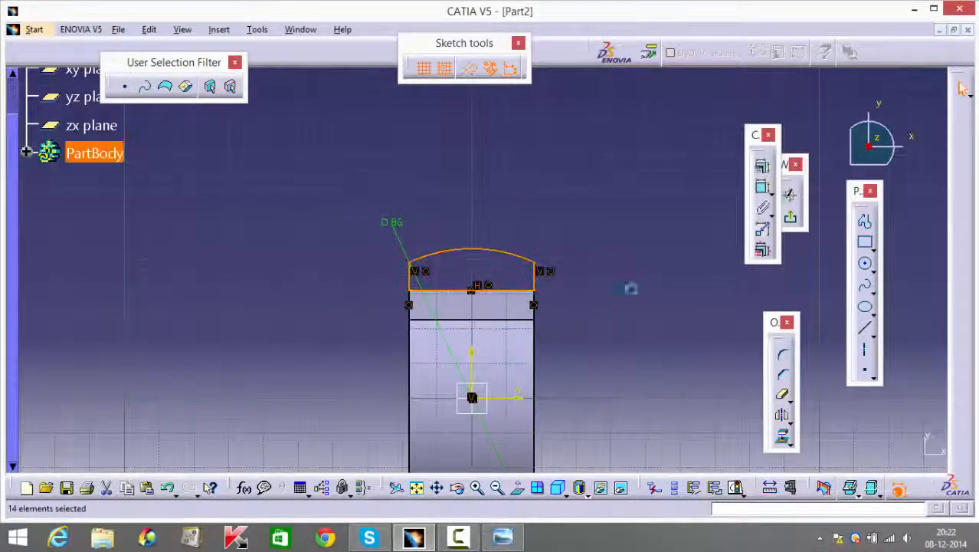
left_click(782, 415)
middle_click_drag(590, 422, 568, 280)
left_click(510, 256)
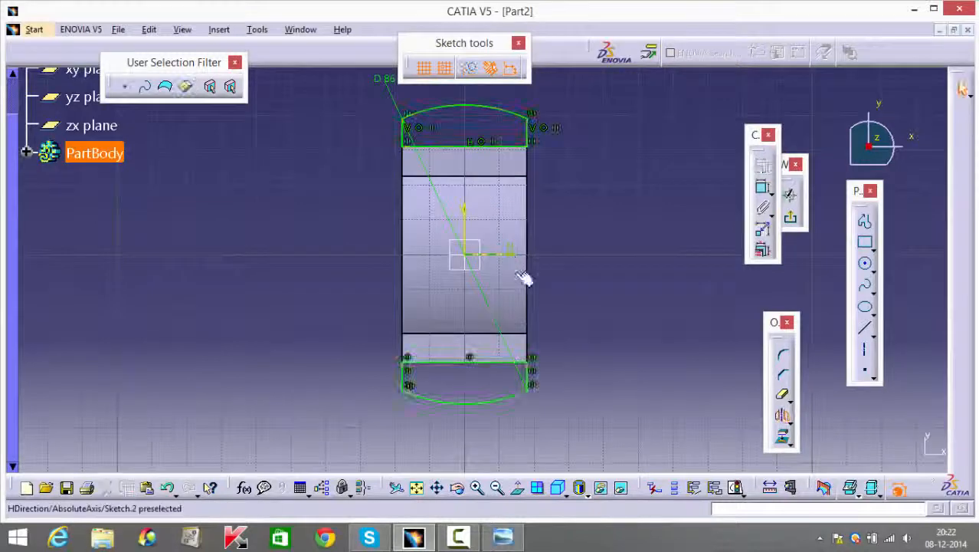
Step: Pad both end profiles in the reversed direction to match the thickness of the cap's flanges
left_click(791, 221)
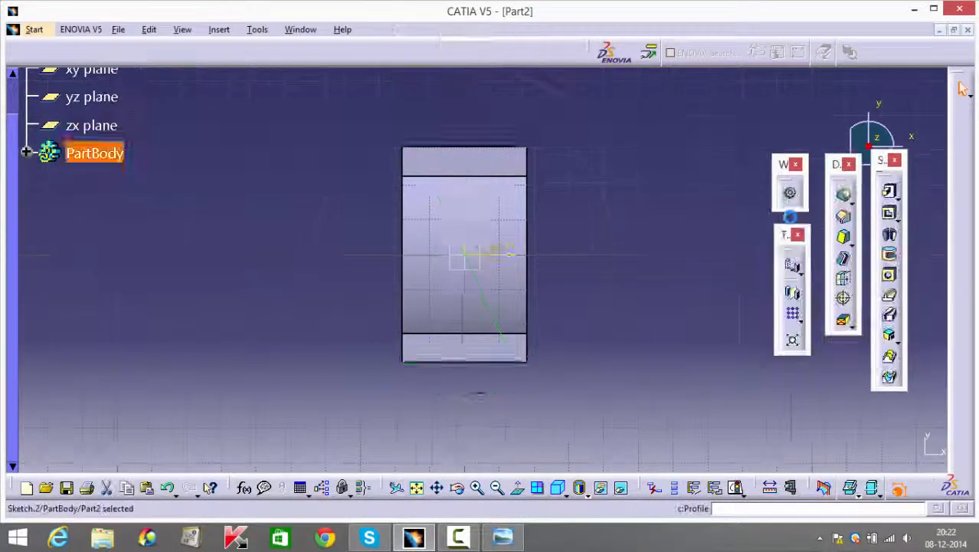
left_click(889, 191)
left_click(807, 404)
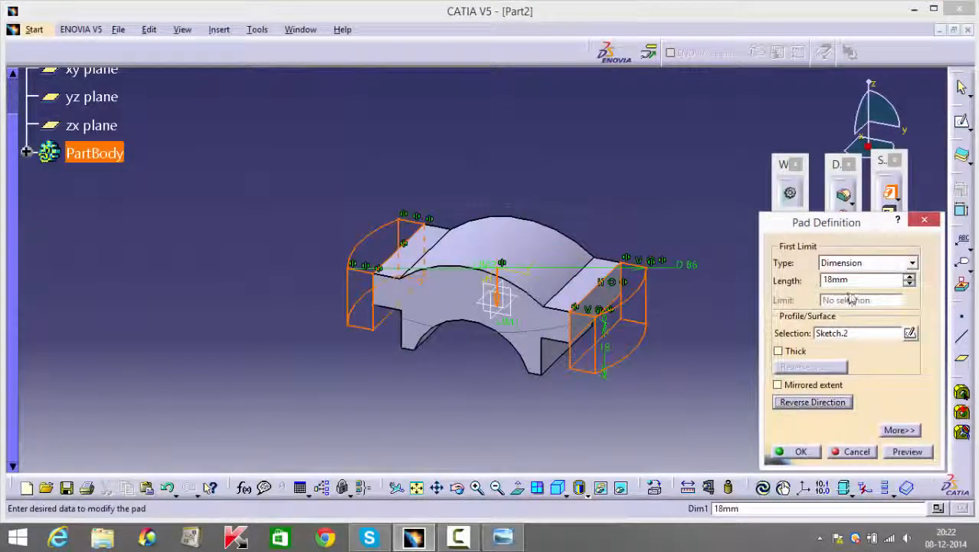
key("Return")
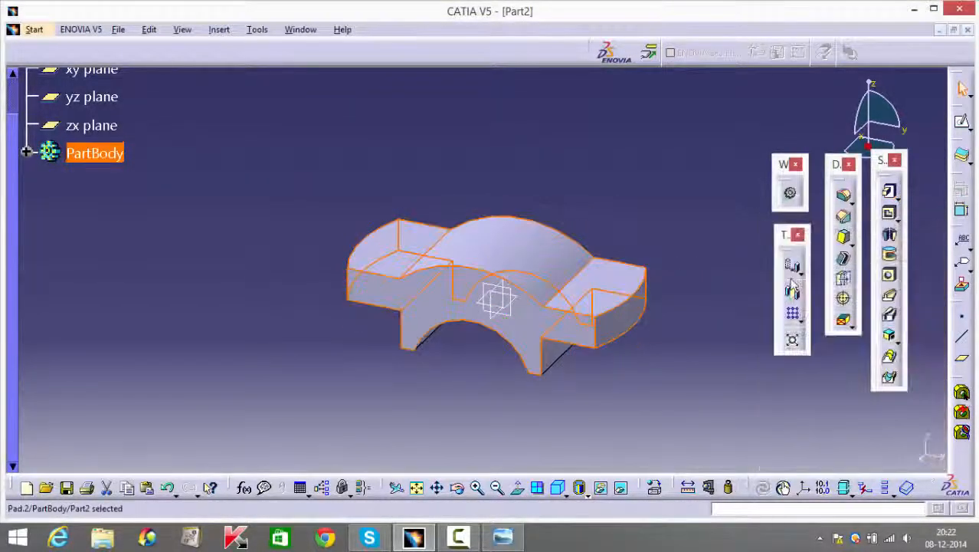
left_click(676, 372)
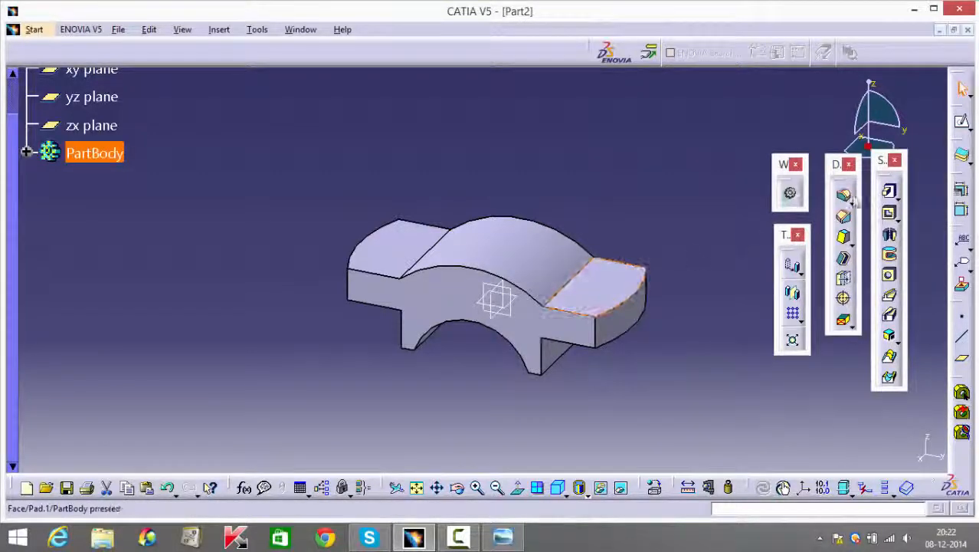
Step: Start a sketch on the cap's flange top face and draw a circle about 20 mm in diameter, centred on the vertical axis of the upper flange
left_click(609, 287)
left_click(889, 190)
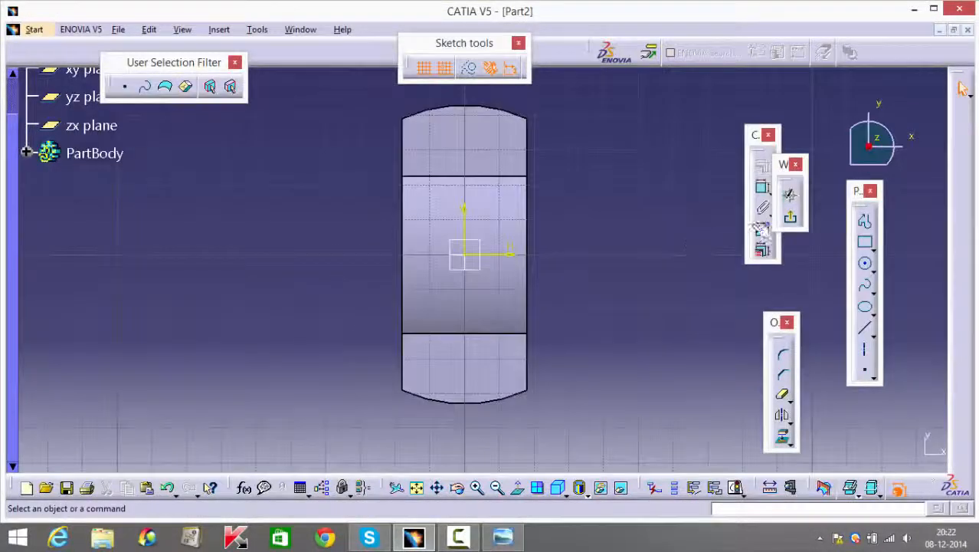
left_click(866, 265)
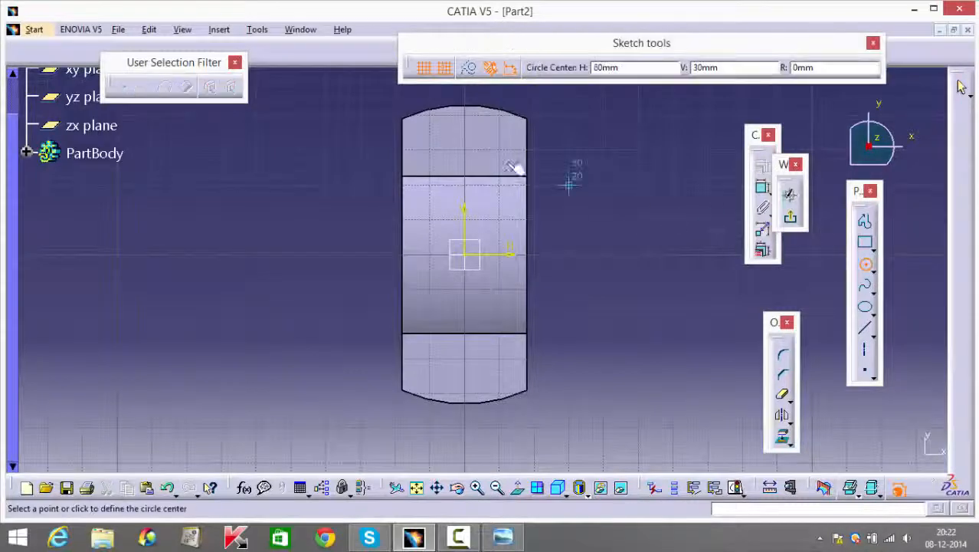
left_click(469, 146)
left_click(490, 123)
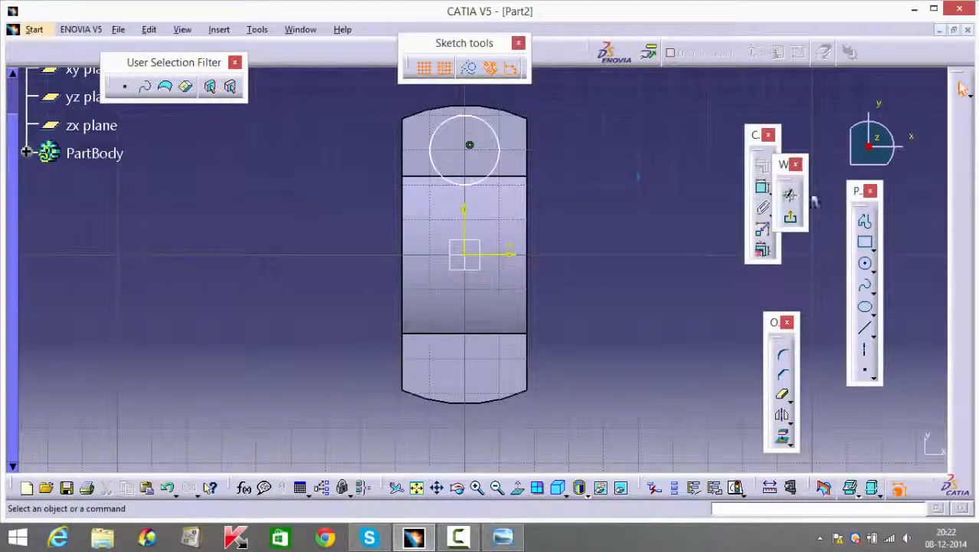
Step: Dimension the flange circle and set its diameter to 10.5 mm
left_click(763, 189)
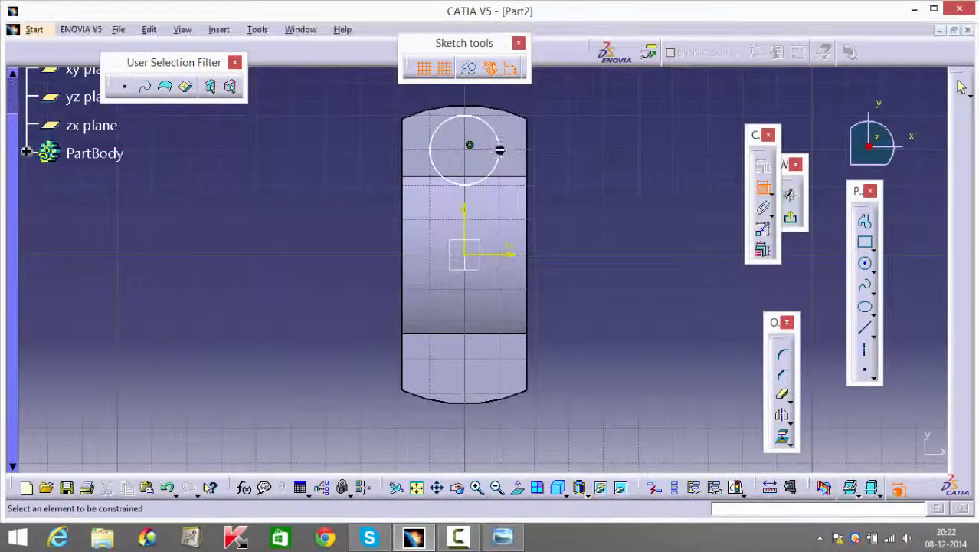
left_click(499, 149)
double_click(590, 114)
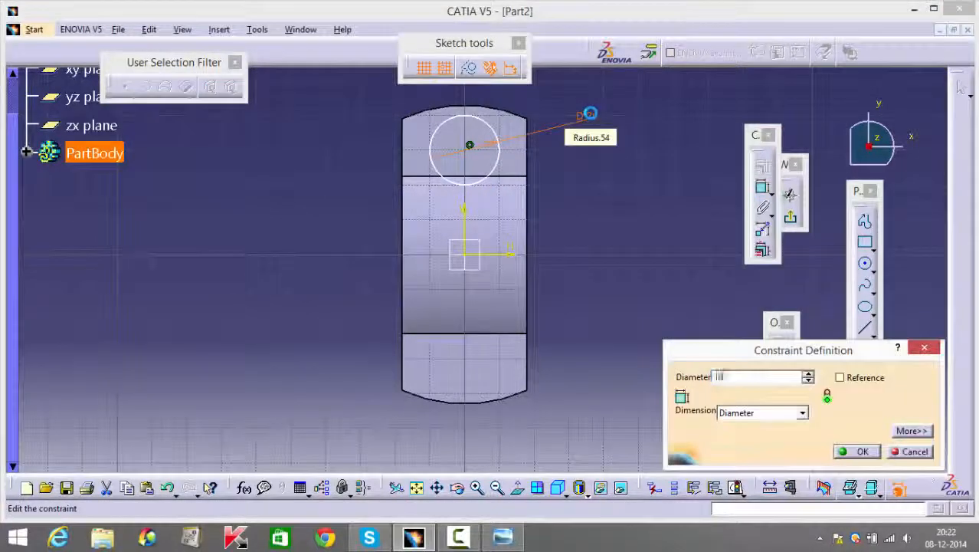
key("Return")
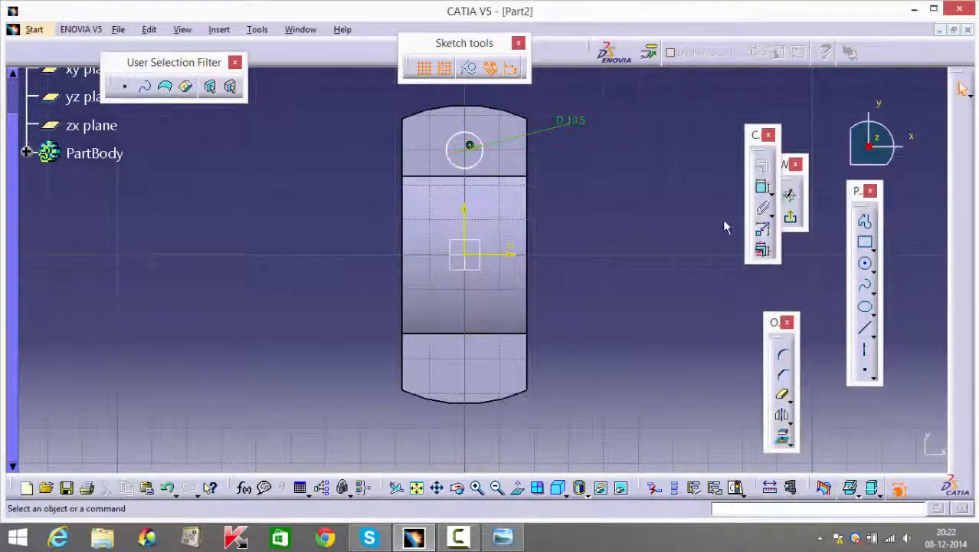
Step: Dimension the circle's centre from the horizontal axis and set the distance to 31 mm
left_click(762, 188)
left_click(807, 194)
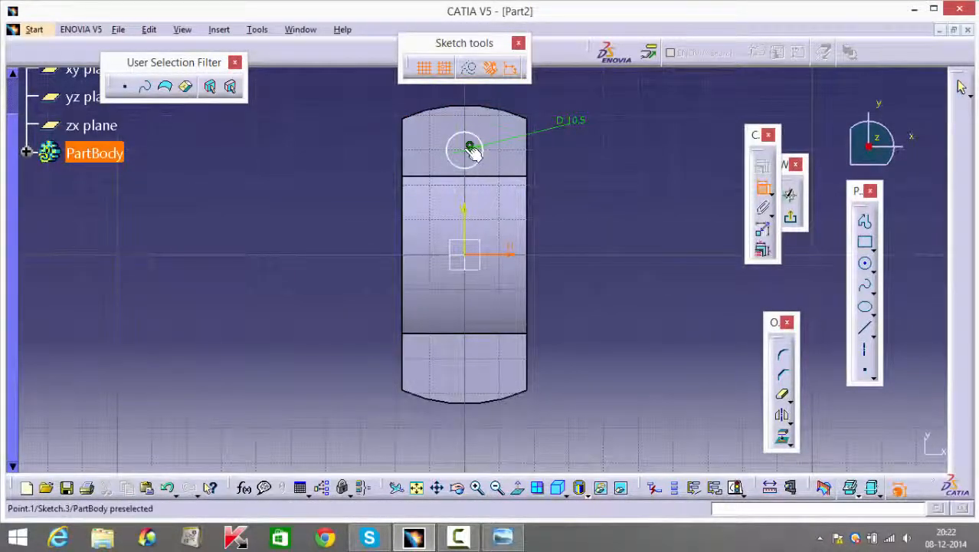
left_click(602, 197)
double_click(603, 185)
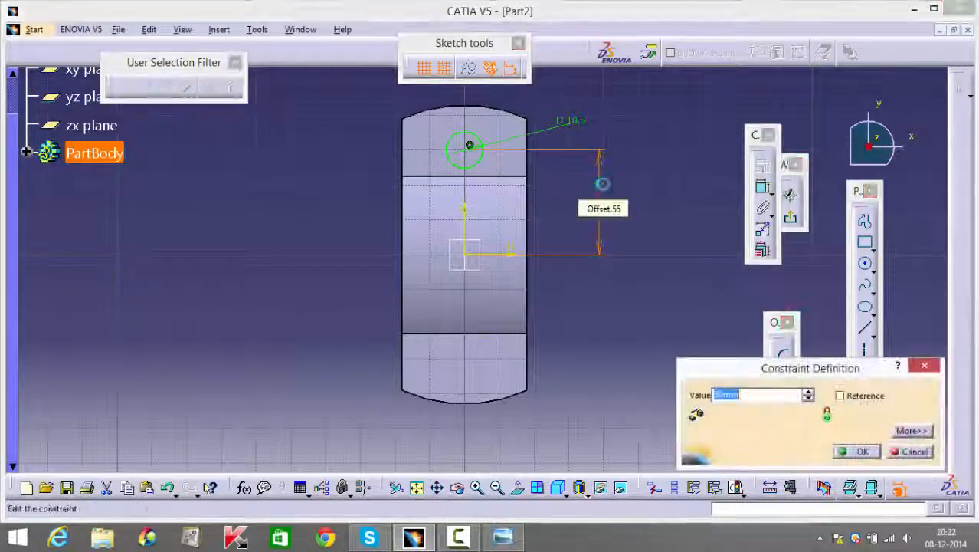
key("Return")
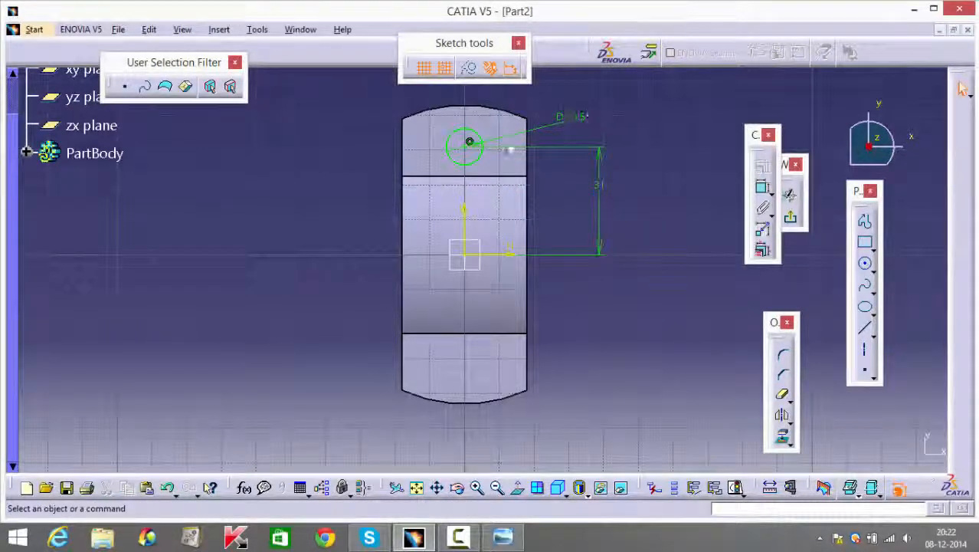
Step: Mirror the 10.5 mm circle about the horizontal axis onto the opposite flange
left_click_drag(609, 108, 427, 182)
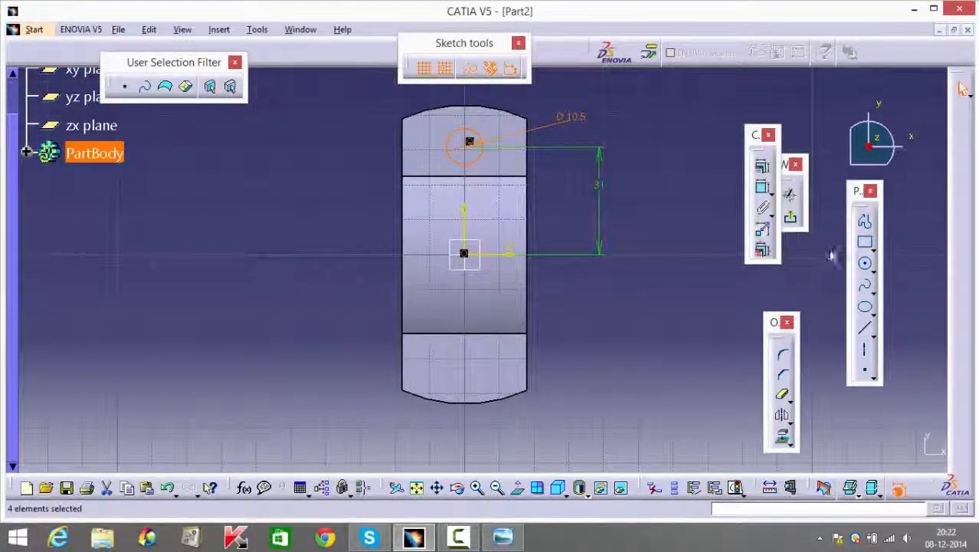
left_click(782, 415)
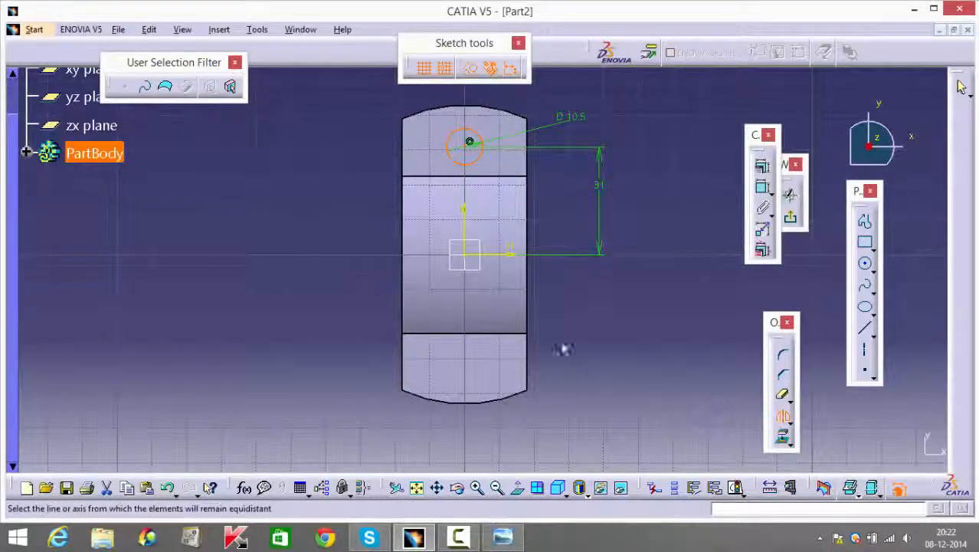
left_click(507, 254)
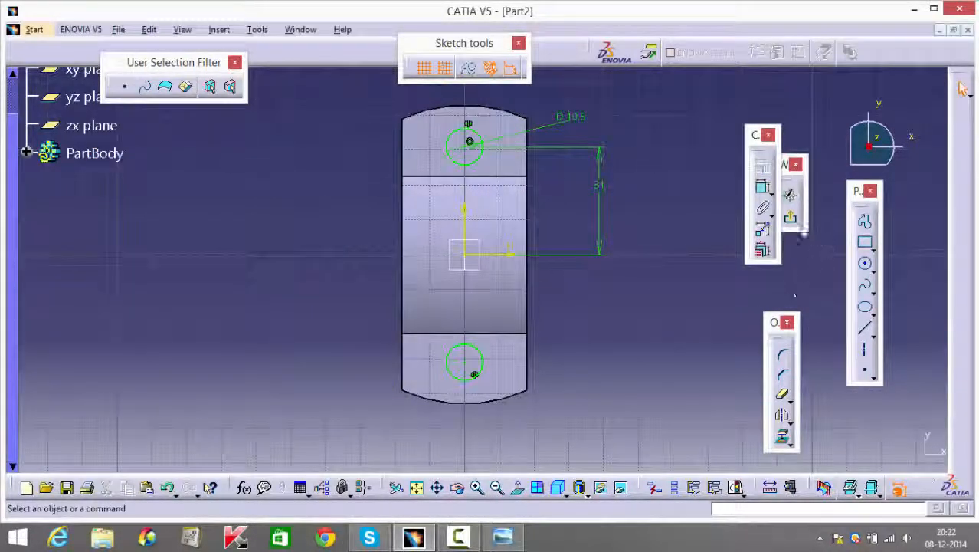
Step: Cut both circles through the flanges as a pocket with its limit type set to Up to last
left_click(790, 217)
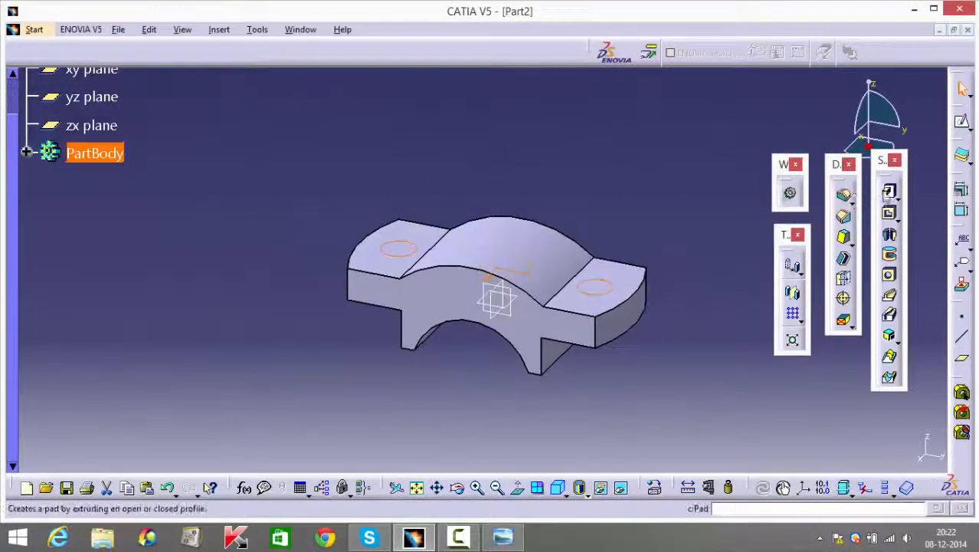
left_click(889, 212)
left_click(866, 262)
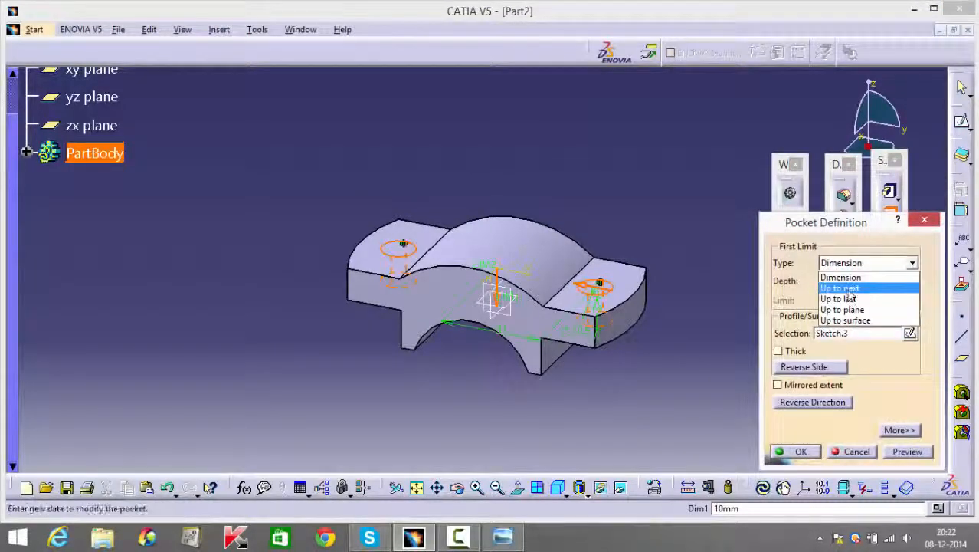
left_click(843, 298)
left_click(796, 451)
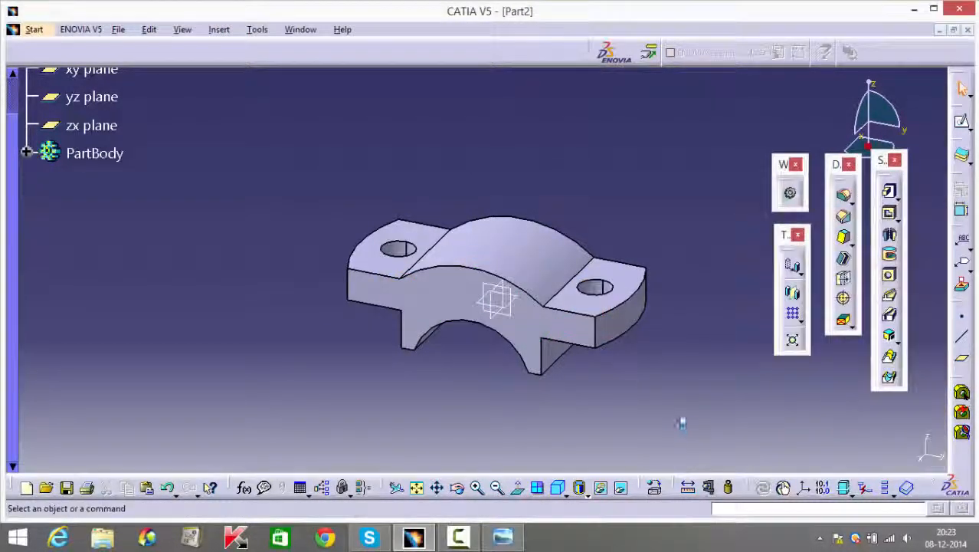
Step: Start a sketch on the flange's top face and draw a circle about 144 mm in diameter centred near the upper bolt hole
left_click(617, 276)
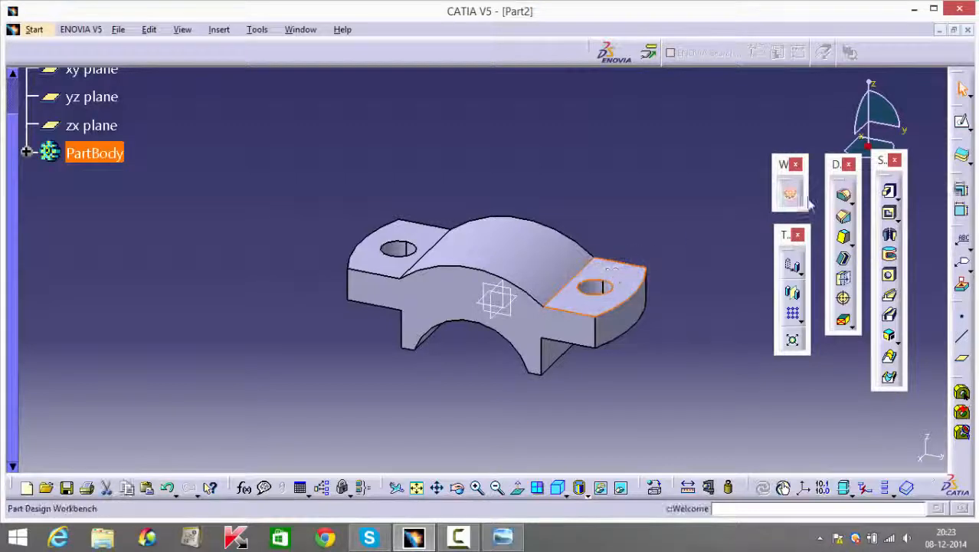
left_click(792, 194)
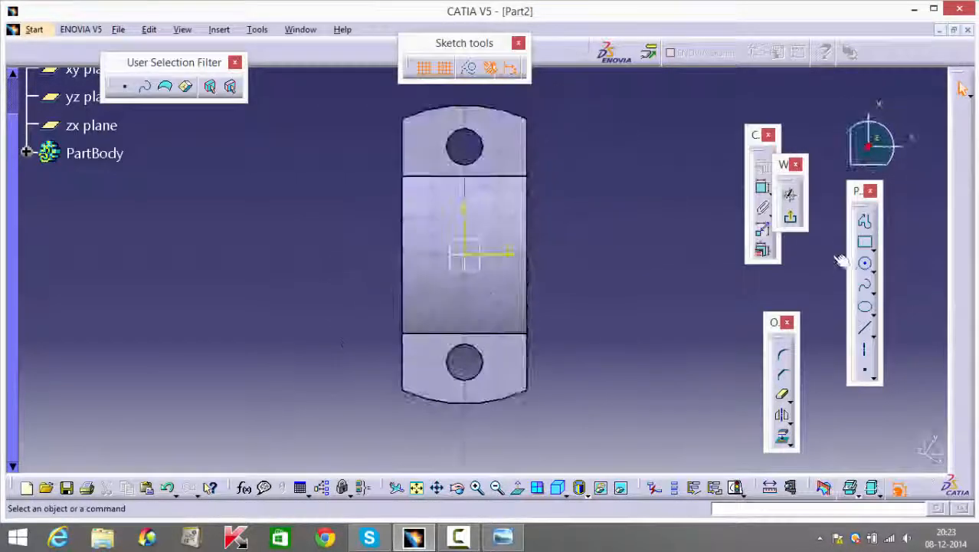
left_click(864, 263)
left_click(866, 265)
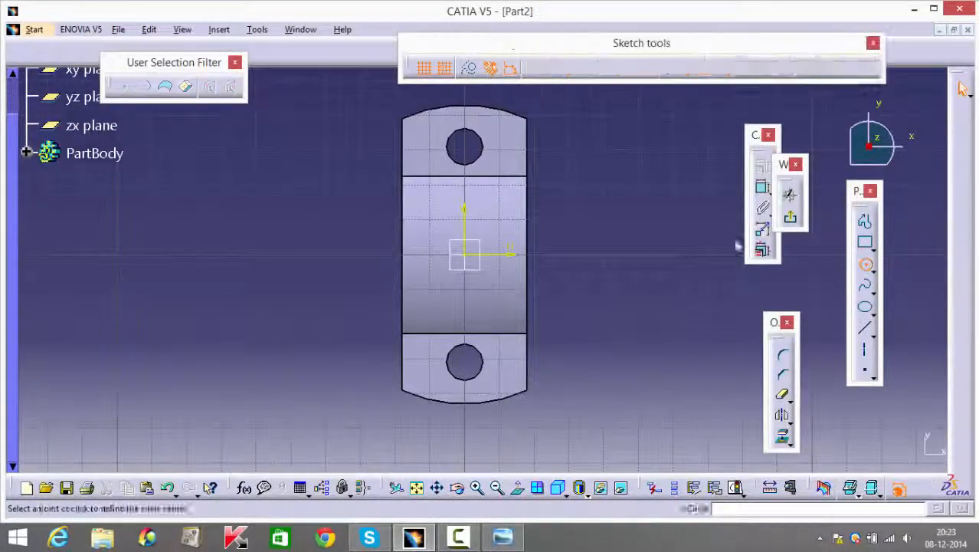
left_click(466, 152)
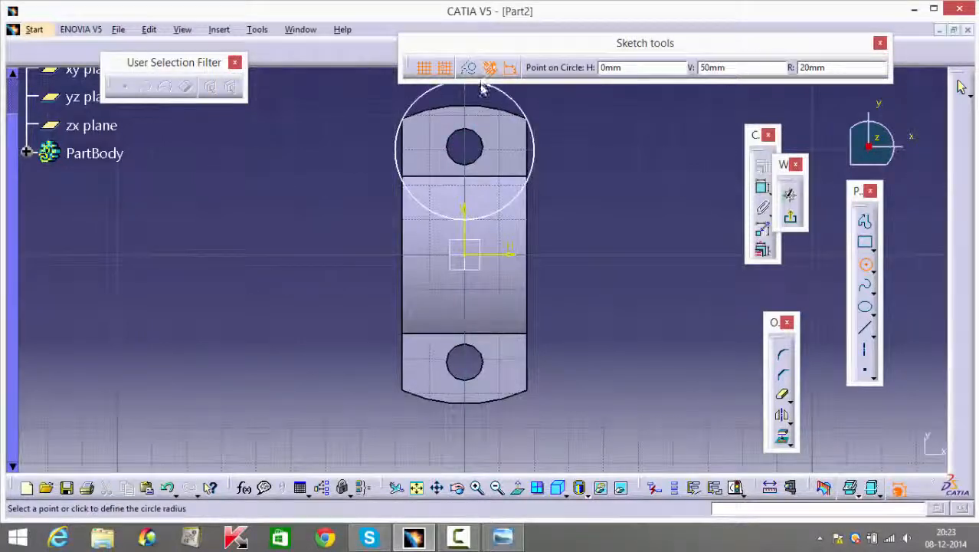
left_click(678, 278)
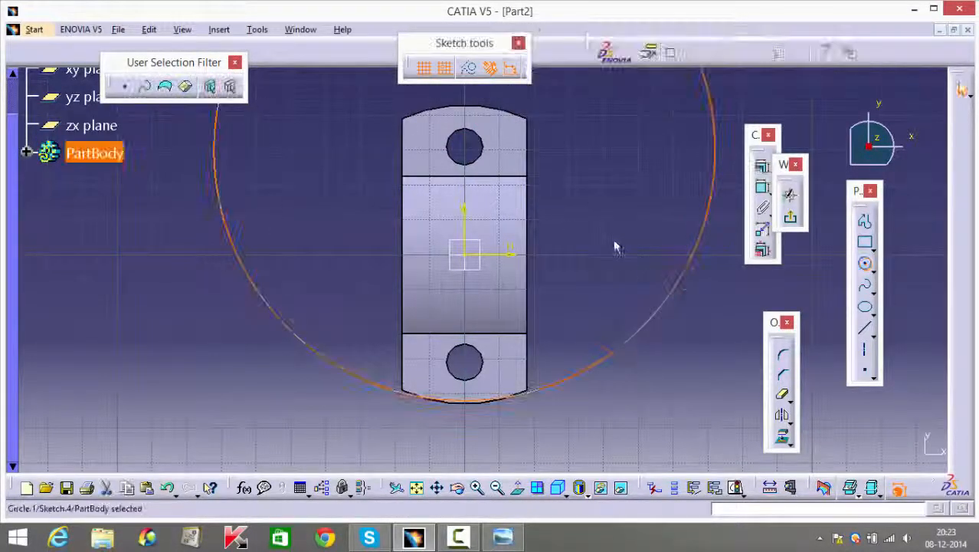
Step: Dimension the large circle around the bolt hole and set its diameter to 24 mm
left_click(762, 187)
left_click(682, 284)
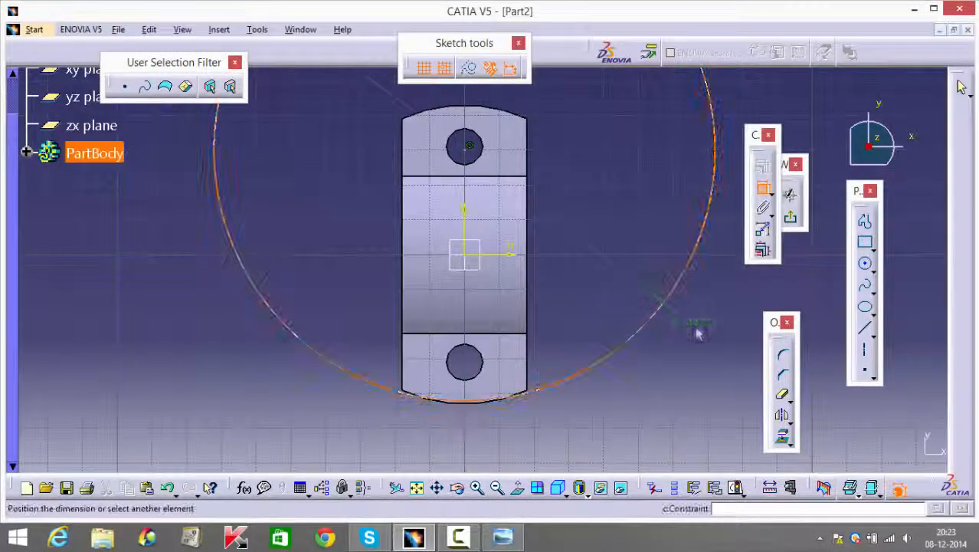
double_click(699, 323)
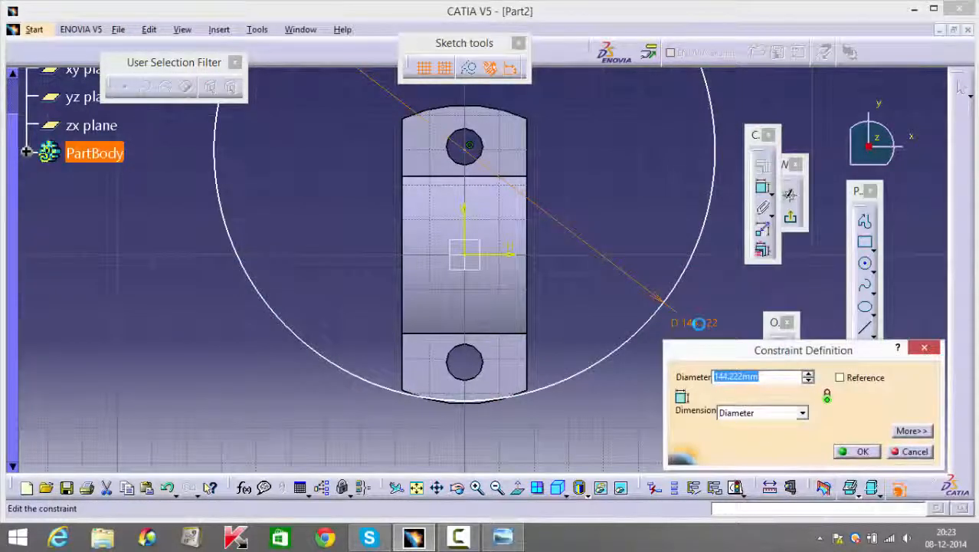
type("2")
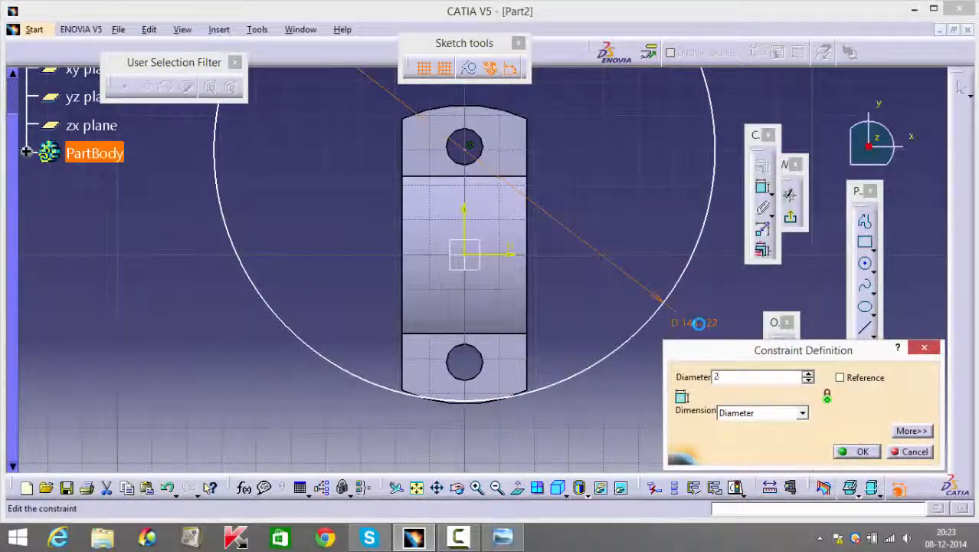
type("4")
key("Return")
mouse_move(611, 229)
middle_mouse_down()
mouse_move(561, 184)
mouse_move(609, 484)
middle_mouse_up()
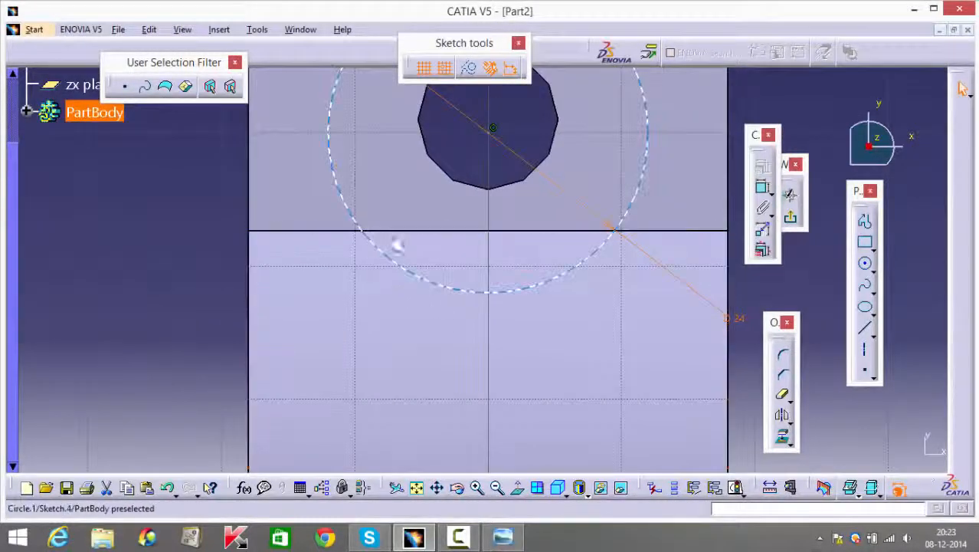
middle_click_drag(767, 298, 767, 330)
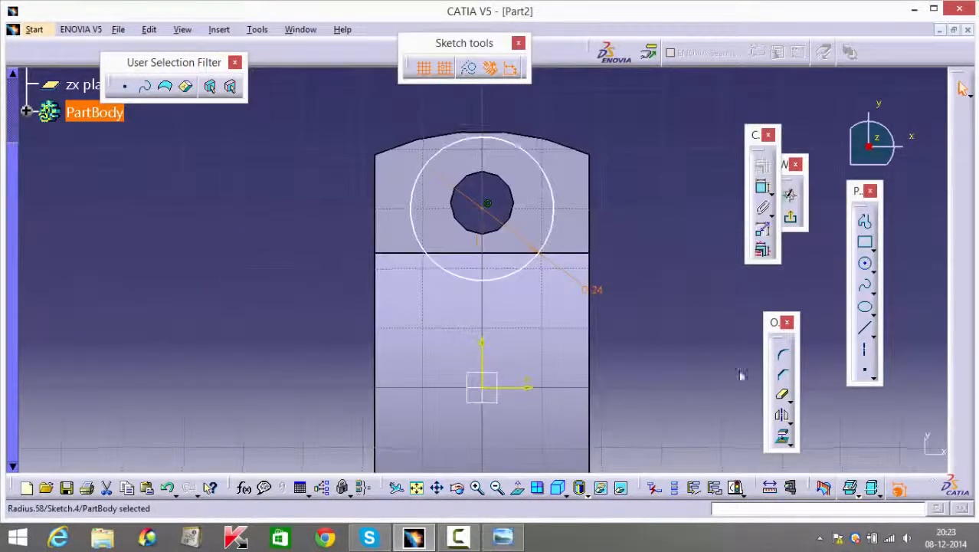
Step: Draw a horizontal line about 80 mm long across the 24 mm circle and adjust its placement
left_click(867, 330)
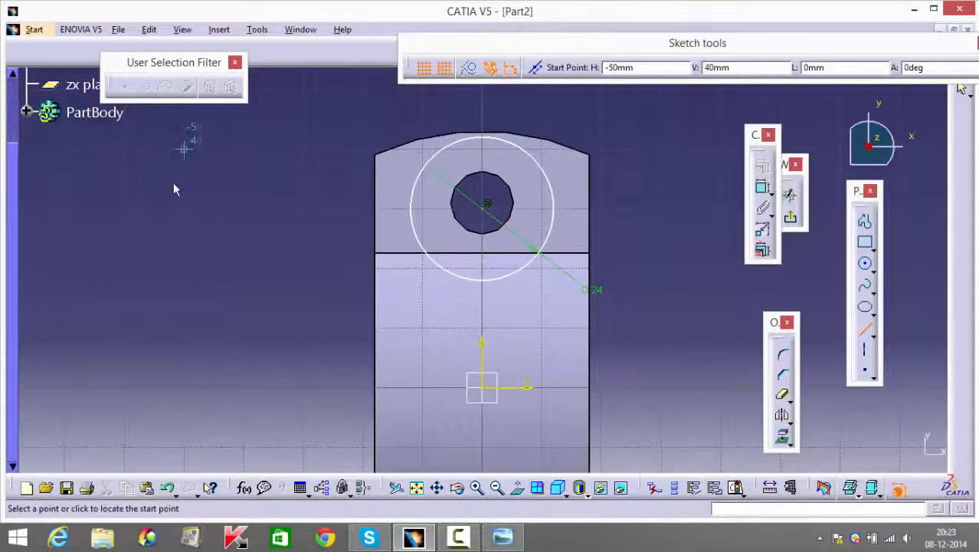
left_click(184, 223)
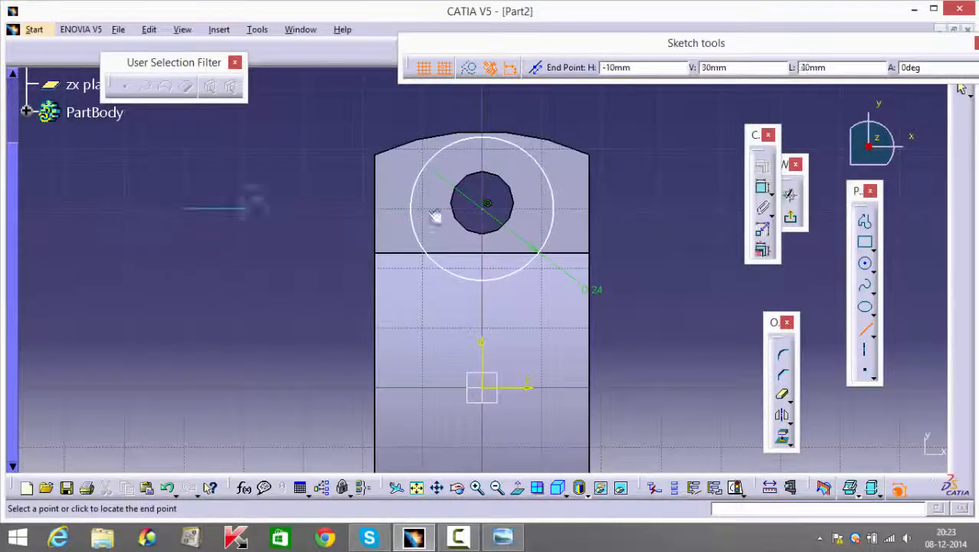
left_click(655, 230)
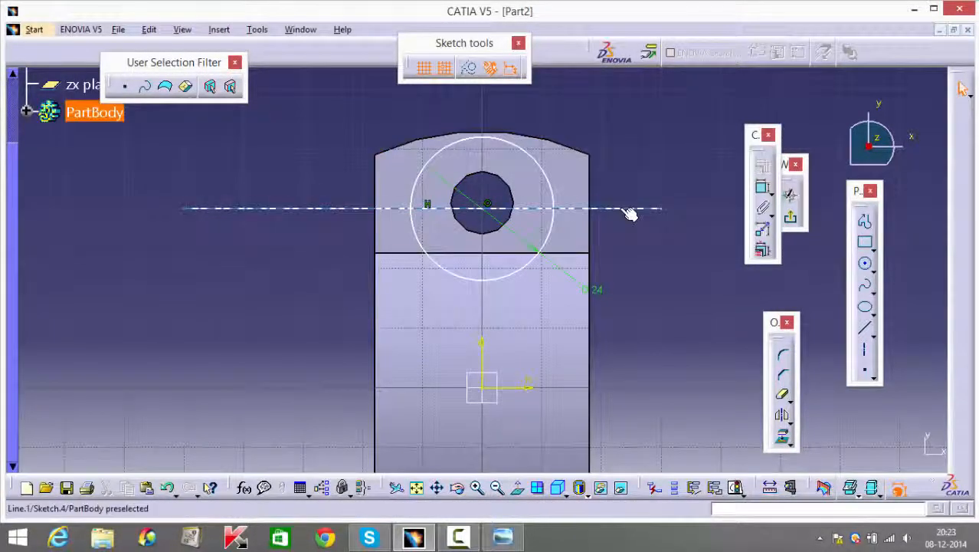
left_click_drag(624, 210, 619, 234)
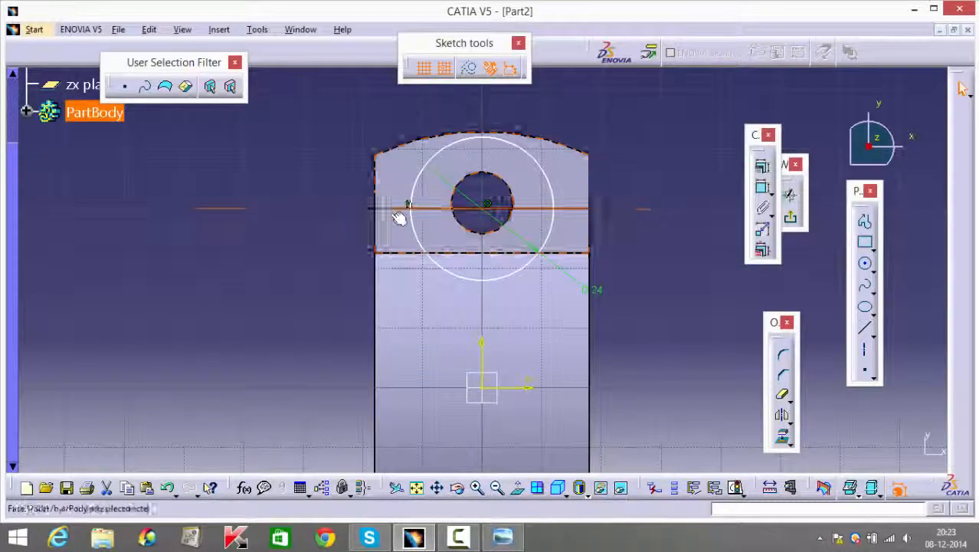
Step: Extend the horizontal line well past both sides of the flange and remove its horizontal constraint
left_click_drag(618, 209, 668, 208)
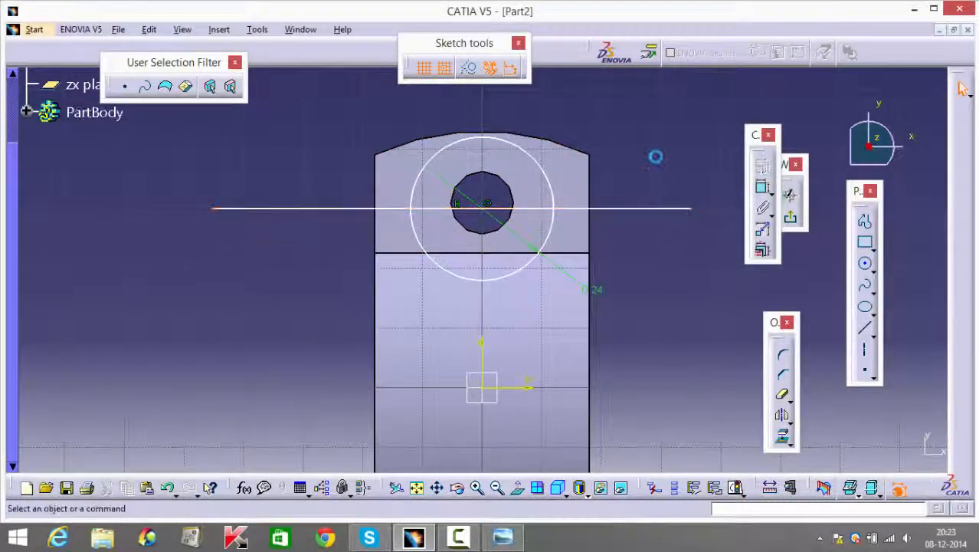
left_click(455, 203)
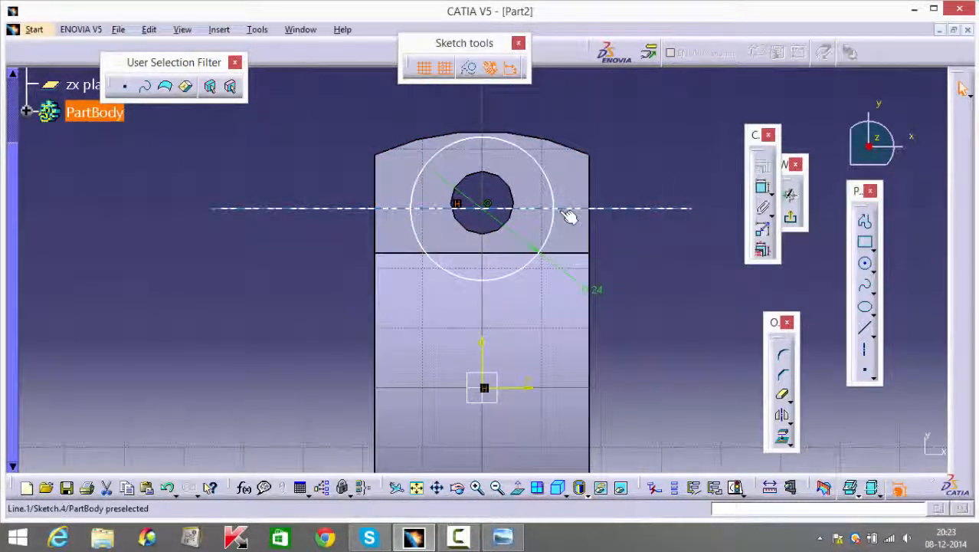
key("Escape")
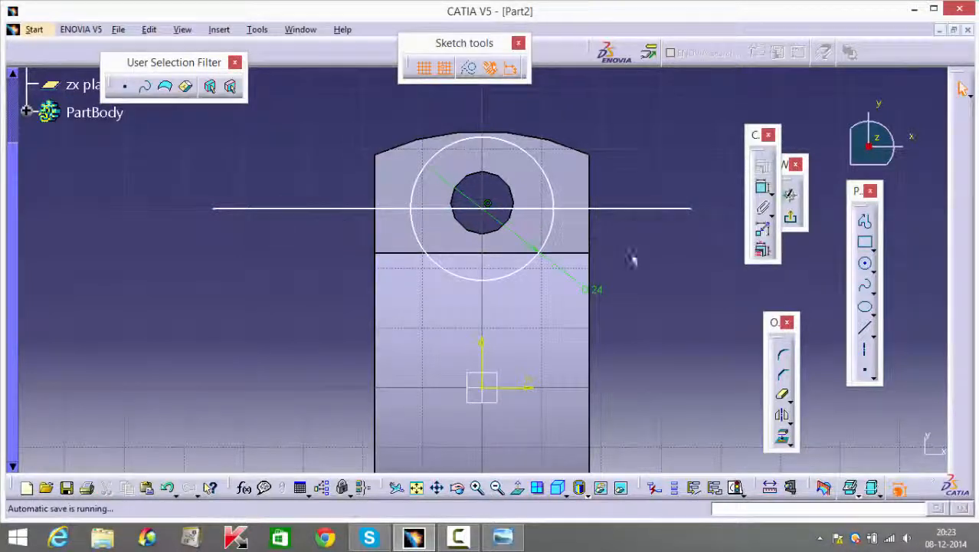
Step: Constrain the 24 mm circle to be concentric with the bolt hole's edge
left_click(552, 182)
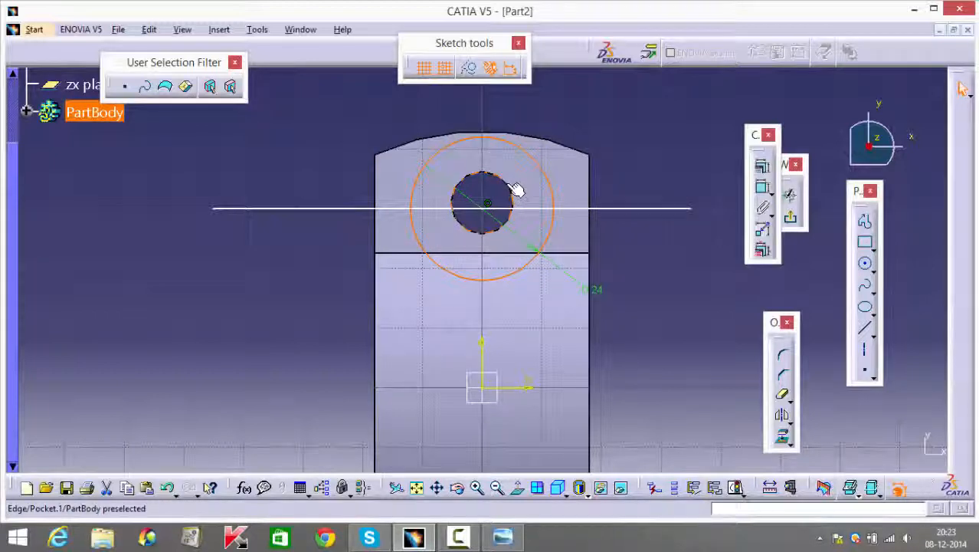
left_click(762, 167)
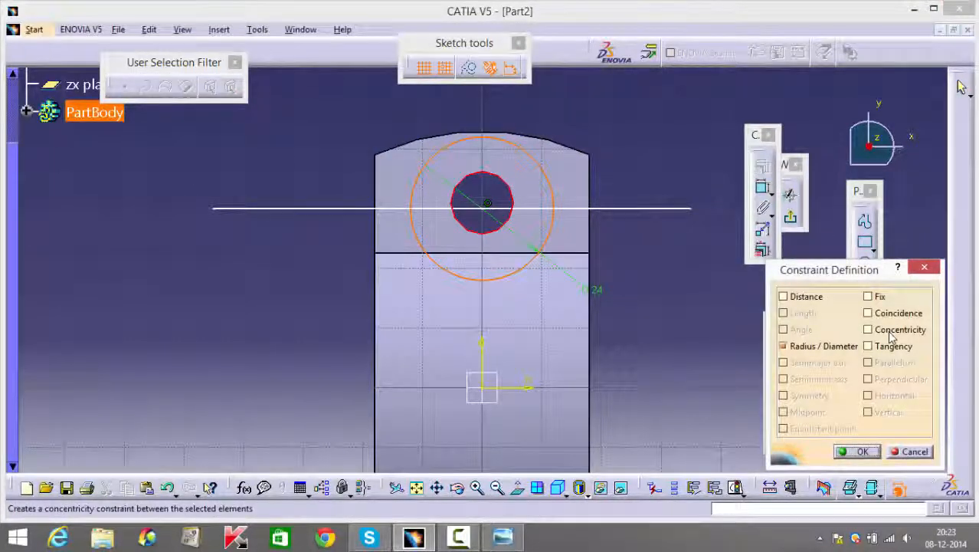
left_click(889, 332)
left_click(858, 452)
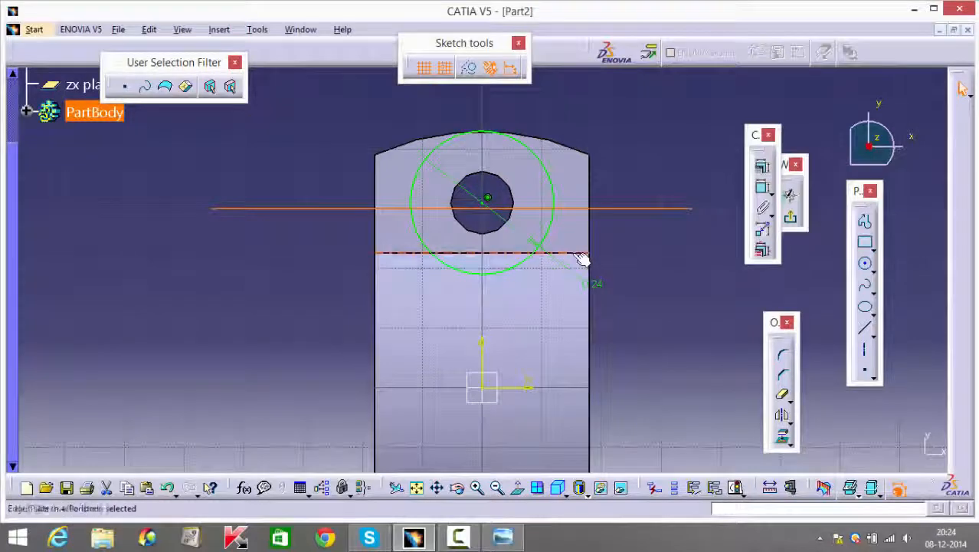
Step: Constrain the horizontal line to be coincident with the edge where the flange meets the cap's curved surface
left_click(762, 166)
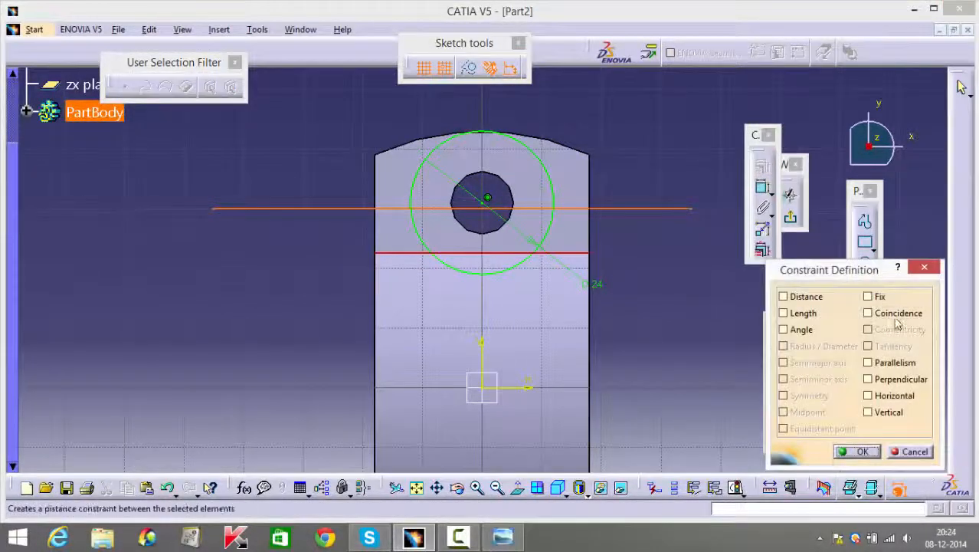
left_click(867, 312)
left_click(861, 452)
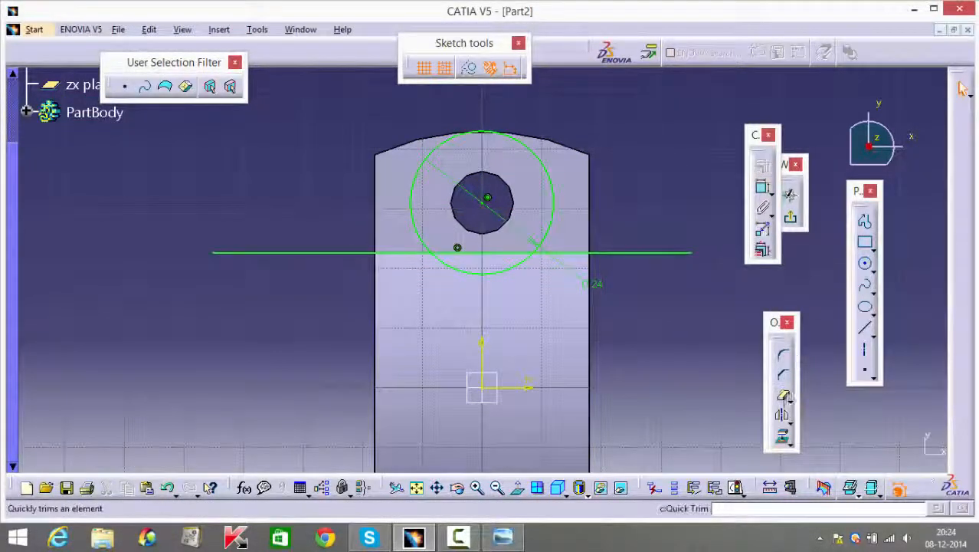
Step: Quick-trim the line and the circle to leave only the closed circle segment overlapping the cap's curved surface
left_click(783, 400)
left_click(647, 252)
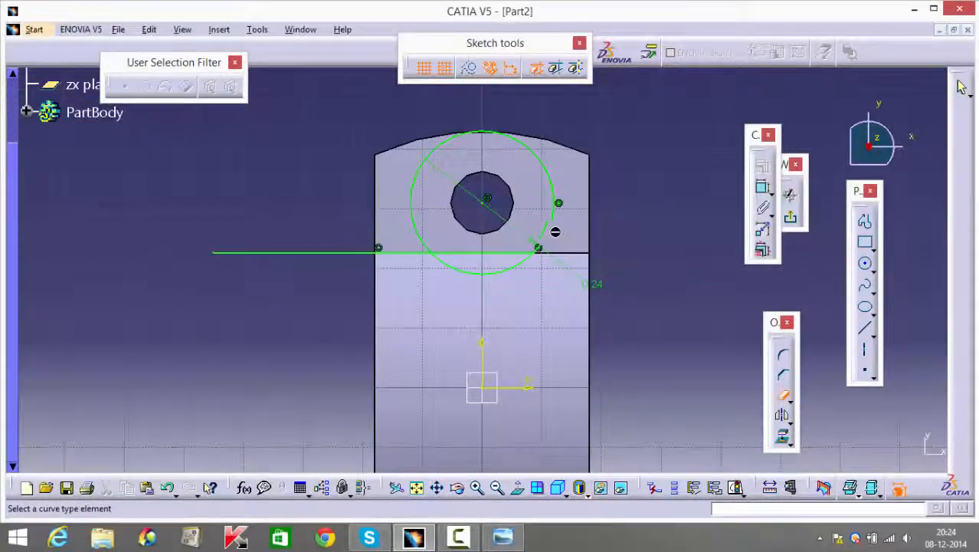
left_click(551, 231)
left_click(359, 255)
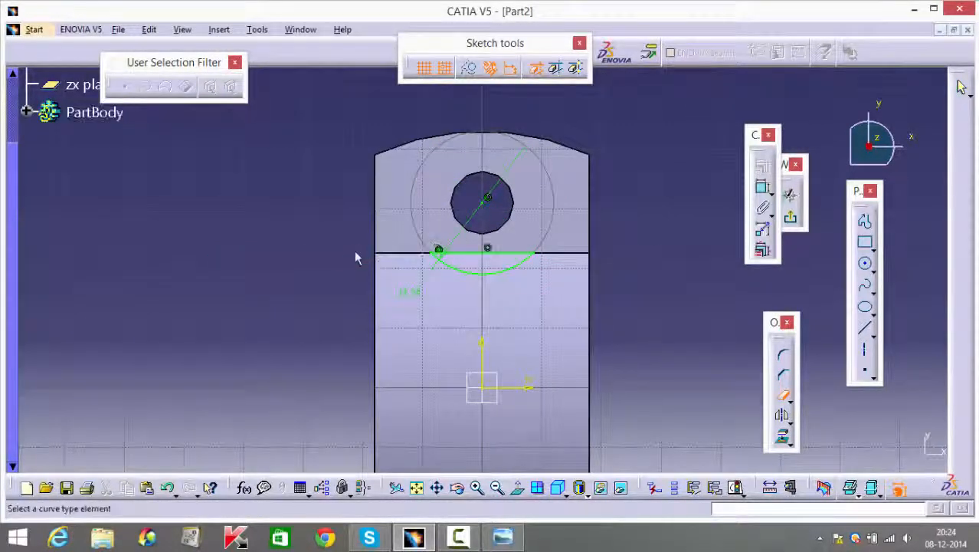
left_click(783, 396)
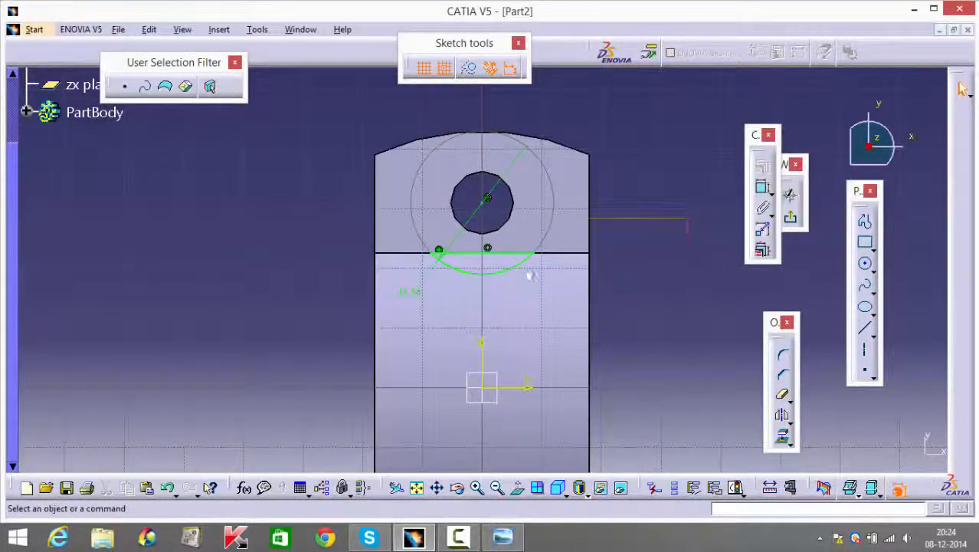
Step: Mirror the trimmed circle segment about the horizontal sketch axis onto the opposite flange
left_click_drag(413, 313, 544, 244)
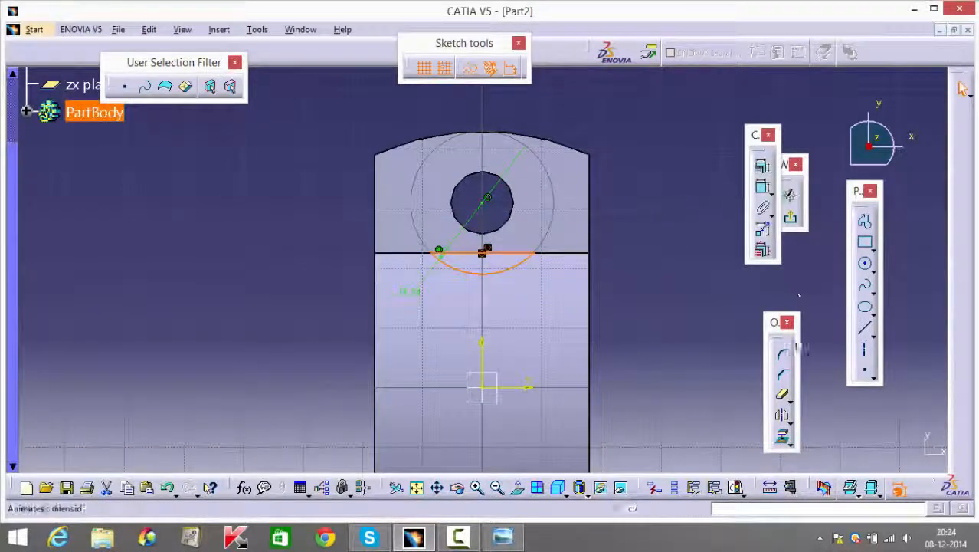
left_click(781, 415)
left_click(525, 387)
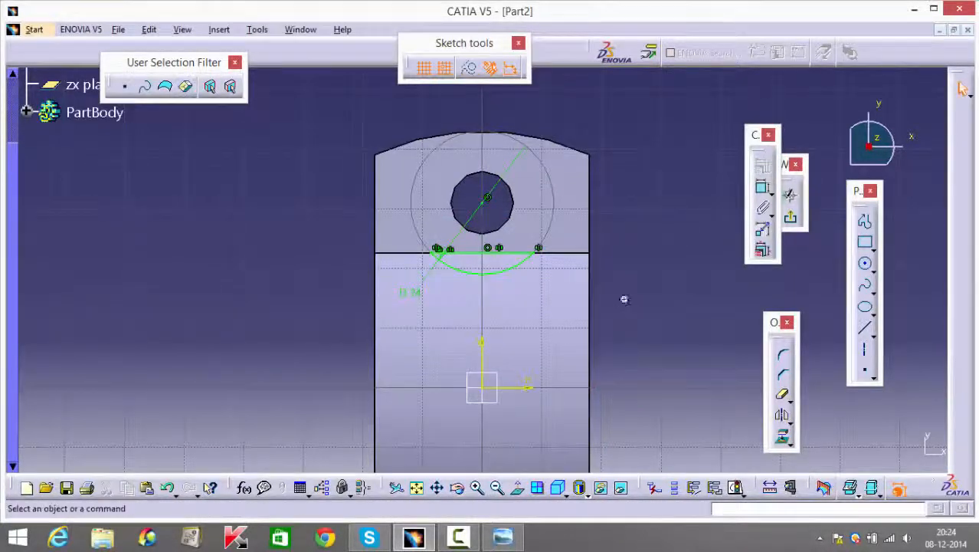
Step: Exit the sketch and cut both segments as a pocket with limit type Dimension, depth 10 mm and reversed direction
middle_click_drag(625, 300, 634, 269)
middle_click_drag(627, 332, 622, 201)
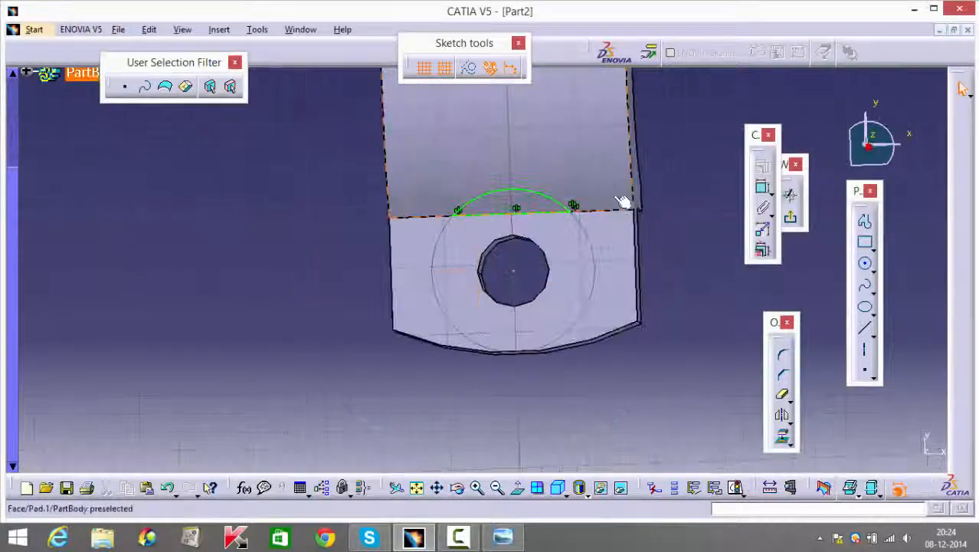
left_click(963, 89)
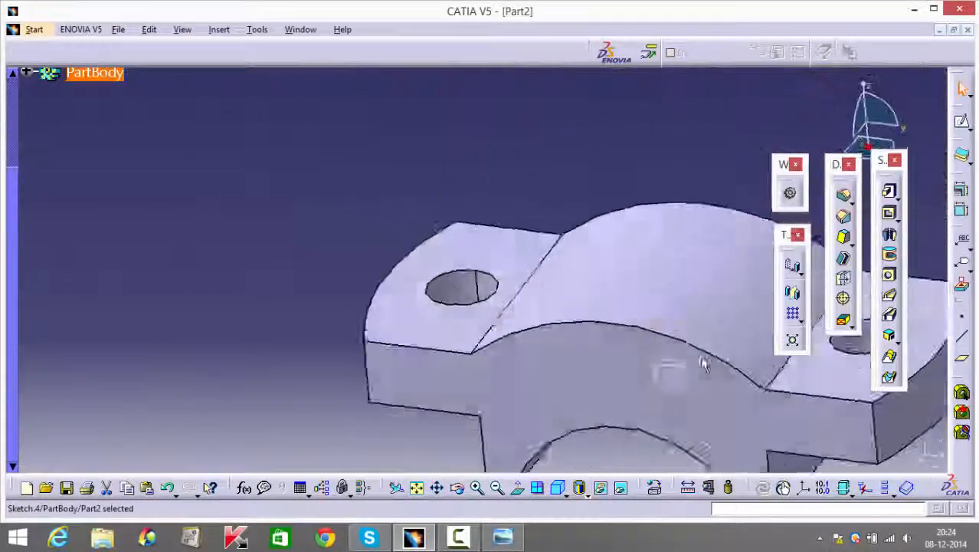
left_click(890, 193)
left_click(890, 214)
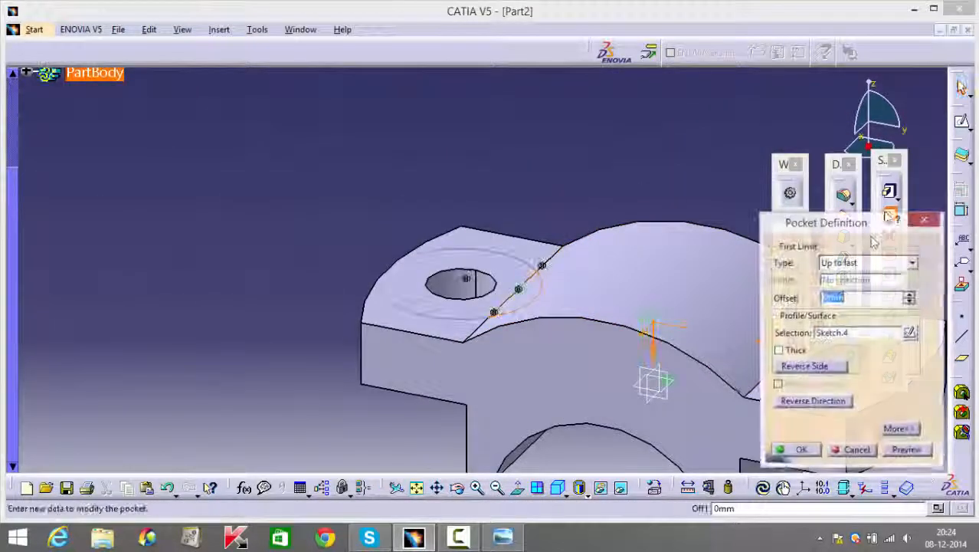
left_click(846, 262)
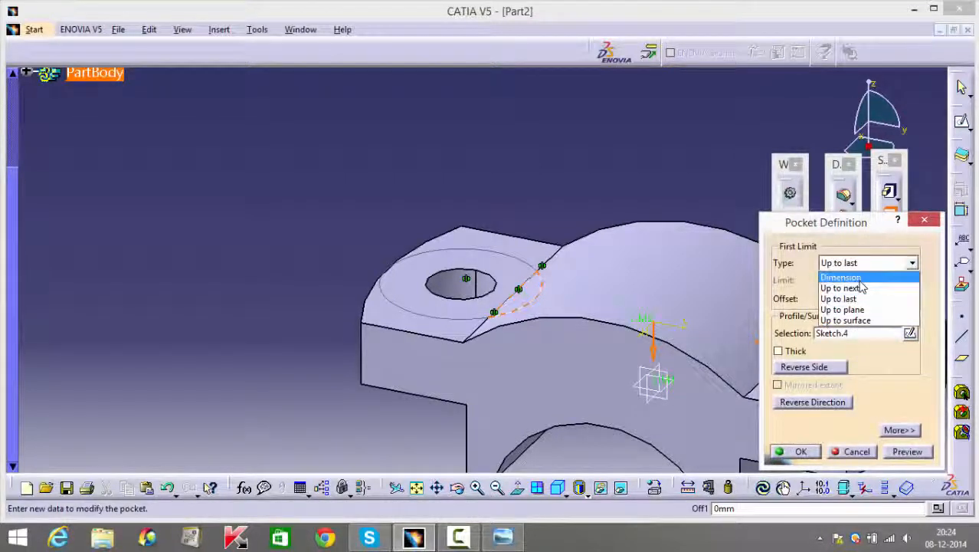
left_click(857, 275)
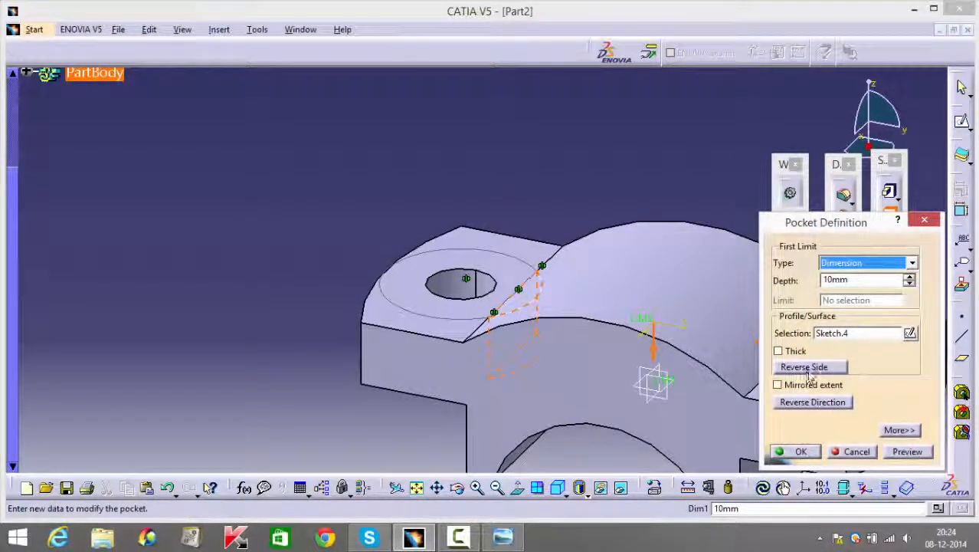
left_click(814, 402)
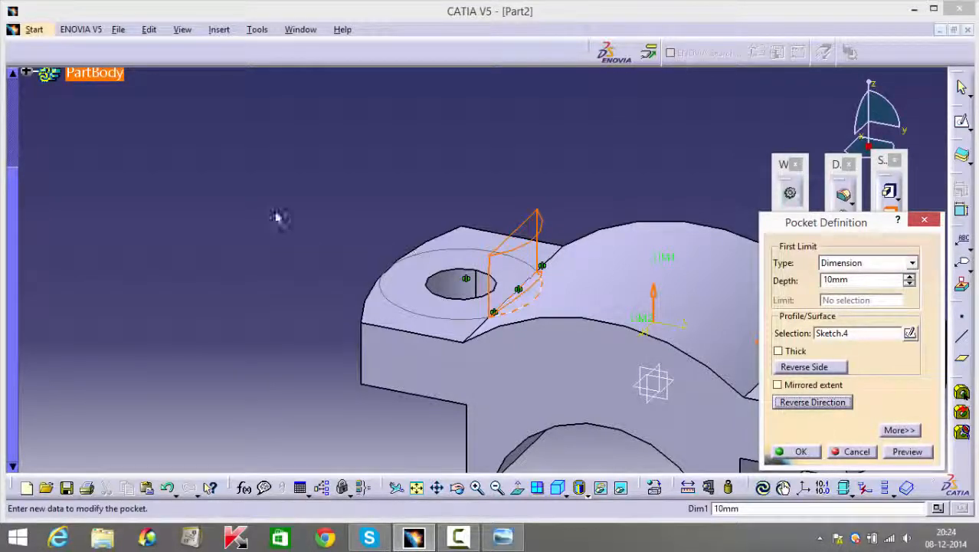
middle_click_drag(277, 217, 316, 234)
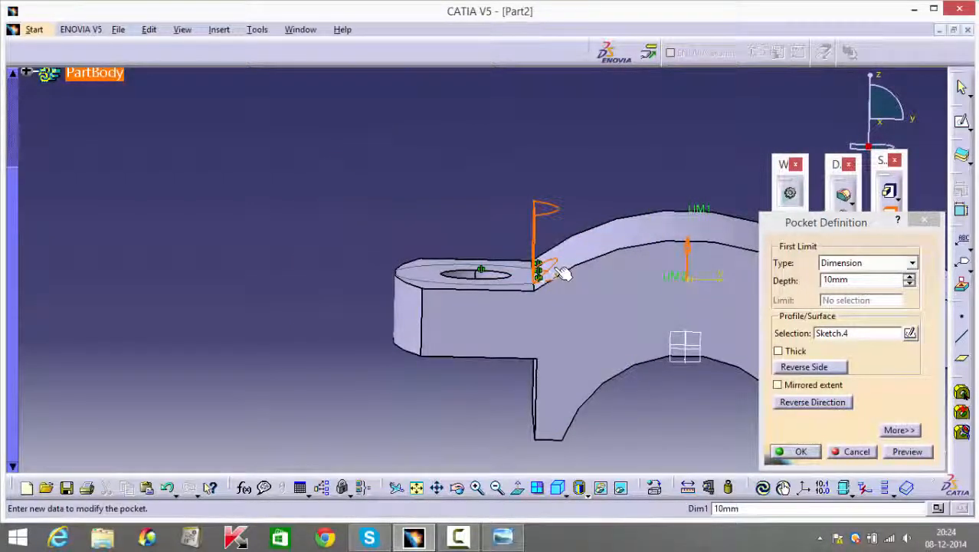
left_click(780, 452)
middle_click_drag(314, 234, 349, 265)
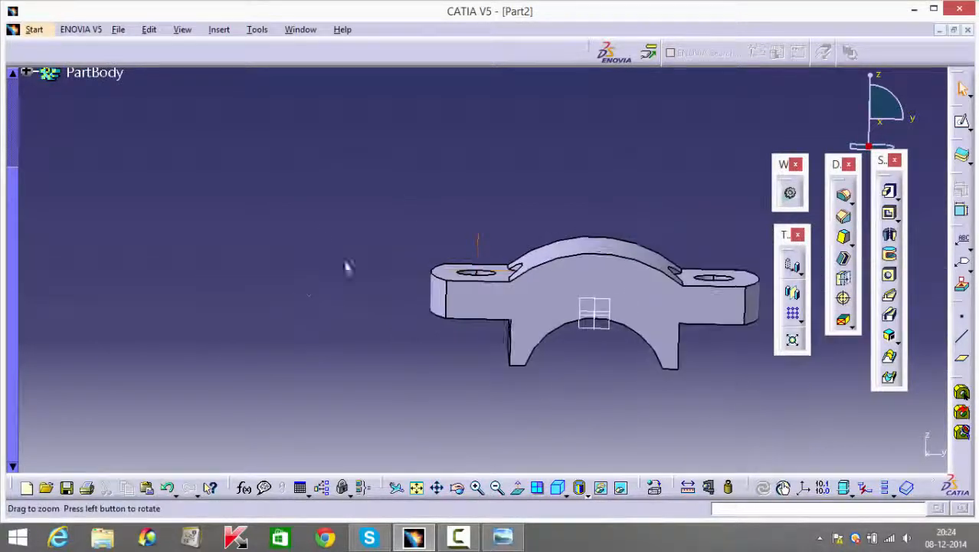
middle_click_drag(454, 181, 438, 306)
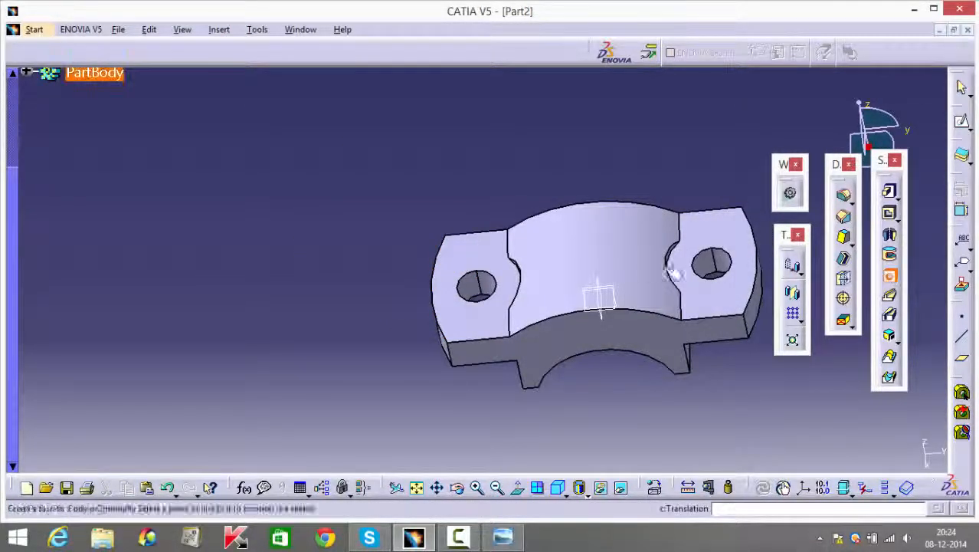
Step: Start a hole on the cap's curved top surface and open its positioning sketch
left_click(601, 257)
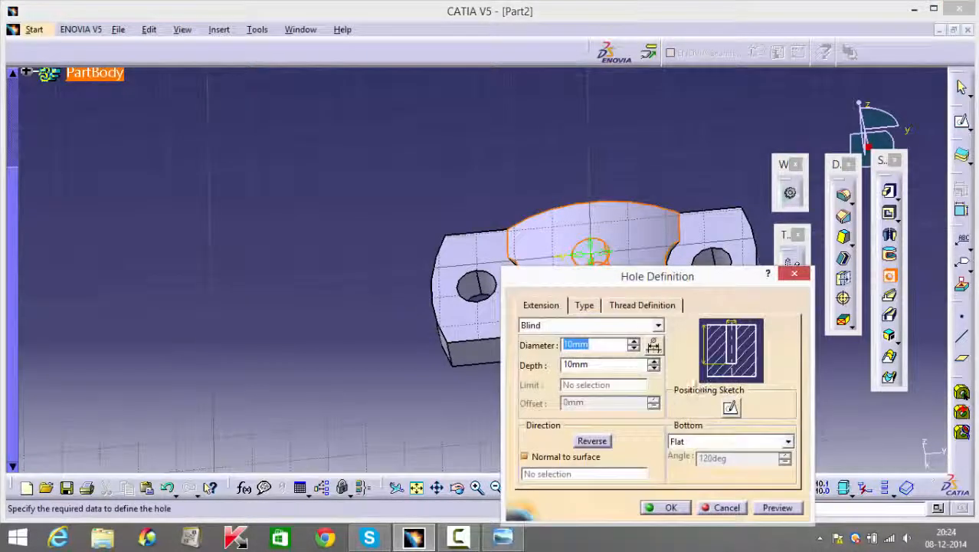
left_click(730, 407)
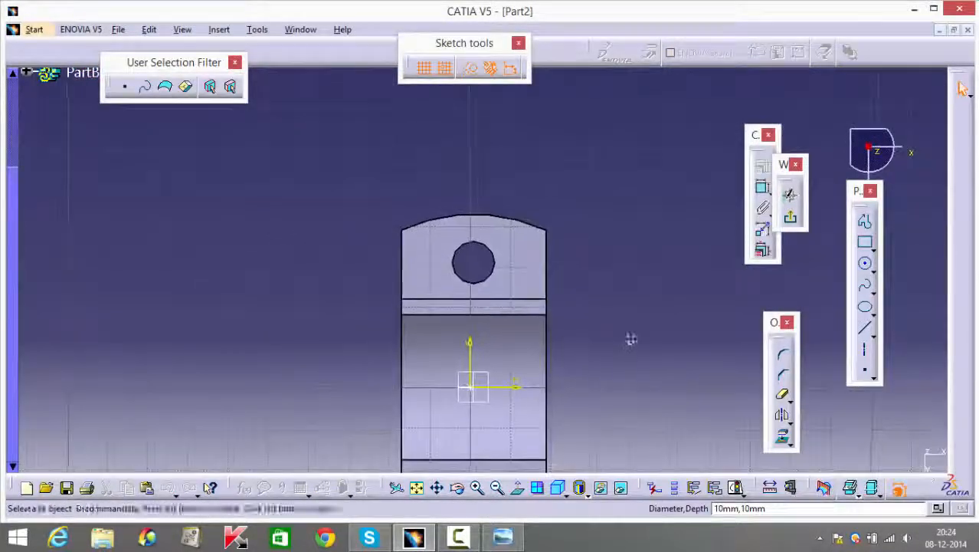
middle_click_drag(625, 262, 647, 222)
middle_click_drag(652, 280, 647, 177)
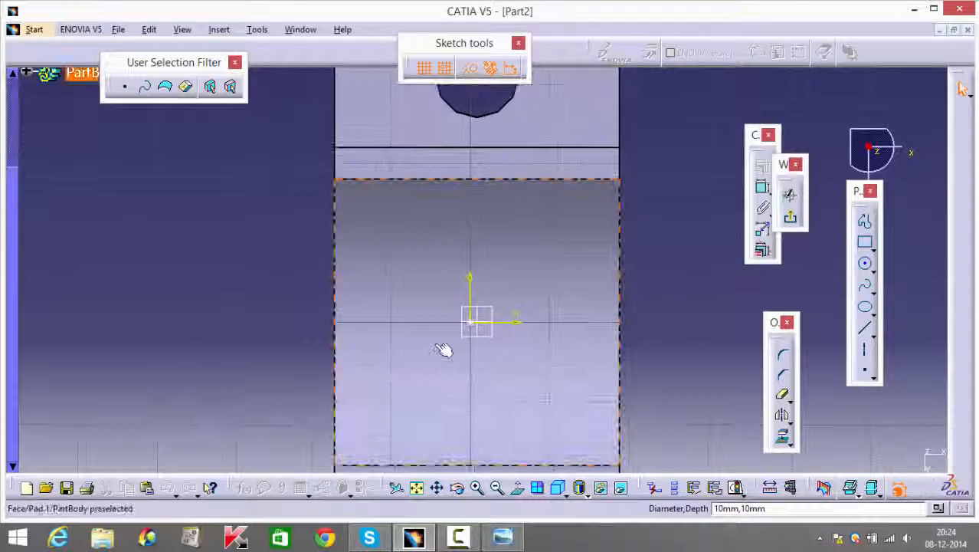
Step: Constrain the hole's centre point coincident with the part's two reference planes crossing at the origin, and exit the positioning sketch
left_click(472, 322)
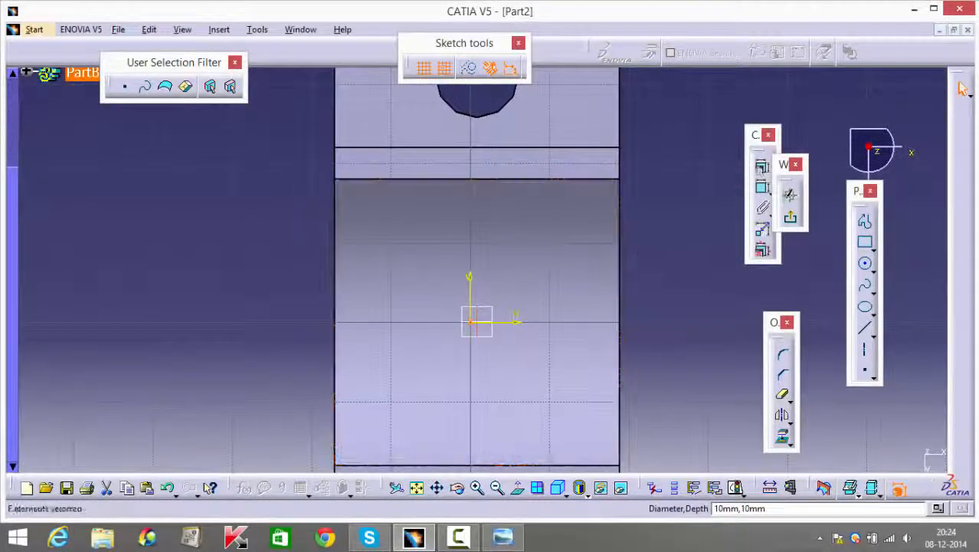
left_click(762, 165)
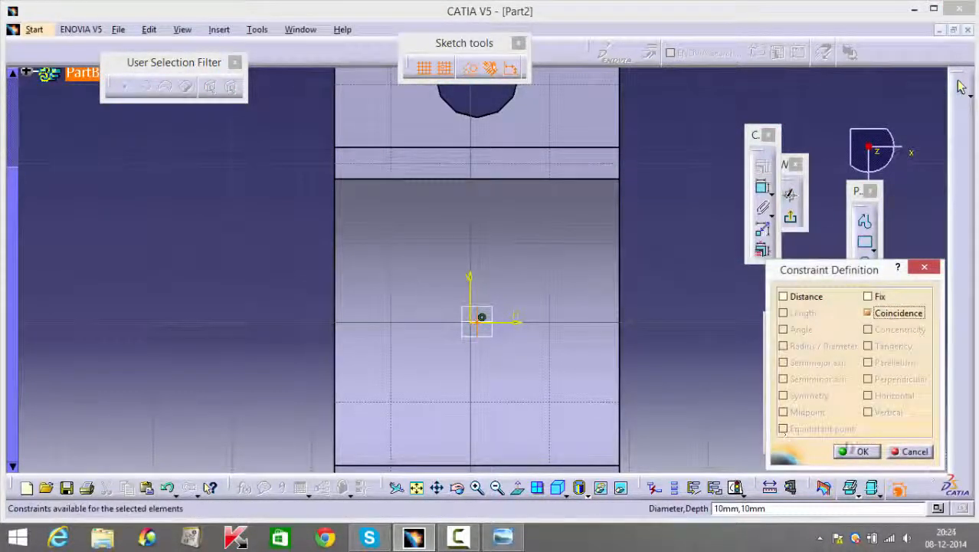
key("Return")
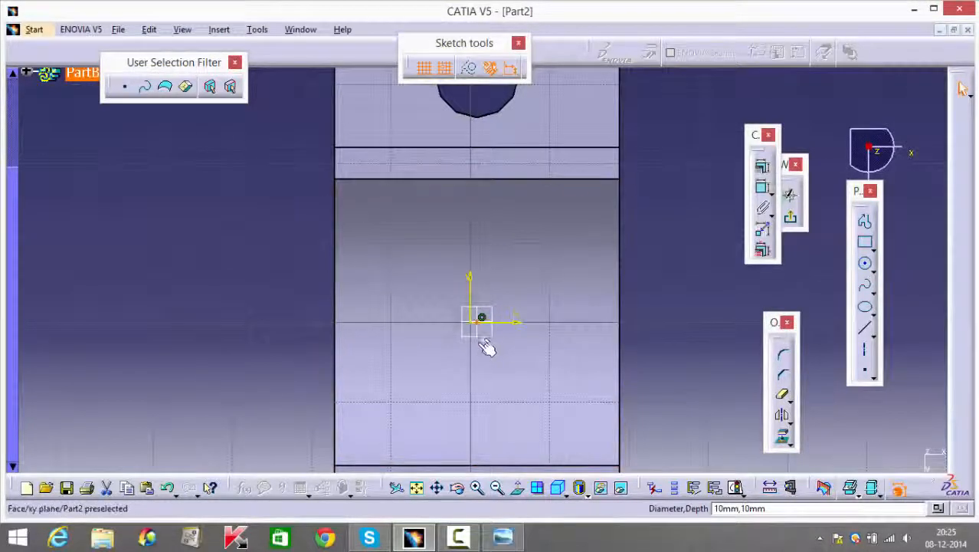
left_click(606, 267)
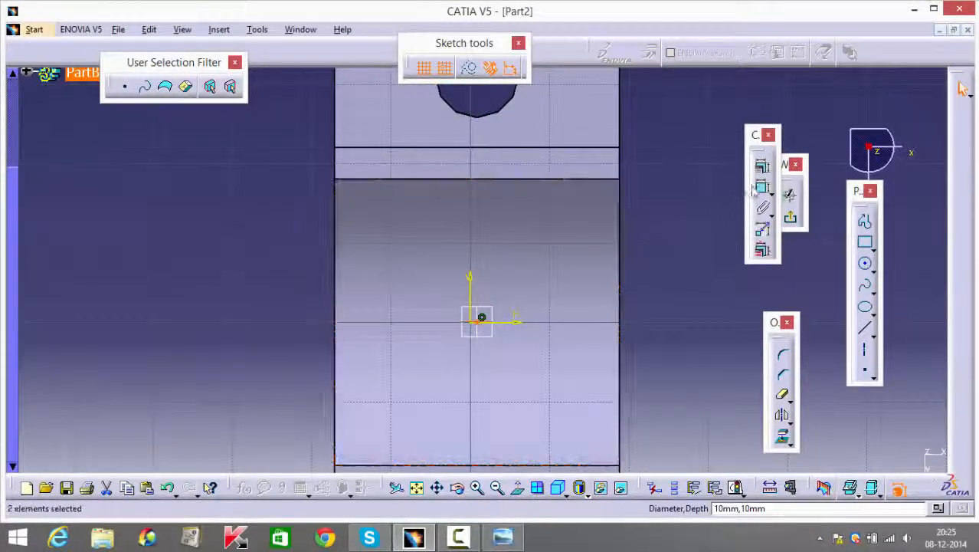
left_click(762, 165)
left_click(869, 314)
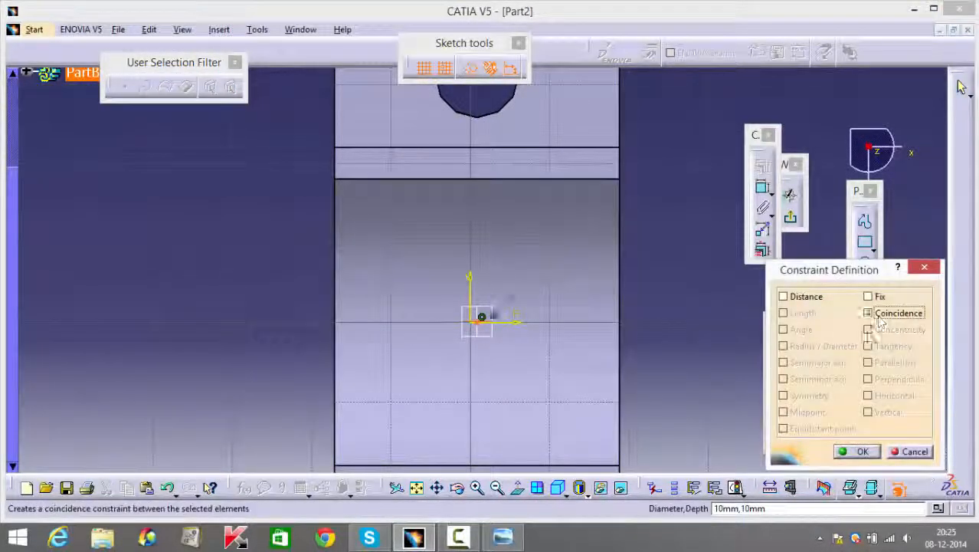
left_click(854, 451)
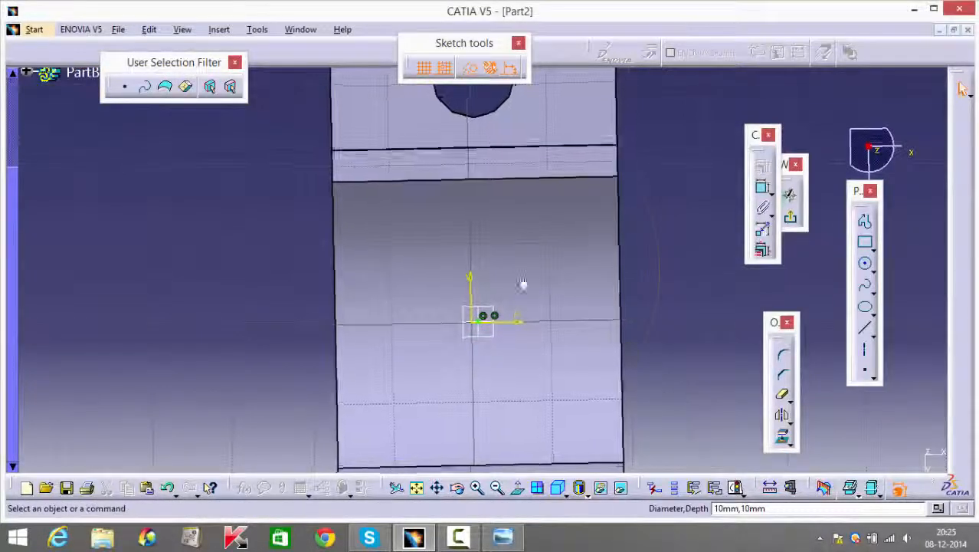
middle_click_drag(525, 280, 263, 309)
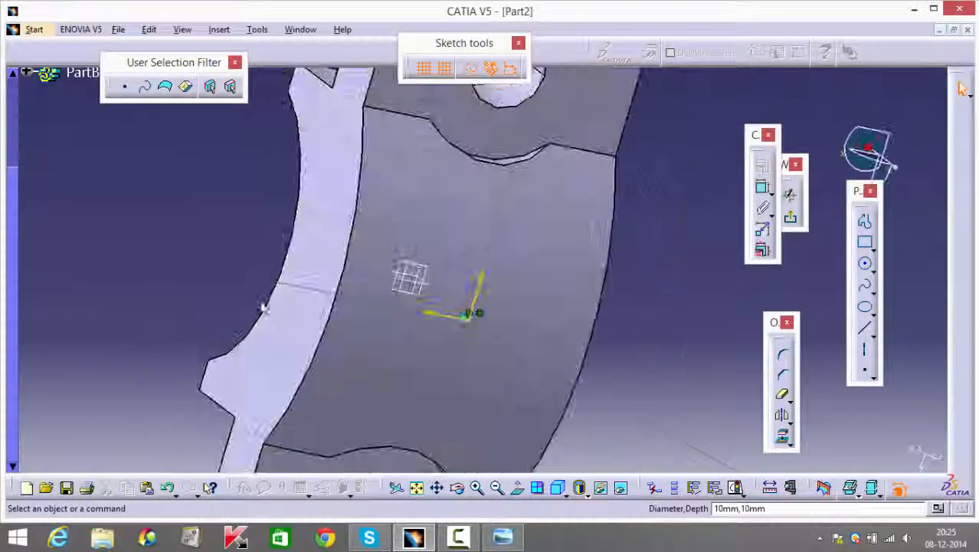
left_click(790, 216)
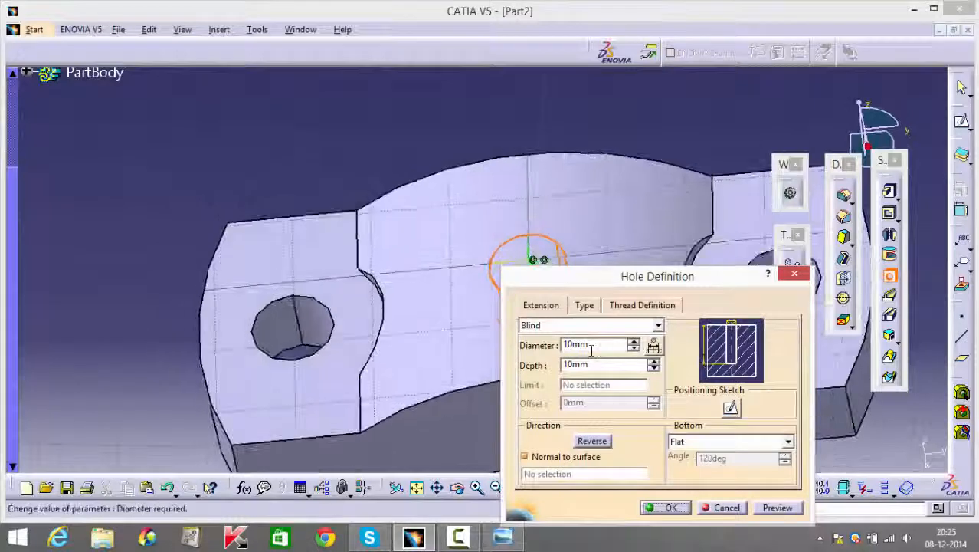
Step: Set the hole's diameter to 6 mm and change its type from simple to Counterbored
left_click_drag(582, 345, 540, 349)
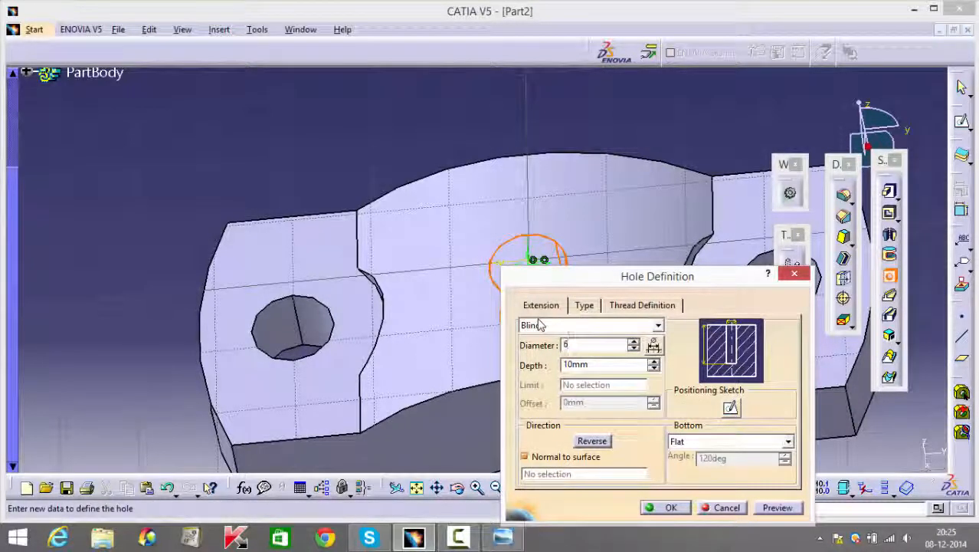
left_click(584, 308)
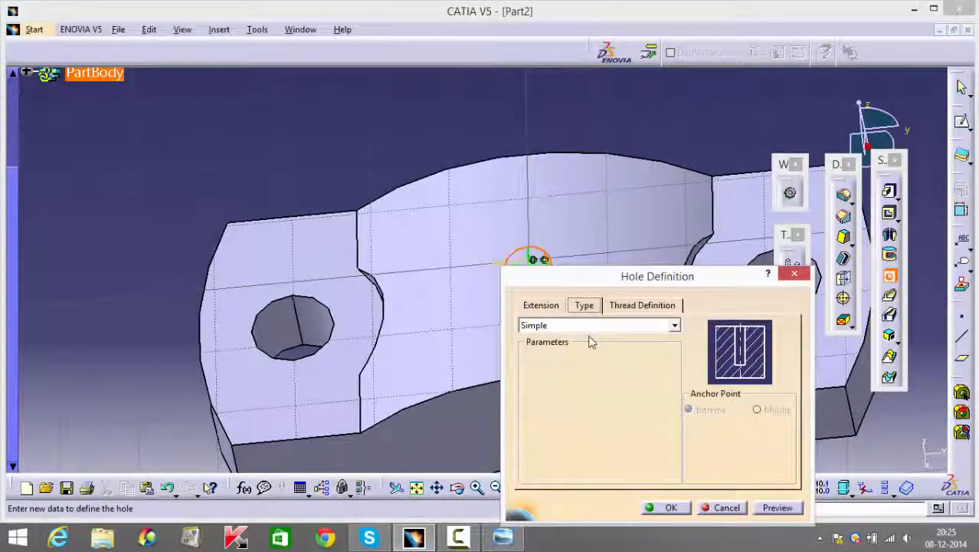
left_click(580, 324)
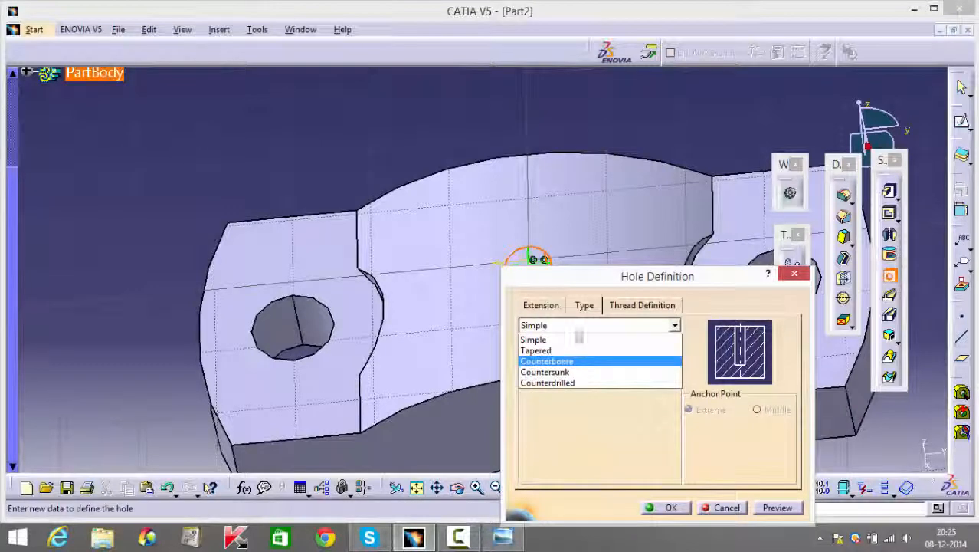
left_click(582, 361)
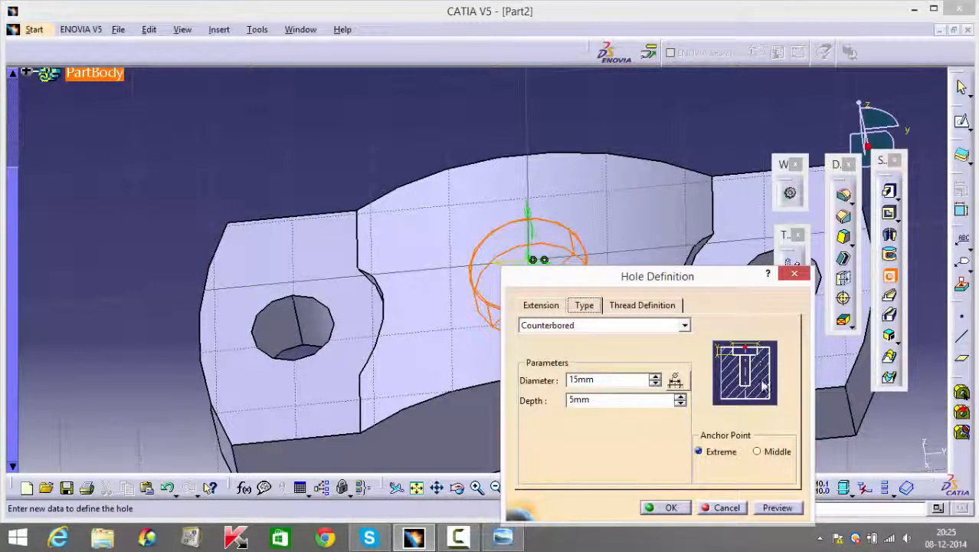
Step: Set the counterbore diameter of the hole to 6 mm using its dimension in the model preview
left_click_drag(606, 380, 544, 383)
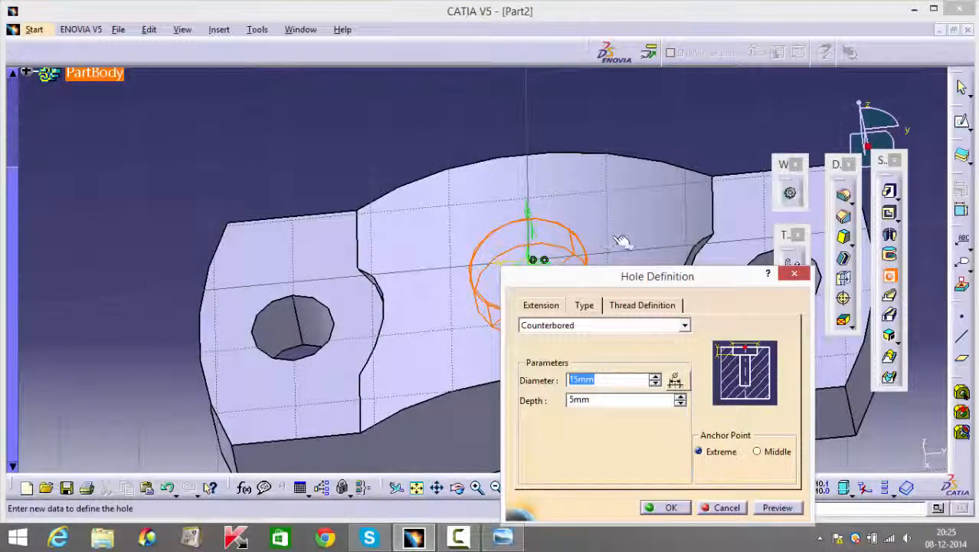
middle_click_drag(625, 241, 510, 203)
mouse_move(457, 319)
middle_mouse_down()
mouse_move(394, 289)
mouse_move(432, 212)
mouse_move(426, 185)
mouse_move(494, 336)
middle_mouse_up()
middle_click_drag(381, 298, 435, 351)
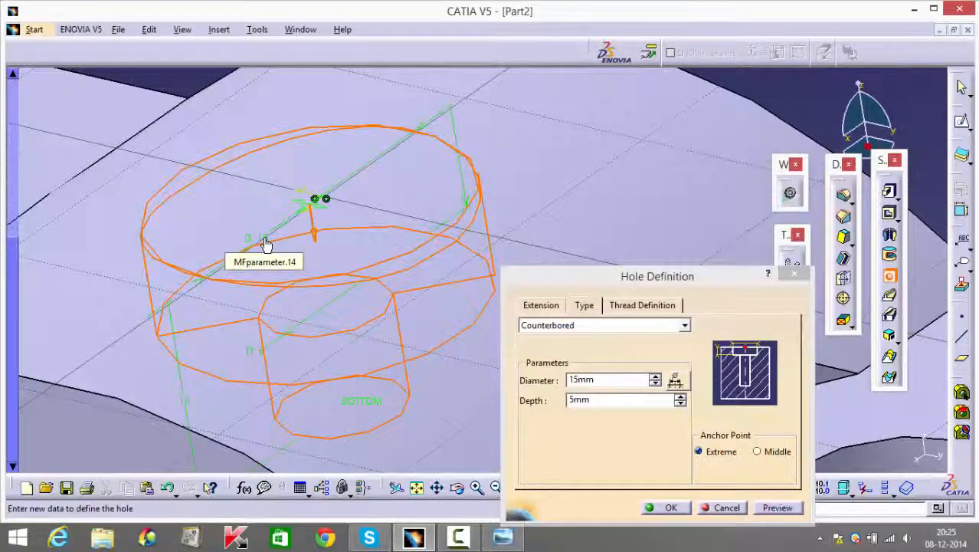
double_click(264, 244)
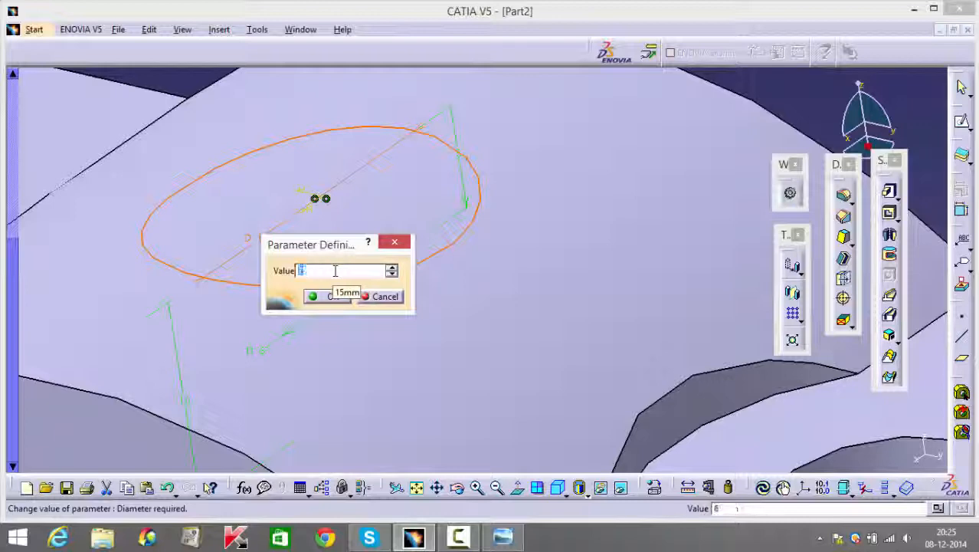
type("6")
key("Return")
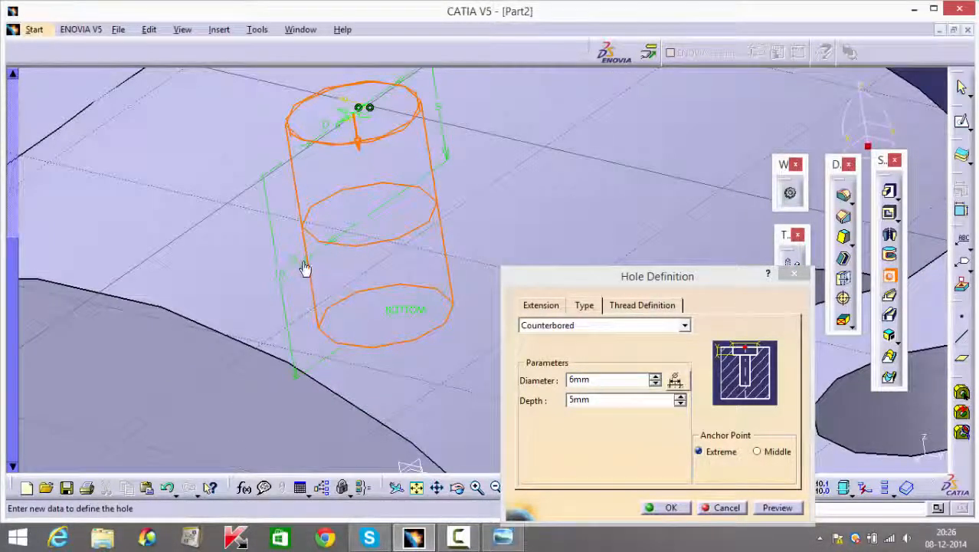
Step: Set the diameter of the hole's lower narrow section to 3 mm and the total hole depth to 25 mm
double_click(304, 260)
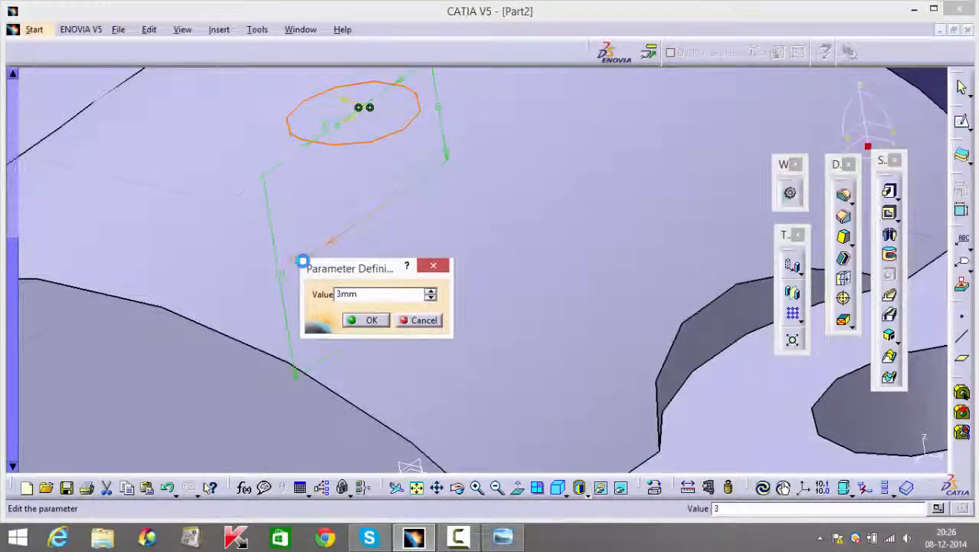
key("Return")
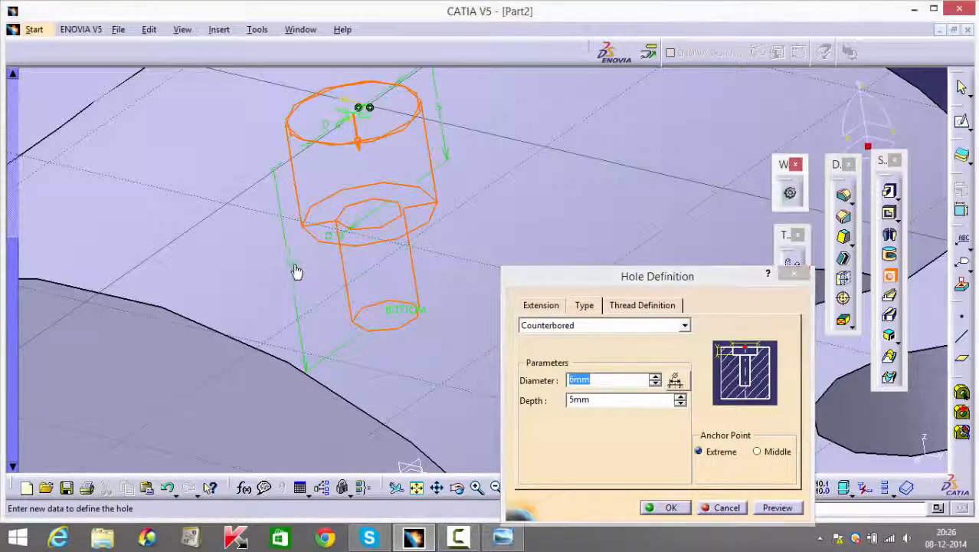
double_click(294, 271)
type("25")
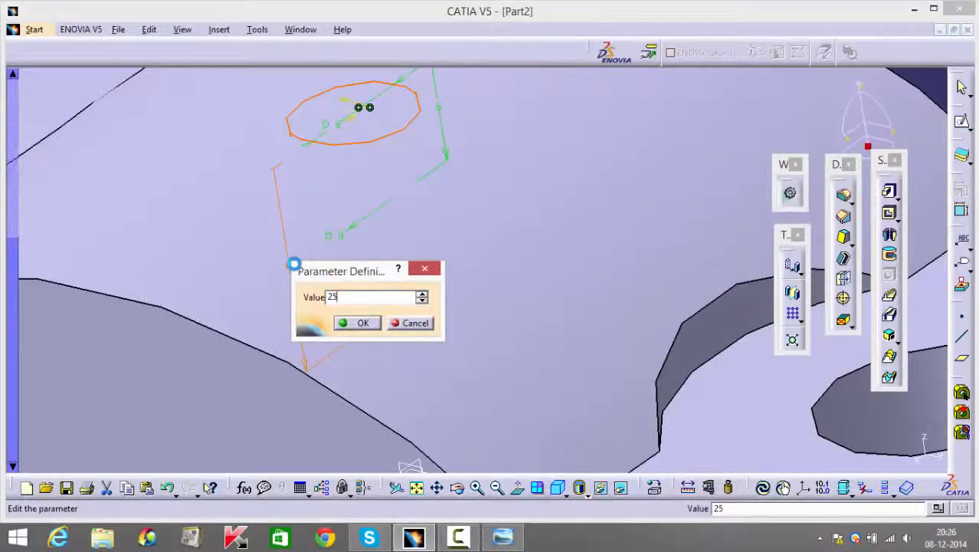
key("Return")
Step: Set the counterbore depth to 10 mm and create the central oil hole through the cap
middle_click_drag(466, 212, 370, 366)
double_click(399, 232)
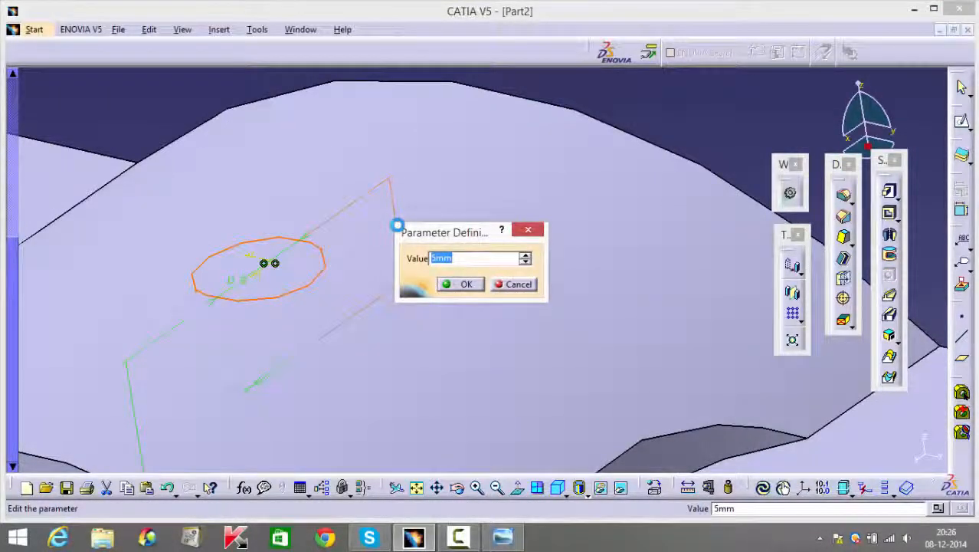
key("Return")
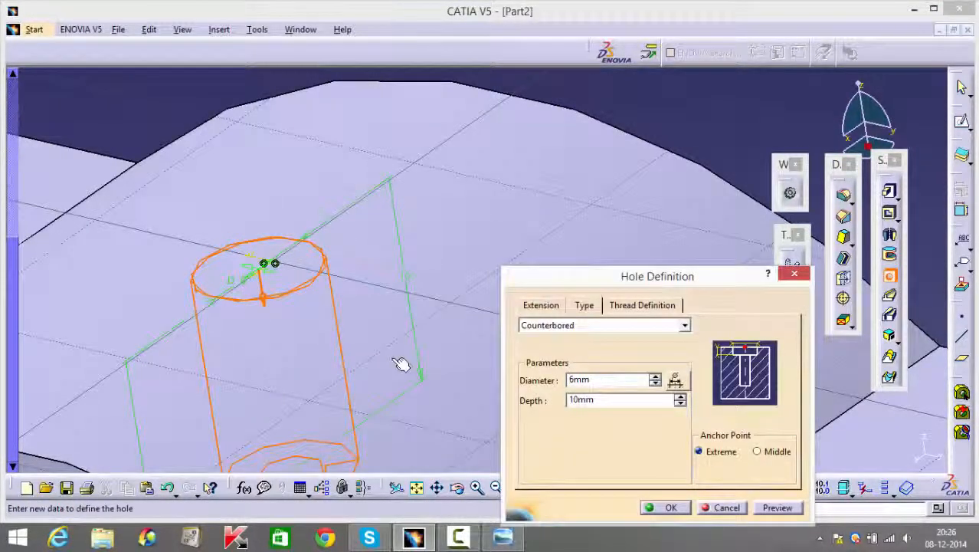
middle_click_drag(392, 363, 493, 304)
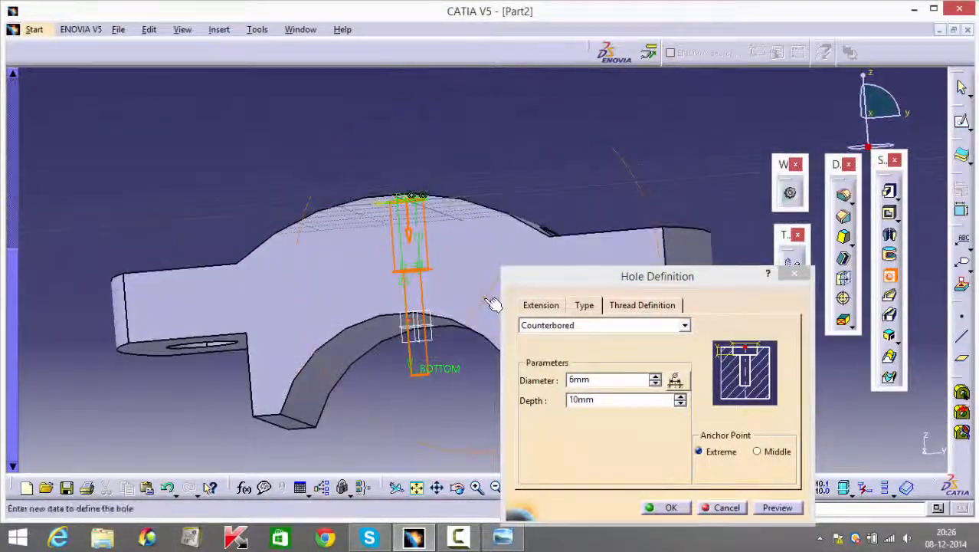
left_click(671, 507)
middle_click_drag(459, 433, 530, 474)
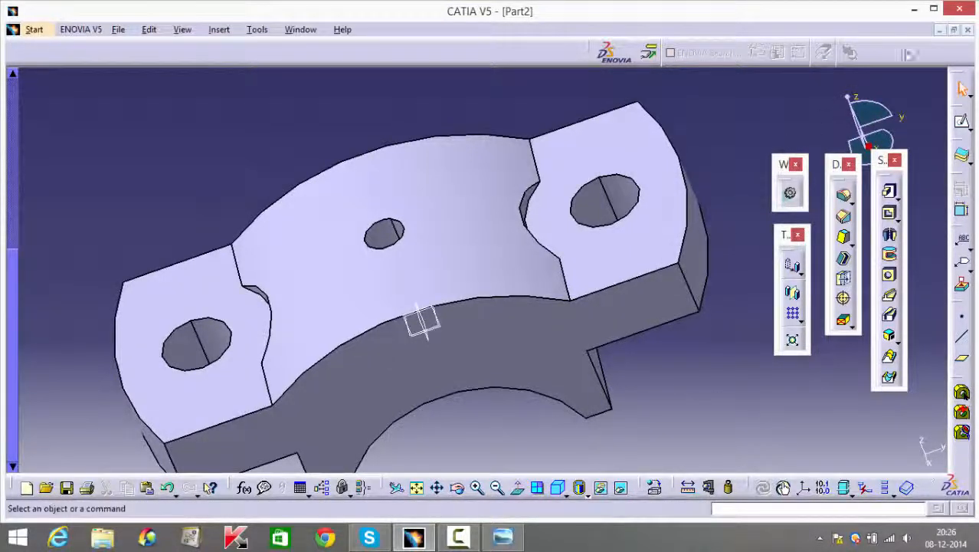
middle_click_drag(742, 227, 543, 470)
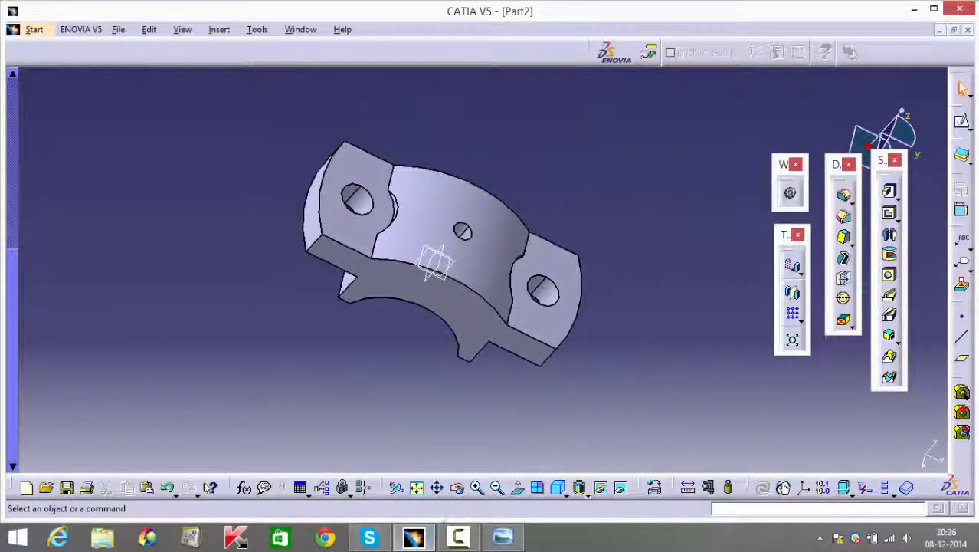
left_click(464, 542)
left_click(463, 541)
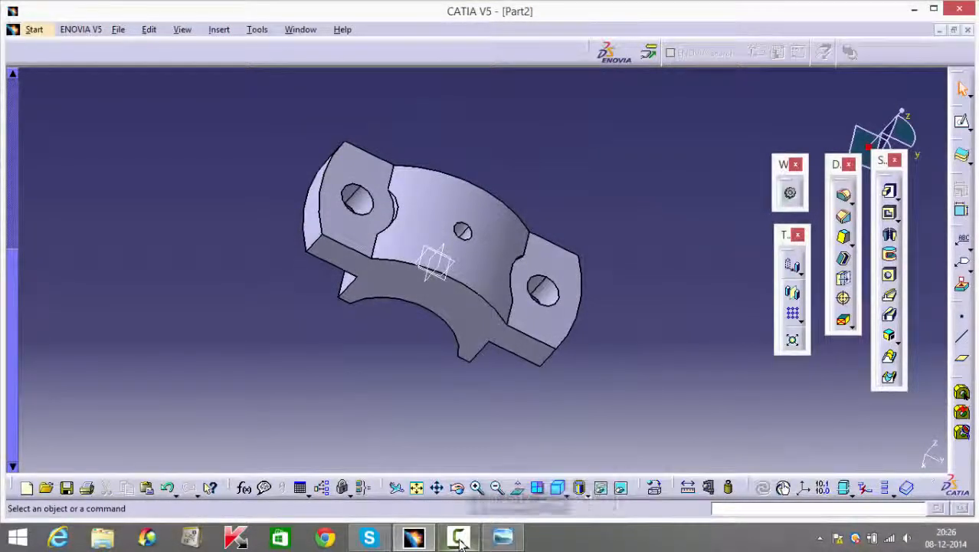
middle_click_drag(646, 369, 640, 288)
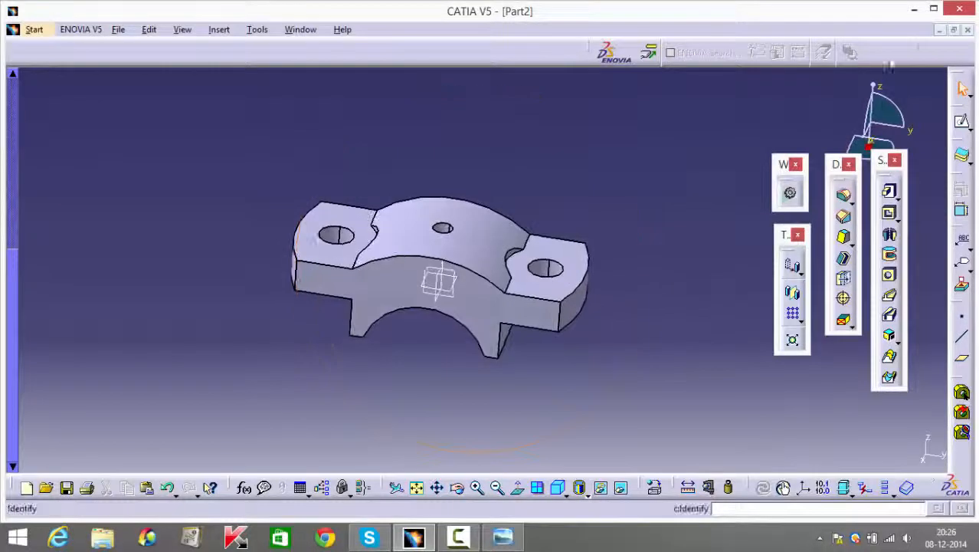
Step: Minimize the finished cap's document and create a new part in Part Design, maximizing its window
left_click(940, 29)
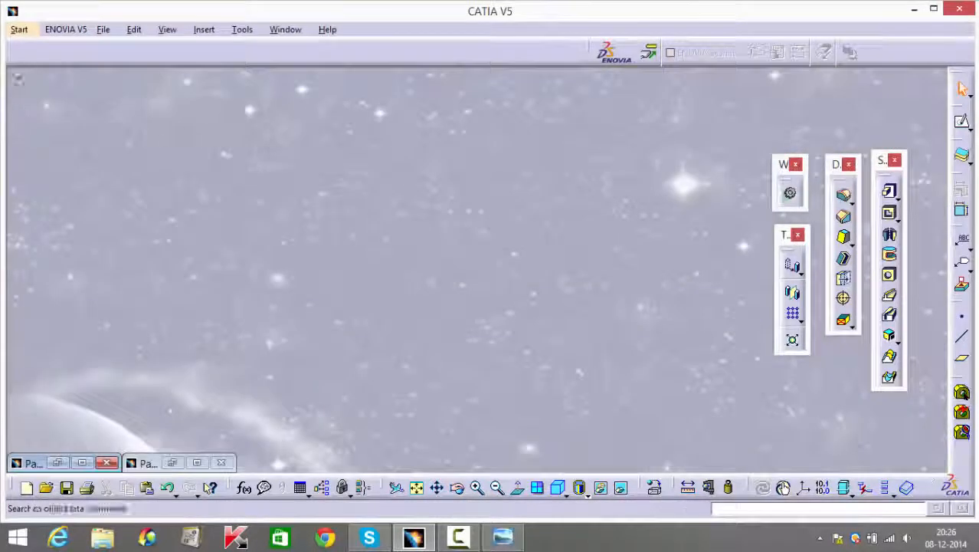
left_click(19, 30)
mouse_move(62, 64)
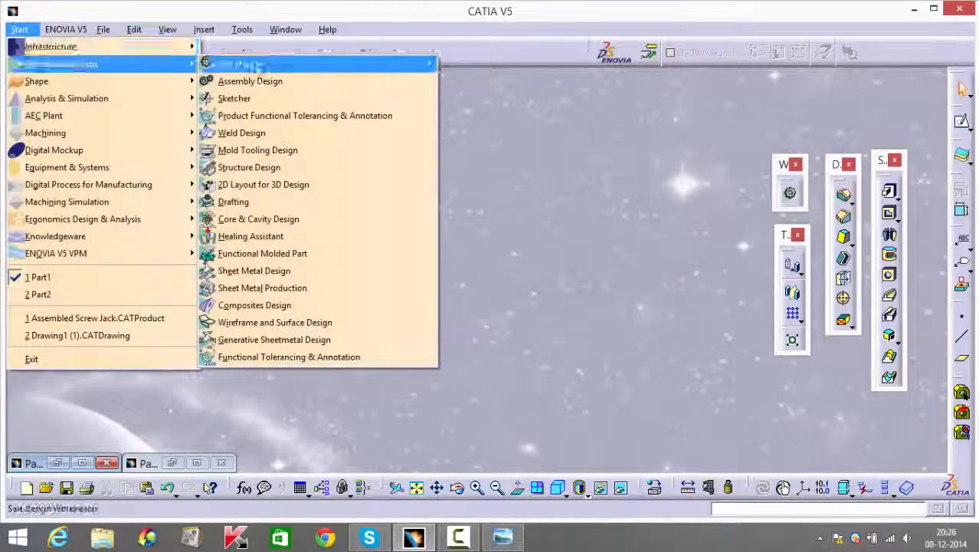
left_click(239, 64)
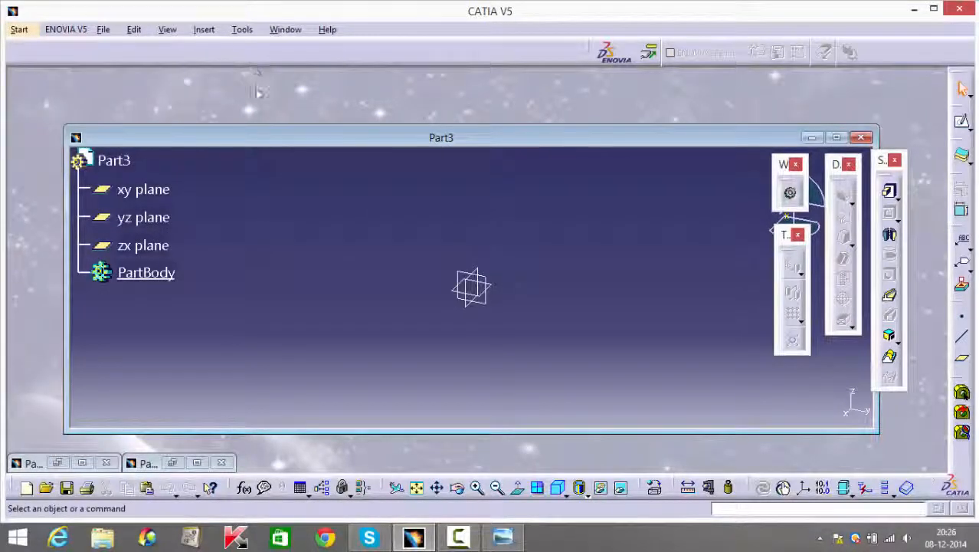
left_click(836, 138)
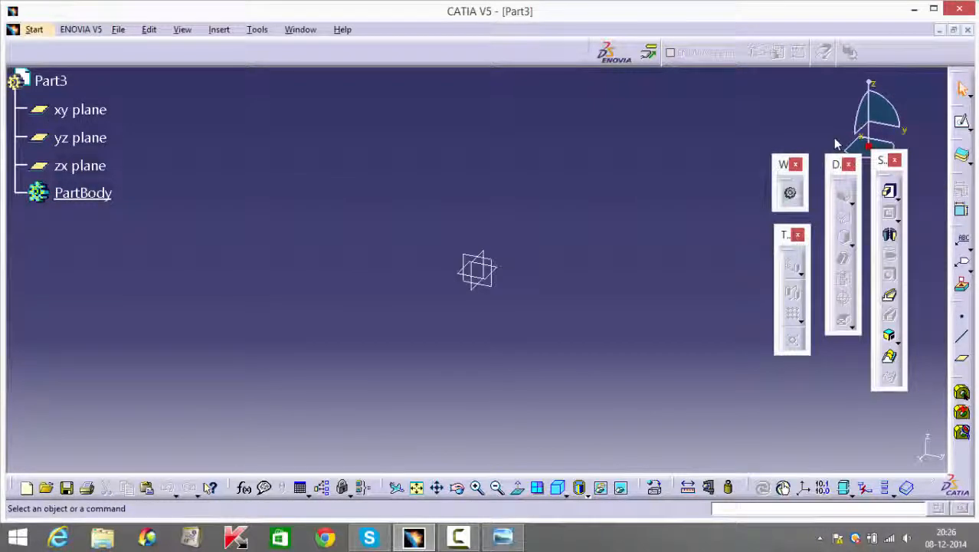
Step: Sketch an open stepped profile on the yz plane, from the horizontal axis up and down two steps, ending on the vertical axis about 30 mm above the origin
left_click(498, 265)
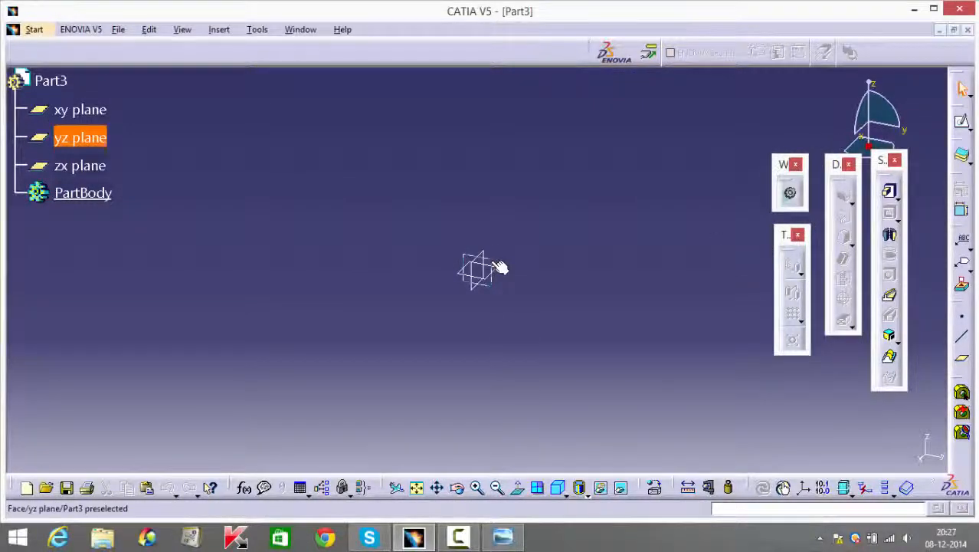
left_click(964, 124)
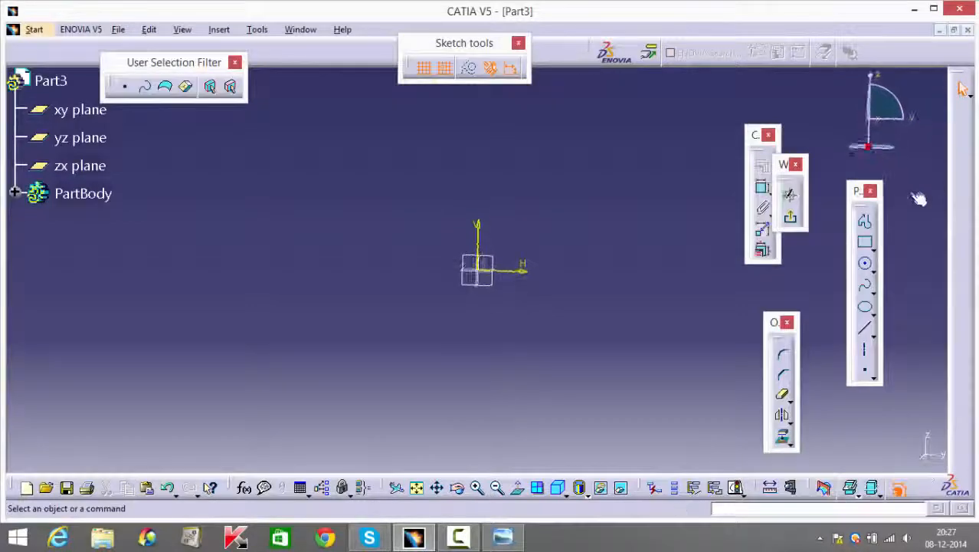
left_click(865, 221)
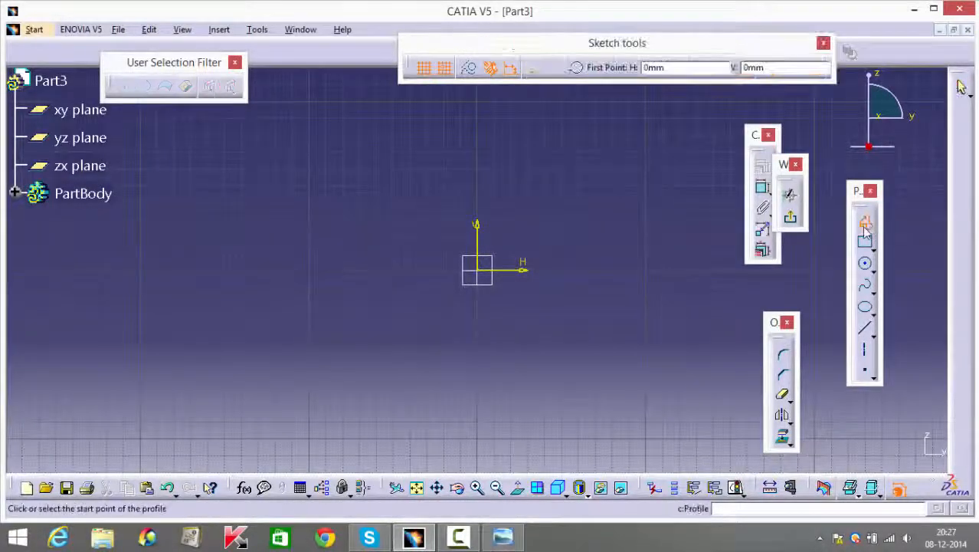
left_click(391, 269)
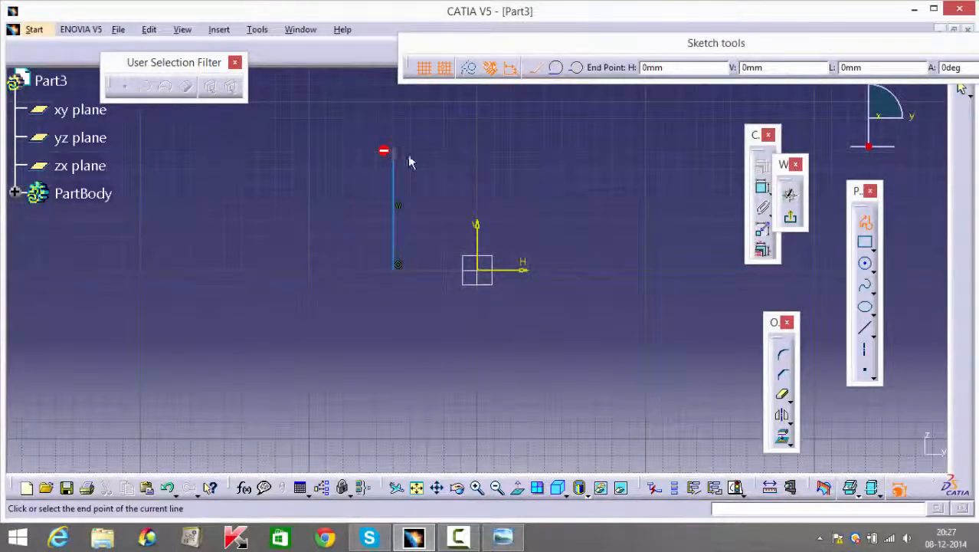
left_click(394, 154)
left_click(409, 153)
left_click(409, 186)
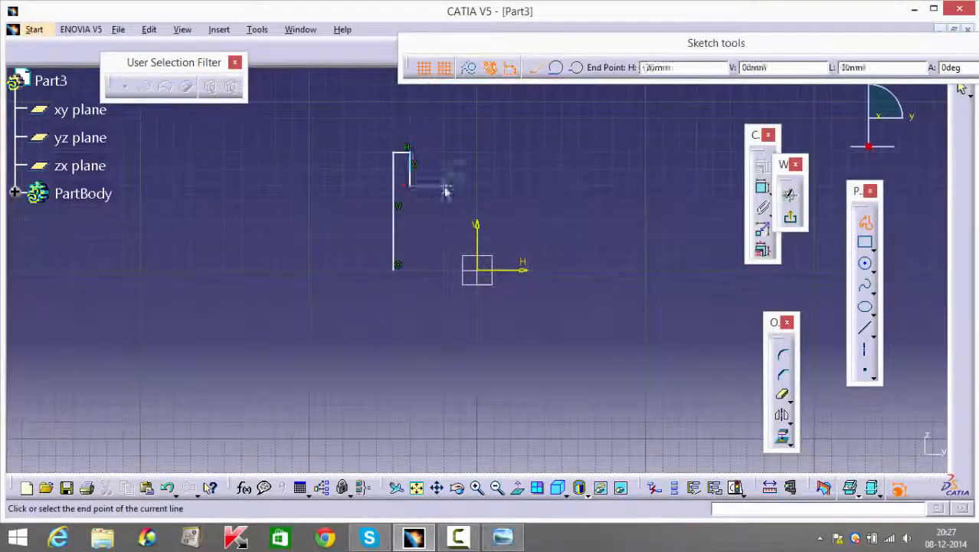
left_click(442, 186)
left_click(443, 220)
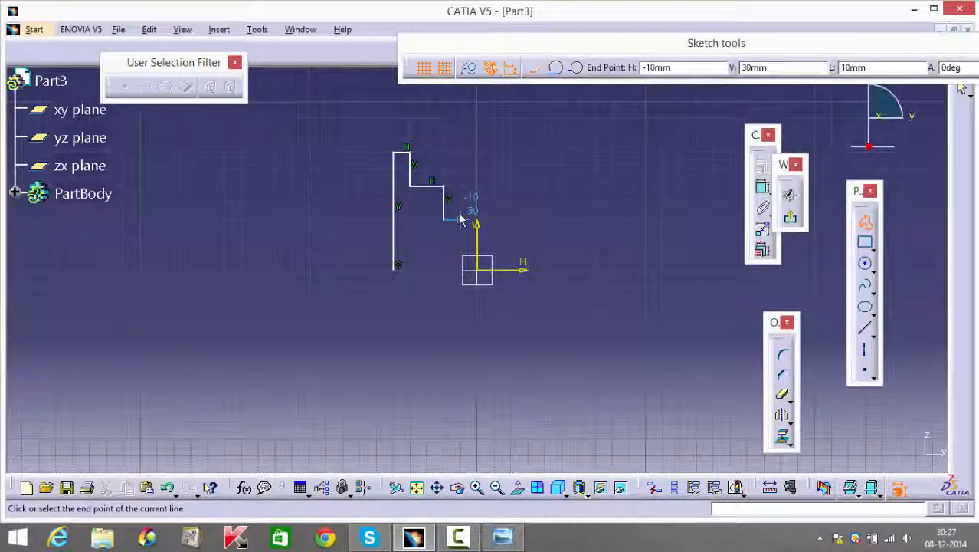
left_click(476, 221)
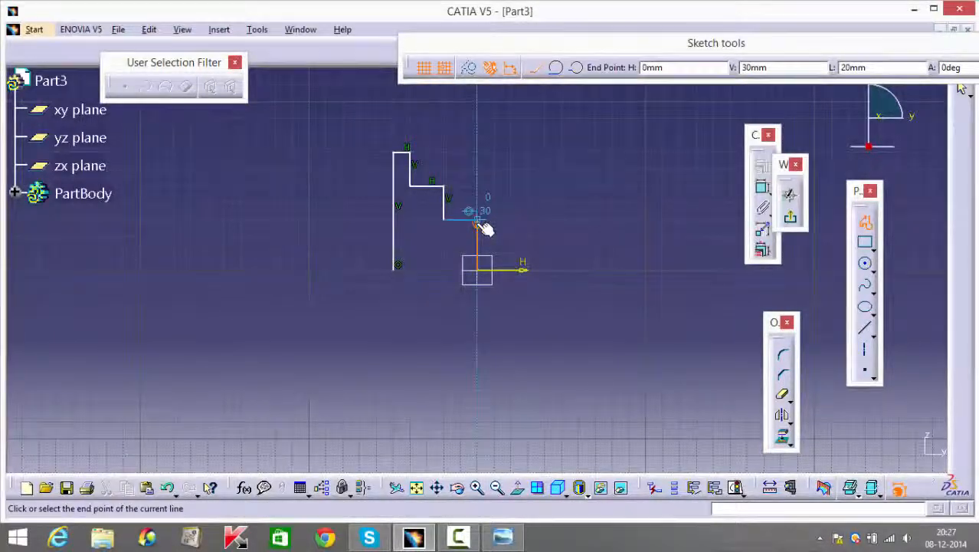
left_click(596, 186)
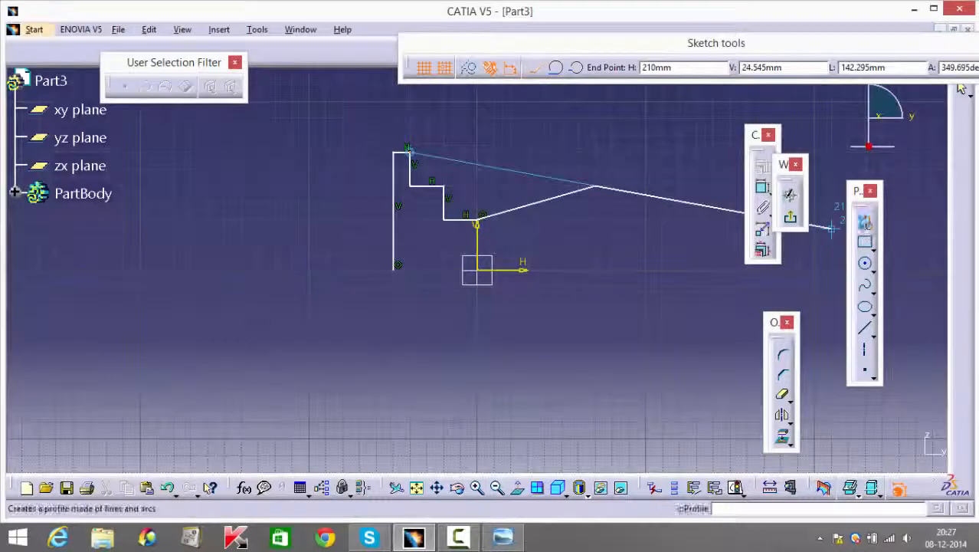
key("Escape")
left_click(574, 228)
left_click(564, 203)
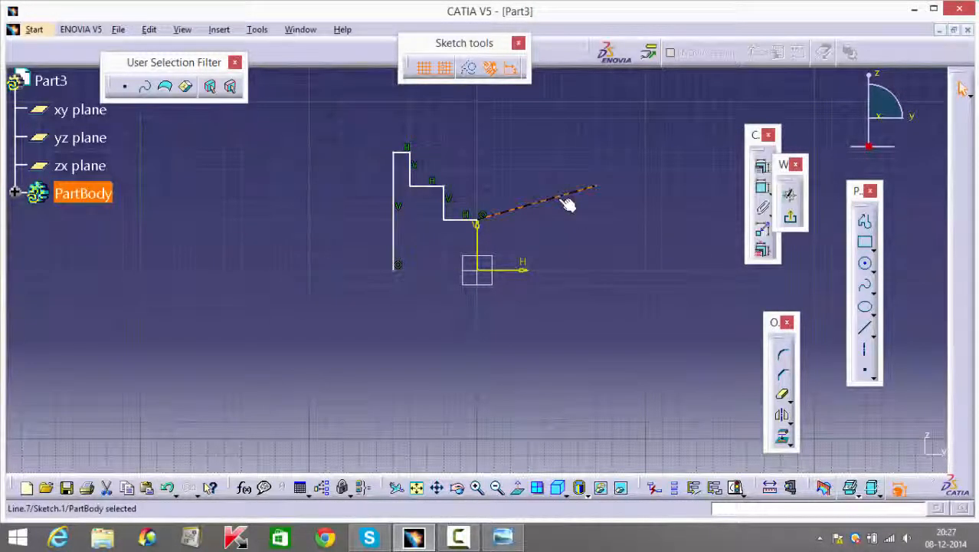
key("Delete")
Step: Dimension the lowest horizontal line of the stepped profile from the horizontal axis and set the distance to 12.5 mm
left_click(763, 187)
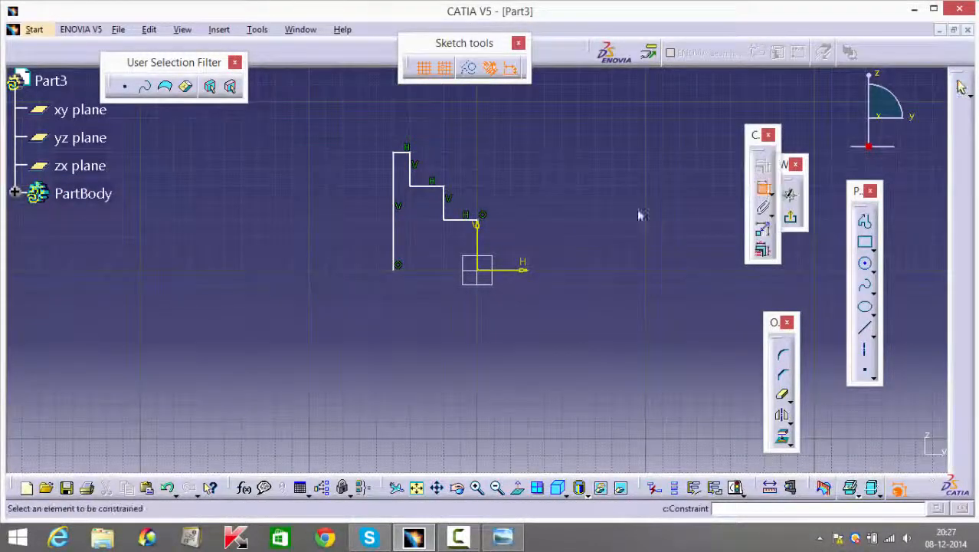
left_click(460, 221)
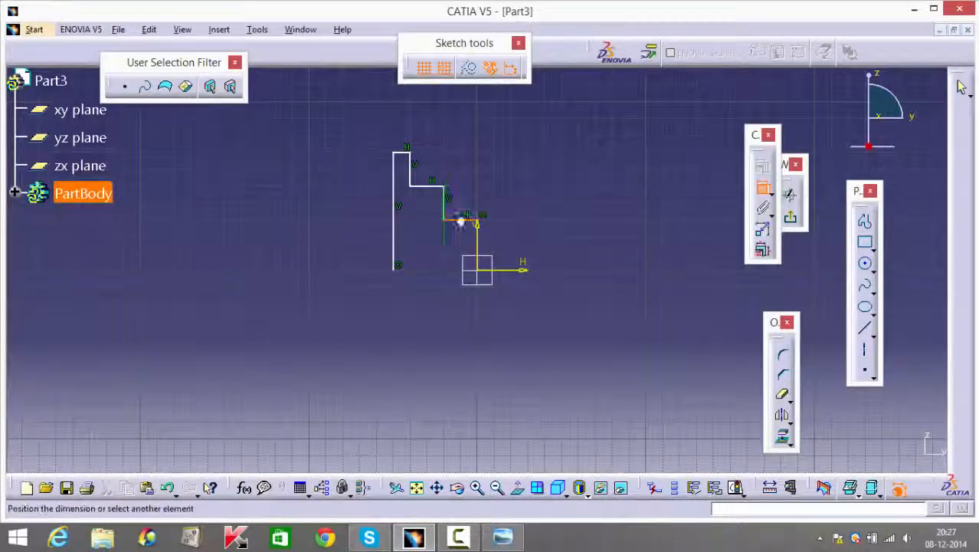
left_click(525, 269)
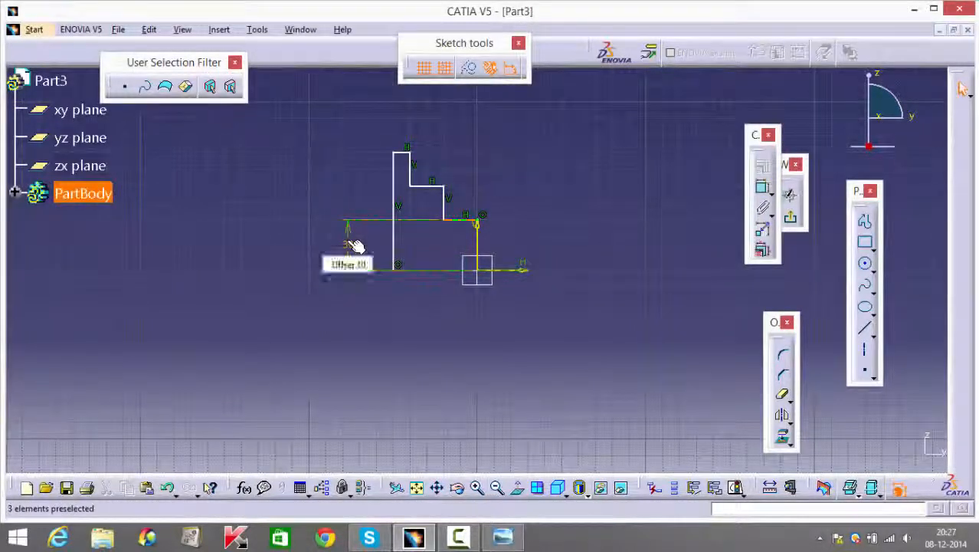
double_click(347, 242)
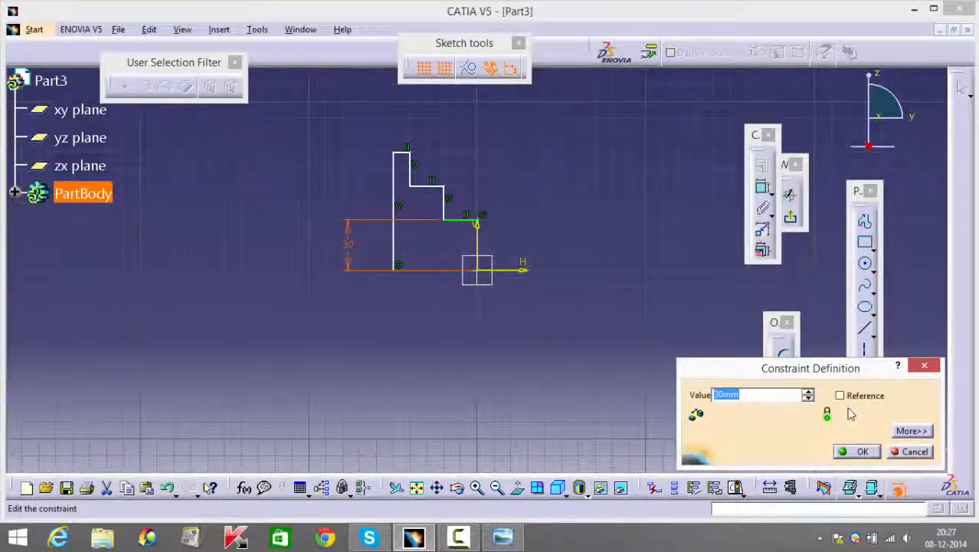
type("12.5")
key("Return")
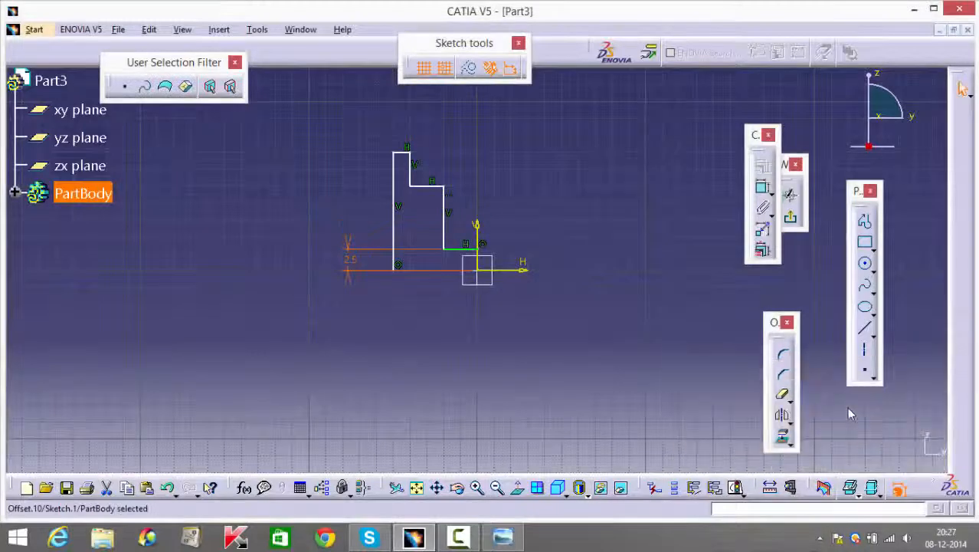
left_click(782, 290)
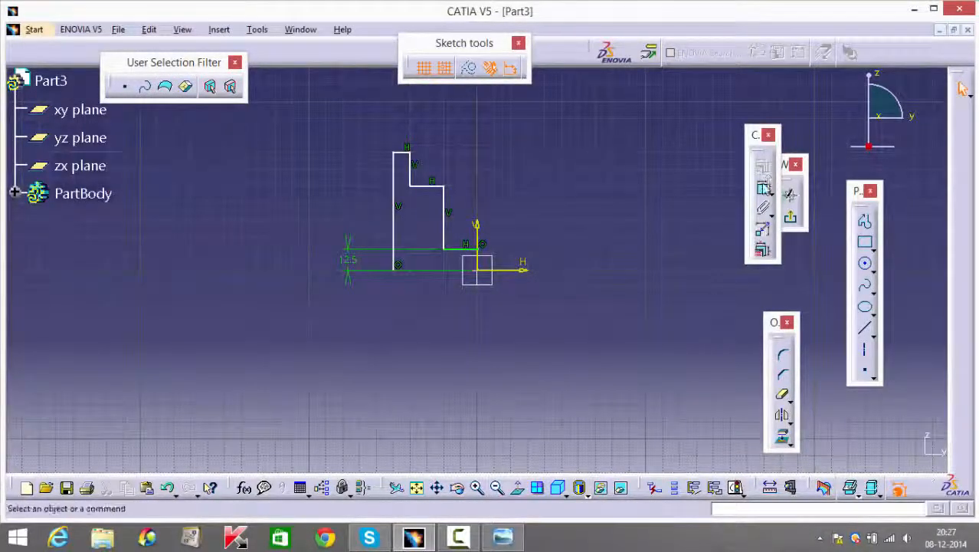
left_click(763, 188)
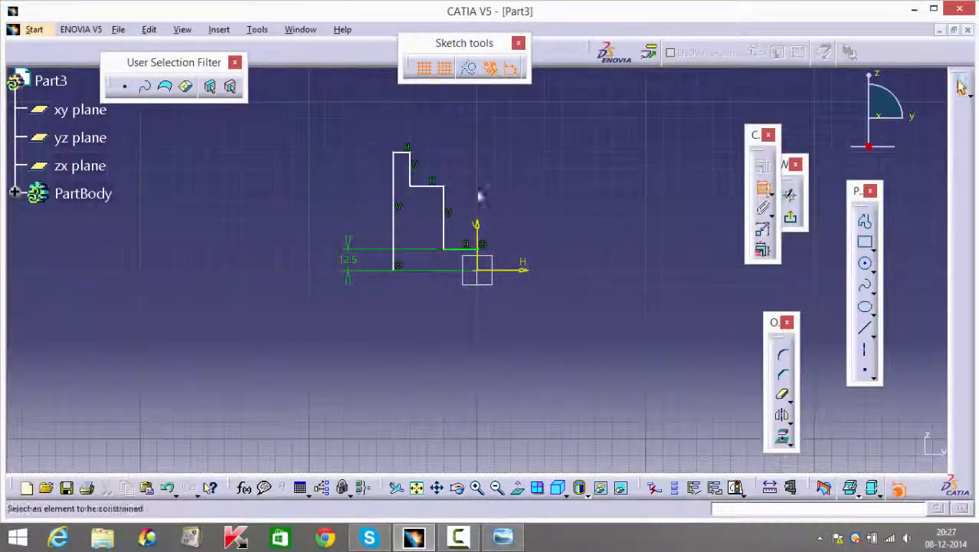
left_click(431, 187)
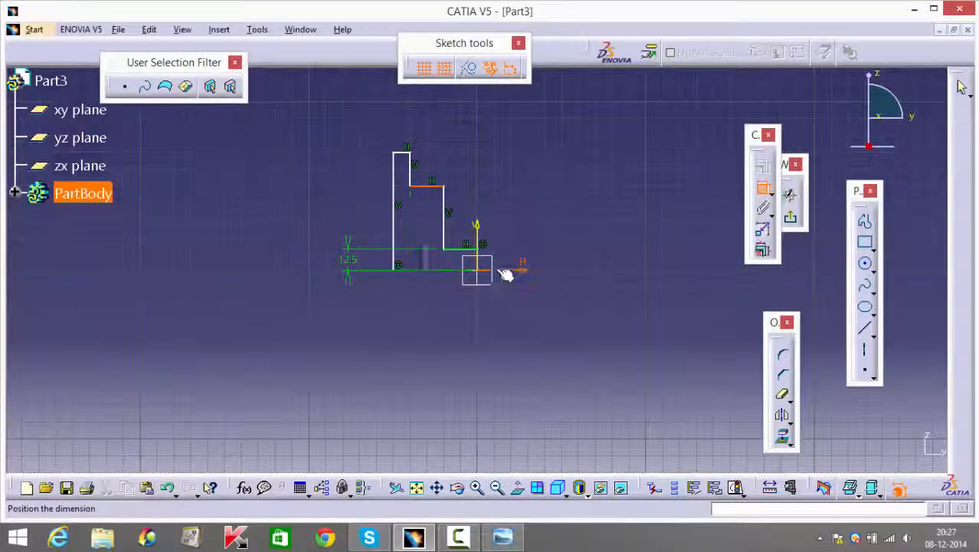
left_click(346, 262)
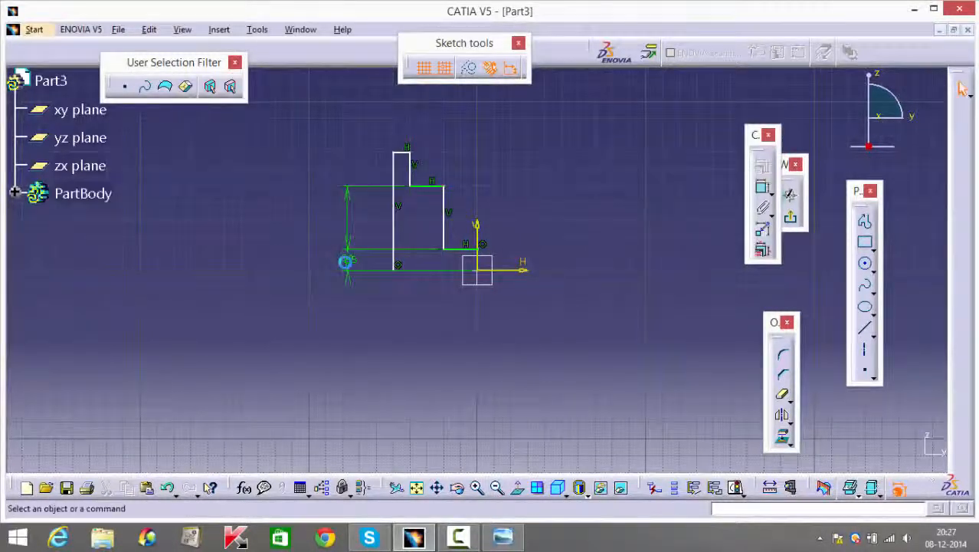
left_click(348, 261)
key("Escape")
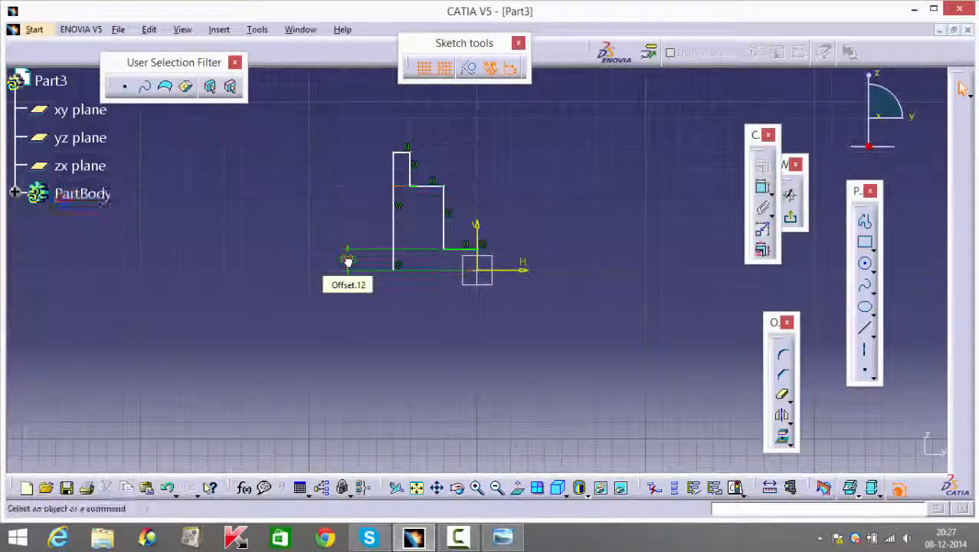
Step: Dimension the middle step's horizontal line from the horizontal axis and set the distance to 17.5 mm
left_click(762, 187)
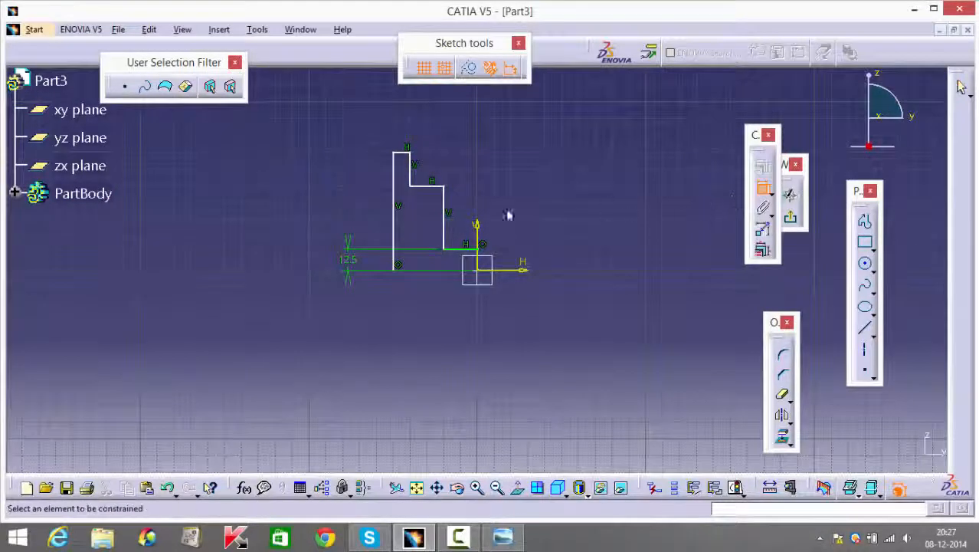
left_click(434, 186)
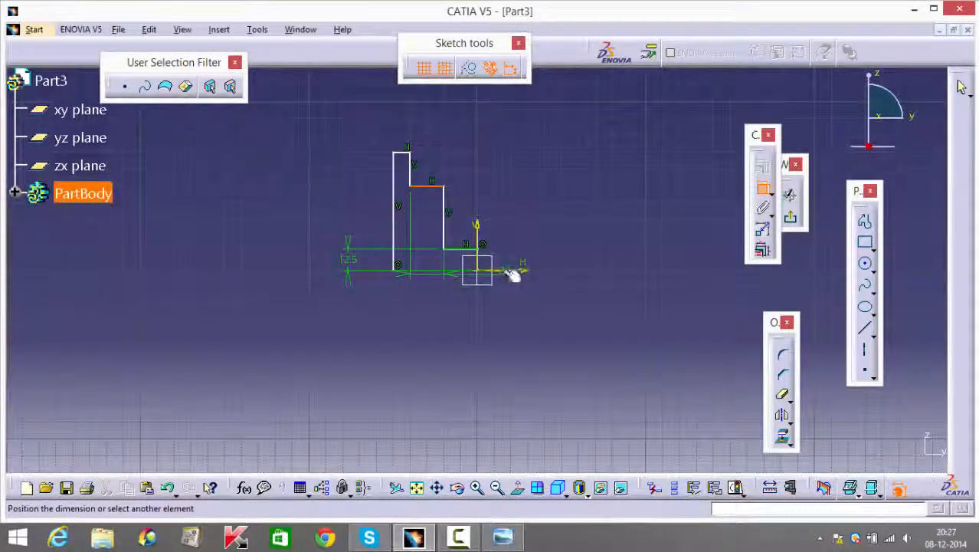
left_click(511, 271)
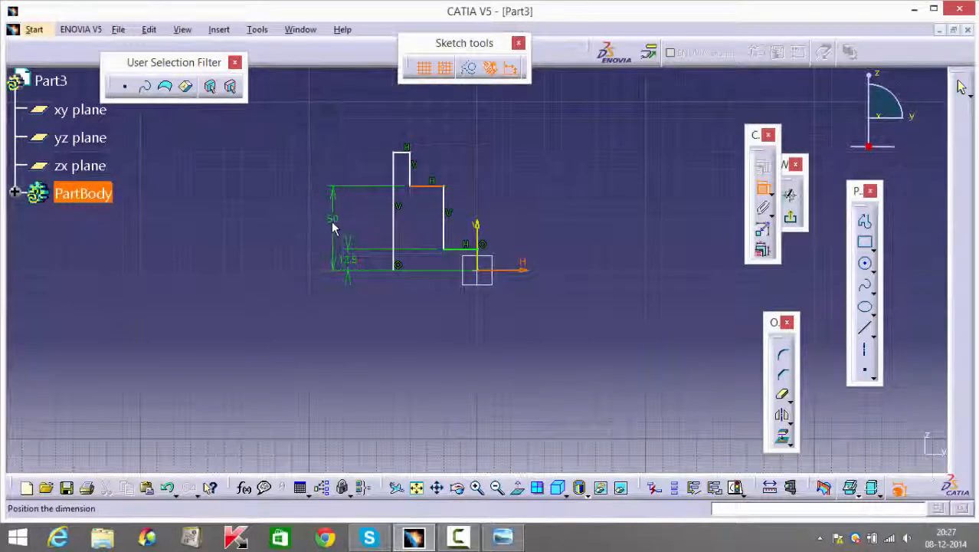
left_click(333, 223)
double_click(332, 217)
type("1")
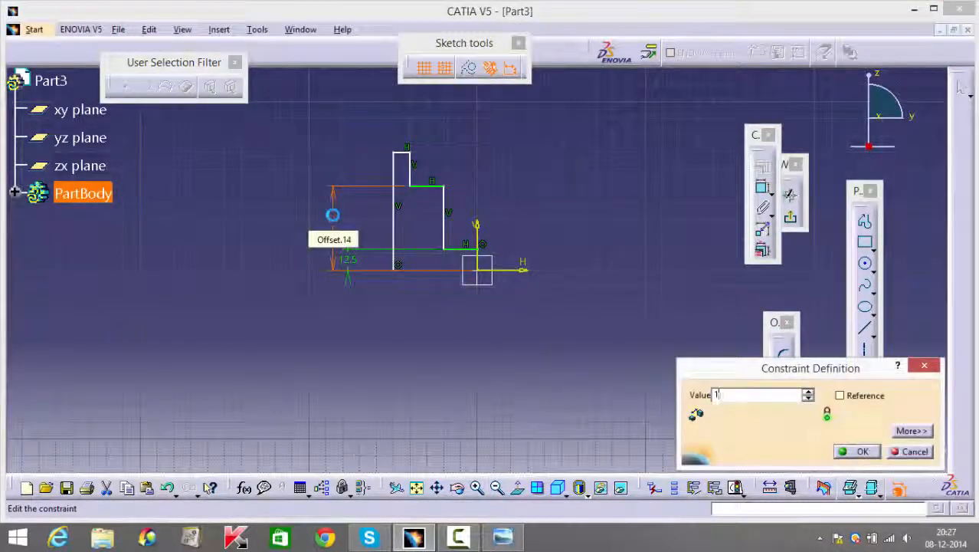
type("7.5mm")
key("Return")
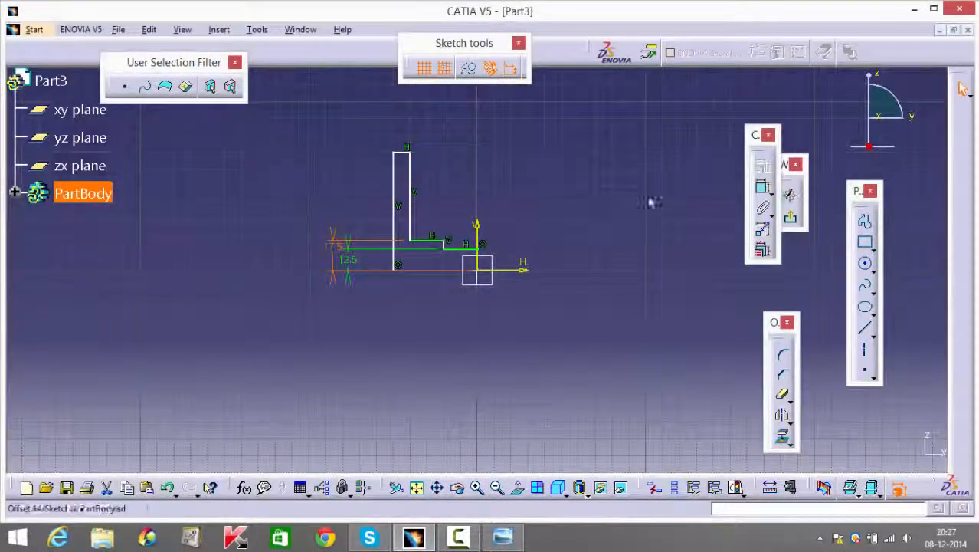
Step: Dimension the profile's topmost horizontal line from the horizontal axis and set the distance to 25 mm
left_click(762, 190)
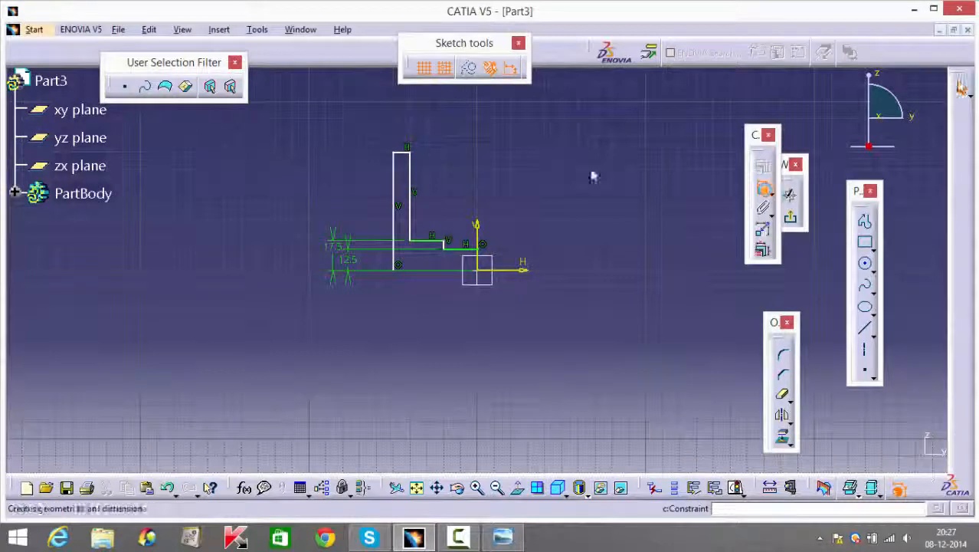
left_click(402, 151)
left_click(285, 229)
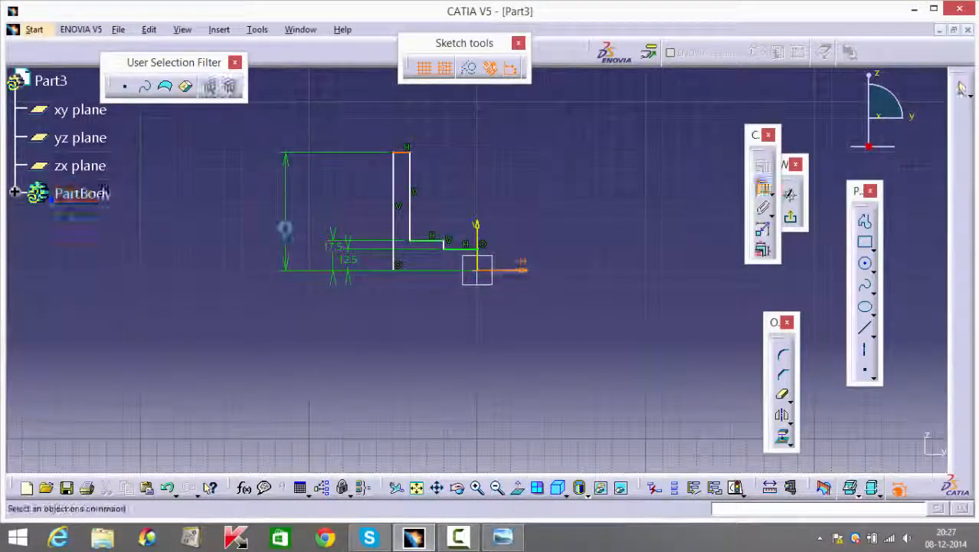
double_click(285, 225)
type("25")
key("Return")
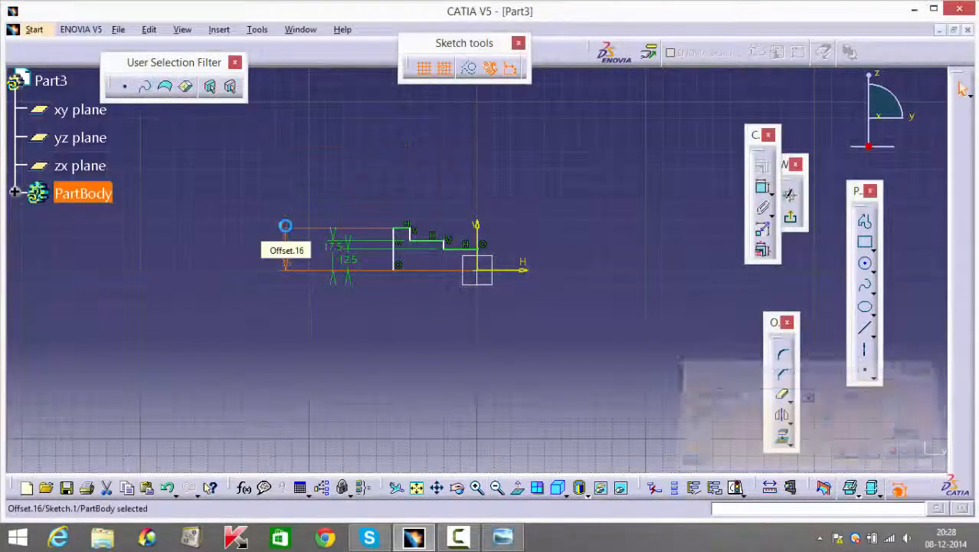
Step: Dimension the innermost step's vertical line from the vertical axis and set the distance to 11 mm
middle_click_drag(599, 337, 591, 302)
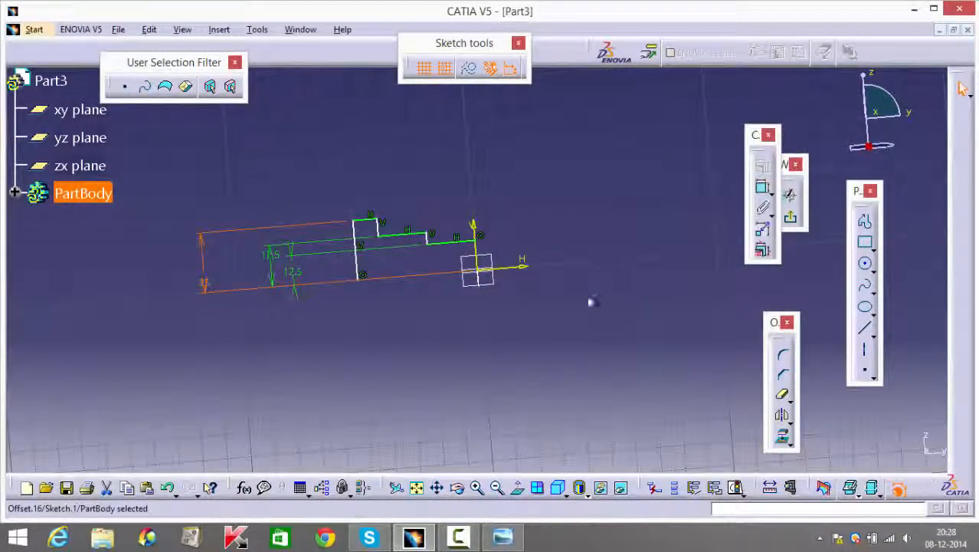
left_click(518, 490)
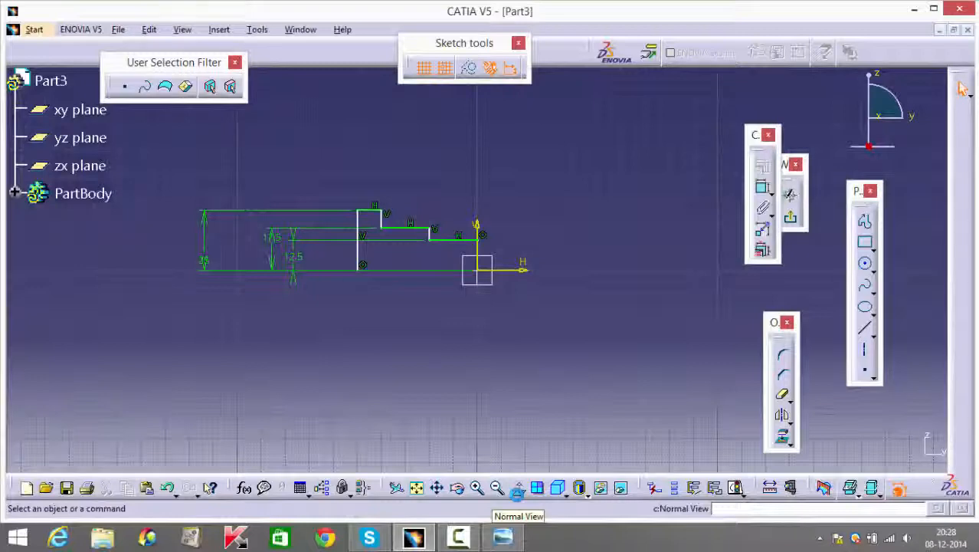
left_click(762, 188)
left_click(434, 239)
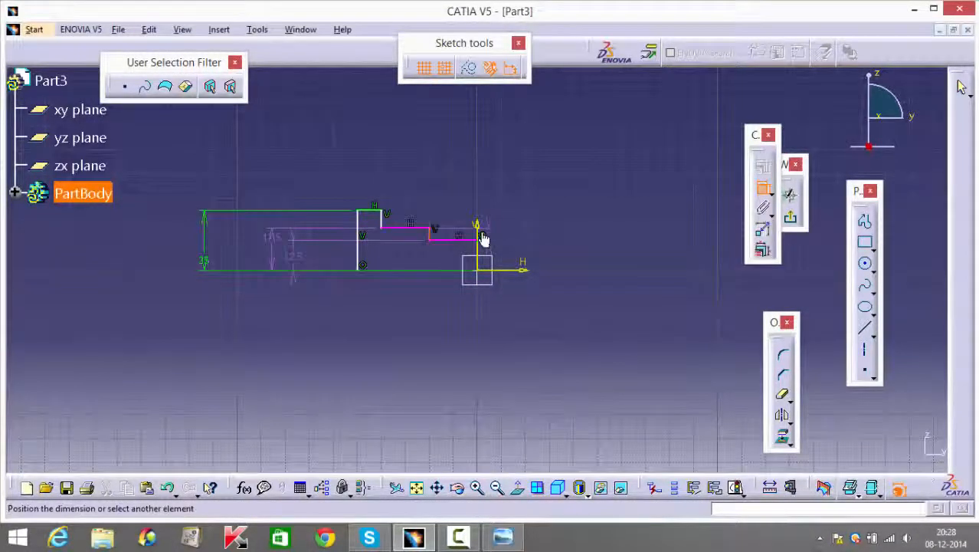
left_click(479, 238)
left_click(466, 204)
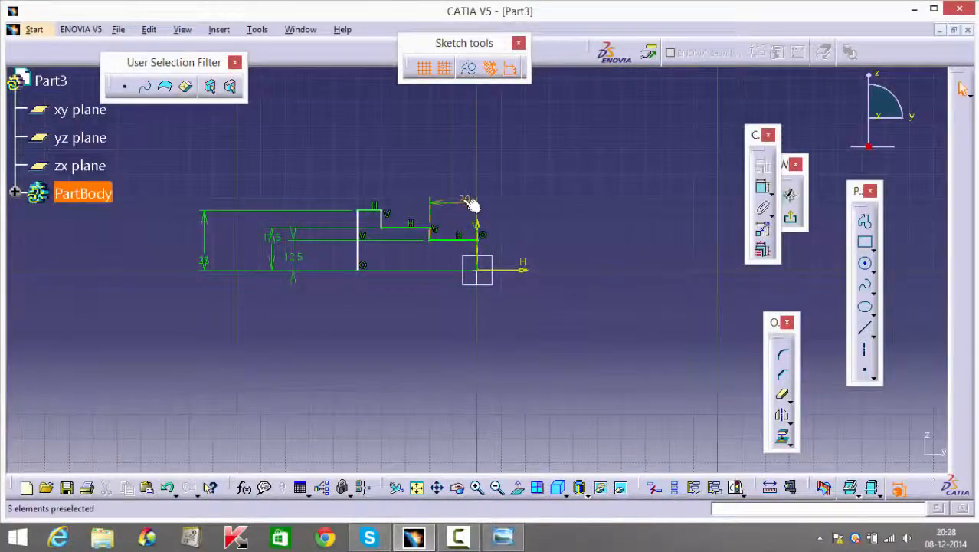
double_click(465, 202)
key("Return")
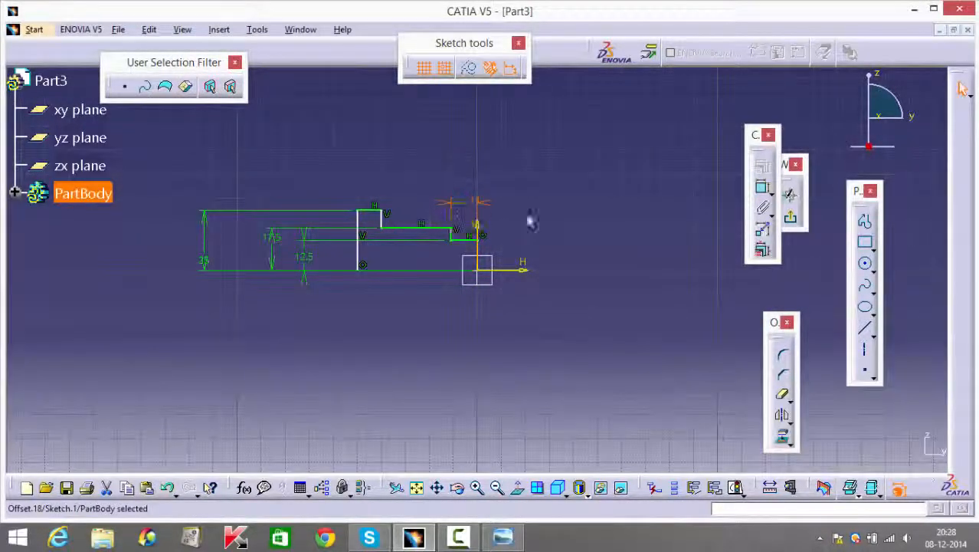
Step: Dimension the upper step's vertical line from the vertical axis and set the distance to 18 mm
left_click(762, 187)
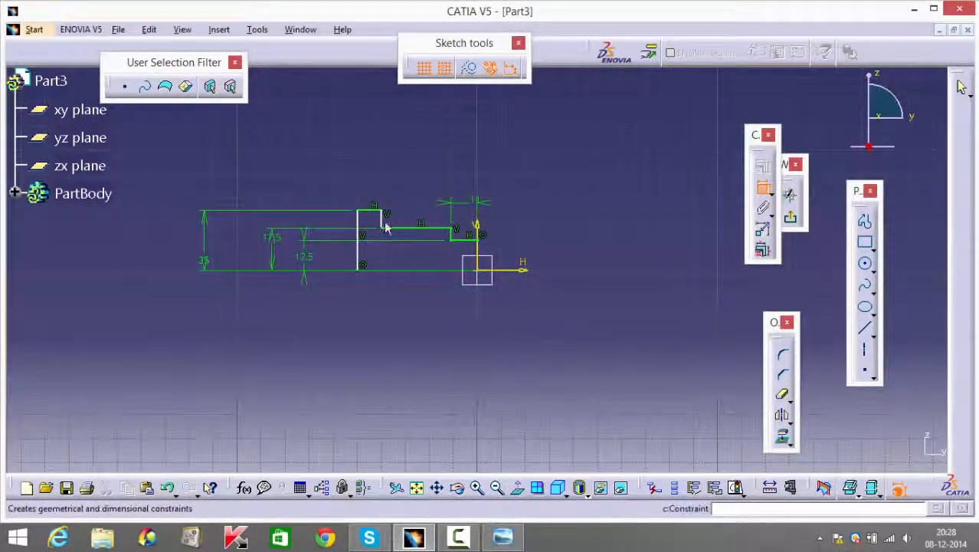
left_click(383, 220)
left_click(480, 231)
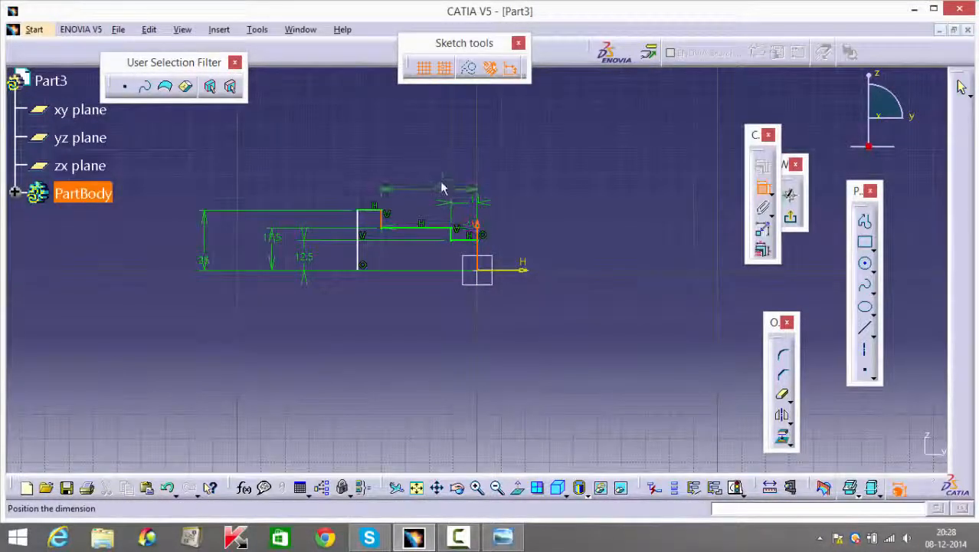
left_click(442, 183)
double_click(437, 175)
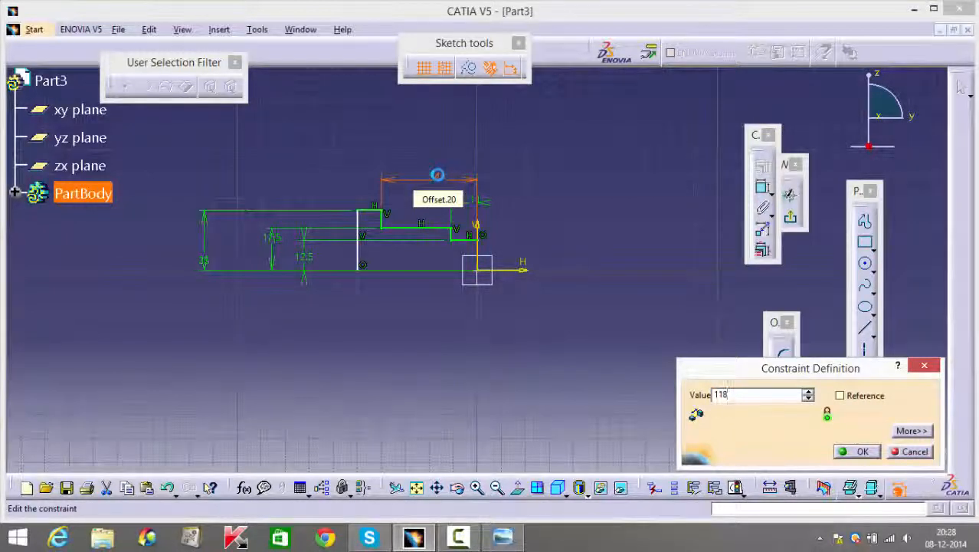
type("8")
key("Return")
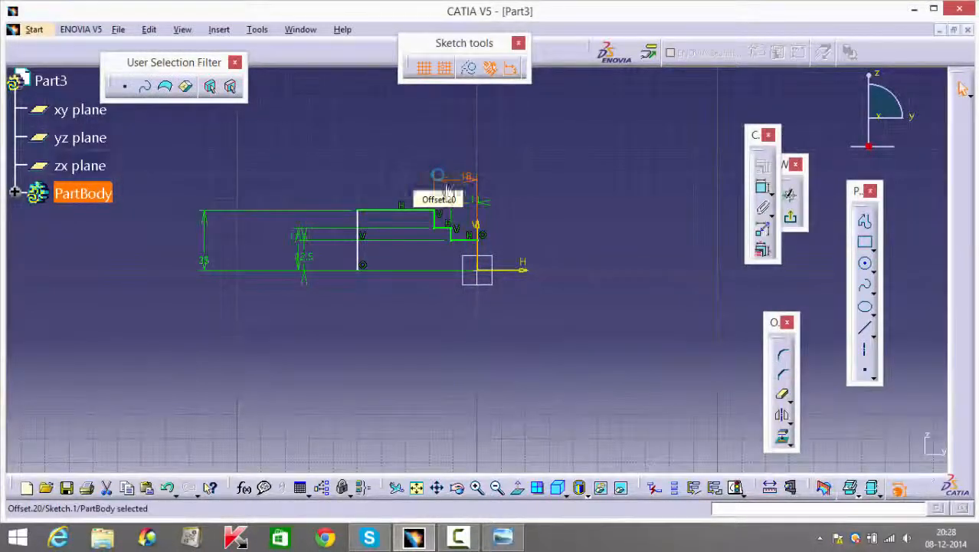
left_click(504, 337)
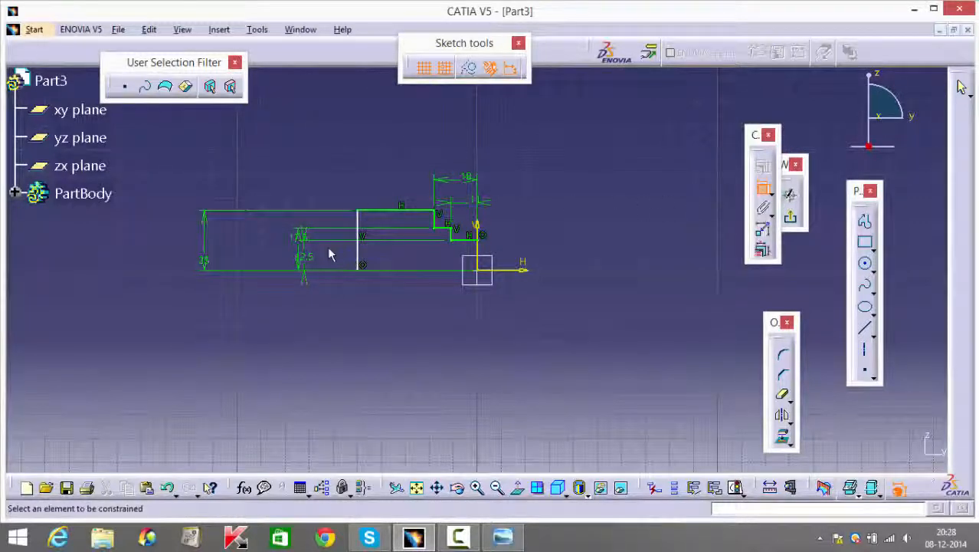
Step: Dimension the profile's outermost vertical line from the vertical axis and set the distance to 25 mm
left_click(359, 228)
left_click(477, 218)
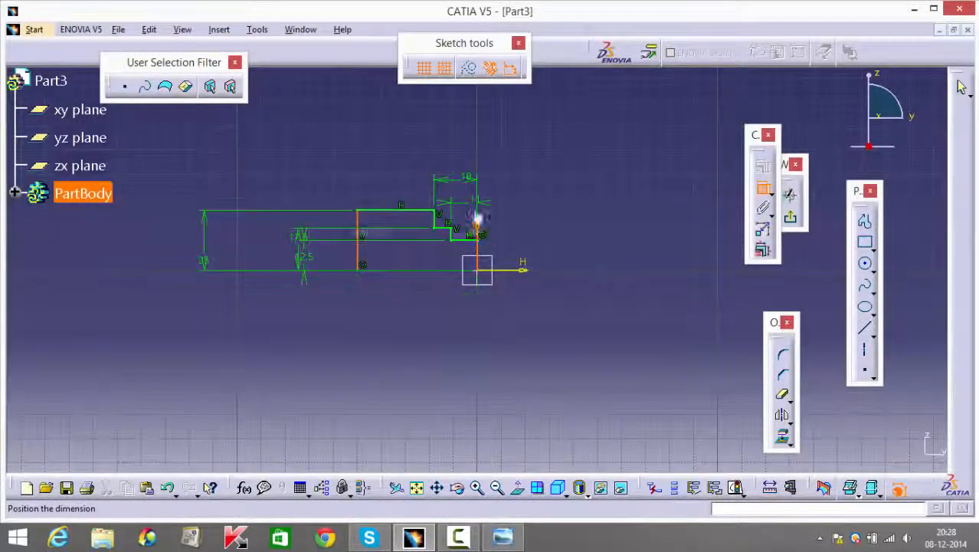
left_click(462, 150)
double_click(453, 144)
type("25")
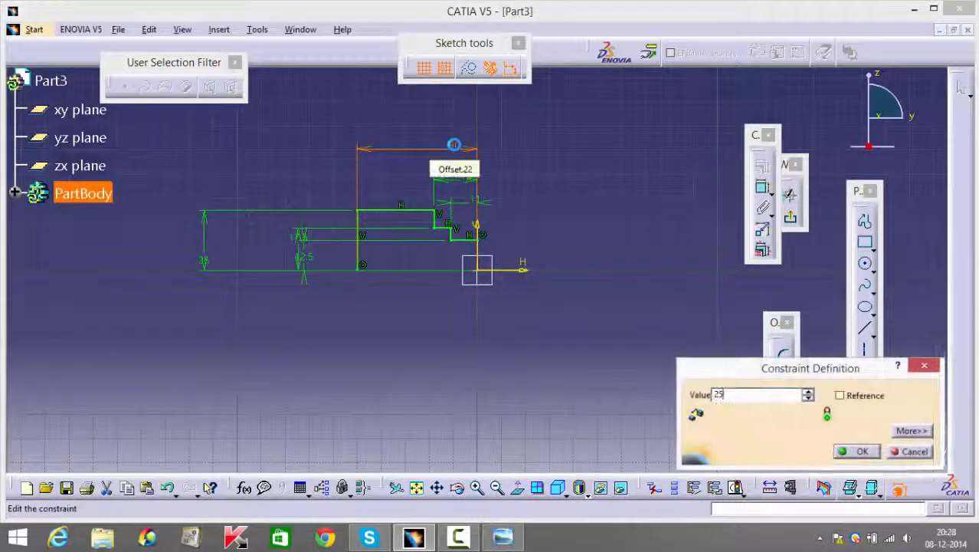
key("Return")
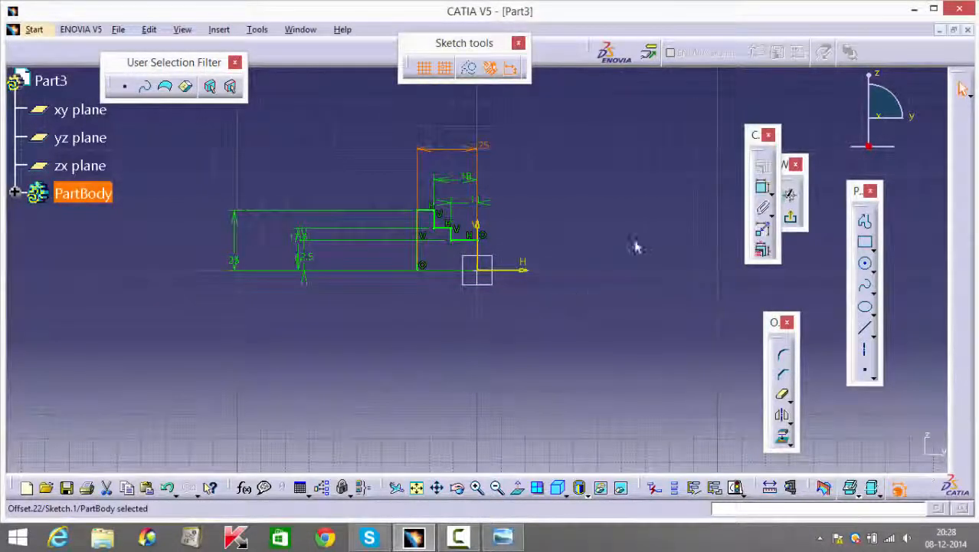
Step: Mirror the stepped profile lines about the vertical axis and exit the sketch
left_click_drag(559, 158, 396, 286)
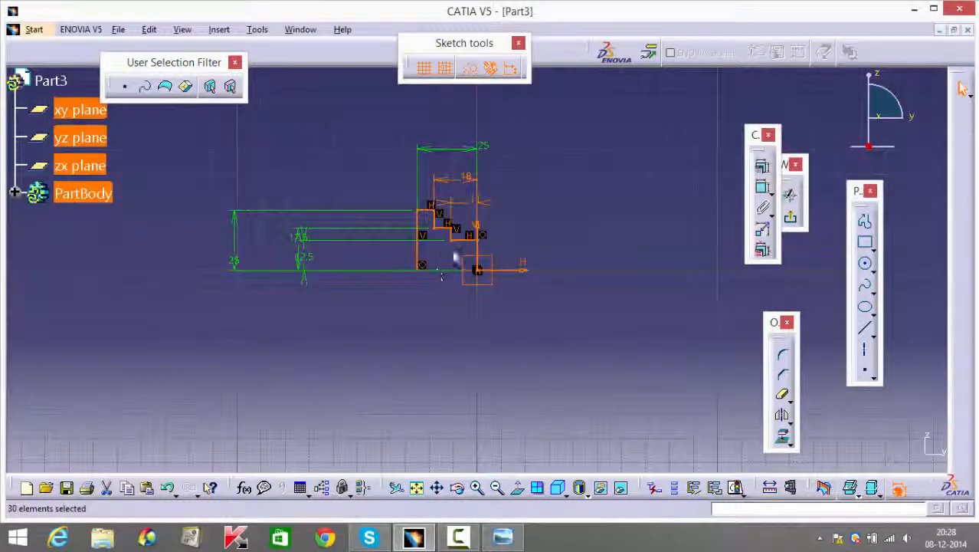
left_click(526, 269, "ctrl")
left_click(783, 420)
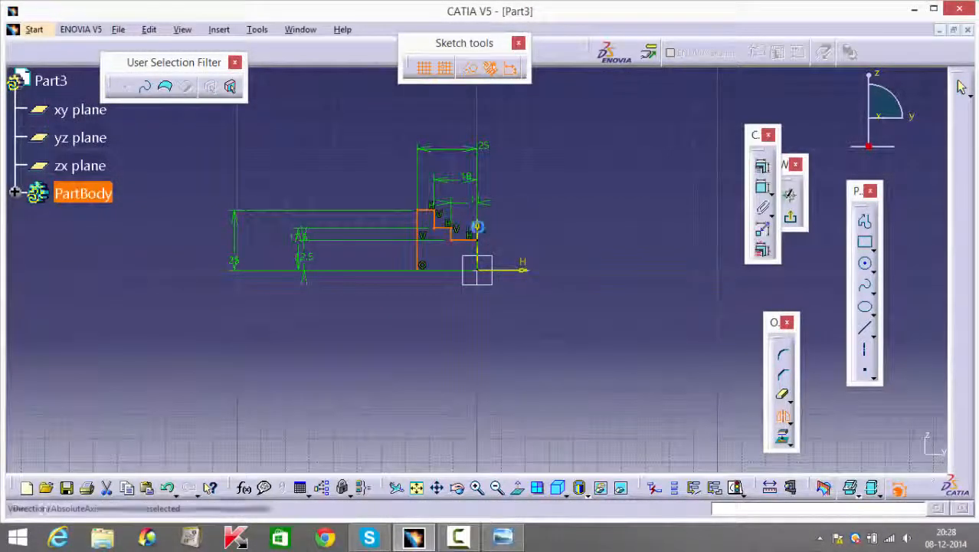
left_click(477, 226)
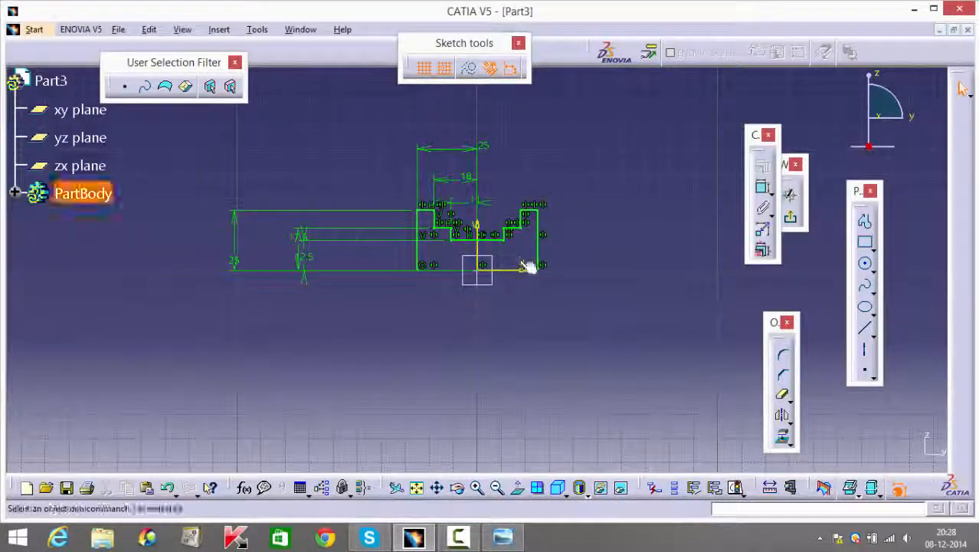
left_click(792, 215)
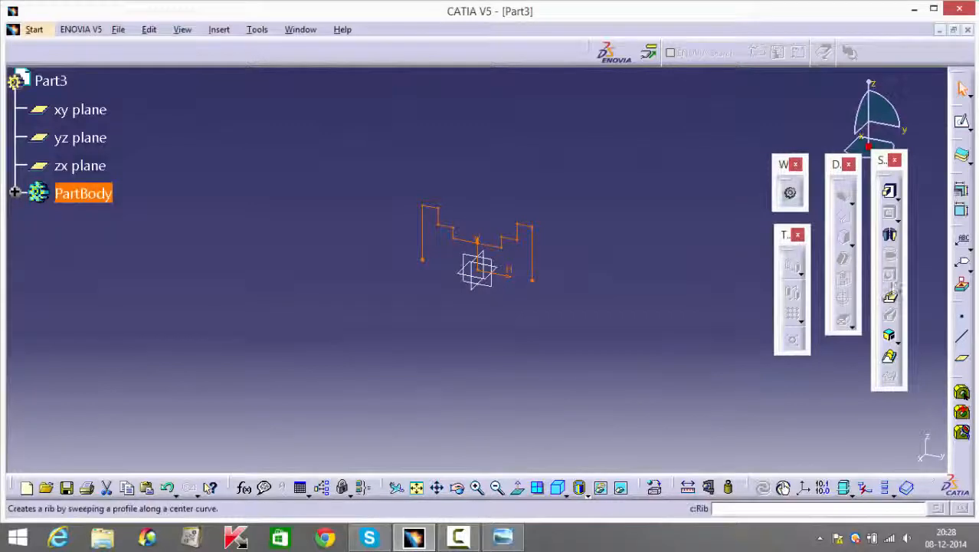
Step: Revolve the stepped profile into a solid shaft through 360 degrees about the sketch's horizontal direction
left_click(890, 237)
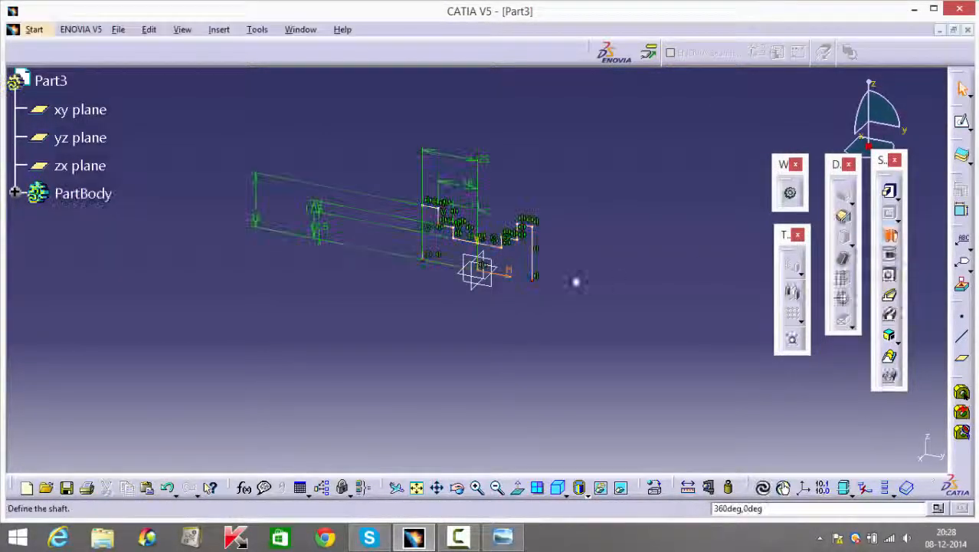
left_click(513, 273)
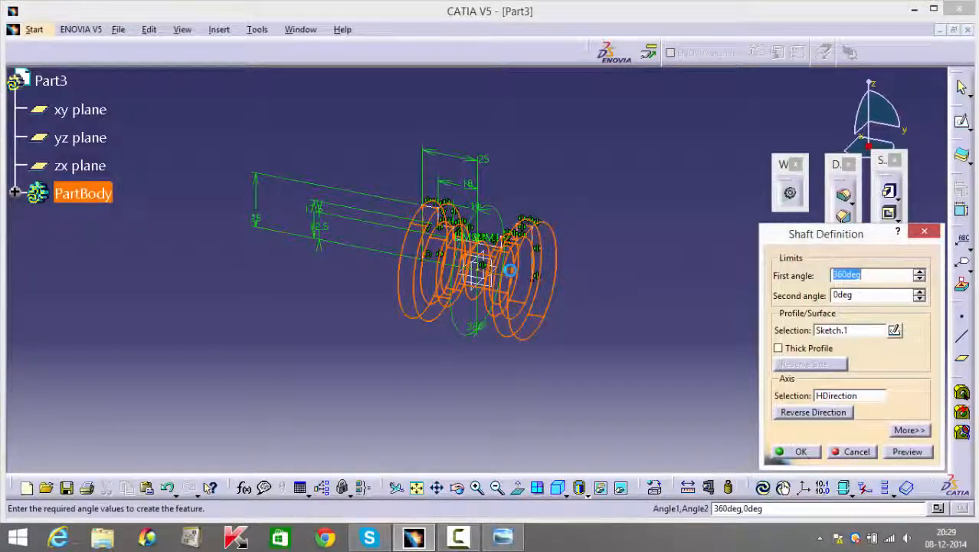
left_click(797, 451)
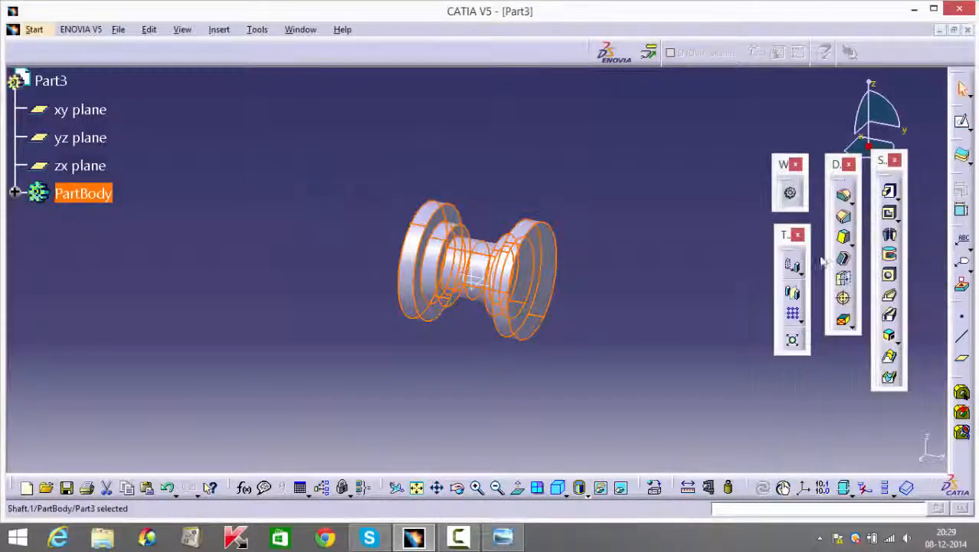
Step: Edit the shaft and set its first angle to 180 degrees
middle_click_drag(378, 367, 483, 332)
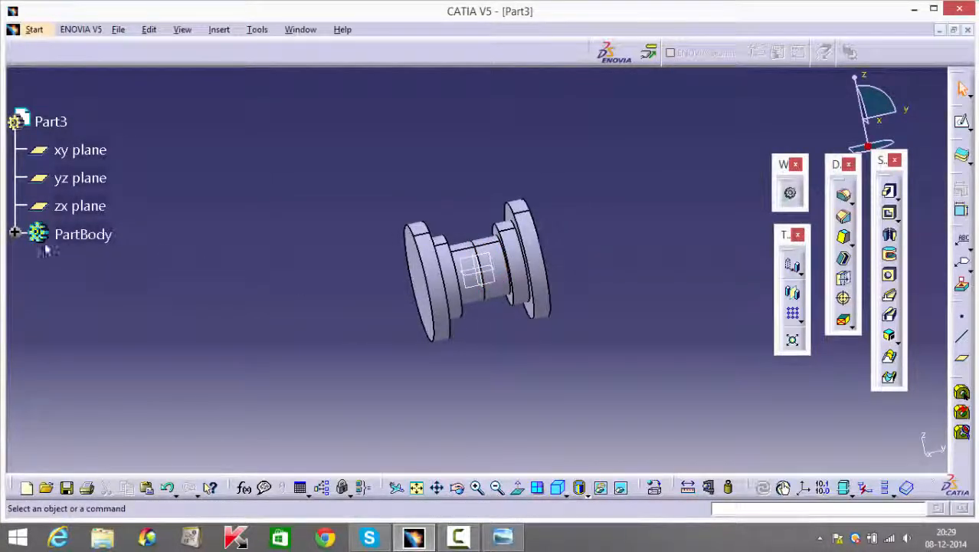
double_click(432, 288)
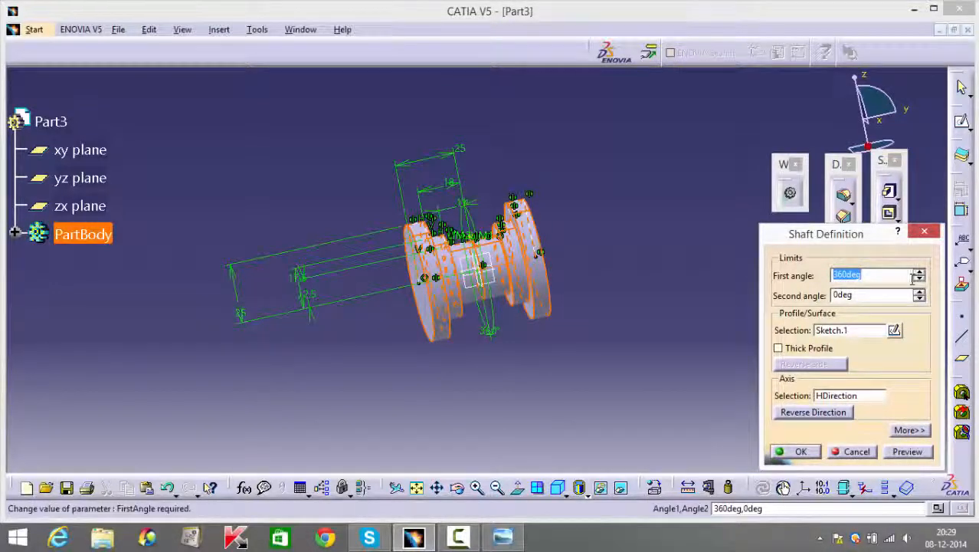
type("10")
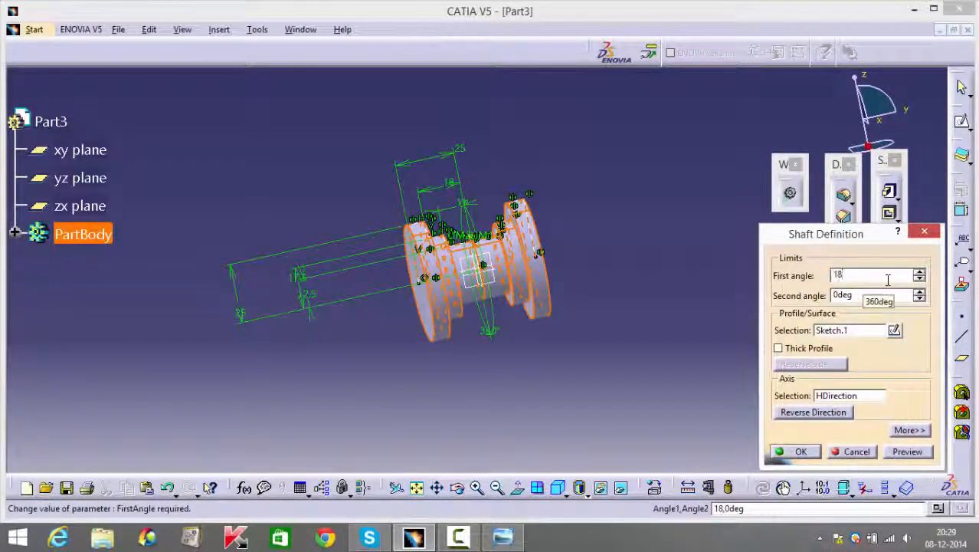
type("0")
key("Return")
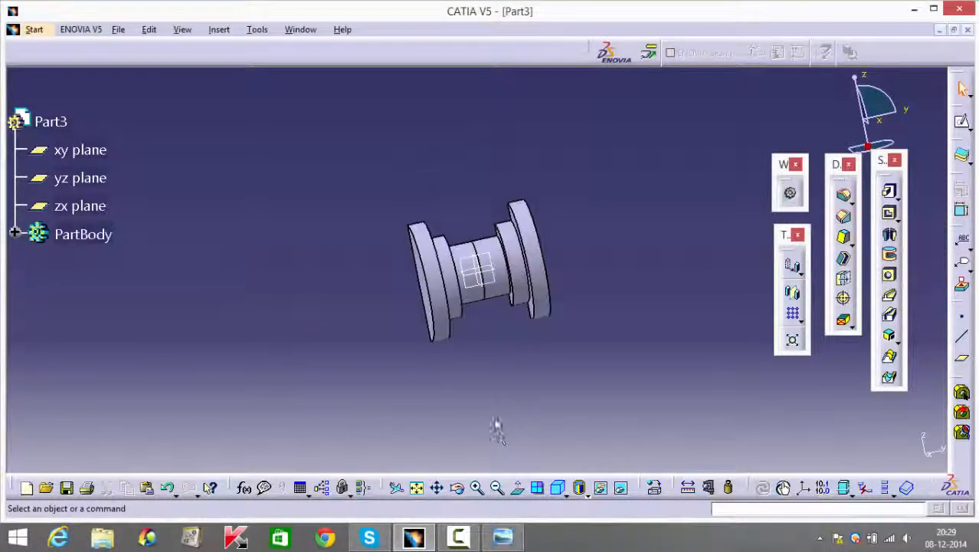
middle_click_drag(497, 429, 390, 207)
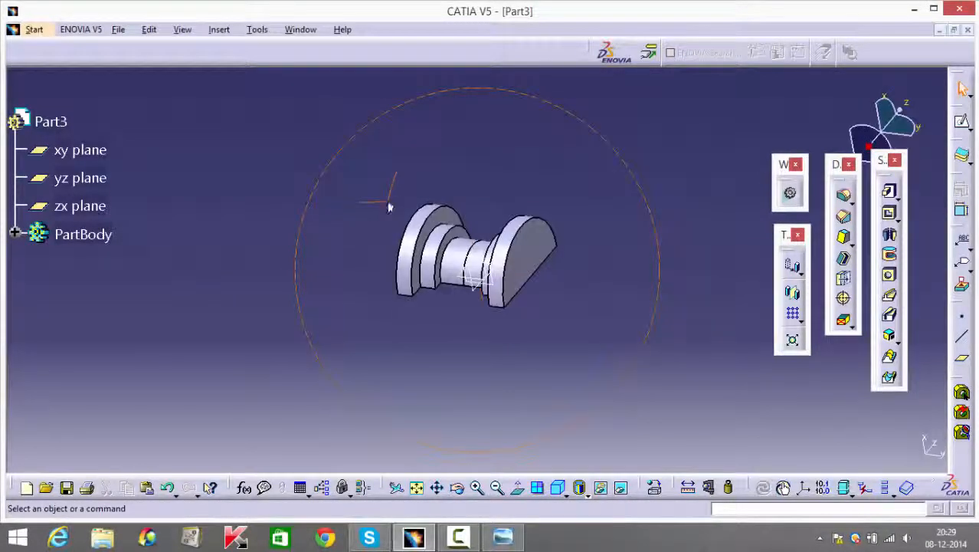
Step: Set the shaft's first angle back to 360 degrees
double_click(537, 248)
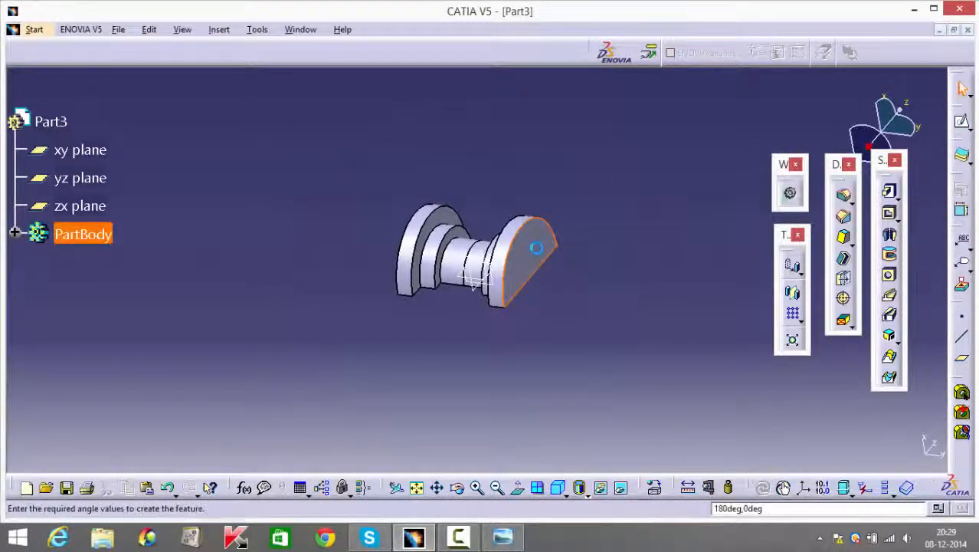
type("360")
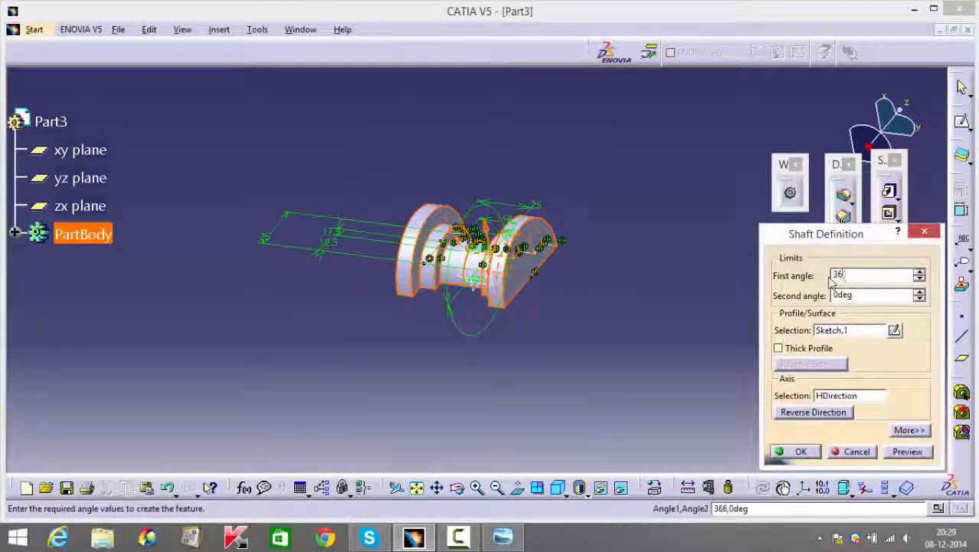
key("Return")
left_click(636, 376)
Step: Start a sketch on the shaft's circular end face and draw a circle about 20 mm in diameter centred on the origin
middle_click_drag(472, 393, 706, 313)
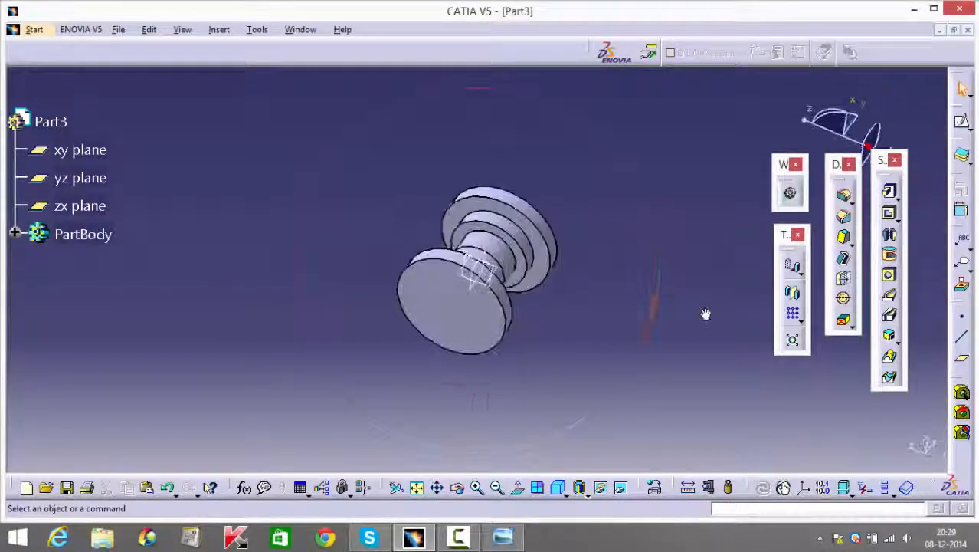
left_click(498, 337)
left_click(962, 121)
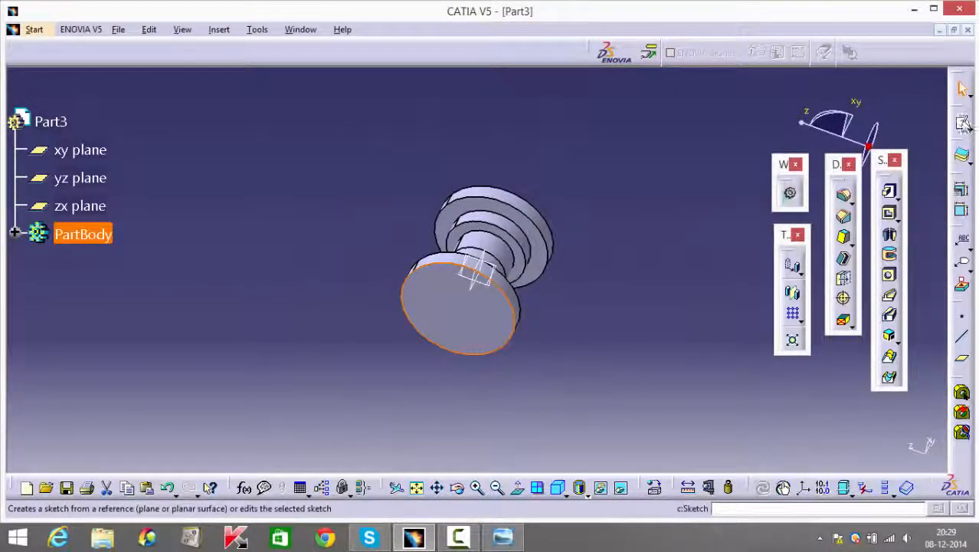
left_click(866, 268)
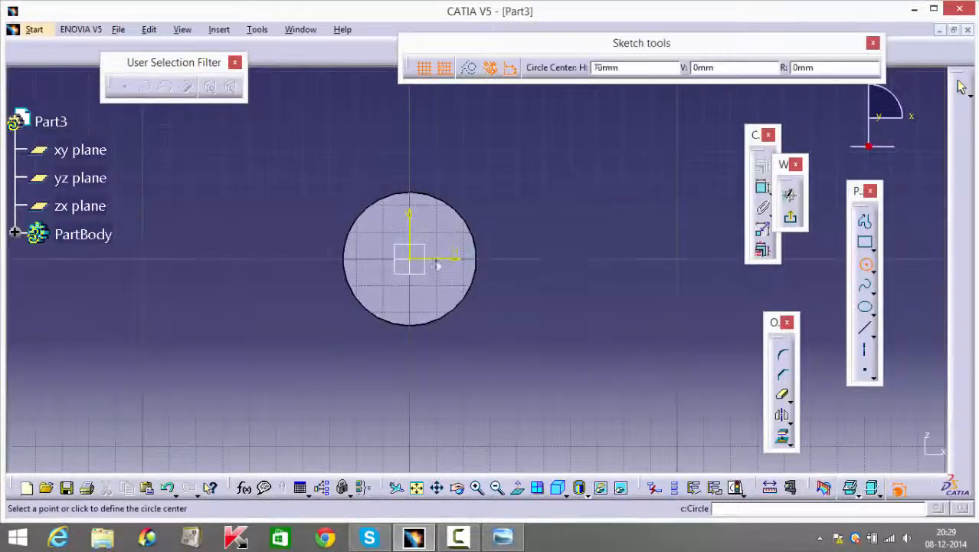
left_click(412, 262)
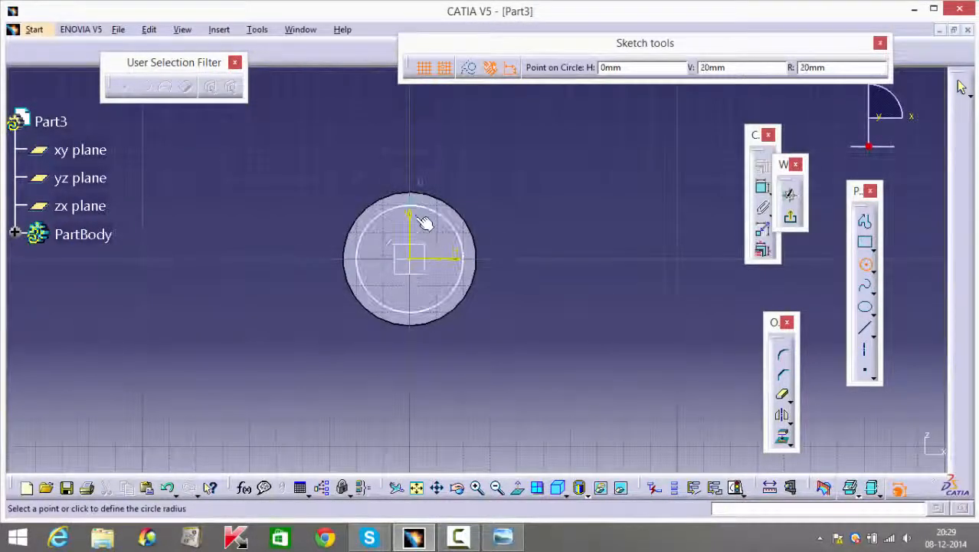
left_click(424, 223)
Step: Dimension the circle's diameter, consult the plummer block drawing for the brass bore size, and set the diameter to 25 mm
left_click(762, 187)
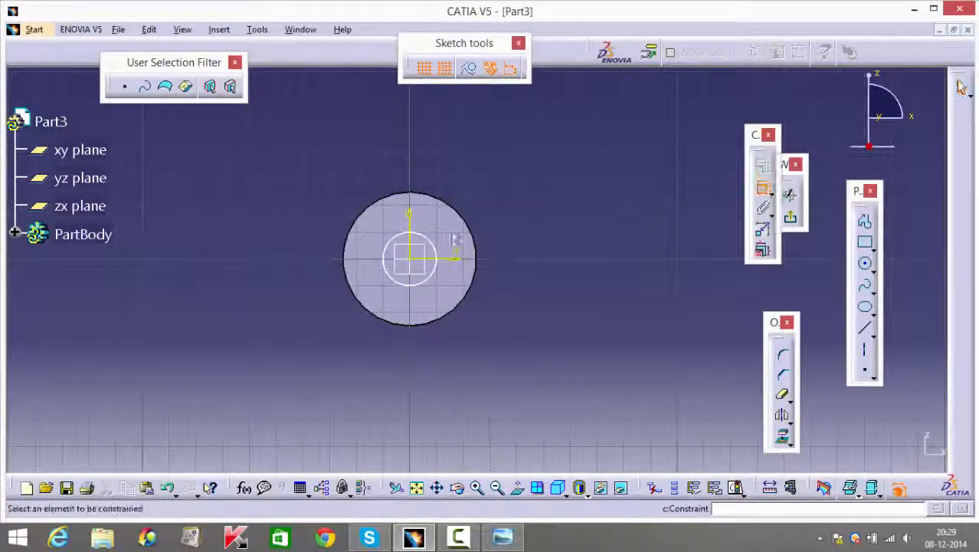
left_click(437, 255)
double_click(498, 200)
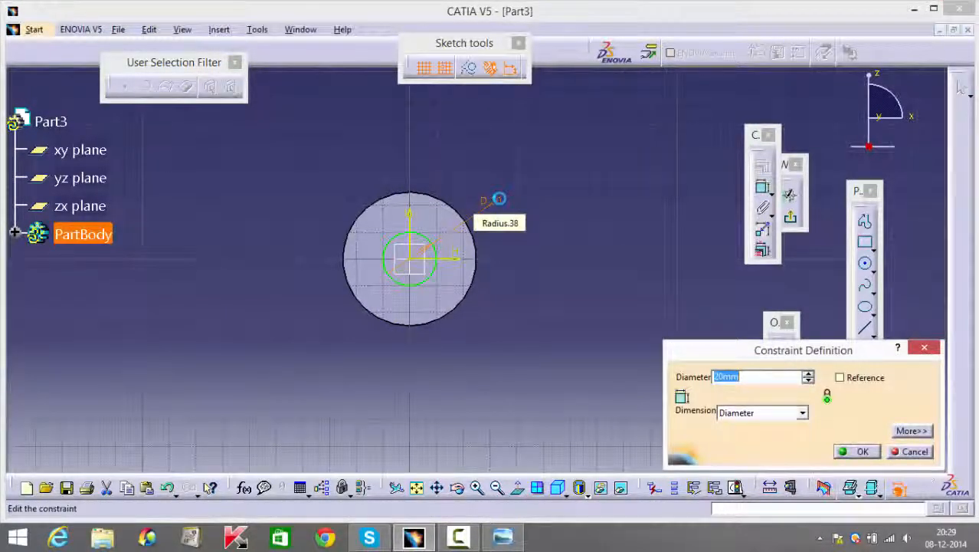
key("alt+Tab")
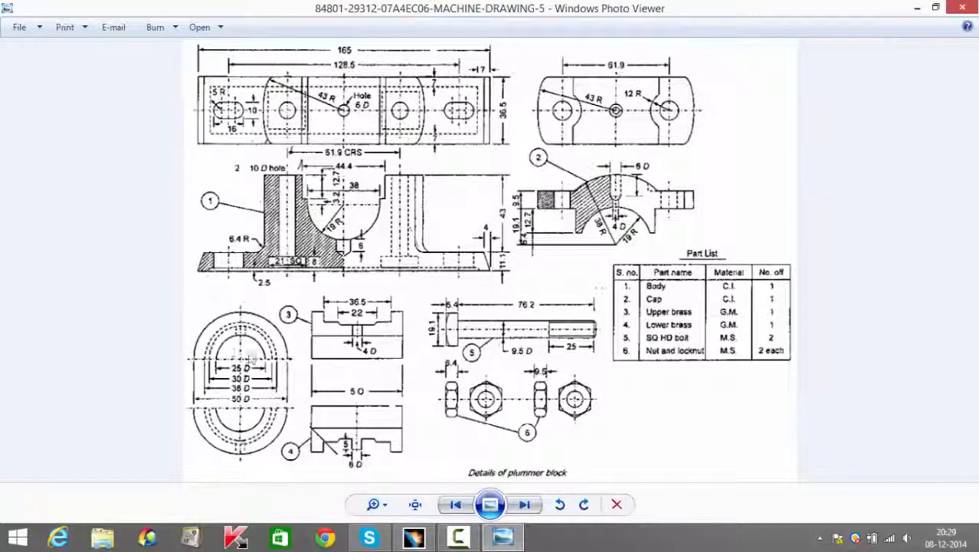
left_click(502, 540)
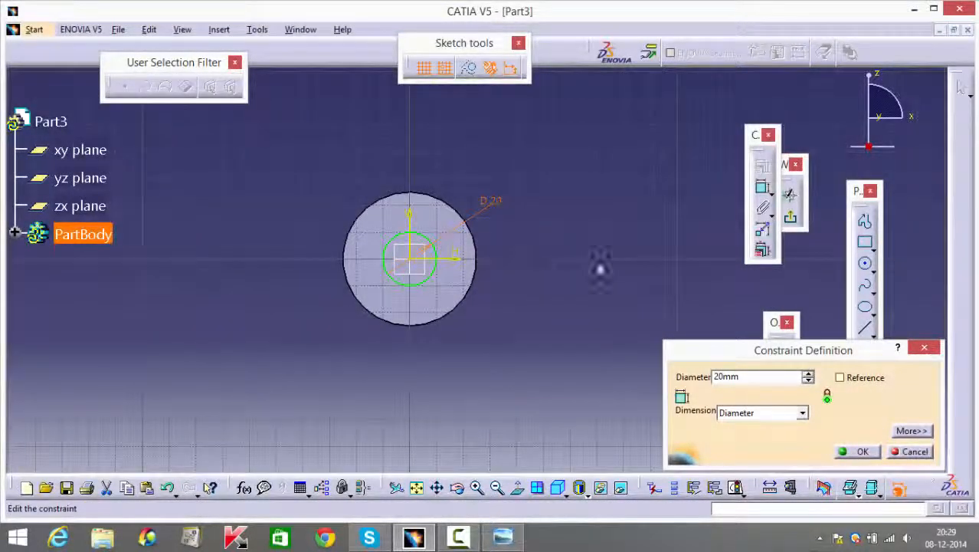
left_click_drag(749, 378, 648, 393)
type("25")
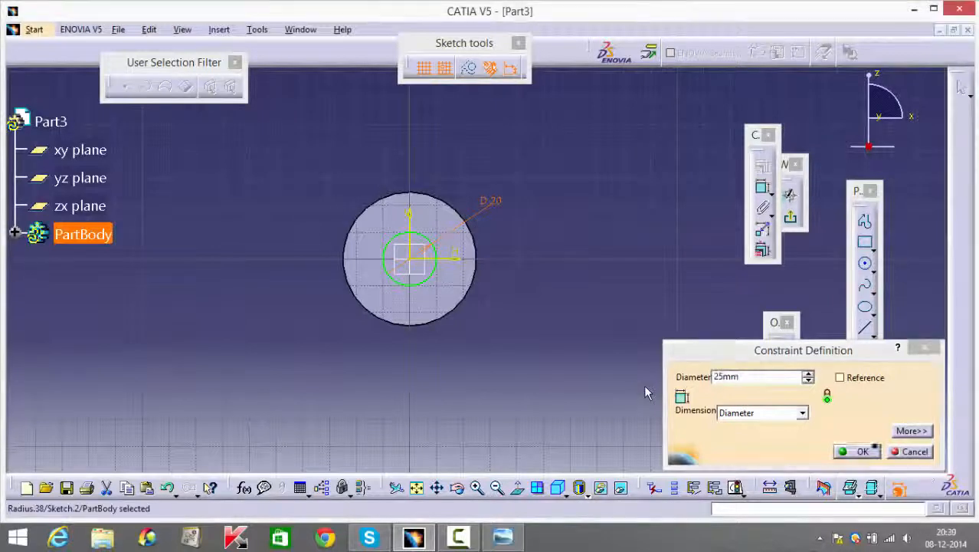
key("Return")
Step: Draw a rectangle wider than the end face and move its upper edge down below the 25 mm circle
left_click(867, 243)
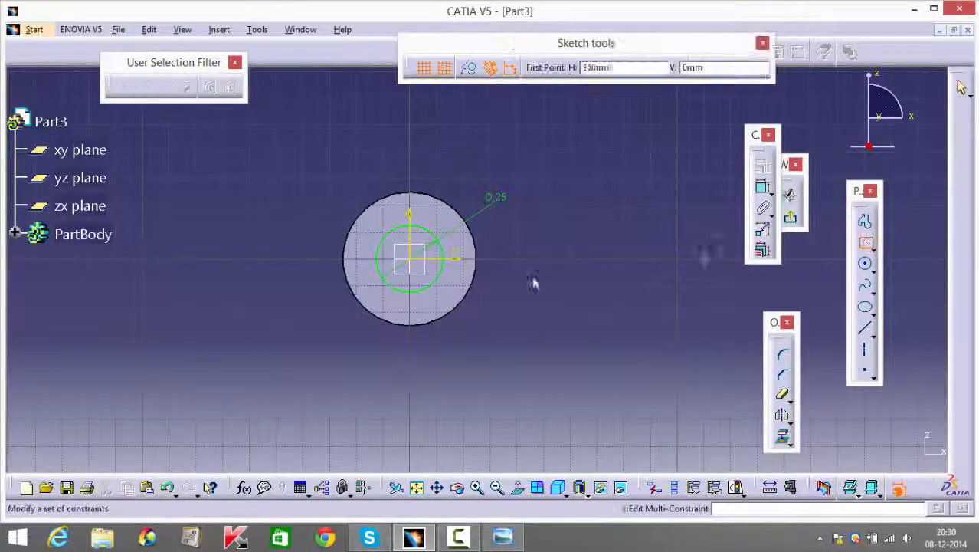
left_click(249, 259)
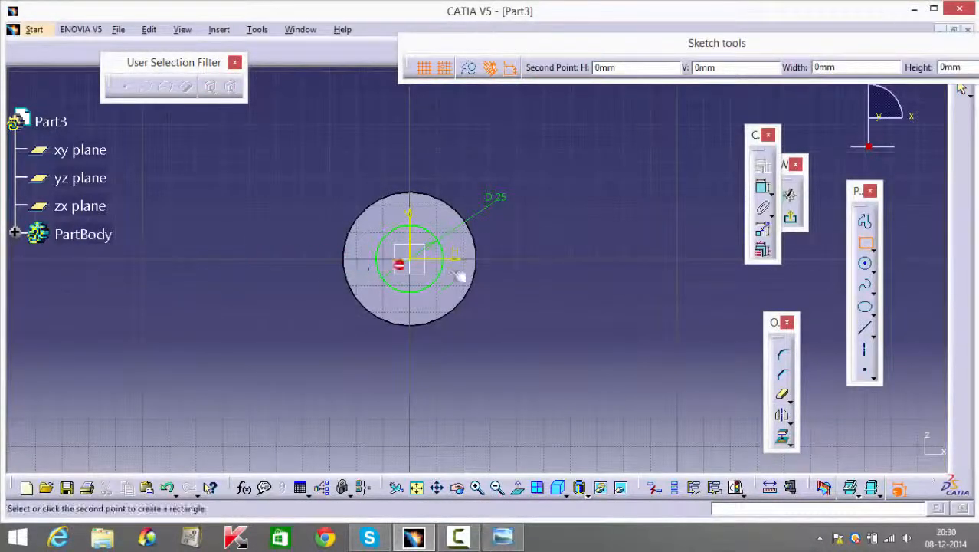
left_click(548, 353)
left_click_drag(514, 265, 506, 314)
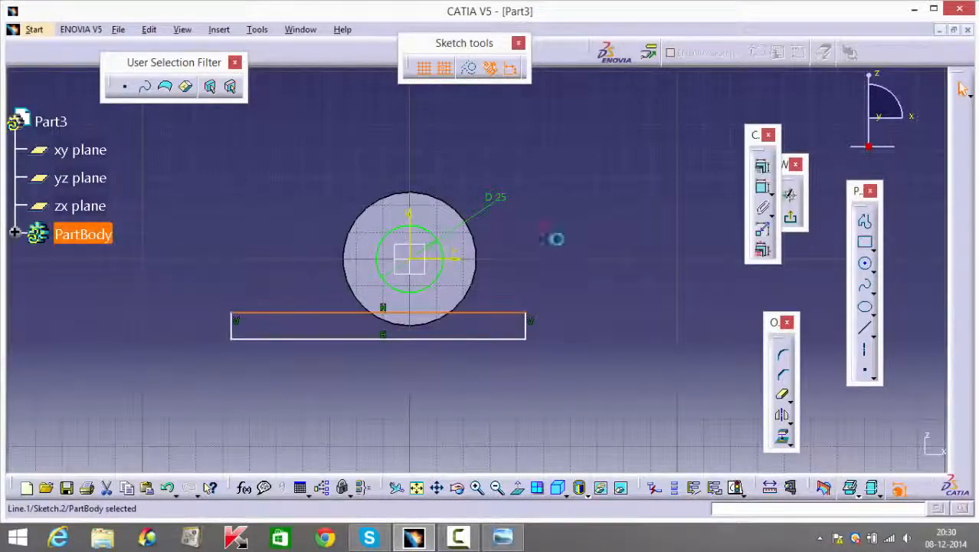
left_click(557, 239)
Step: Make the rectangle's upper edge coincident with the horizontal axis and move its lower edge below the end face
left_click(510, 313)
left_click(470, 272, "ctrl")
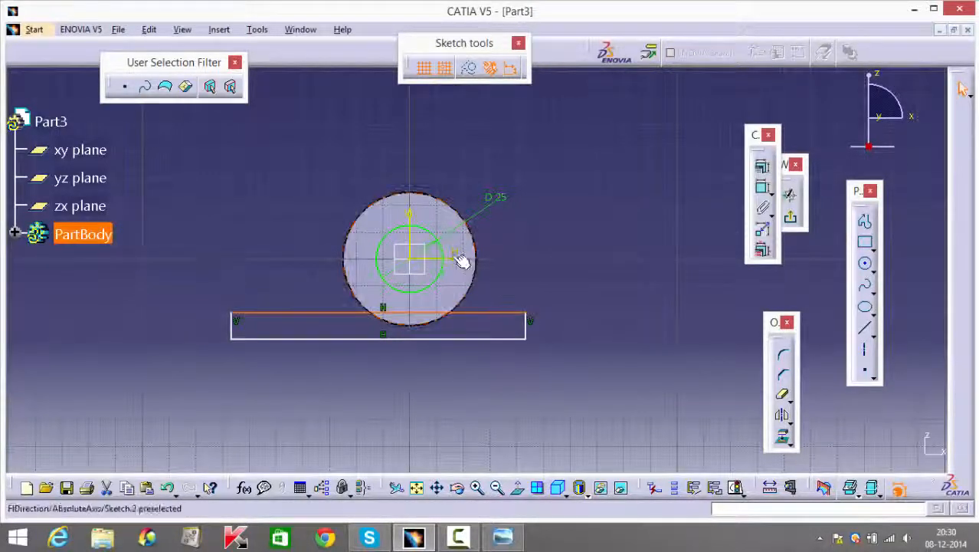
left_click(762, 165)
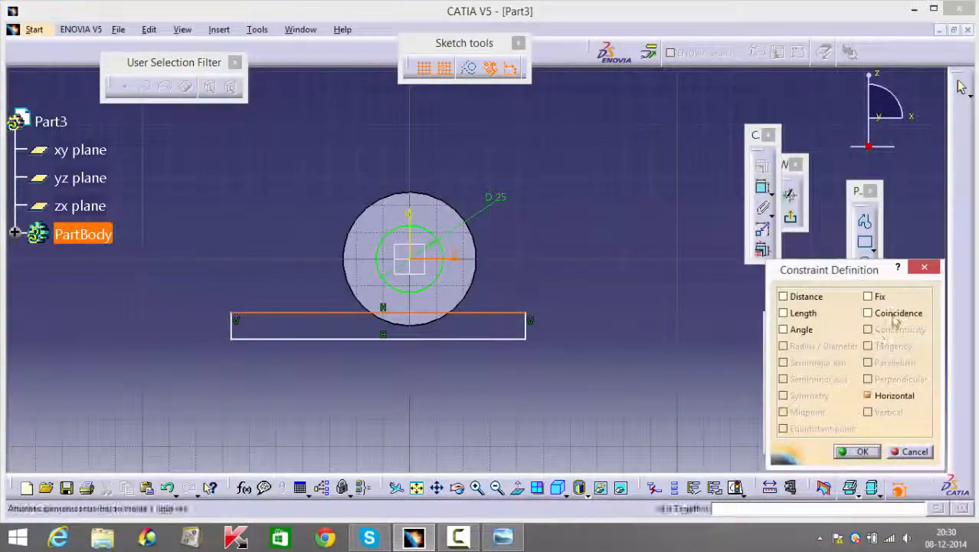
left_click(867, 313)
left_click(864, 451)
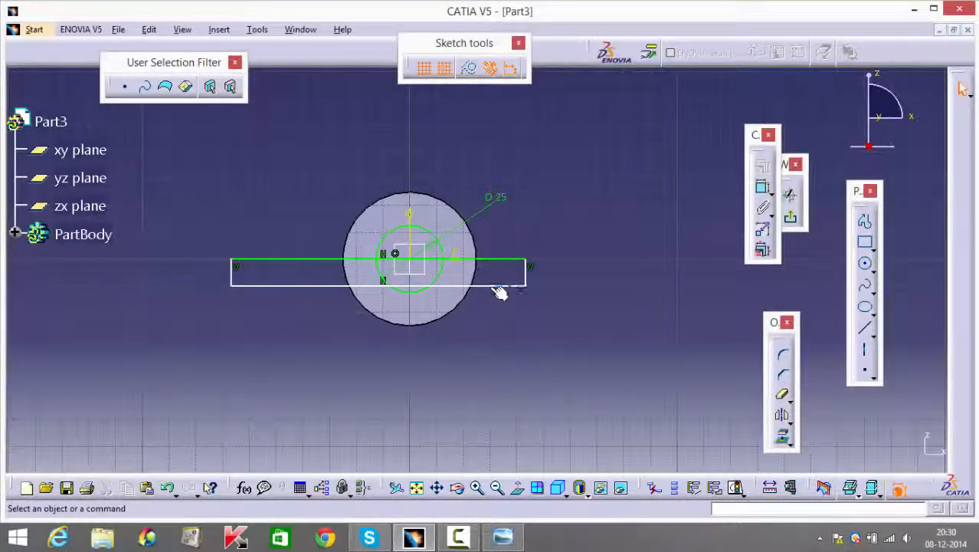
left_click_drag(498, 288, 520, 359)
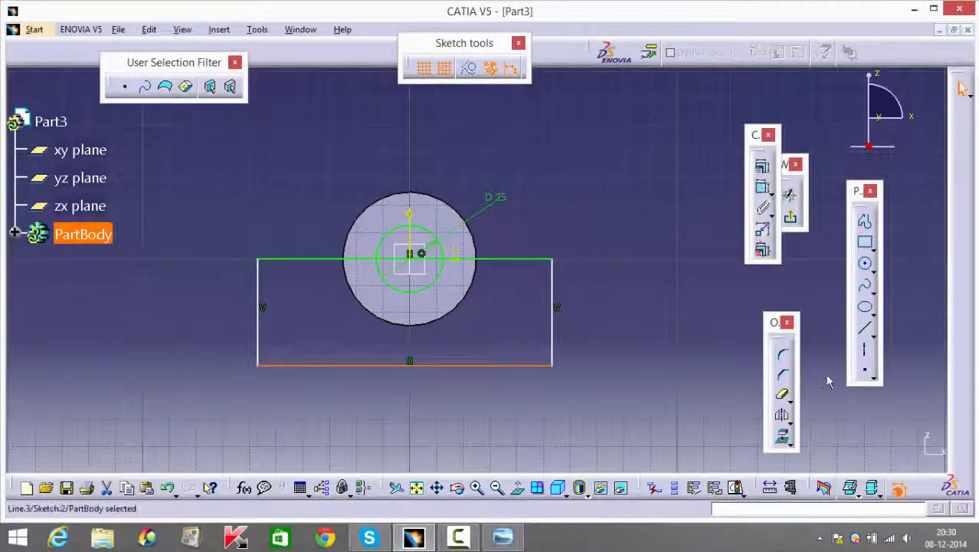
Step: Trim away the circle's lower half and the rectangle edge inside the circle, and exit the sketch
double_click(781, 395)
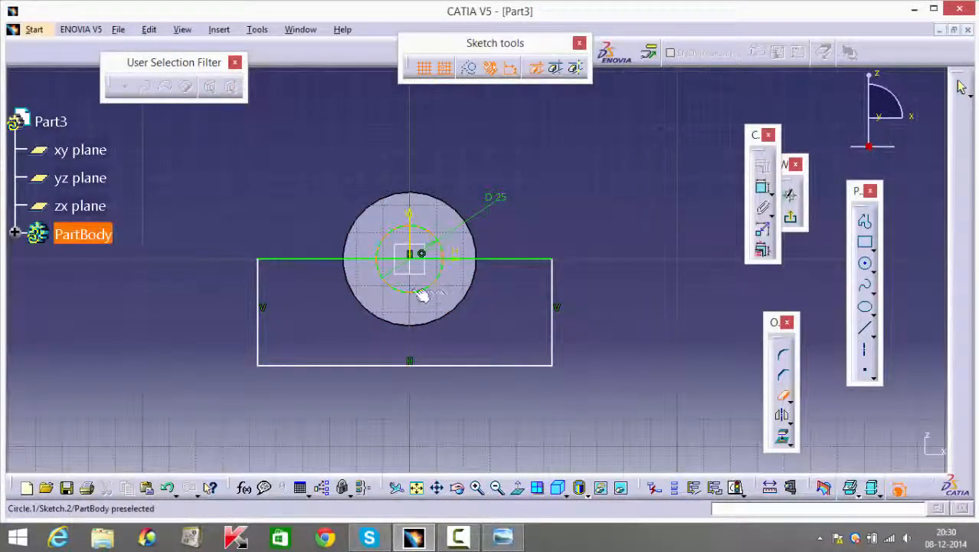
left_click(426, 262)
left_click(418, 259)
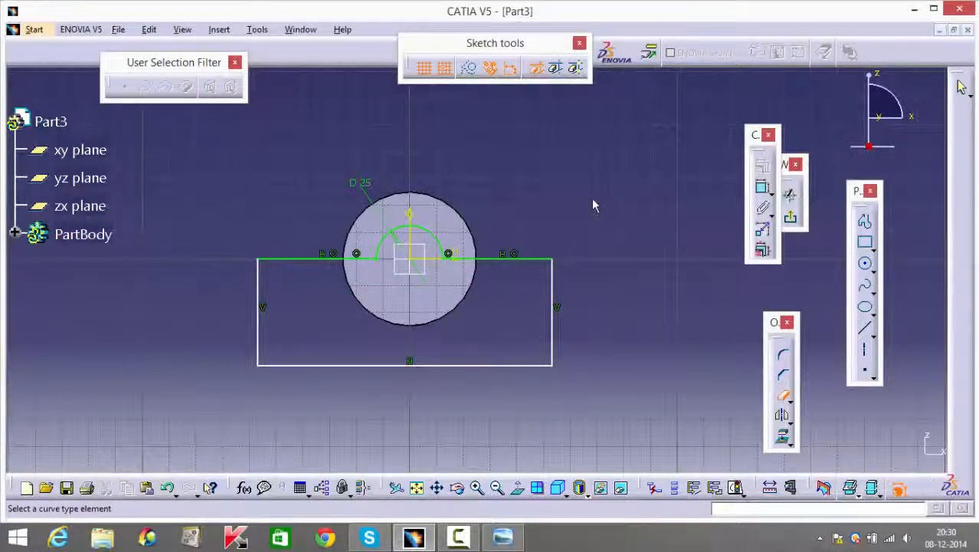
mouse_move(591, 213)
middle_mouse_down()
mouse_move(580, 261)
mouse_move(582, 208)
mouse_move(540, 262)
mouse_move(399, 377)
mouse_move(459, 305)
mouse_move(416, 288)
middle_mouse_up()
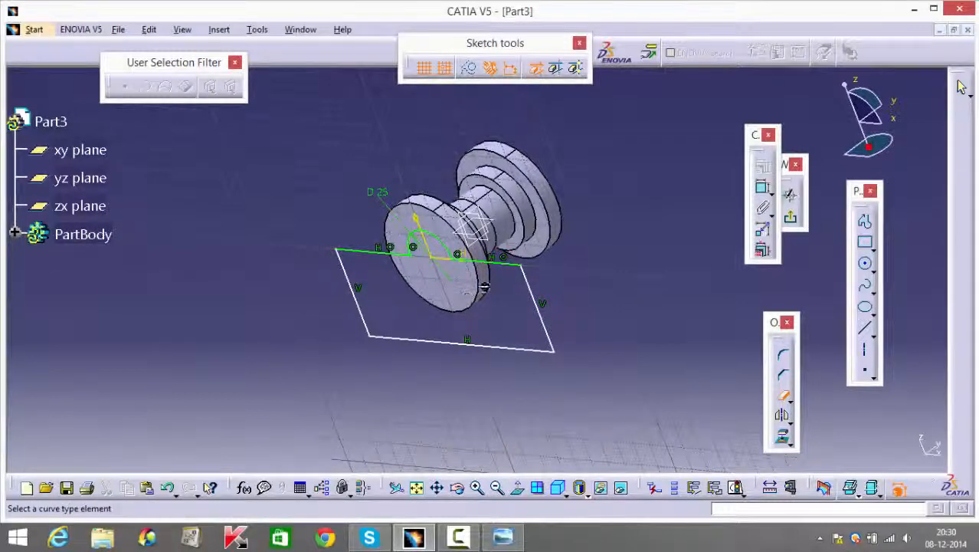
left_click(790, 195)
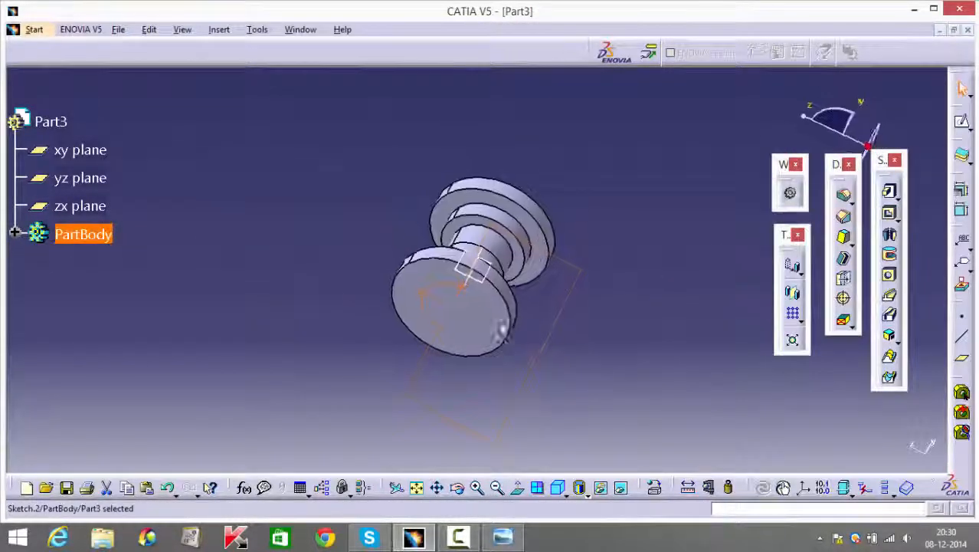
Step: Pocket the half-circle and rectangle sketch through the stepped part with the depth type Up to last
mouse_move(502, 331)
middle_mouse_down()
mouse_move(557, 267)
mouse_move(567, 269)
middle_mouse_up()
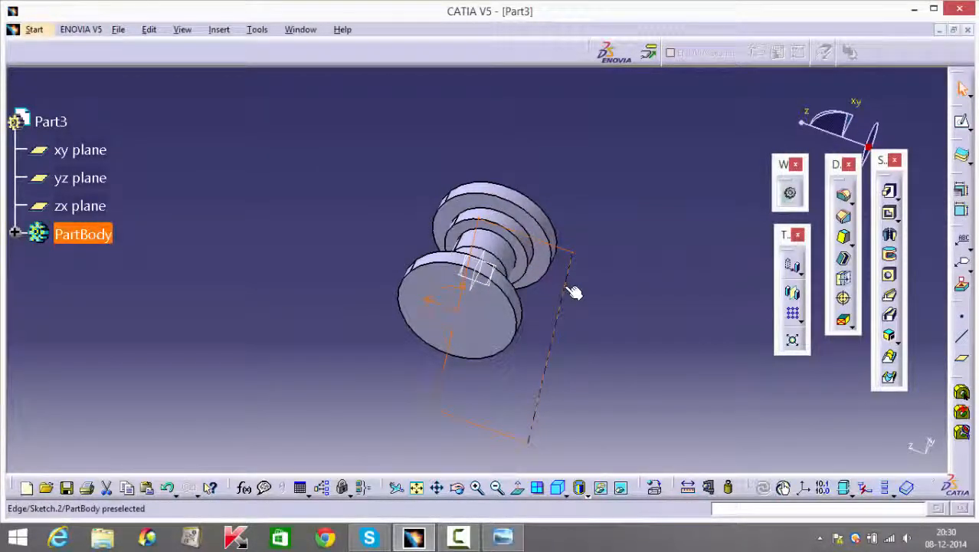
left_click(577, 290)
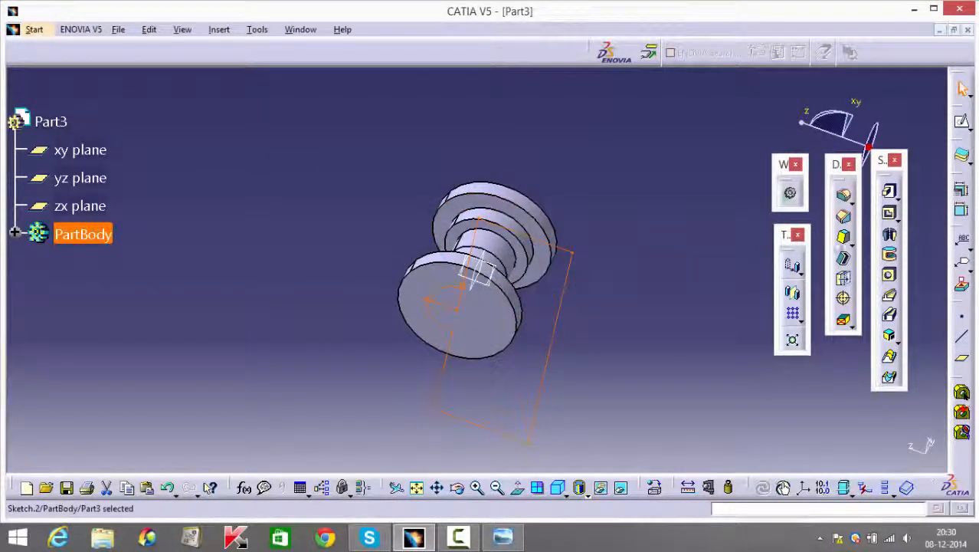
left_click(843, 216)
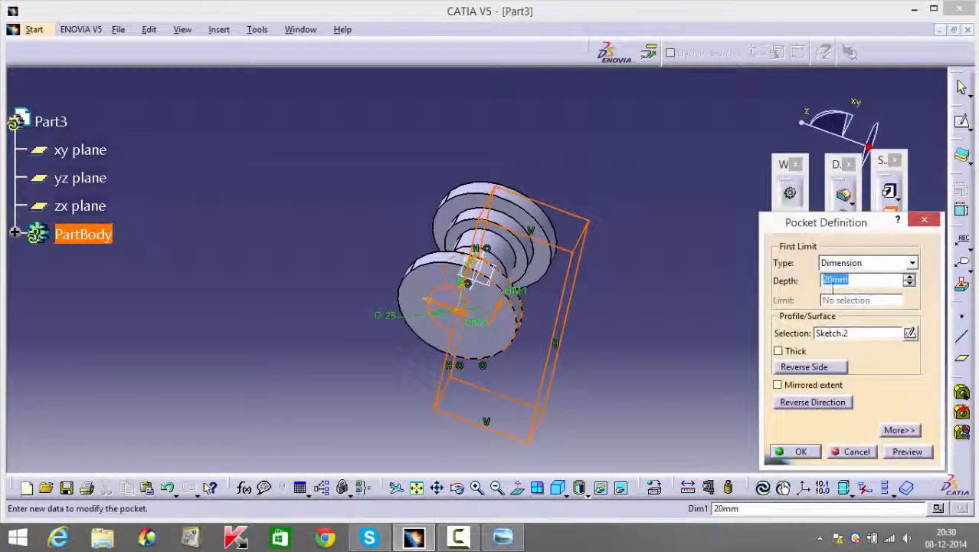
middle_click_drag(698, 256, 490, 275)
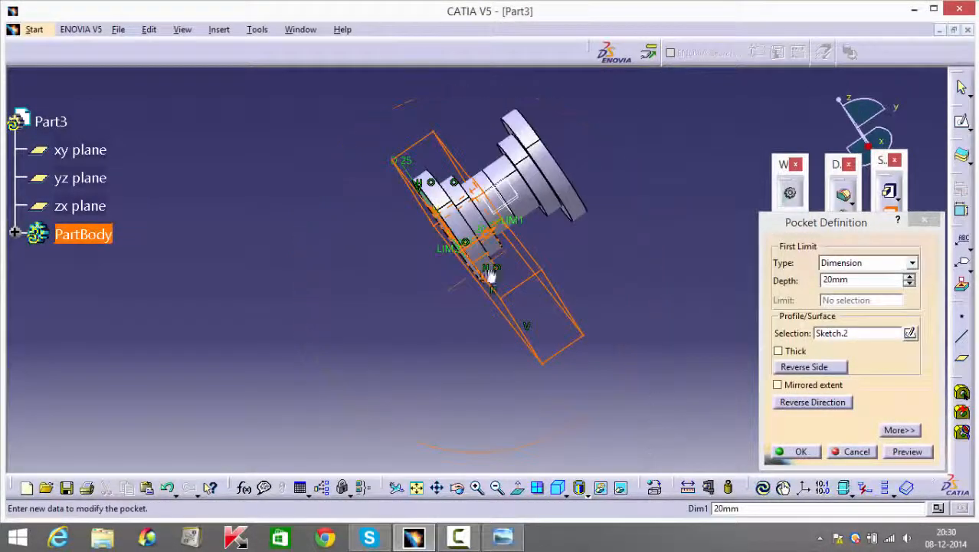
left_click(863, 263)
left_click(857, 293)
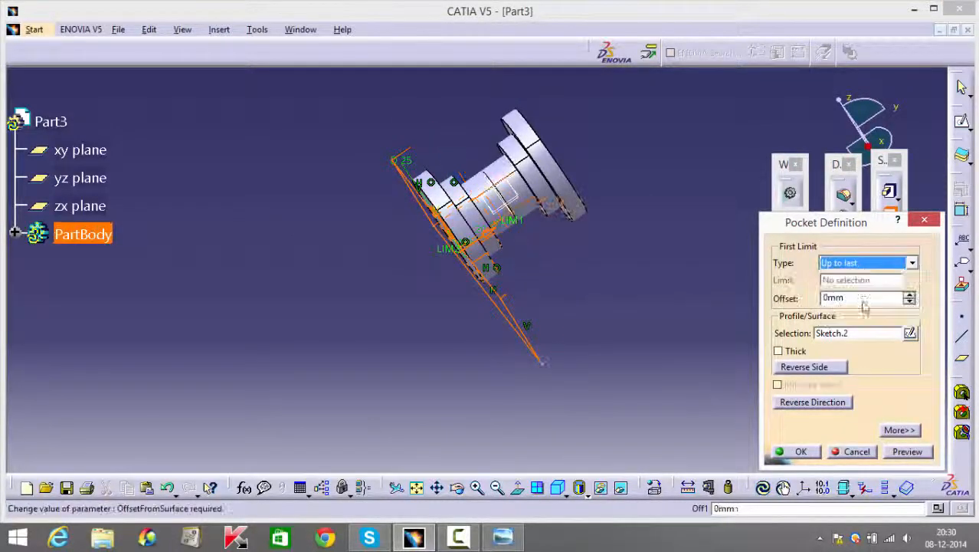
left_click(795, 452)
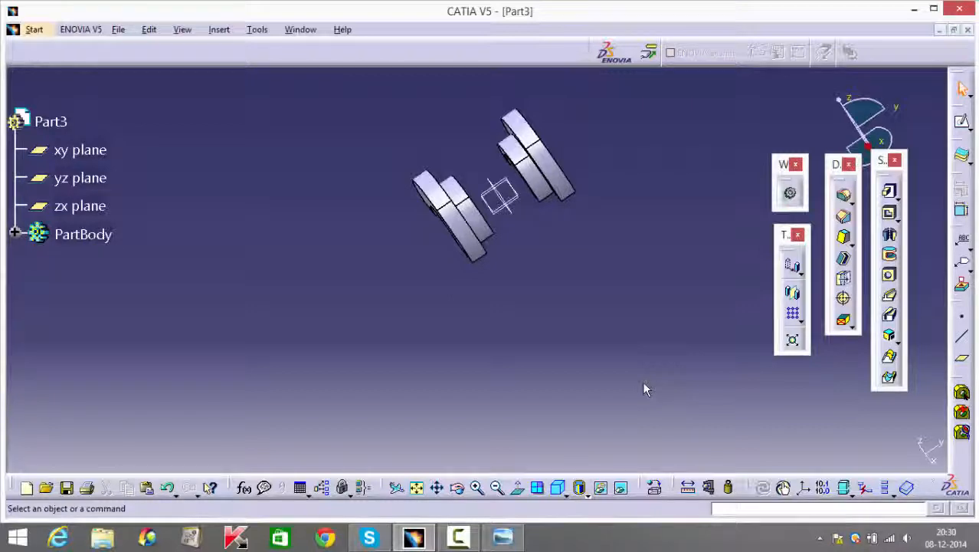
Step: Reopen the shaft's profile sketch and set the intermediate step's offset from the horizontal axis to 19 mm
double_click(543, 184)
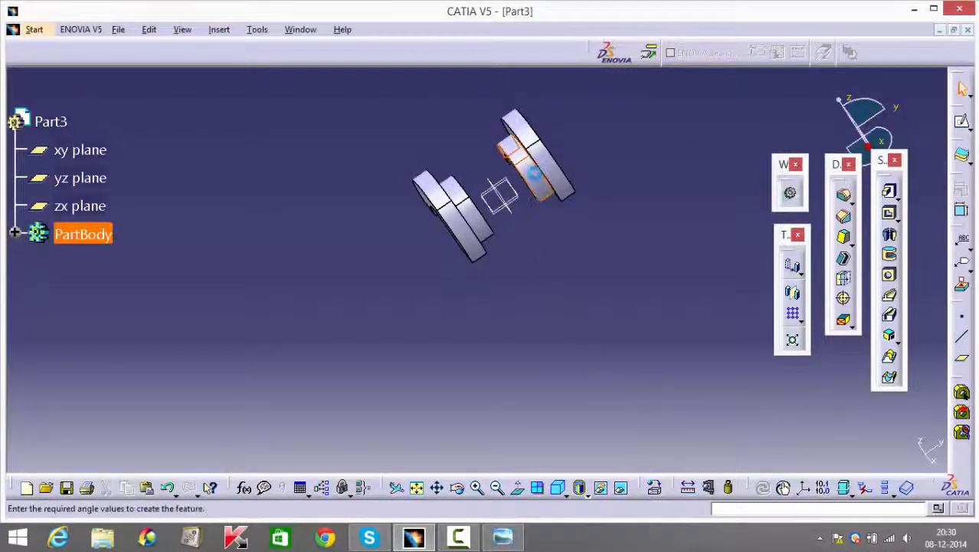
left_click(896, 329)
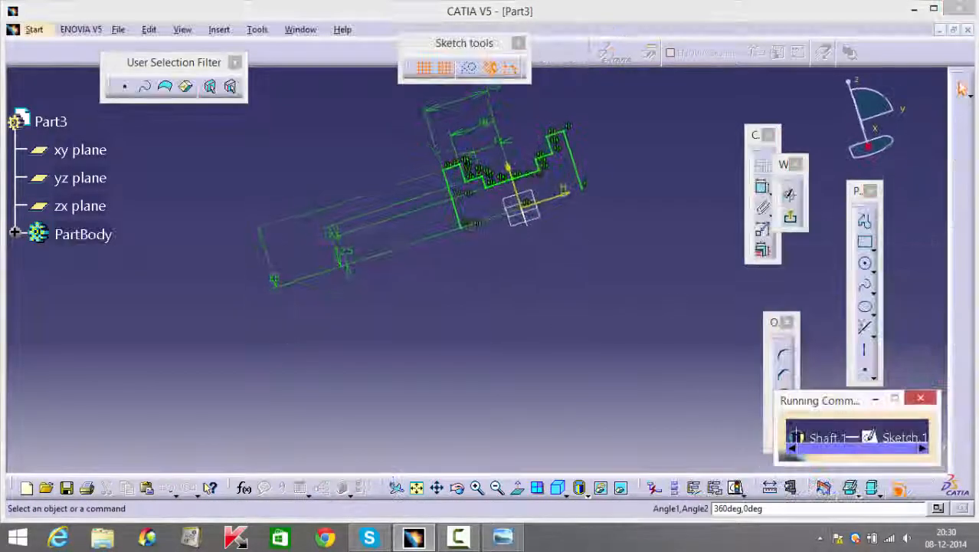
mouse_move(603, 254)
middle_mouse_down()
mouse_move(582, 176)
mouse_move(525, 355)
middle_mouse_up()
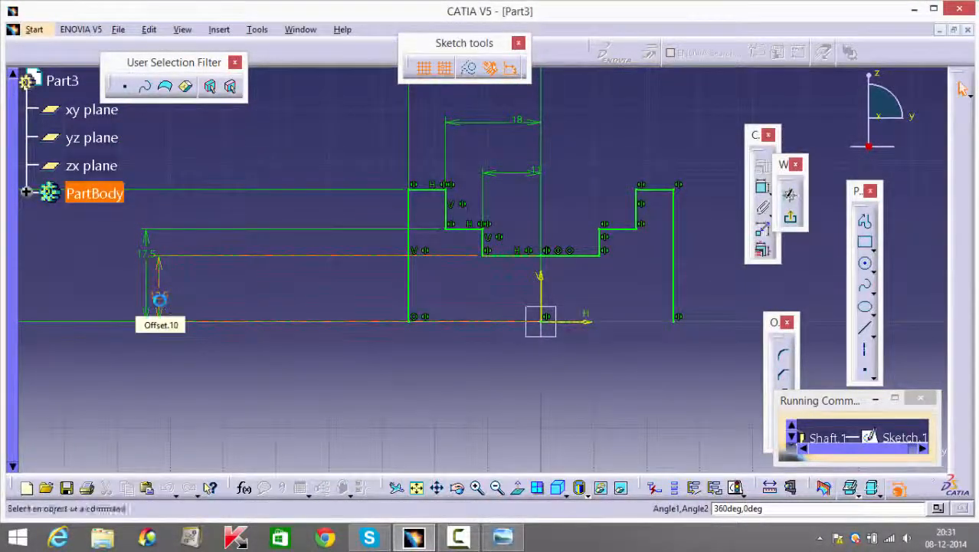
double_click(159, 299)
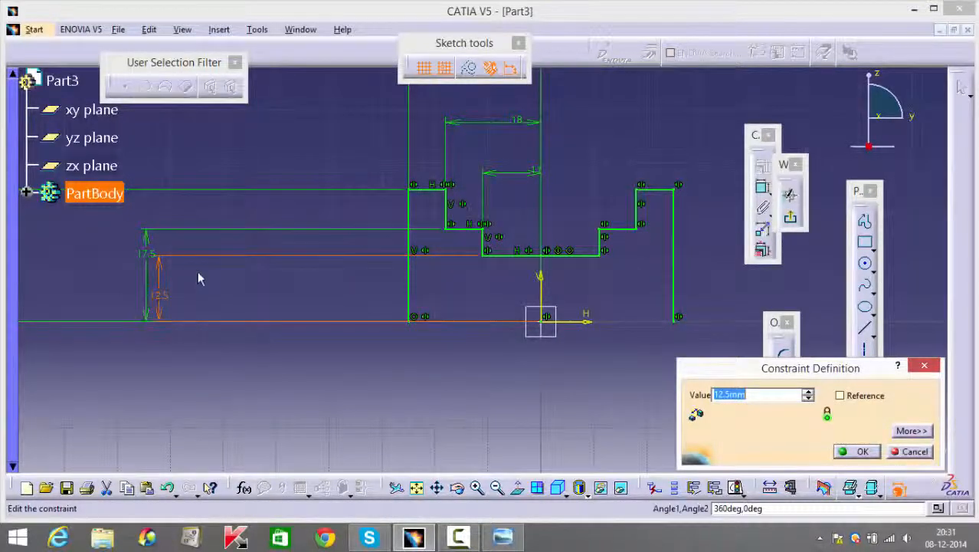
double_click(147, 256)
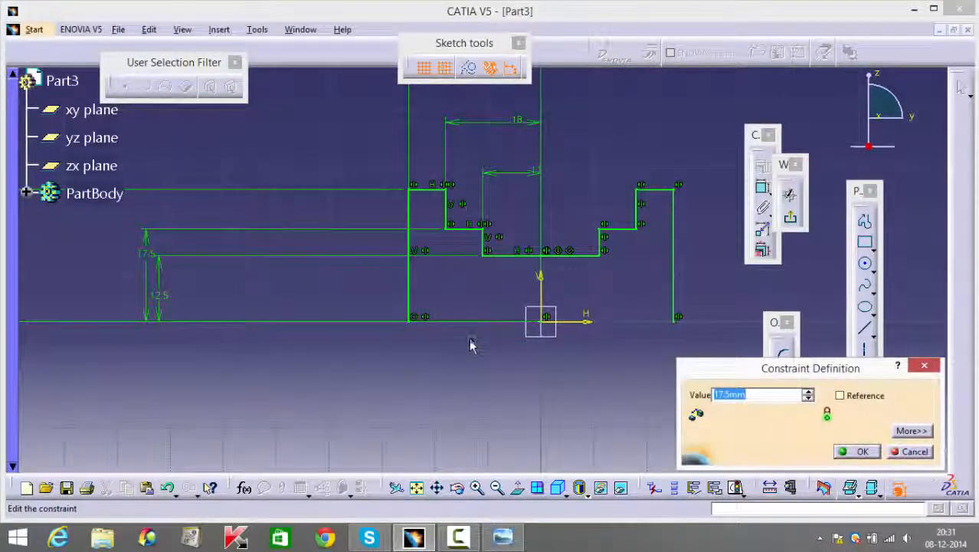
key("Return")
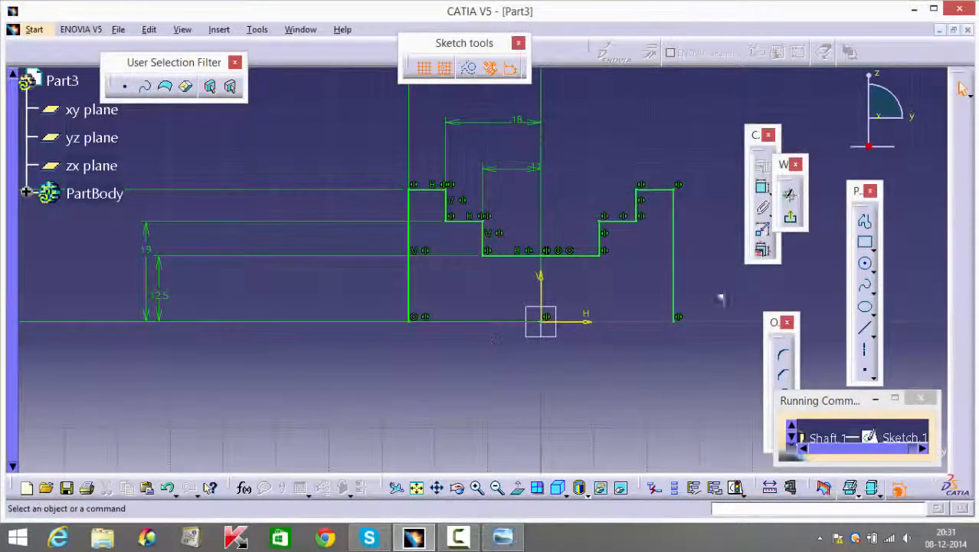
Step: Set the central section's offset from the horizontal axis to 17.5 mm and exit the profile sketch
double_click(158, 289)
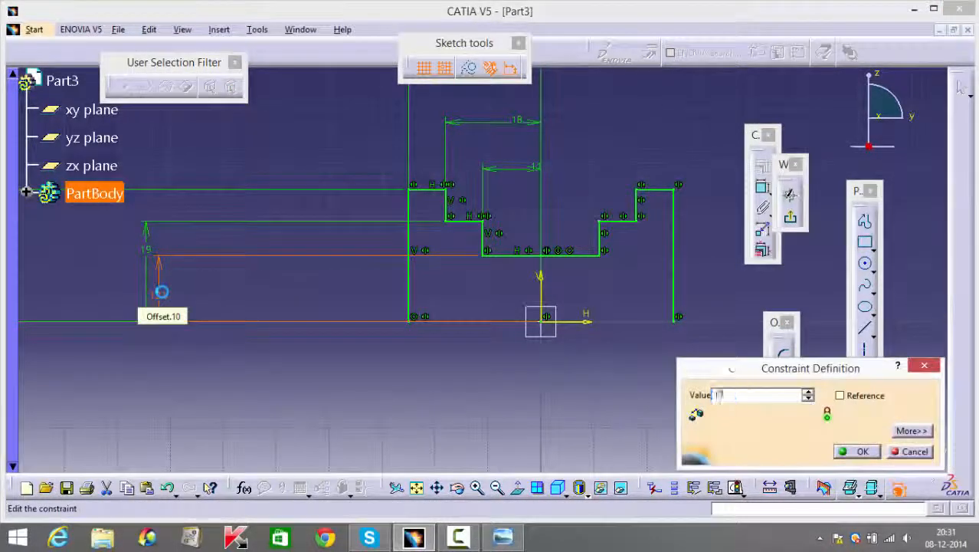
type("17.5")
key("Return")
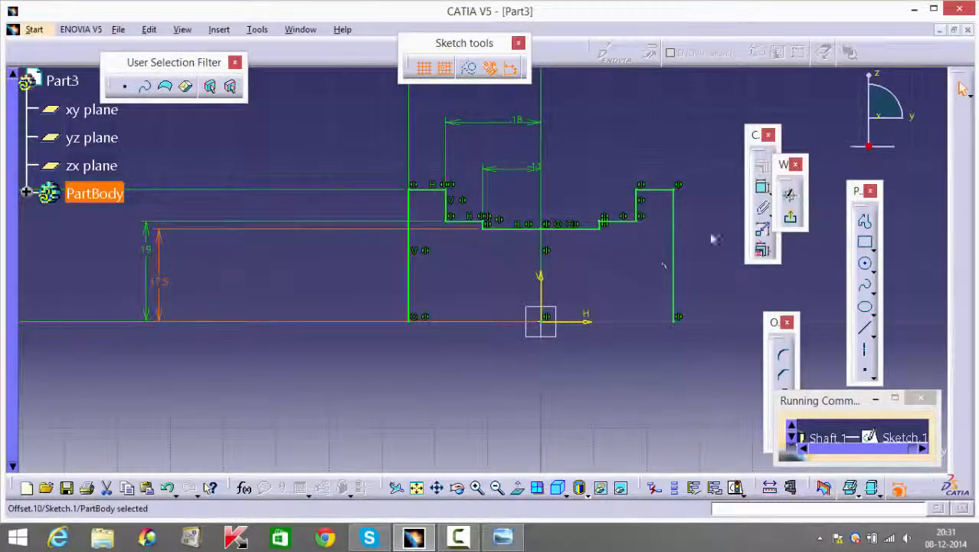
left_click(793, 220)
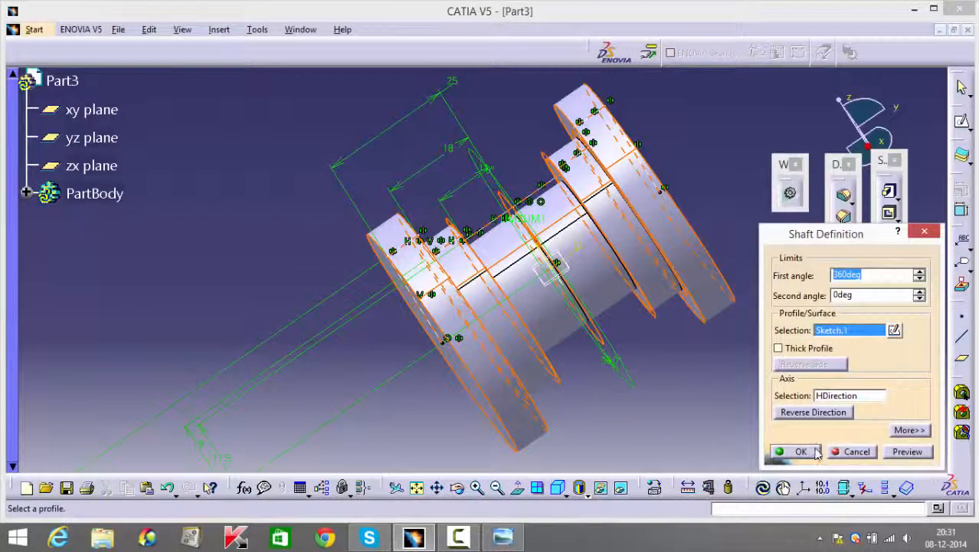
Step: Revolve Sketch.1 about the horizontal direction with the Shaft command to form the half-round flanged body
left_click(798, 452)
middle_click_drag(490, 348, 467, 379)
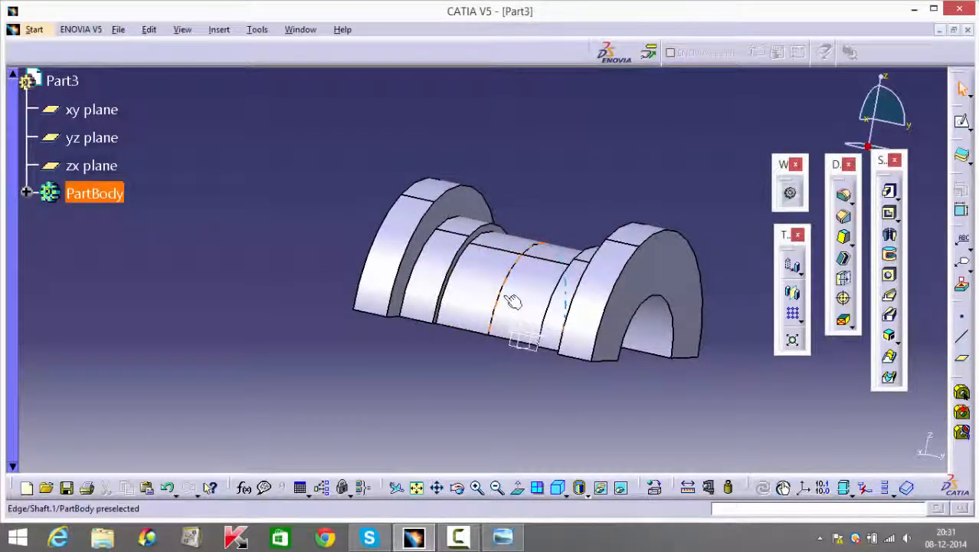
middle_click_drag(303, 286, 460, 299)
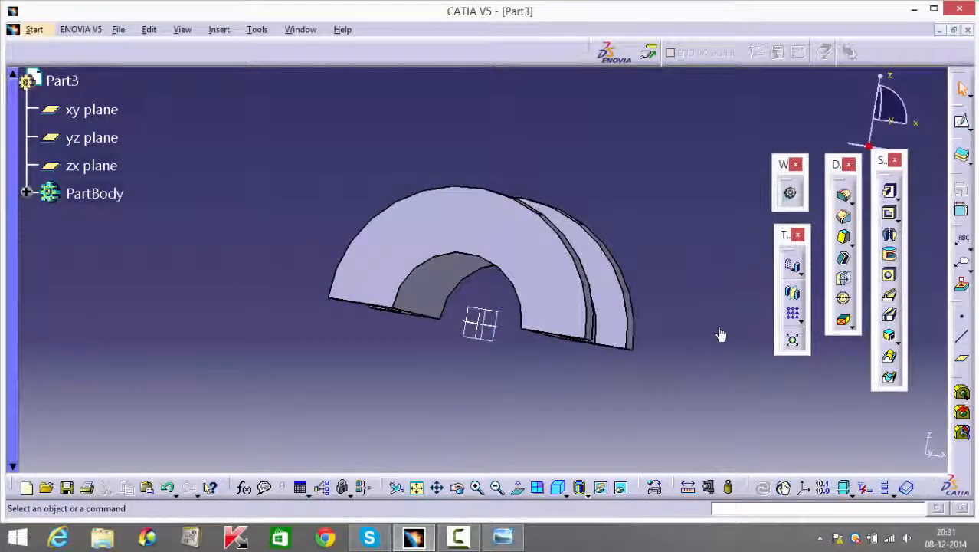
middle_click_drag(721, 332, 559, 267)
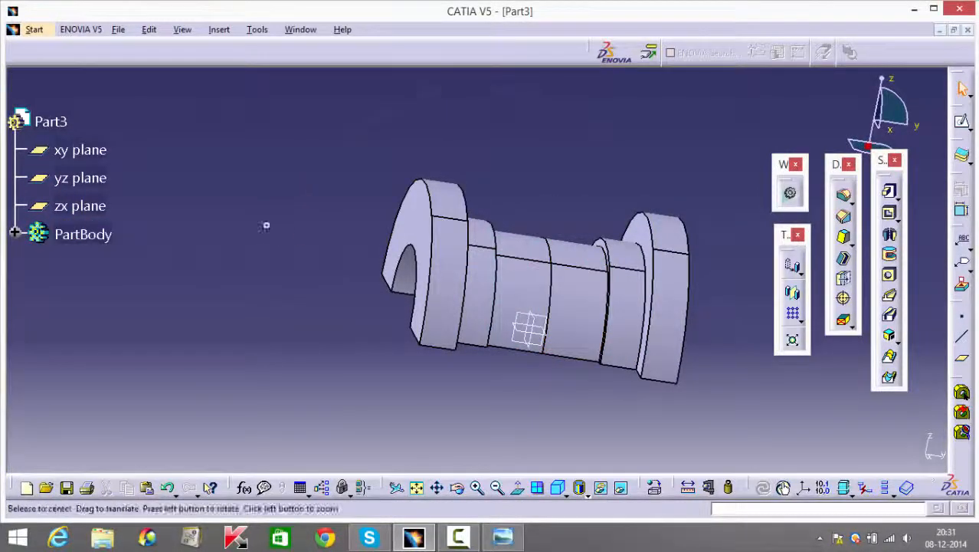
middle_click_drag(264, 221, 299, 340)
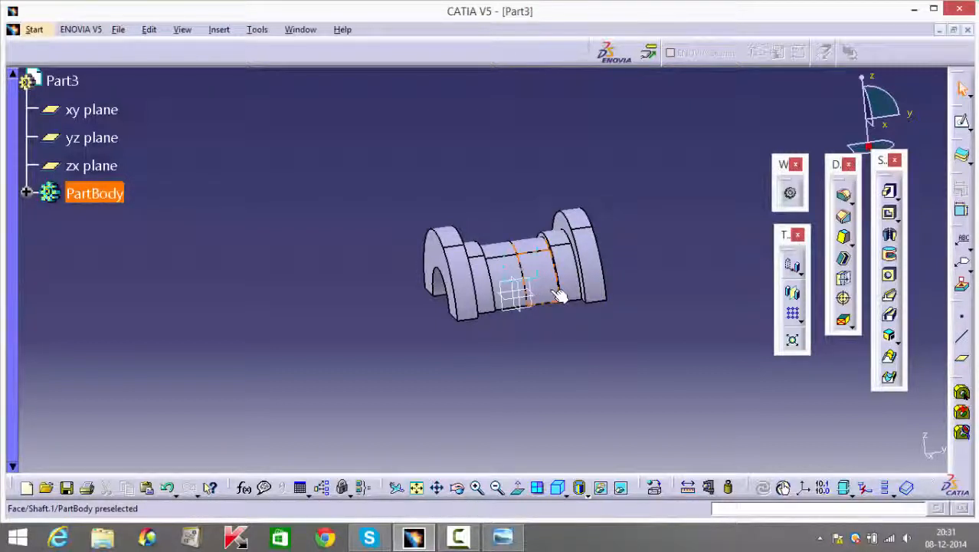
Step: Start a sketch on the yz plane and draw a rectangle about 10 by 10 mm above the body's middle, starting at the vertical axis
left_click(557, 332)
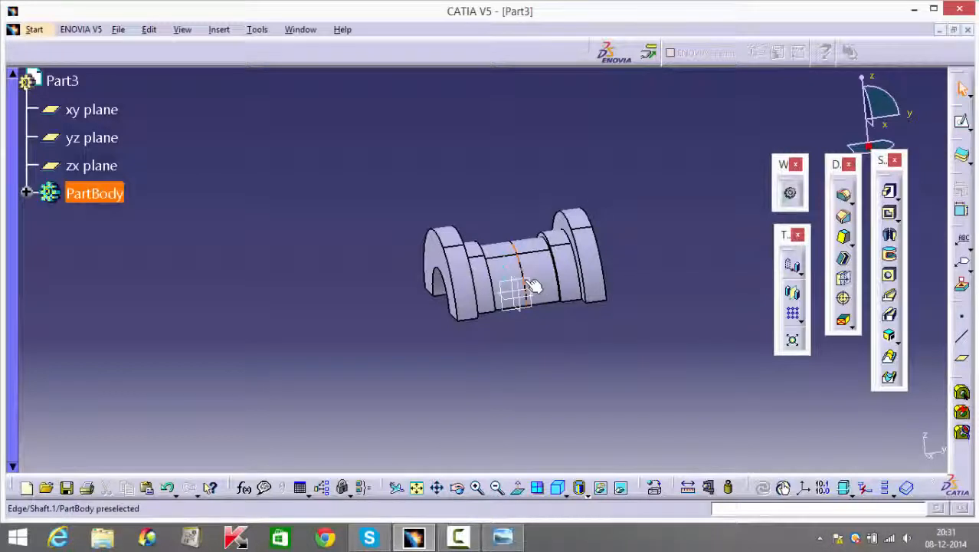
middle_click_drag(591, 343, 552, 200, "ctrl")
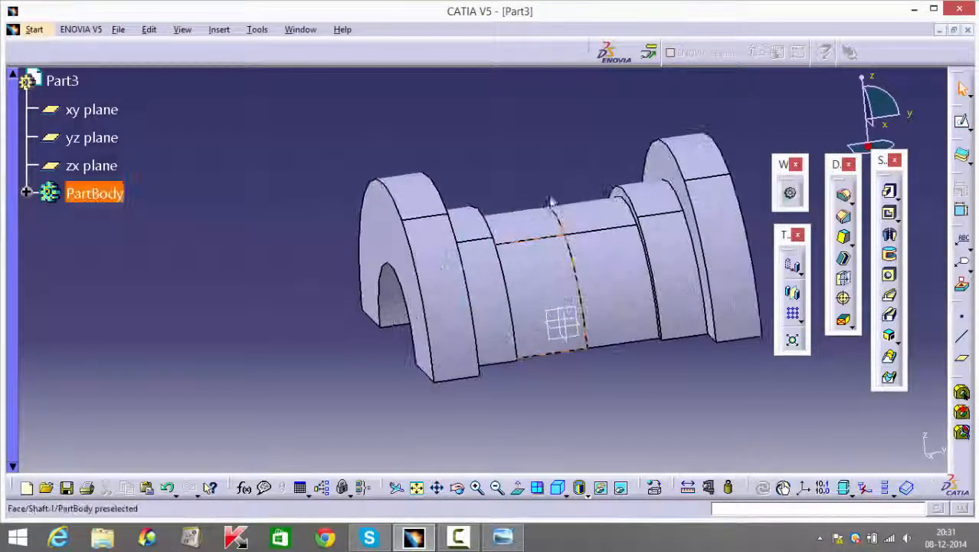
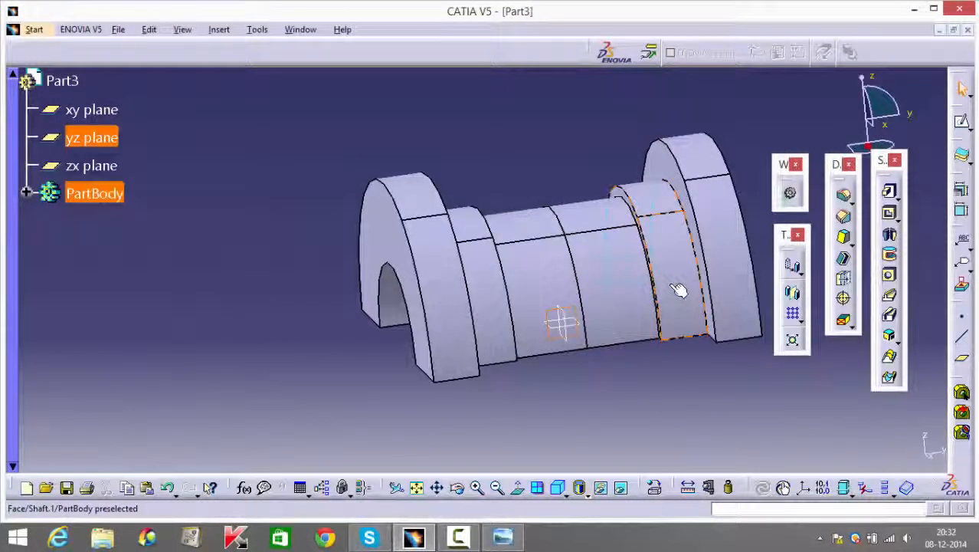
left_click(962, 121)
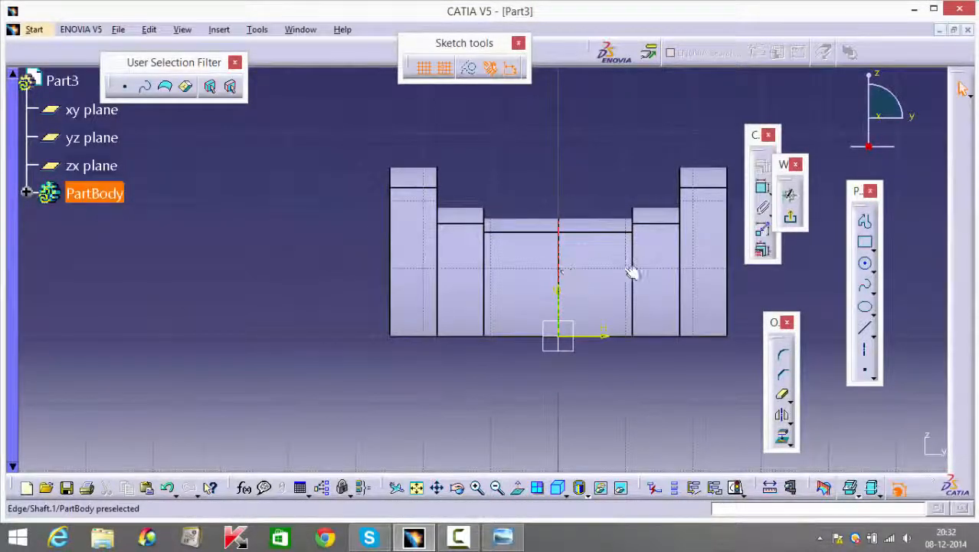
left_click(865, 242)
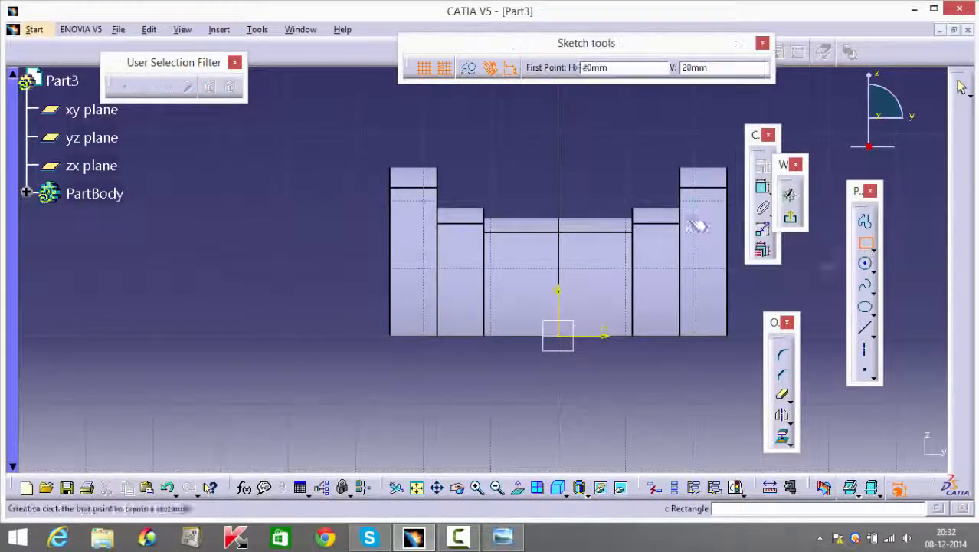
left_click(570, 149)
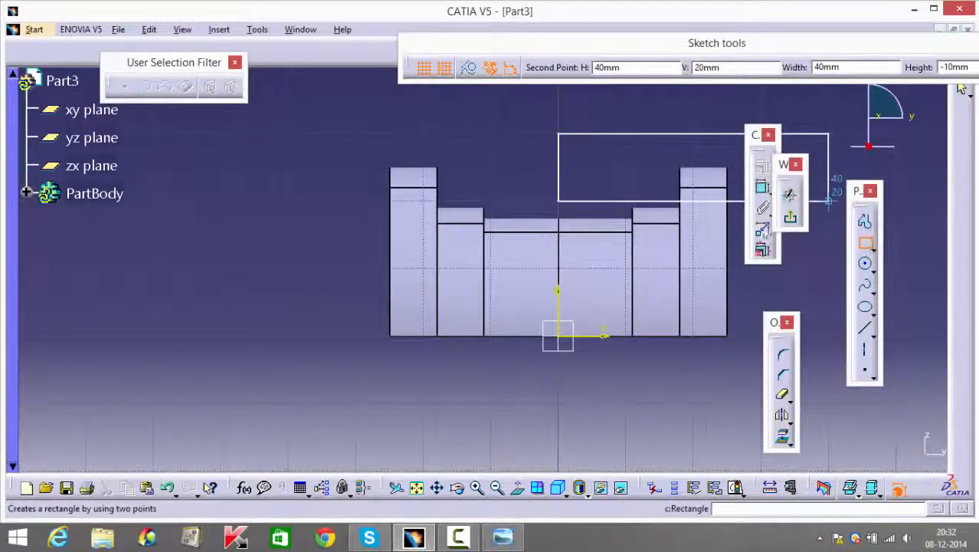
left_click(625, 199)
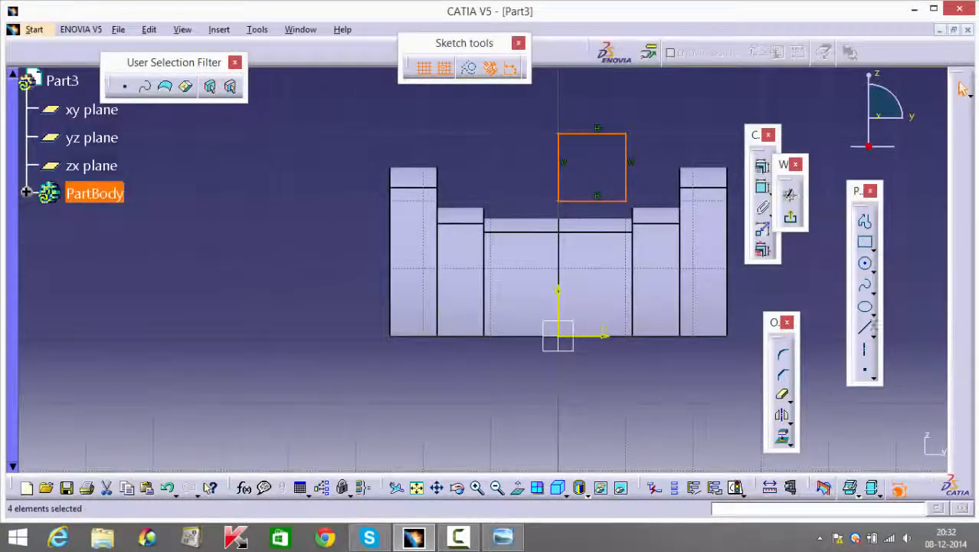
left_click(702, 144)
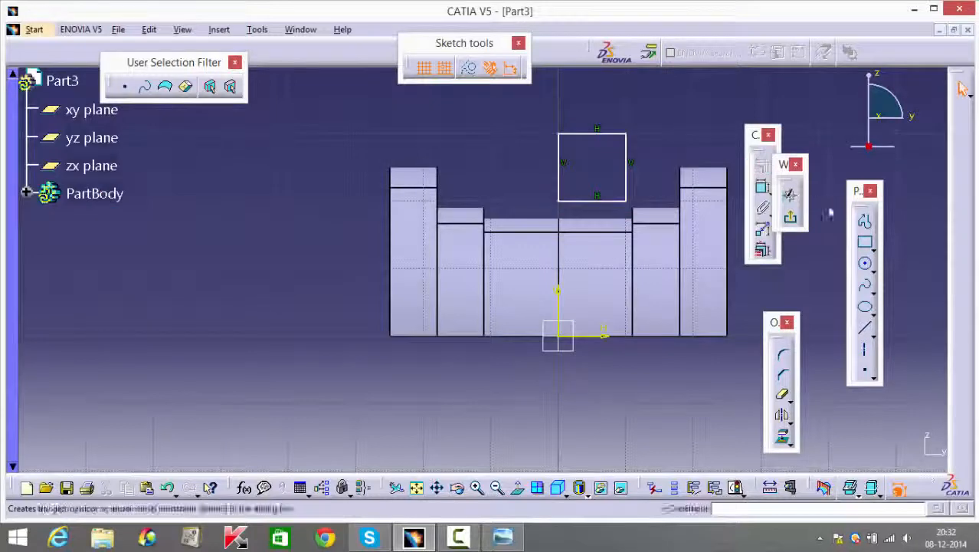
Step: Dimension the rectangle's top edge and set its width to 3 mm
left_click(763, 188)
left_click(602, 134)
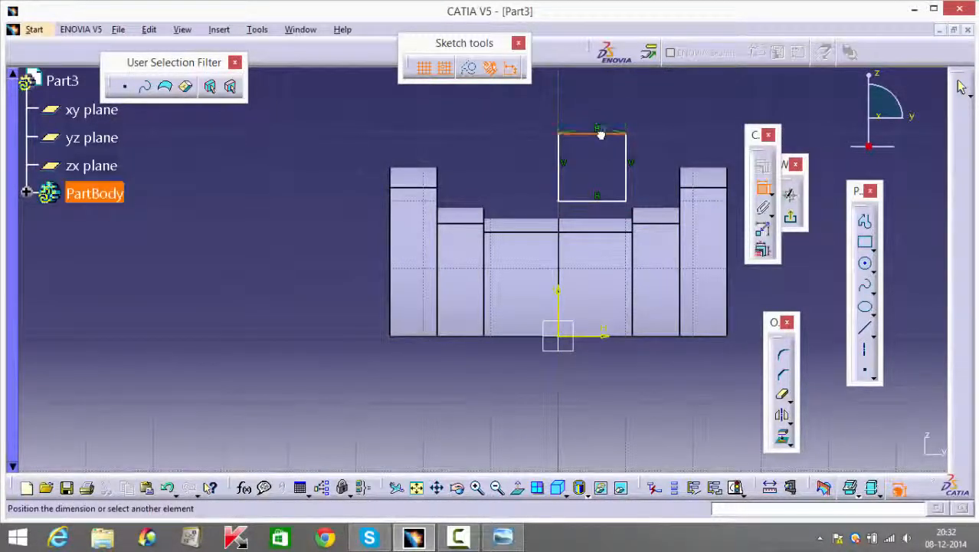
left_click(592, 94)
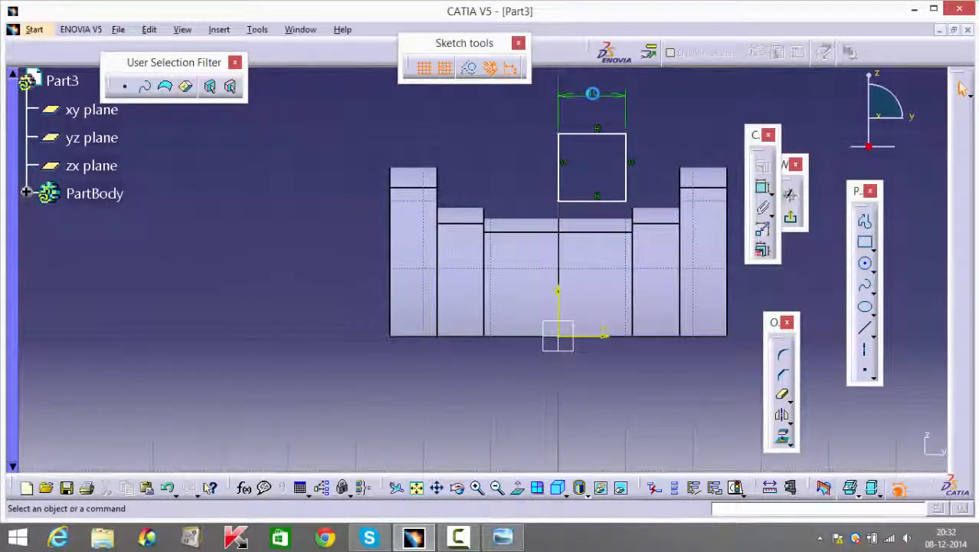
double_click(592, 93)
type("3")
key("Return")
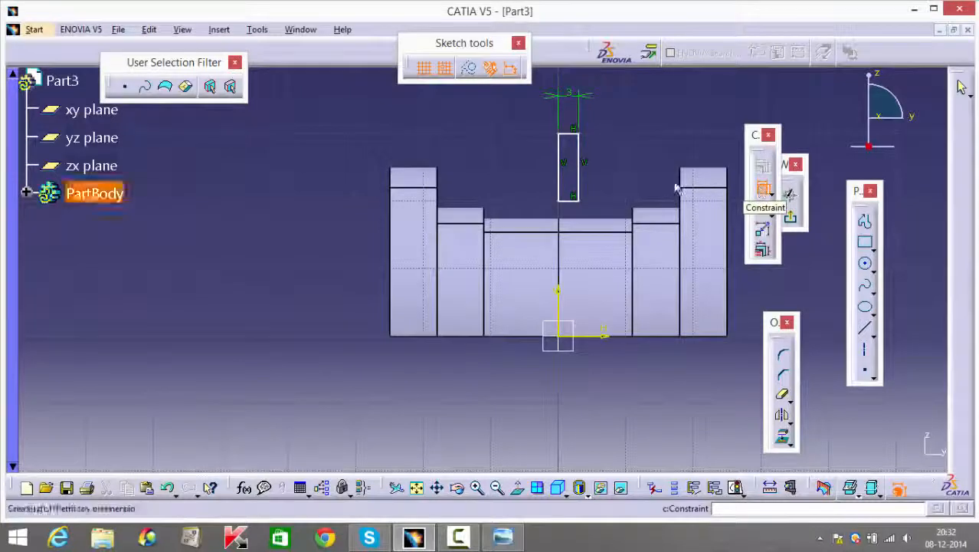
Step: Dimension the rectangle's vertical edge and set its height to 5 mm
left_click(763, 192)
left_click(580, 181)
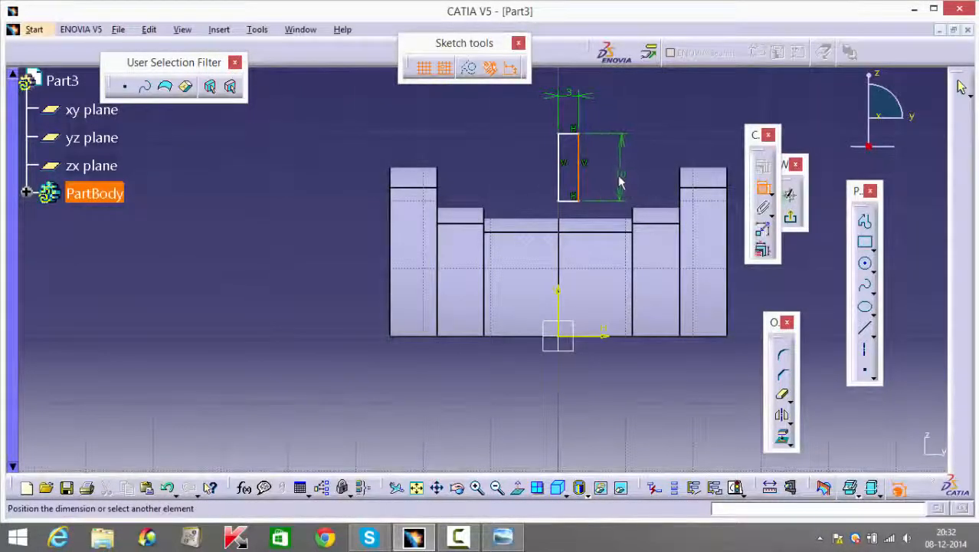
left_click(621, 182)
double_click(614, 162)
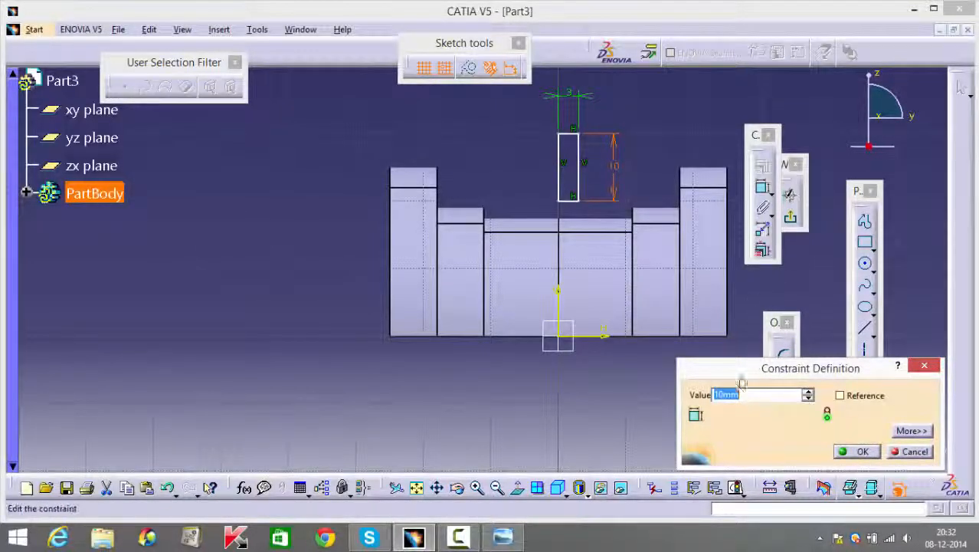
type("5")
key("Return")
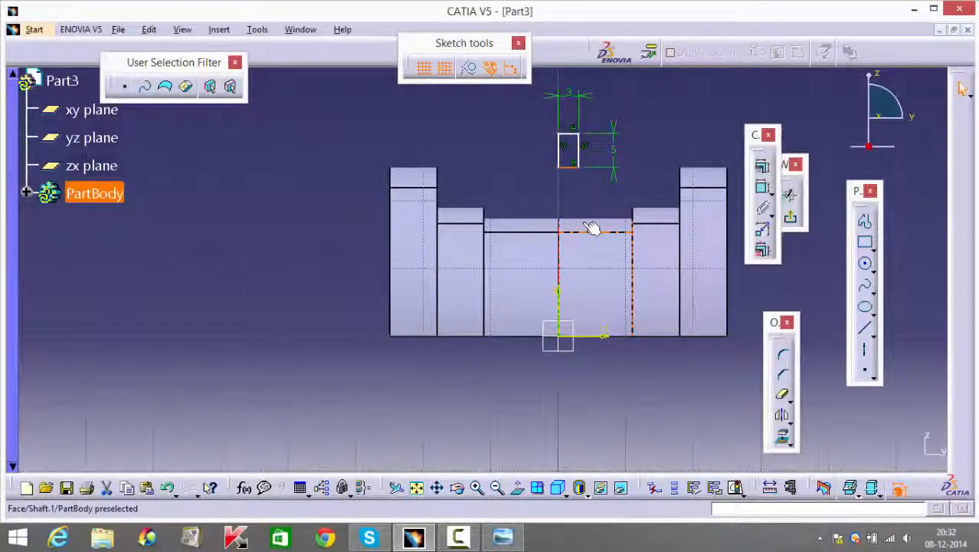
left_click(592, 228)
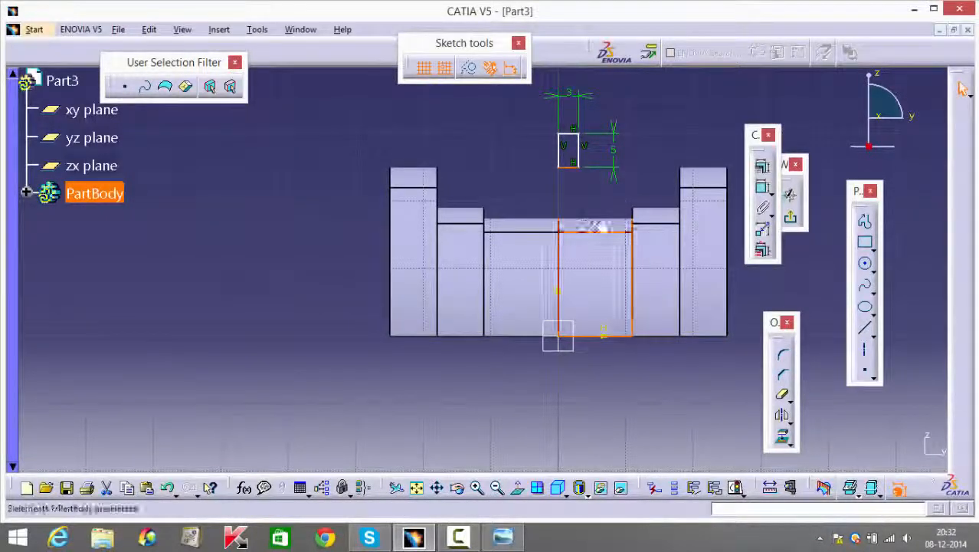
left_click(763, 186)
left_click(885, 316)
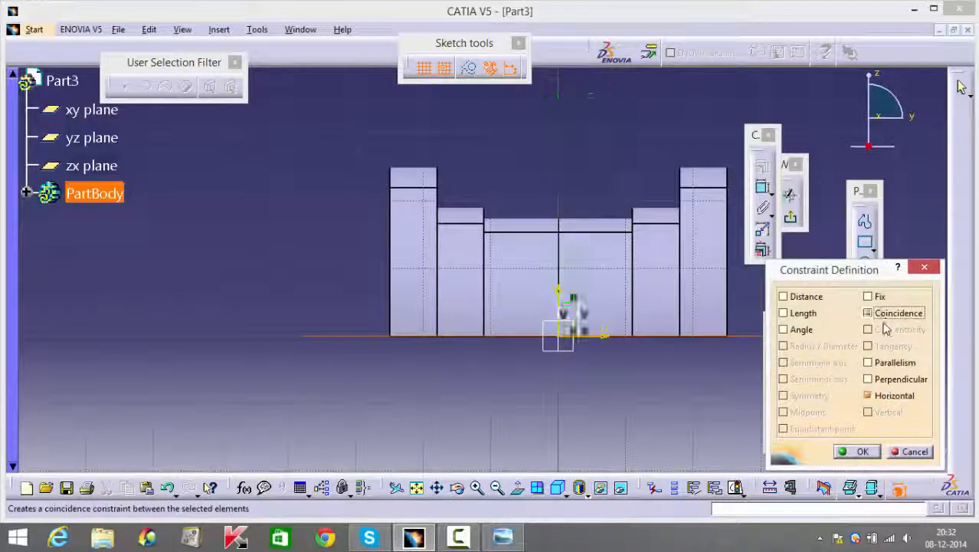
left_click(904, 453)
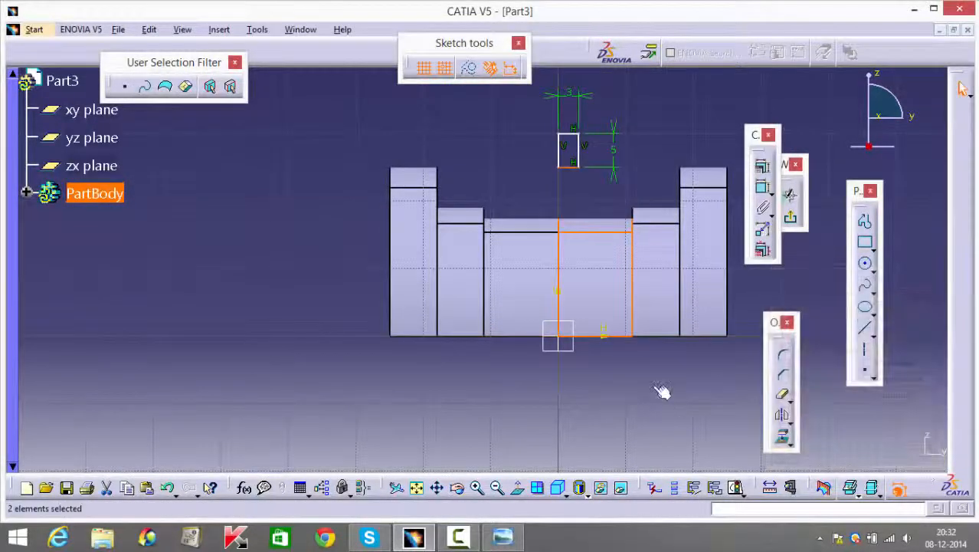
Step: Delete the rectangle's 5 mm height dimension and stretch its lower edge down into the shaft body
left_click(616, 177)
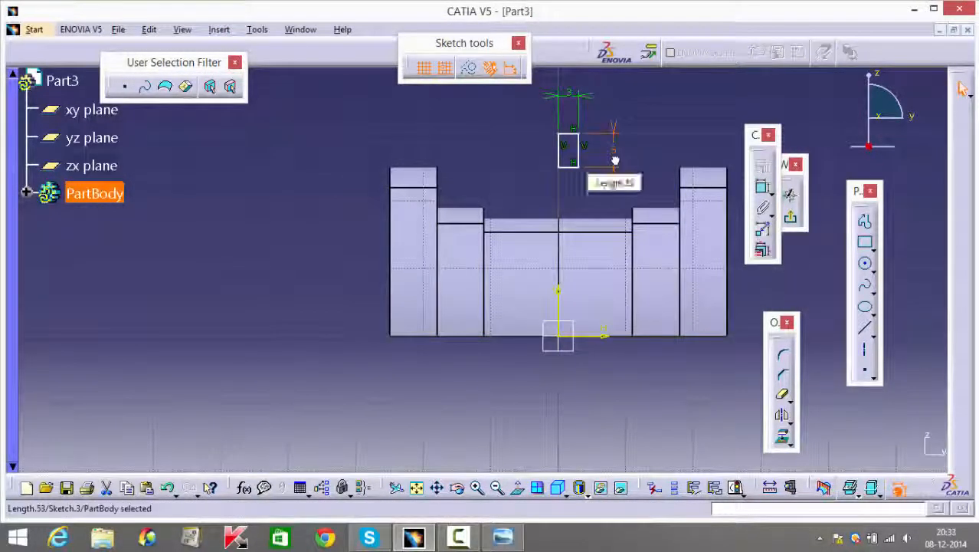
mouse_move(615, 158)
middle_mouse_down()
mouse_move(584, 203)
mouse_move(613, 177)
middle_mouse_up()
left_click_drag(623, 163, 608, 188)
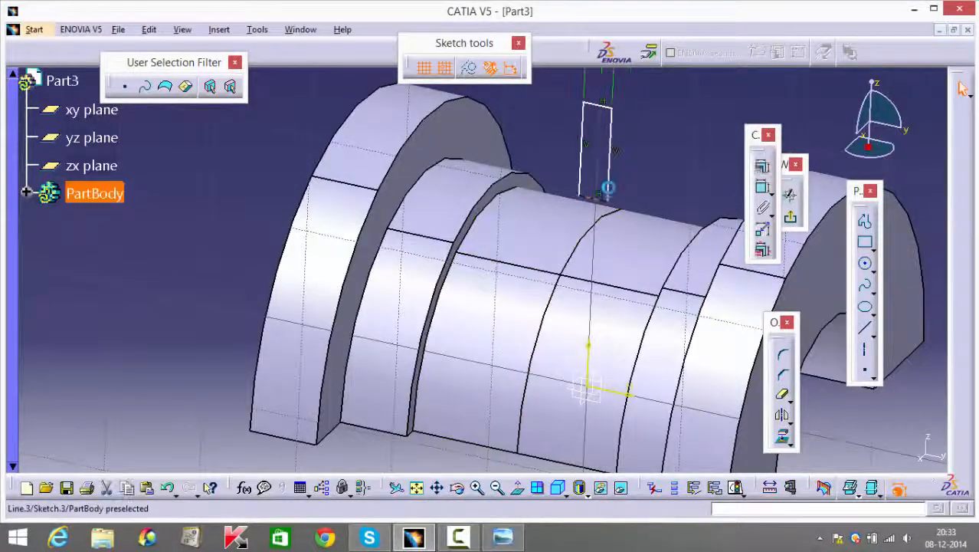
left_click_drag(620, 302, 632, 242)
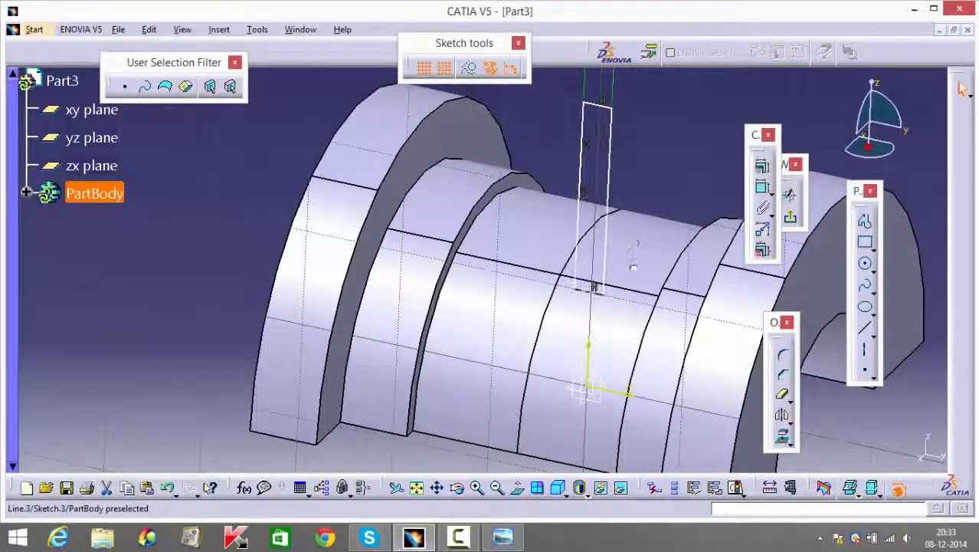
Step: Readjust the rectangle's lower edge so the profile reaches down through the wall of the shaft's middle section
mouse_move(619, 169)
middle_mouse_down()
mouse_move(593, 131)
mouse_move(545, 180)
mouse_move(565, 361)
mouse_move(527, 114)
mouse_move(536, 190)
mouse_move(508, 188)
mouse_move(585, 163)
mouse_move(550, 245)
middle_mouse_up()
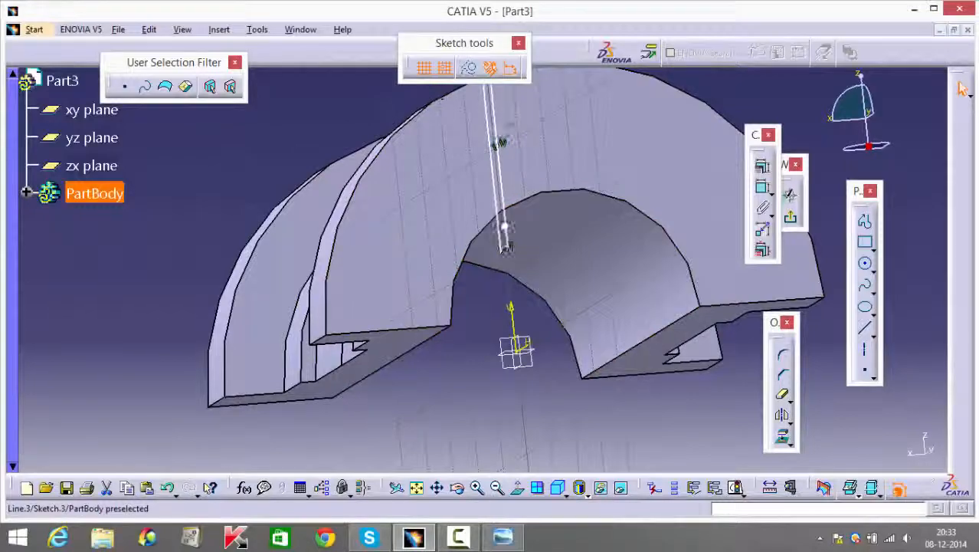
mouse_move(512, 169)
middle_mouse_down()
mouse_move(494, 208)
mouse_move(626, 306)
mouse_move(641, 291)
mouse_move(608, 302)
mouse_move(651, 322)
mouse_move(676, 225)
mouse_move(667, 256)
mouse_move(631, 216)
mouse_move(643, 241)
mouse_move(690, 188)
middle_mouse_up()
left_click_drag(664, 183, 597, 184)
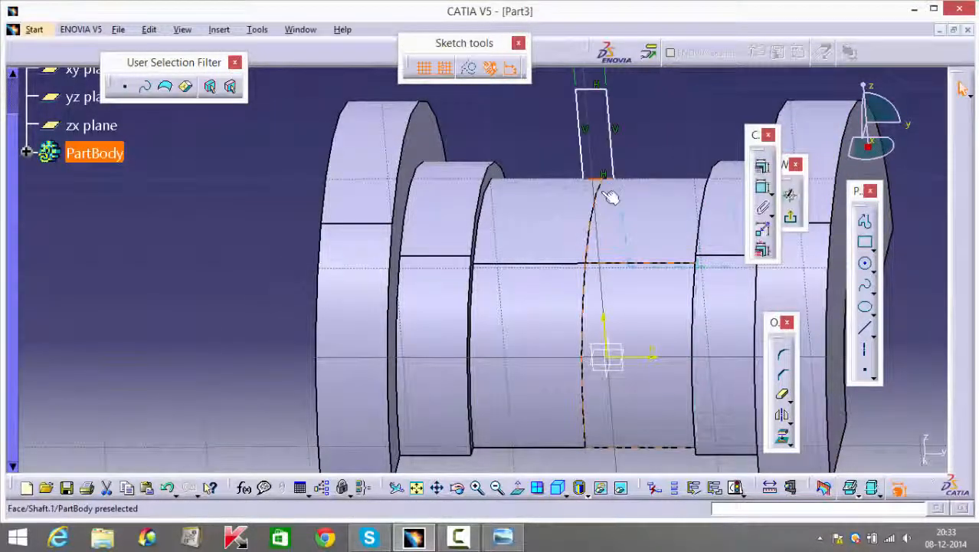
left_click(604, 176)
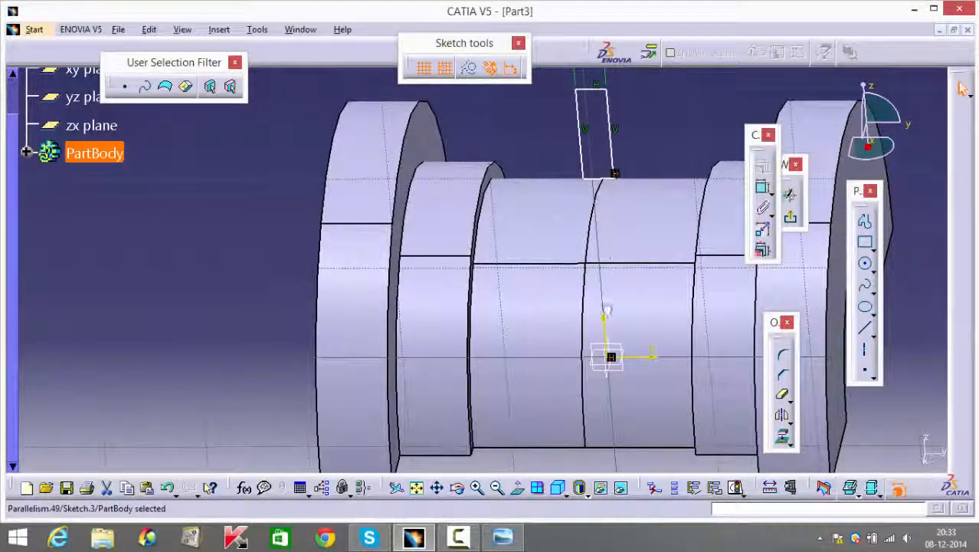
middle_click_drag(598, 209, 605, 288)
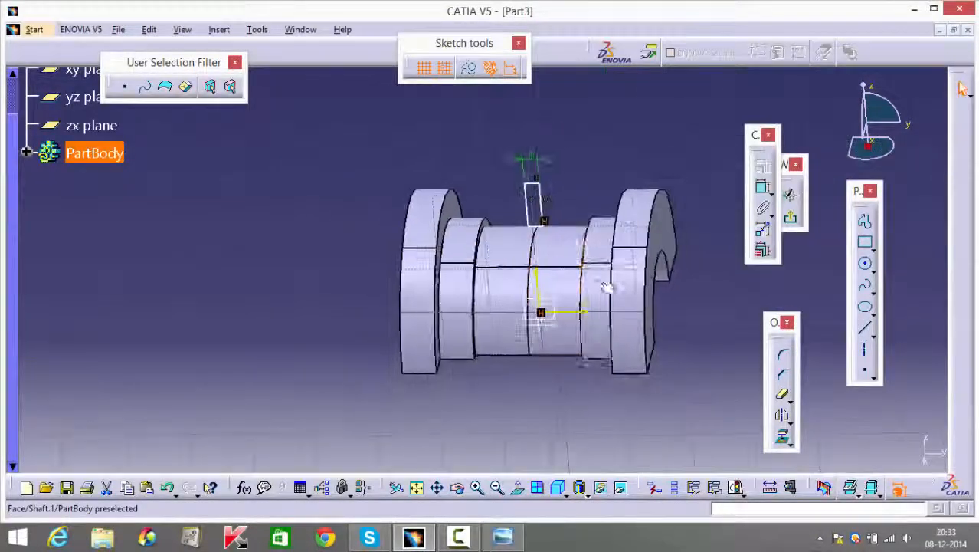
middle_click_drag(623, 176, 656, 146)
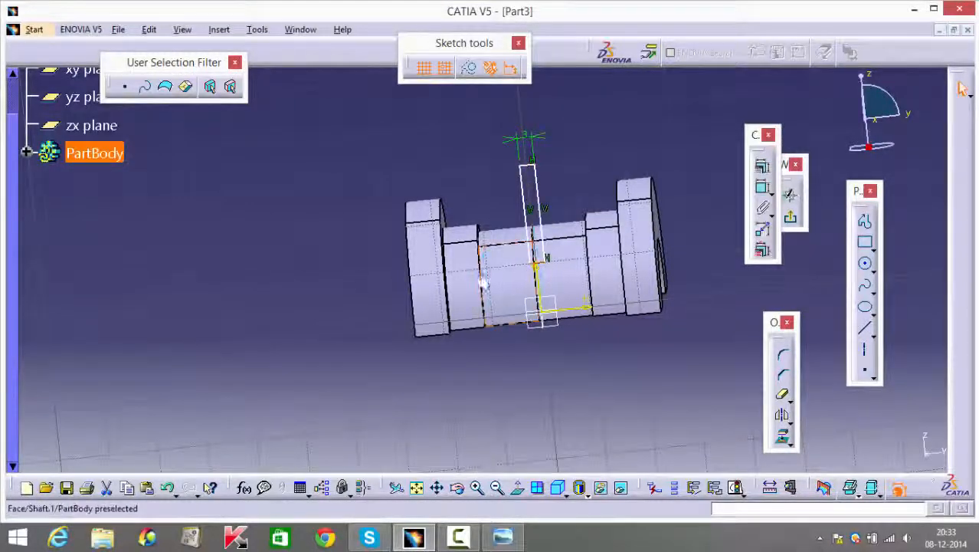
Step: Lower the rectangle's upper edge to just above the outer surface of the shaft's middle section
middle_click_drag(361, 284, 475, 282)
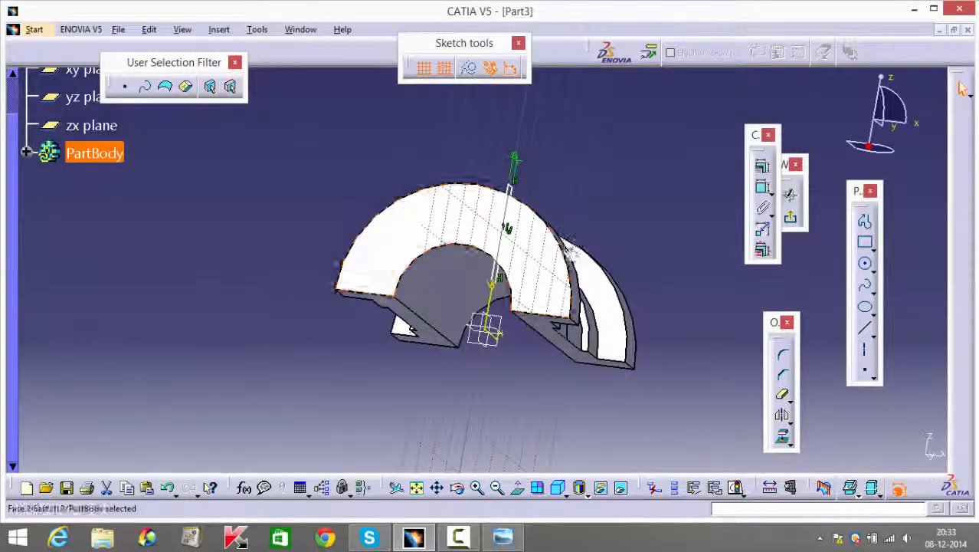
mouse_move(636, 190)
middle_mouse_down()
mouse_move(633, 299)
mouse_move(492, 223)
mouse_move(515, 221)
middle_mouse_up()
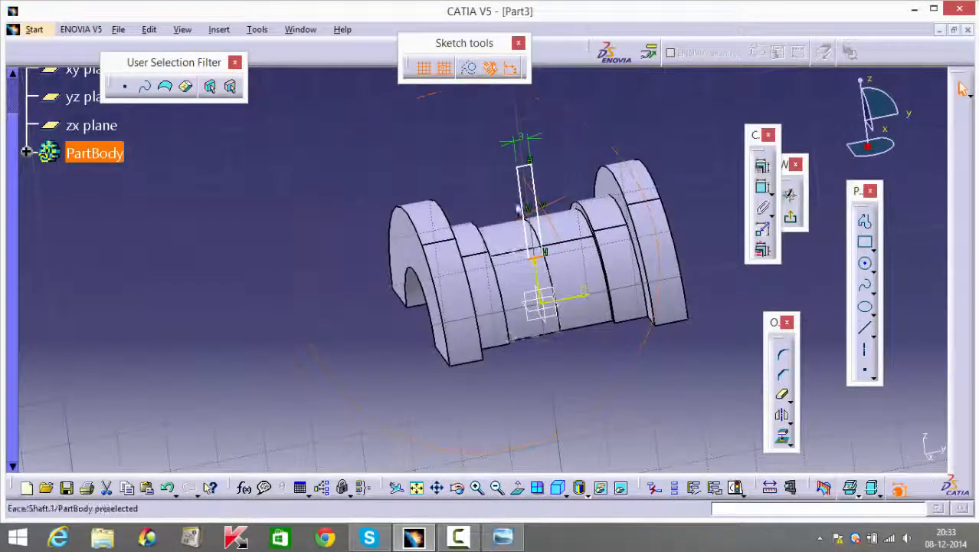
left_click(530, 197)
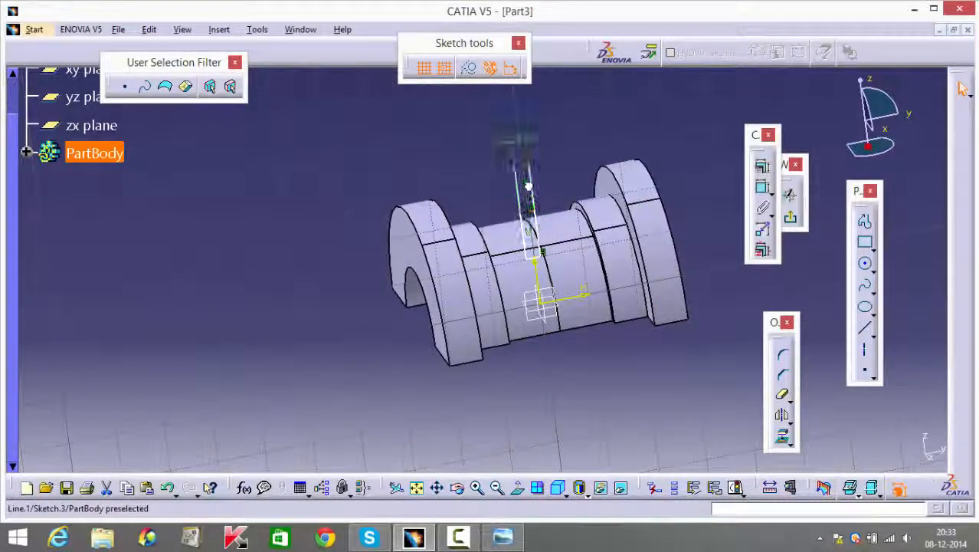
middle_click_drag(594, 176, 563, 162)
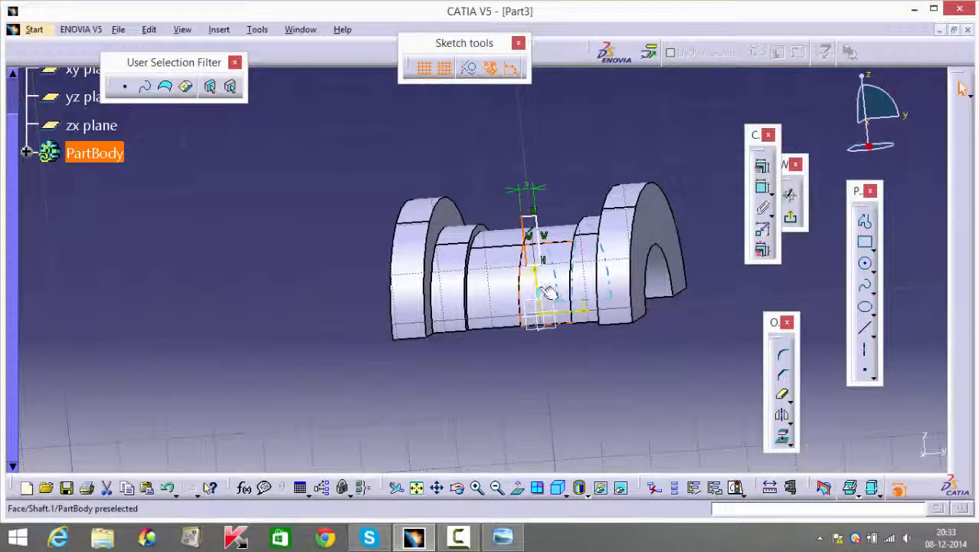
Step: Constrain the rectangle's left edge to be coincident with the sketch's vertical axis
left_click(762, 167)
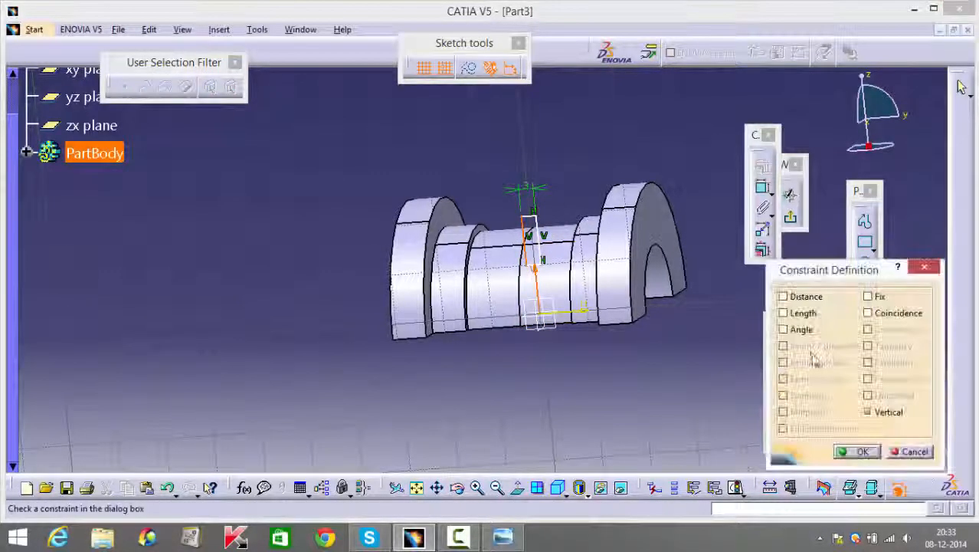
left_click(898, 312)
left_click(856, 452)
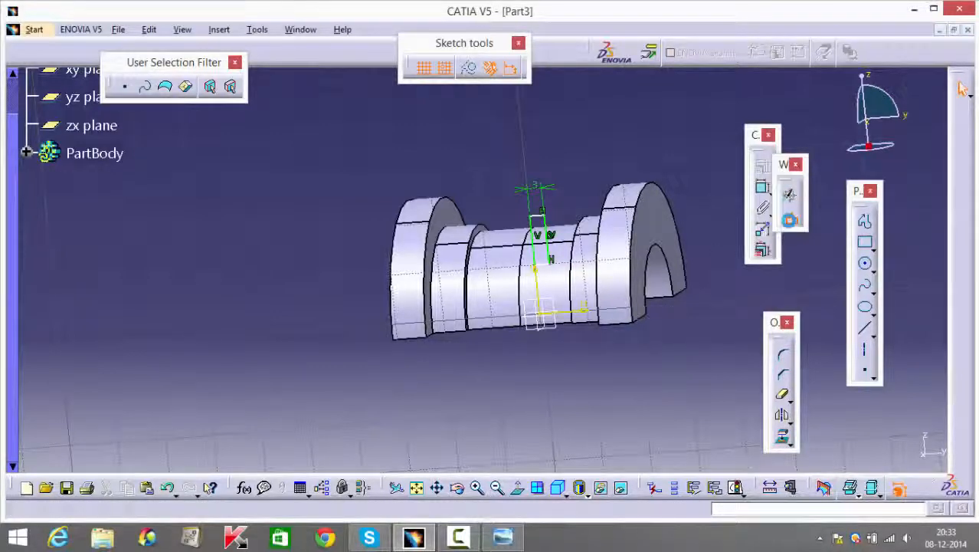
Step: Exit the sketch and revolve the rectangular profile 360 degrees about its vertical axis as a shaft, forming a peg on the middle section
left_click(963, 88)
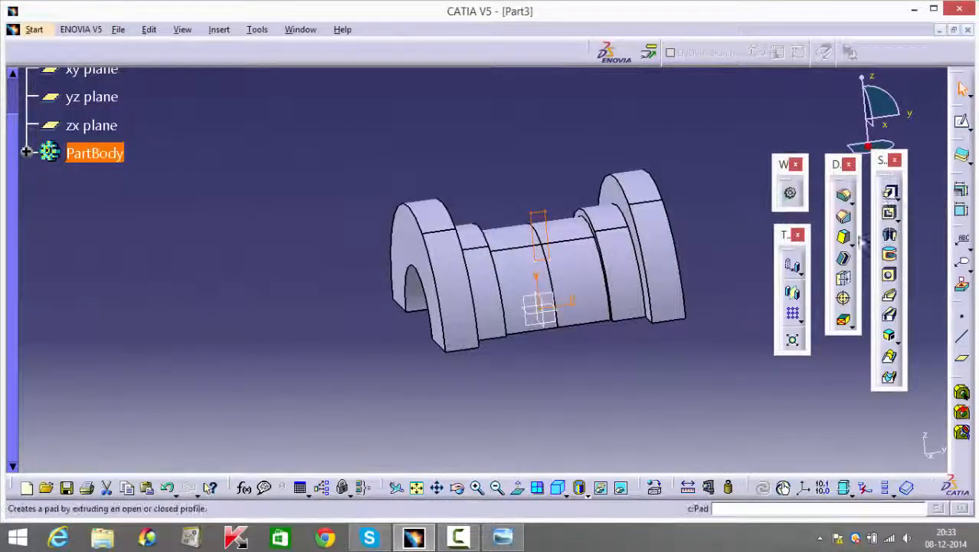
left_click(890, 235)
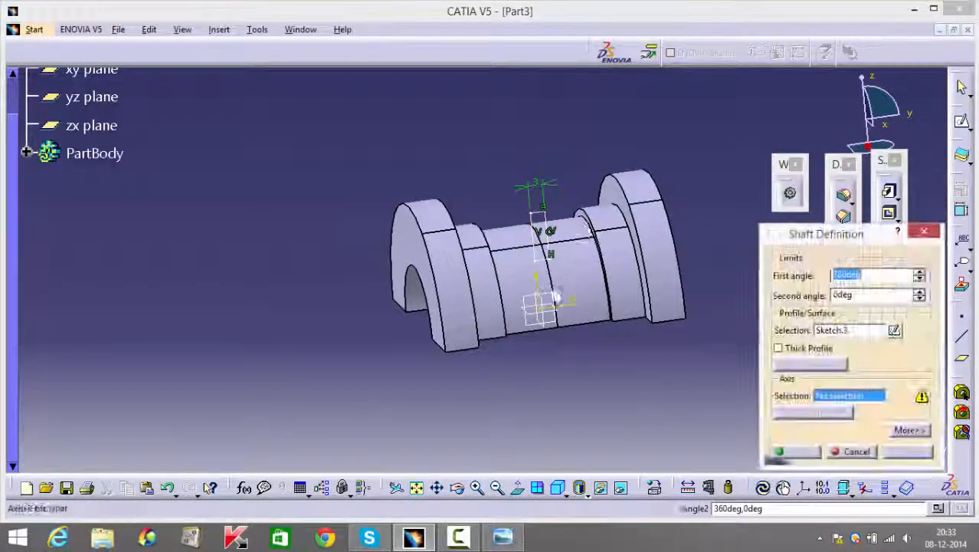
left_click(796, 453)
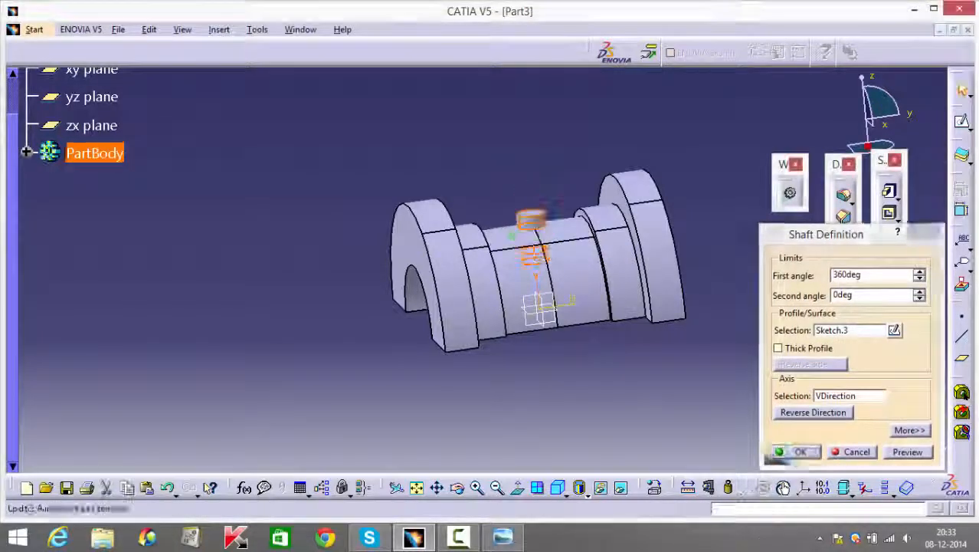
middle_click_drag(568, 367, 538, 354)
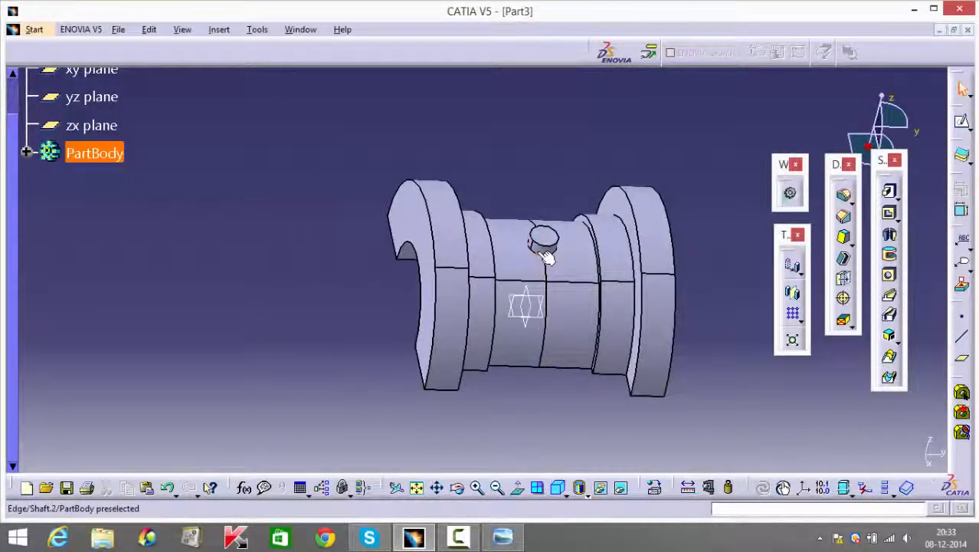
middle_click_drag(568, 405, 623, 290)
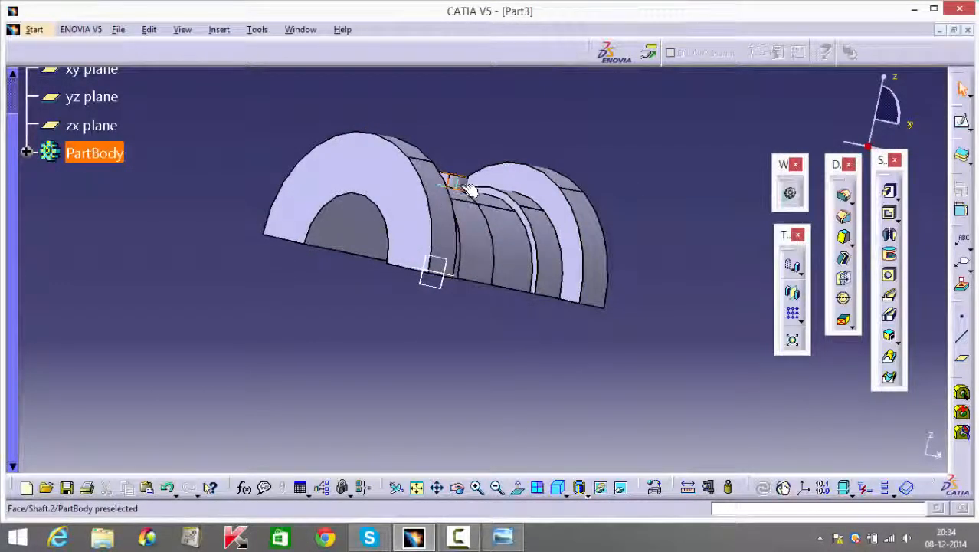
middle_click_drag(669, 181, 434, 155)
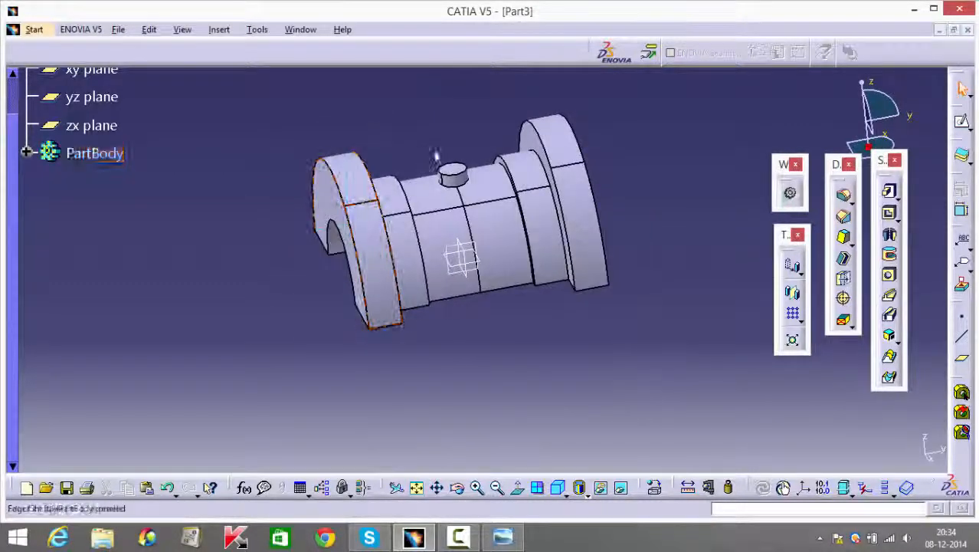
Step: Expand the part body in the tree and review the peg's profile sketch, leaving it without edits
left_click(27, 153)
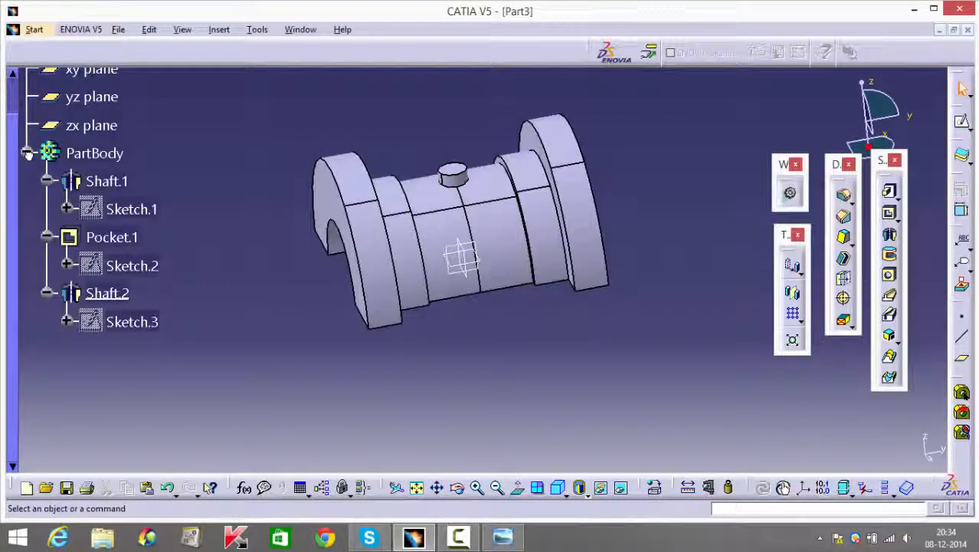
double_click(131, 322)
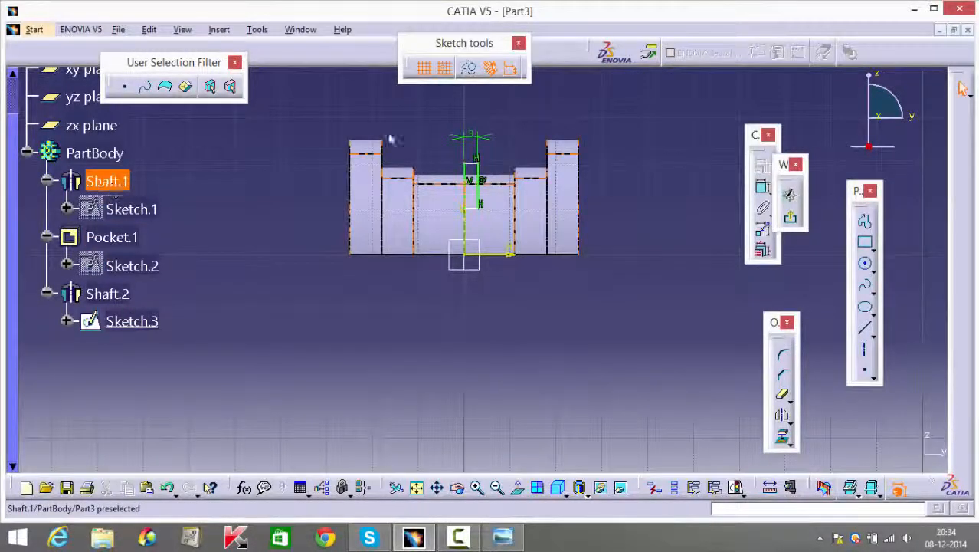
scroll(814, 239, "up", 3)
left_click(793, 218)
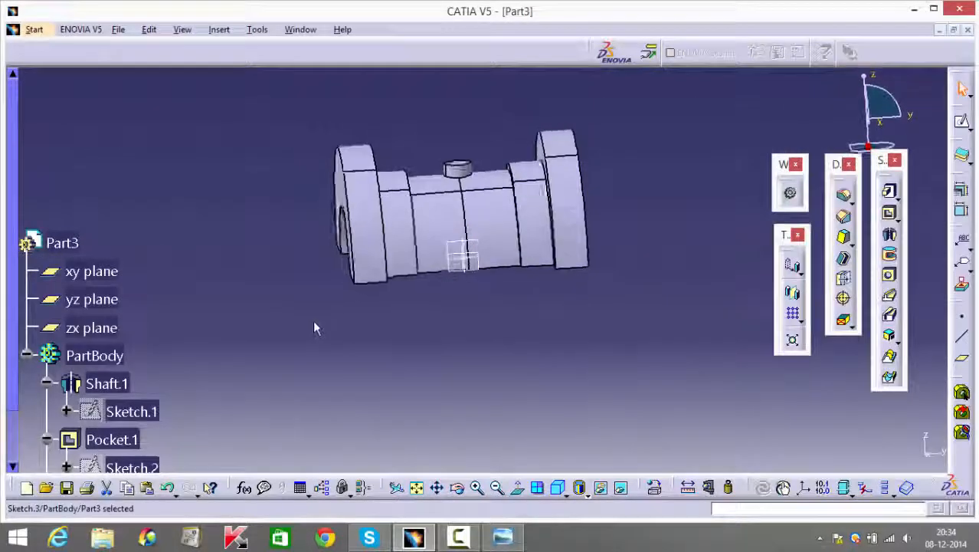
Step: Copy Shaft.1 with its Sketch.1 from Part3 and paste it into a new Part Design part
left_click(114, 385)
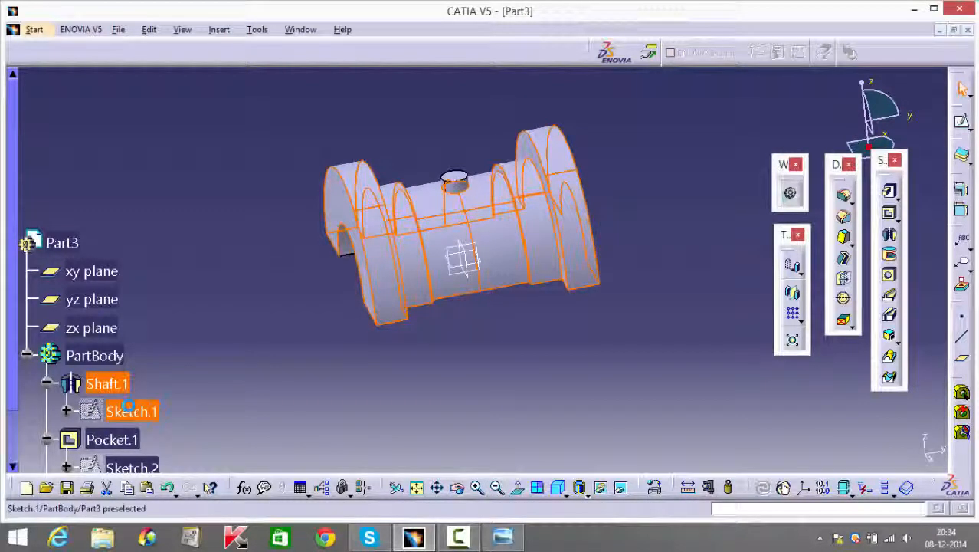
left_click(128, 406, "ctrl")
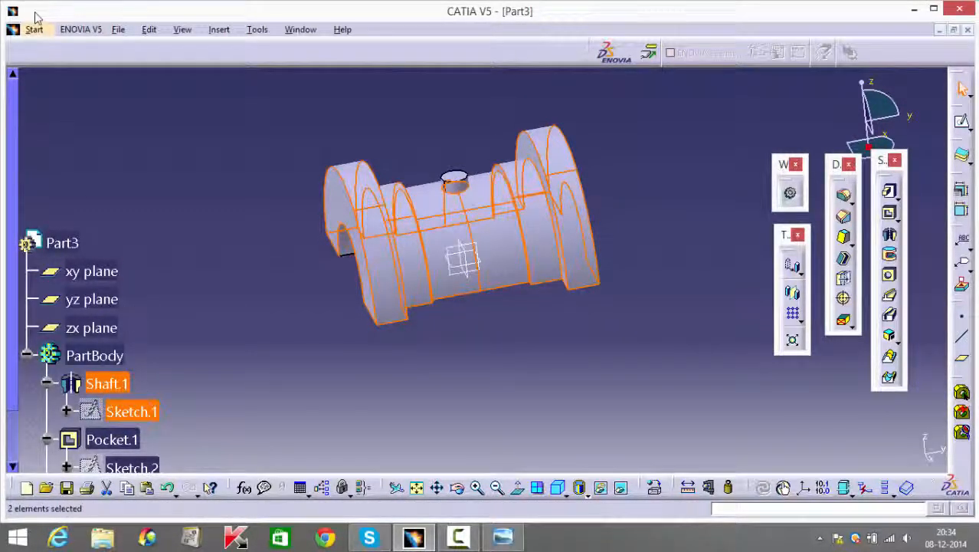
left_click(34, 29)
mouse_move(131, 69)
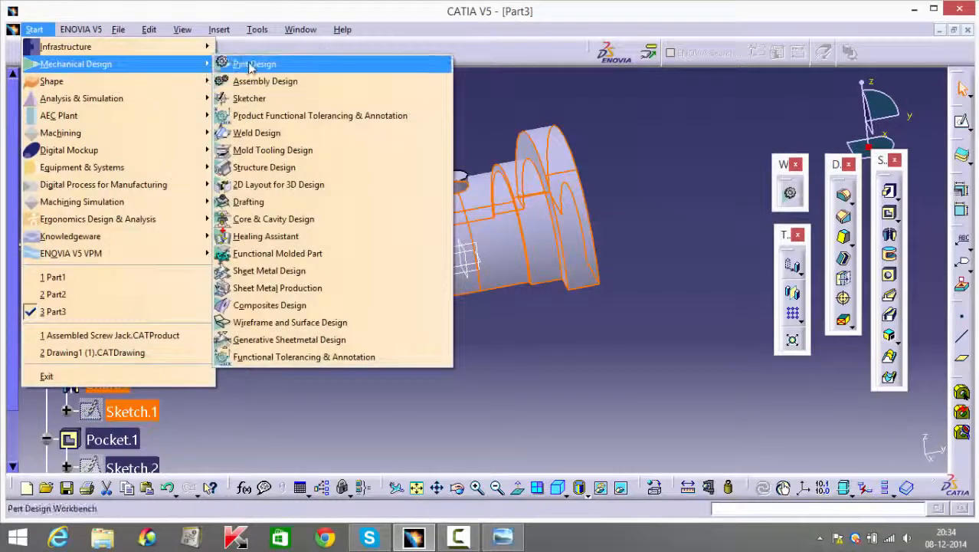
left_click(250, 64)
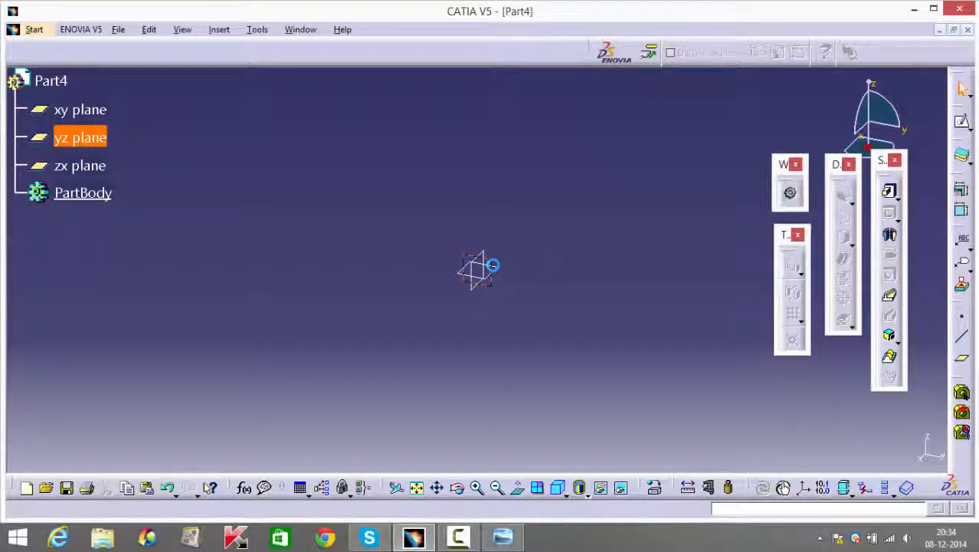
middle_click_drag(574, 334, 569, 252)
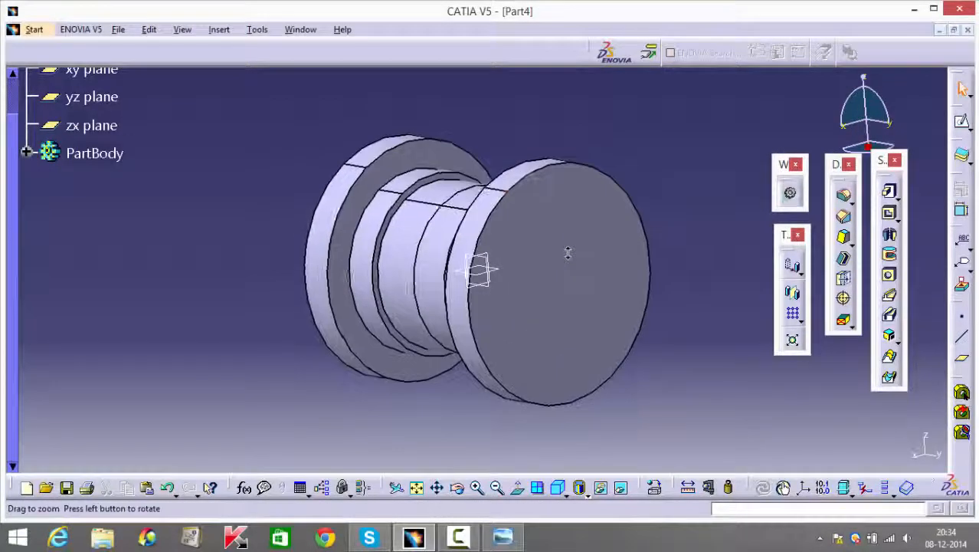
mouse_move(728, 262)
middle_mouse_down()
mouse_move(699, 292)
mouse_move(667, 303)
mouse_move(670, 311)
mouse_move(691, 323)
mouse_move(730, 275)
middle_mouse_up()
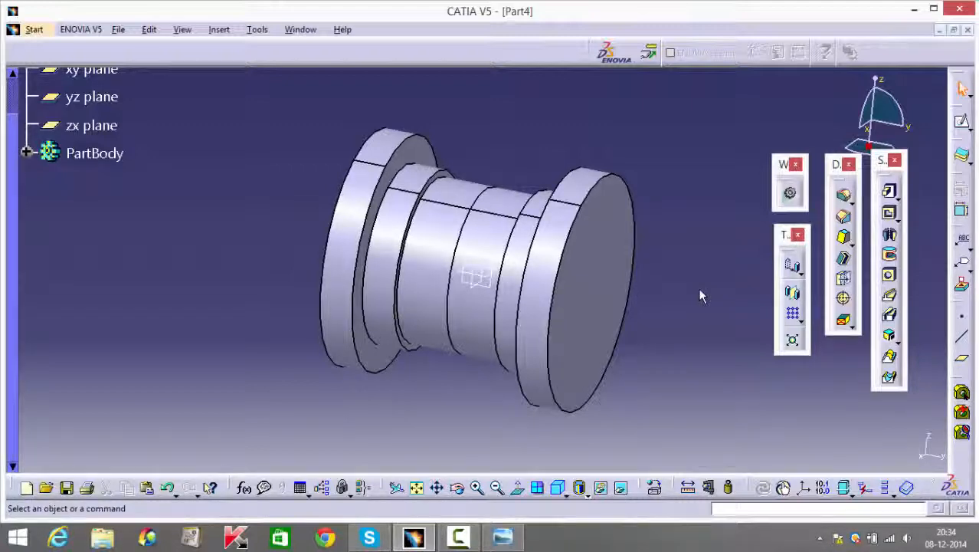
Step: Start a sketch on the end flange's flat outer face and draw a circle centred on the origin
left_click(597, 285)
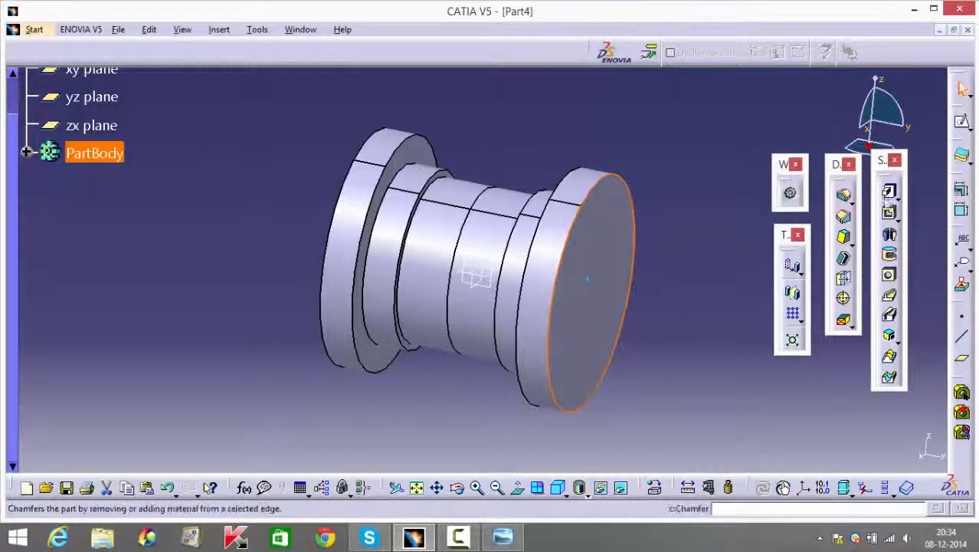
left_click(889, 191)
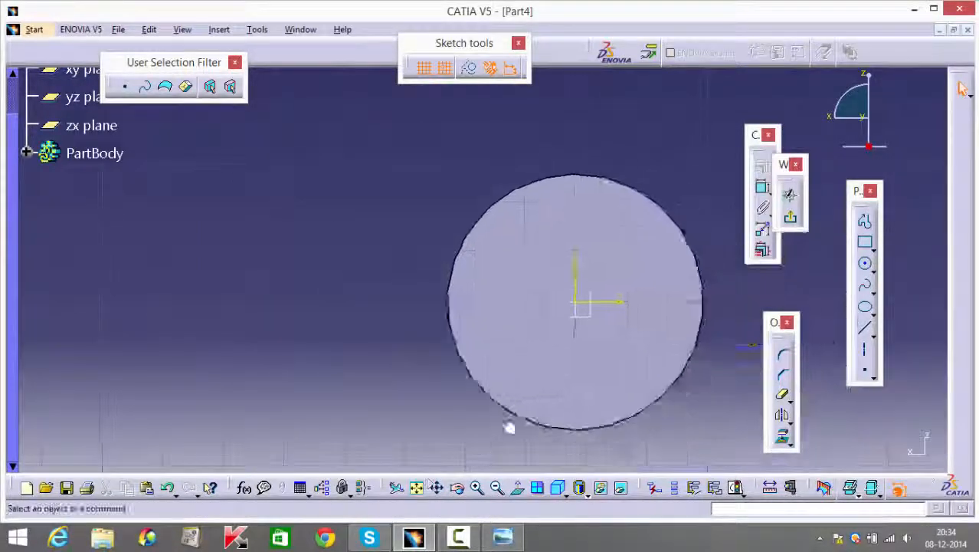
left_click(864, 262)
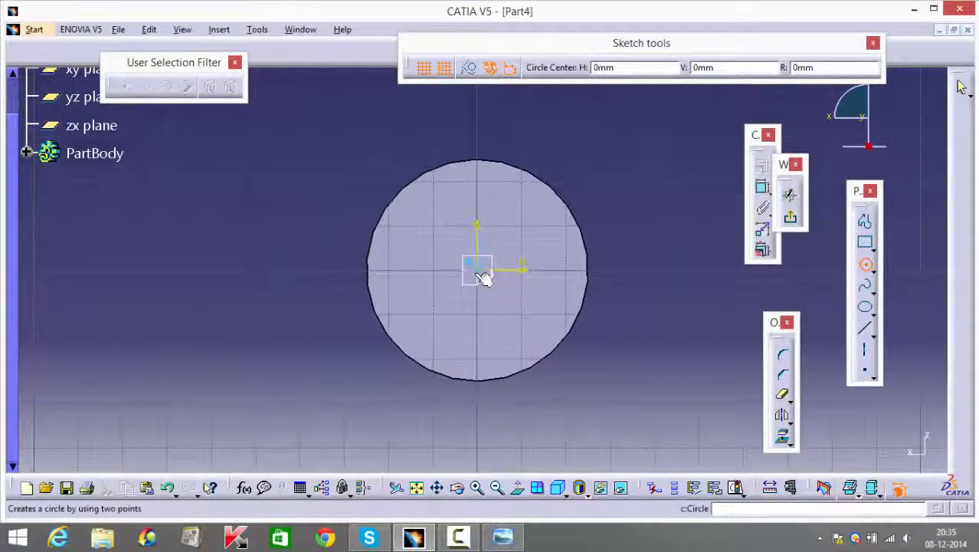
left_click(477, 269)
left_click(498, 227)
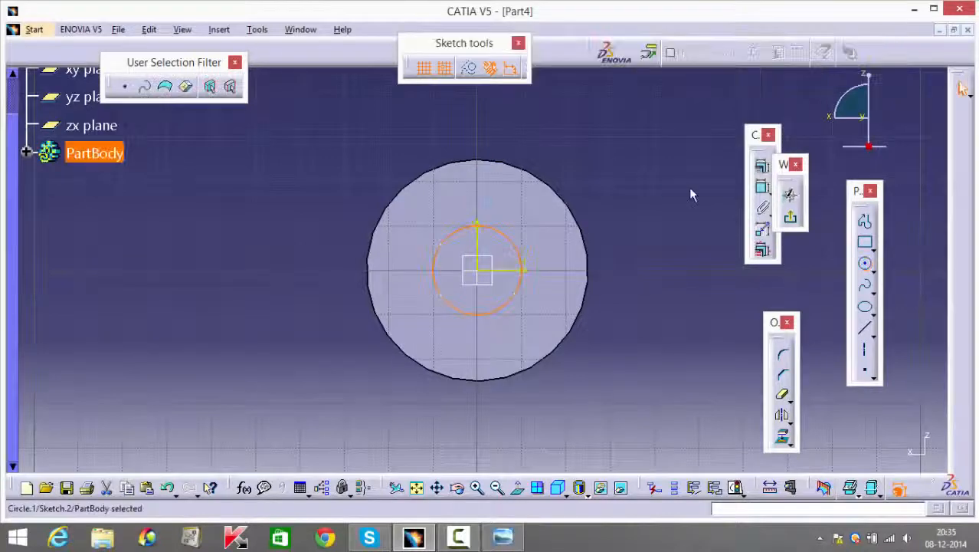
Step: Dimension the circle and set its diameter to 25 mm
left_click(762, 188)
left_click(504, 243)
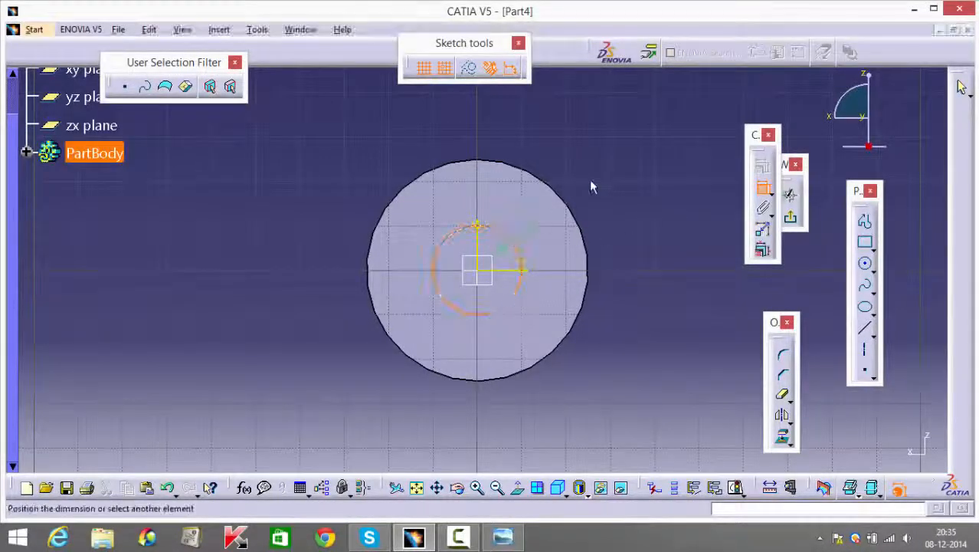
left_click(601, 168)
double_click(602, 169)
key("Return")
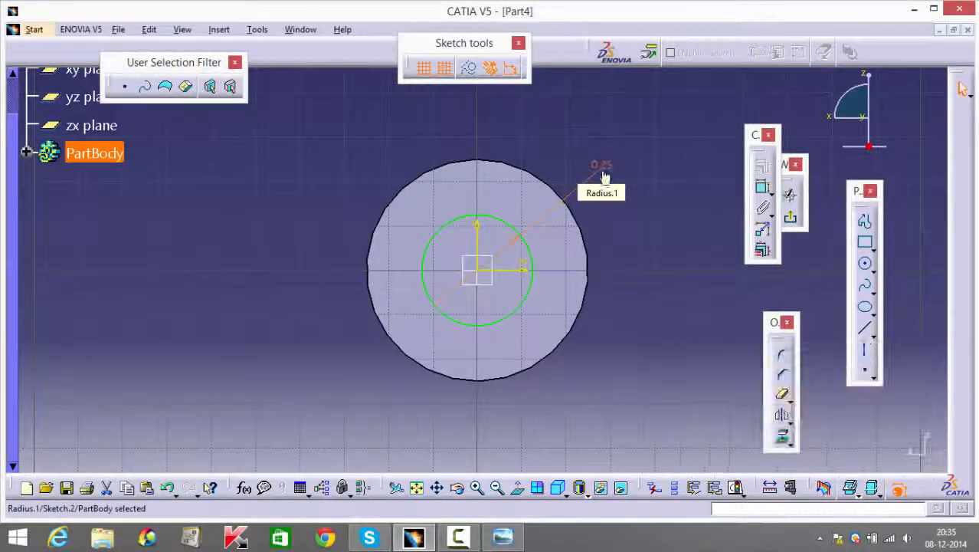
Step: Sketch a rectangle from the horizontal axis downward, wide and deep enough to cover the flange's lower half
left_click(300, 270)
left_click(626, 389)
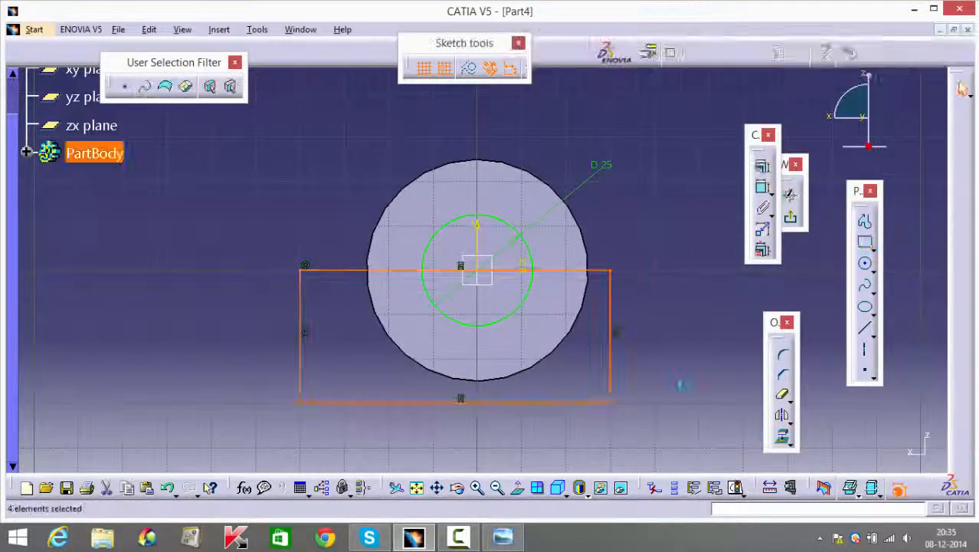
left_click(681, 382)
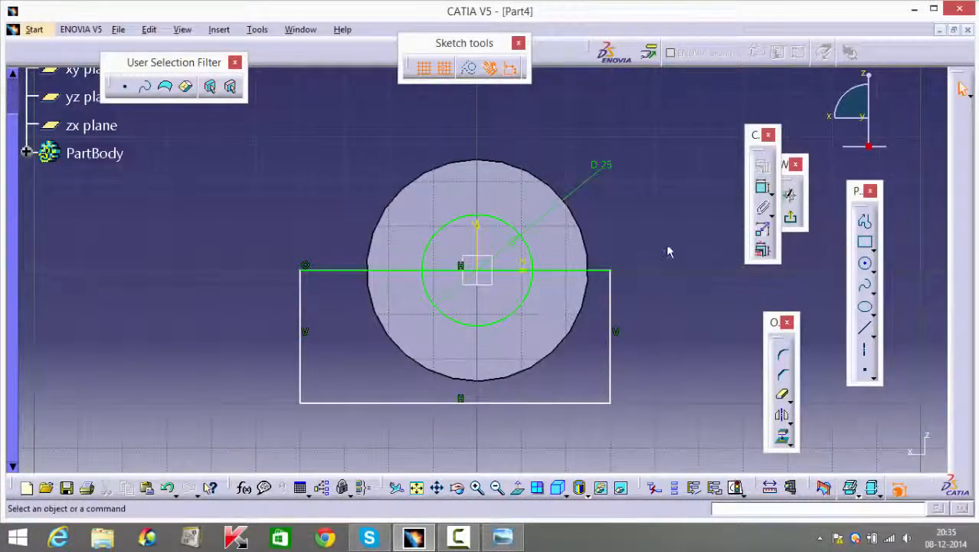
Step: Trim away the circle's lower arc and the rectangle edge inside the circle with Quick Trim, and exit the sketch
left_click(783, 397)
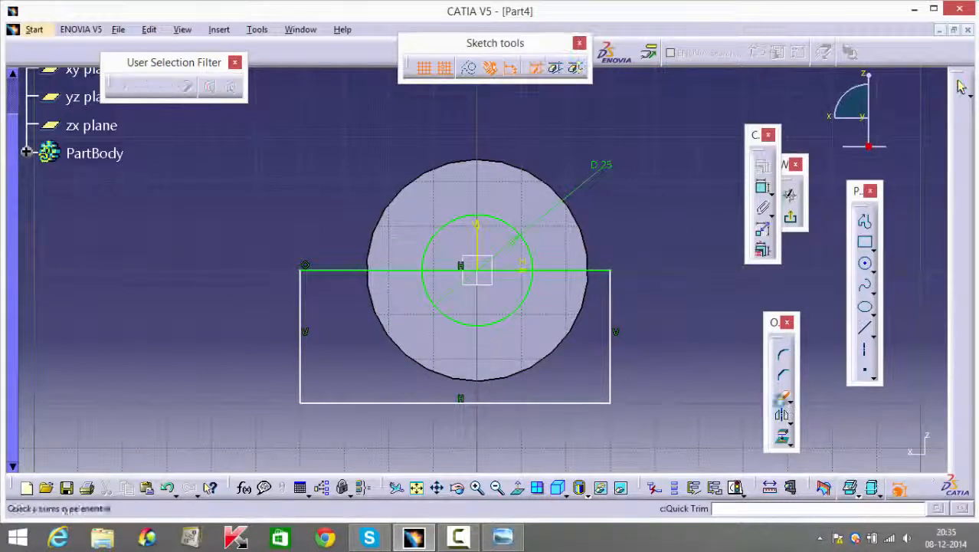
left_click(489, 326)
left_click(509, 270)
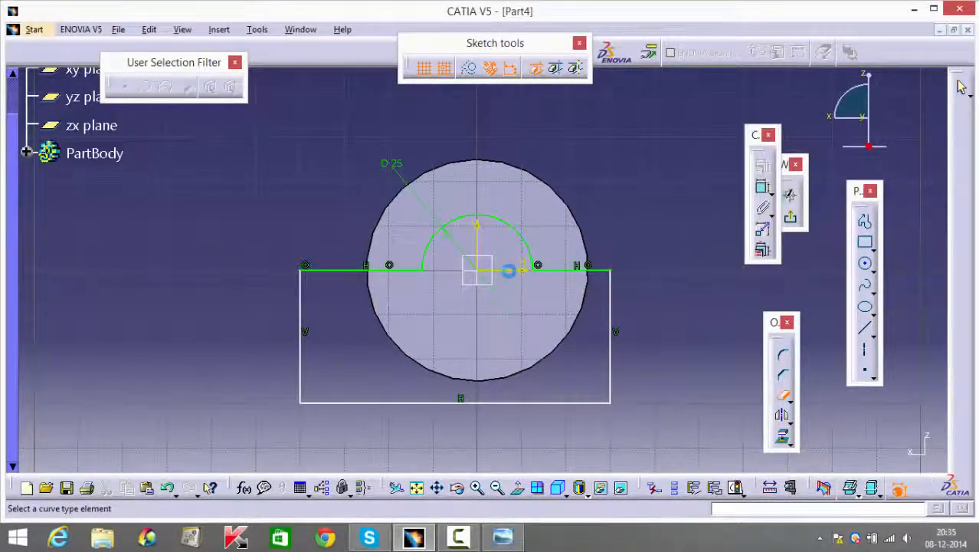
left_click(790, 217)
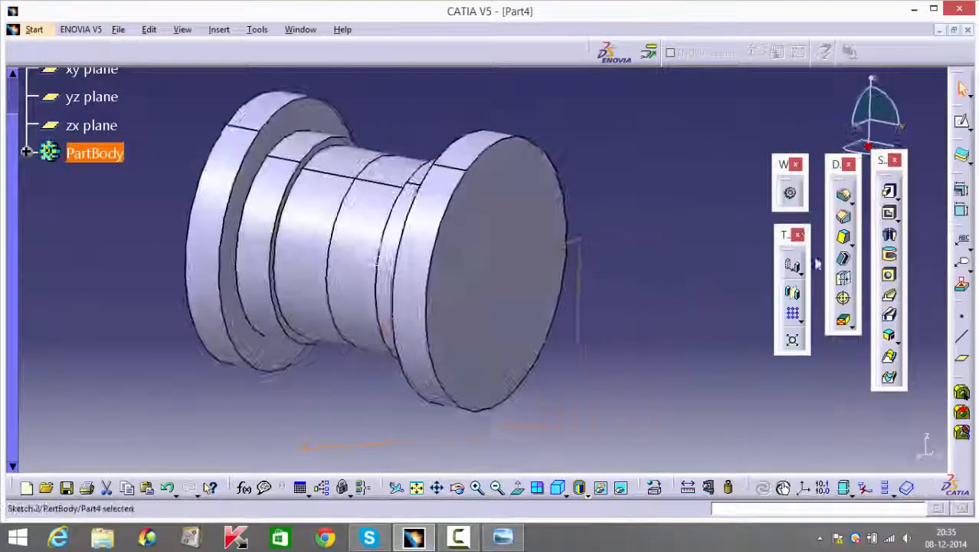
Step: Cut the half-round profile through the whole shaft as a pocket with the limit type Up to last
left_click(889, 213)
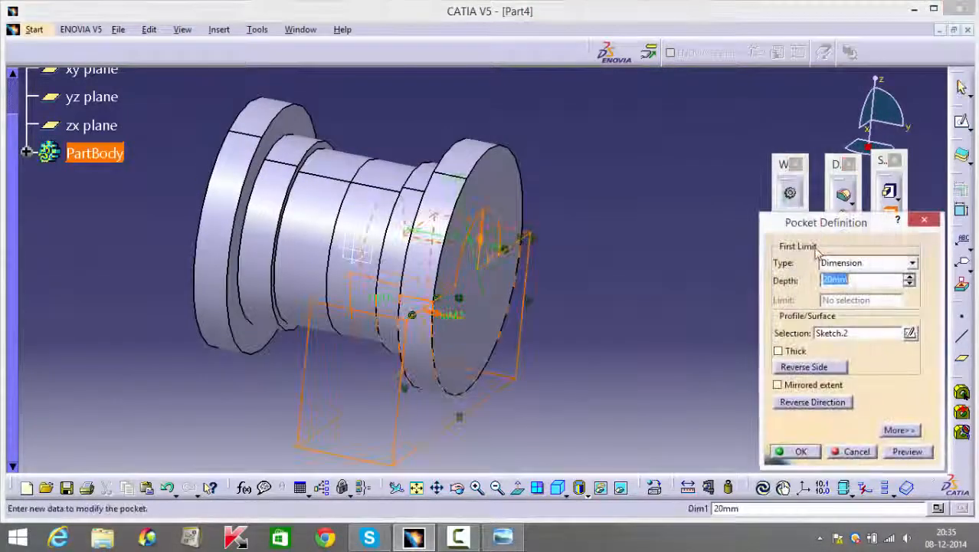
left_click(866, 263)
left_click(850, 298)
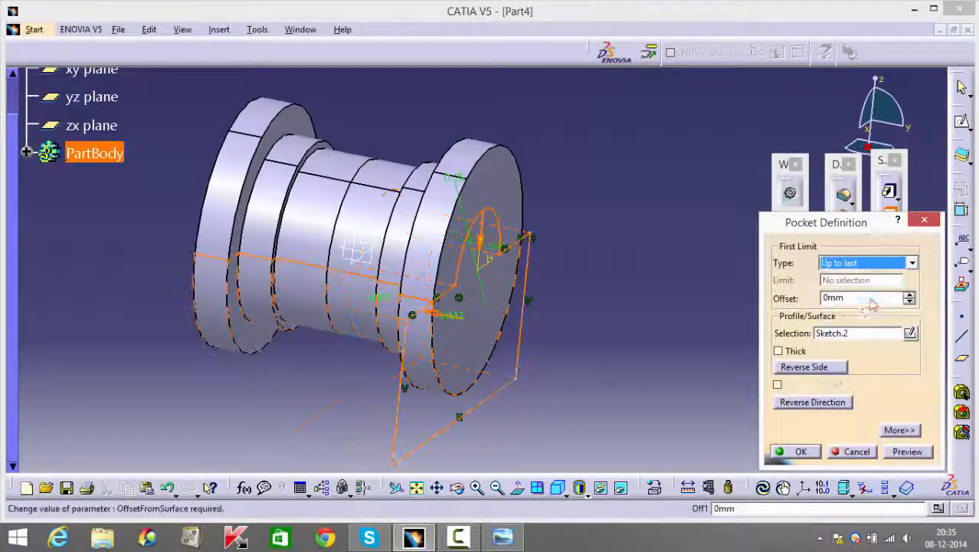
left_click(793, 452)
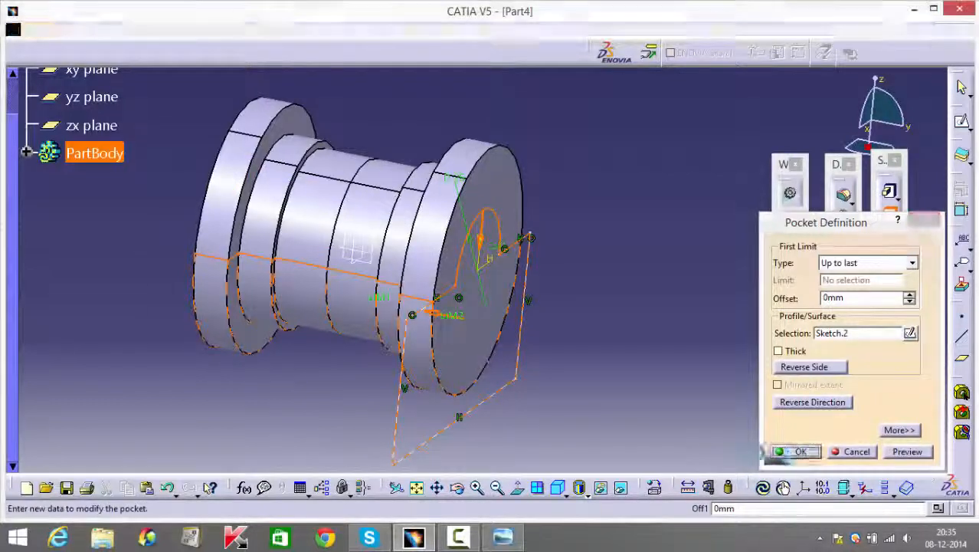
middle_click_drag(550, 355, 927, 285)
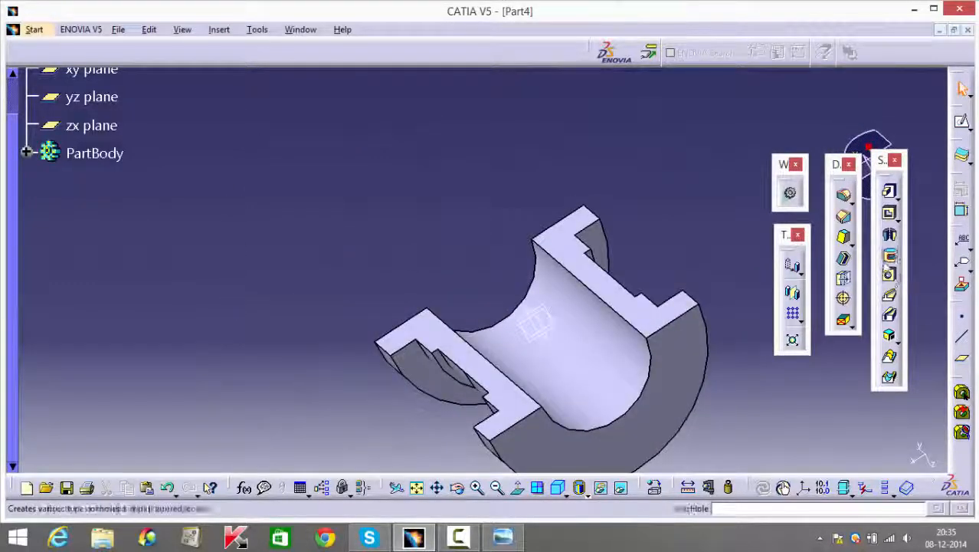
Step: Start a hole on the curved inner face of the bore and open its positioning sketch
left_click(889, 277)
middle_click_drag(563, 371, 498, 241)
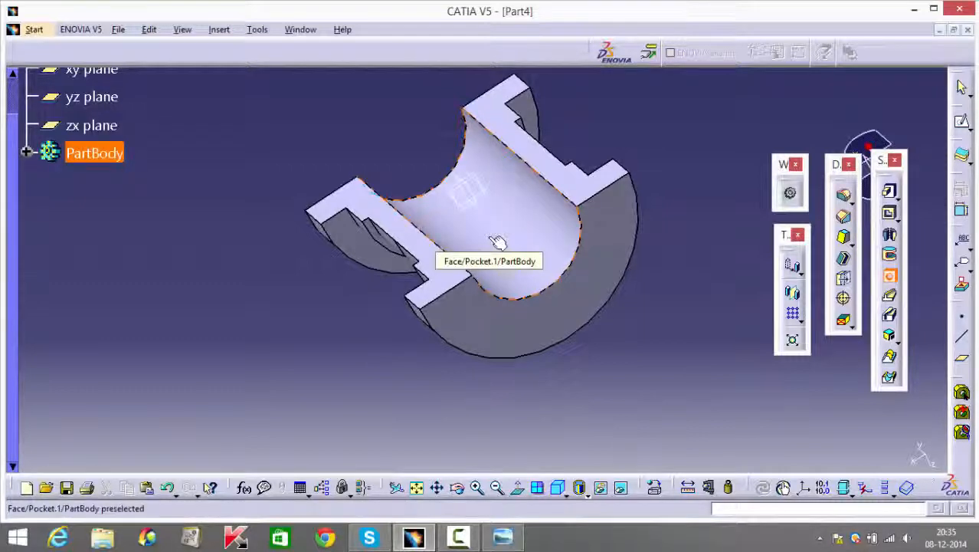
left_click(492, 236)
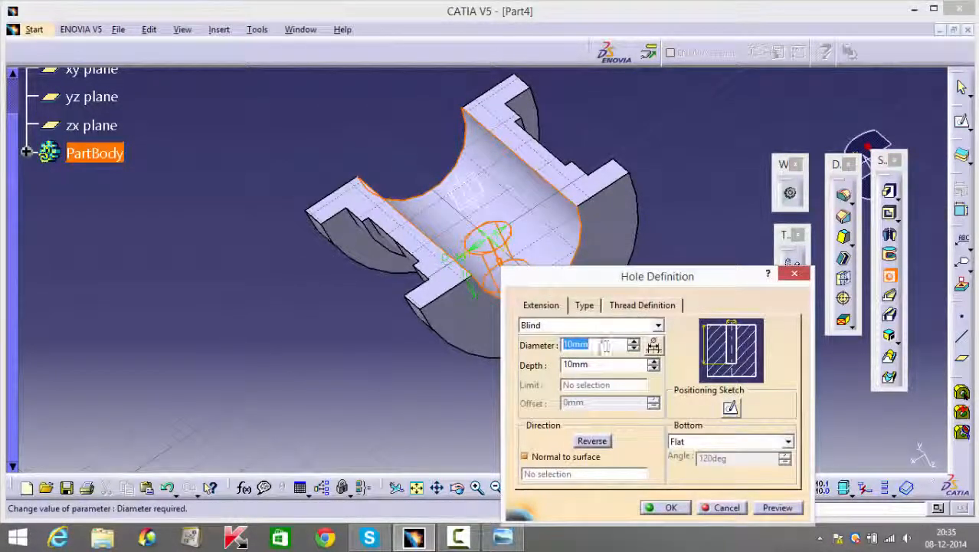
left_click(732, 408)
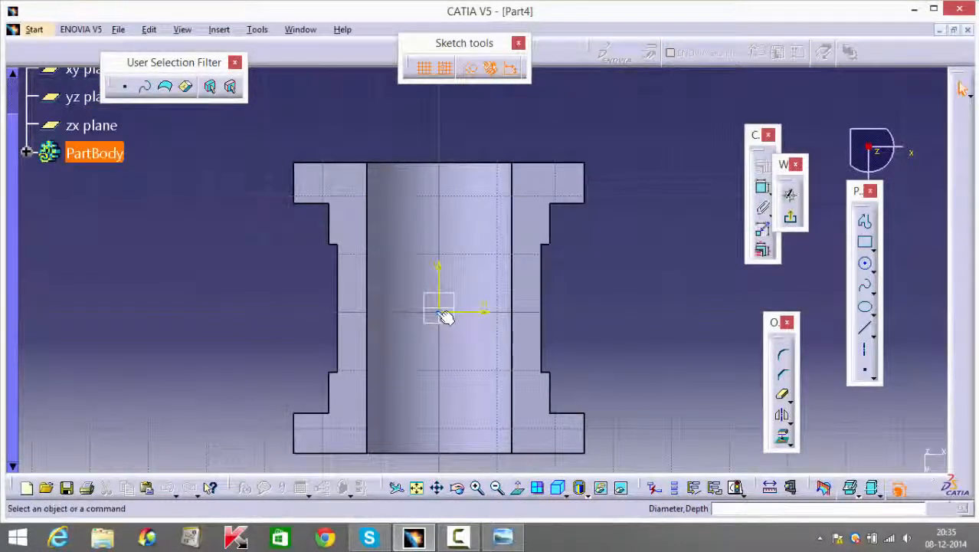
Step: Constrain the hole's centre point to be coincident with the xy plane in the positioning sketch
left_click_drag(444, 314, 448, 256)
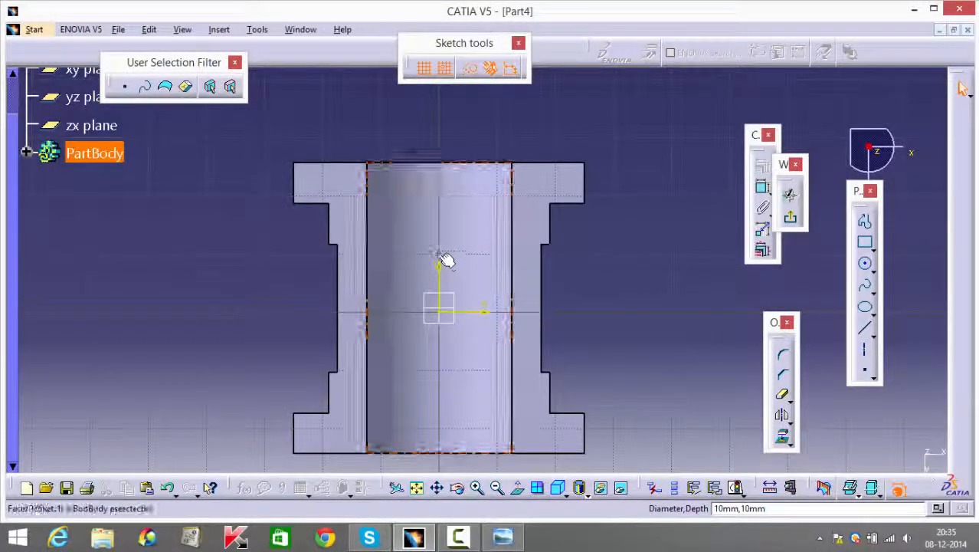
left_click(439, 308, "ctrl")
left_click(762, 167)
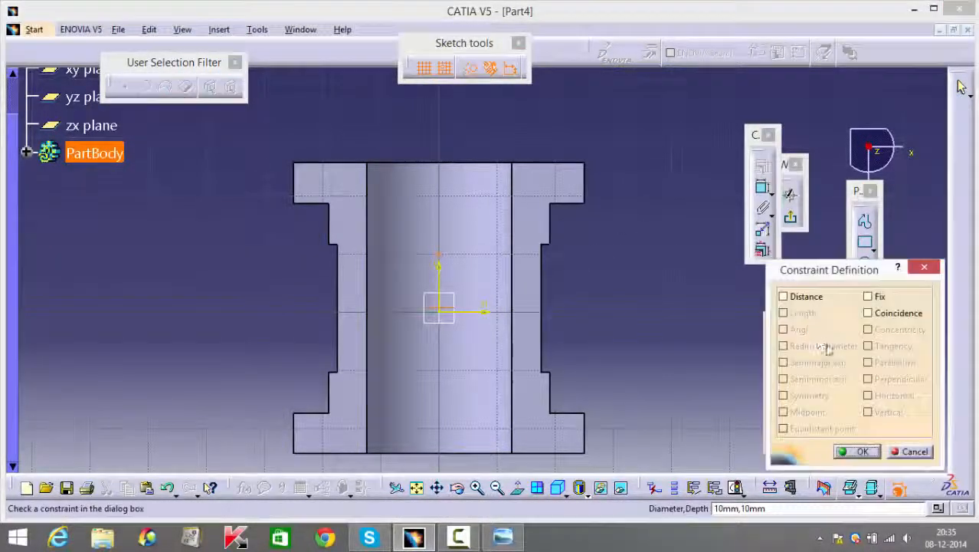
left_click(868, 312)
mouse_move(558, 313)
middle_mouse_down()
mouse_move(586, 339)
mouse_move(468, 323)
middle_mouse_up()
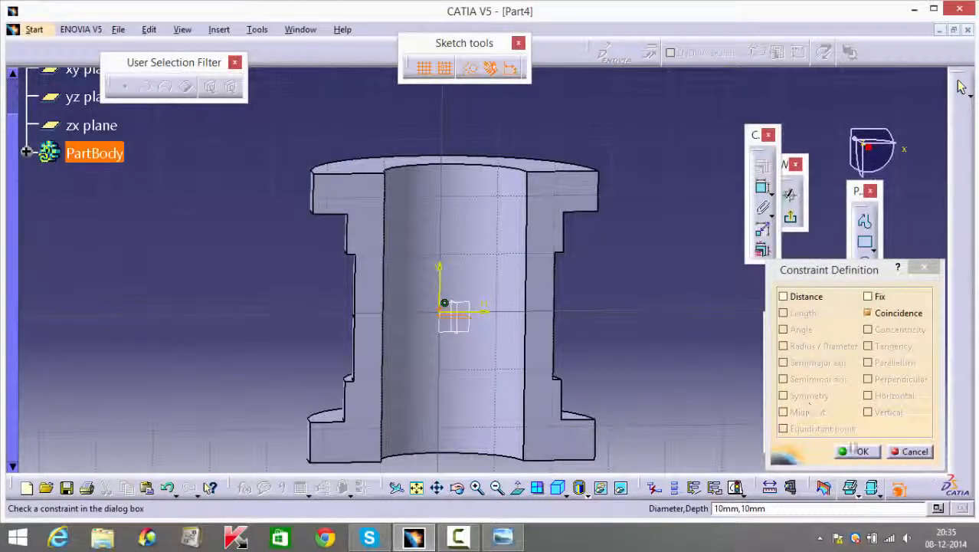
left_click(857, 451)
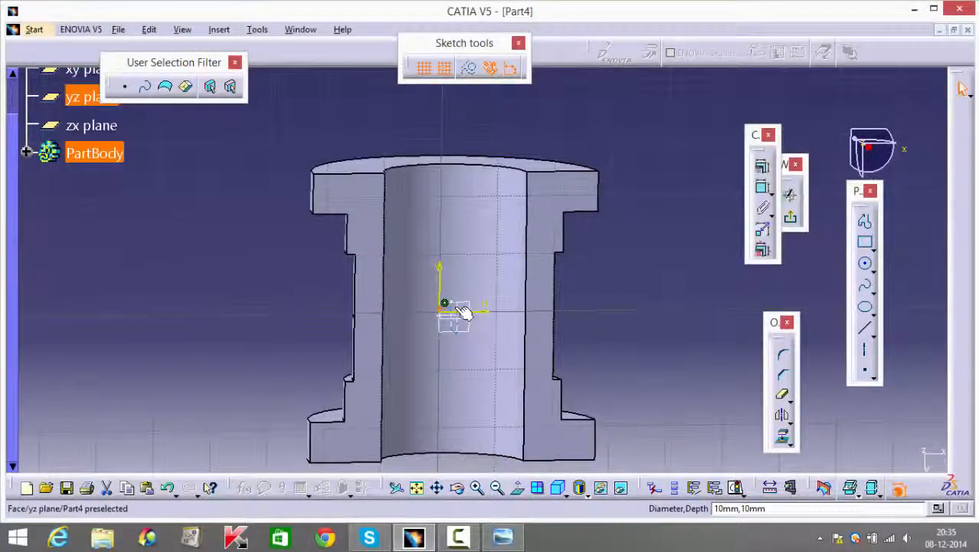
Step: Constrain the hole's centre point to be coincident with the yz plane and exit the positioning sketch
left_click(789, 167)
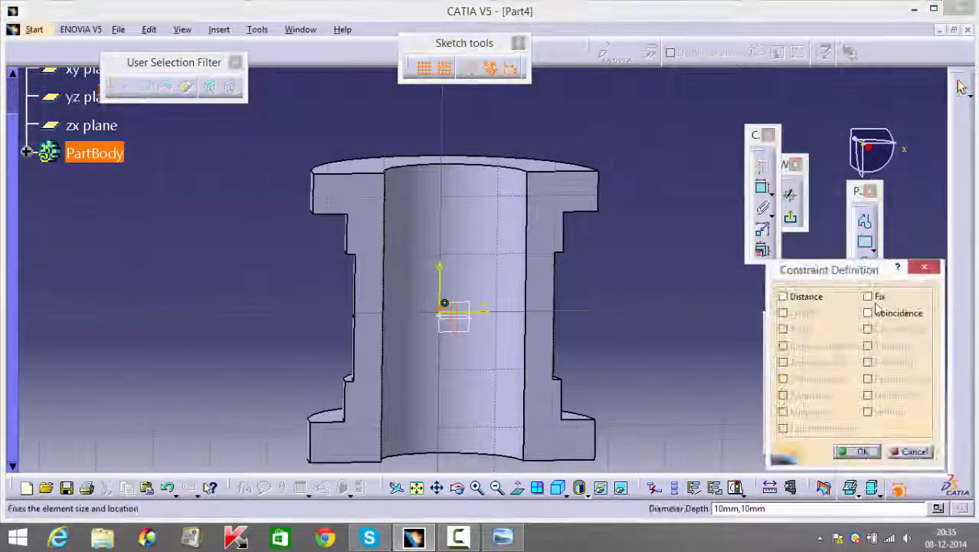
left_click(868, 313)
left_click(857, 451)
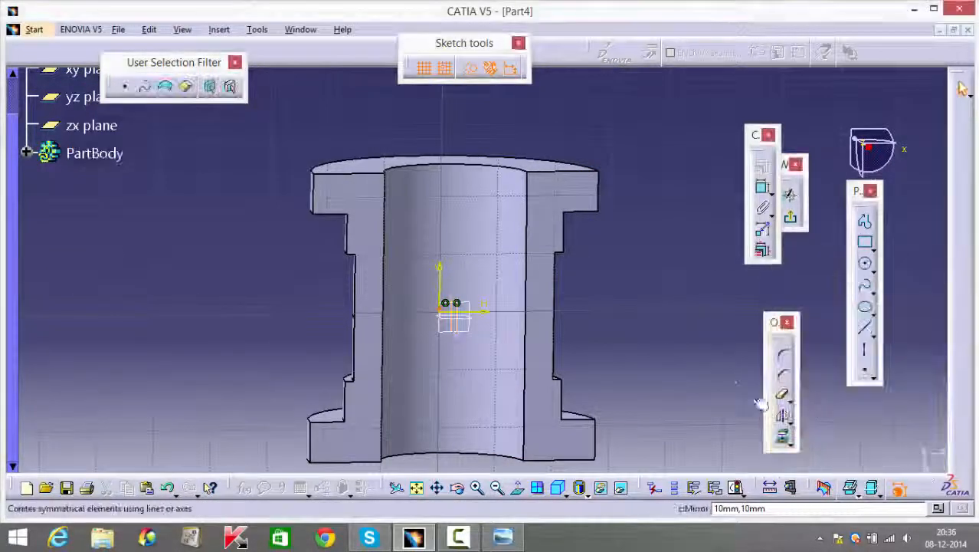
mouse_move(695, 342)
middle_mouse_down()
mouse_move(570, 389)
mouse_move(494, 277)
mouse_move(588, 350)
middle_mouse_up()
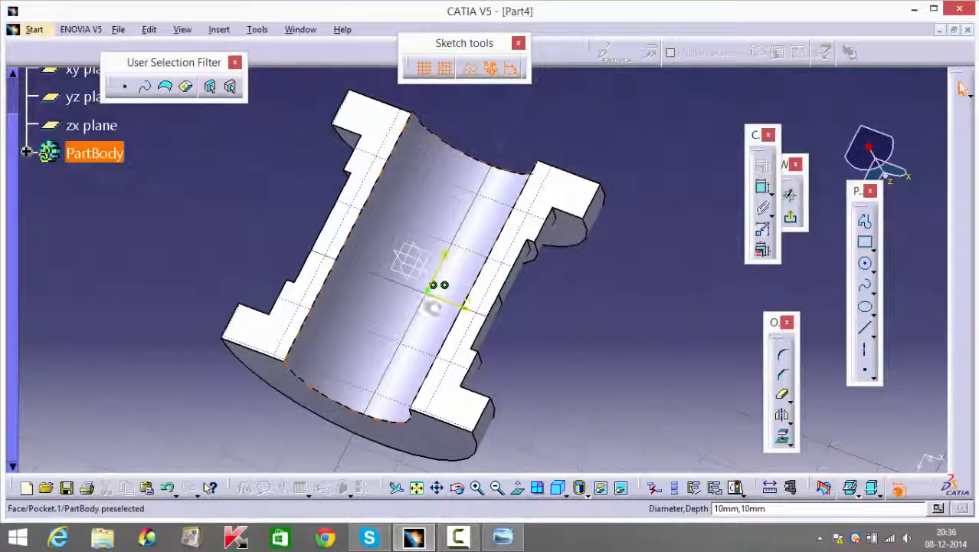
left_click(793, 219)
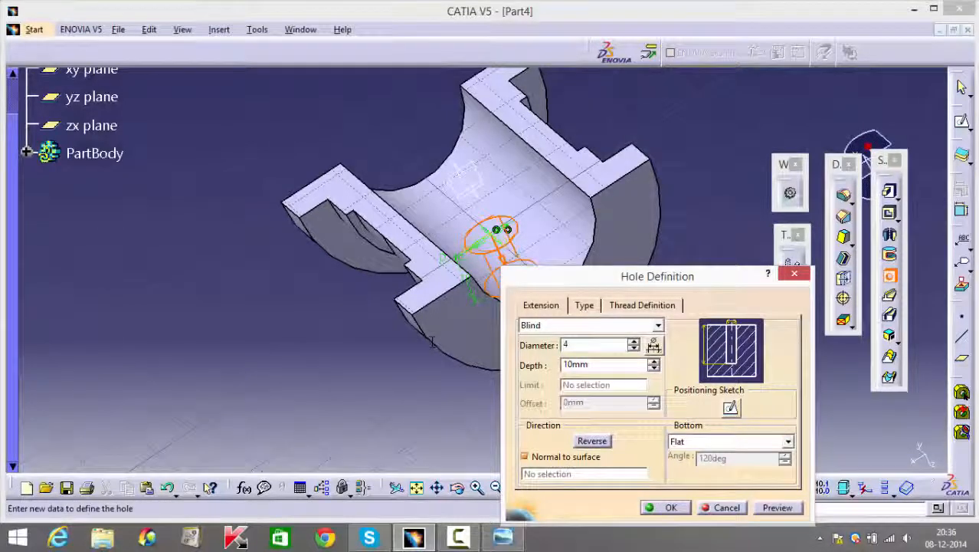
Step: Create the blind hole through the bushing wall with a 4 mm diameter, 10 mm depth and a flat bottom
left_click(616, 365)
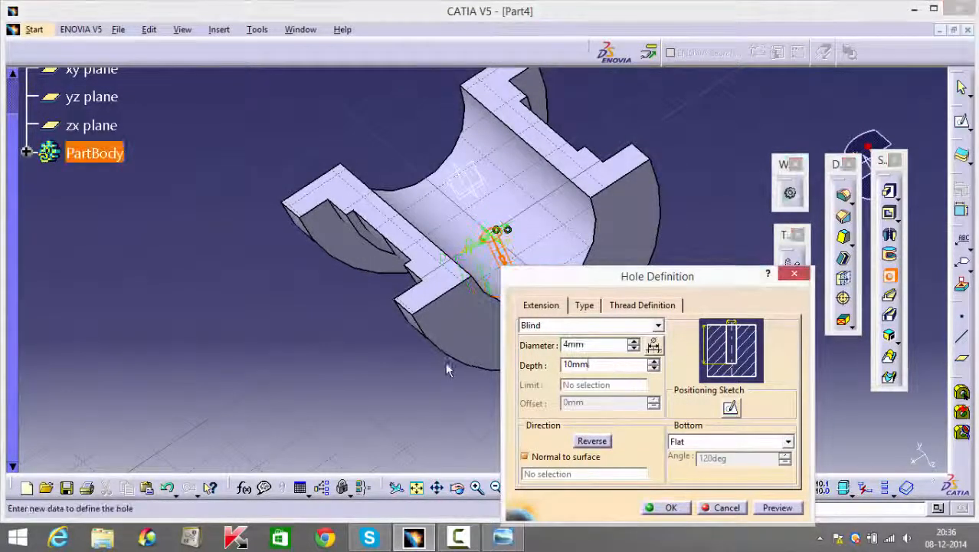
middle_click_drag(346, 200, 546, 93)
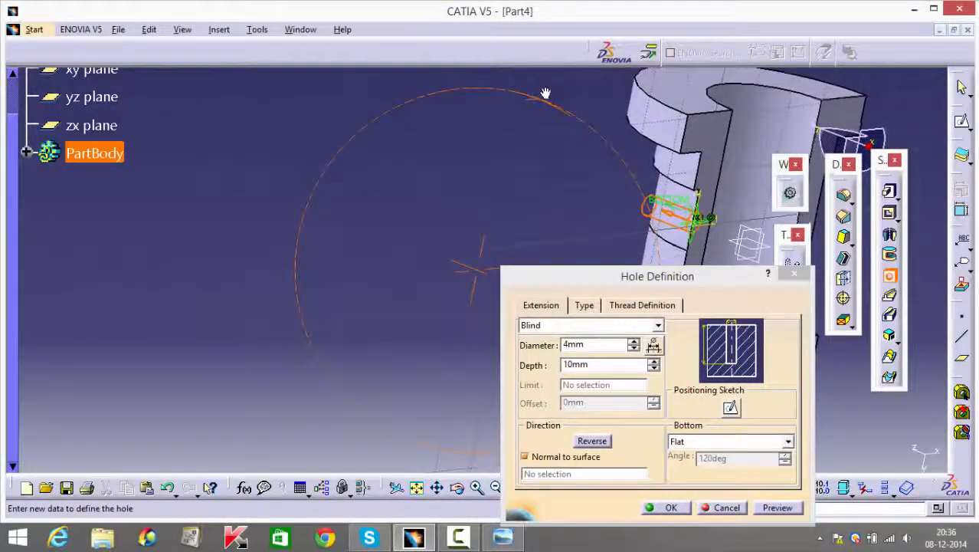
middle_click_drag(528, 165, 460, 236)
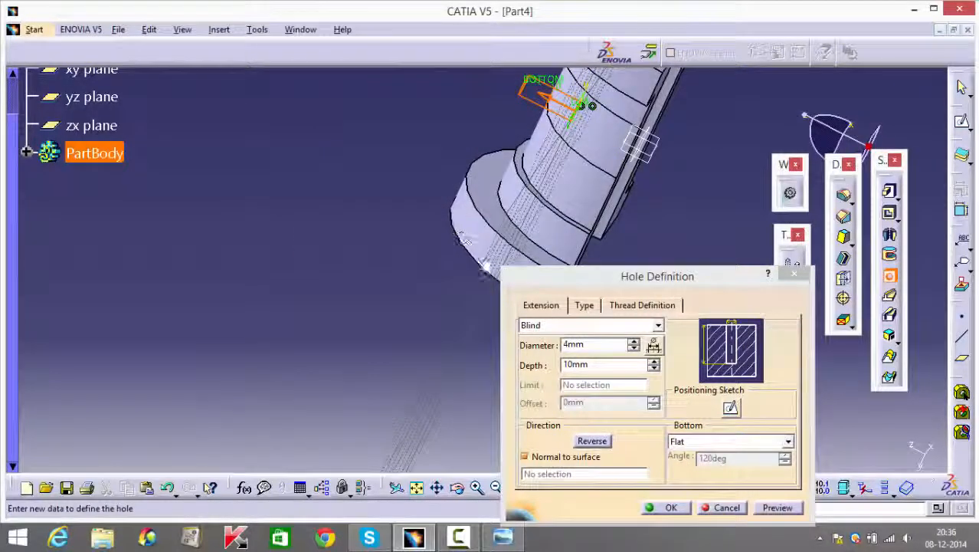
left_click(670, 506)
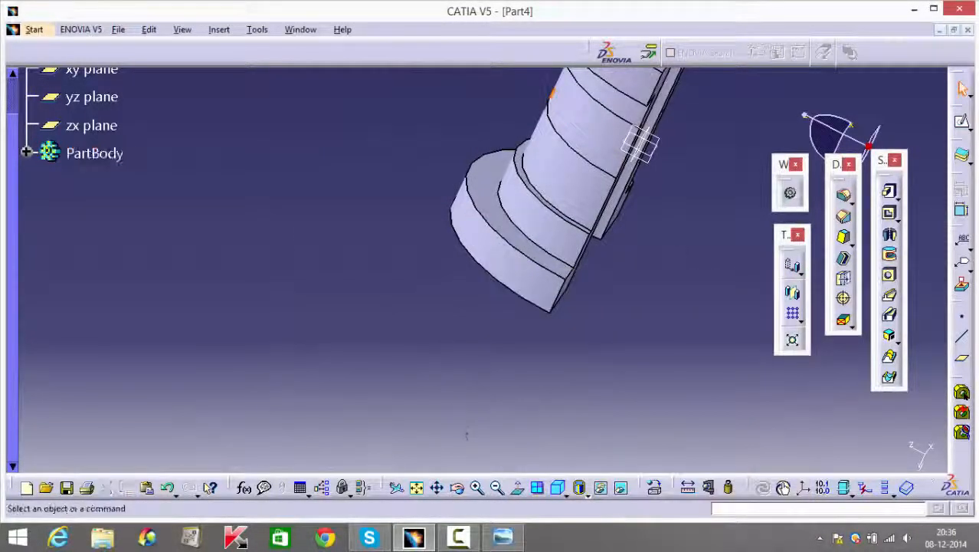
middle_click_drag(542, 360, 634, 351)
middle_click_drag(734, 308, 693, 141)
Step: Minimize the open part windows and create a new part in Part Design
left_click(940, 30)
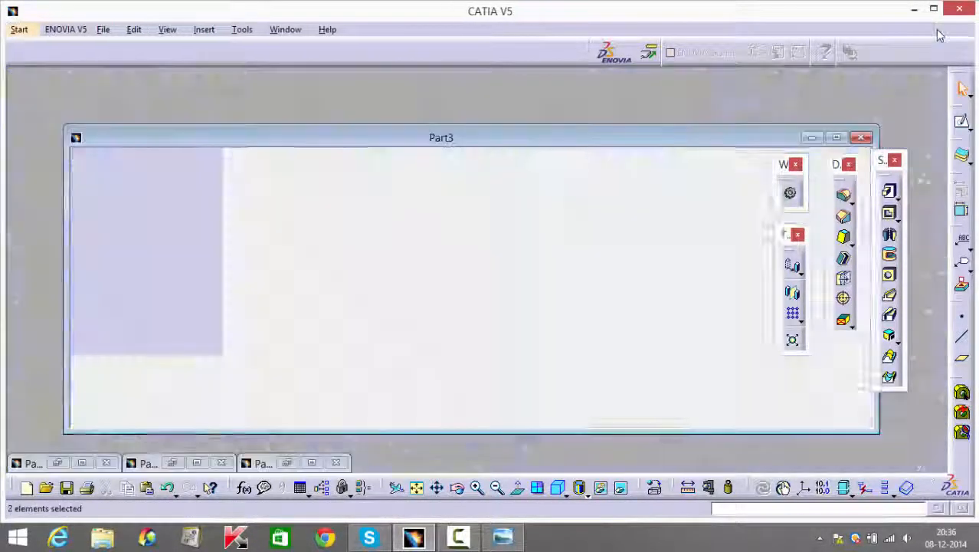
left_click(812, 139)
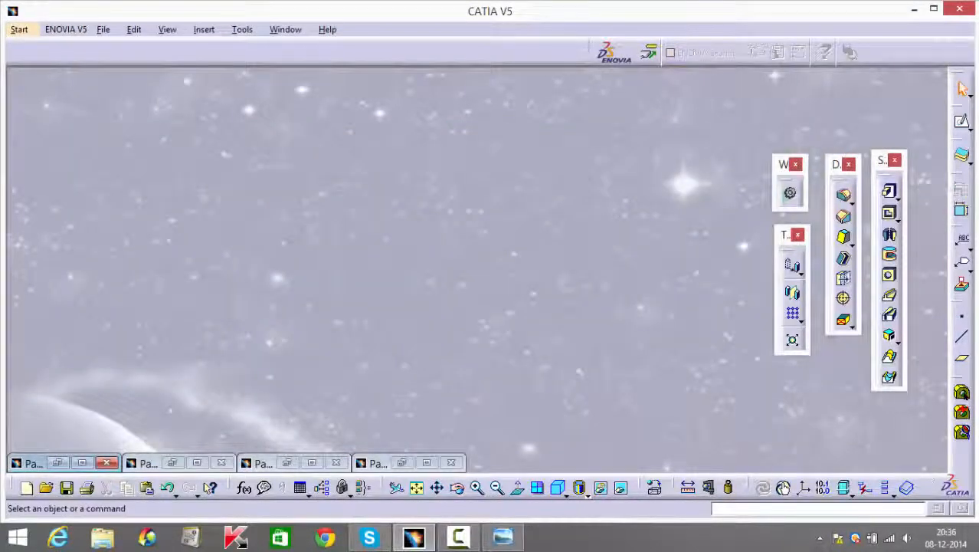
left_click(23, 31)
mouse_move(46, 64)
left_click(227, 63)
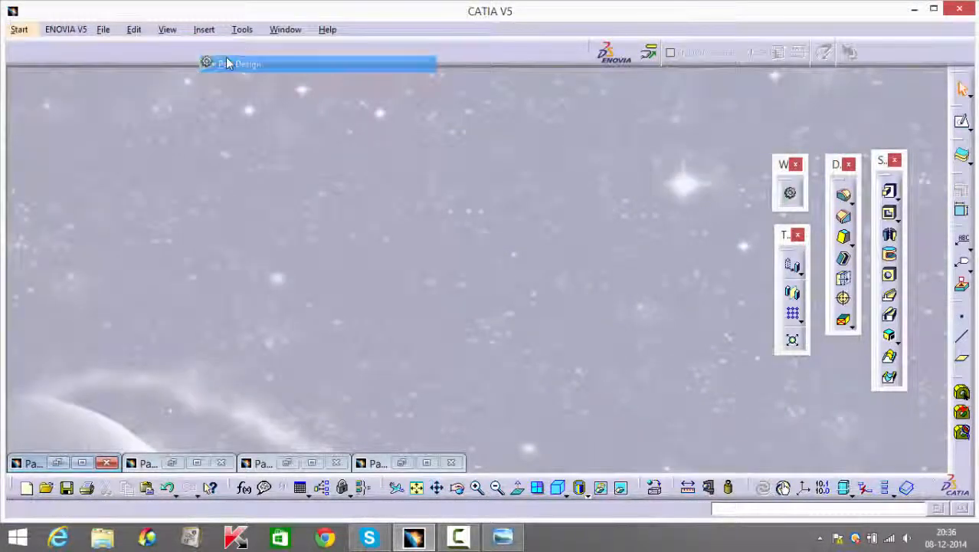
left_click_drag(677, 175, 555, 154)
left_click(753, 154)
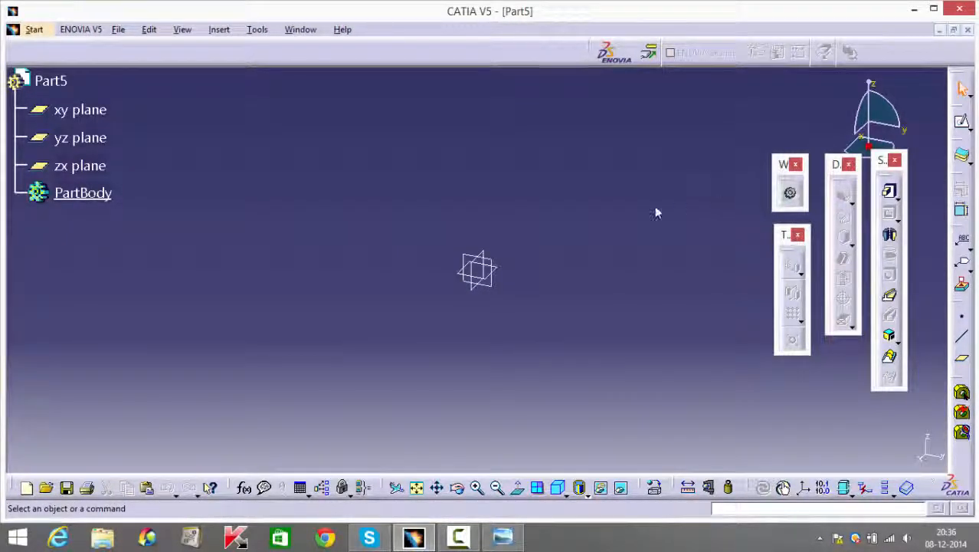
Step: Check the plummer block reference drawing and open a new sketch on the yz plane
left_click(500, 265)
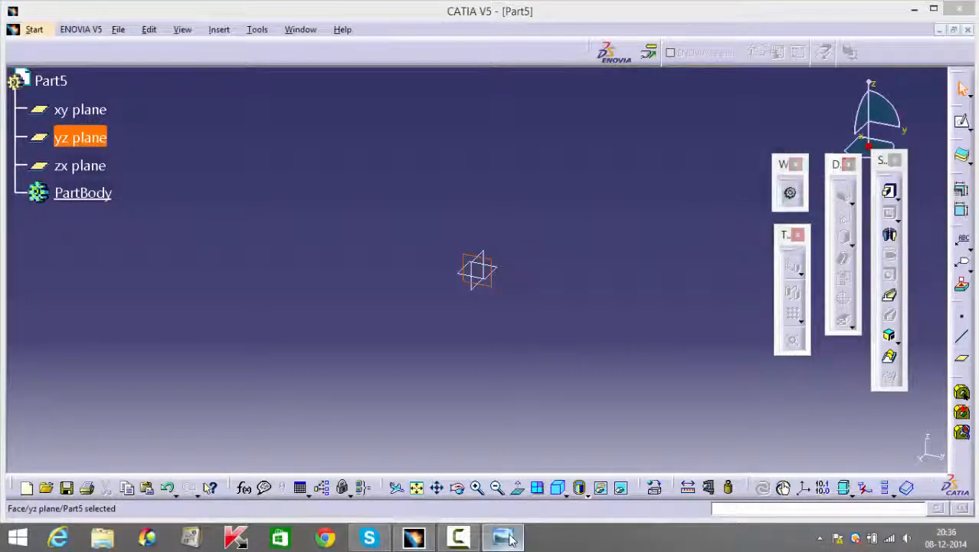
left_click(506, 538)
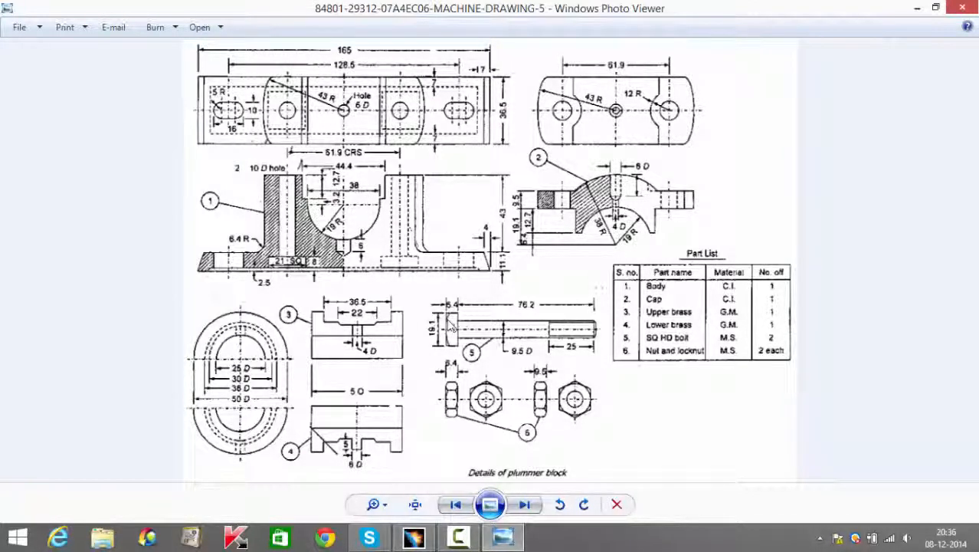
left_click(506, 537)
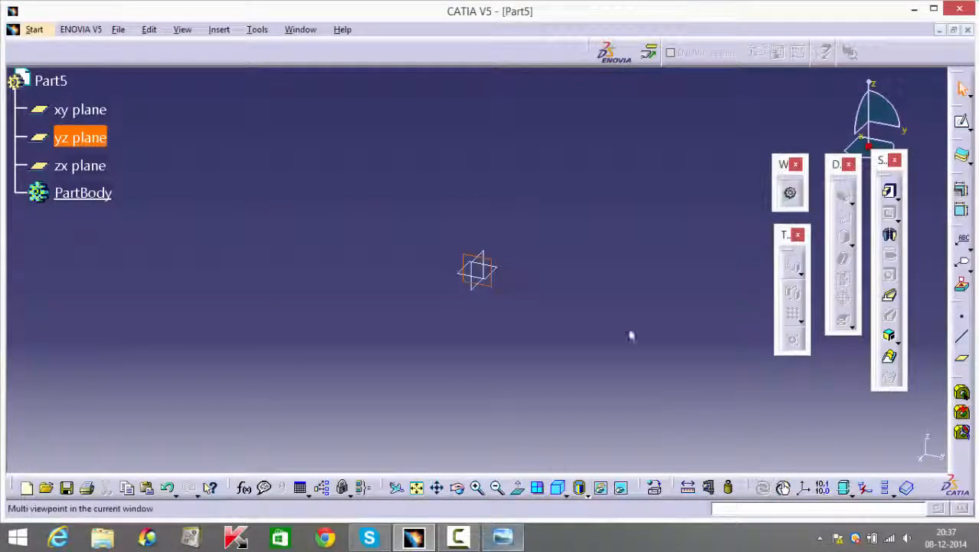
left_click(963, 123)
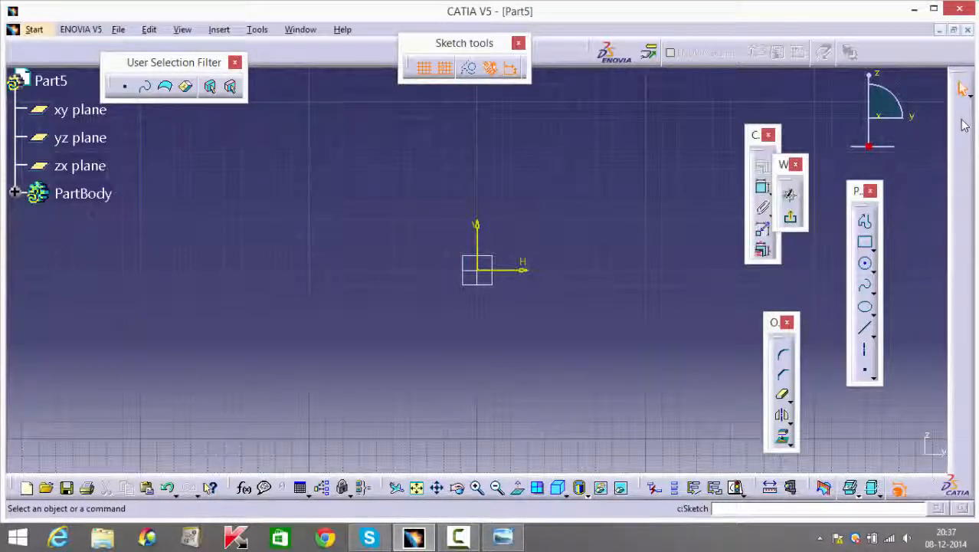
left_click(460, 539)
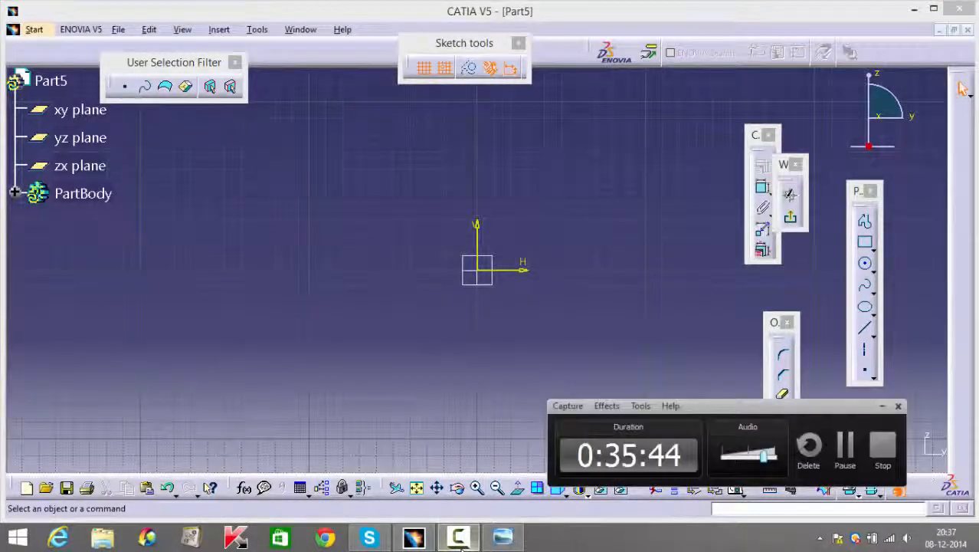
left_click(459, 539)
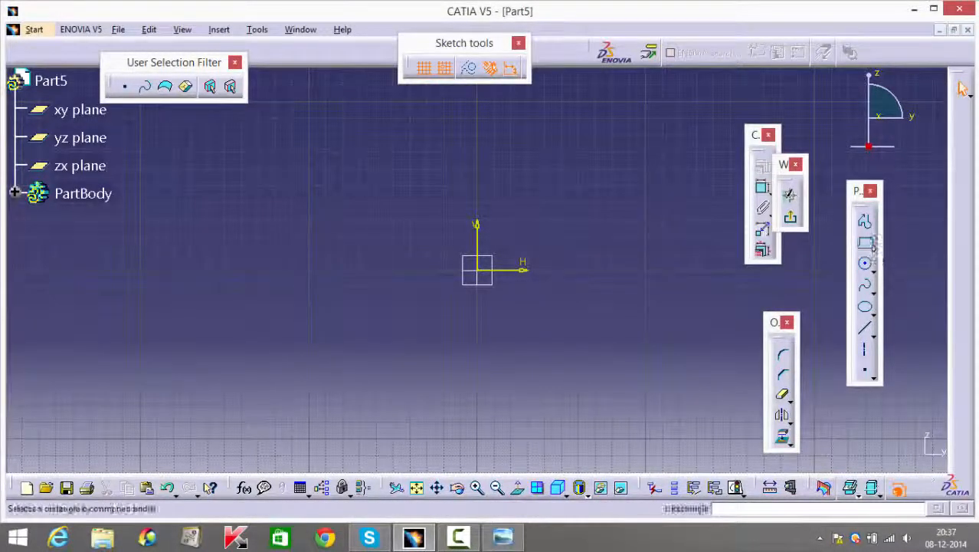
Step: Sketch a tilted parallelogram above the sketch origin, extending to both sides of the vertical axis
left_click(869, 243)
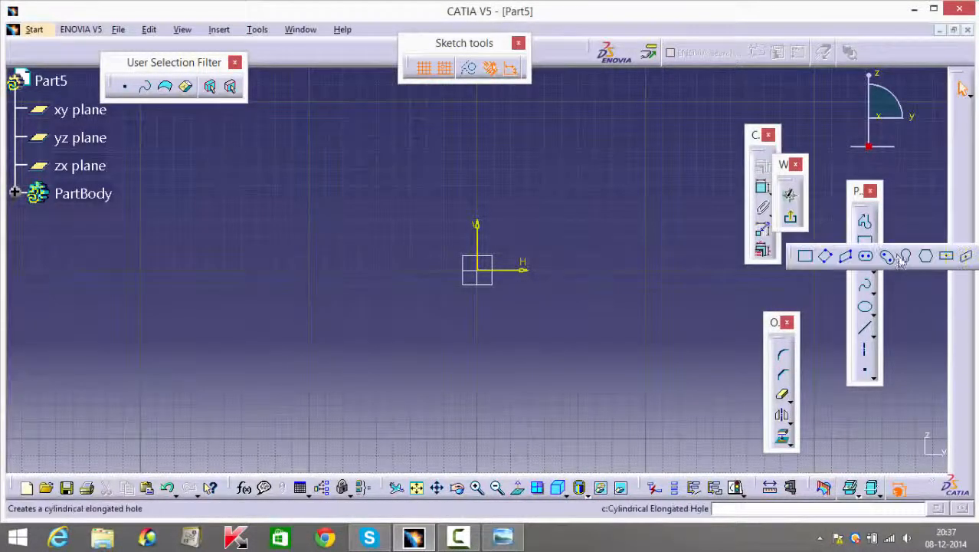
left_click(848, 259)
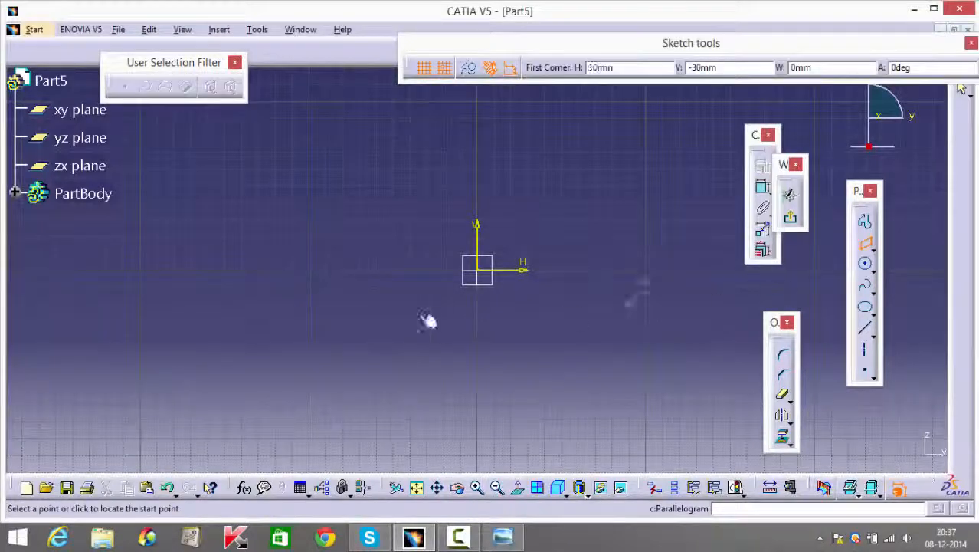
left_click(443, 153)
left_click(377, 206)
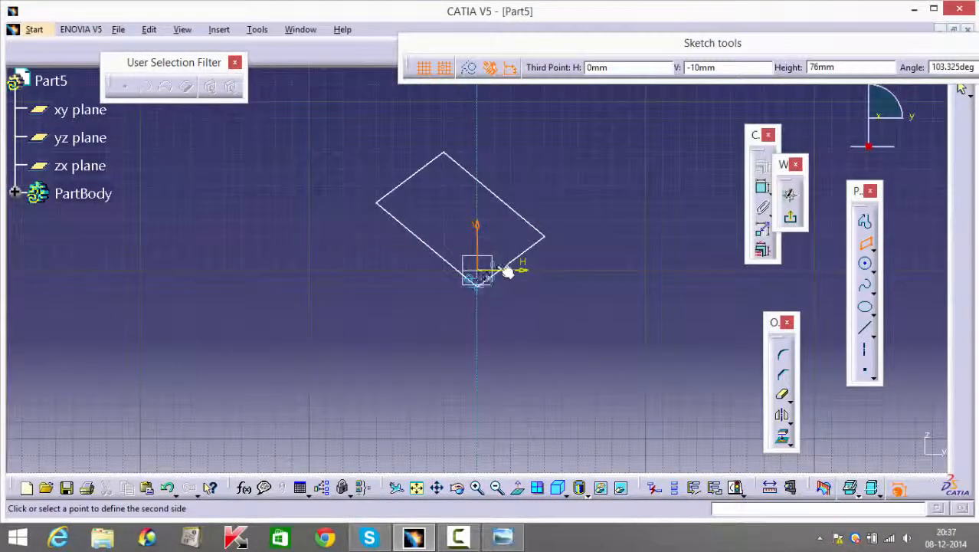
left_click(537, 242)
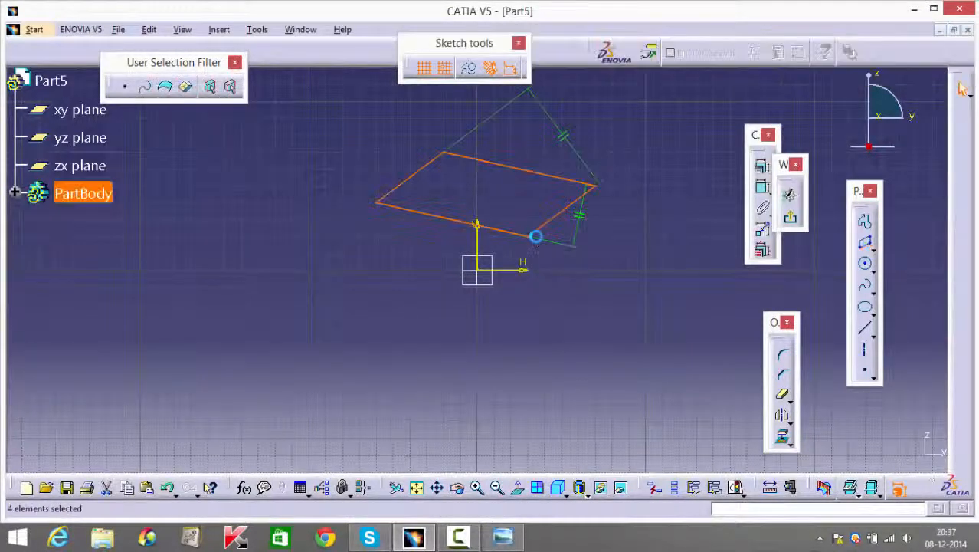
left_click(643, 209)
Step: Delete both parallelism constraints from the parallelogram
left_click(567, 138)
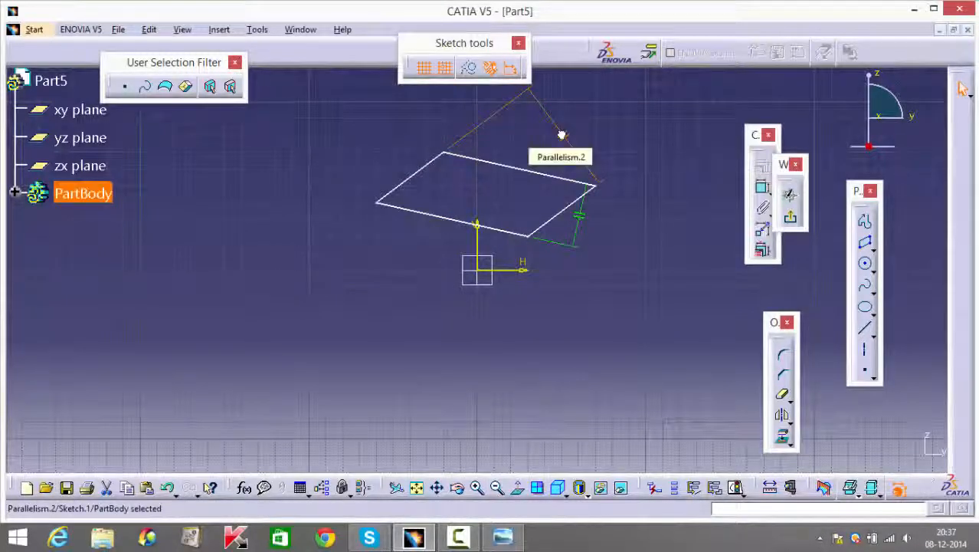
key("Delete")
left_click(582, 216)
key("Delete")
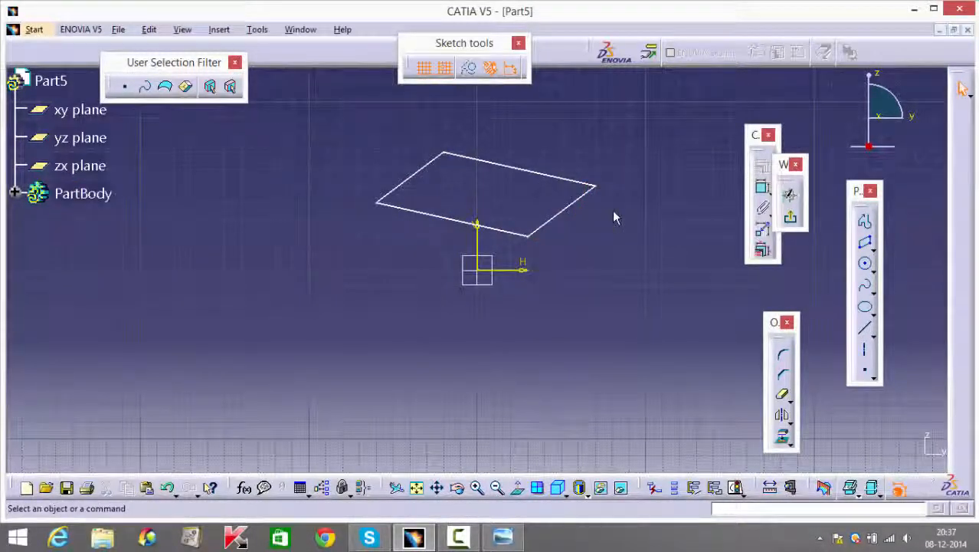
Step: Constrain the angle between the quadrilateral's upper and left edges to 90 degrees, and pull the lower edge down to uncross the outline
middle_click_drag(610, 201, 641, 292)
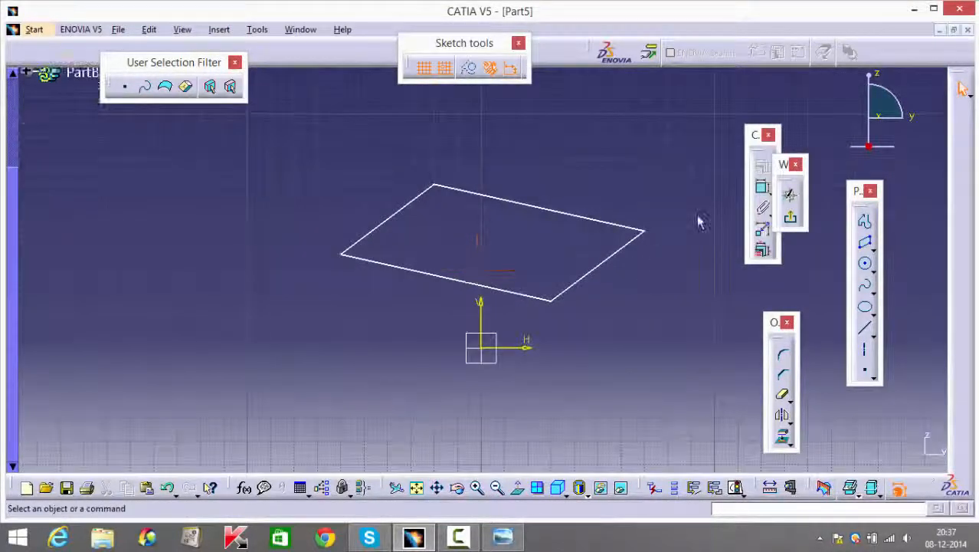
left_click(763, 189)
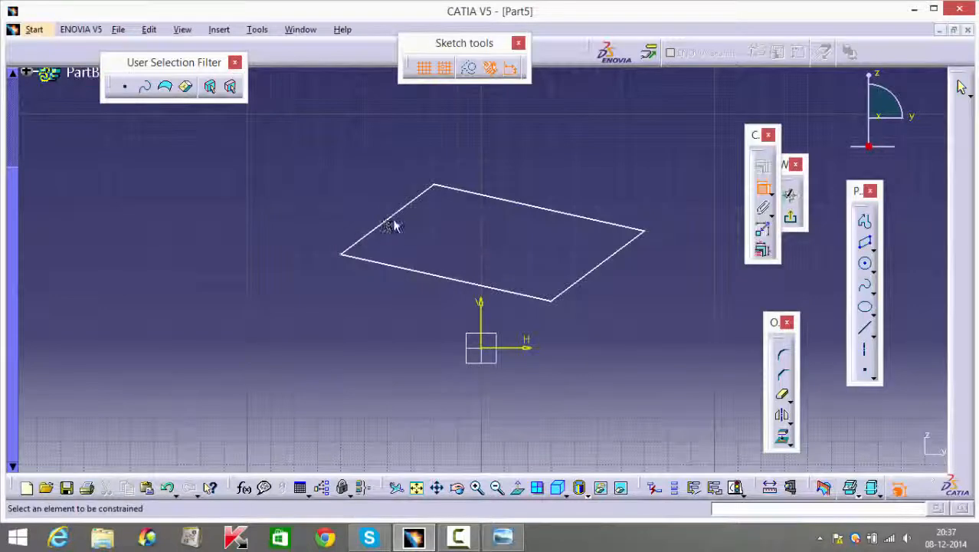
left_click(394, 217)
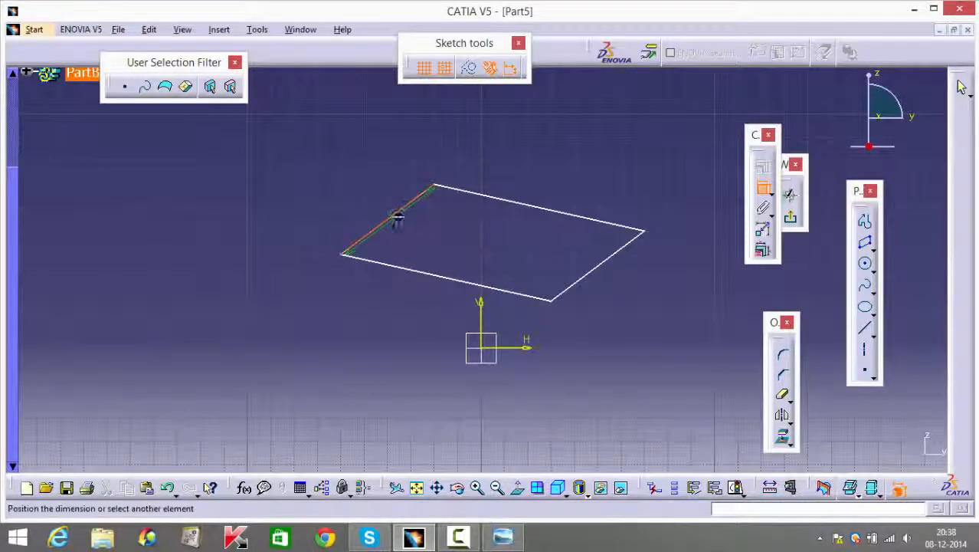
left_click(515, 204)
left_click(455, 224)
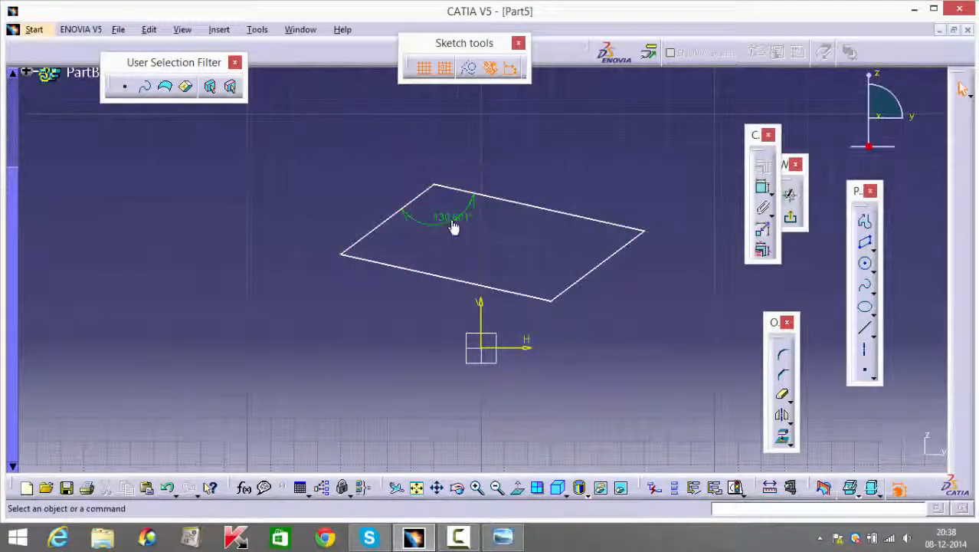
left_click(453, 224)
double_click(452, 219)
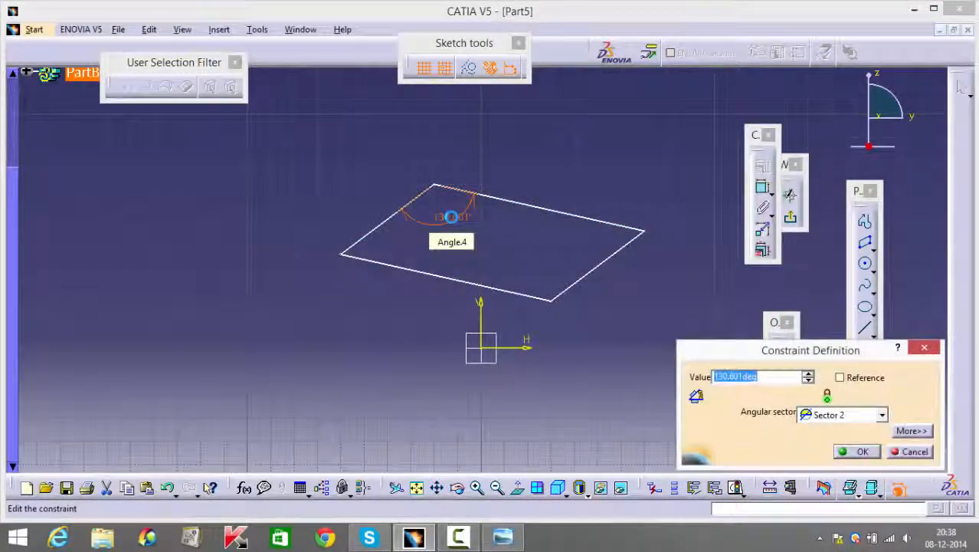
key("Return")
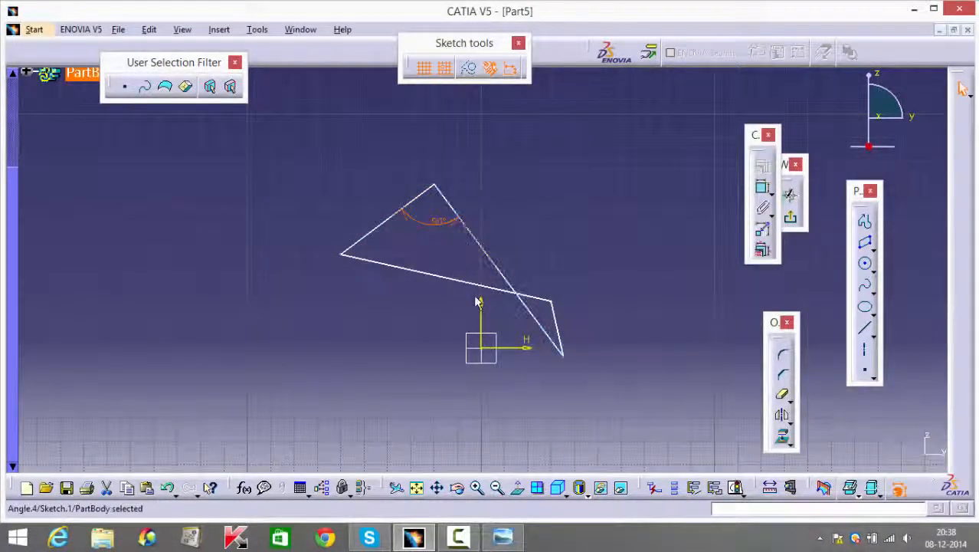
mouse_move(486, 289)
left_mouse_down()
mouse_move(437, 325)
mouse_move(322, 302)
mouse_move(318, 420)
mouse_move(469, 404)
mouse_move(472, 380)
left_mouse_up()
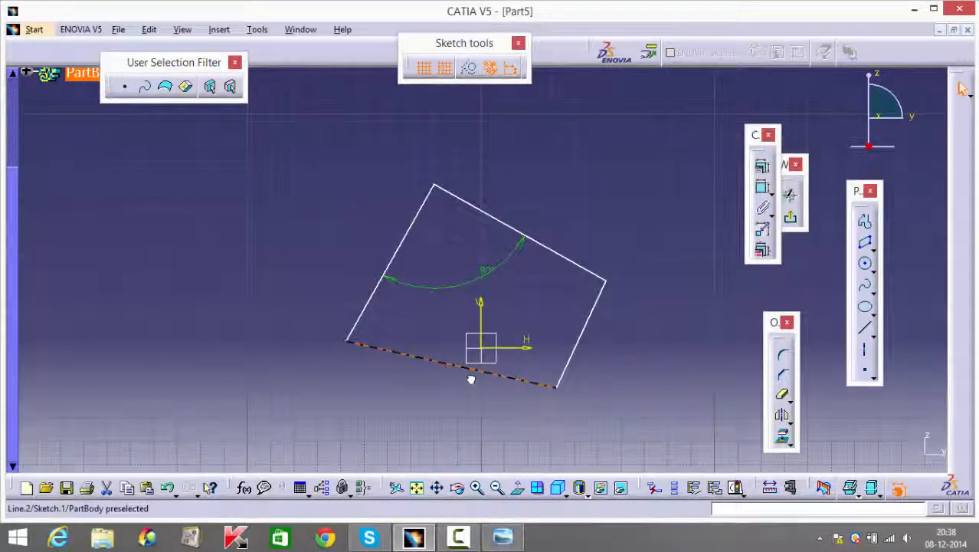
Step: Constrain the angle between the quadrilateral's lower and right edges to 90 degrees
left_click(762, 187)
left_click(526, 382)
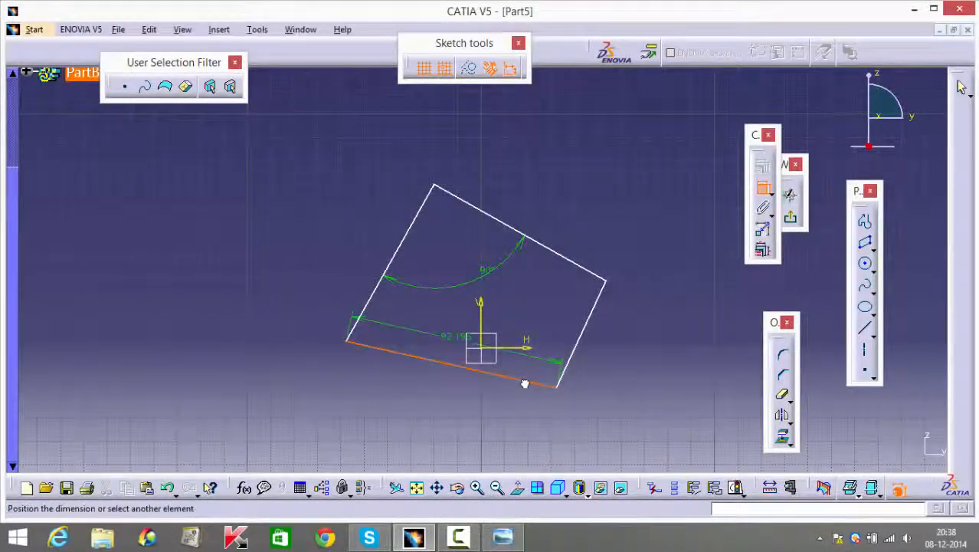
left_click(583, 346)
left_click(543, 360)
double_click(542, 349)
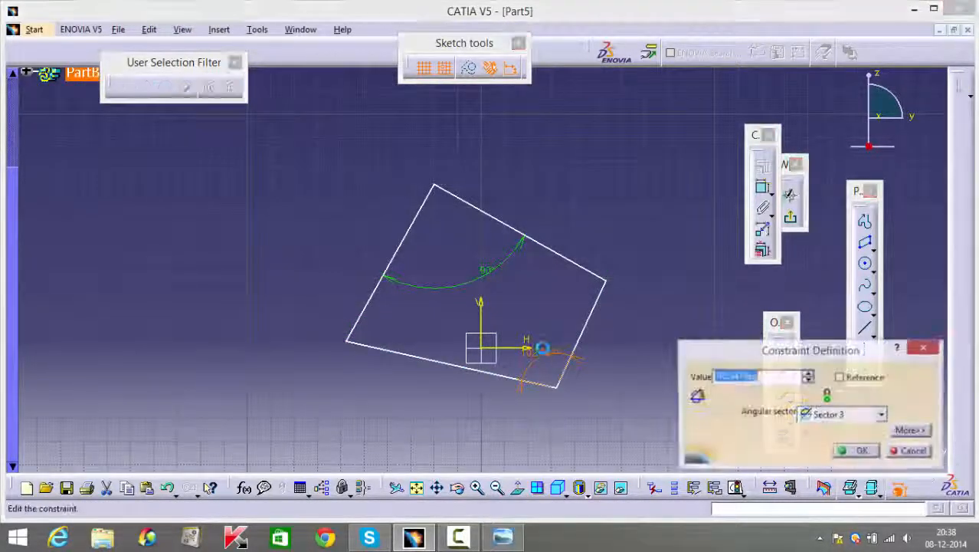
type("90")
key("Return")
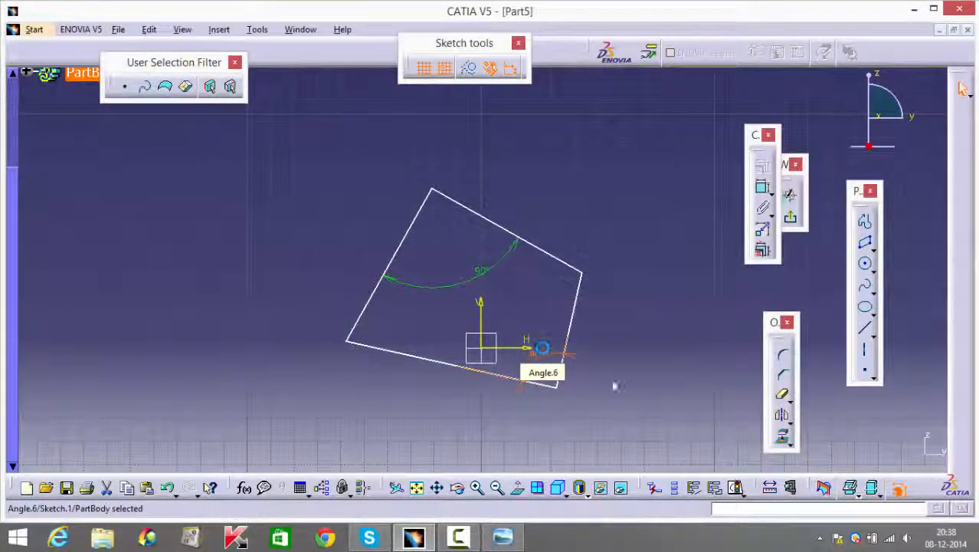
Step: Constrain the angle between the quadrilateral's upper and right edges to 90 degrees
left_click(762, 187)
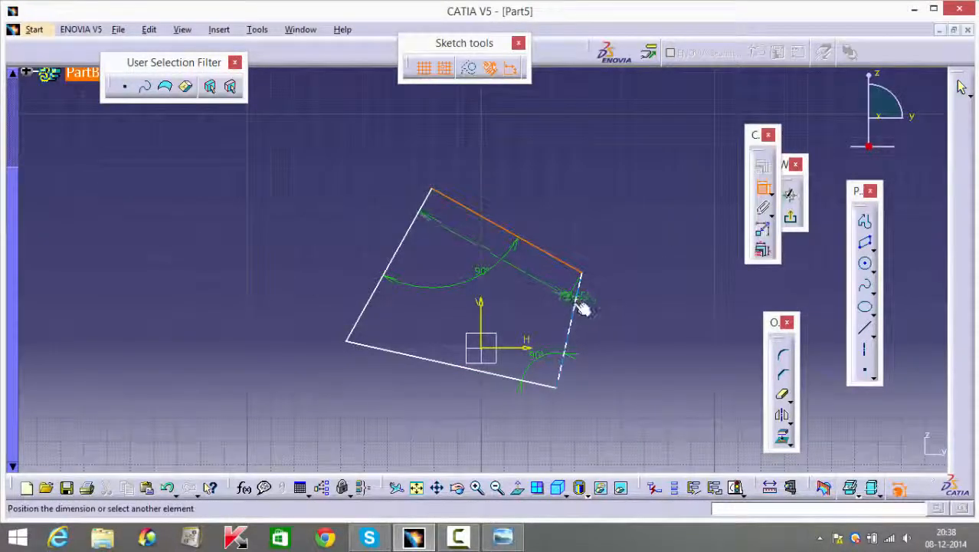
left_click(571, 302)
left_click(546, 288)
double_click(546, 291)
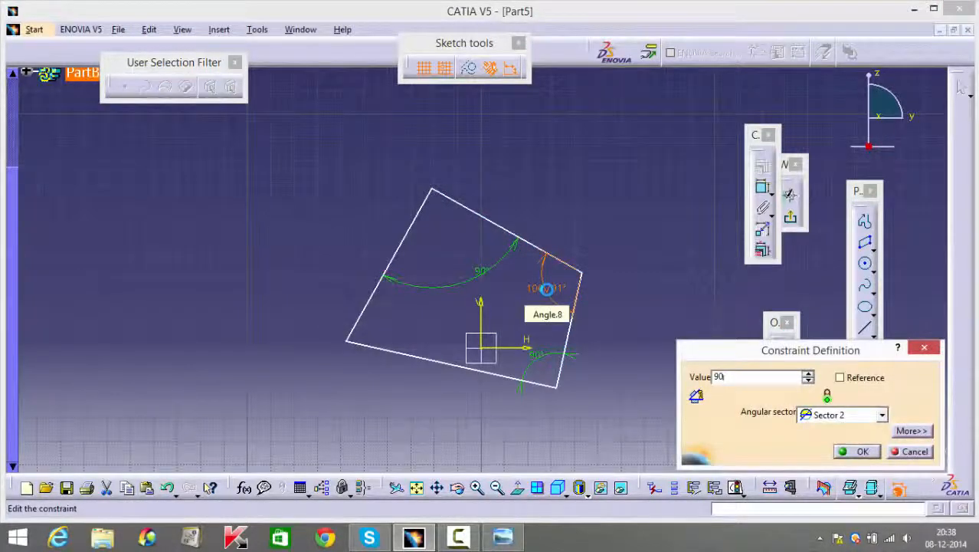
type("90")
key("Return")
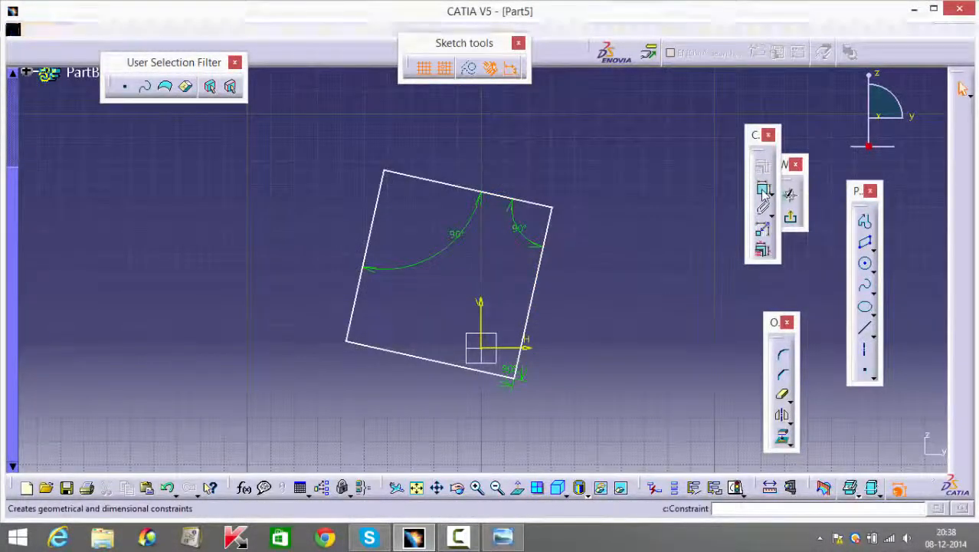
Step: Try to add an angle constraint between the left and lower edges of the rectangle
left_click(763, 190)
left_click(360, 305)
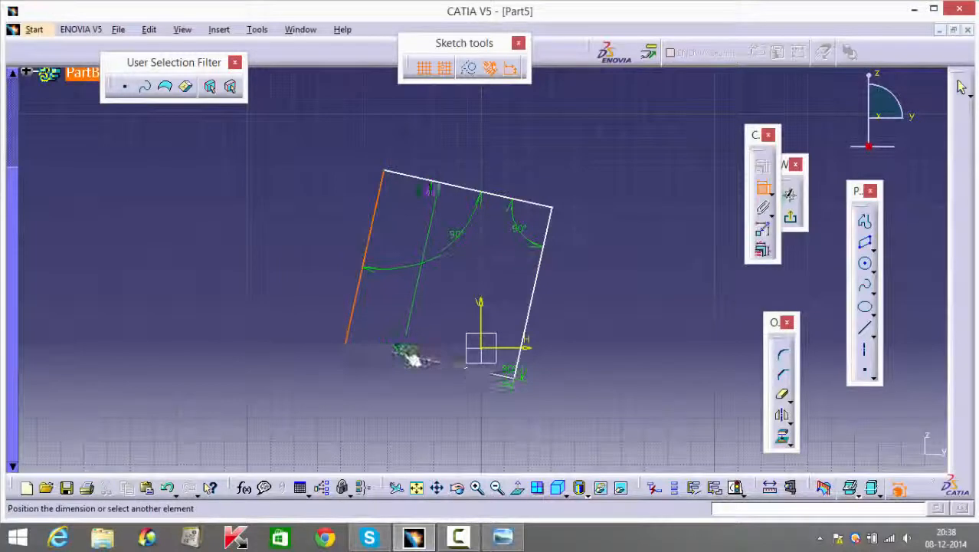
left_click(414, 357)
left_click(399, 320)
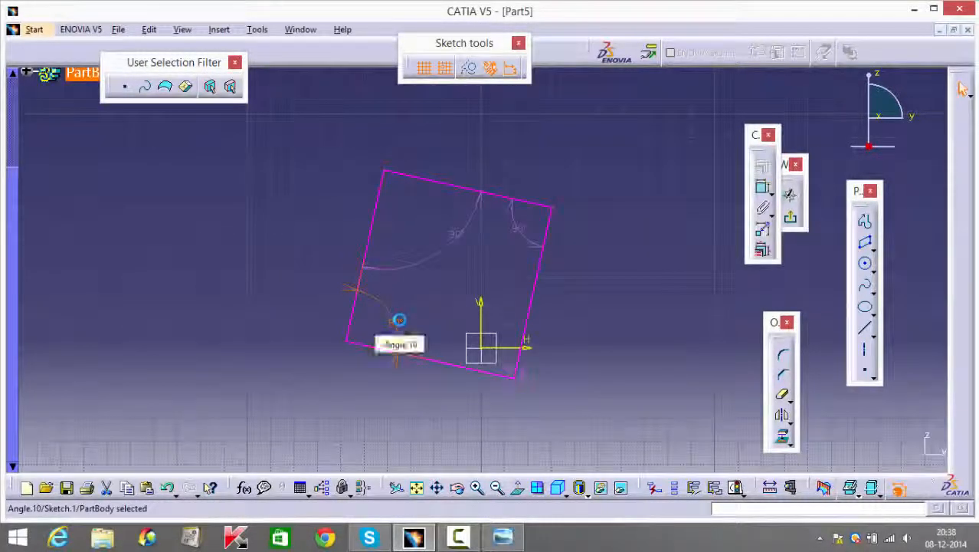
key("Delete")
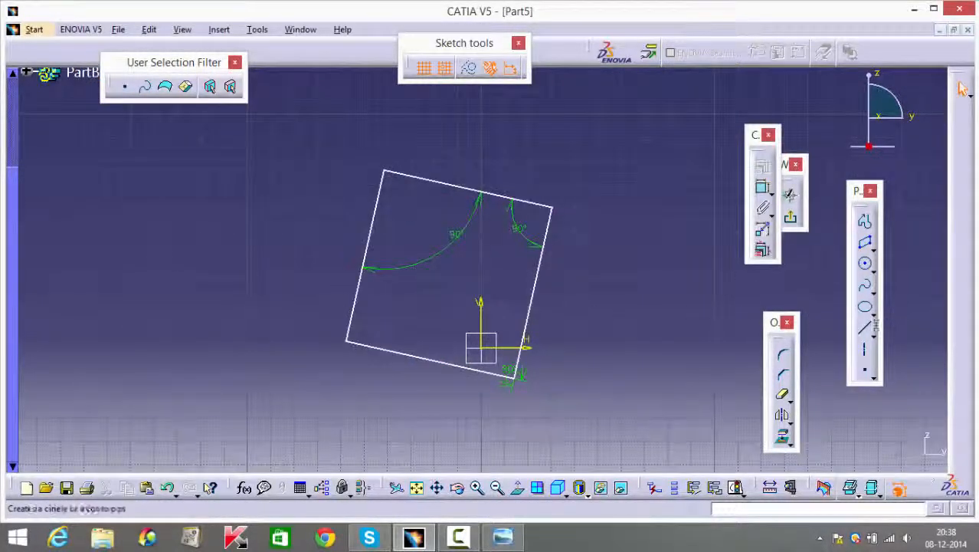
Step: Draw both diagonals of the rectangle as lines joining its opposite corners
left_click(866, 328)
left_click(384, 172)
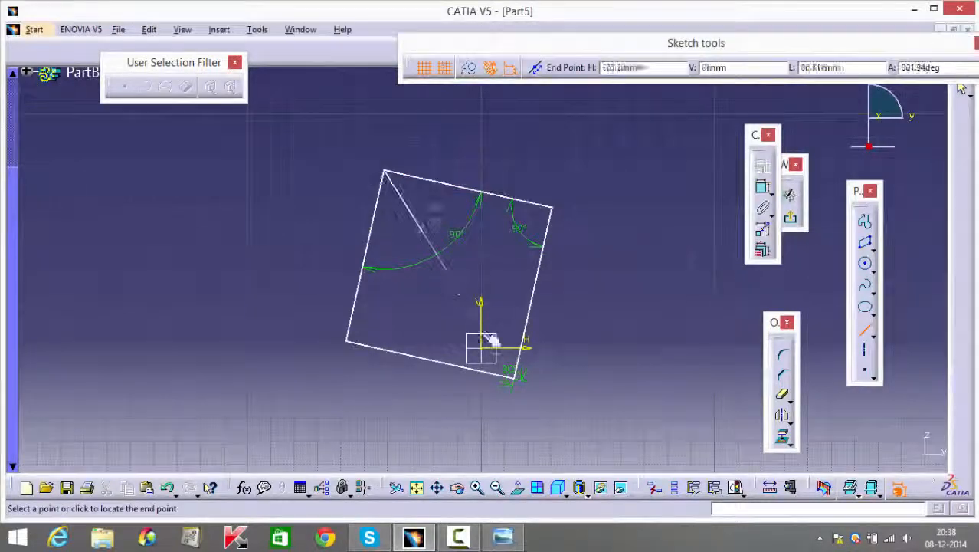
left_click(511, 375)
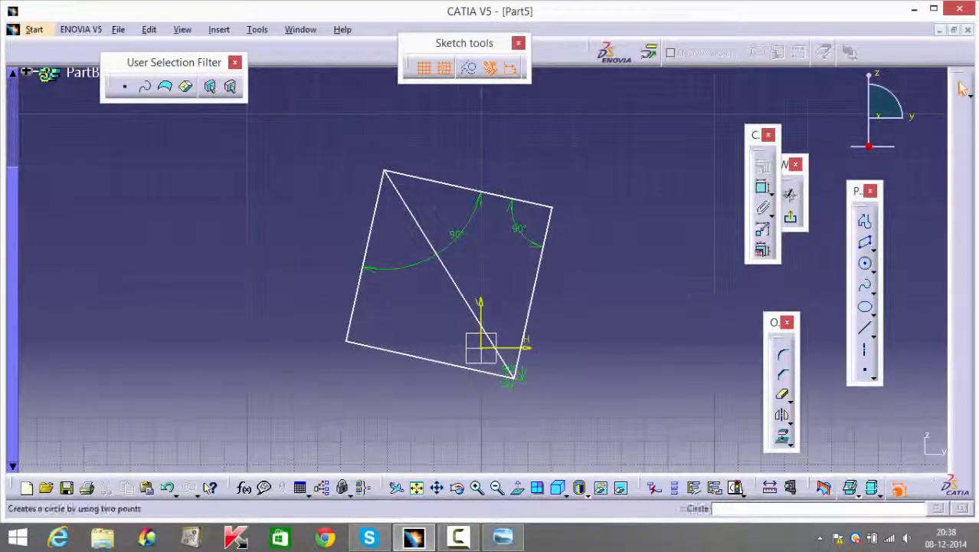
left_click(866, 328)
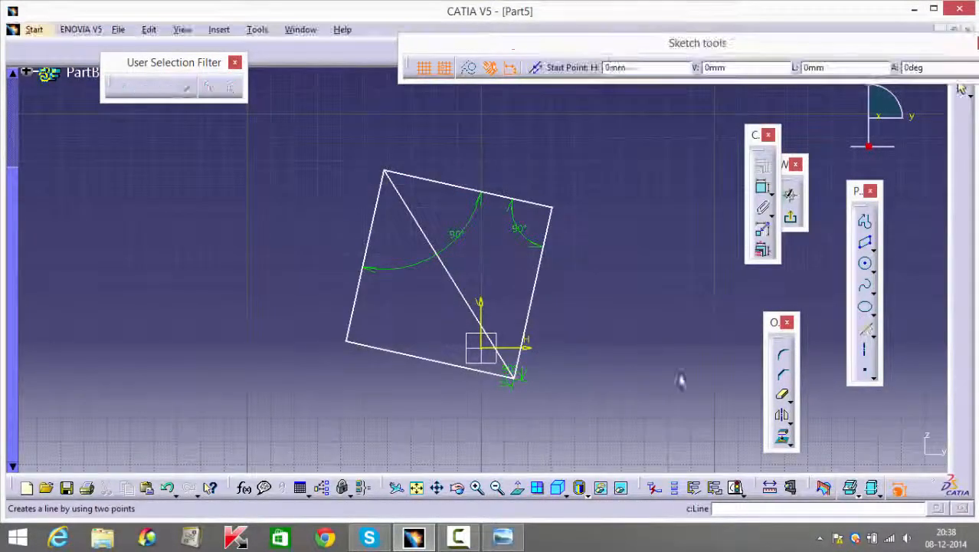
left_click(347, 343)
left_click(551, 207)
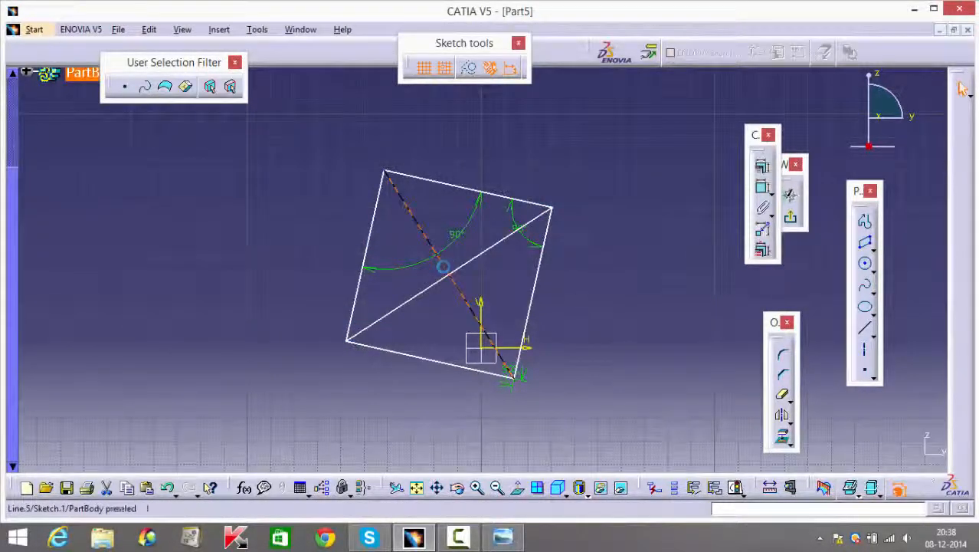
Step: Make the diagonal from the upper left to the lower right corner coincident with the sketch's vertical axis
left_click(446, 271)
left_click(479, 303, "ctrl")
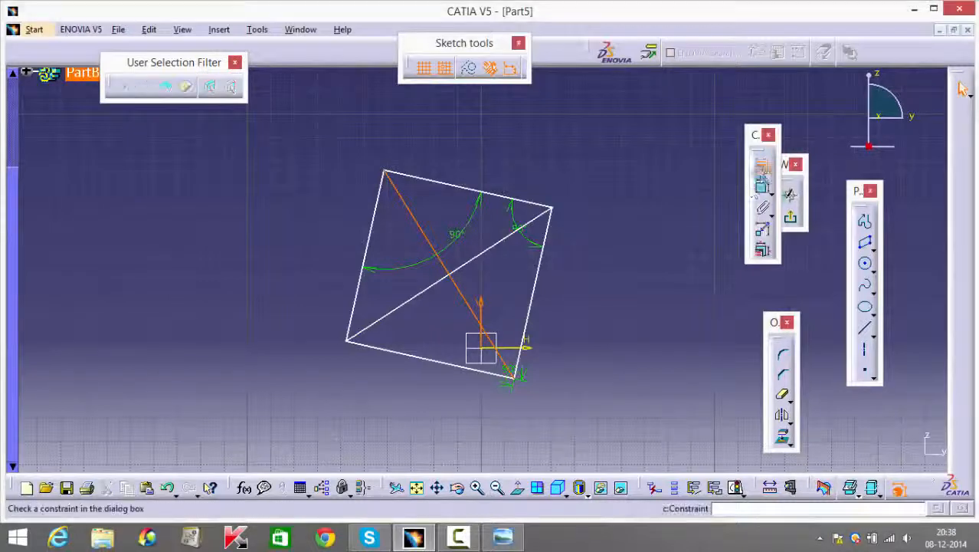
left_click(762, 166)
left_click(889, 314)
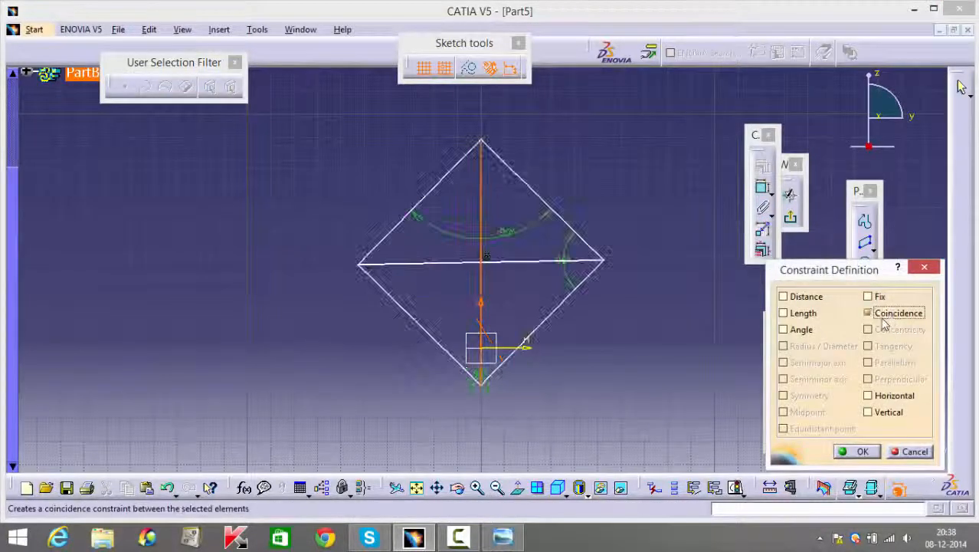
left_click(856, 451)
Step: Make the other diagonal coincident with the sketch's horizontal axis
left_click(533, 263)
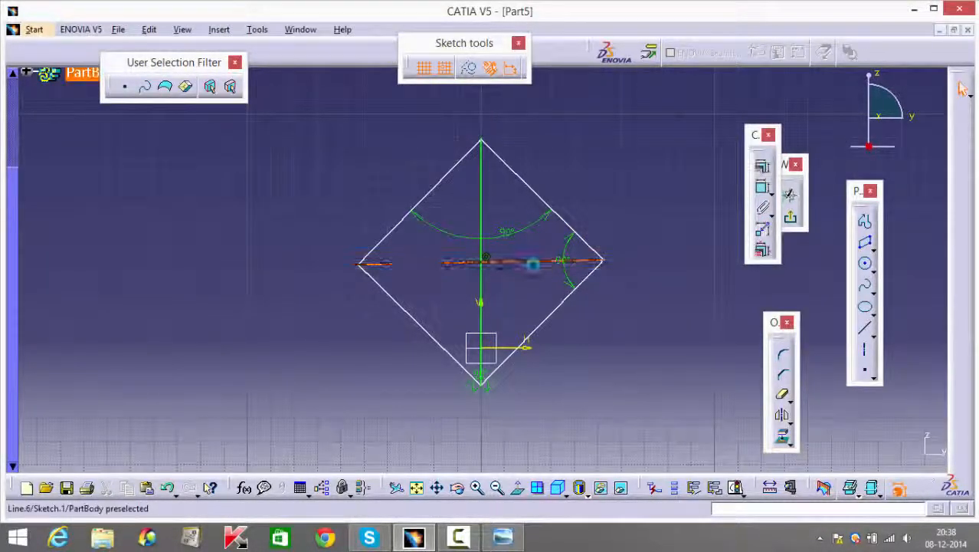
left_click(762, 165)
left_click(901, 316)
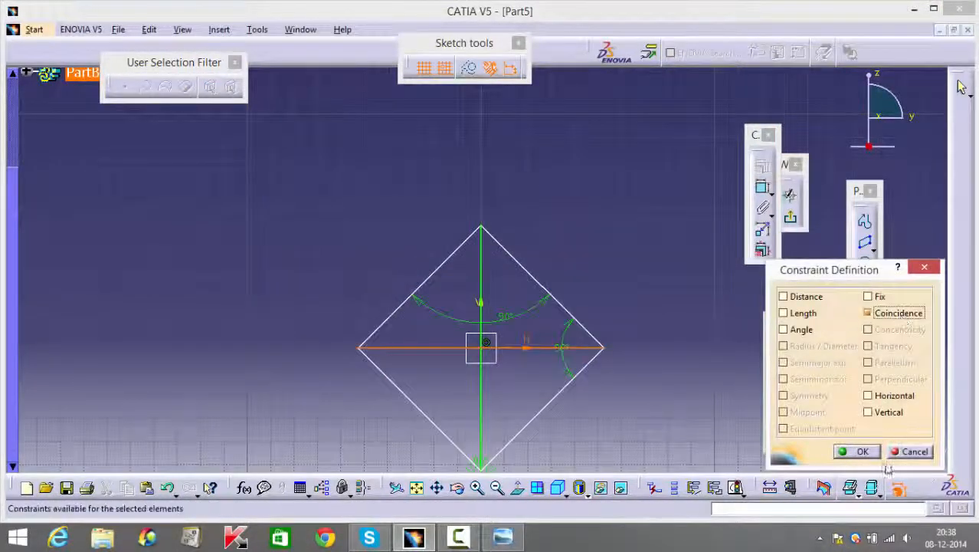
left_click(856, 452)
Step: Convert both diagonals of the diamond to construction lines
middle_click_drag(697, 395, 687, 334)
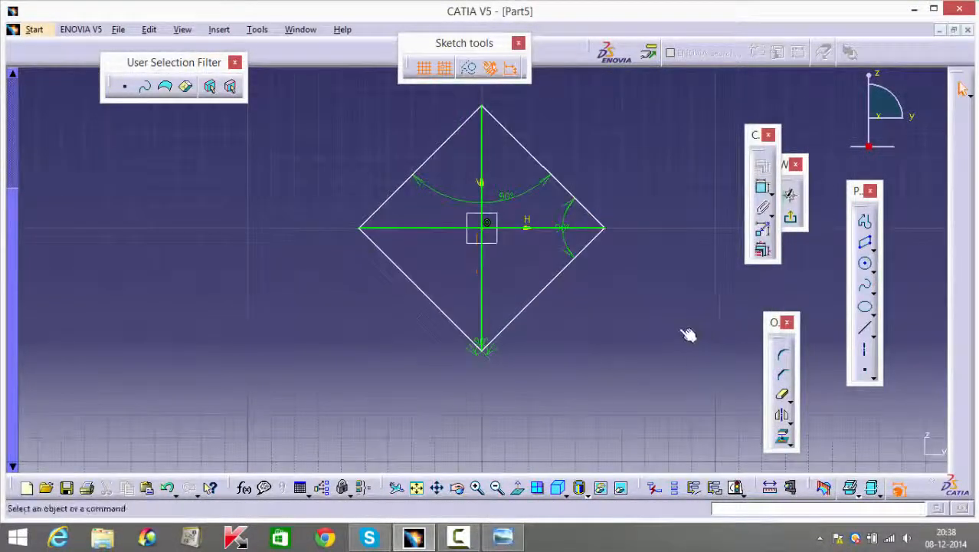
left_click(484, 158)
left_click(445, 229, "ctrl")
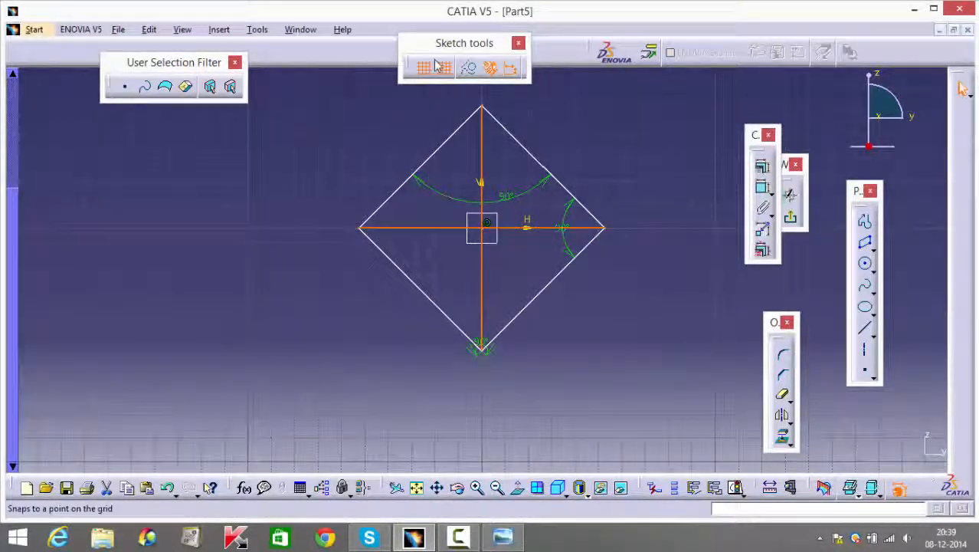
left_click(471, 70)
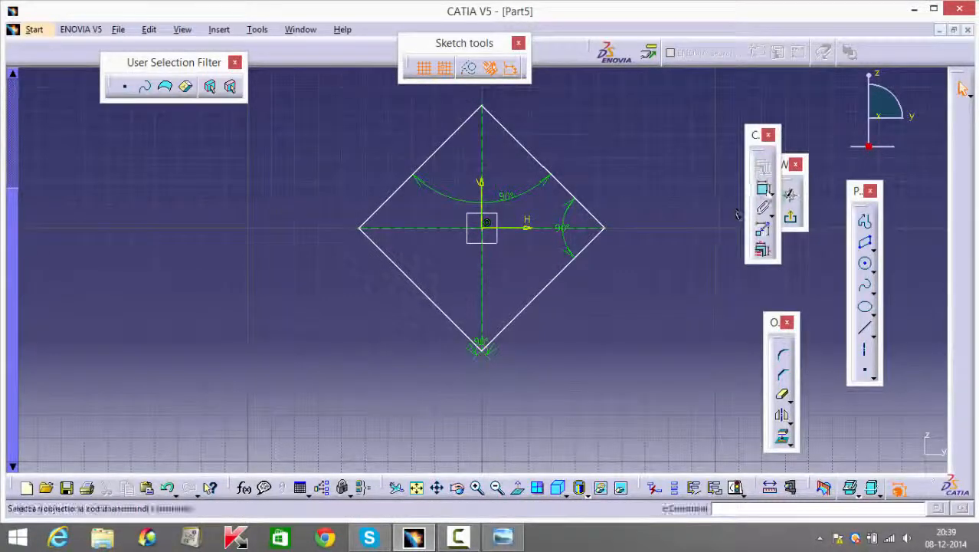
Step: Dimension the length of the diamond's upper right edge
left_click(763, 188)
left_click(580, 203)
left_click(617, 146)
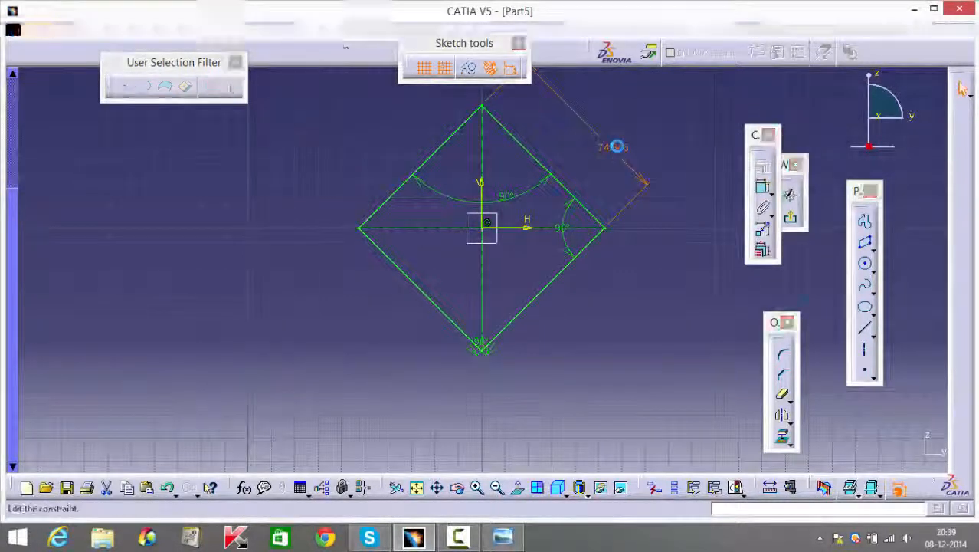
Step: Try an 18 mm value for the edge's length dimension and undo it
double_click(617, 147)
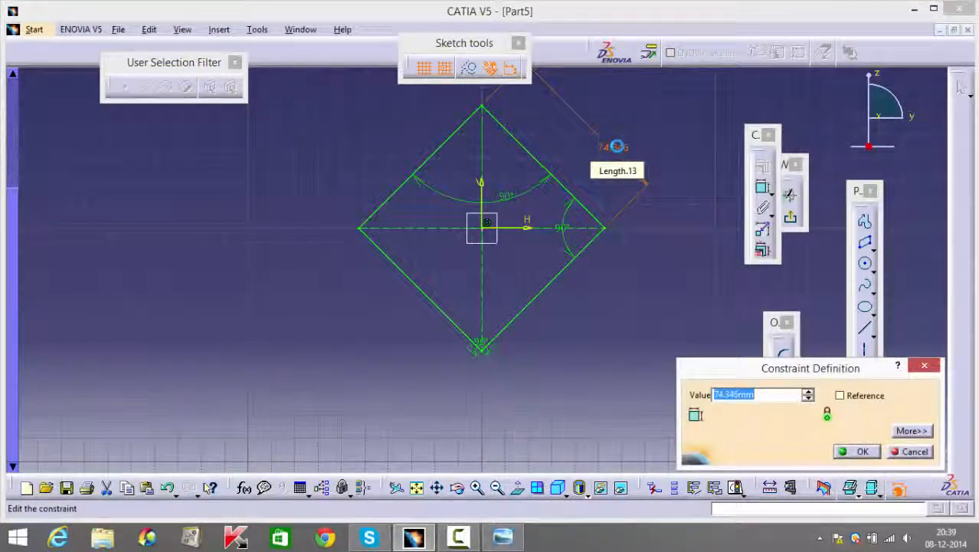
key("Return")
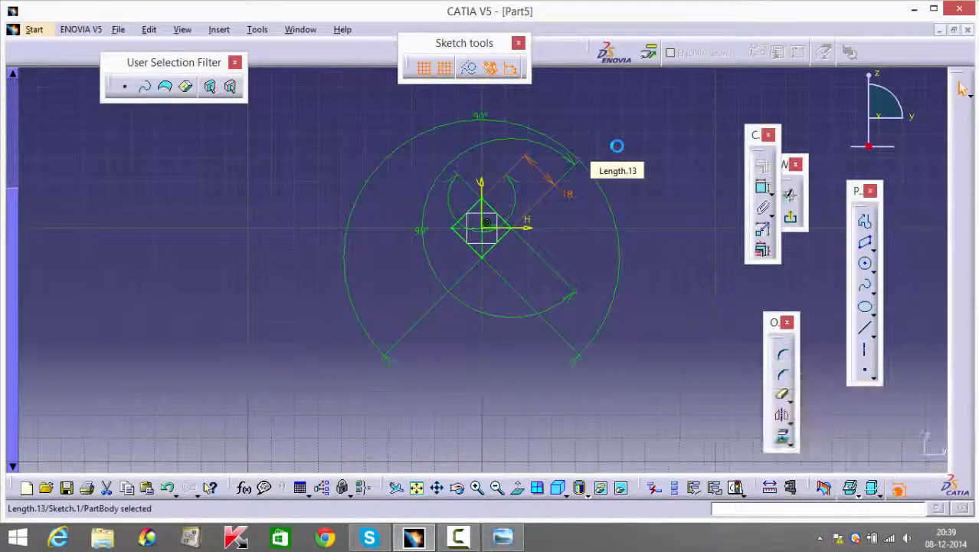
key("ctrl+z")
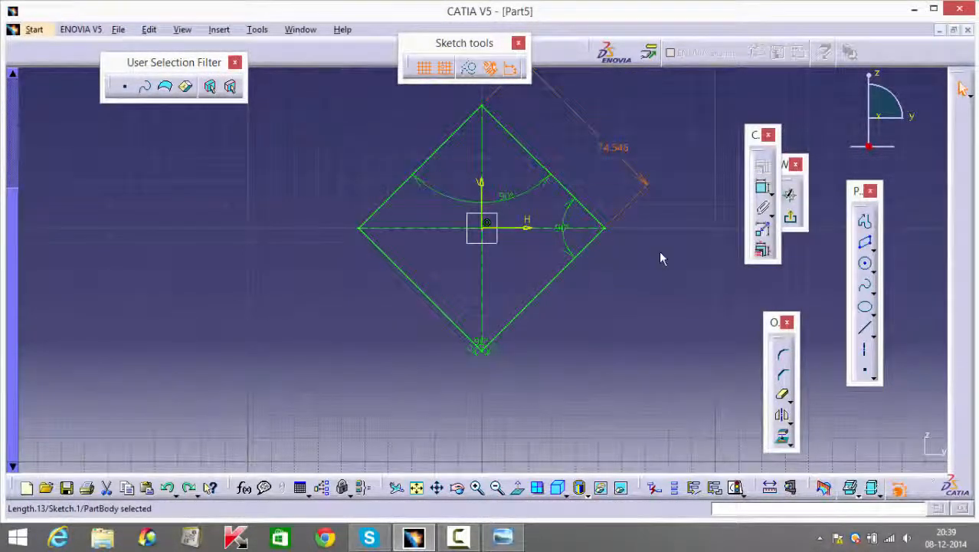
Step: Set the length of the diamond's upper right edge to 18 mm and exit the sketch
middle_click_drag(660, 252, 641, 153)
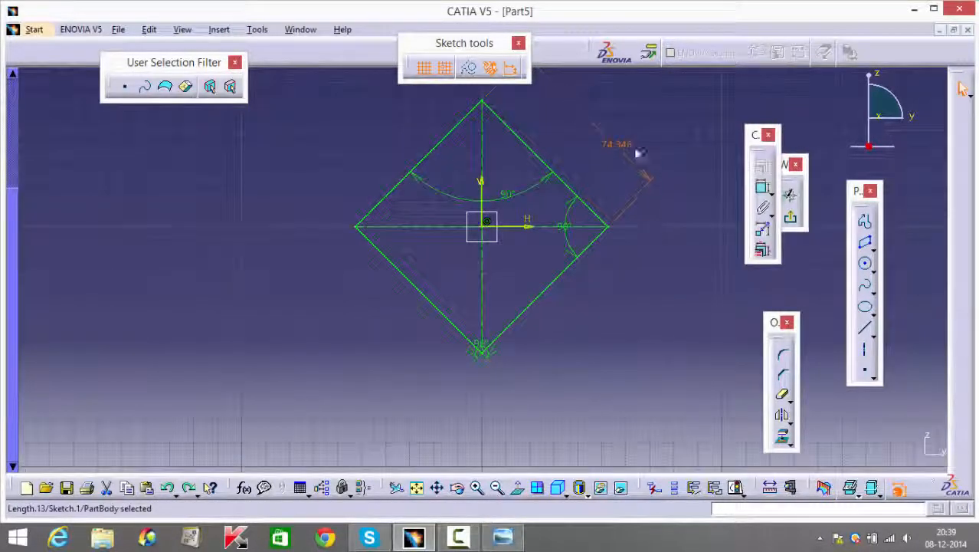
double_click(622, 140)
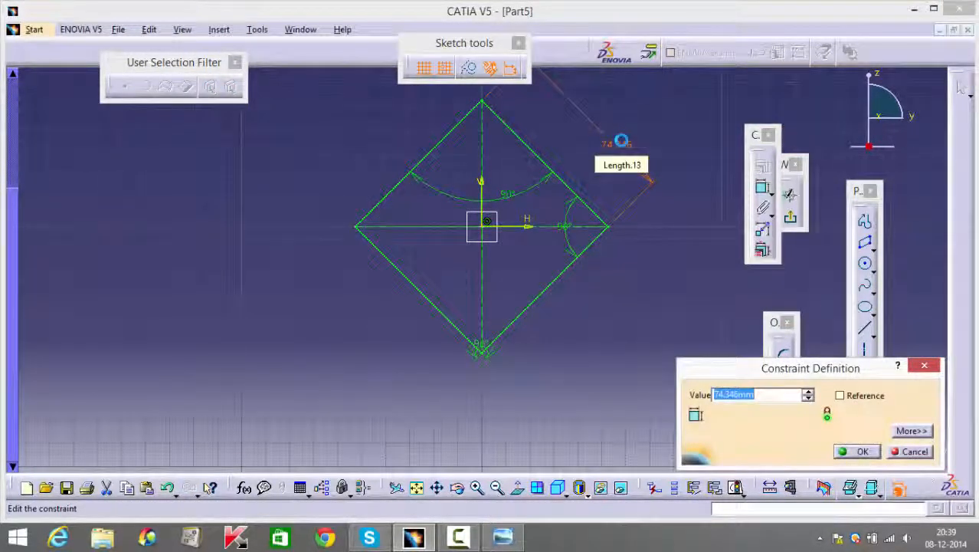
key("Return")
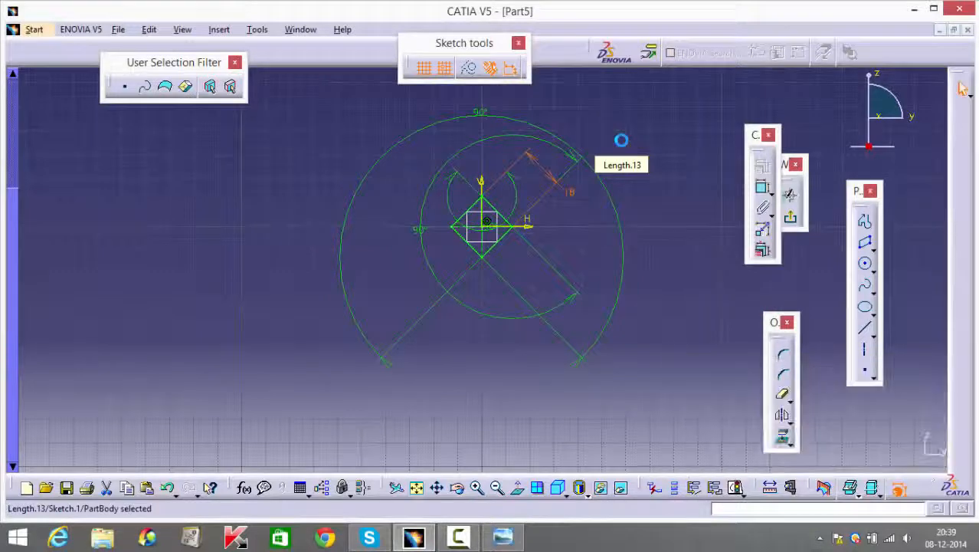
mouse_move(591, 265)
middle_mouse_down()
mouse_move(608, 284)
mouse_move(563, 177)
mouse_move(586, 278)
mouse_move(651, 247)
mouse_move(597, 271)
mouse_move(579, 262)
mouse_move(602, 280)
mouse_move(534, 341)
mouse_move(587, 312)
mouse_move(592, 343)
mouse_move(584, 320)
mouse_move(618, 298)
mouse_move(608, 323)
mouse_move(672, 182)
middle_mouse_up()
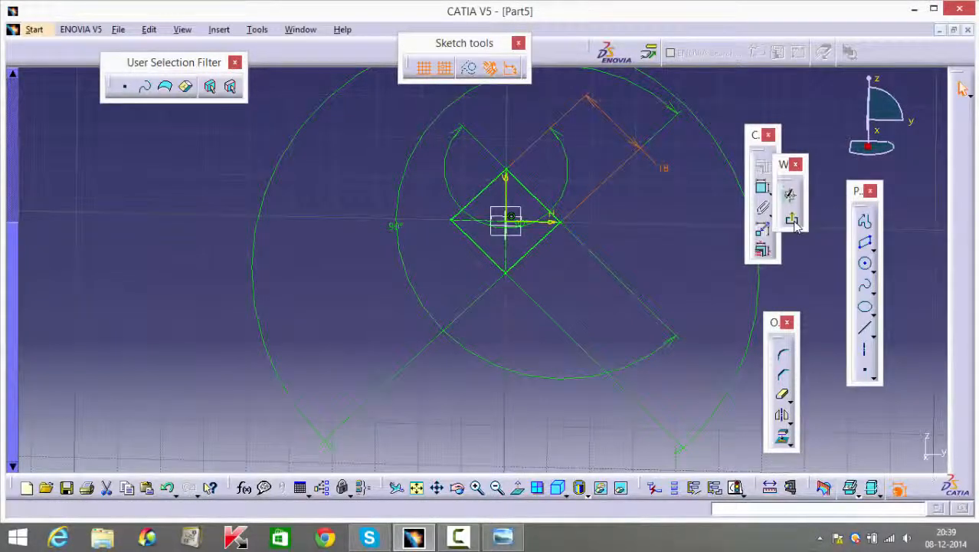
left_click(792, 220)
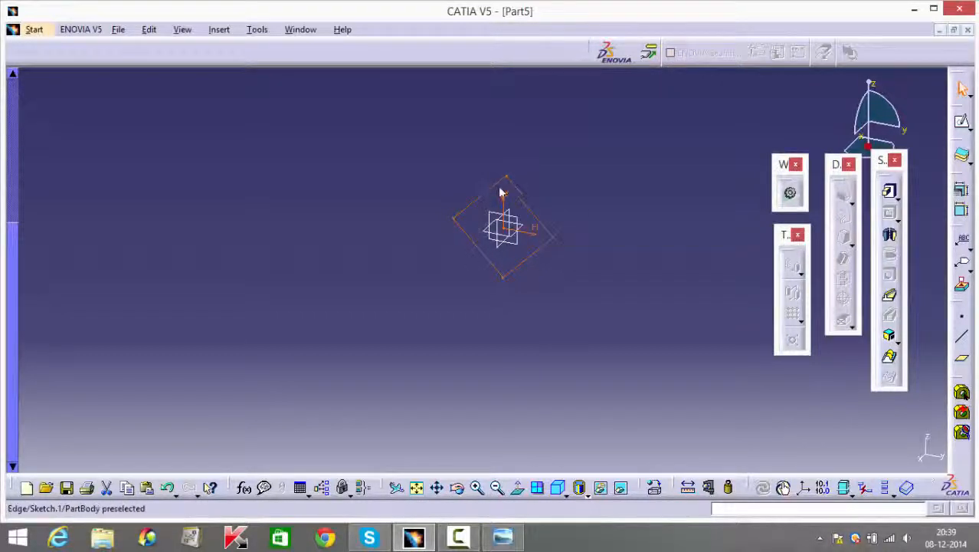
Step: Pad the square sketch to a length of 6.5/2 mm with mirrored extent
left_click(517, 221)
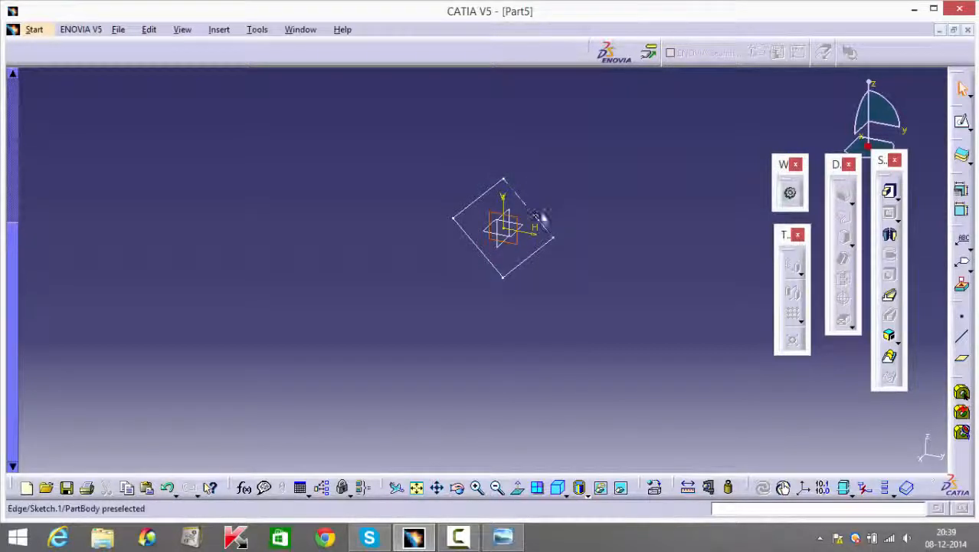
left_click(238, 206)
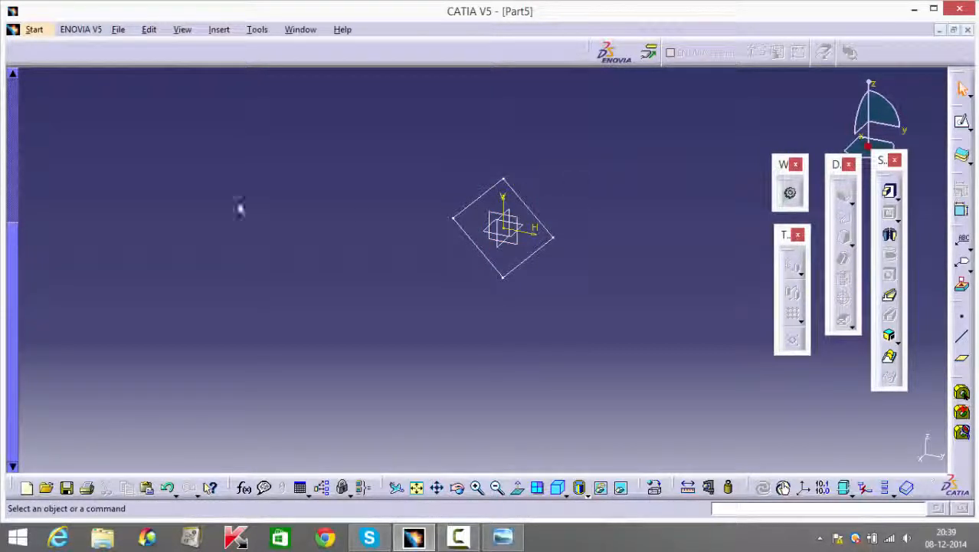
scroll(165, 219, "up", 5)
left_click(15, 274)
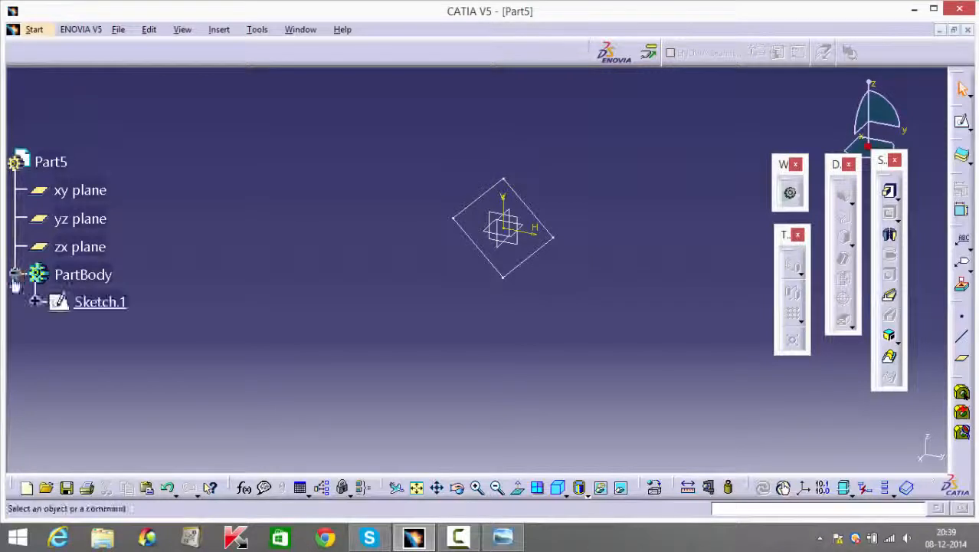
left_click(107, 302)
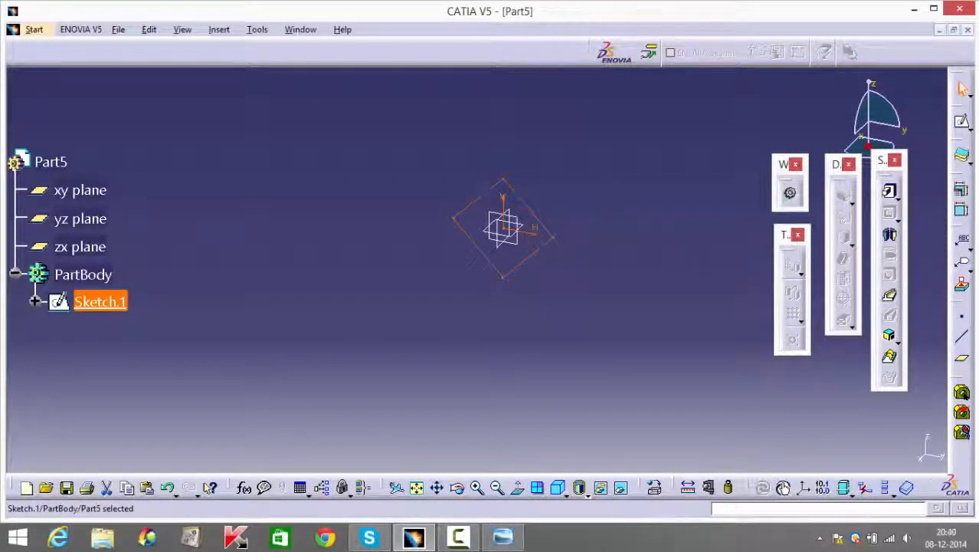
left_click(889, 191)
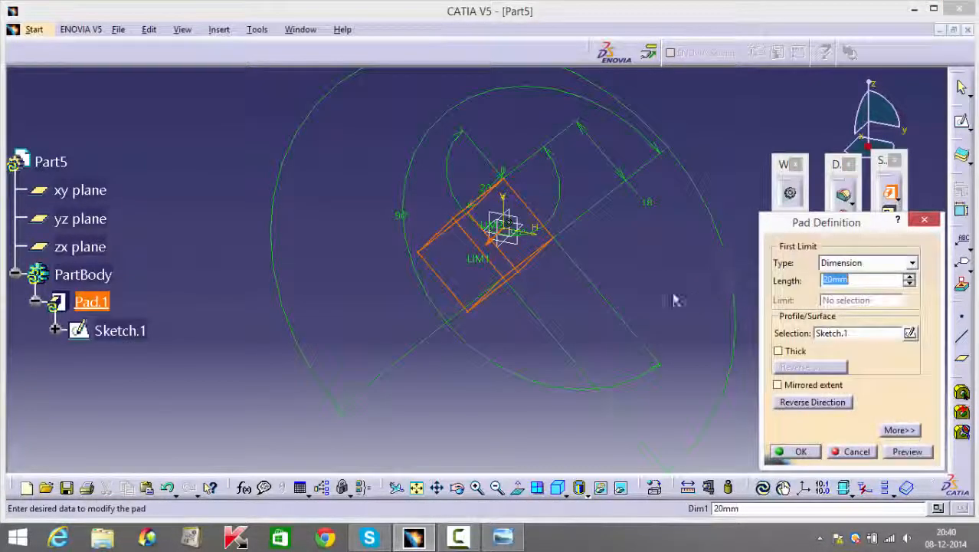
left_click(788, 386)
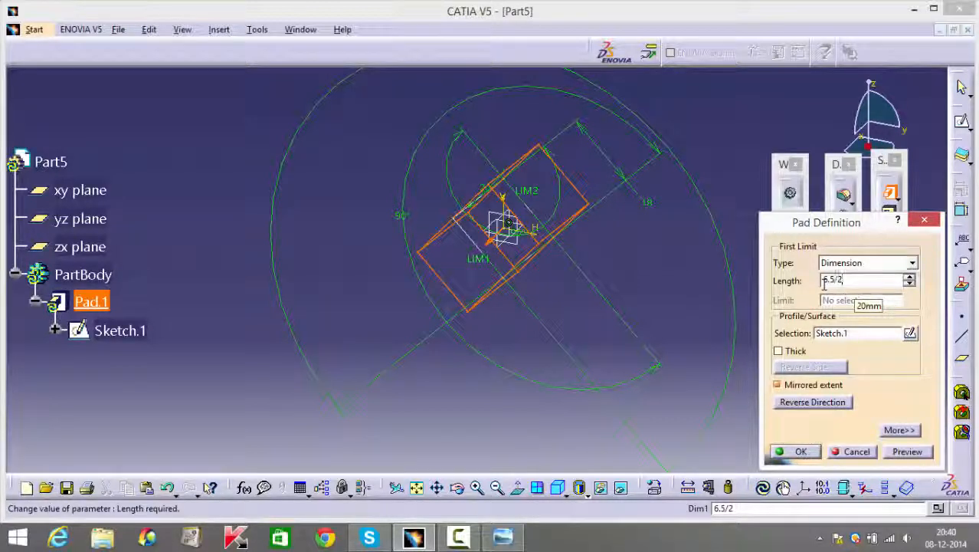
key("Return")
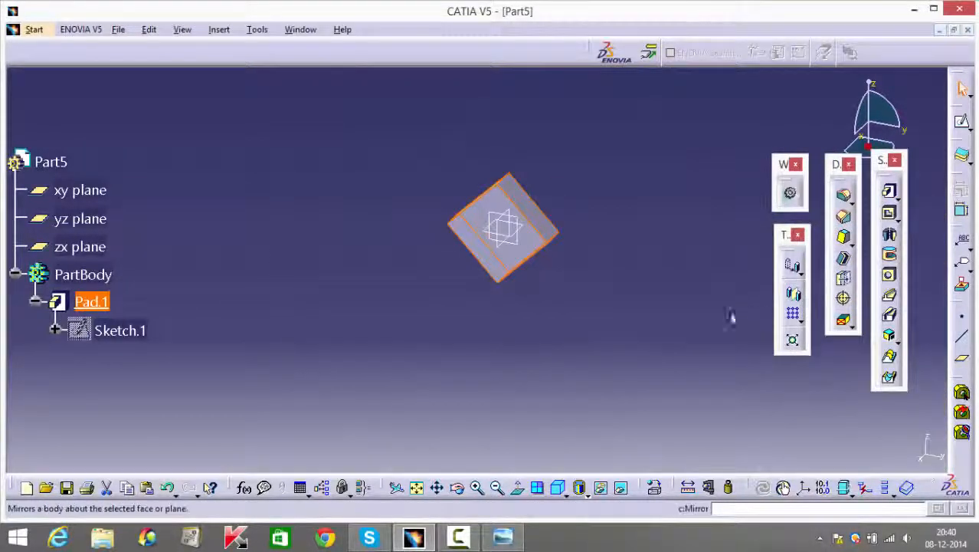
Step: Start a sketch on the square pad's front face and draw an origin-centred circle about 44.7 mm in diameter
middle_click_drag(678, 327, 581, 284, "ctrl")
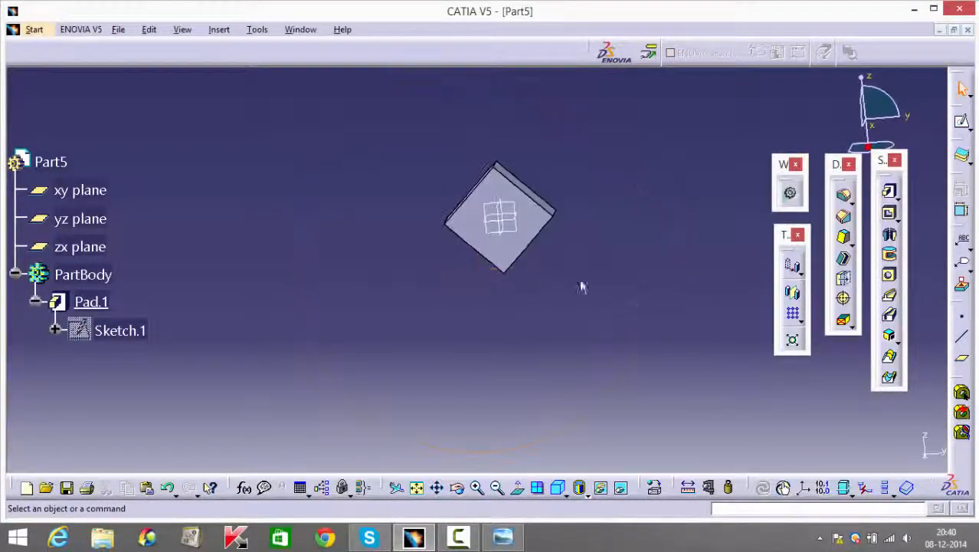
left_click(528, 242)
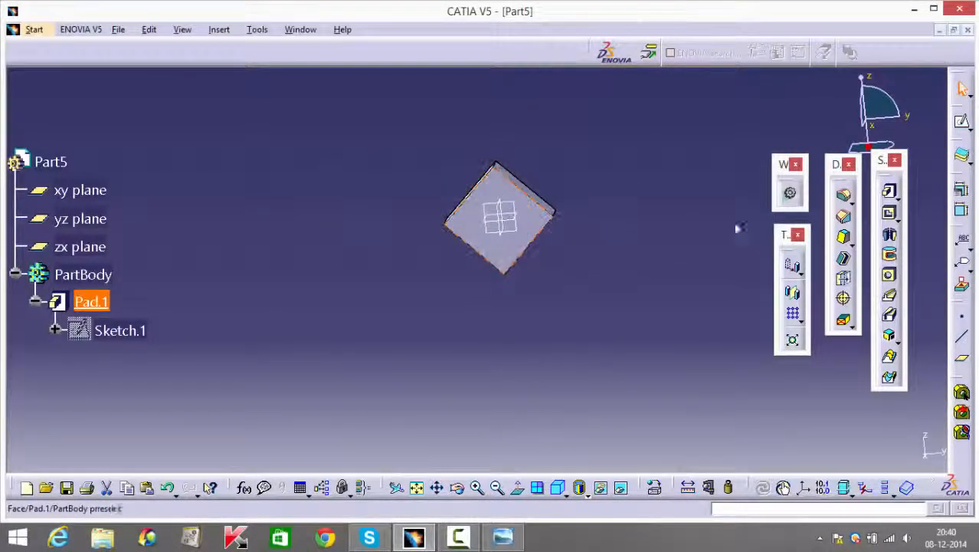
left_click(962, 121)
left_click(866, 264)
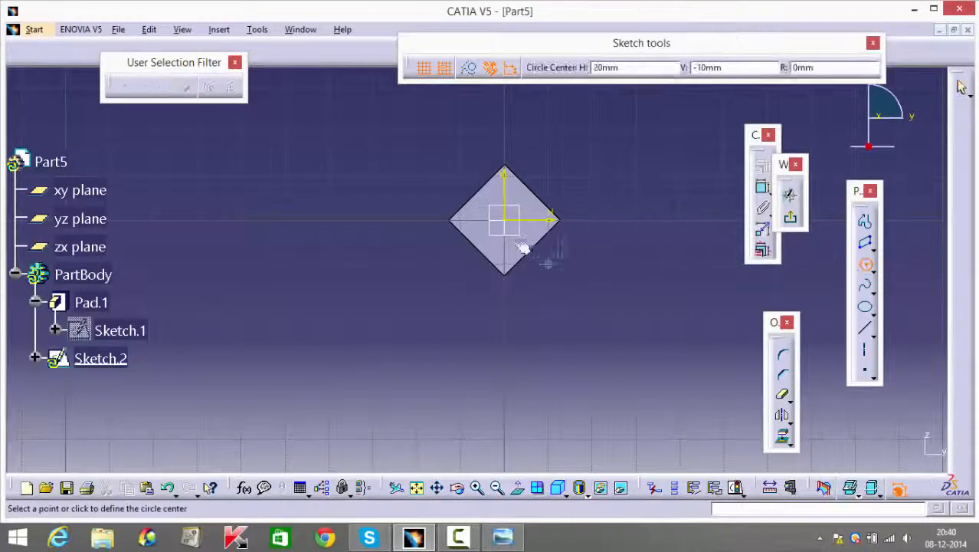
left_click(506, 222)
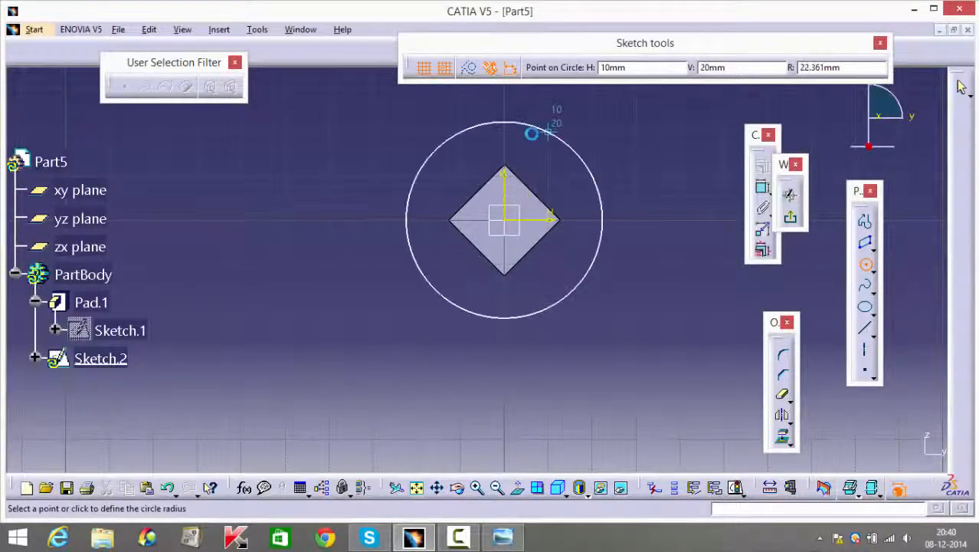
left_click(539, 133)
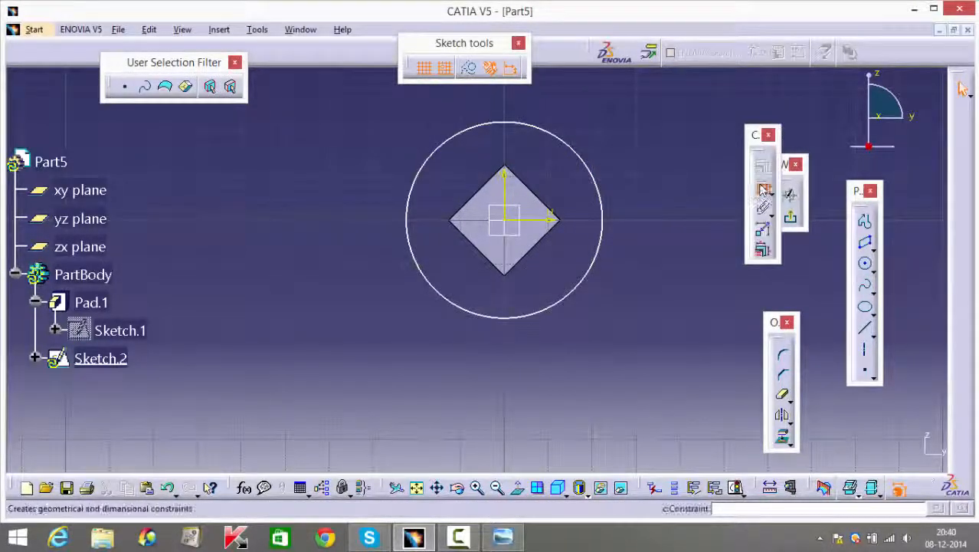
Step: Dimension the circle's diameter at 10 mm and exit the sketch
left_click(762, 188)
left_click(596, 177)
left_click(627, 135)
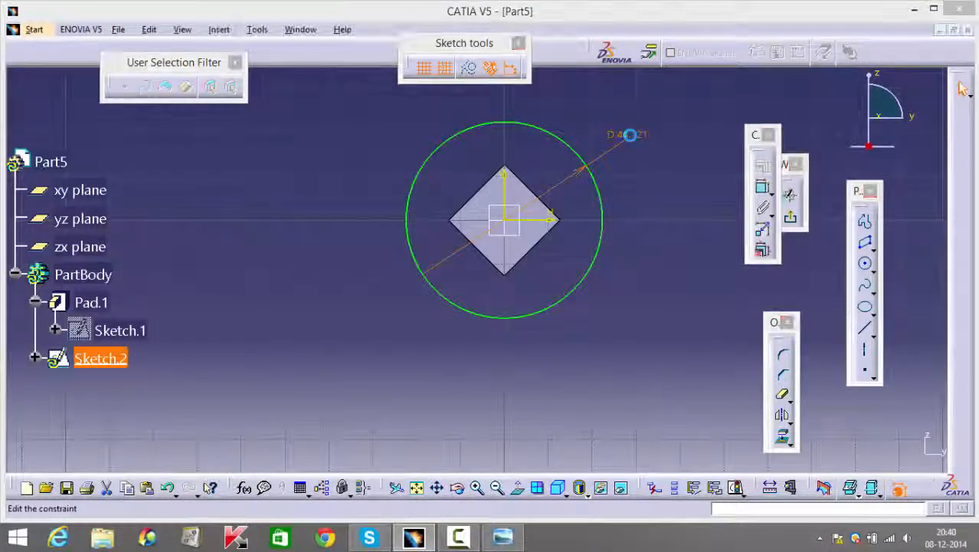
double_click(631, 138)
type("1")
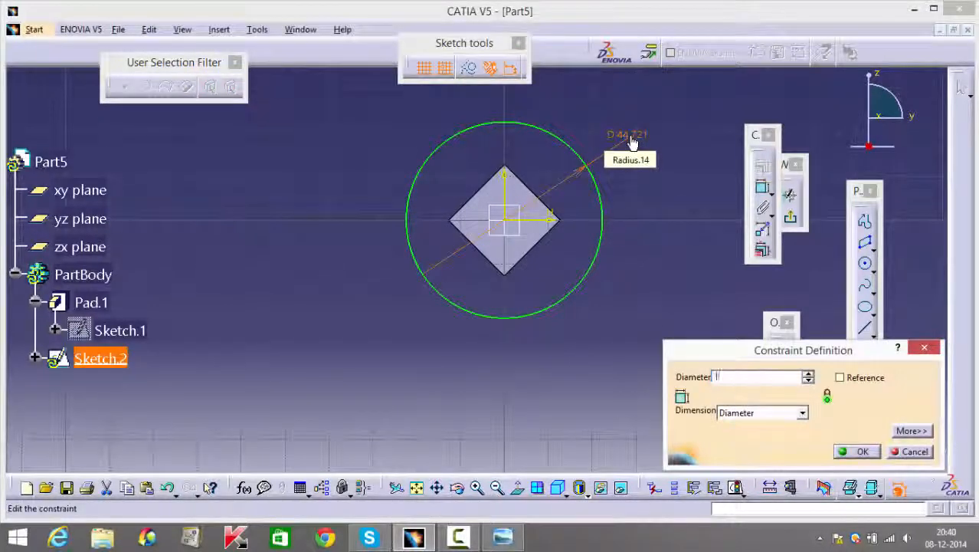
type("0")
key("Return")
left_click(791, 217)
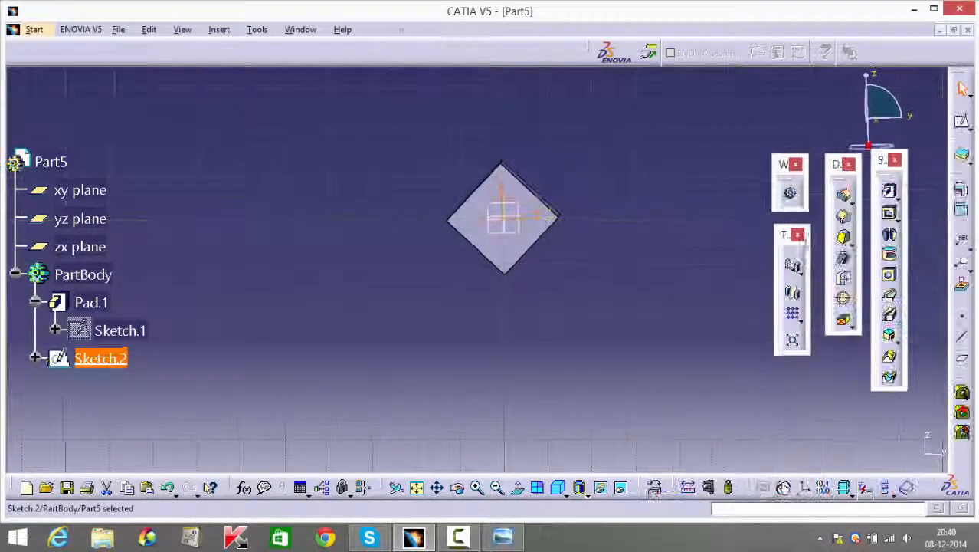
Step: Pad the circle sketch 70 mm to form the bolt's cylindrical shank
left_click(889, 192)
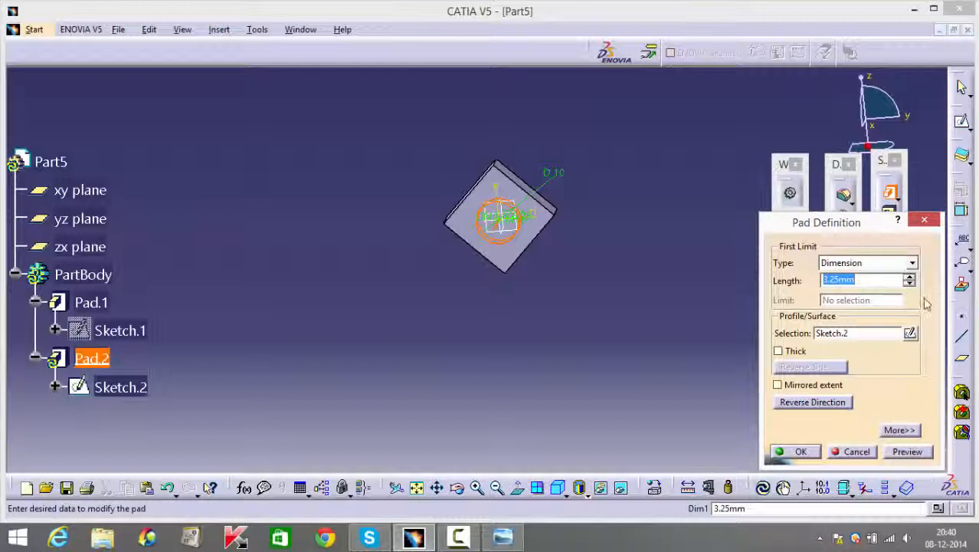
type("70")
key("Return")
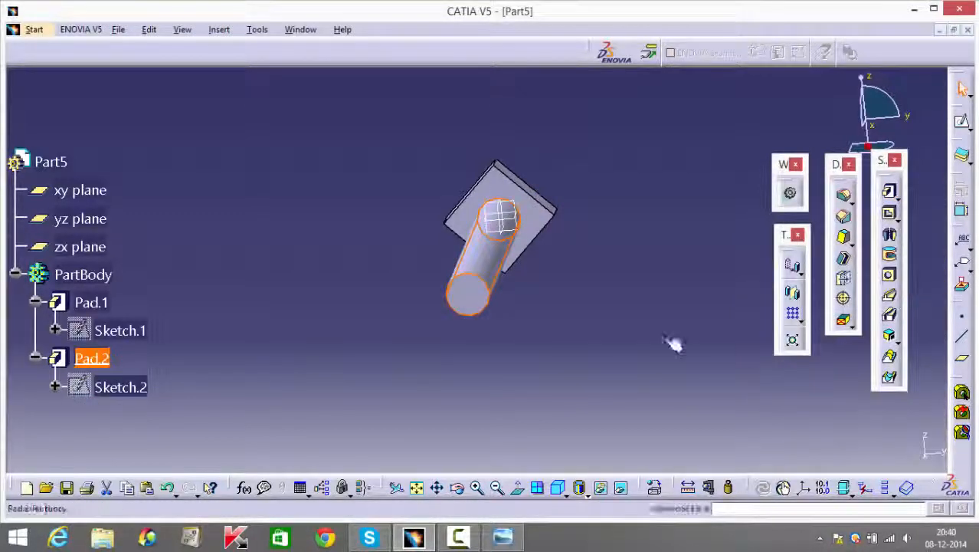
left_click(672, 342)
Step: Start a new sketch on the zx plane through the square head
middle_click_drag(630, 335, 560, 350)
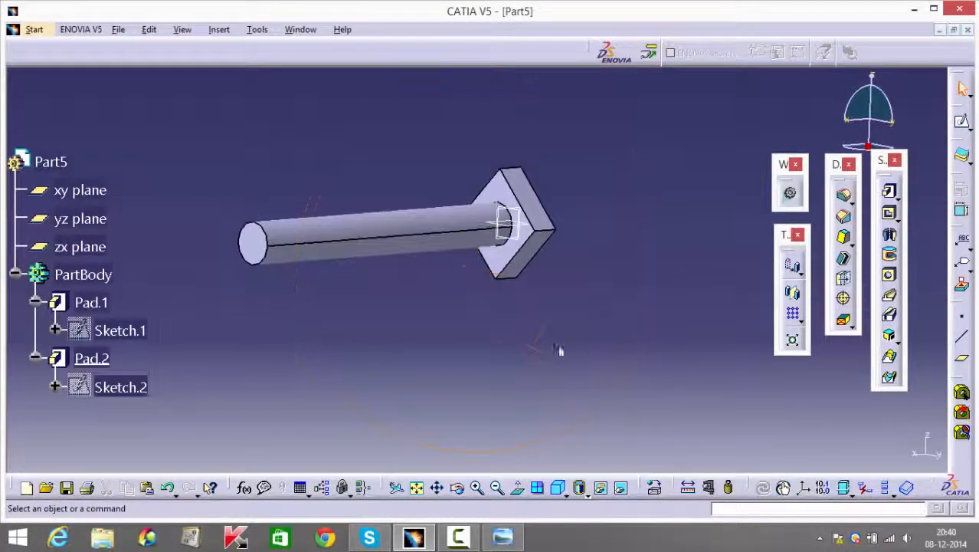
middle_click_drag(650, 361, 676, 344)
middle_click_drag(612, 293, 623, 245)
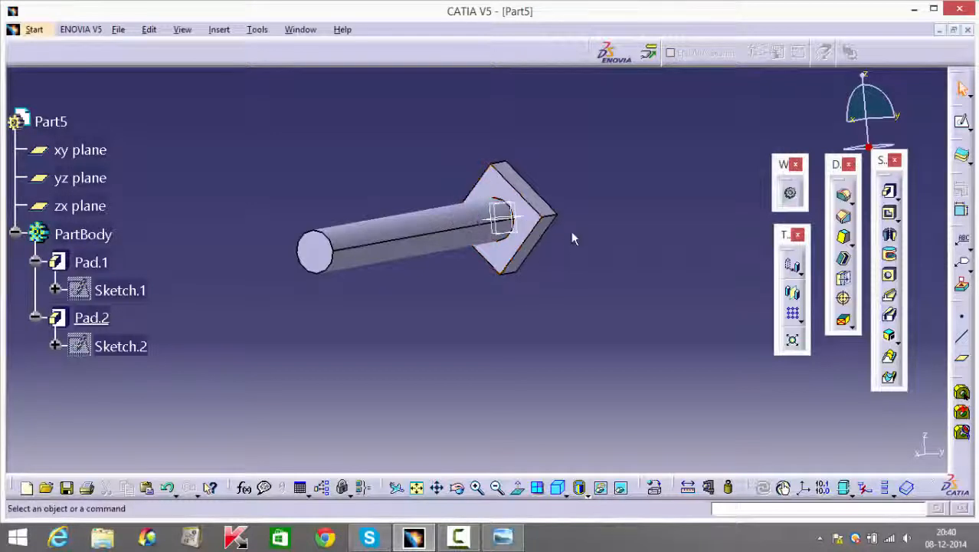
middle_click_drag(573, 235, 646, 208)
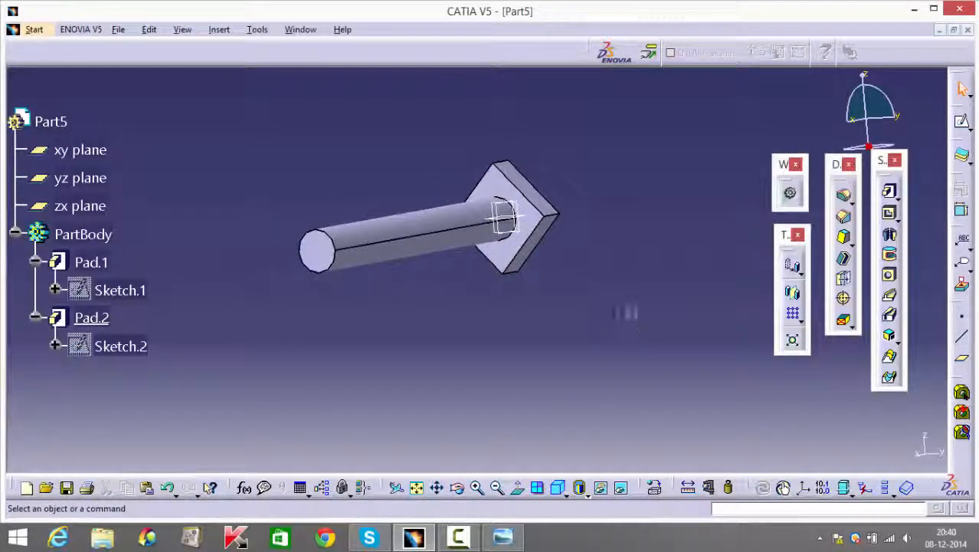
middle_click_drag(633, 311, 595, 277)
scroll(597, 279, "down", 1)
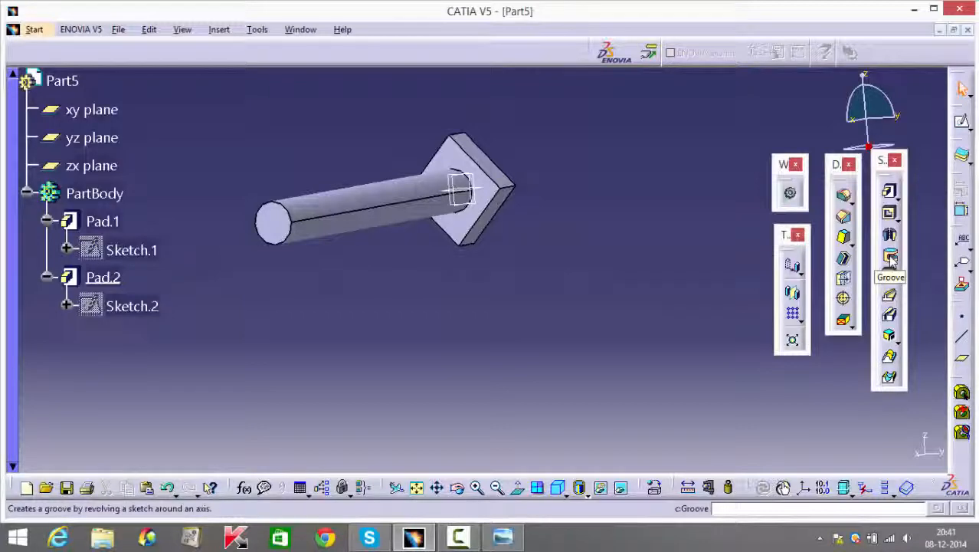
middle_click_drag(581, 228, 493, 173)
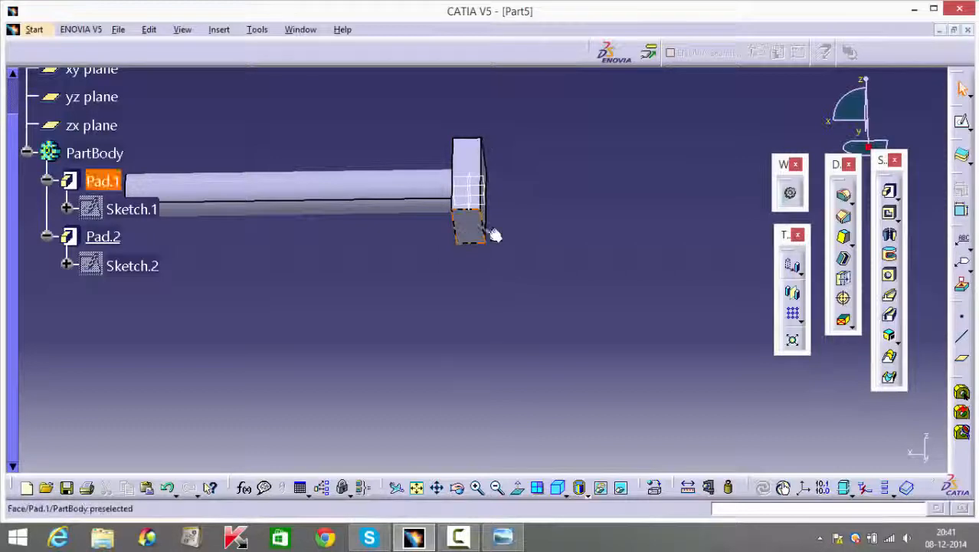
middle_click_drag(493, 208, 521, 184)
left_click(484, 175)
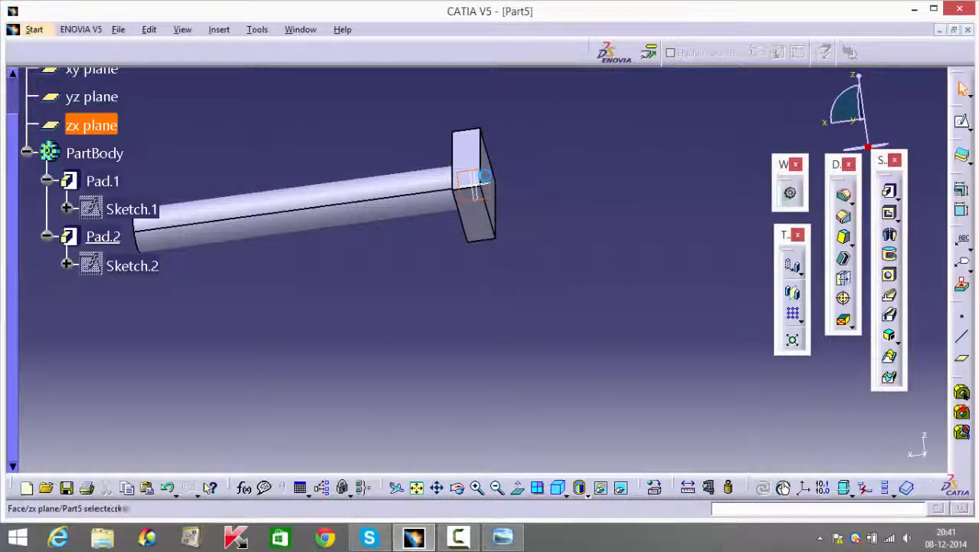
left_click(962, 122)
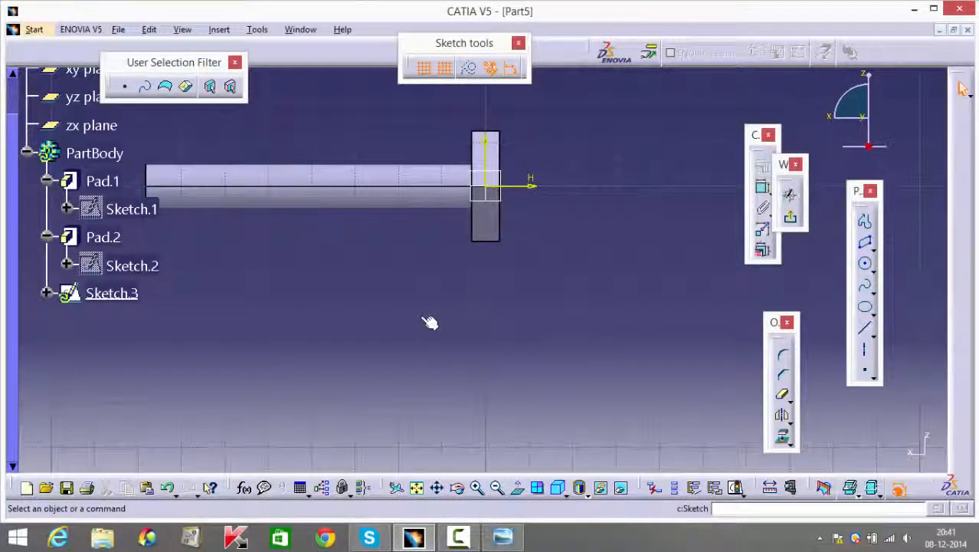
mouse_move(595, 300)
middle_mouse_down()
mouse_move(586, 264)
mouse_move(572, 382)
middle_mouse_up()
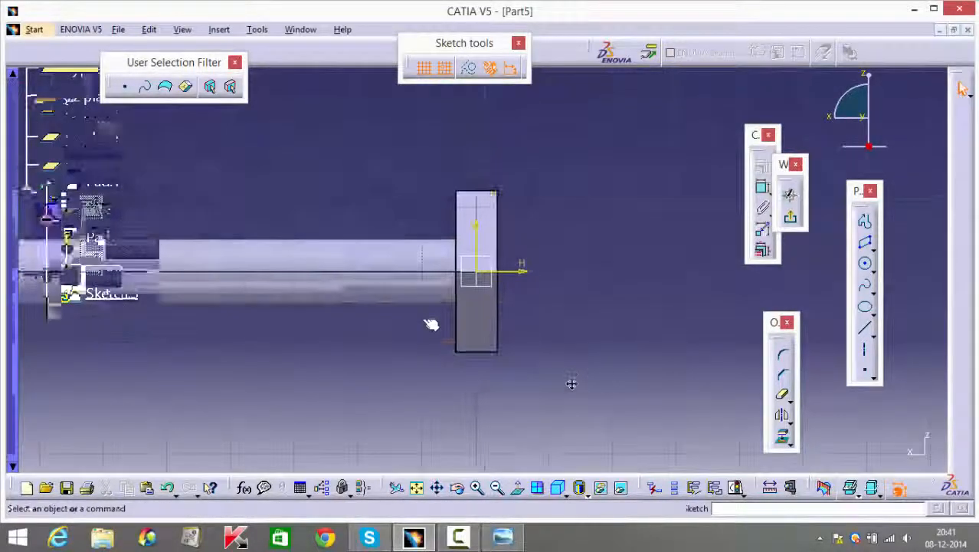
Step: Sketch a closed right triangle beside the head's upper corner, with horizontal and vertical legs about 10 mm long
left_click(865, 221)
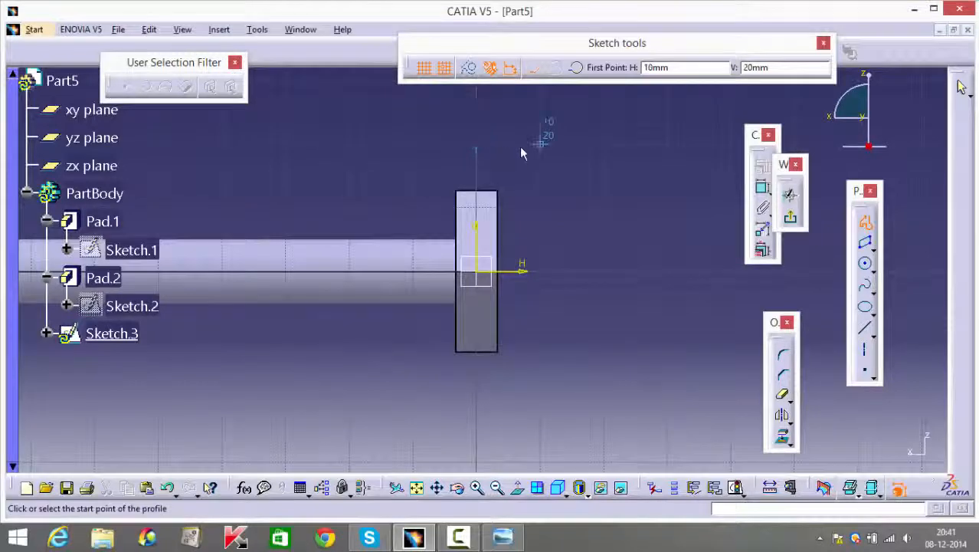
left_click(540, 143)
left_click(604, 144)
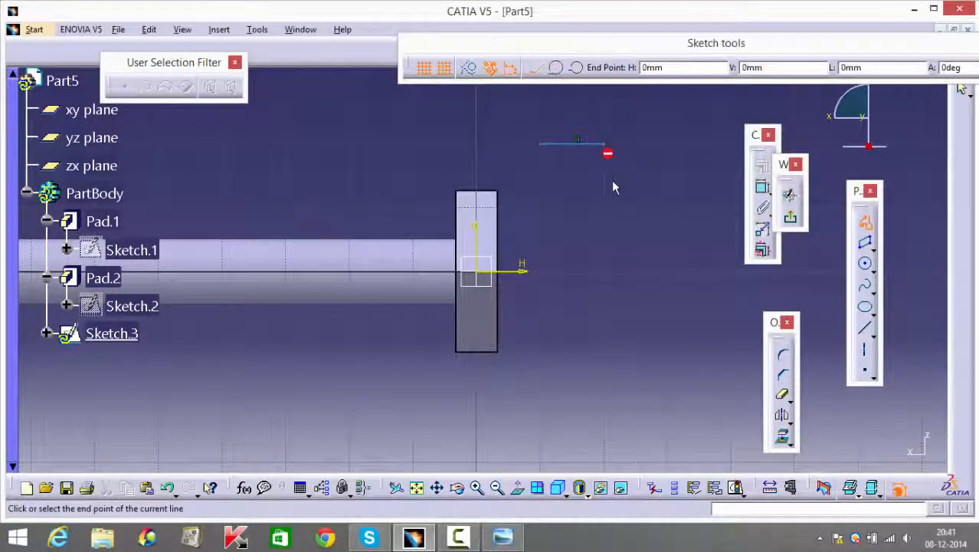
left_click(610, 226)
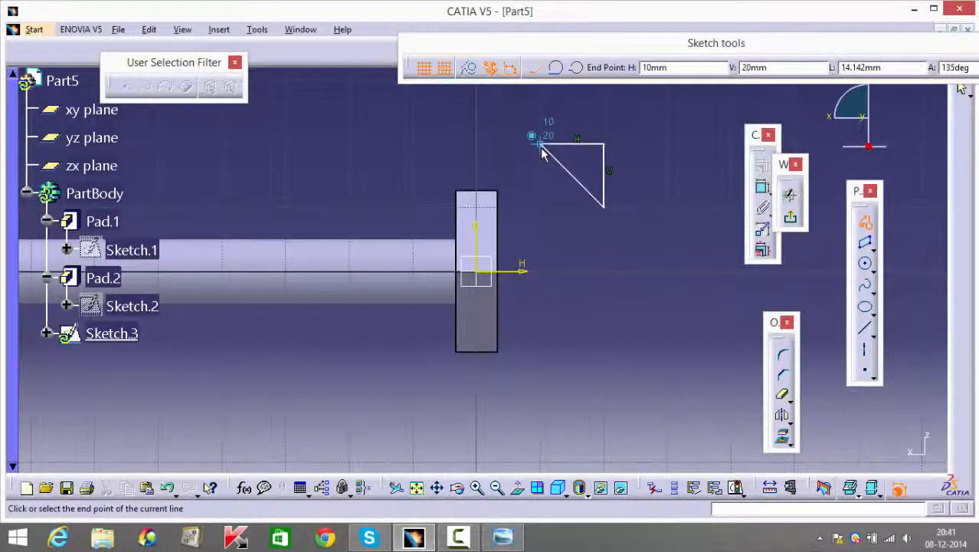
left_click(542, 153)
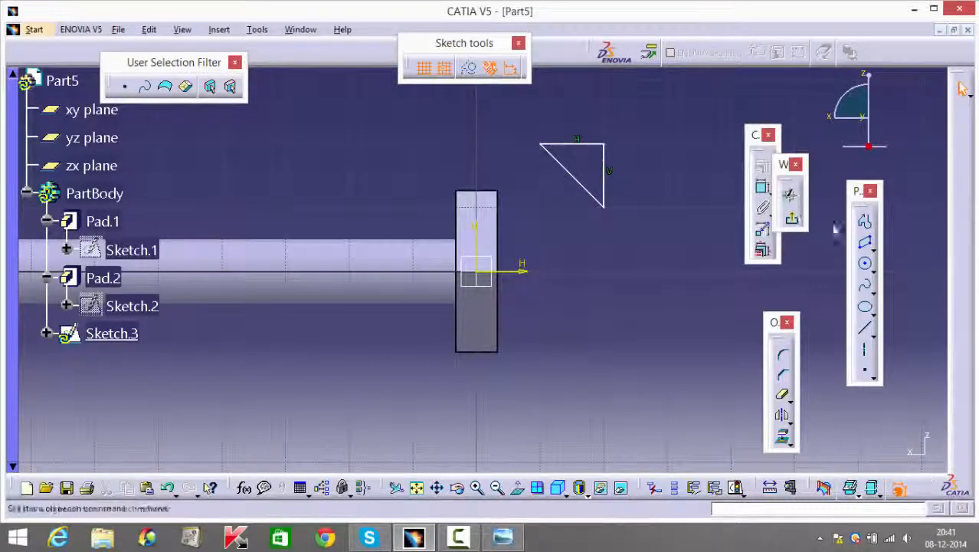
Step: Dimension the angle between the triangle's horizontal edge and its sloping edge
left_click(760, 189)
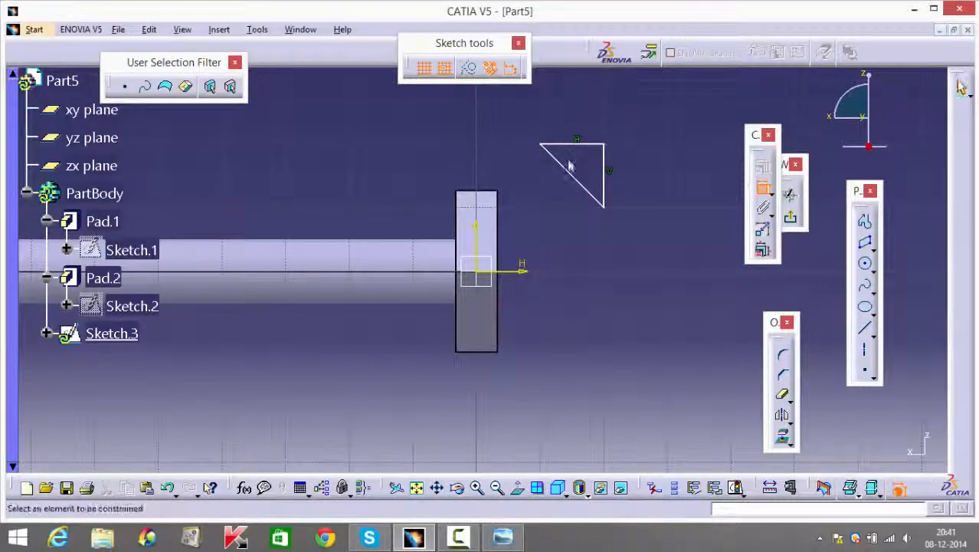
left_click(571, 144)
left_click(578, 178)
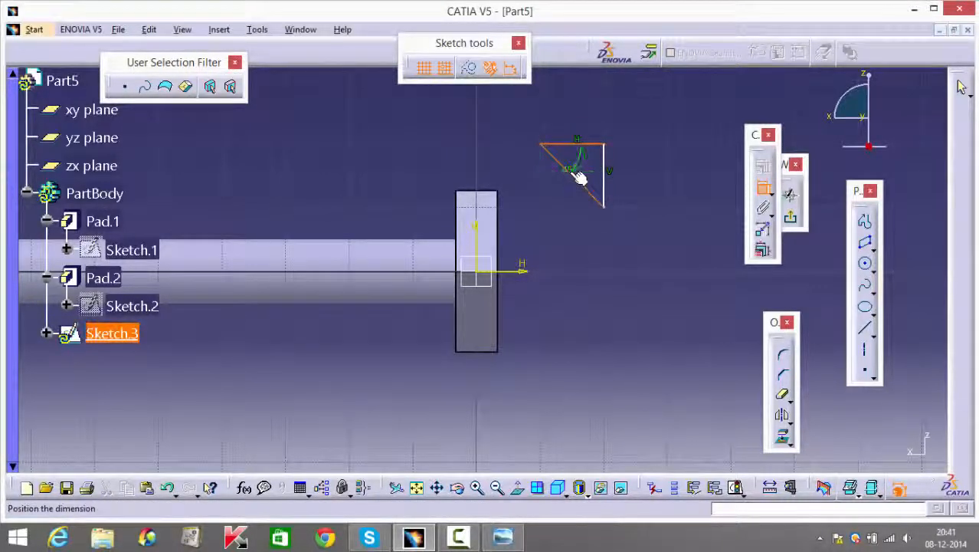
left_click(577, 170)
Step: Try to add an angle dimension between the triangle's horizontal and vertical edges
left_click(762, 188)
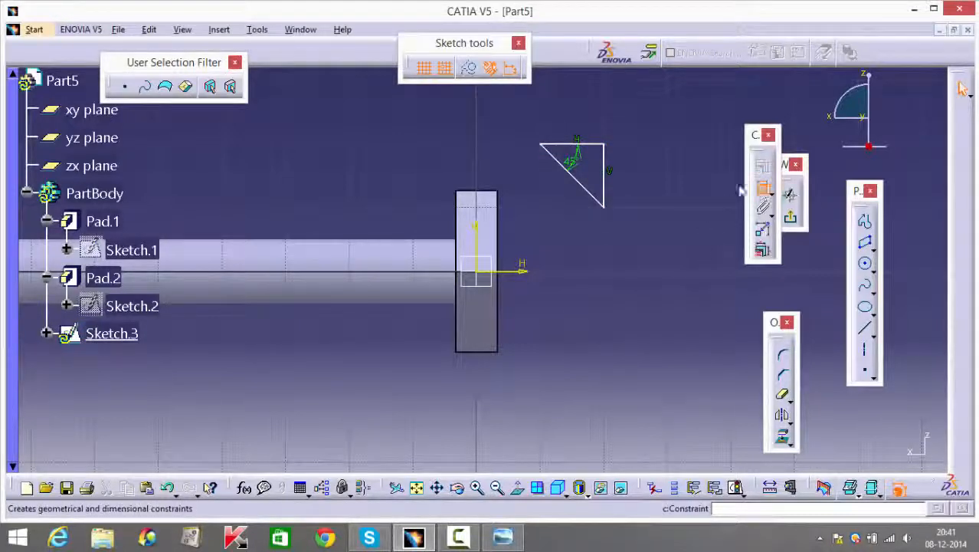
left_click(599, 149)
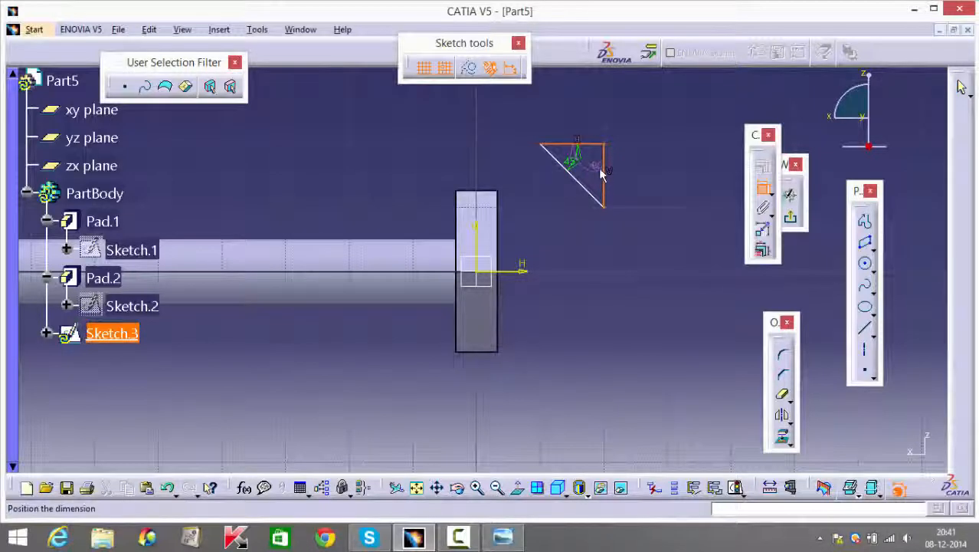
left_click(633, 204)
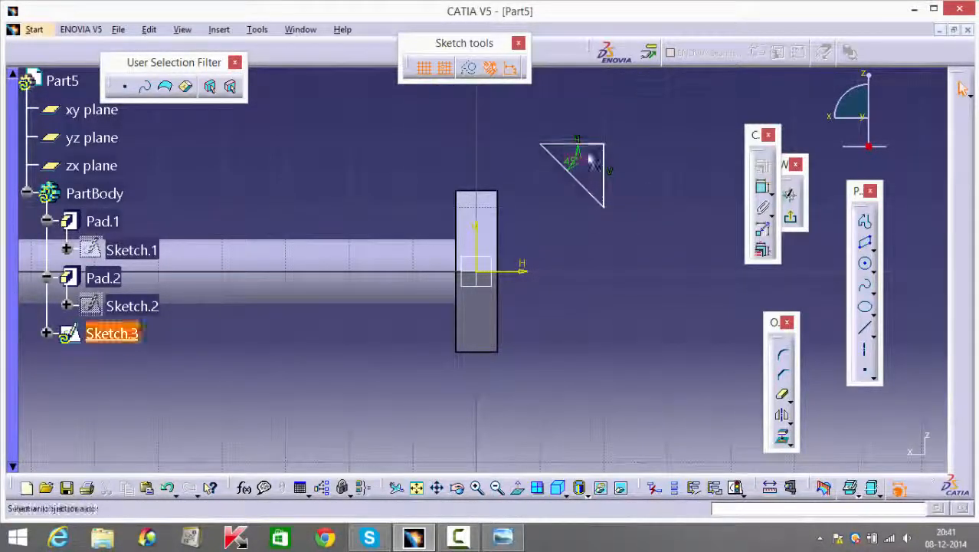
Step: Dimension the triangle's vertical edge and set its length to 5 mm
mouse_move(613, 164)
left_mouse_down()
mouse_move(521, 186)
mouse_move(505, 164)
mouse_move(530, 163)
mouse_move(508, 184)
mouse_move(520, 170)
mouse_move(551, 180)
mouse_move(538, 156)
left_mouse_up()
left_click(546, 180)
mouse_move(546, 187)
middle_mouse_down()
mouse_move(534, 136)
mouse_move(539, 297)
middle_mouse_up()
left_click(762, 190)
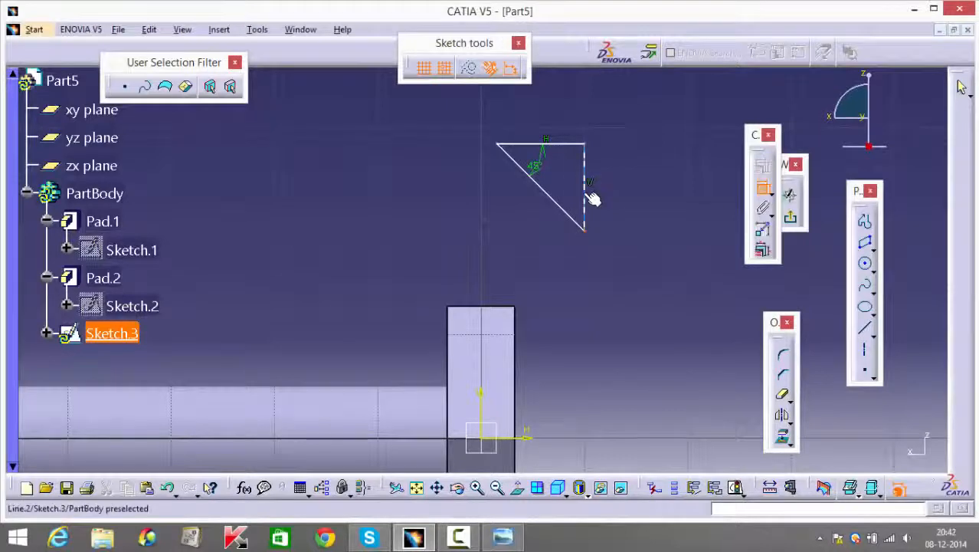
key("Escape")
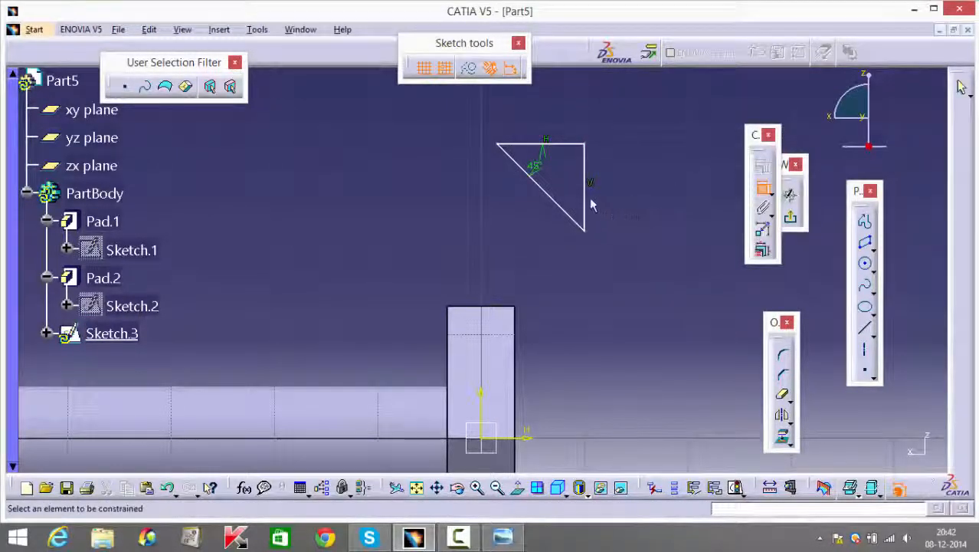
left_click(589, 204)
left_click(619, 194)
double_click(618, 194)
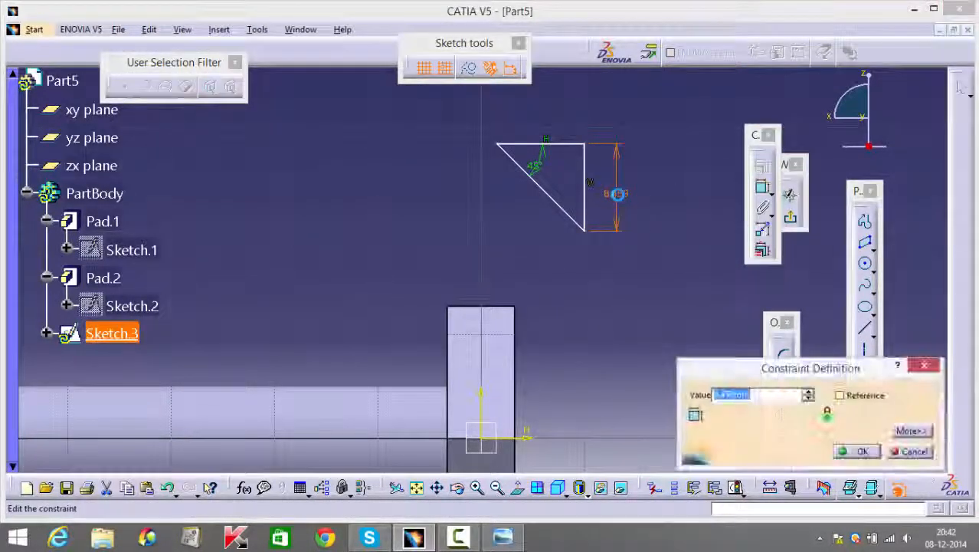
key("Return")
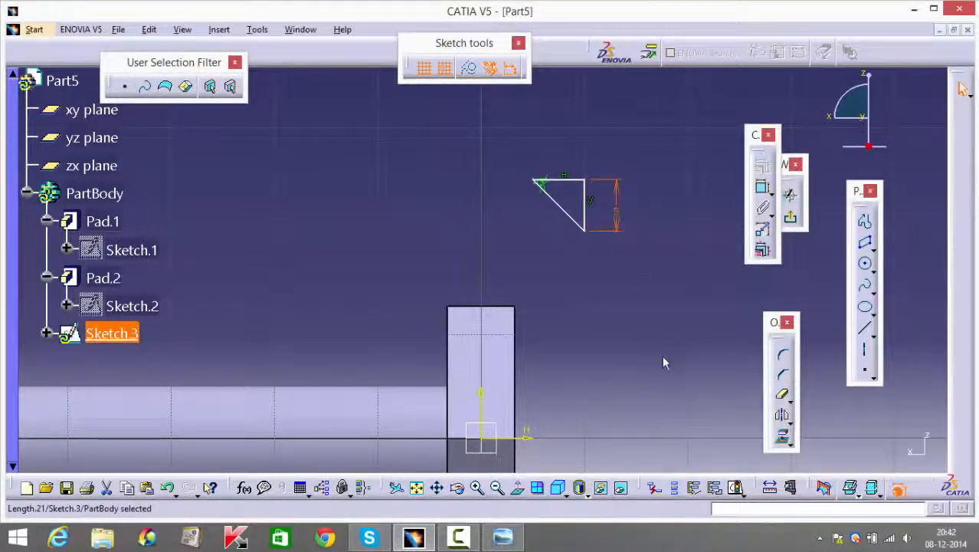
Step: Try to add a length dimension to the triangle's horizontal edge
left_click(764, 187)
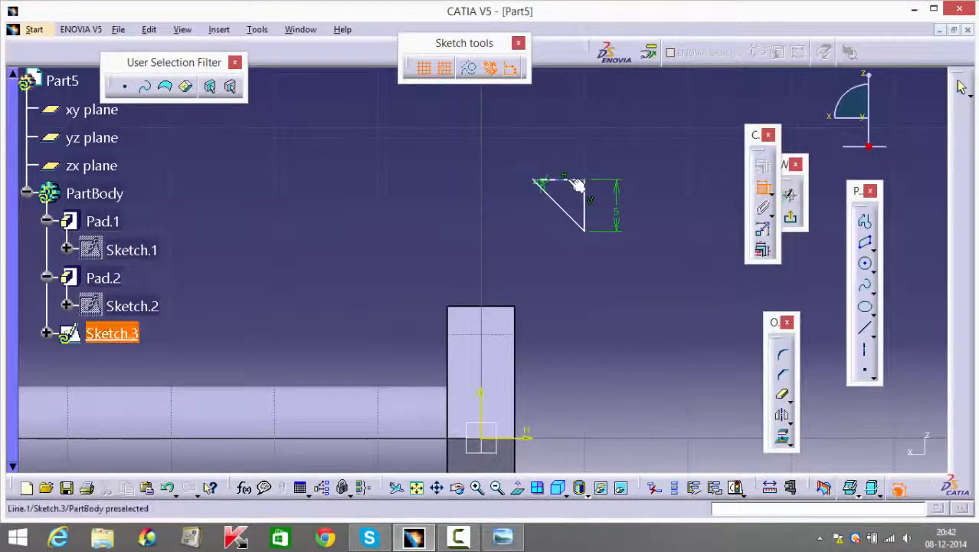
left_click(563, 180)
left_click(556, 157)
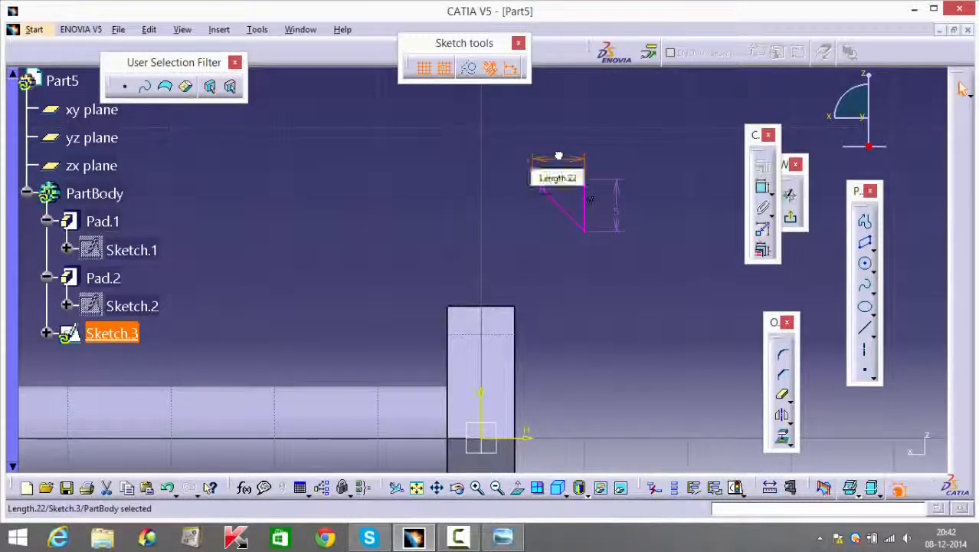
key("Delete")
Step: Move the triangle freehand over the head's upper corner and back out beside the head to compare its fit
mouse_move(580, 220)
left_mouse_down()
mouse_move(546, 319)
mouse_move(520, 341)
mouse_move(518, 314)
mouse_move(541, 356)
mouse_move(526, 325)
mouse_move(544, 328)
left_mouse_up()
middle_click_drag(573, 408, 495, 268)
mouse_move(506, 256)
left_mouse_down()
mouse_move(420, 236)
mouse_move(426, 227)
left_mouse_up()
middle_click_drag(490, 325, 485, 287)
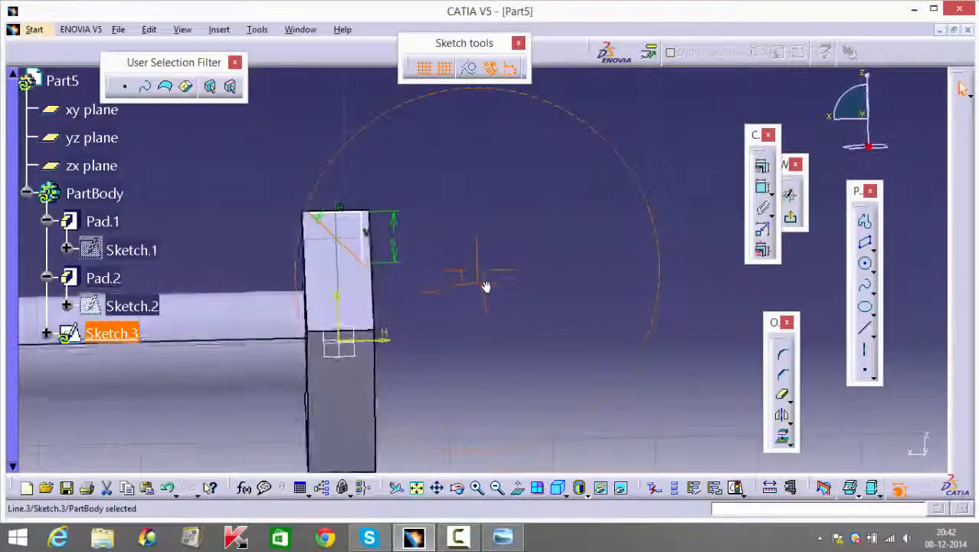
left_click_drag(381, 205, 391, 203)
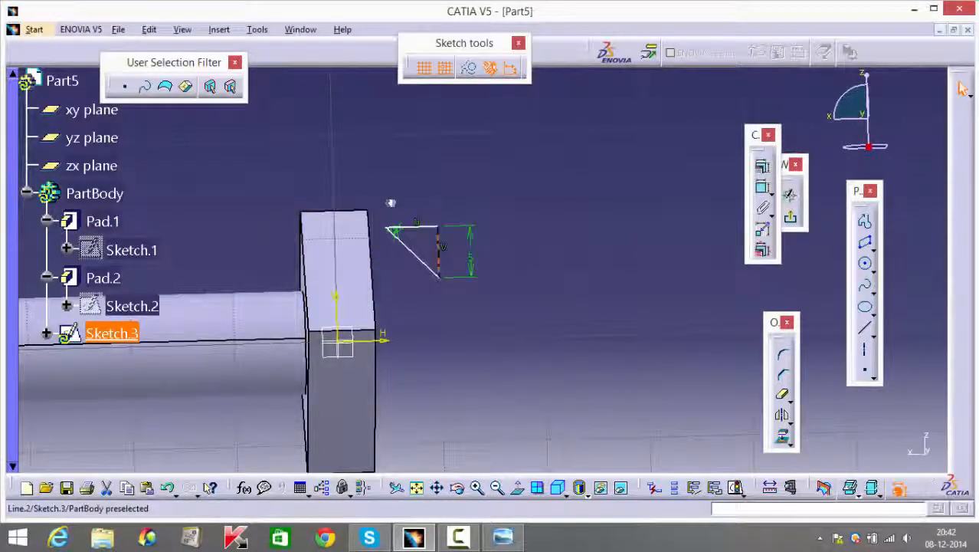
Step: Try replacing the triangle with a single sloping line across the head's upper corner
left_click_drag(553, 188, 387, 295)
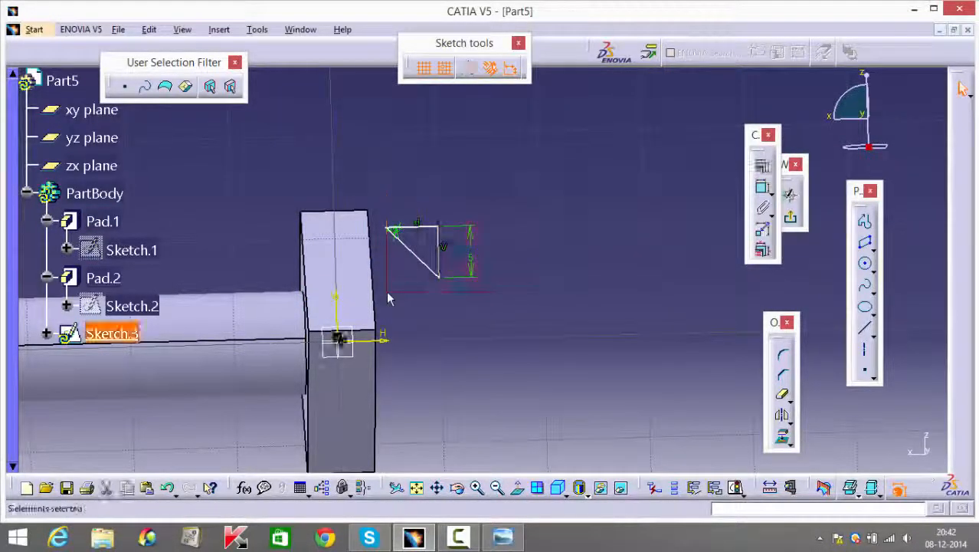
key("Delete")
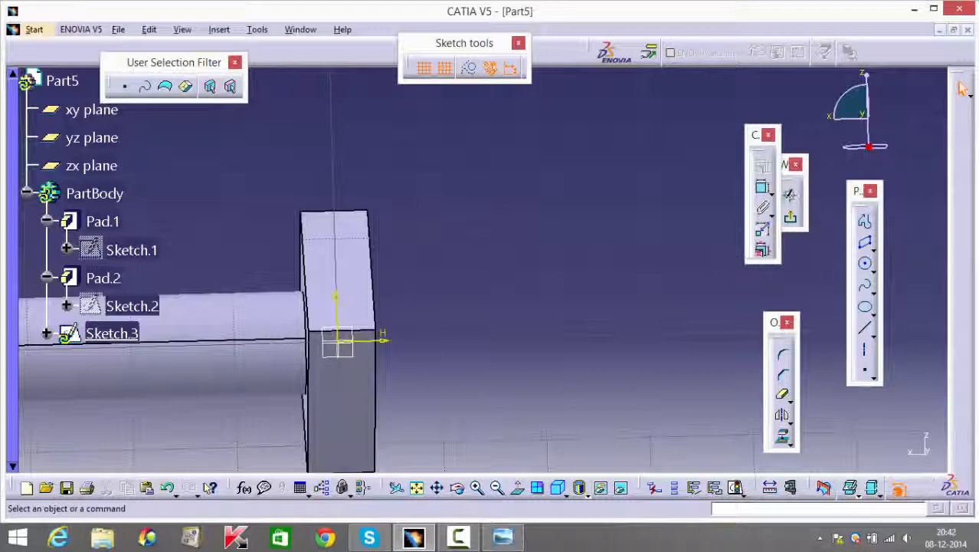
left_click(865, 328)
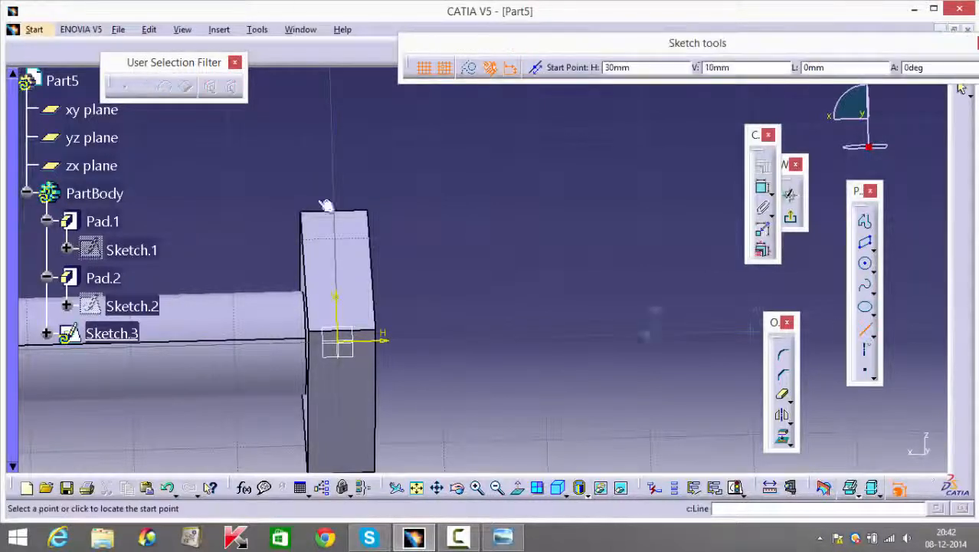
left_click(308, 164)
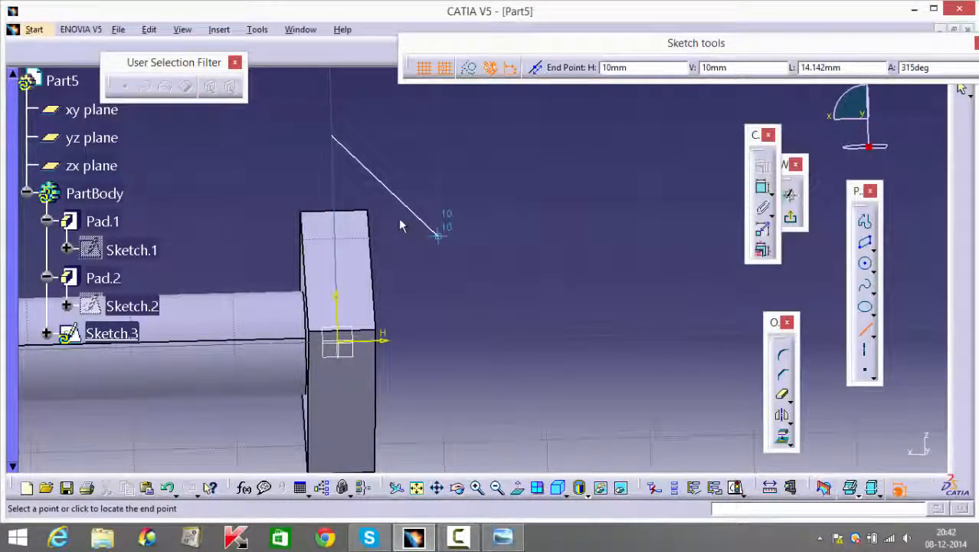
left_click(396, 196)
left_click(484, 302)
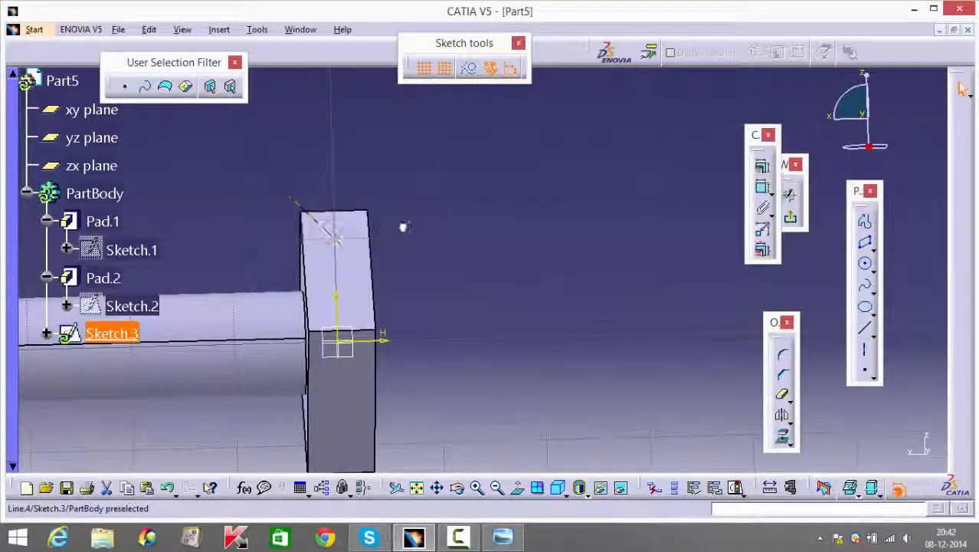
key("ctrl+z")
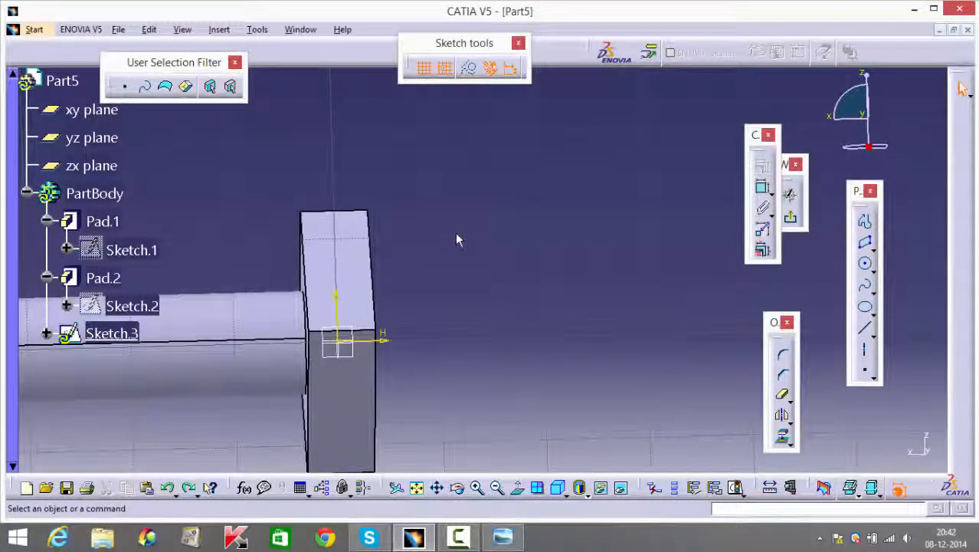
key("ctrl+z")
Step: Shift the triangle freehand beside the head and align the view normal to the sketch plane
scroll(487, 336, "down", 1)
middle_click_drag(486, 333, 485, 311)
left_click(466, 543)
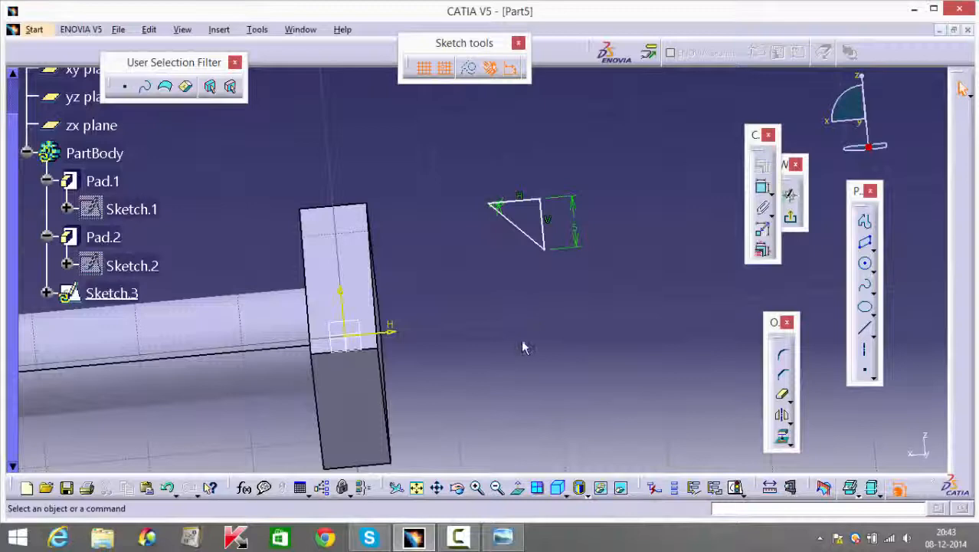
mouse_move(523, 347)
middle_mouse_down()
mouse_move(510, 333)
mouse_move(528, 306)
mouse_move(540, 341)
middle_mouse_up()
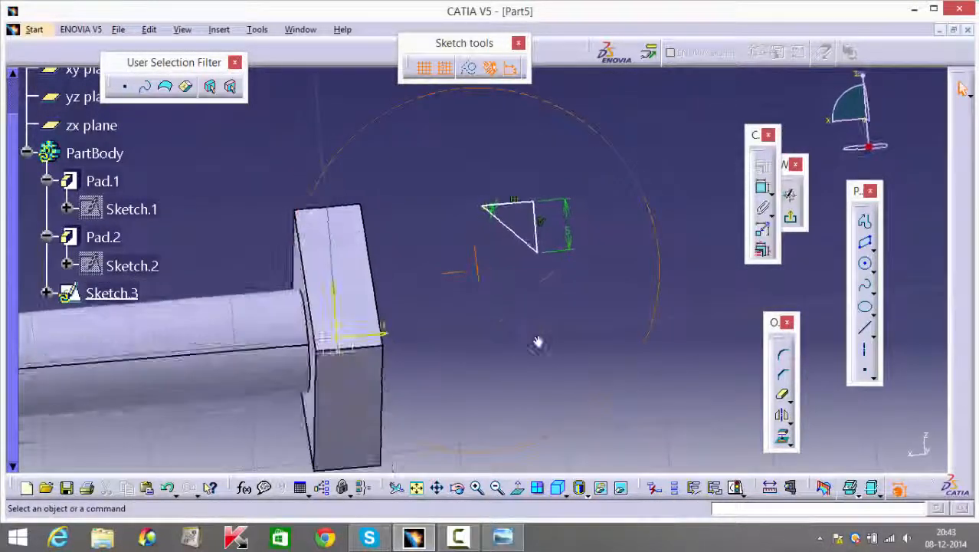
mouse_move(516, 202)
left_mouse_down()
mouse_move(460, 174)
mouse_move(499, 258)
mouse_move(520, 251)
left_mouse_up()
mouse_move(486, 292)
middle_mouse_down()
mouse_move(343, 276)
mouse_move(475, 286)
mouse_move(488, 228)
mouse_move(475, 313)
mouse_move(466, 290)
mouse_move(433, 288)
middle_mouse_up()
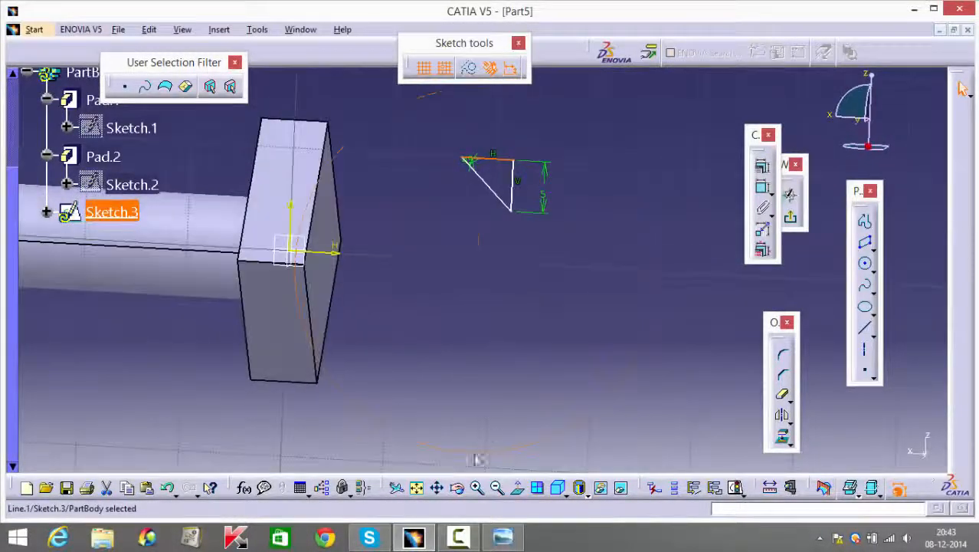
left_click(517, 488)
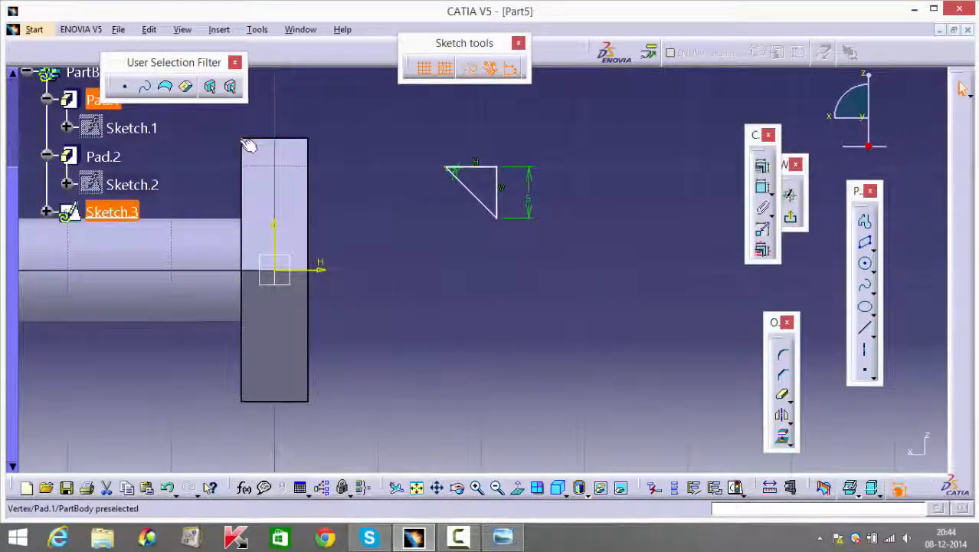
Step: Try to make the triangle's acute upper corner coincident with the head's upper corner on the shank side
left_click(761, 166)
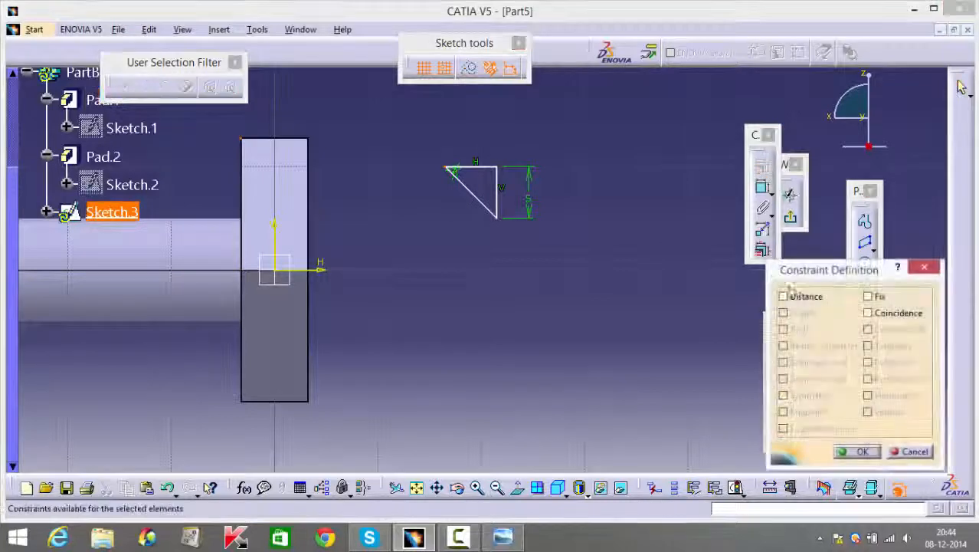
left_click(873, 315)
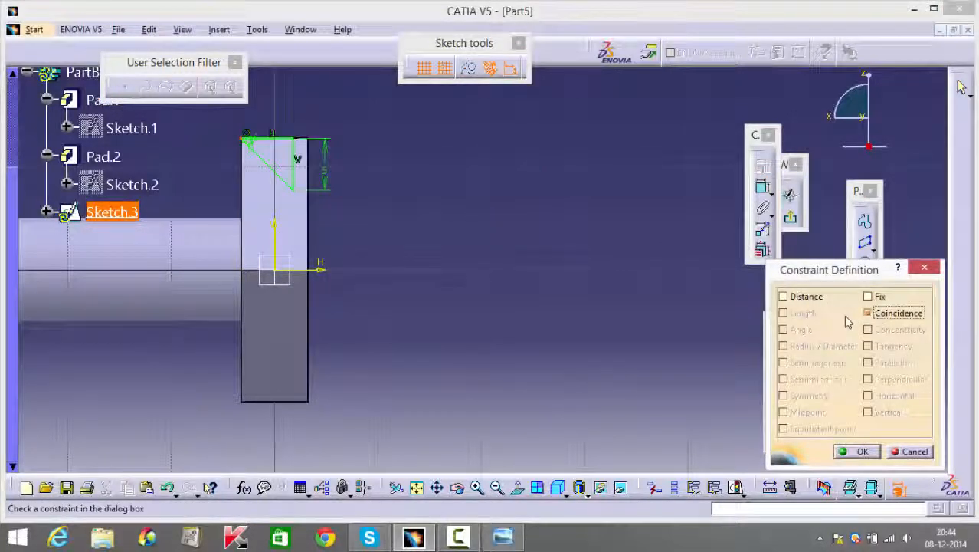
key("Escape")
key("ctrl+z")
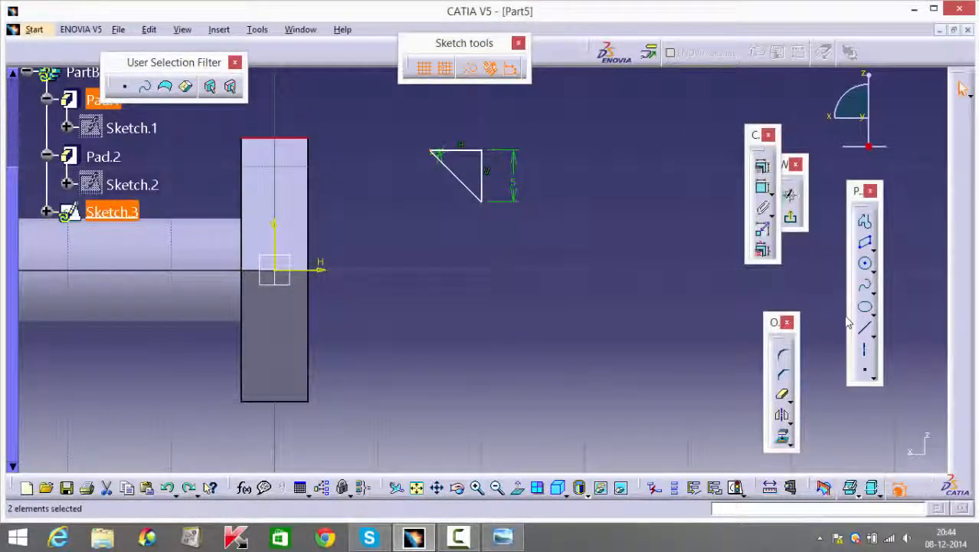
Step: Make the triangle's acute upper corner coincident with the head's upper edge
left_click(459, 274)
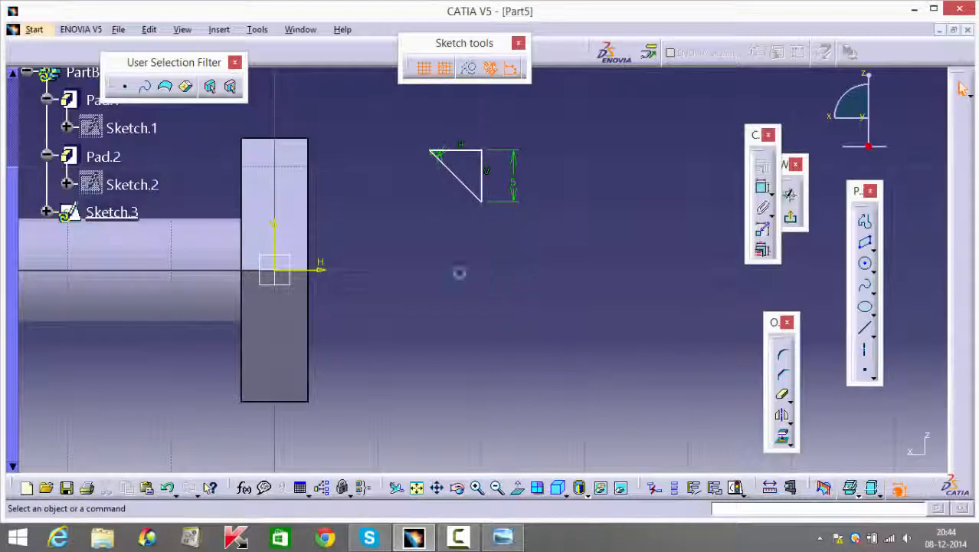
left_click(434, 156)
left_click(295, 139, "ctrl")
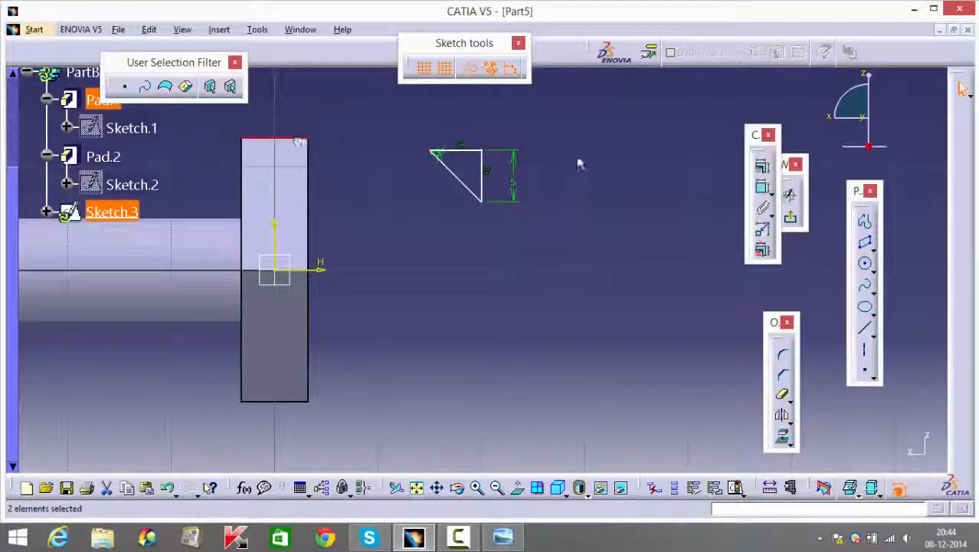
left_click(762, 166)
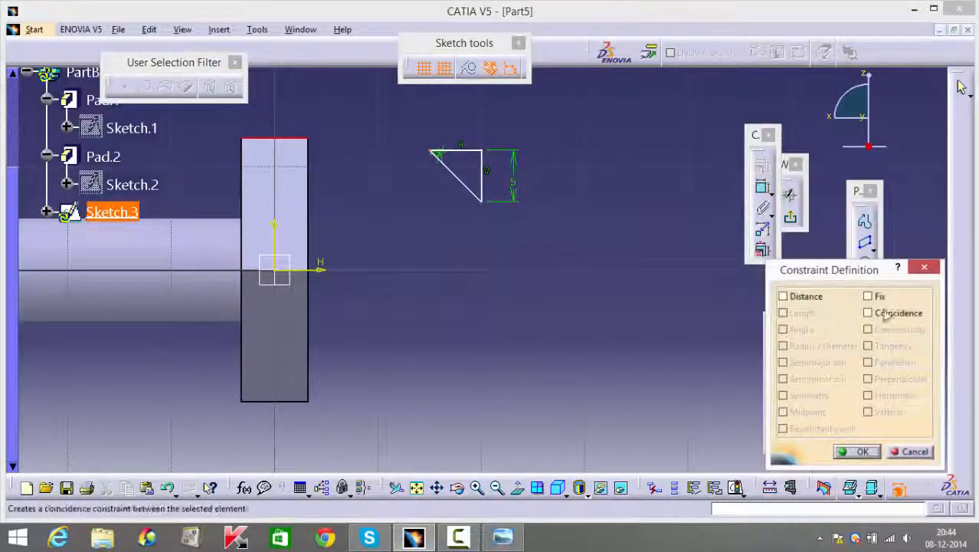
left_click(885, 316)
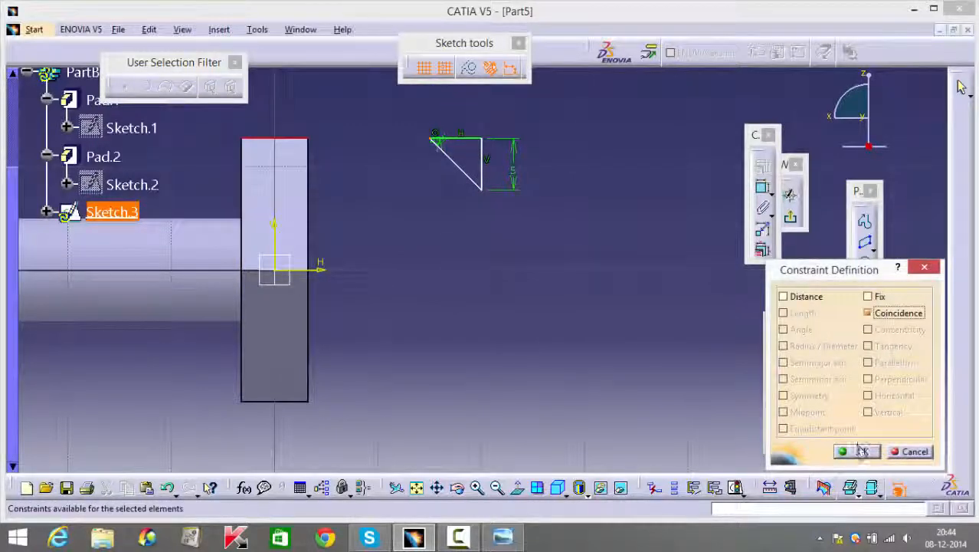
left_click(862, 451)
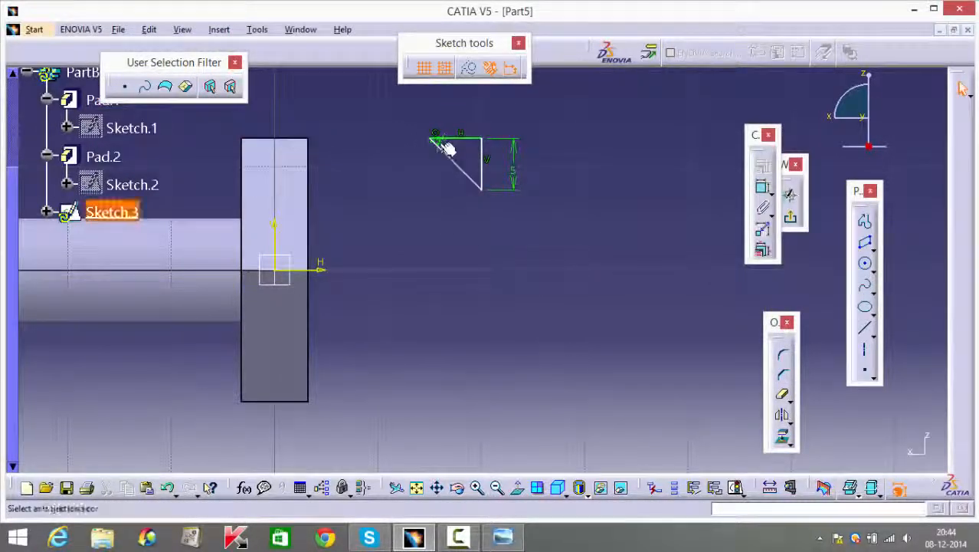
left_click(764, 188)
left_click(436, 138)
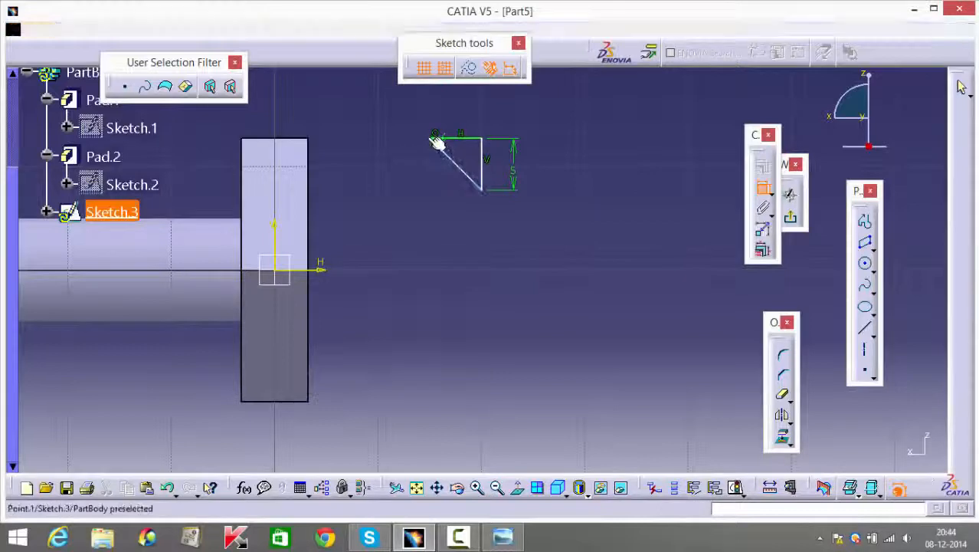
left_click(243, 140)
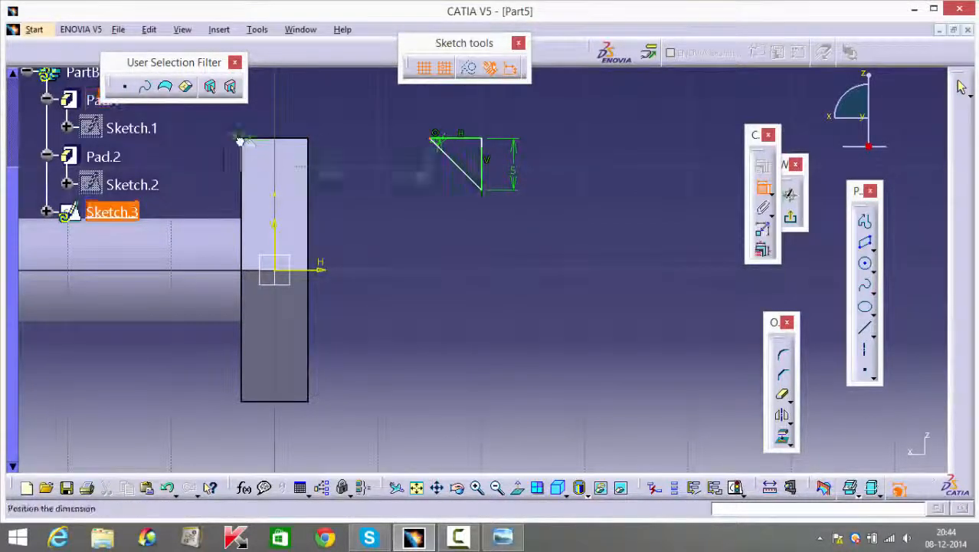
left_click(446, 541)
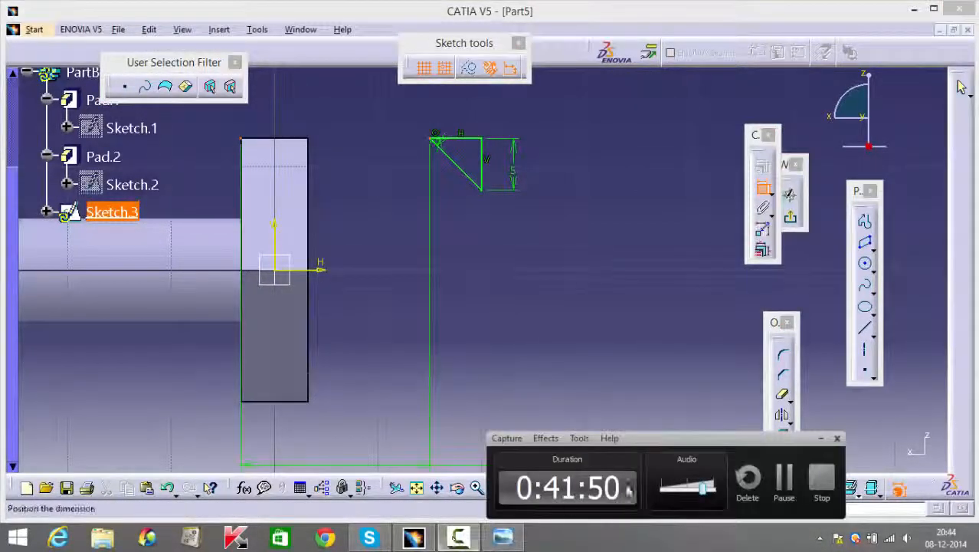
left_click(797, 492)
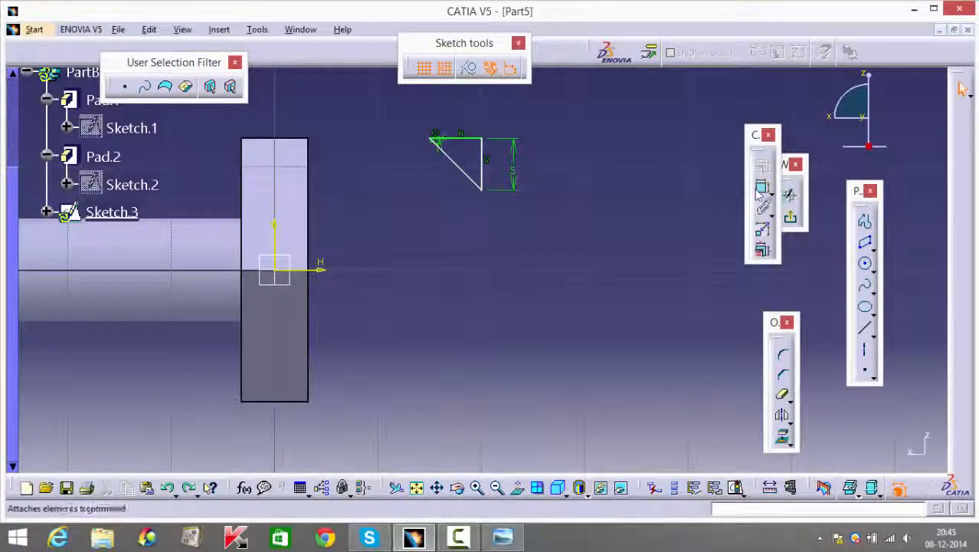
Step: Dimension the horizontal distance from the head's shank-side upper corner to the triangle's acute corner and set it to 4 mm
left_click(762, 188)
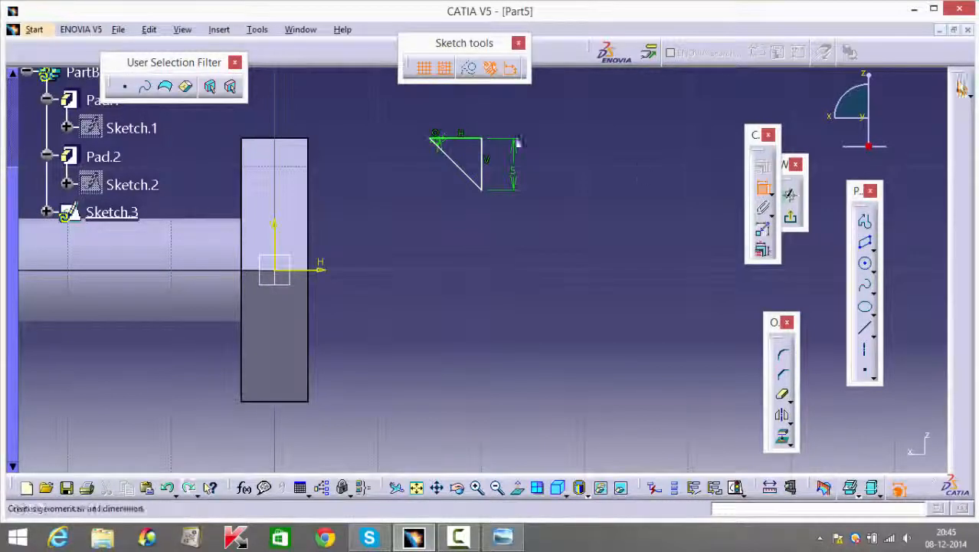
left_click(245, 139)
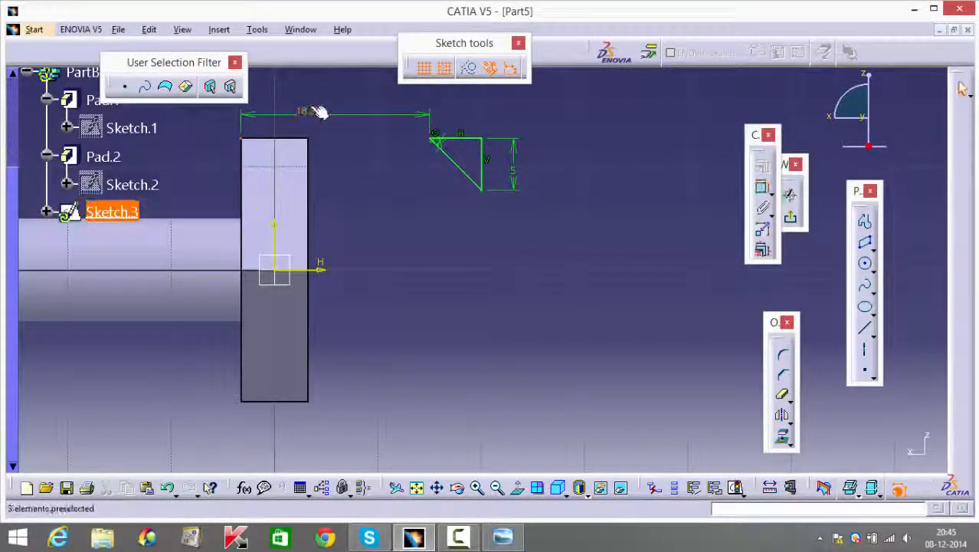
double_click(314, 110)
type("4")
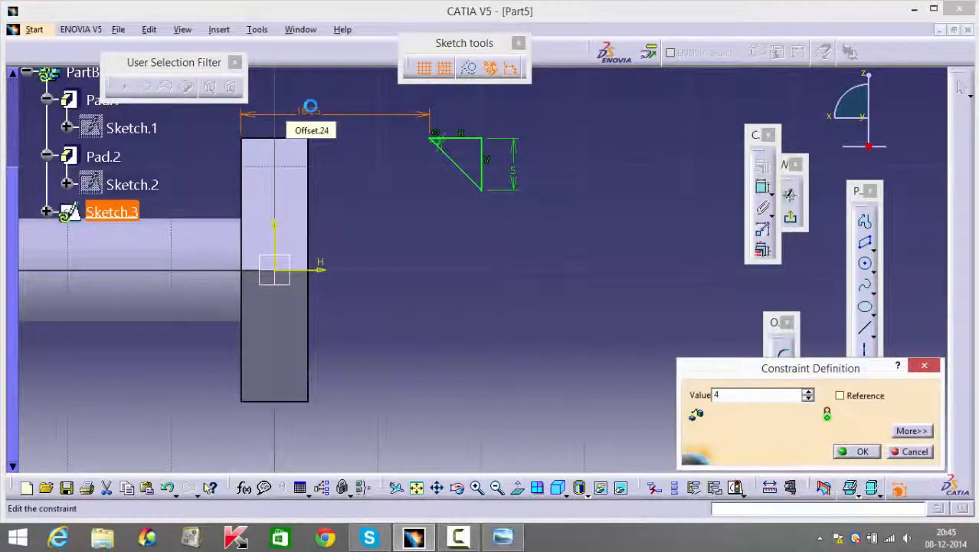
key("Return")
Step: Check the triangle's placement on the head from an angle and exit the sketch
left_click(358, 229)
middle_click_drag(358, 230, 365, 269)
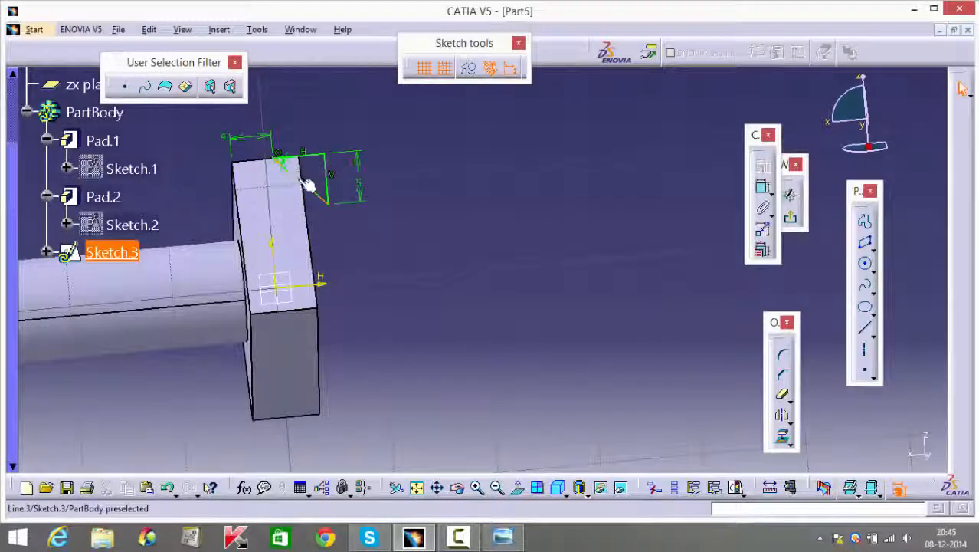
middle_click_drag(446, 236, 334, 252)
left_click(791, 220)
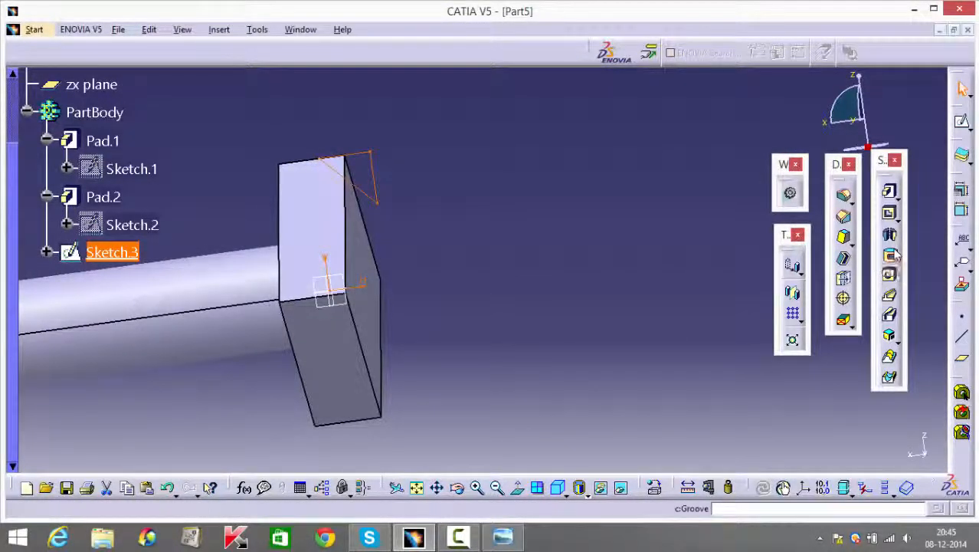
Step: Cut a 360-degree groove around the bolt head from the triangular profile, using the sketch's horizontal direction as axis
left_click(891, 255)
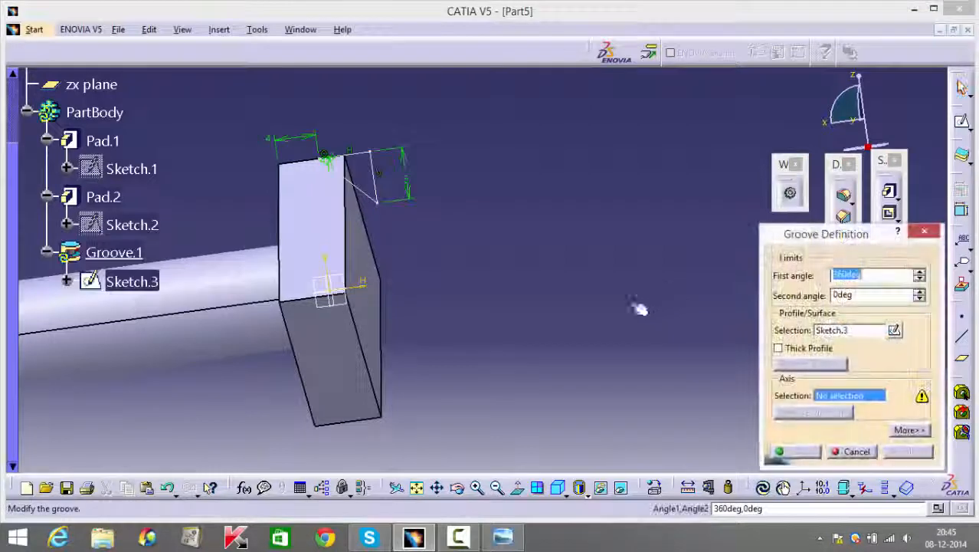
left_click(372, 290)
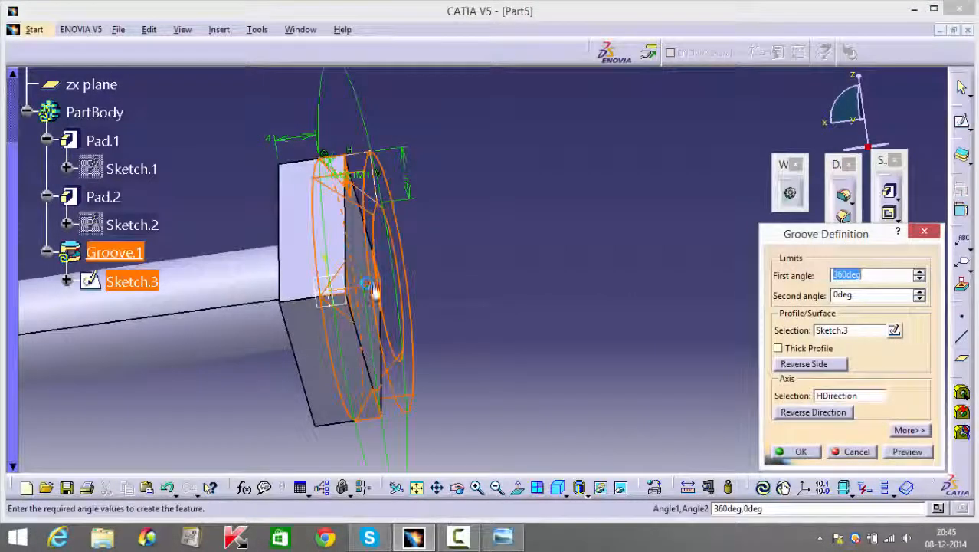
left_click(800, 451)
middle_click_drag(531, 365, 422, 318)
scroll(682, 268, "down", 1)
middle_click_drag(686, 270, 529, 115)
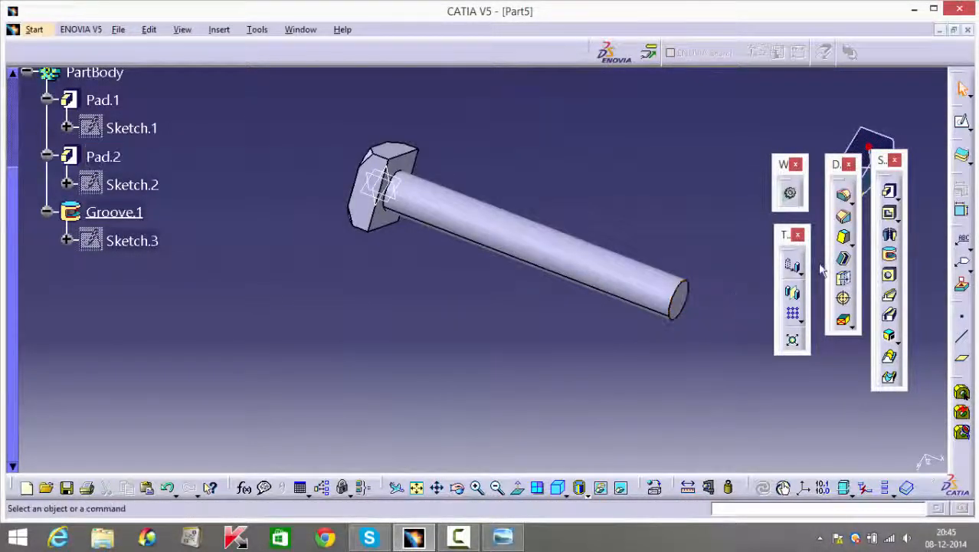
left_click(845, 301)
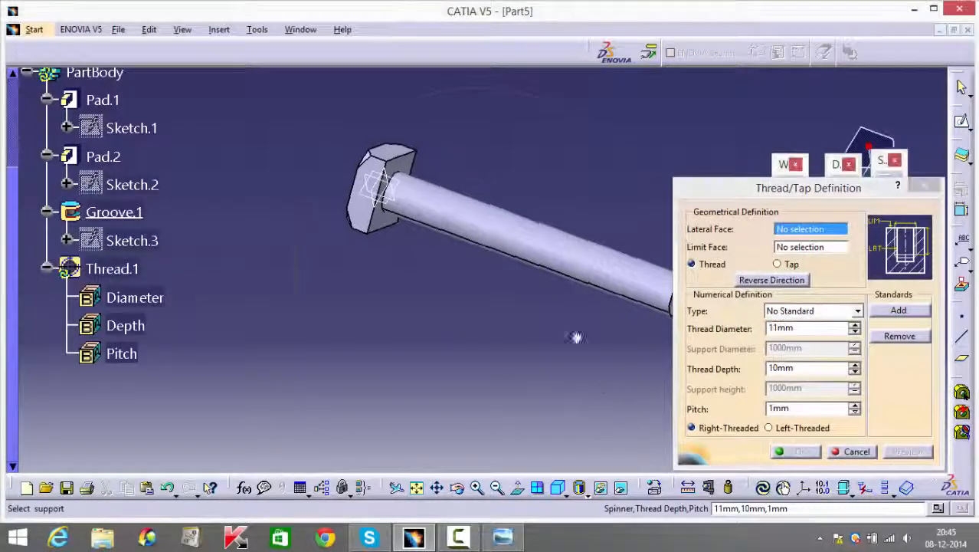
mouse_move(575, 335)
middle_mouse_down()
mouse_move(455, 343)
mouse_move(459, 328)
mouse_move(460, 376)
mouse_move(392, 343)
mouse_move(436, 325)
mouse_move(495, 329)
middle_mouse_up()
scroll(497, 330, "down", 1)
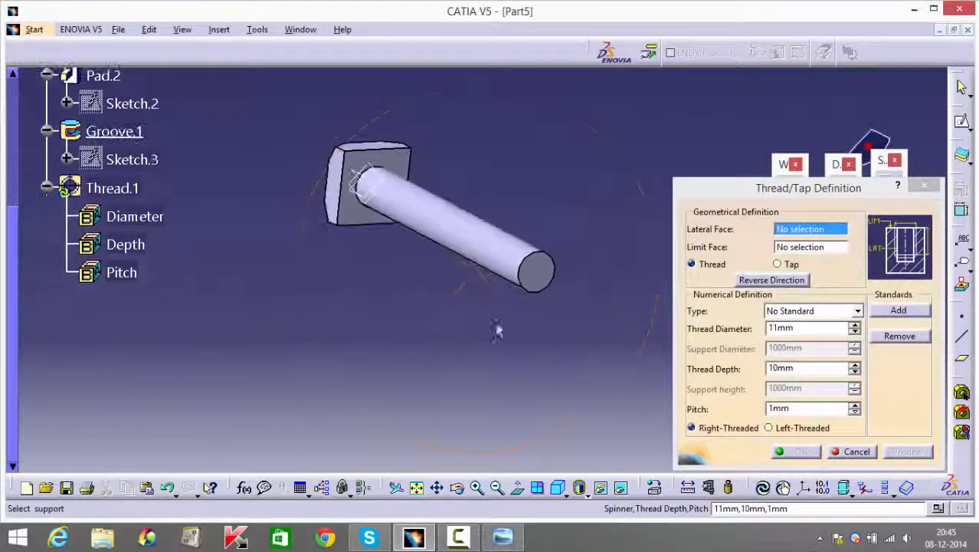
left_click(925, 188)
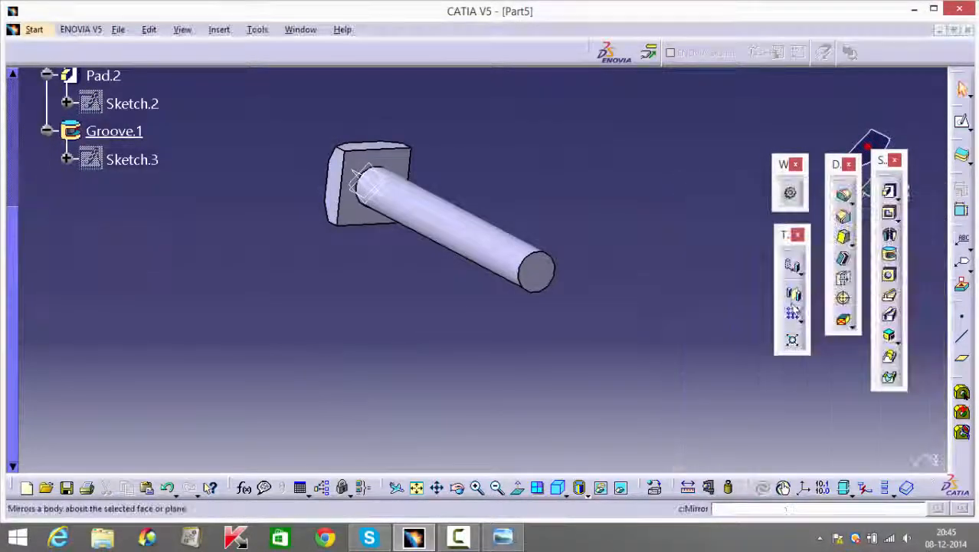
Step: Start an external thread with the shank's cylindrical surface as lateral face and its free end as limit face
left_click(844, 301)
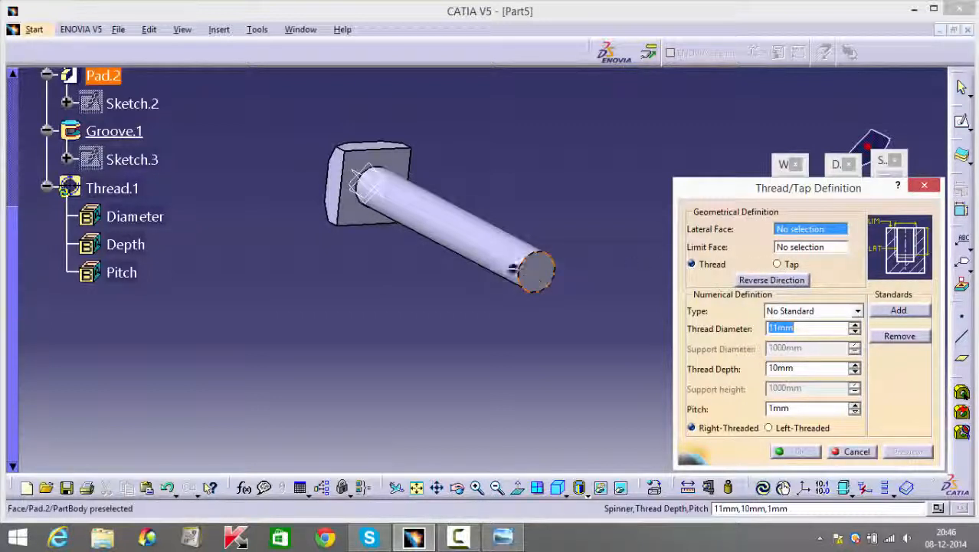
middle_click_drag(449, 352, 433, 164, "ctrl")
scroll(398, 284, "up", 1)
middle_click(396, 292)
middle_click_drag(441, 203, 400, 286, "ctrl")
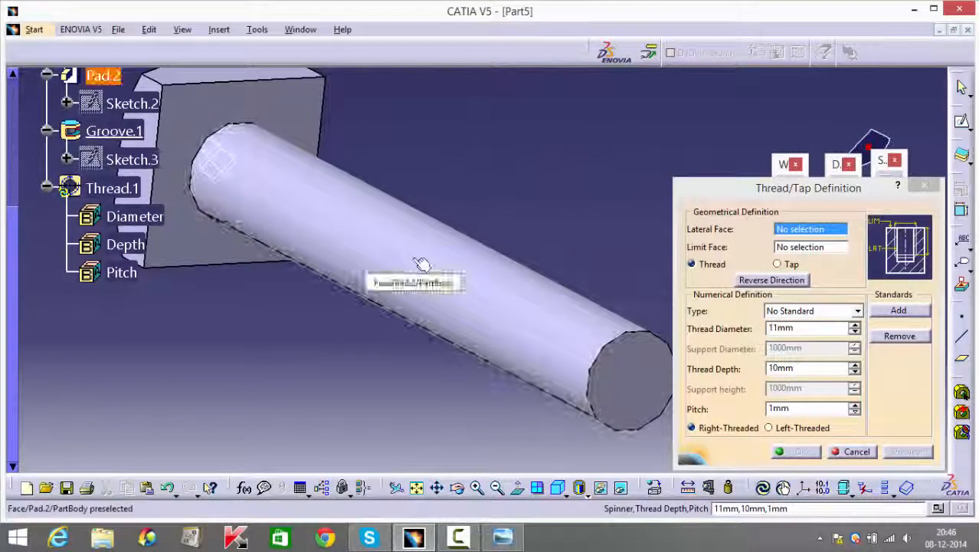
left_click(412, 258)
middle_click_drag(365, 324, 308, 209)
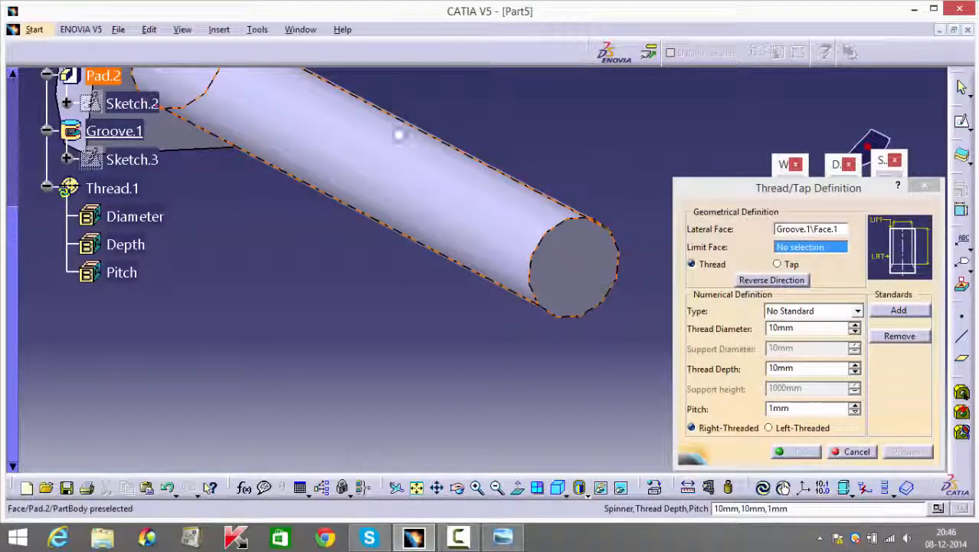
left_click(582, 265)
middle_click_drag(400, 340, 440, 366)
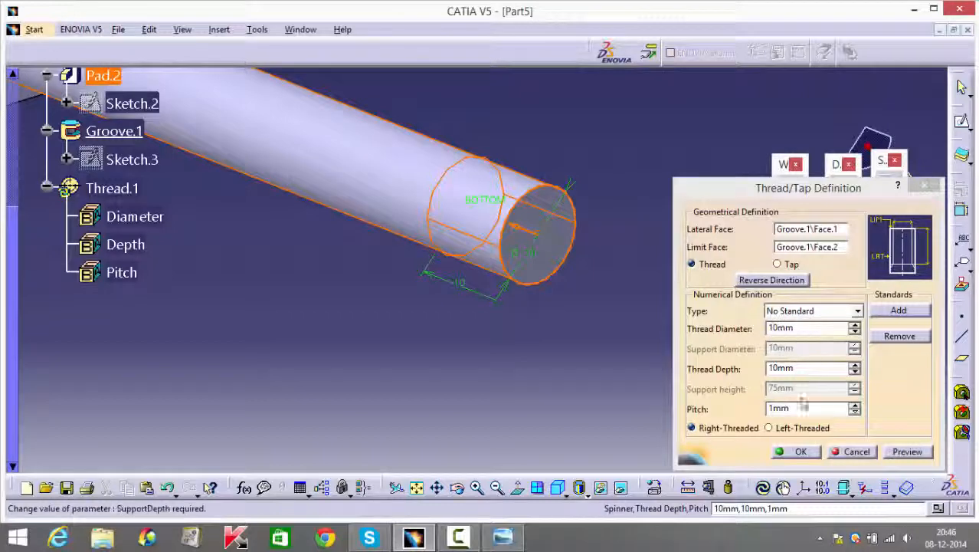
Step: Set the thread depth to 26 mm, create the thread and inspect the bolt's shank end
double_click(804, 368)
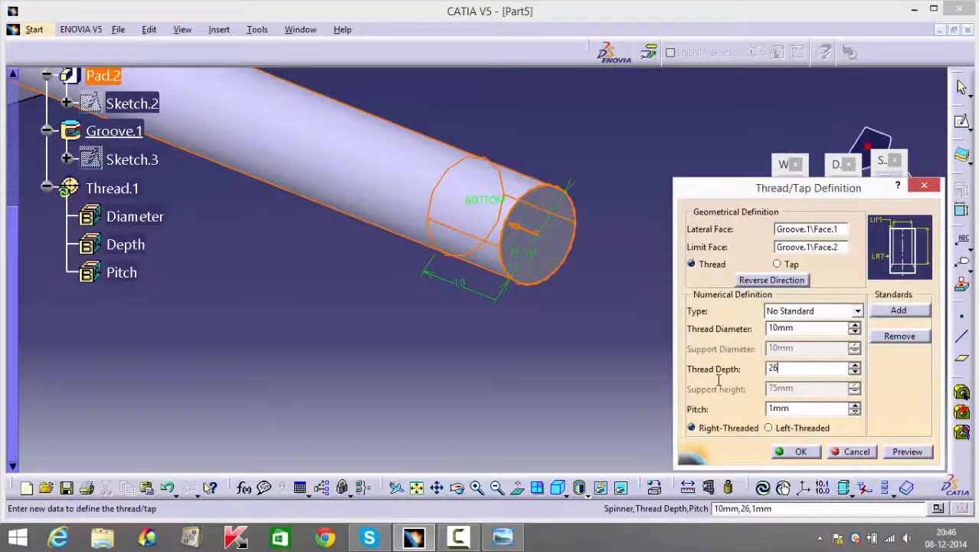
key("Return")
left_click(328, 311)
middle_click_drag(328, 311, 349, 399)
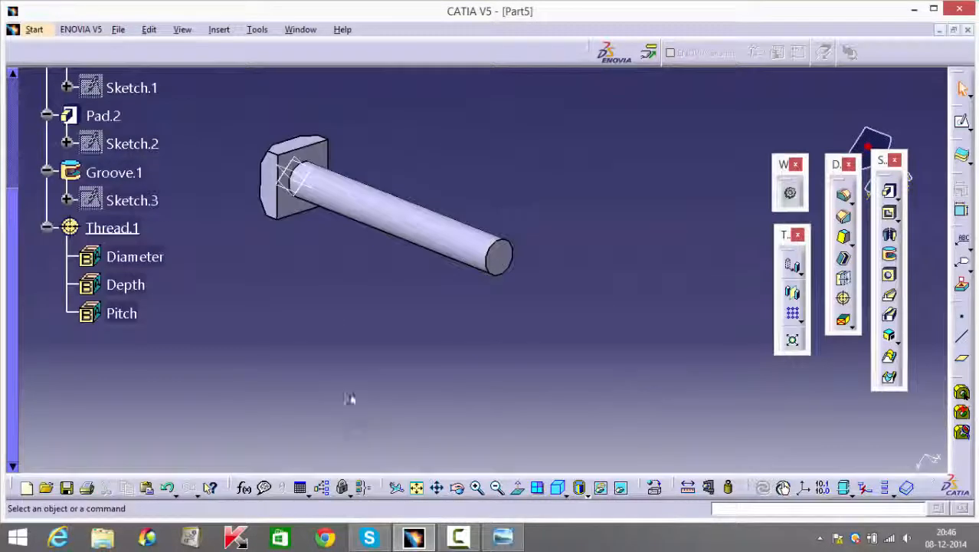
middle_click_drag(404, 337, 390, 163)
middle_click_drag(571, 253, 570, 252)
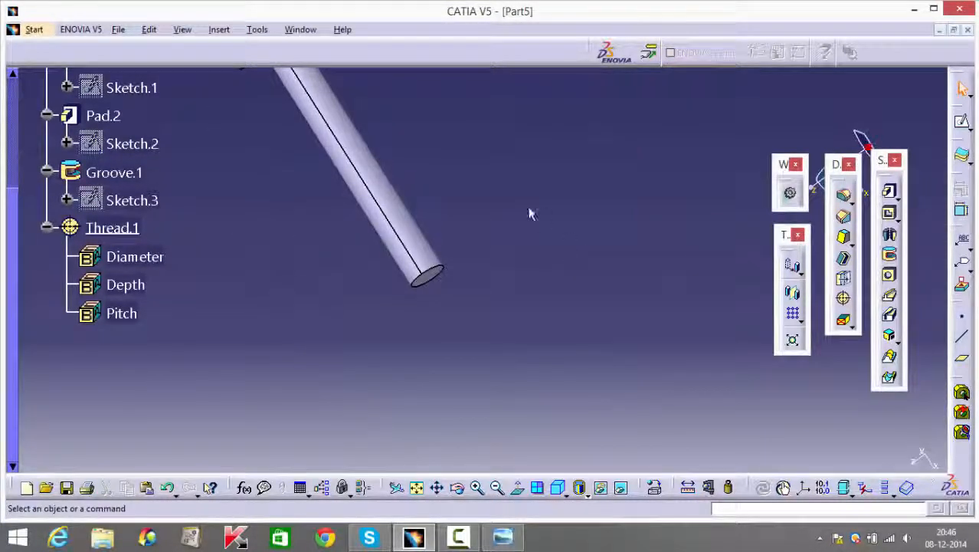
middle_click_drag(531, 212, 526, 288)
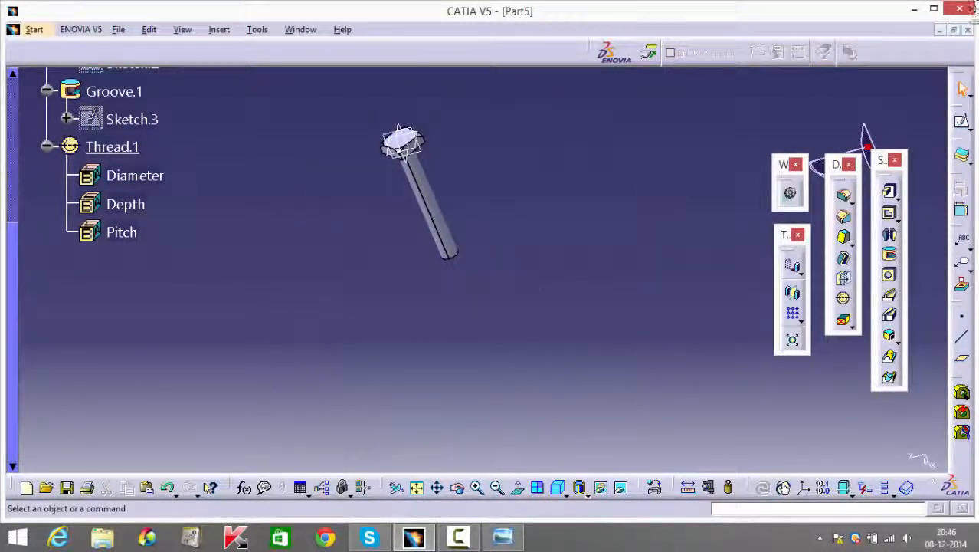
Step: Minimize the bolt document, create a new part in Part Design and maximize its window
left_click(941, 30)
left_click(19, 29)
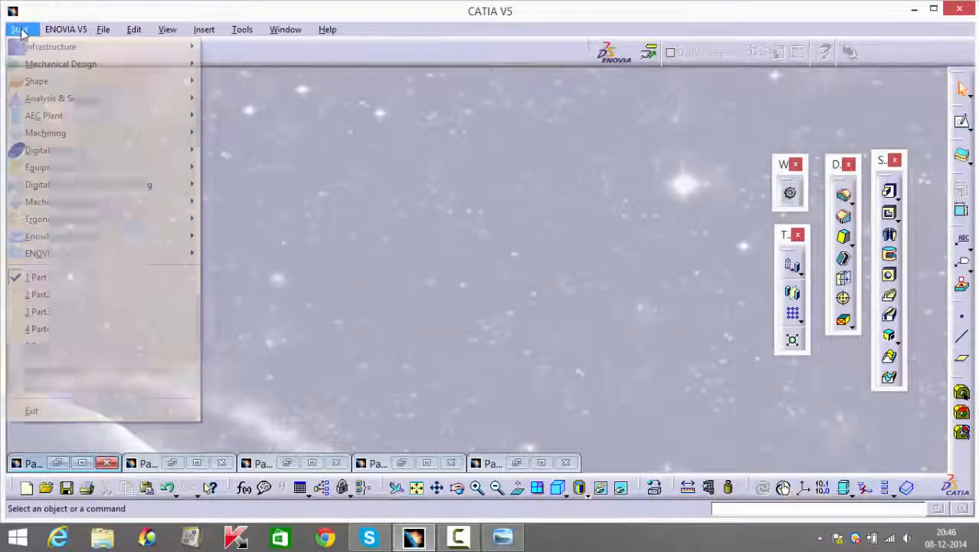
mouse_move(83, 64)
left_click(247, 65)
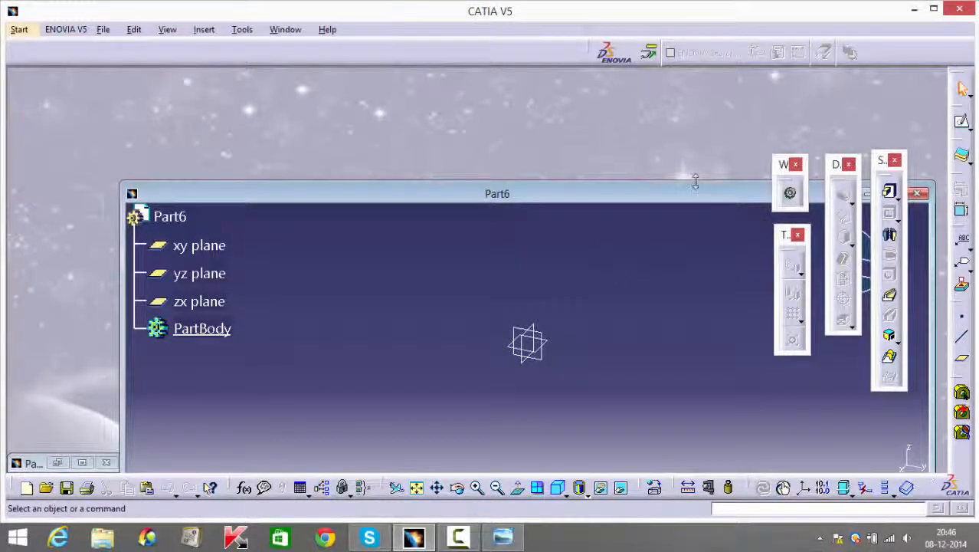
left_click_drag(699, 198, 665, 150)
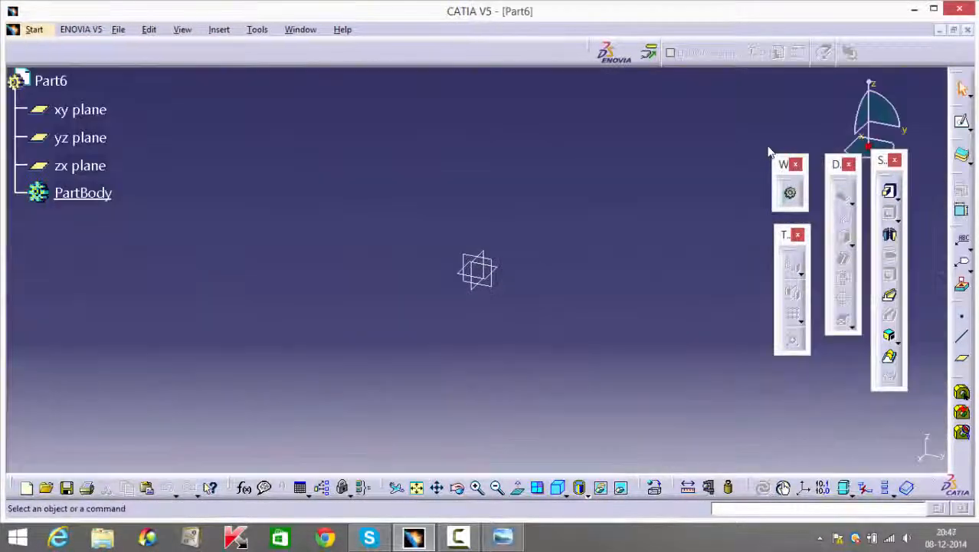
double_click(769, 152)
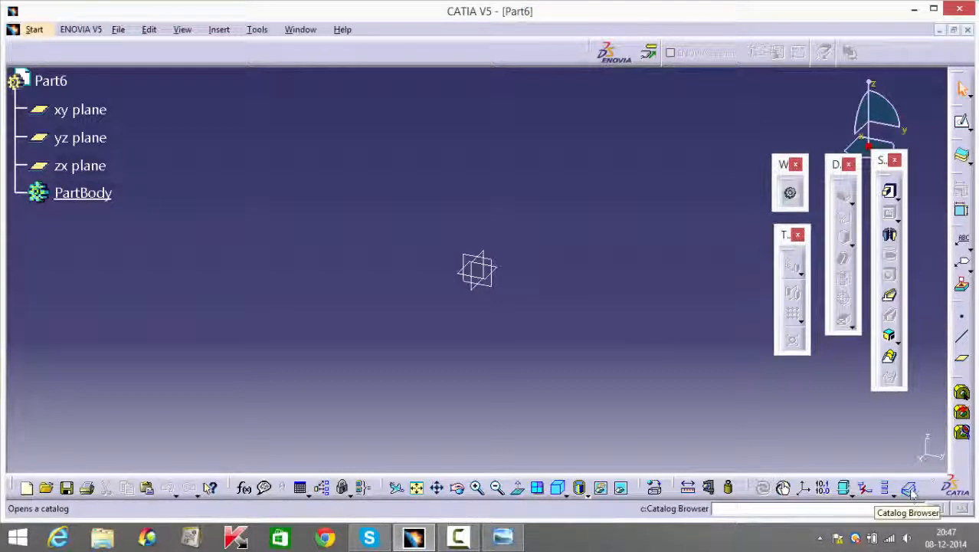
Step: Sketch a hexagon on the xy plane, centred on the origin, with sides about 46 mm long and horizontal upper and lower edges
left_click(511, 272)
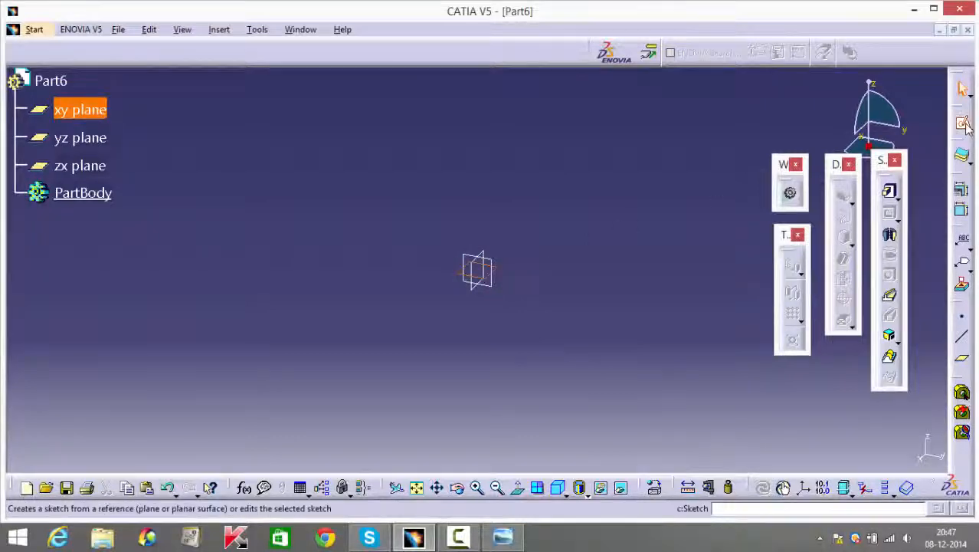
left_click(963, 124)
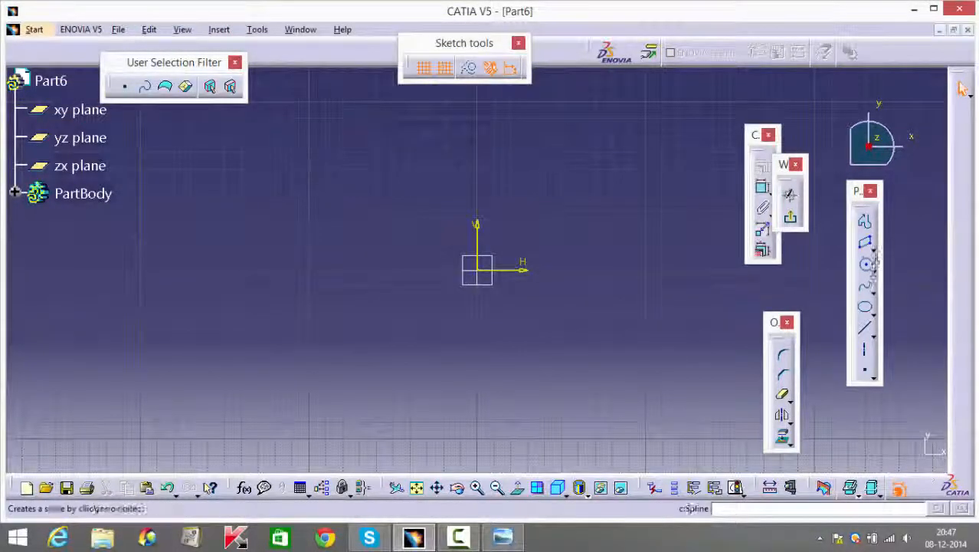
left_click(874, 247)
left_click(926, 261)
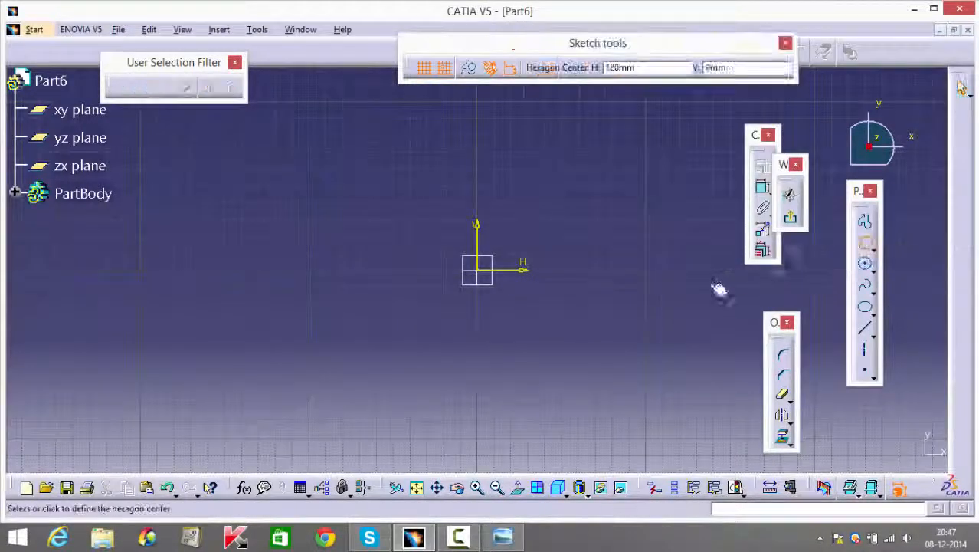
left_click(477, 267)
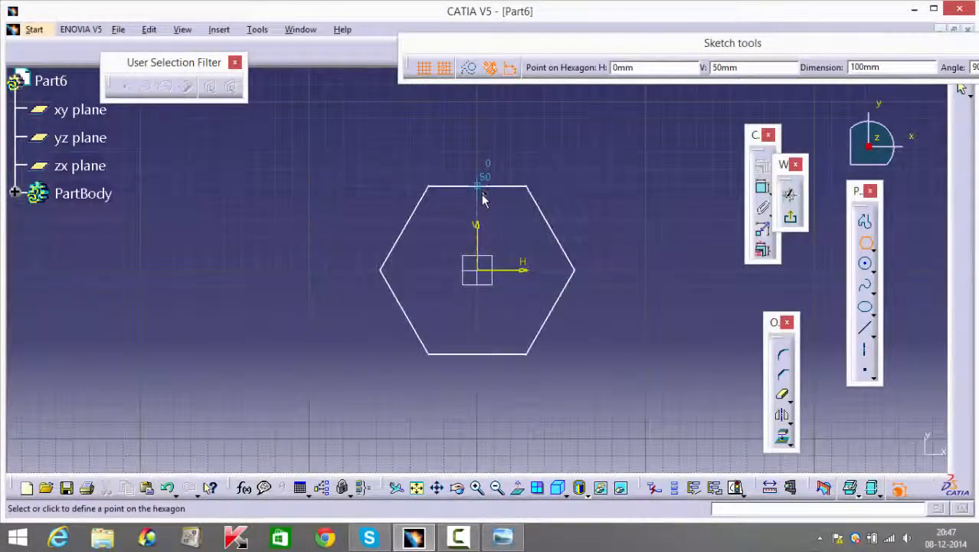
left_click(483, 201)
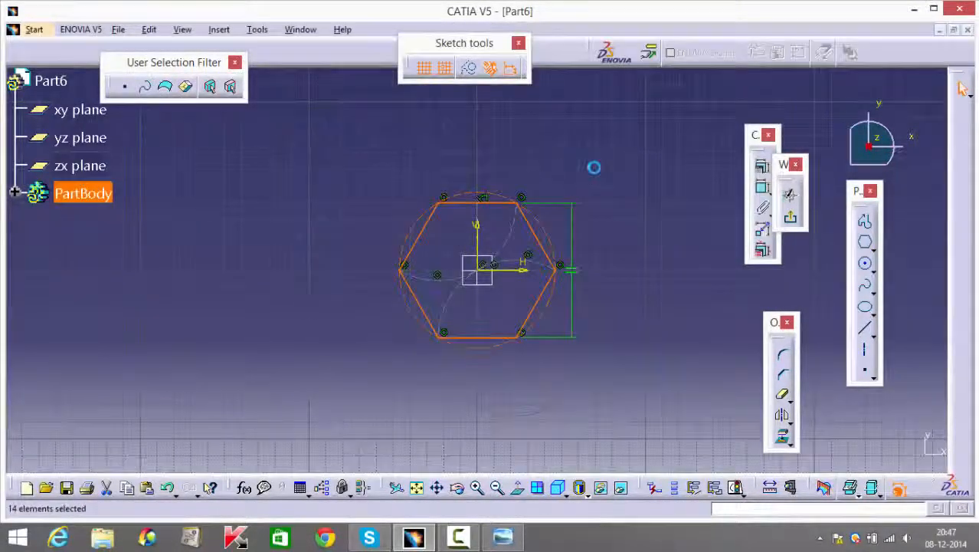
Step: Dimension the hexagon's upper side, set its length to 10 mm and exit the sketch
left_click(763, 187)
left_click(496, 201)
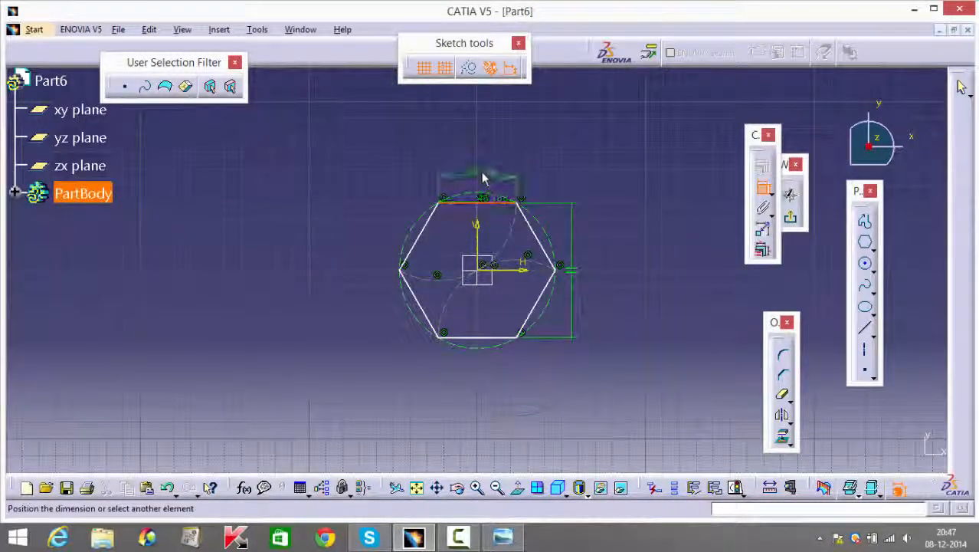
left_click(483, 178)
double_click(477, 171)
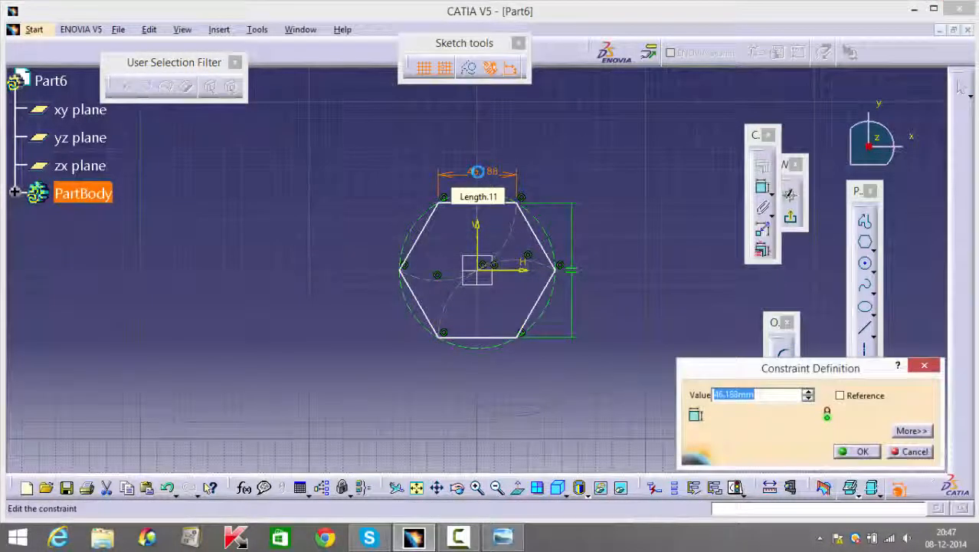
key("Return")
middle_click_drag(597, 368, 569, 267)
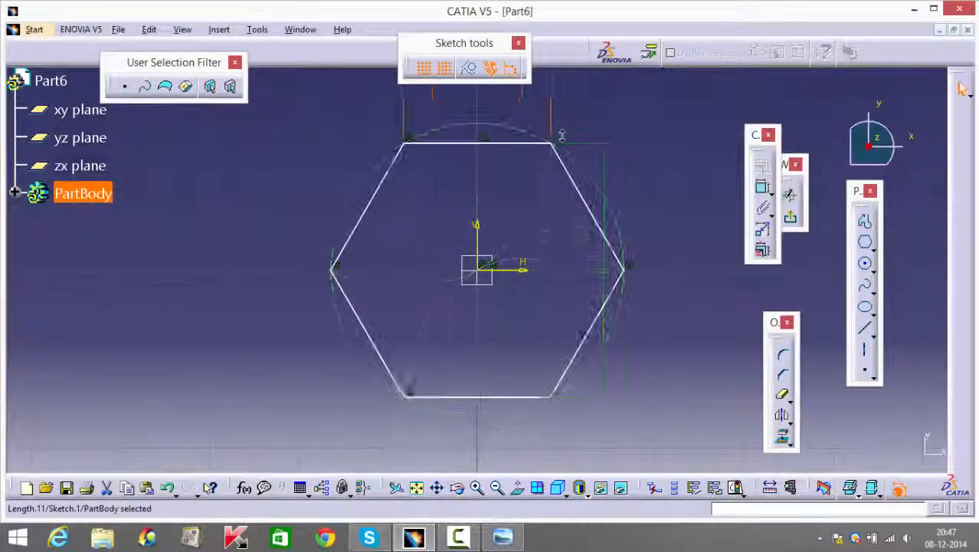
left_click(762, 187)
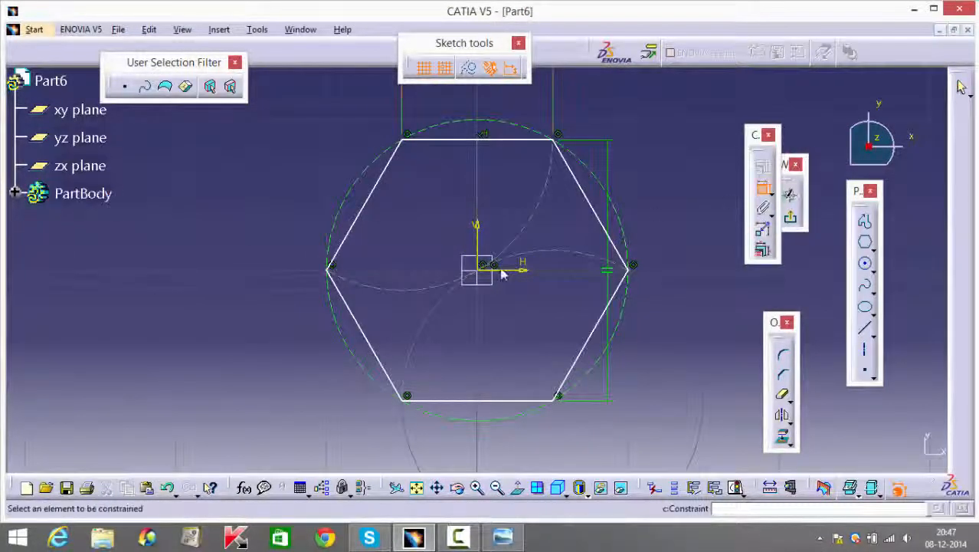
left_click(791, 216)
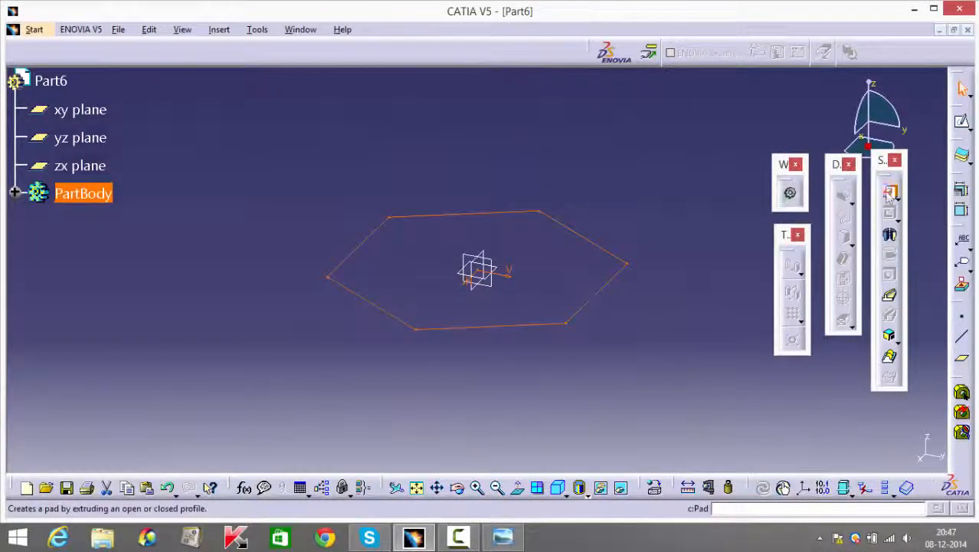
Step: Pad the hexagon 20 mm, consulting the nut views in the plummer block drawing before creating it
left_click(889, 191)
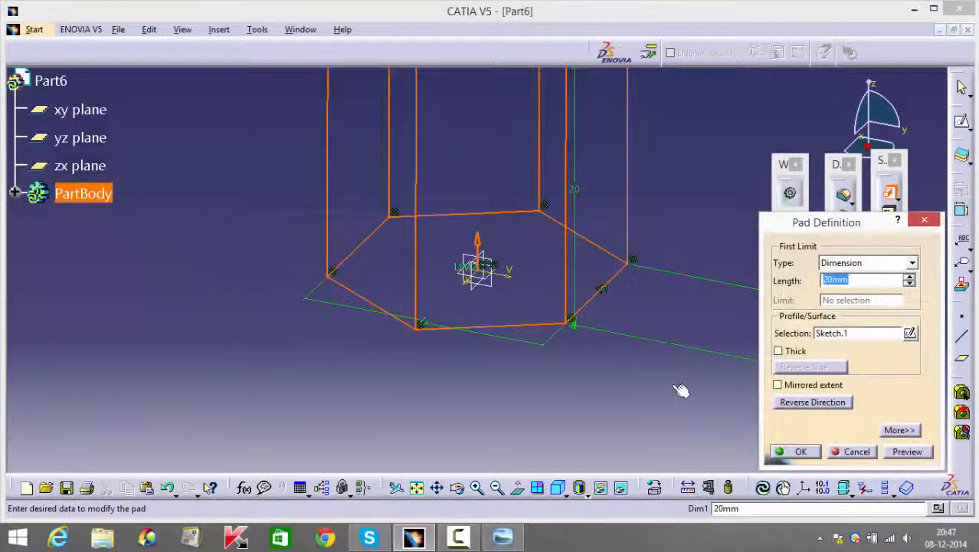
scroll(670, 389, "down", 1)
middle_click_drag(674, 392, 682, 448)
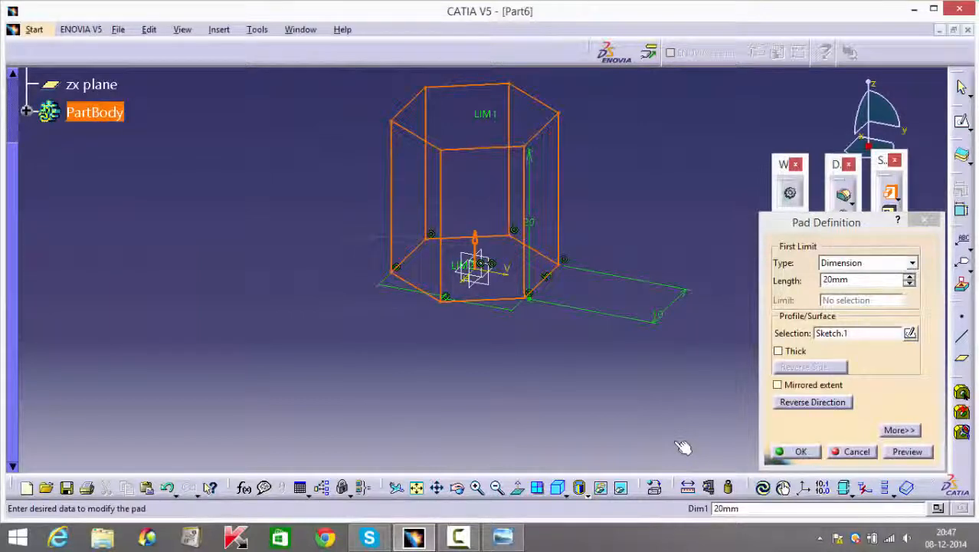
left_click(519, 542)
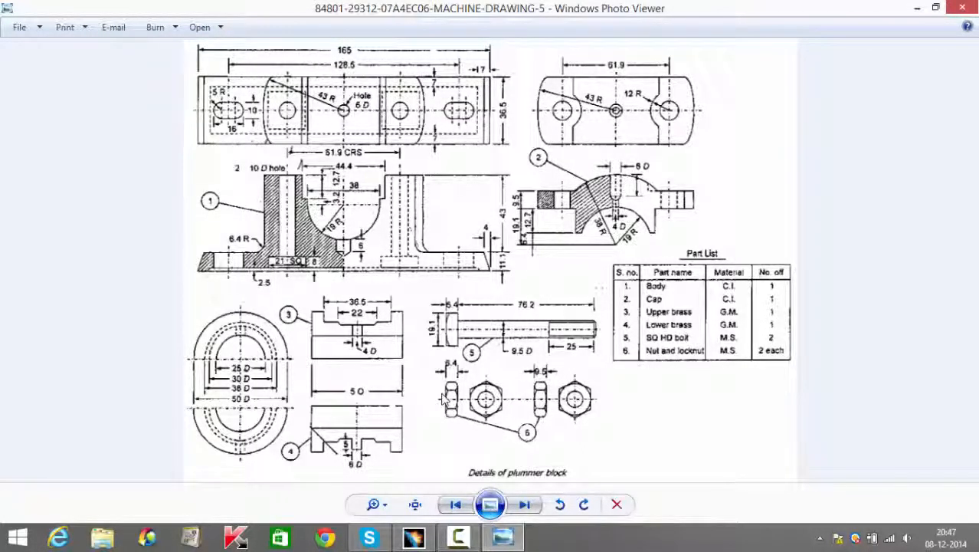
left_click(502, 537)
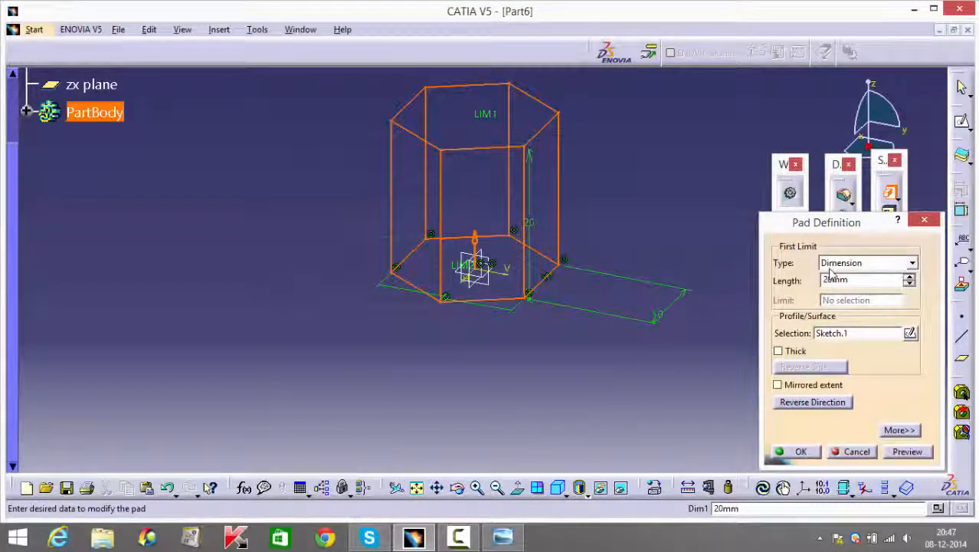
left_click(810, 450)
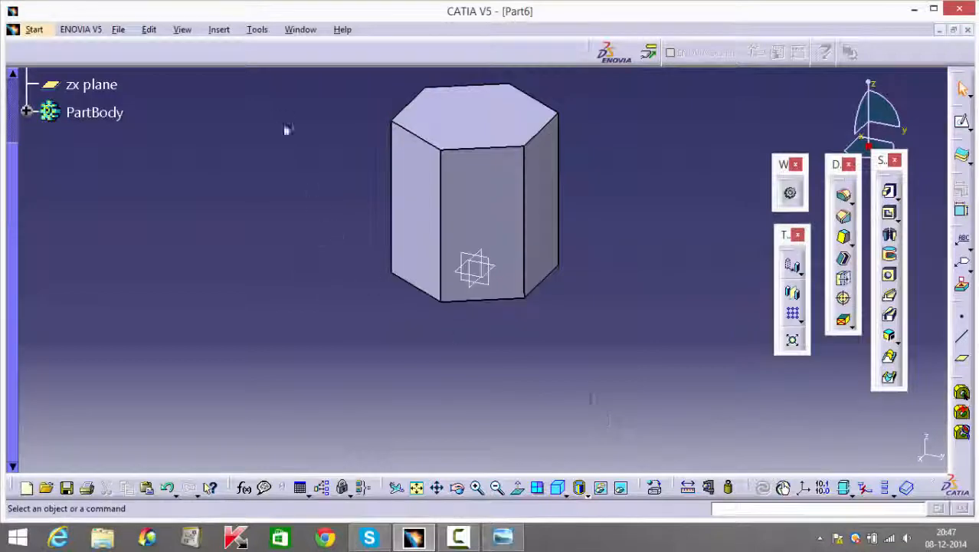
Step: Insert a new body into the nut part
left_click(220, 30)
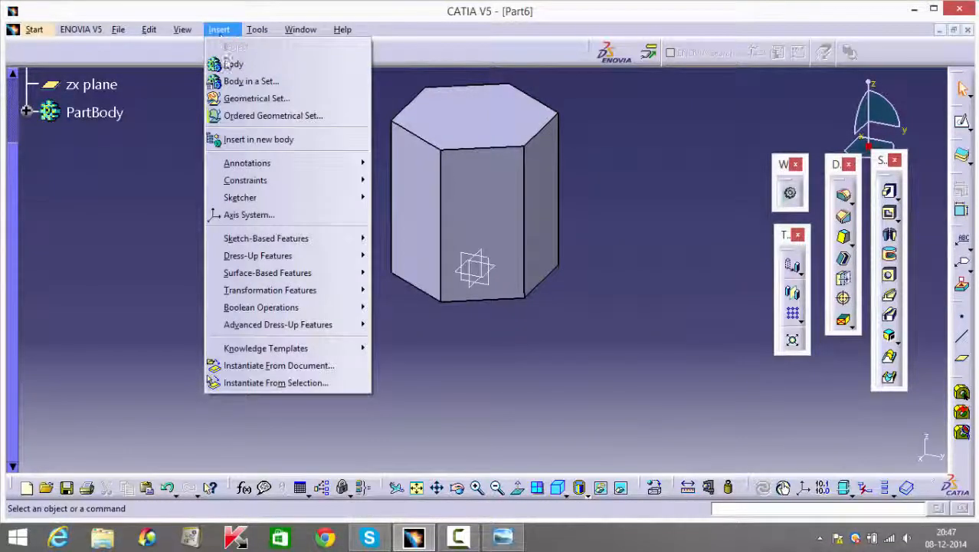
left_click(233, 66)
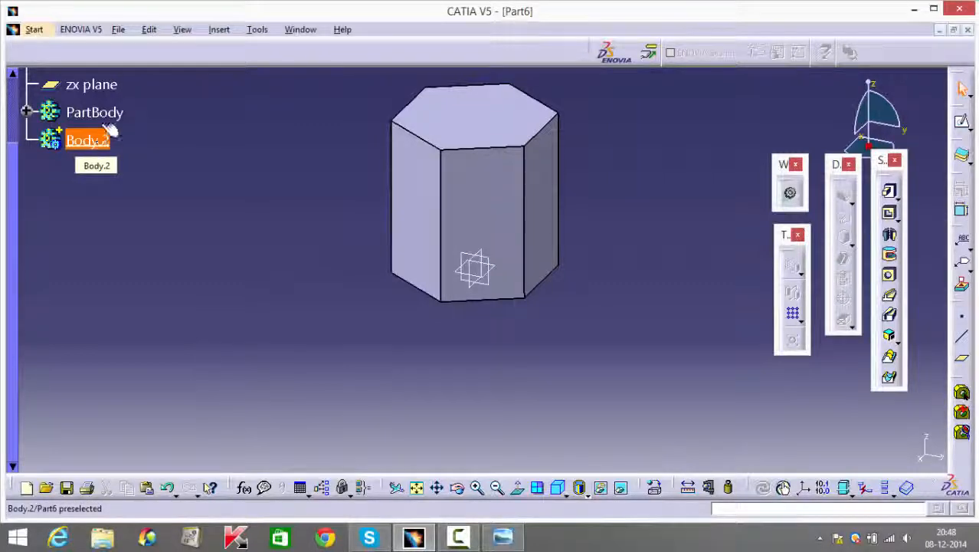
left_click(219, 29)
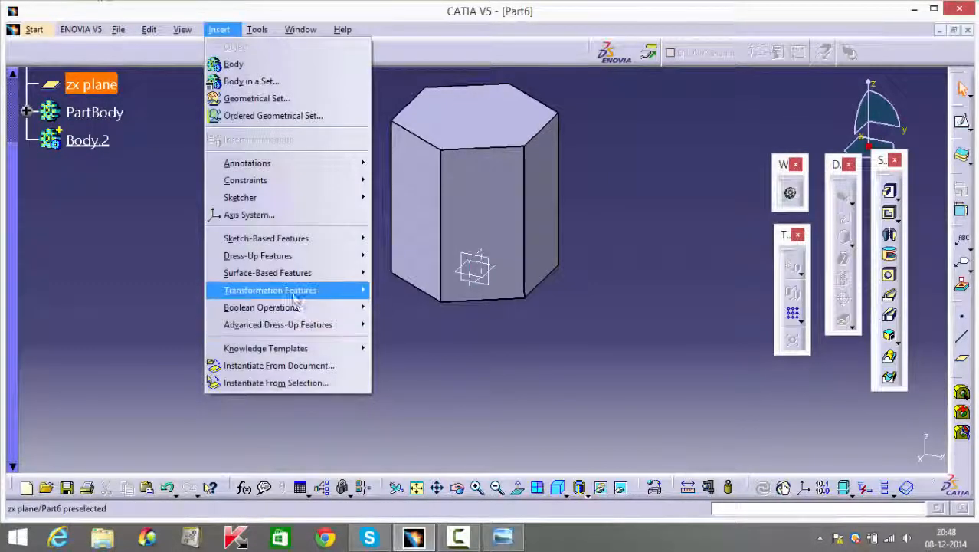
mouse_move(359, 309)
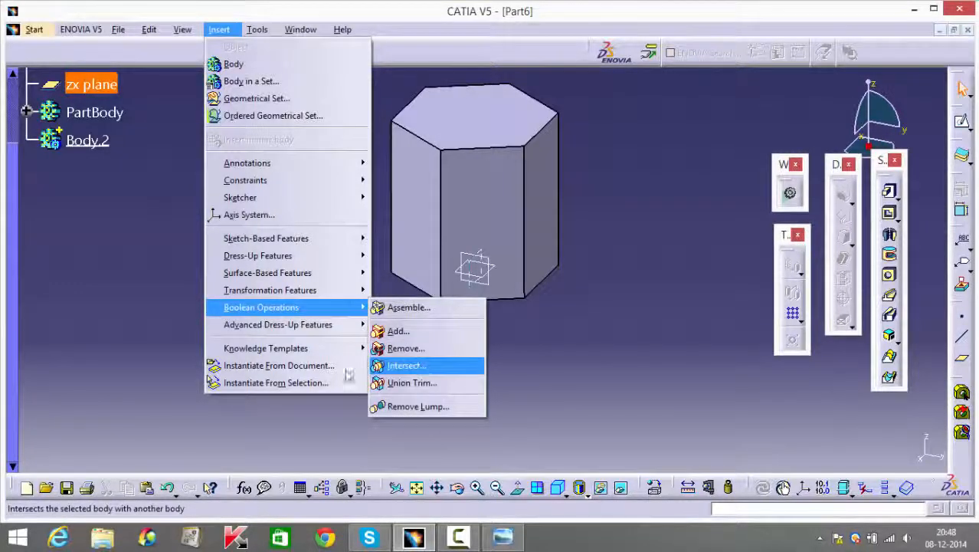
left_click(131, 341)
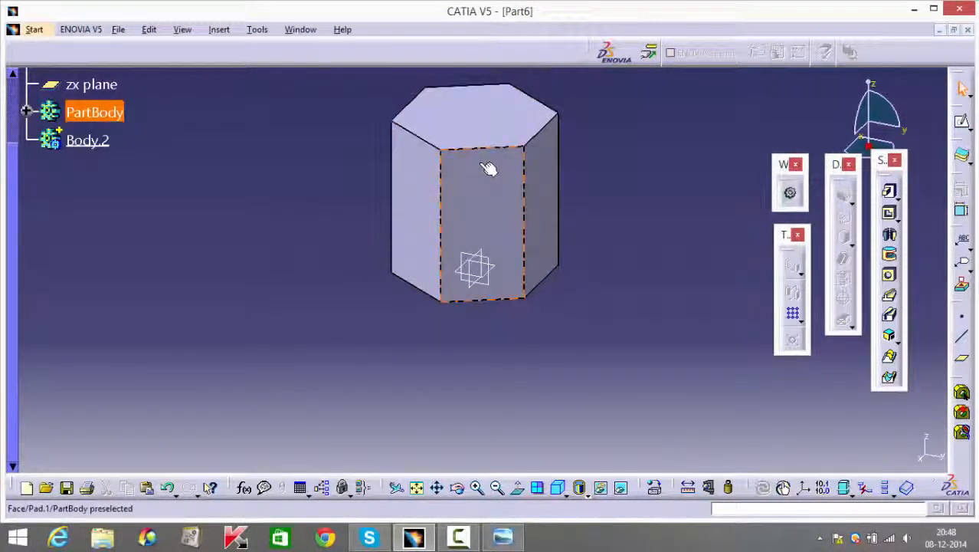
Step: In the new body, sketch a circle of about 20 mm radius centred on the origin on the hexagonal pad's lower face
left_click(84, 146)
scroll(497, 393, "down", 1)
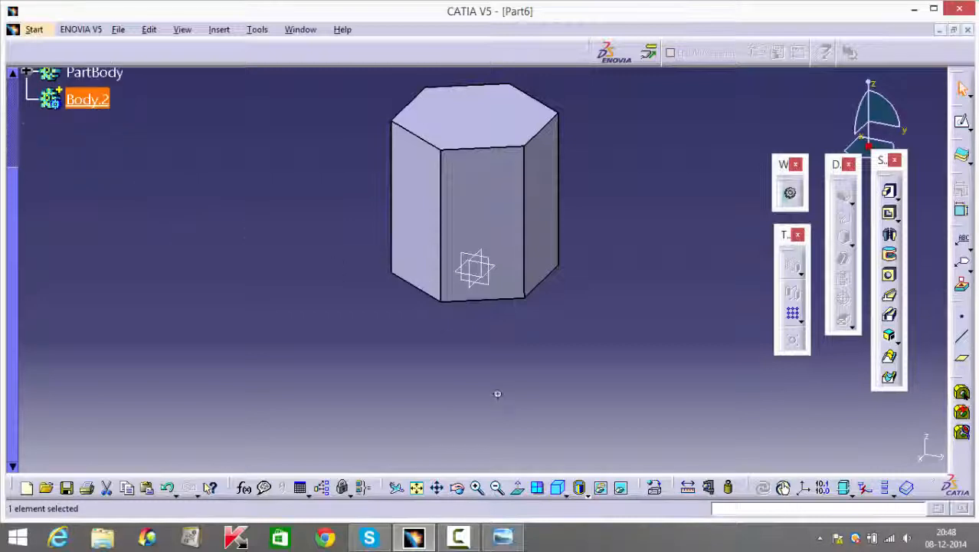
middle_click_drag(498, 394, 542, 260)
left_click(529, 259)
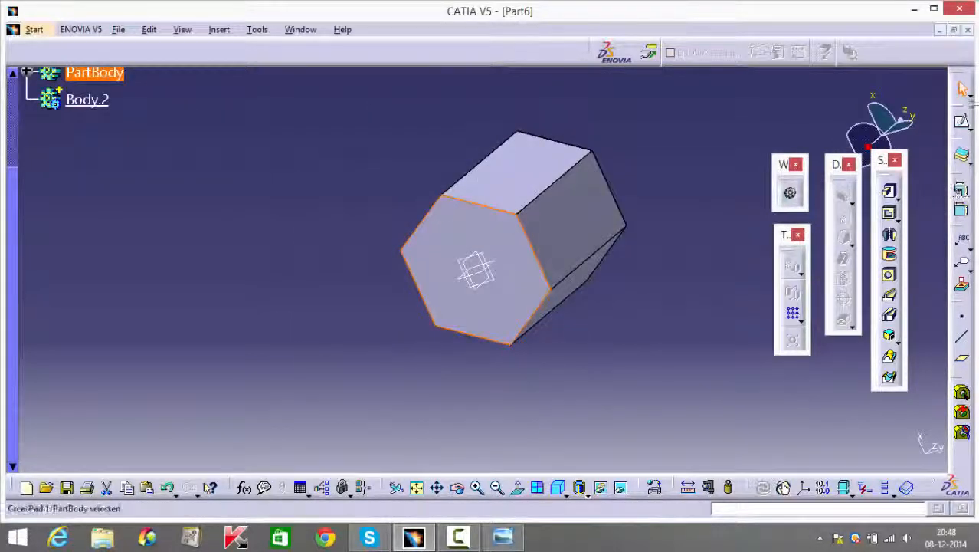
left_click(962, 120)
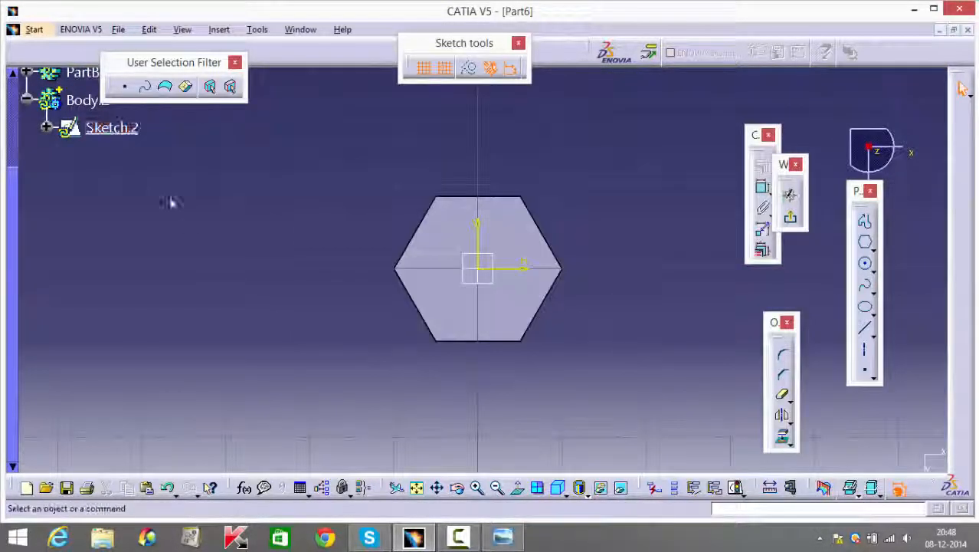
left_click_drag(14, 212, 6, 120)
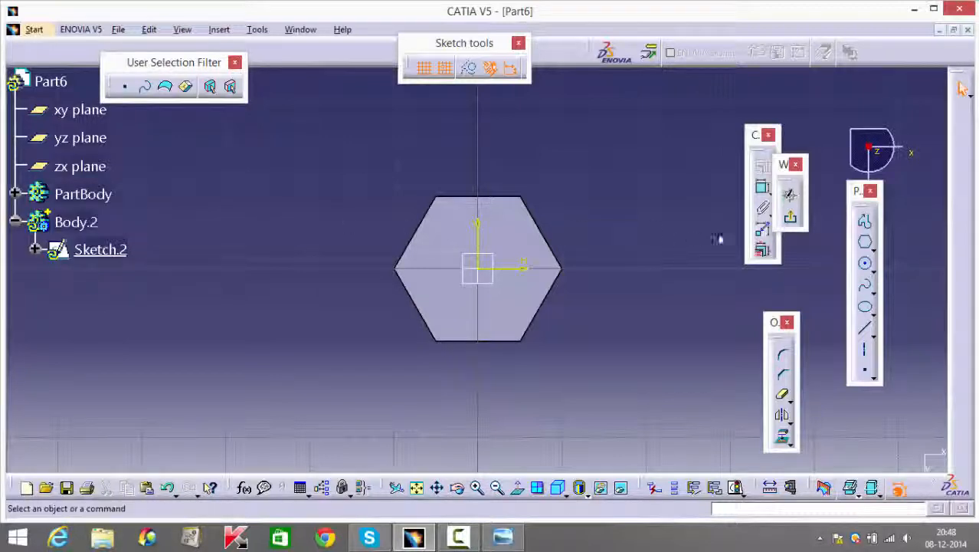
left_click(866, 263)
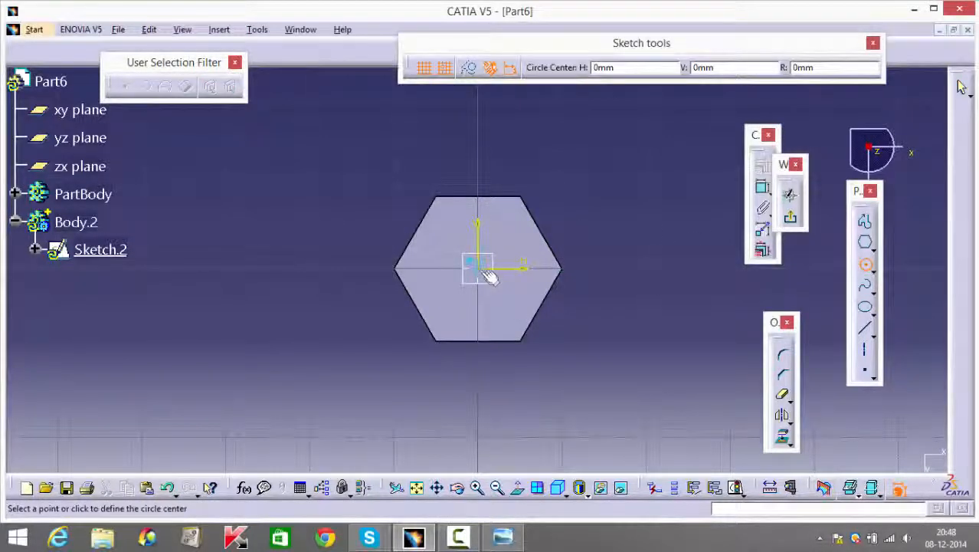
left_click(488, 276)
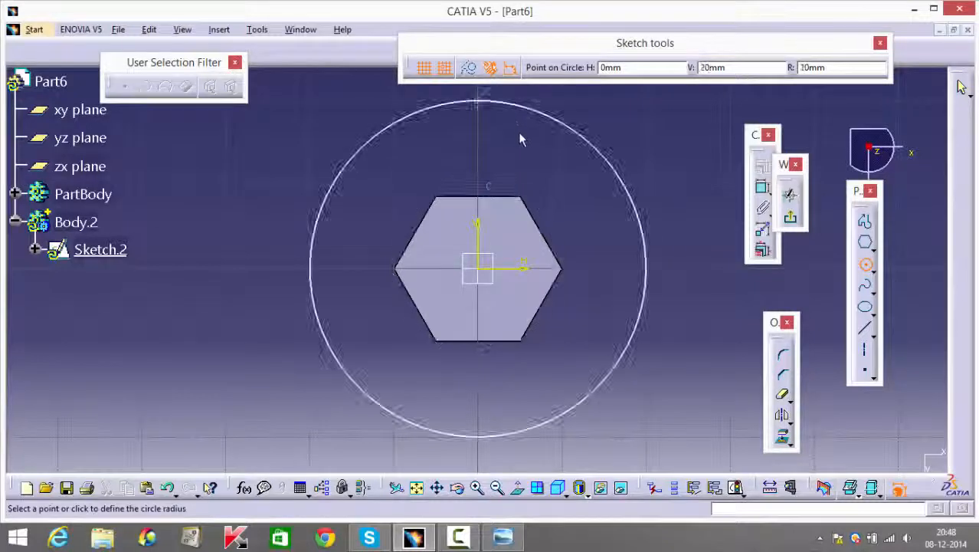
left_click(590, 145)
Step: Constrain the circle to be coincident with a corner of the hexagon and exit the sketch
left_click(586, 137)
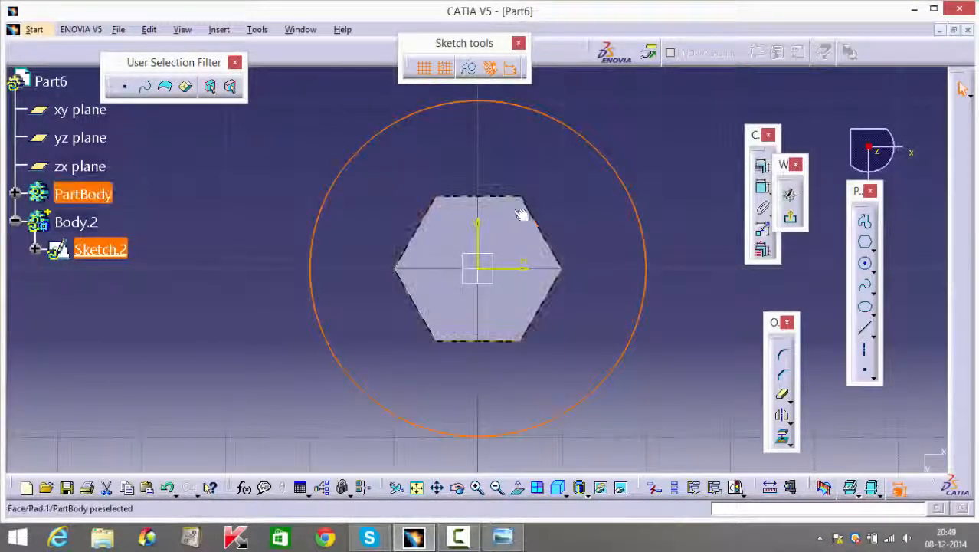
left_click(762, 166)
left_click(901, 316)
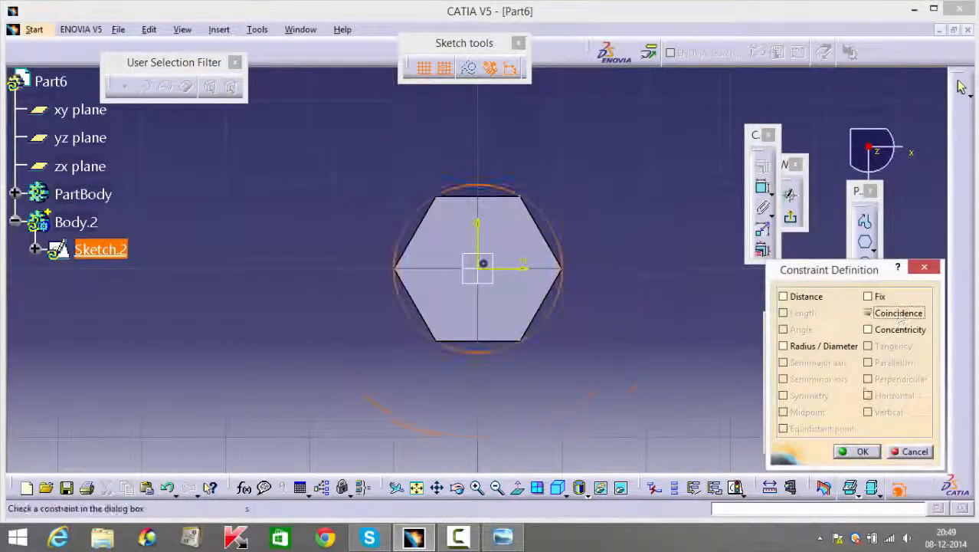
left_click(857, 451)
left_click(790, 218)
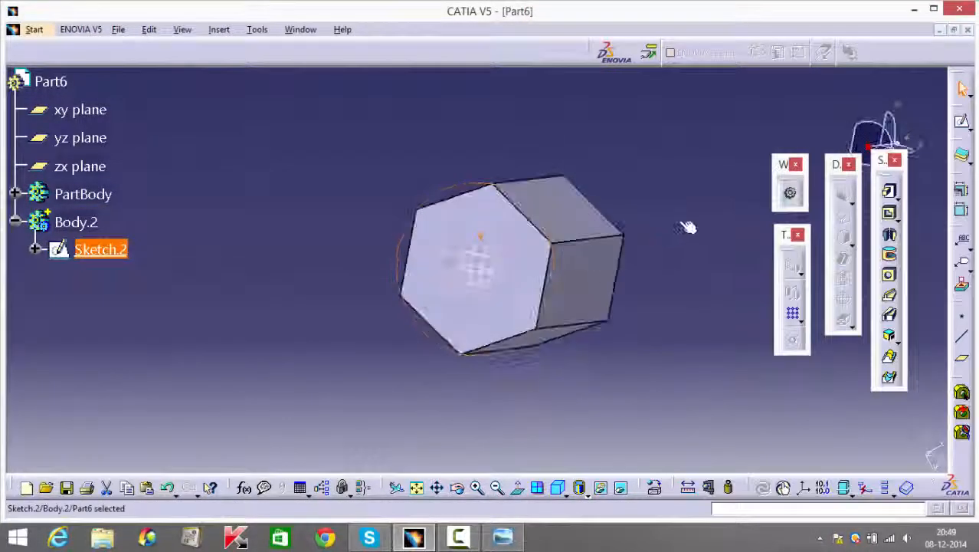
Step: Pad the circle 8 mm in the reversed direction so that it extends into the hexagonal prism
mouse_move(687, 187)
middle_mouse_down()
mouse_move(561, 164)
mouse_move(618, 185)
mouse_move(477, 175)
mouse_move(339, 335)
mouse_move(382, 364)
middle_mouse_up()
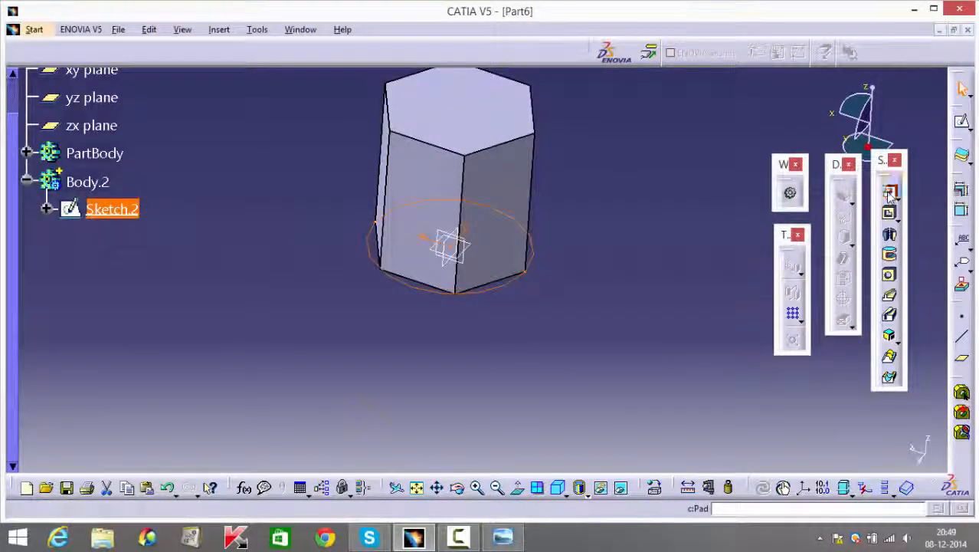
left_click(889, 191)
left_click(813, 403)
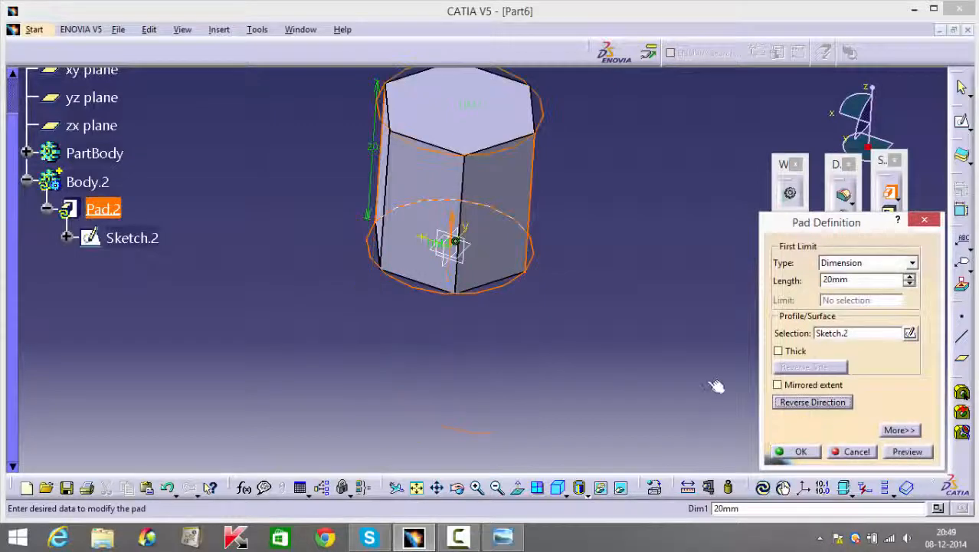
double_click(858, 280)
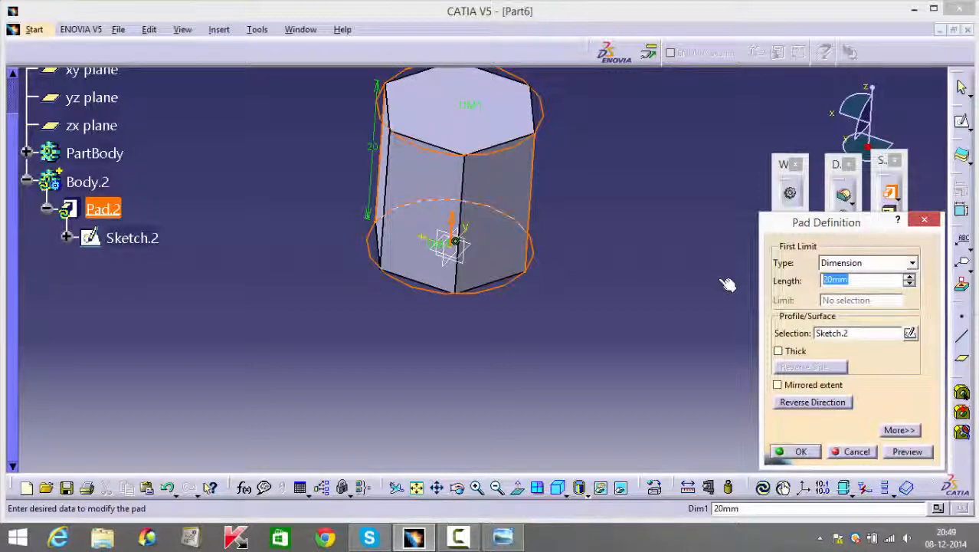
type("8")
key("Return")
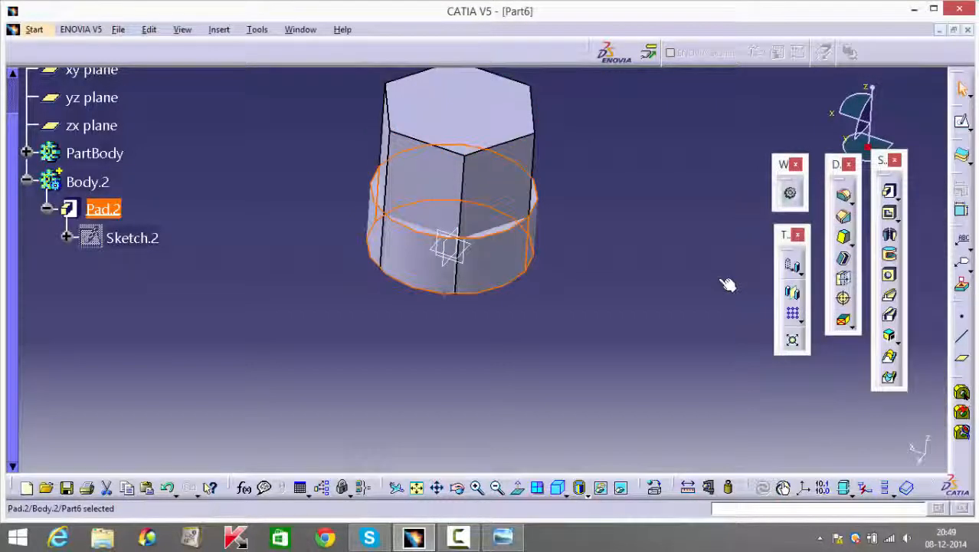
left_click(724, 282)
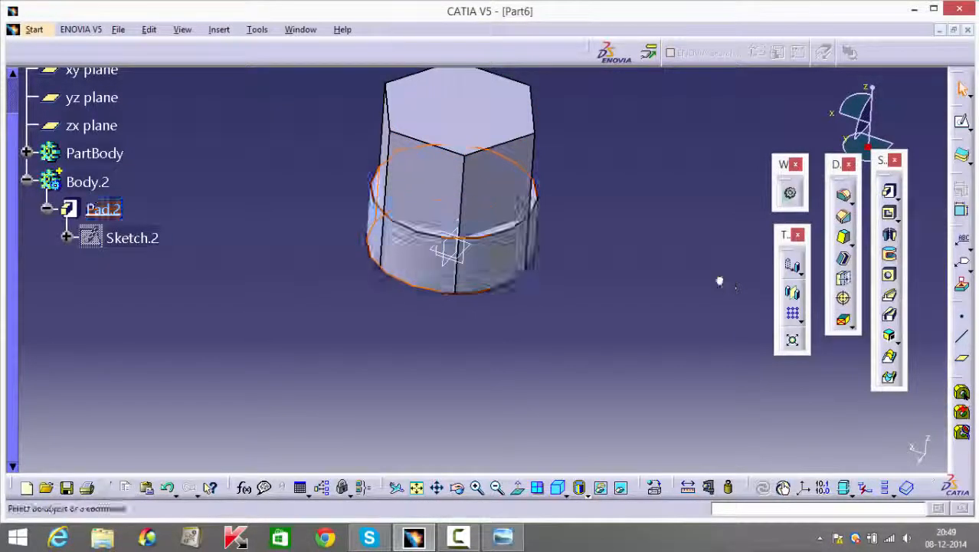
Step: Fillet the upper circular edge of the cylindrical pad with a 5 mm radius
left_click(506, 233)
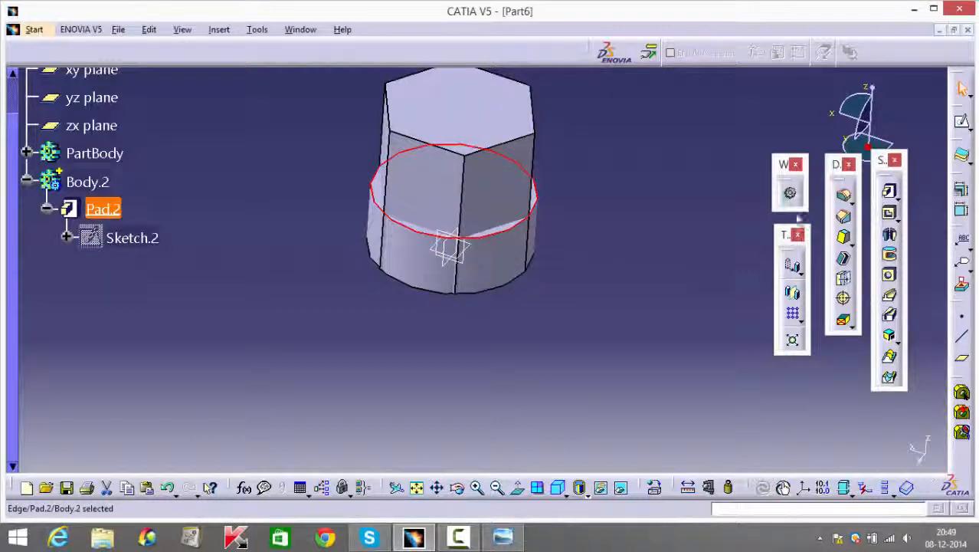
left_click(843, 195)
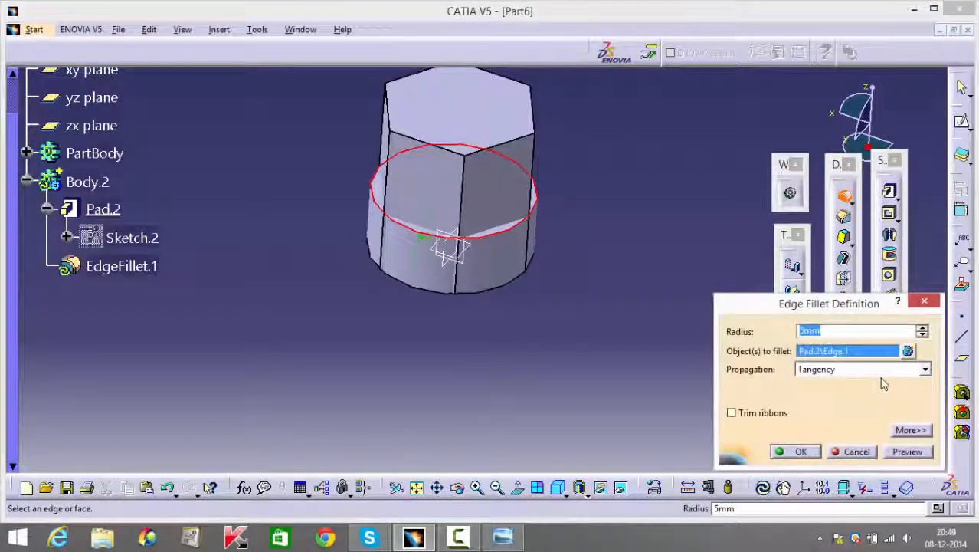
key("Return")
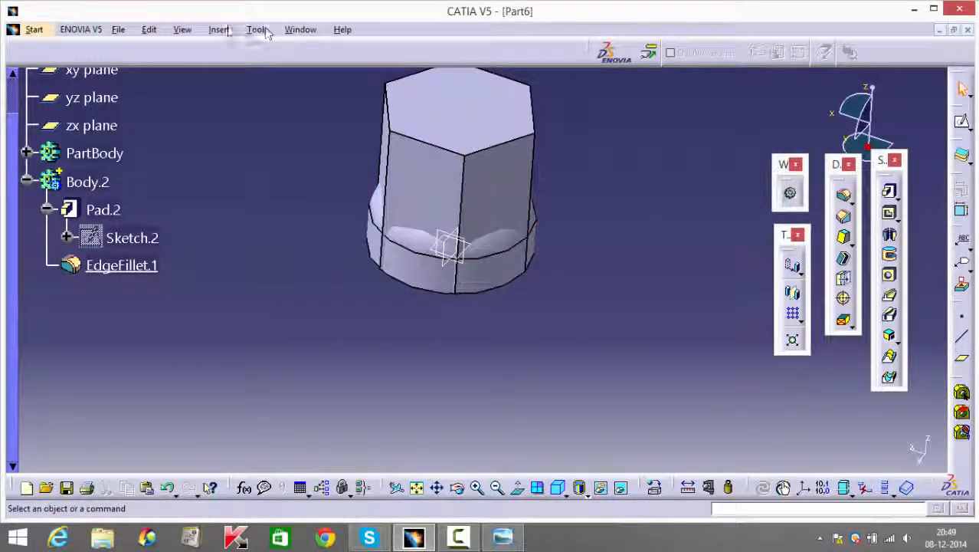
Step: Intersect Body.2 with PartBody to form the rounded nut shape
left_click(219, 29)
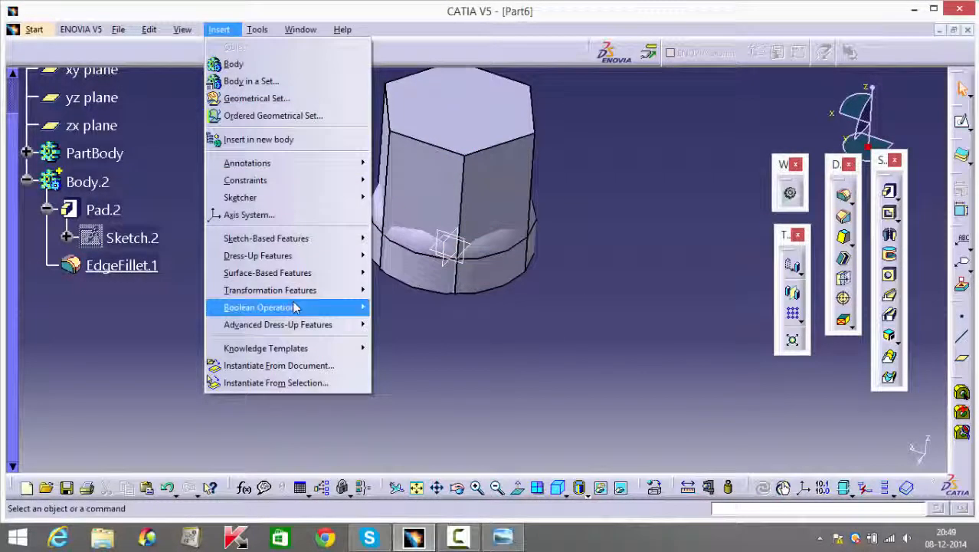
mouse_move(322, 307)
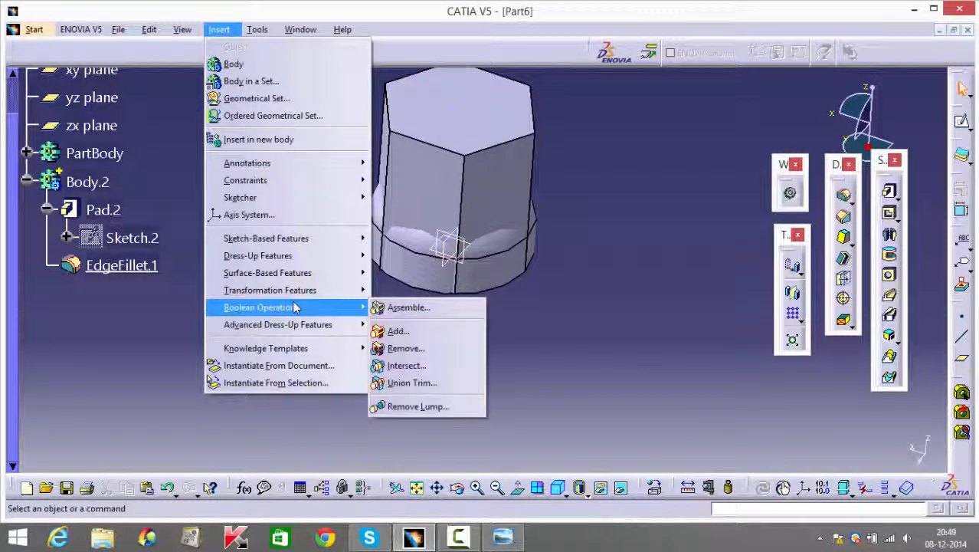
left_click(408, 365)
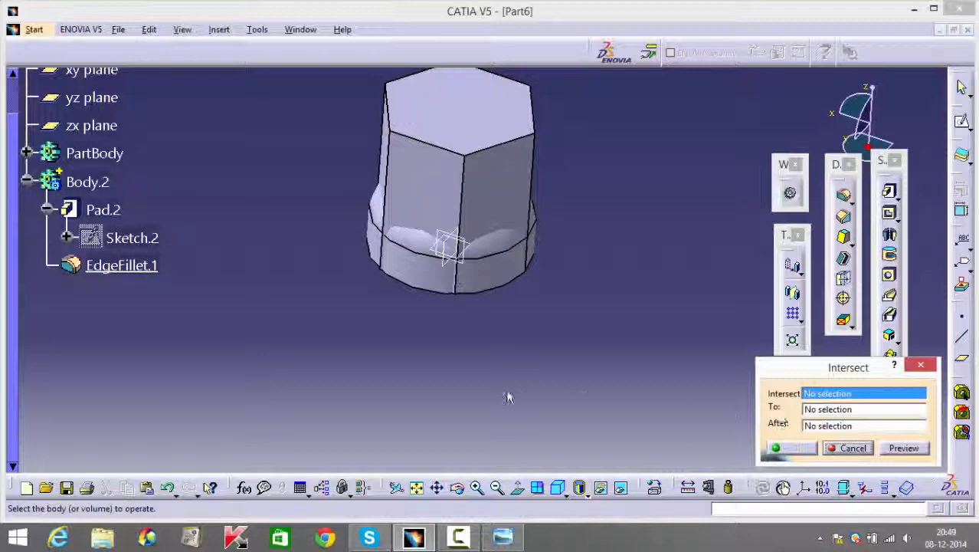
left_click(439, 287)
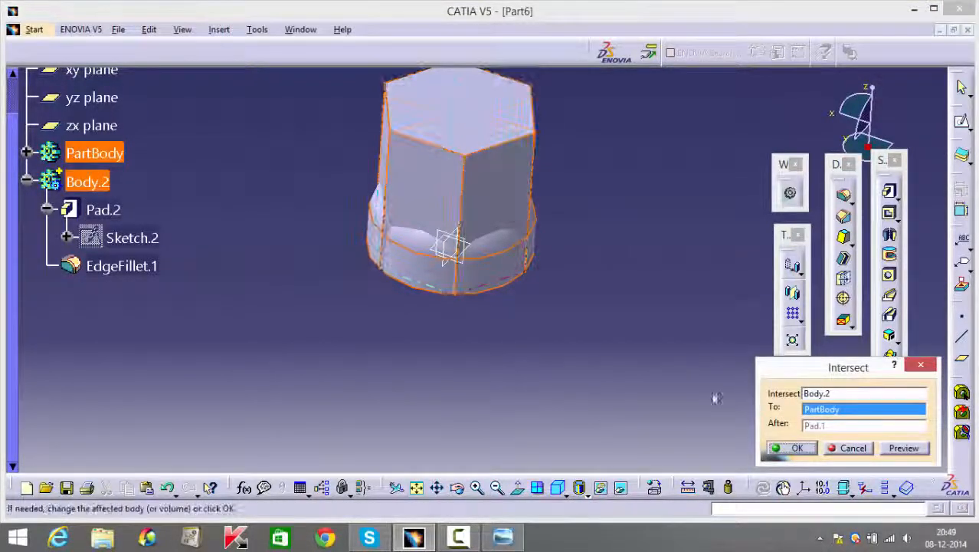
left_click(794, 449)
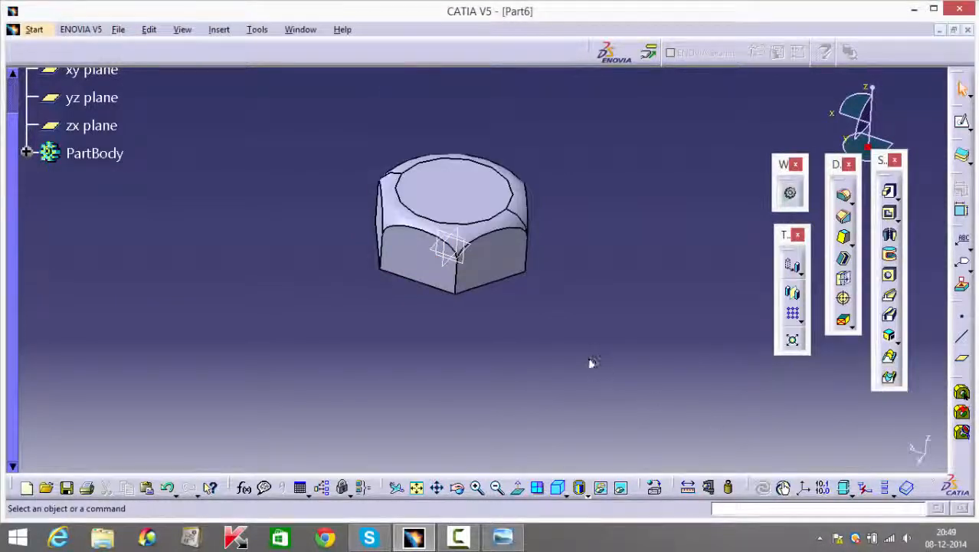
Step: Create a threaded hole in the nut's circular top face with a Metric Thick Pitch M10 thread and 10 mm depth
middle_click_drag(589, 278, 488, 389)
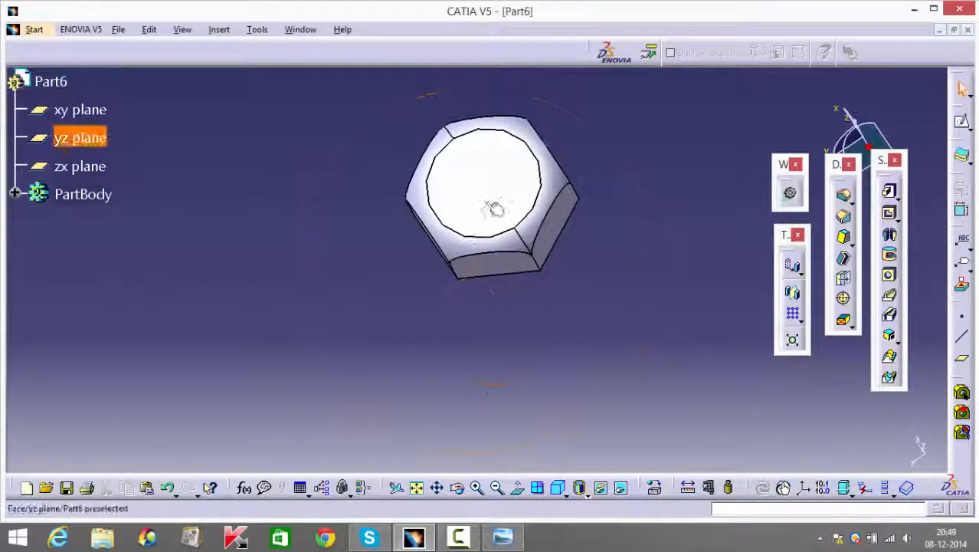
left_click(889, 274)
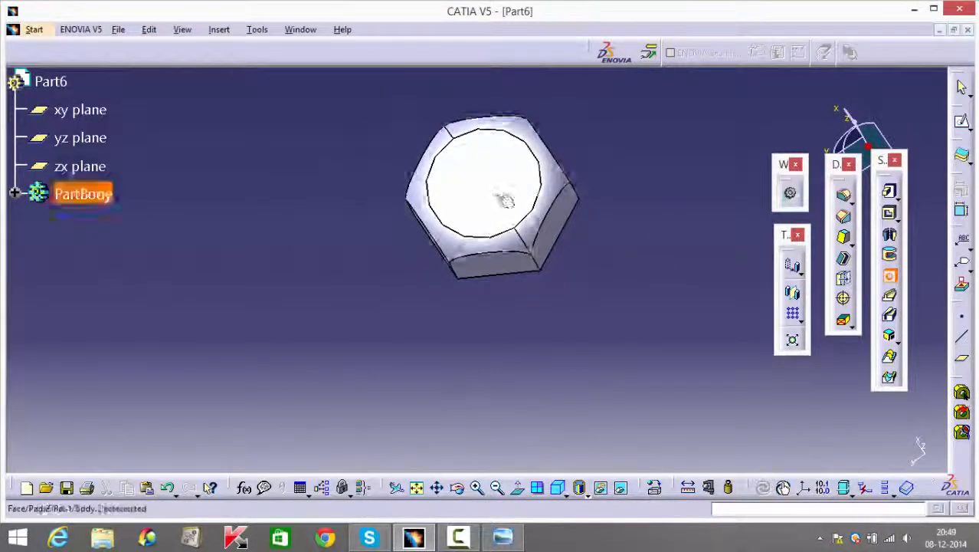
left_click(487, 195)
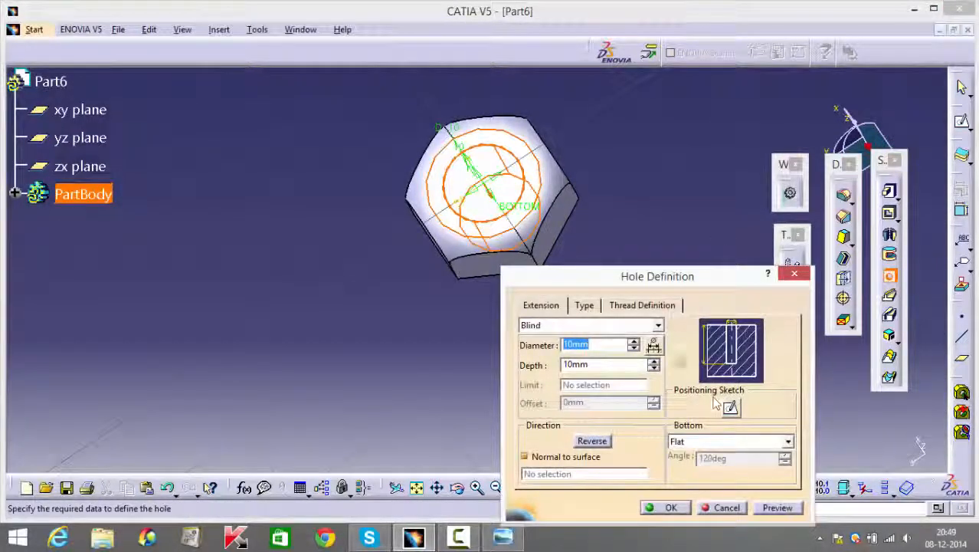
left_click(644, 305)
left_click(524, 326)
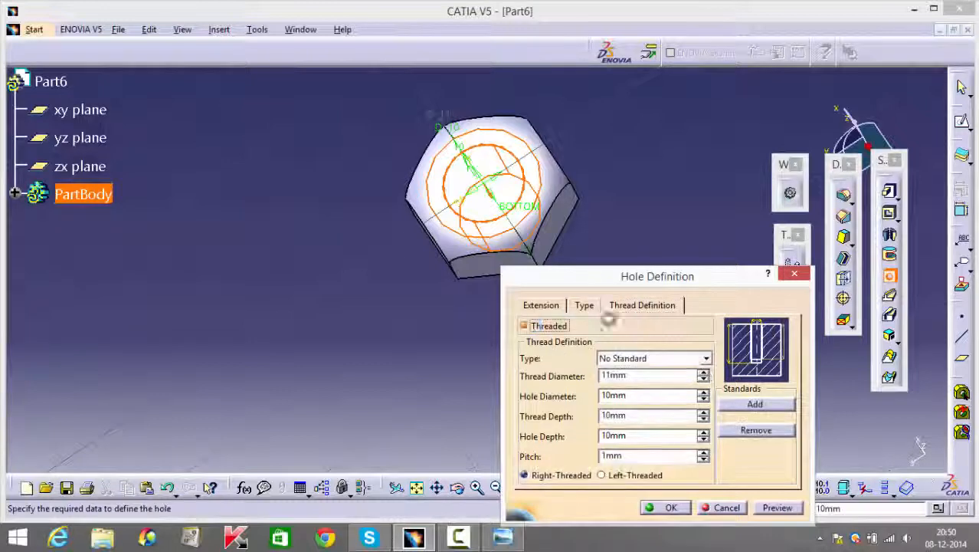
left_click(653, 358)
left_click(642, 383)
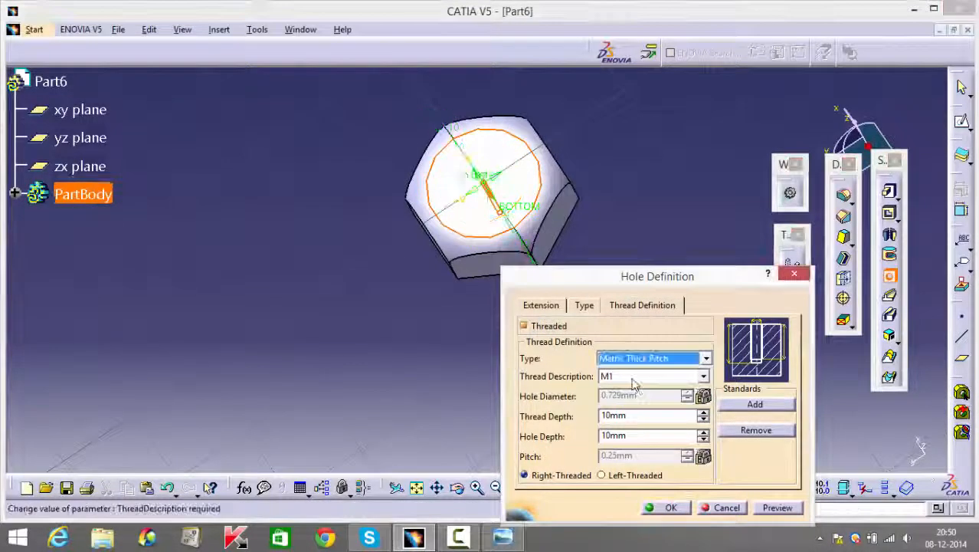
left_click(652, 375)
scroll(625, 460, "down", 5)
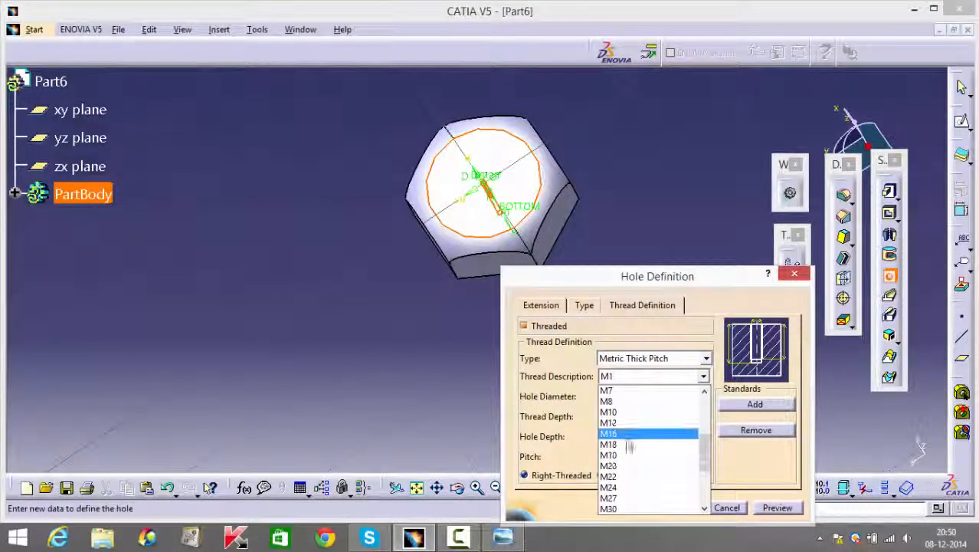
left_click(622, 413)
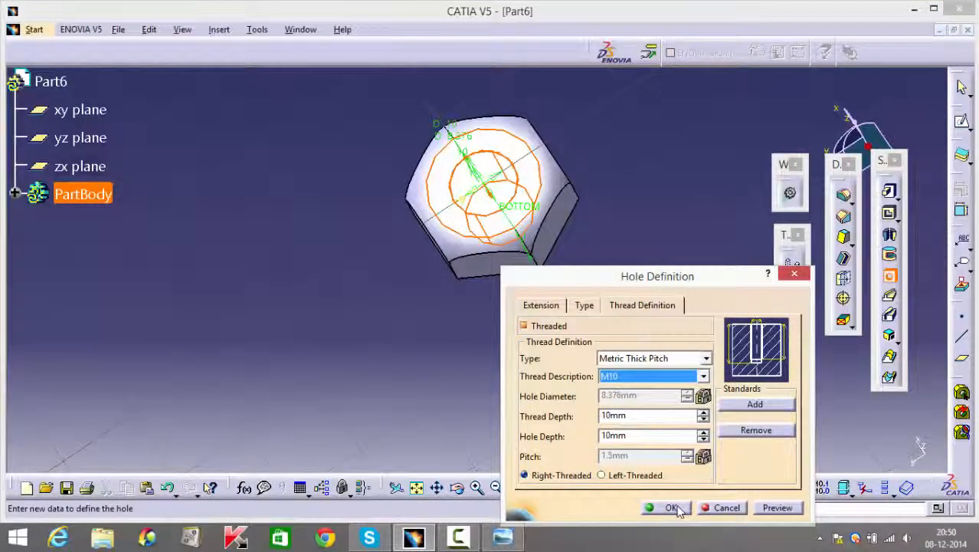
left_click(671, 508)
middle_click_drag(551, 371, 557, 338)
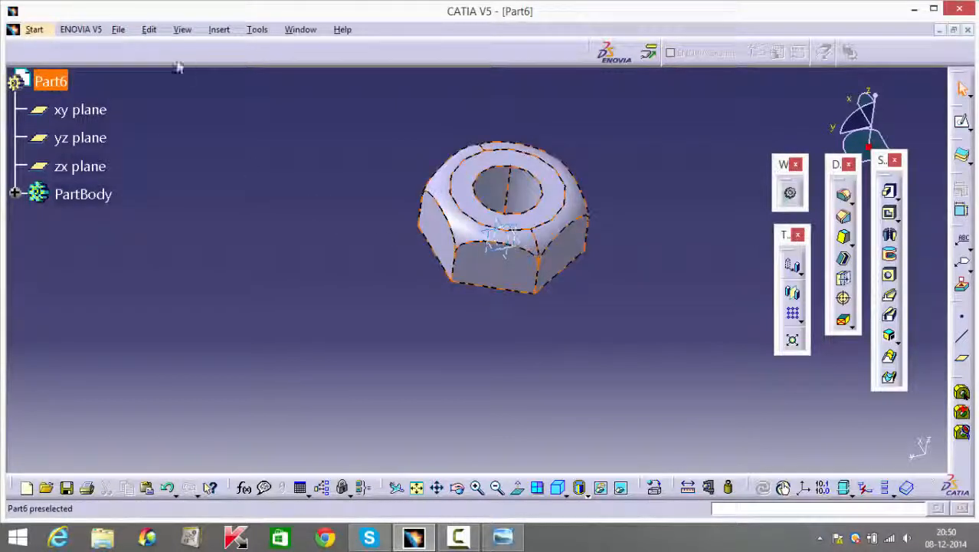
left_click(118, 29)
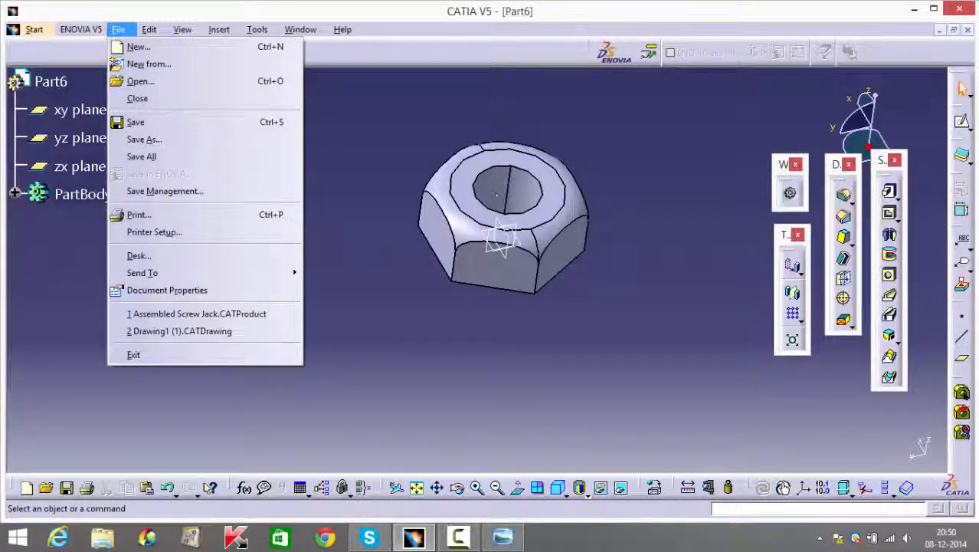
left_click(420, 198)
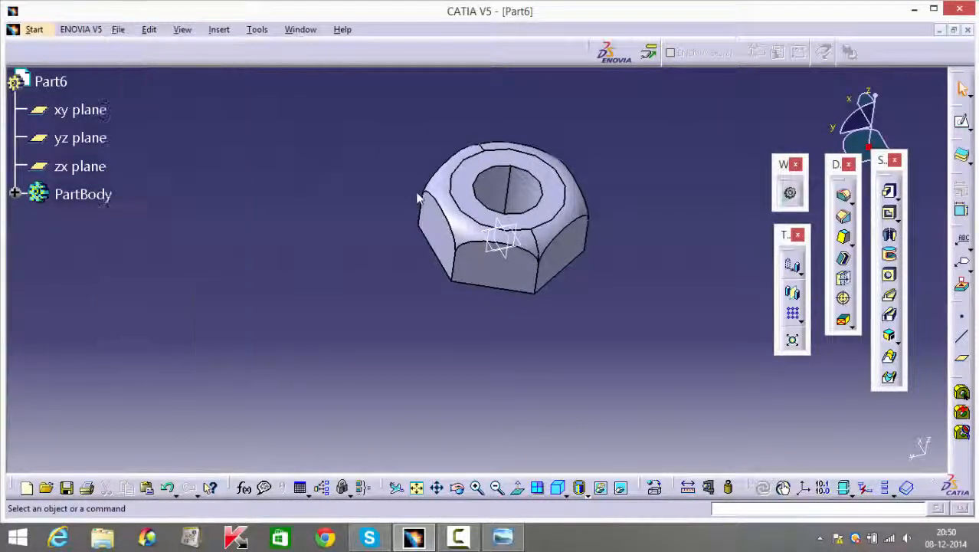
Step: Set the length of Pad.2 in the intersected Body.2 to 5 mm
left_click(15, 193)
double_click(114, 307)
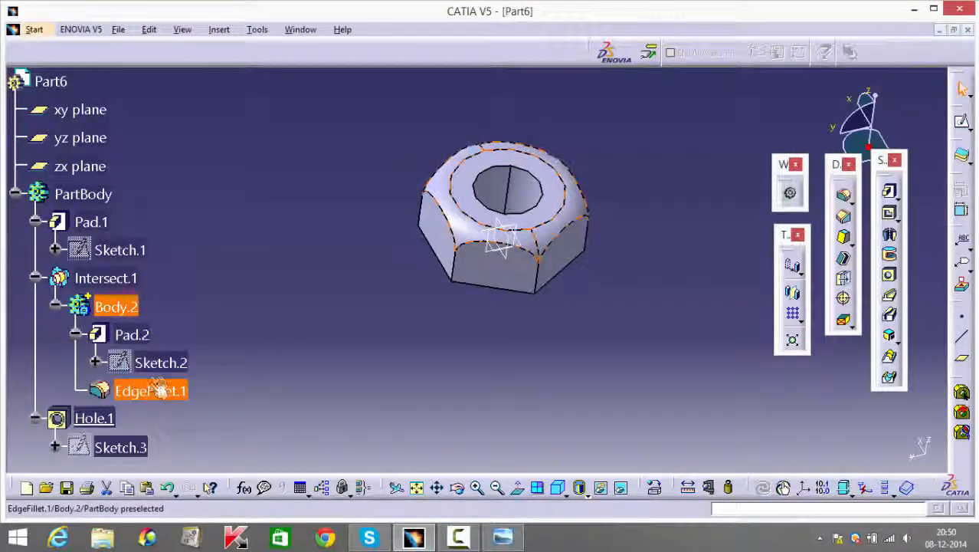
double_click(131, 333)
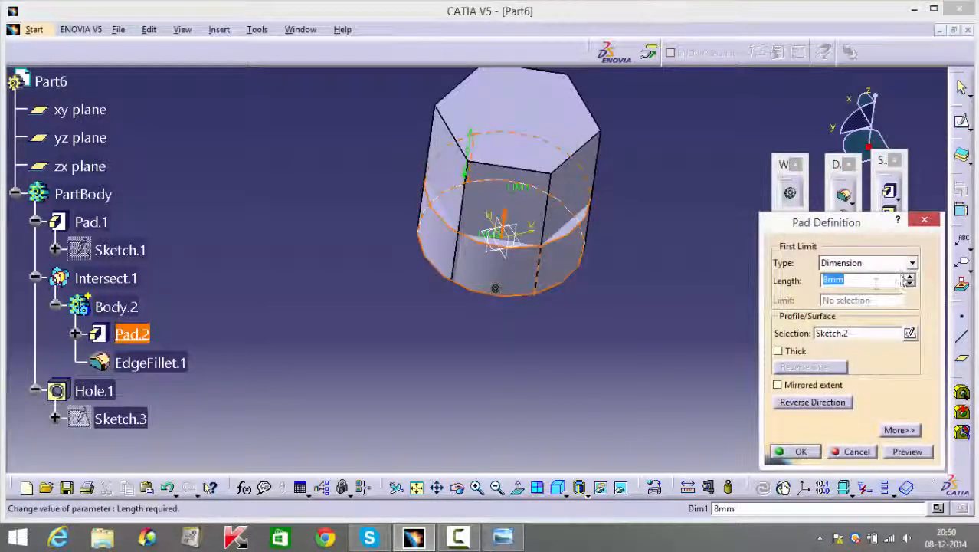
type("5")
key("Return")
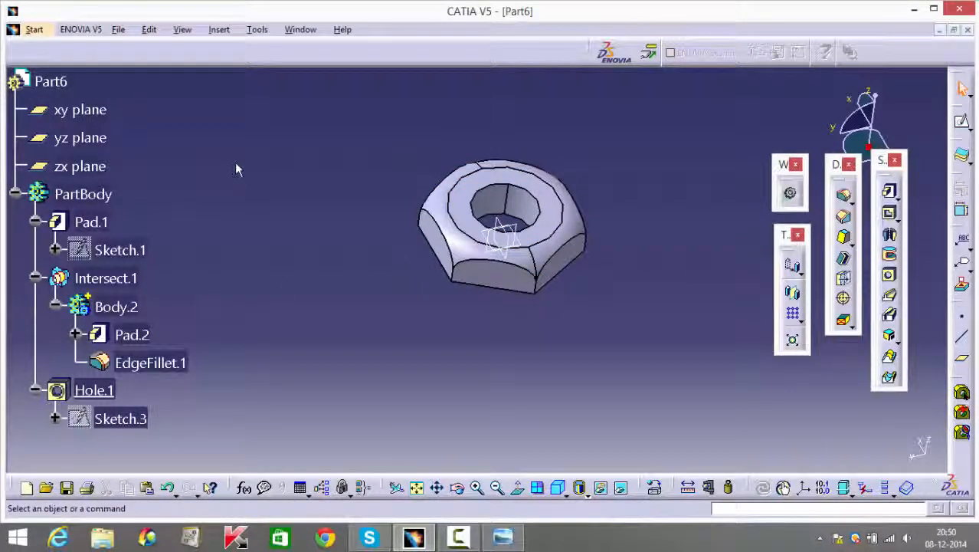
left_click(119, 30)
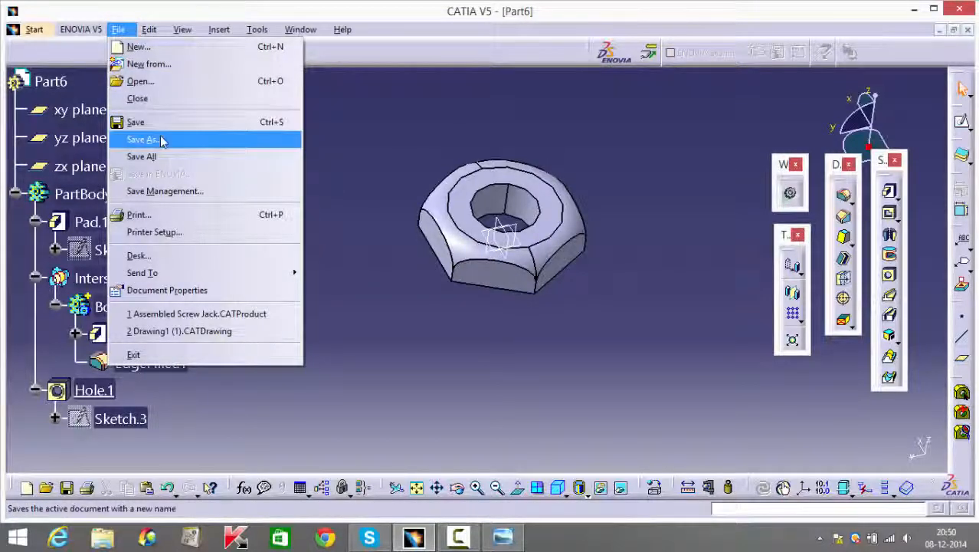
left_click(420, 306)
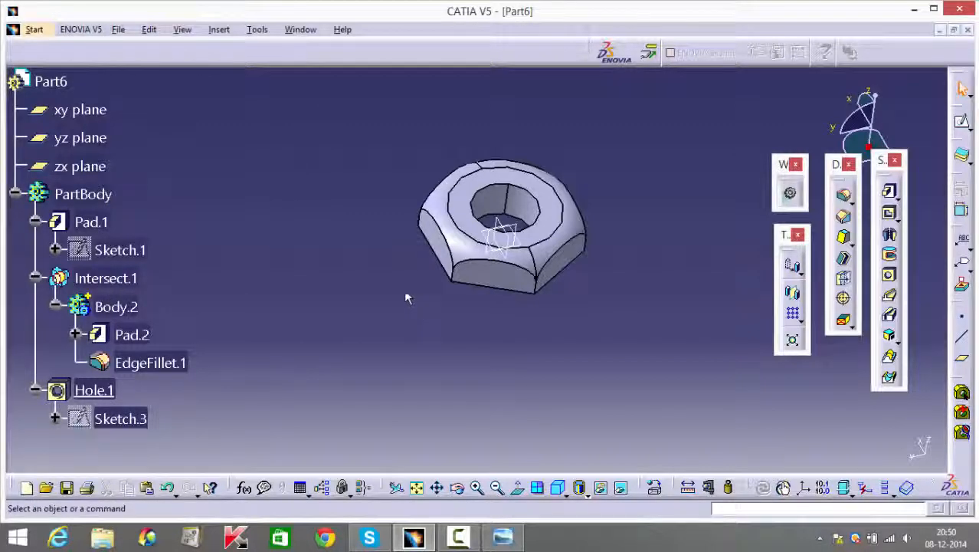
middle_click_drag(378, 208, 430, 337)
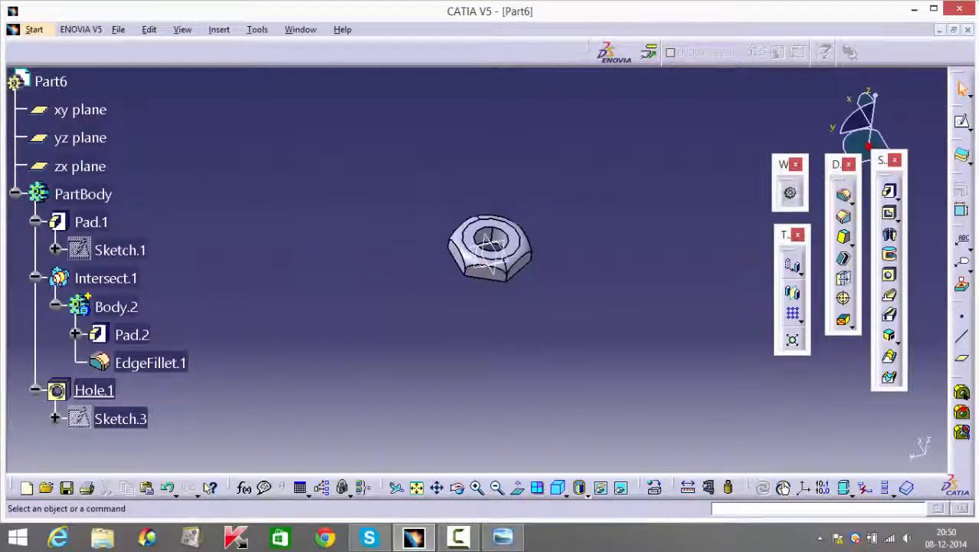
left_click(457, 538)
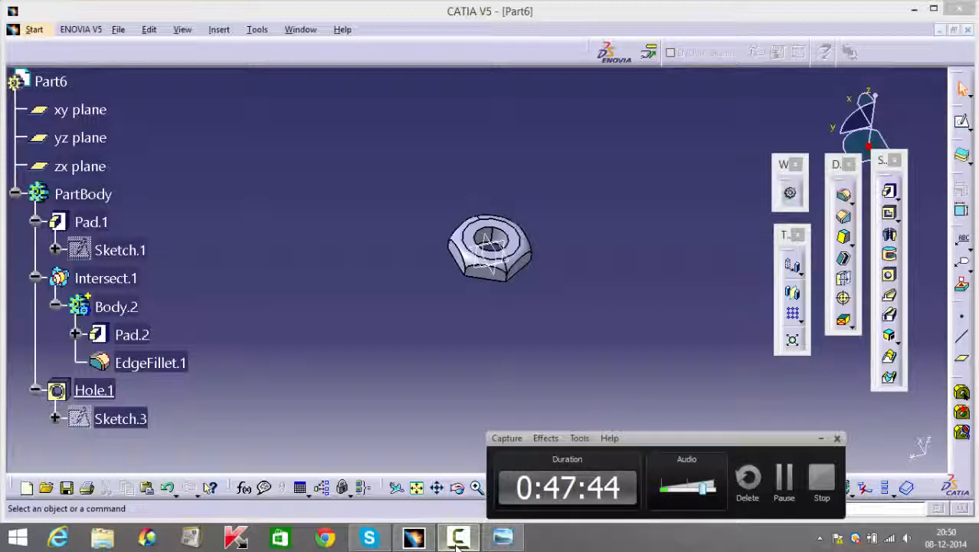
left_click(457, 544)
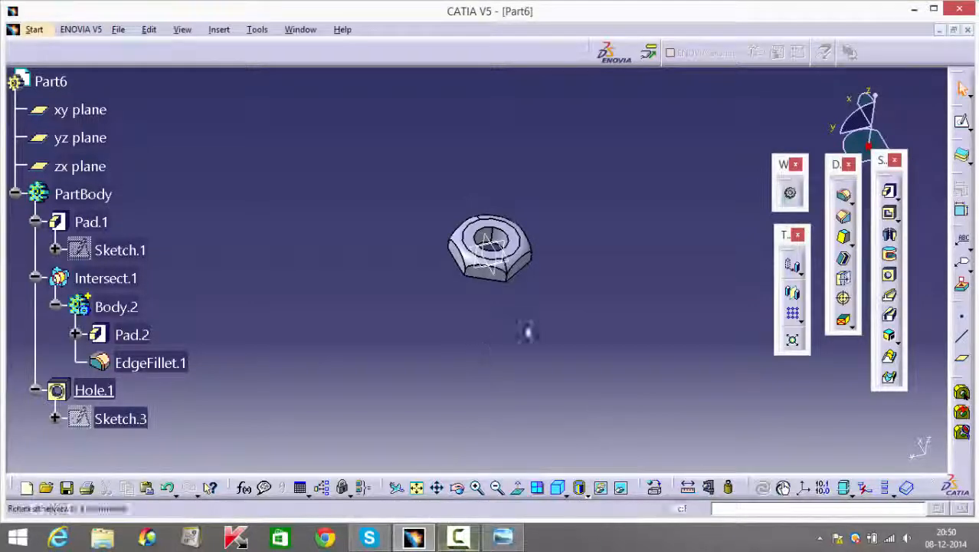
middle_click_drag(521, 327, 495, 295)
scroll(542, 361, "down", 3)
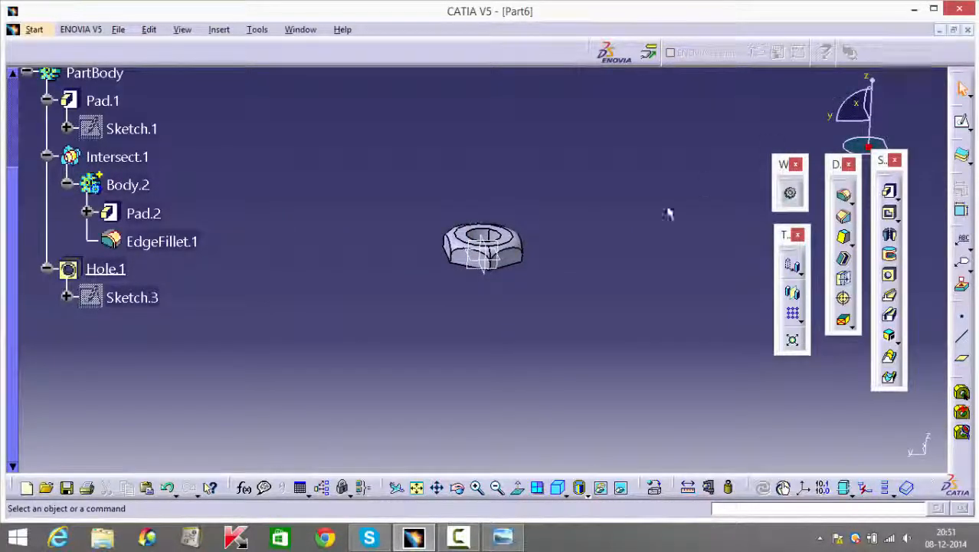
middle_click_drag(376, 307, 414, 377)
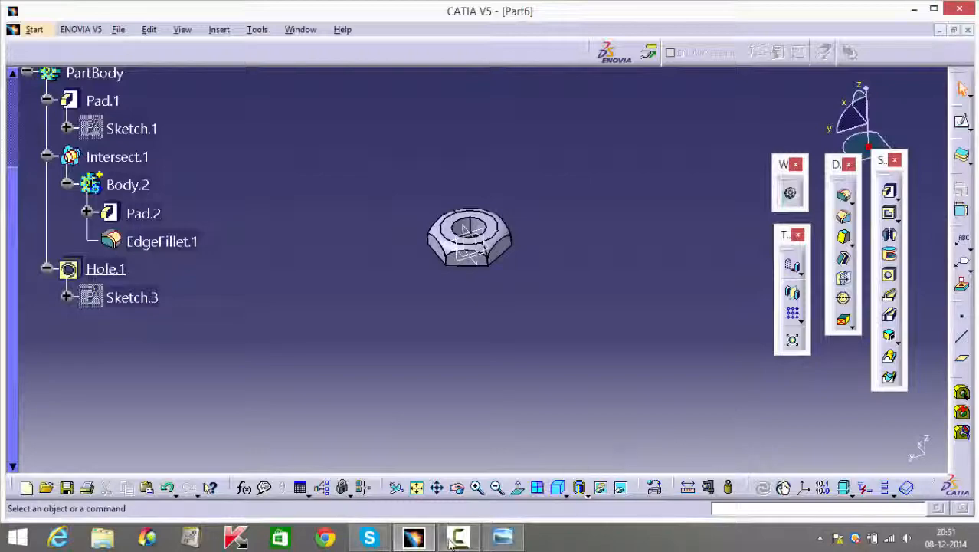